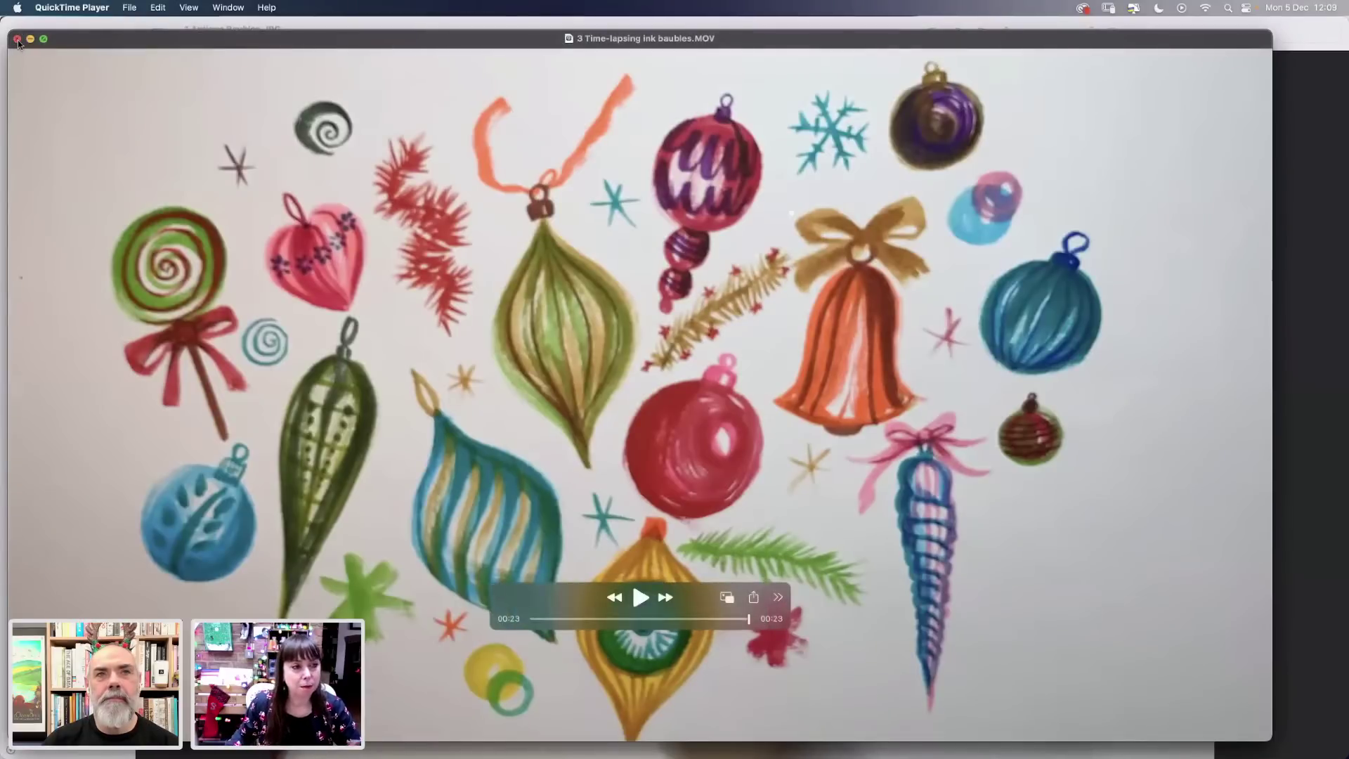
# Review the finished ink baubles photo and the close-up bauble drawing video, closing each open video after viewing.
pyautogui.press('super+w')
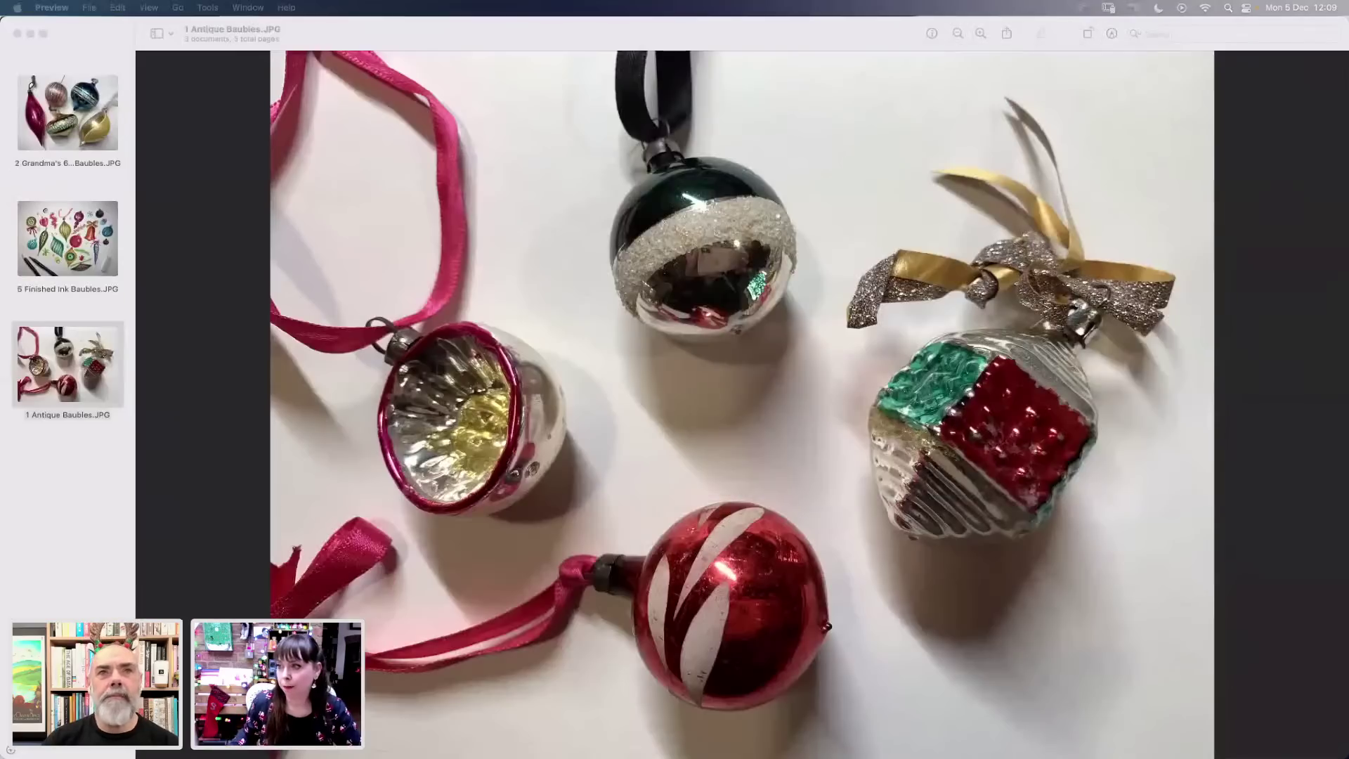
pyautogui.click(73, 232)
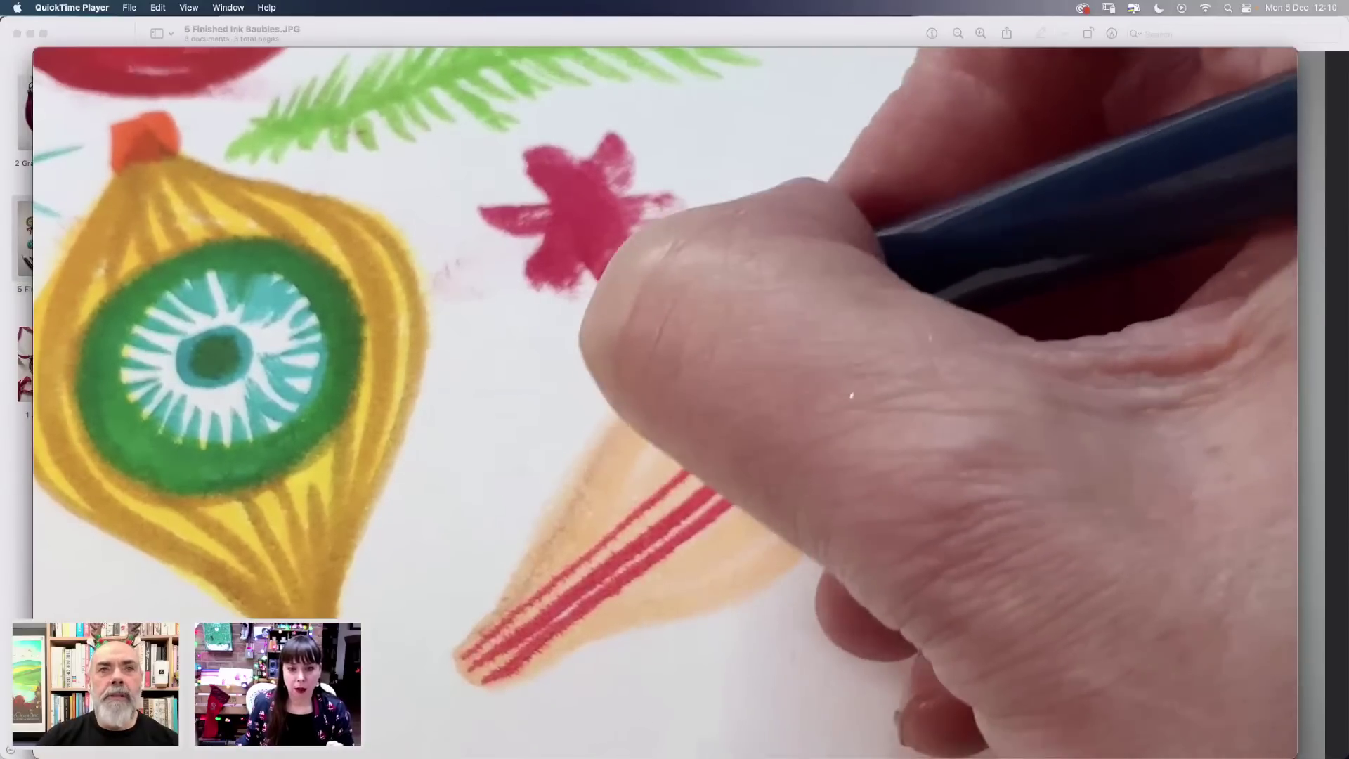
pyautogui.moveTo(991, 677)
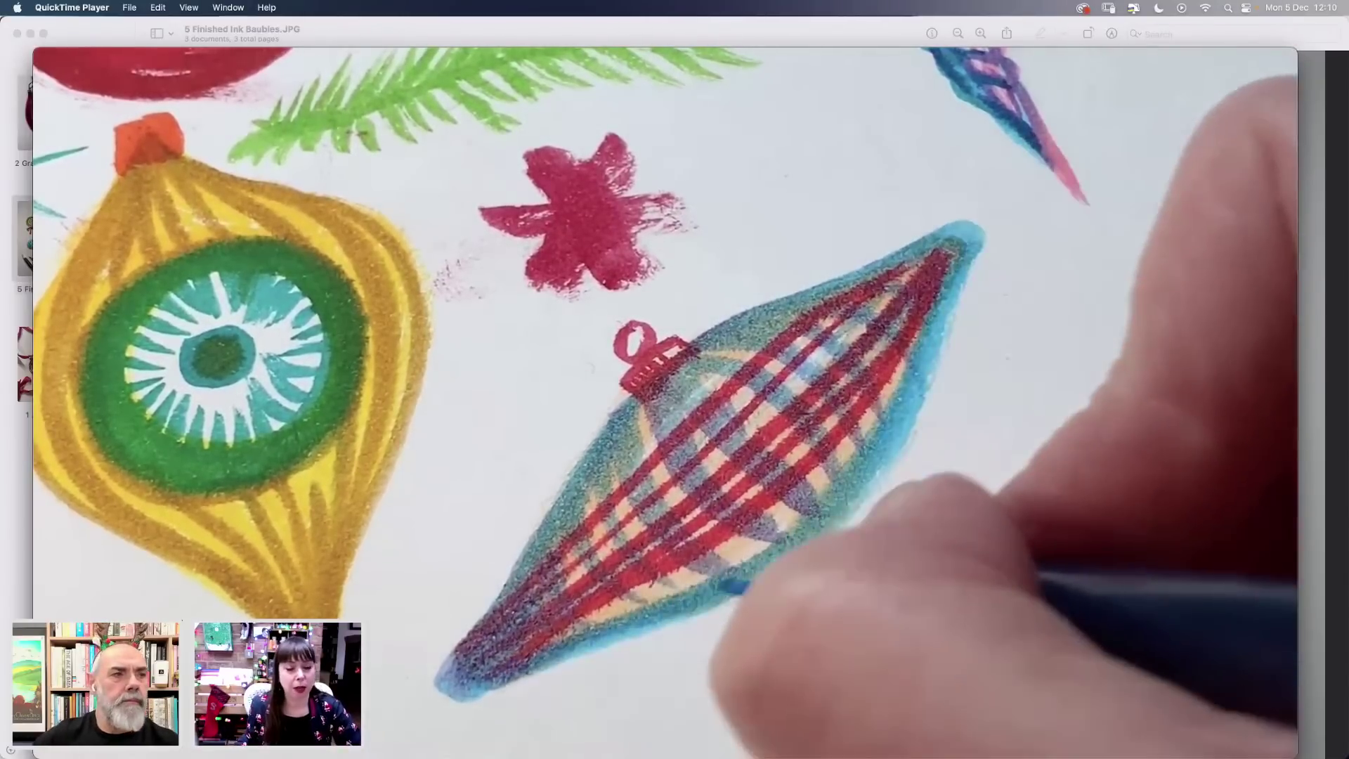
pyautogui.moveTo(833, 631)
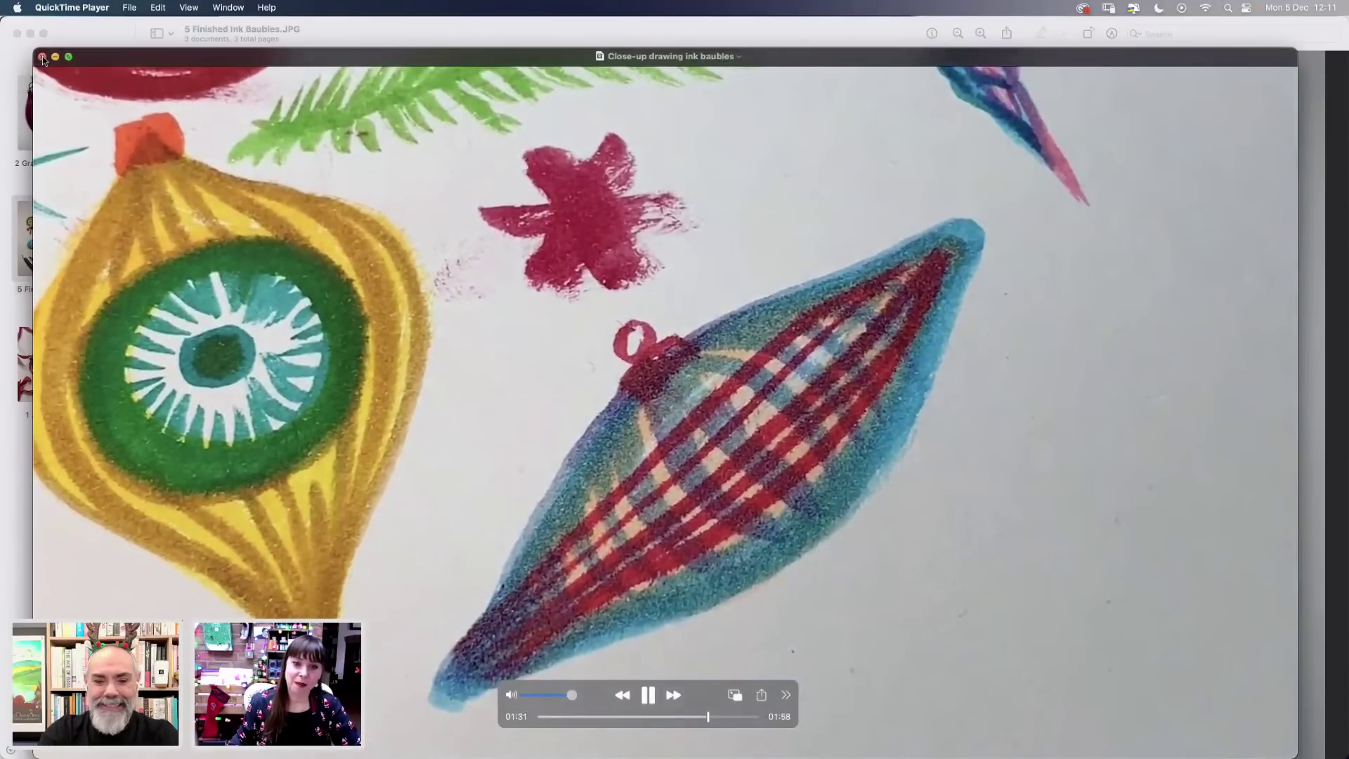
pyautogui.click(42, 57)
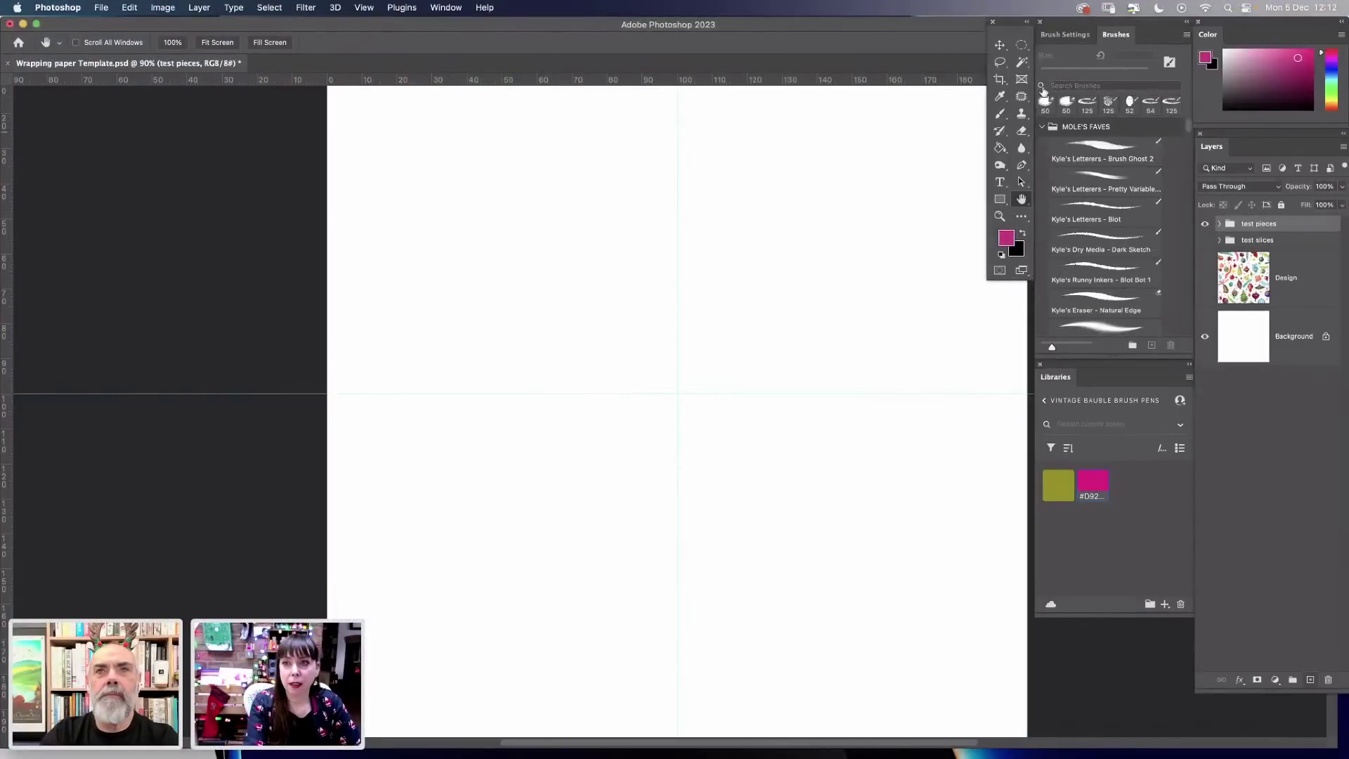
# Choose the Brush tool with the Kyle's Letterers - Brush Ghost 2 preset from the MOLE'S FAVES group.
pyautogui.hscroll(2, 687, 307)
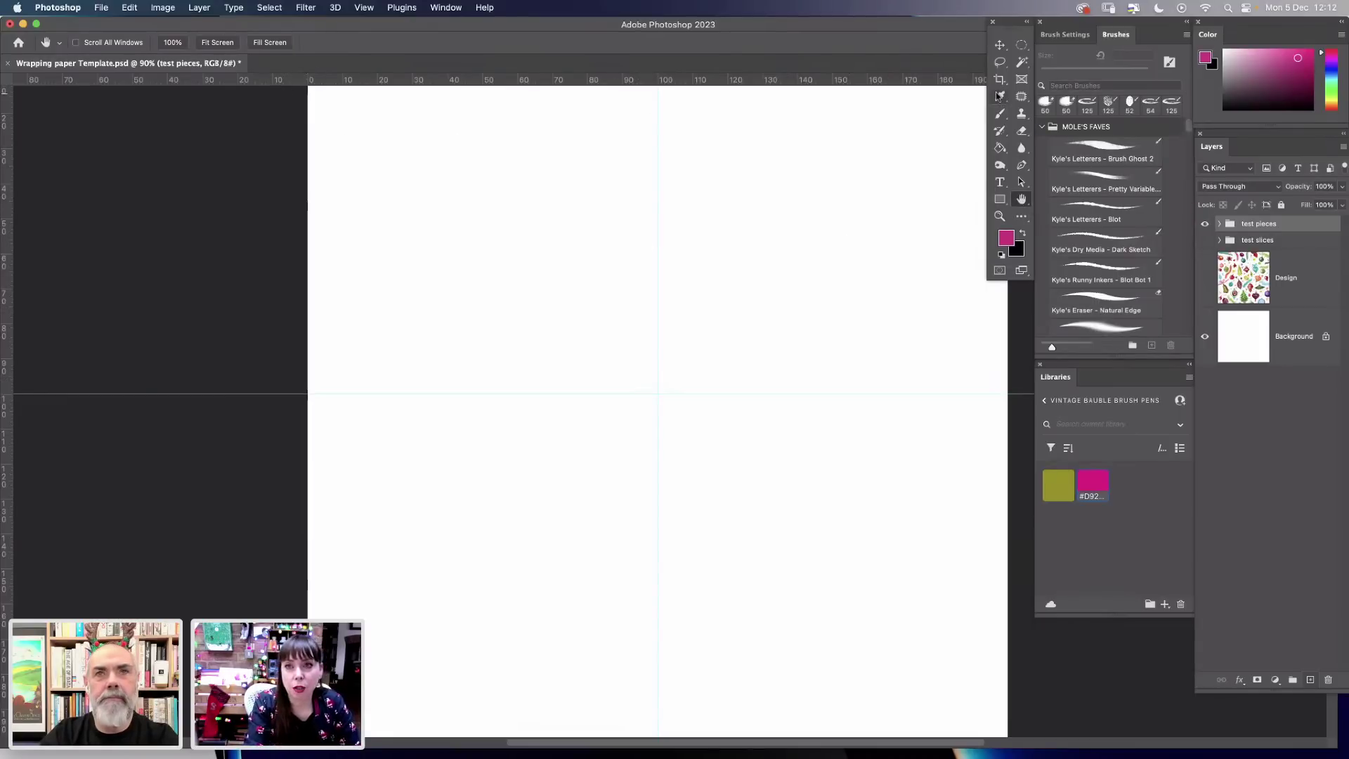
pyautogui.hscroll(3, 834, 277)
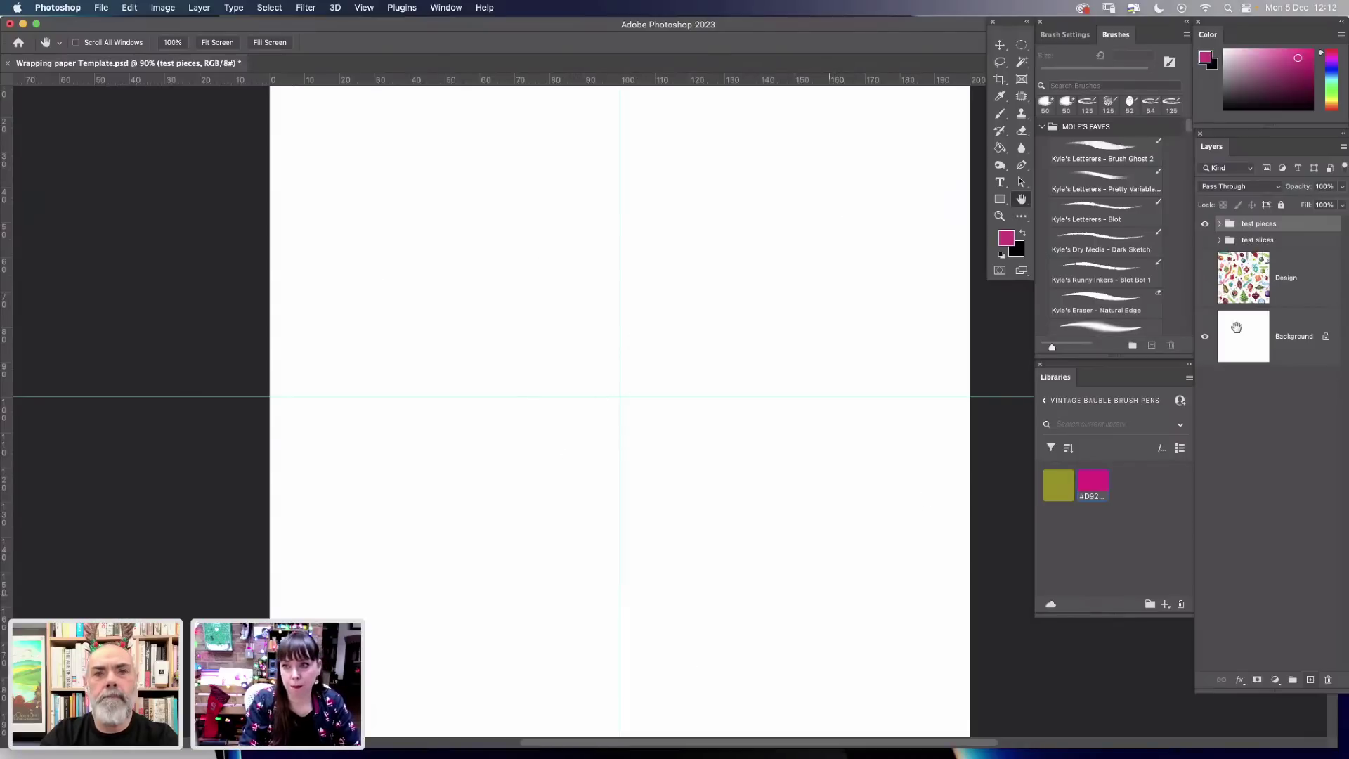
pyautogui.click(1001, 116)
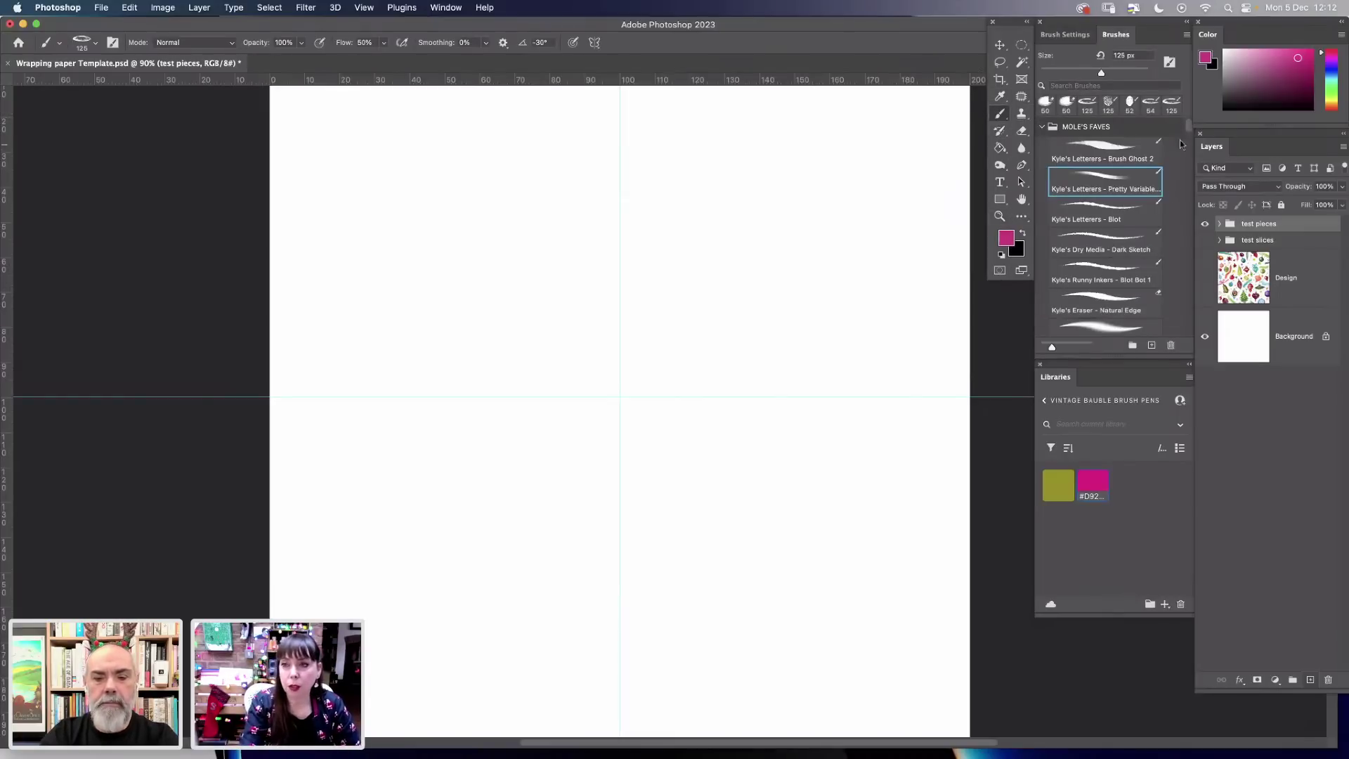
pyautogui.click(1100, 155)
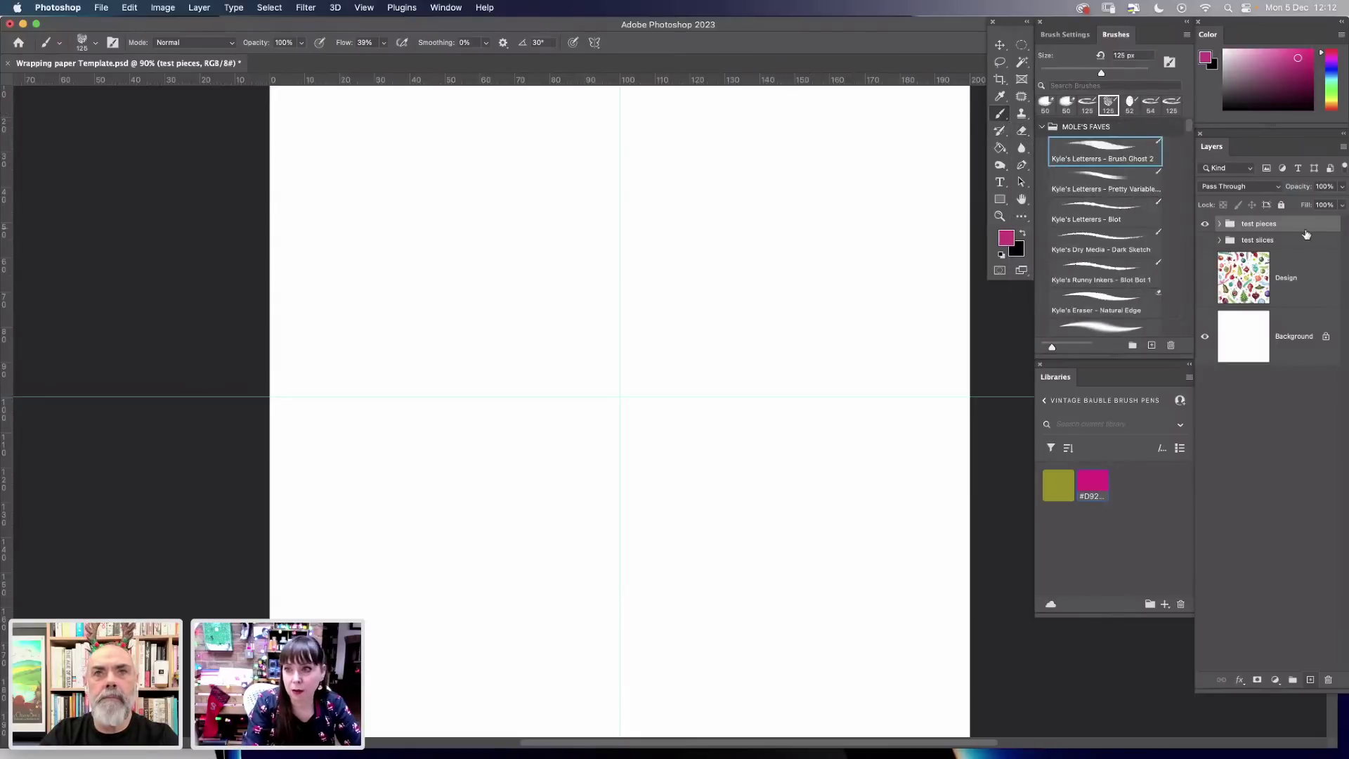
# Add a new layer above the test pieces group and name it Baublole 1.
pyautogui.press('super+alt+shift+n')
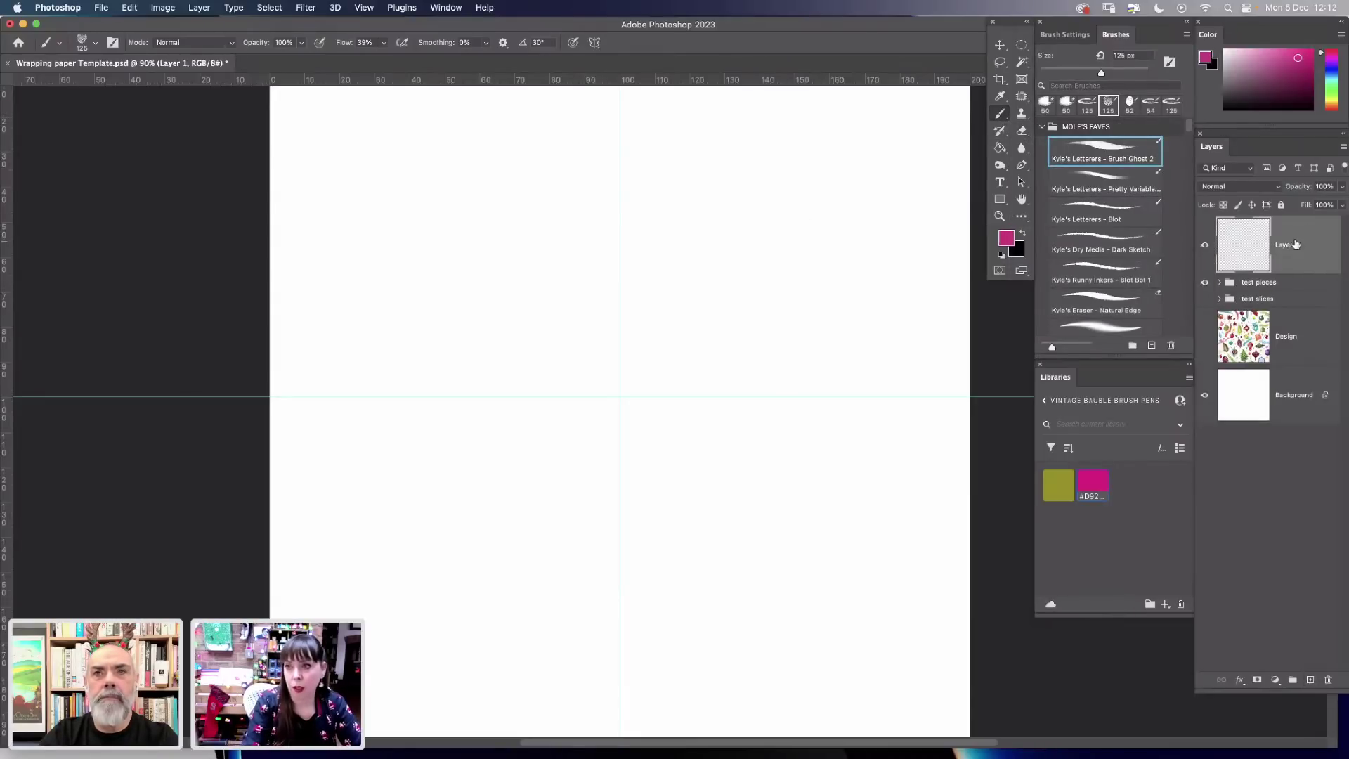
pyautogui.write('Bau')
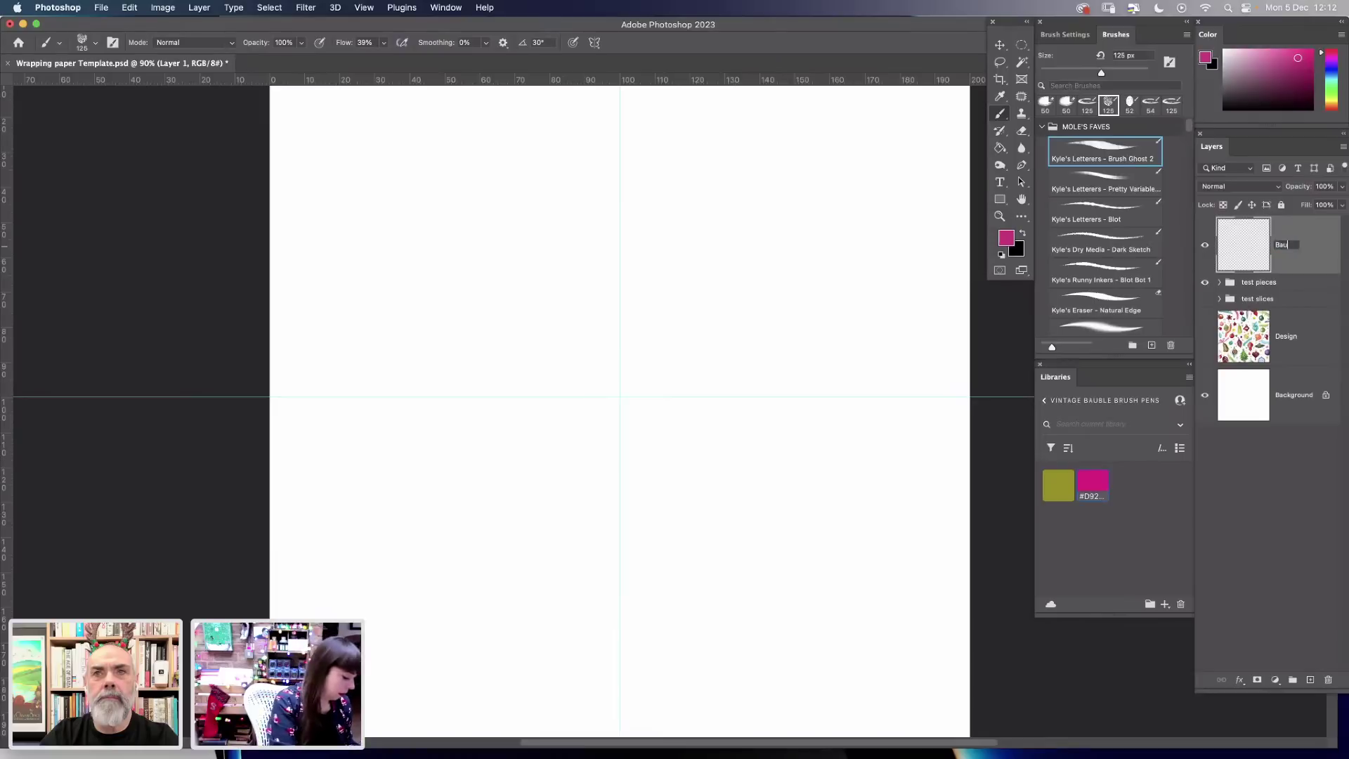
pyautogui.write('blole 1')
pyautogui.press('Return')
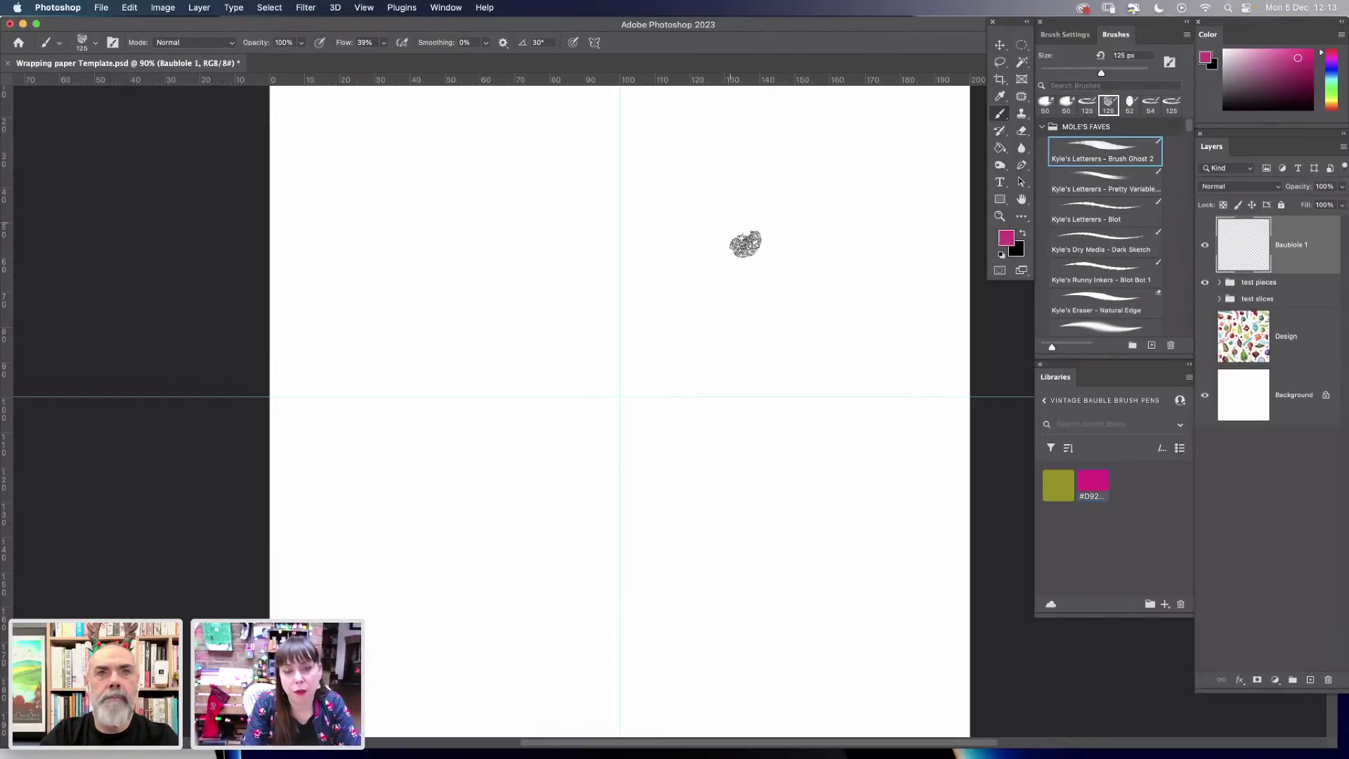
# Paint a pointed magenta bauble outline in the canvas's upper-right quadrant and thicken its sides with an 89 px brush.
pyautogui.moveTo(758, 266)
pyautogui.mouseDown()
pyautogui.moveTo(751, 240)
pyautogui.moveTo(747, 310)
pyautogui.moveTo(791, 379)
pyautogui.mouseUp()
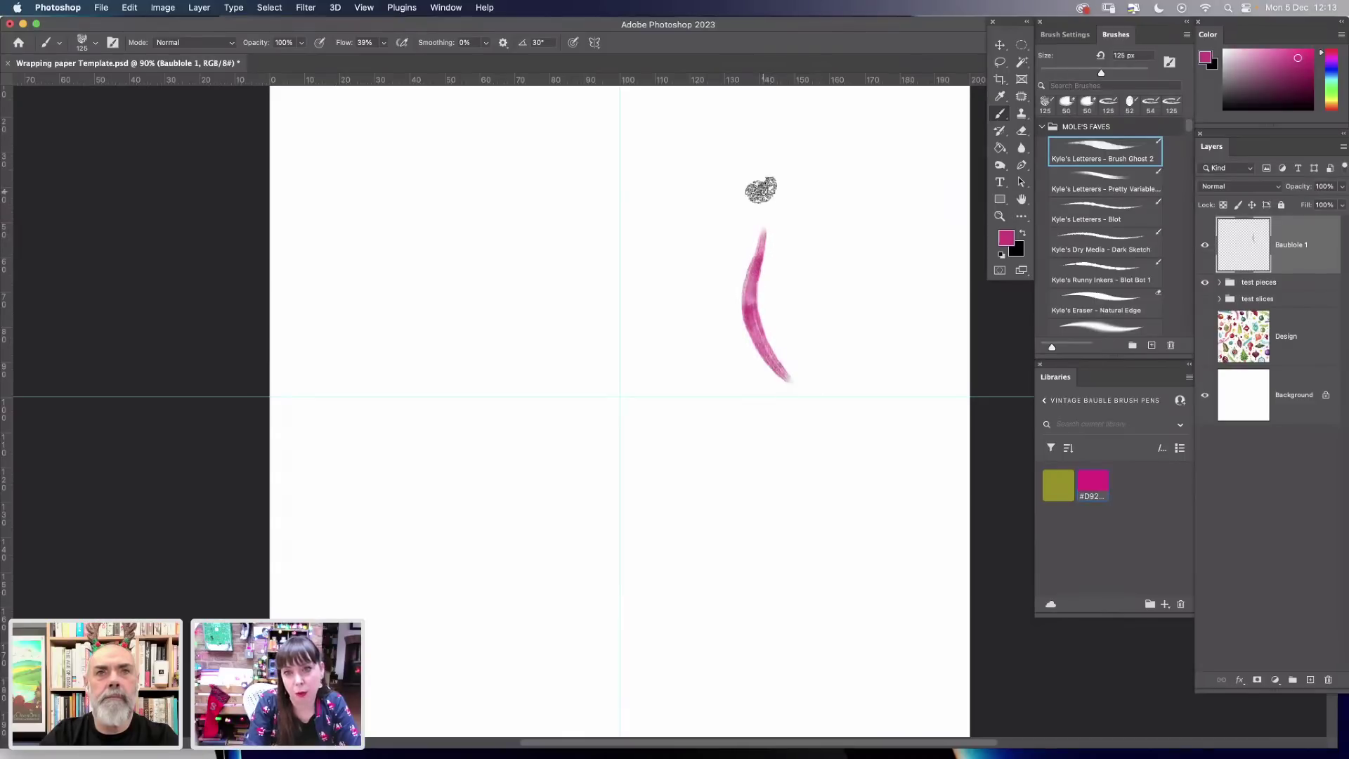
pyautogui.moveTo(761, 194)
pyautogui.mouseDown()
pyautogui.moveTo(770, 239)
pyautogui.moveTo(812, 296)
pyautogui.moveTo(800, 388)
pyautogui.mouseUp()
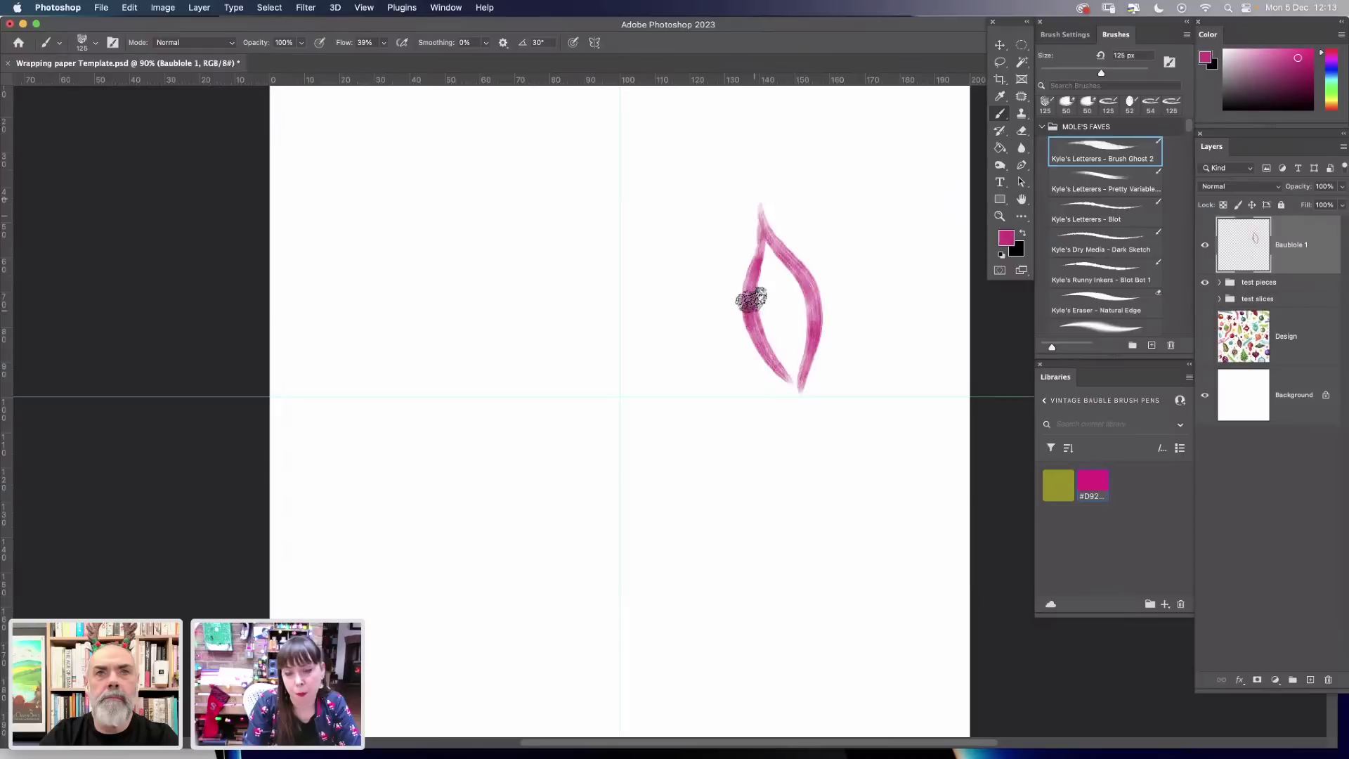
pyautogui.rightClick(835, 295)
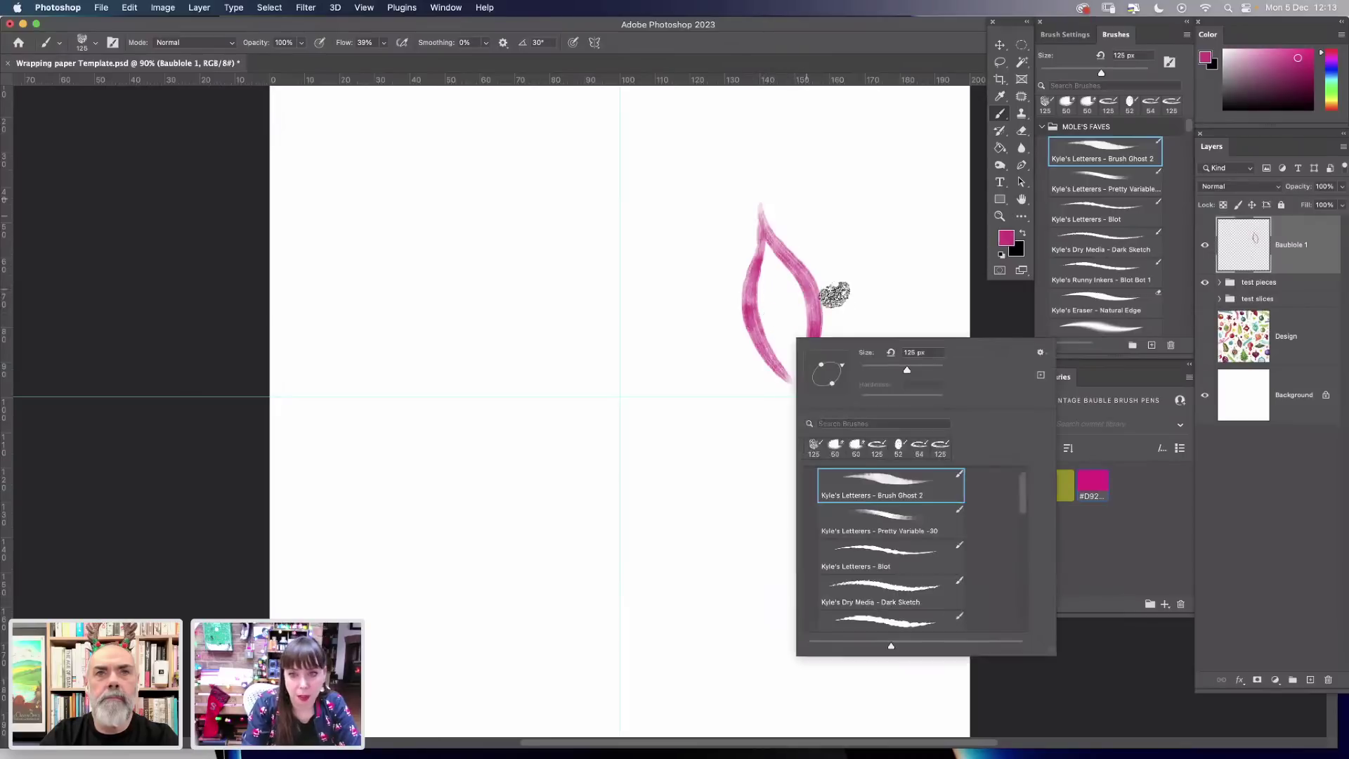
pyautogui.moveTo(908, 322); pyautogui.dragTo(898, 324)
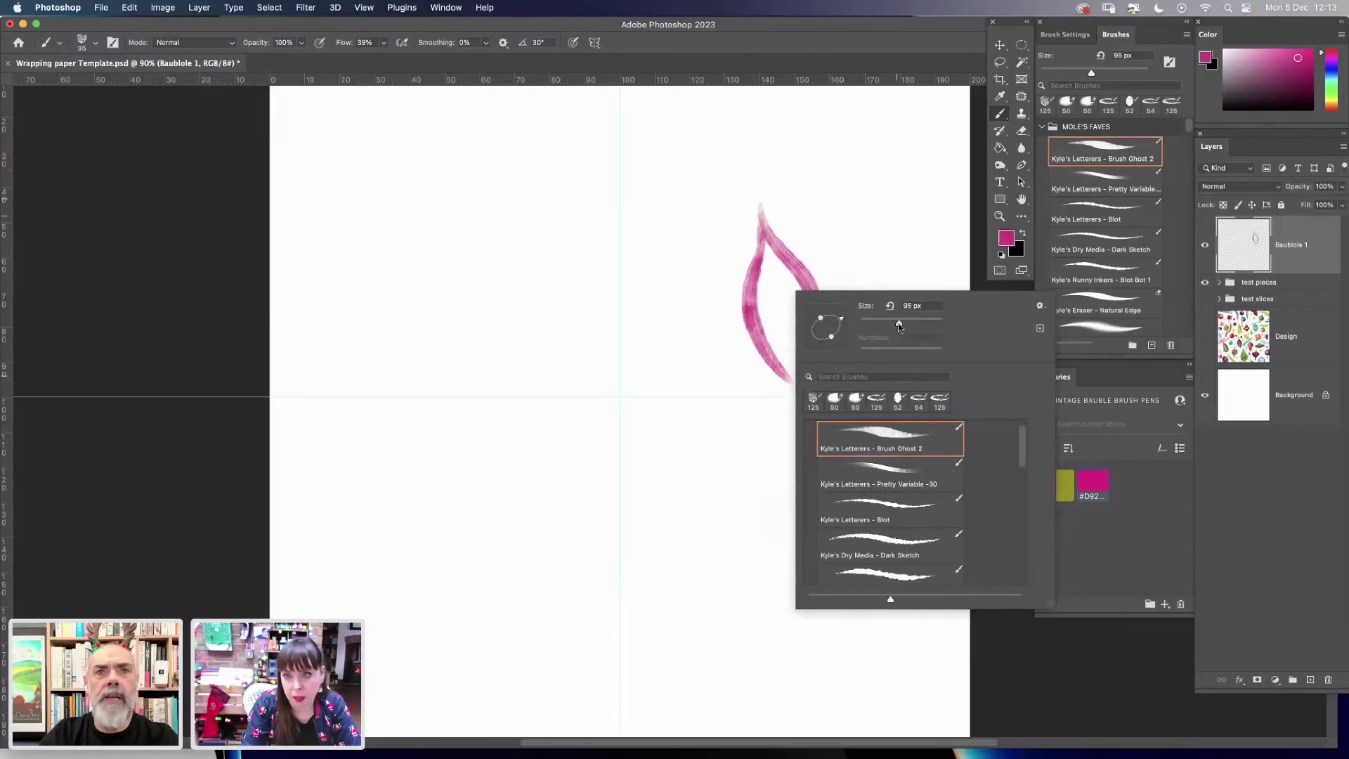
pyautogui.click(748, 275)
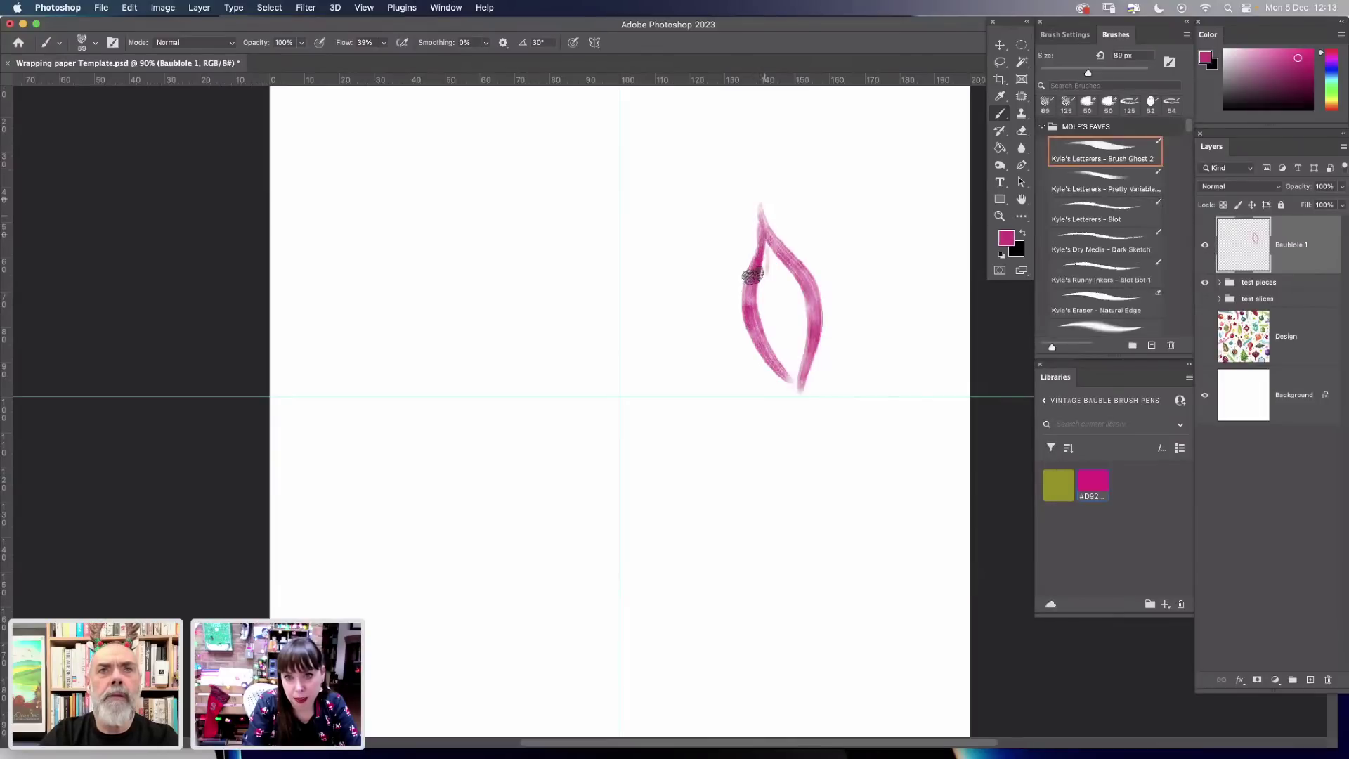
pyautogui.moveTo(750, 273)
pyautogui.mouseDown()
pyautogui.moveTo(759, 326)
pyautogui.moveTo(801, 396)
pyautogui.mouseUp()
pyautogui.moveTo(771, 249); pyautogui.dragTo(801, 288)
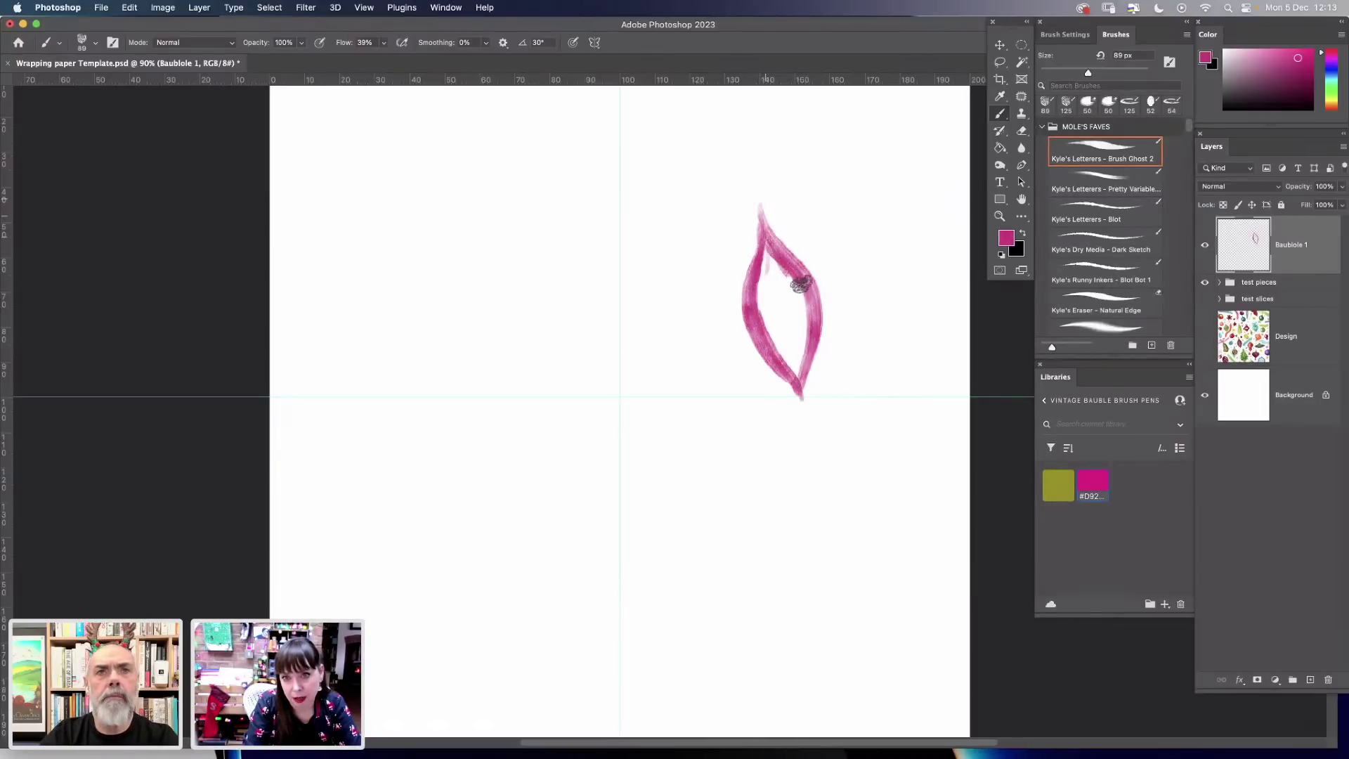
# Fill the bauble with long curved magenta strokes, leaving a narrow light highlight in the middle and extending the lower tip.
pyautogui.click(1000, 216)
pyautogui.click(787, 335)
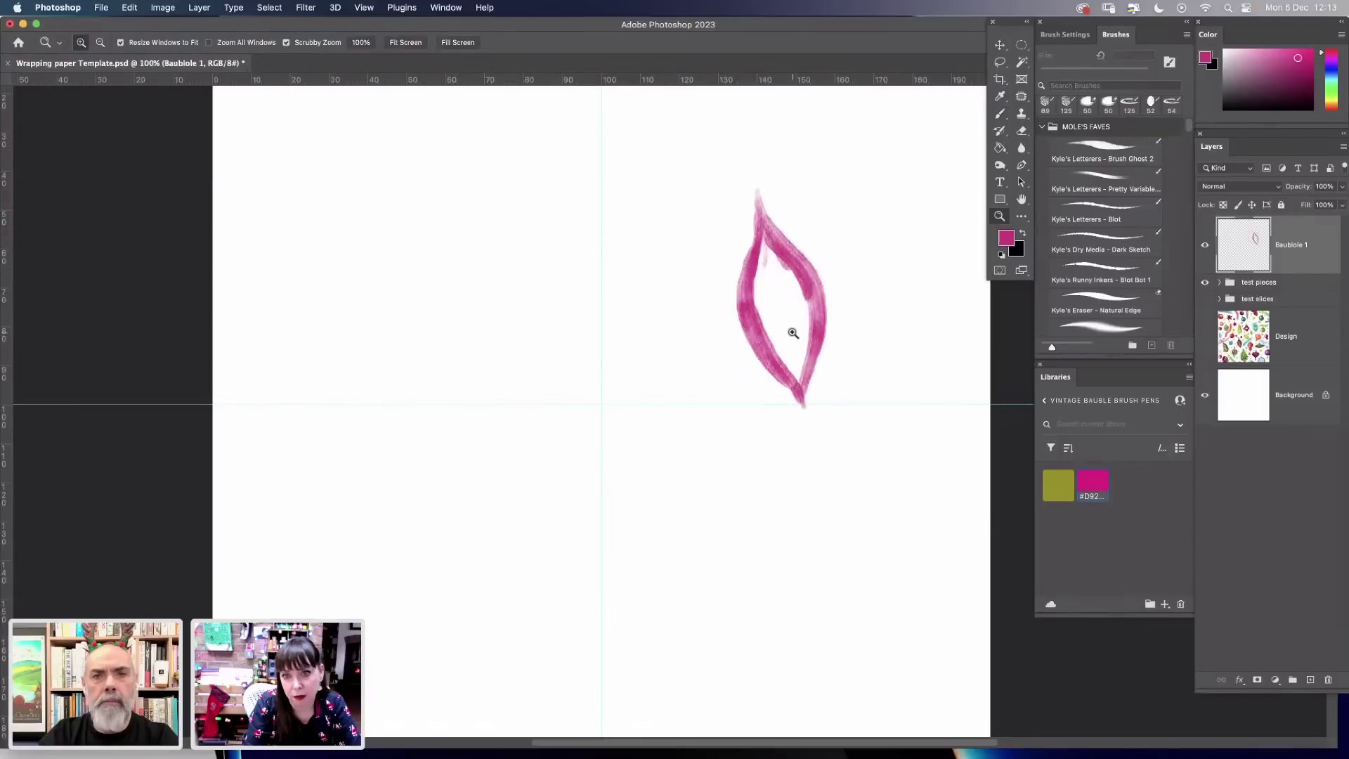
pyautogui.click(791, 331)
pyautogui.press('h')
pyautogui.moveTo(783, 331)
pyautogui.mouseDown()
pyautogui.moveTo(732, 391)
pyautogui.moveTo(739, 402)
pyautogui.mouseUp()
pyautogui.press('b')
pyautogui.moveTo(683, 184)
pyautogui.mouseDown()
pyautogui.moveTo(681, 166)
pyautogui.moveTo(789, 353)
pyautogui.moveTo(792, 411)
pyautogui.moveTo(683, 192)
pyautogui.moveTo(707, 419)
pyautogui.moveTo(749, 523)
pyautogui.mouseUp()
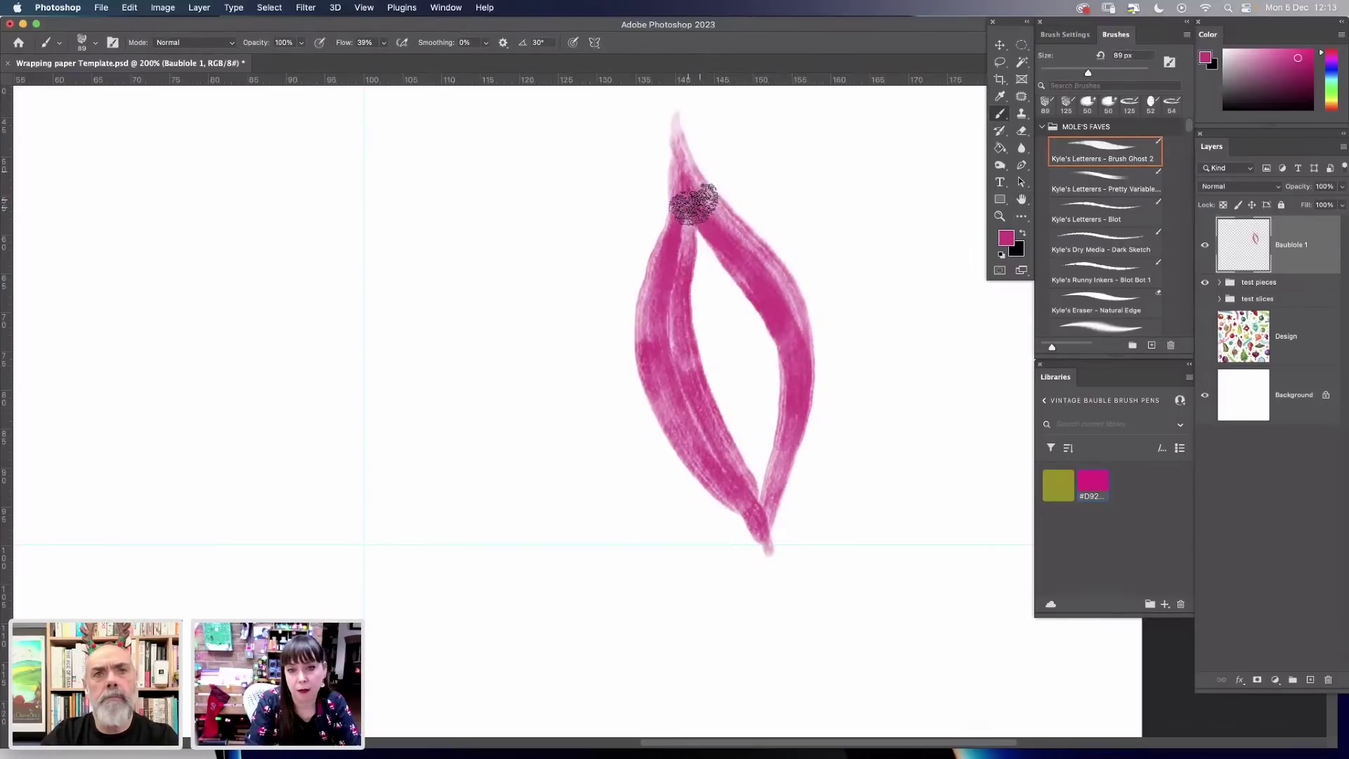
pyautogui.moveTo(693, 196)
pyautogui.mouseDown()
pyautogui.moveTo(771, 414)
pyautogui.moveTo(726, 467)
pyautogui.mouseUp()
pyautogui.moveTo(693, 249)
pyautogui.mouseDown()
pyautogui.moveTo(709, 374)
pyautogui.moveTo(753, 482)
pyautogui.mouseUp()
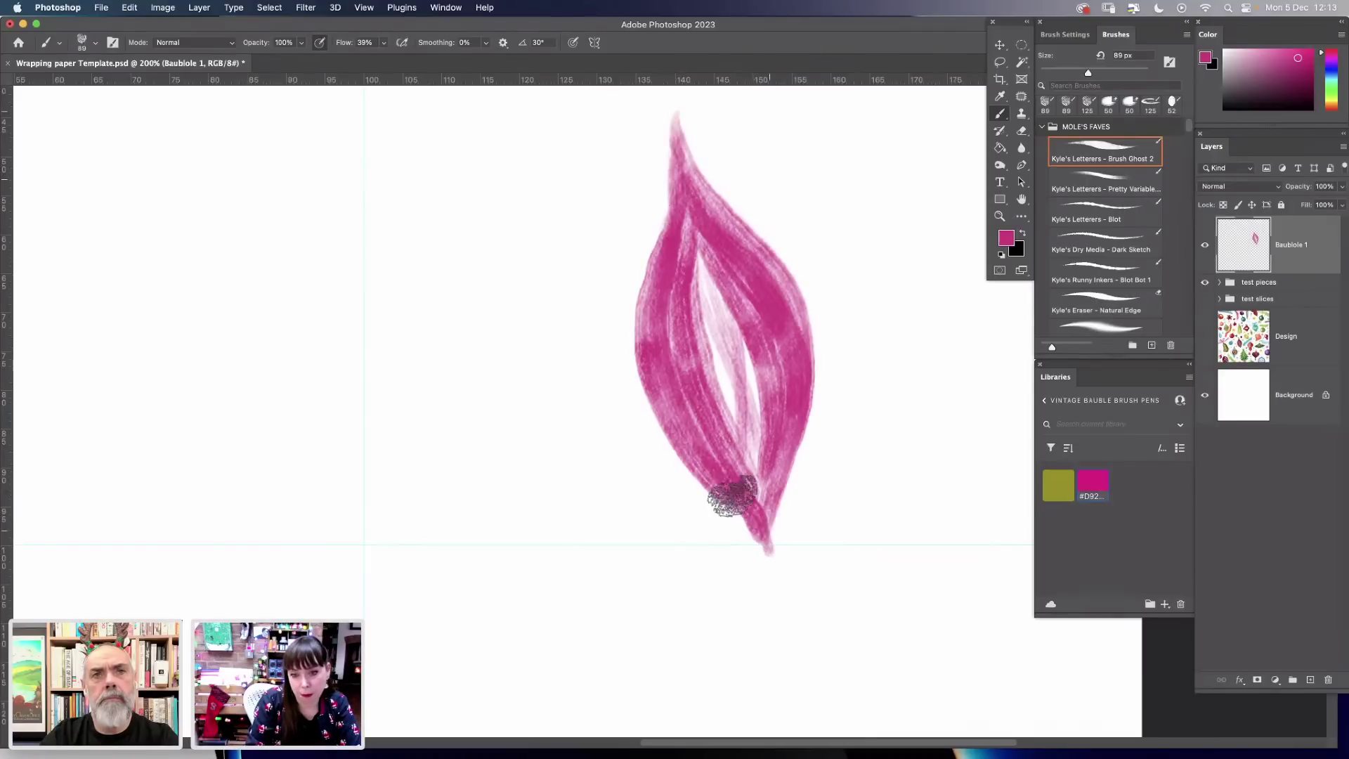
pyautogui.moveTo(762, 542); pyautogui.dragTo(765, 558)
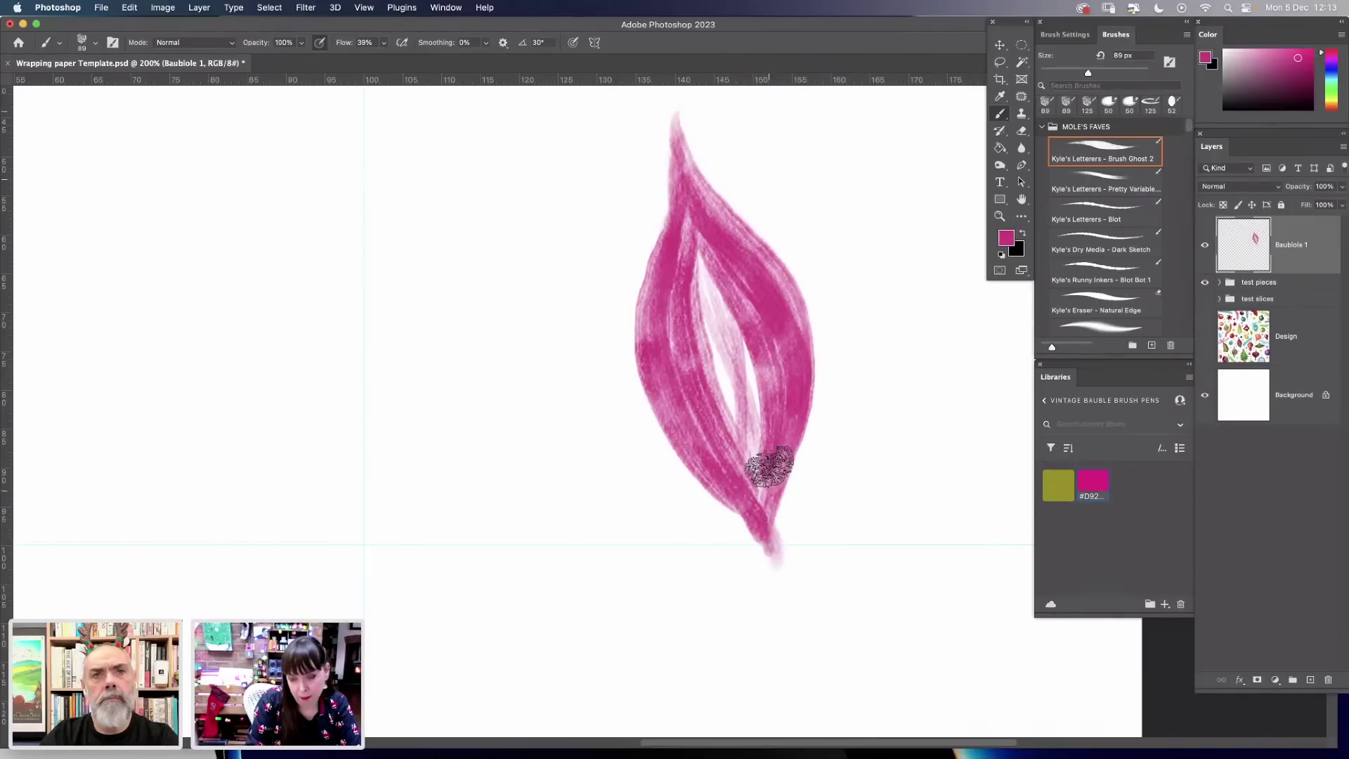
# Reduce the brush size to 67 px and touch up the bauble's lower tip.
pyautogui.rightClick(815, 429)
pyautogui.moveTo(852, 472); pyautogui.dragTo(841, 472)
pyautogui.click(762, 536)
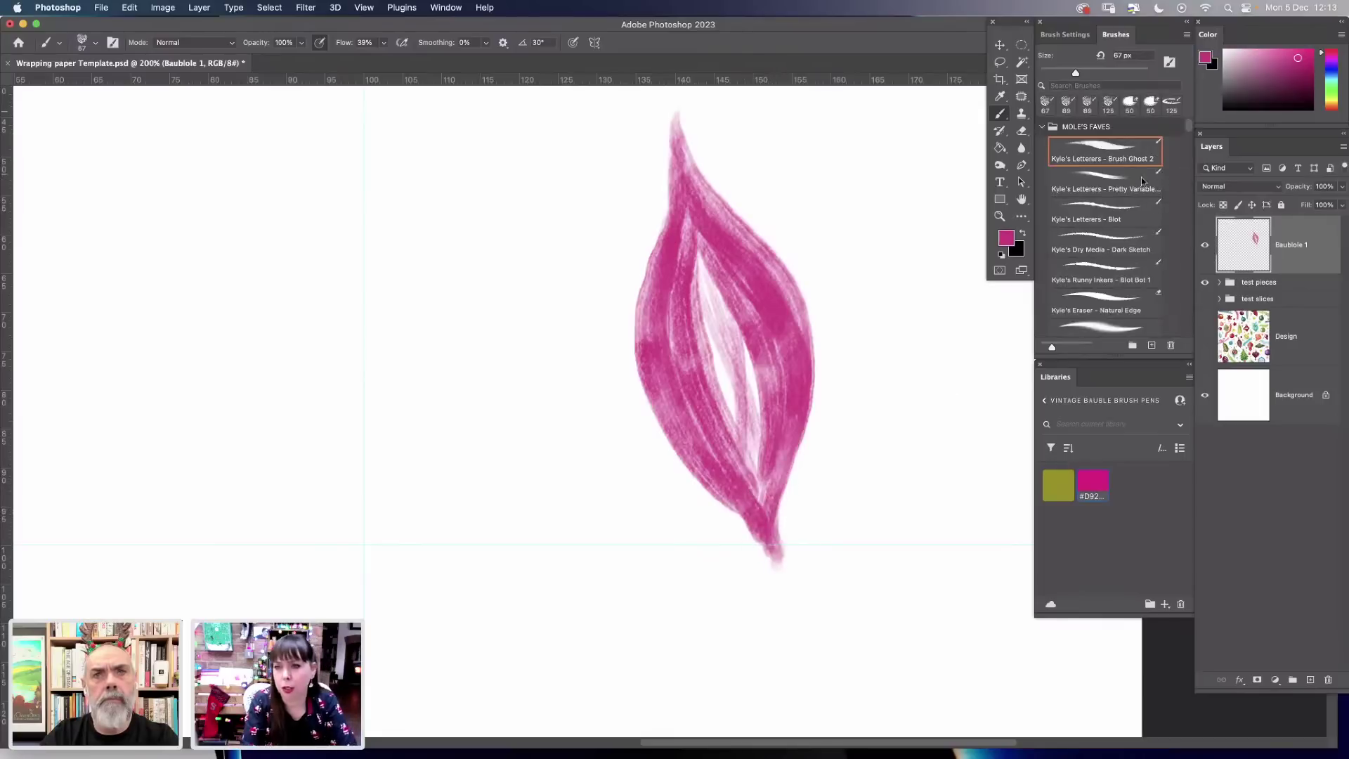
# Set the brush tip spacing to 12% and refine the bauble's upper-left edge with the adjusted brush.
pyautogui.click(1066, 35)
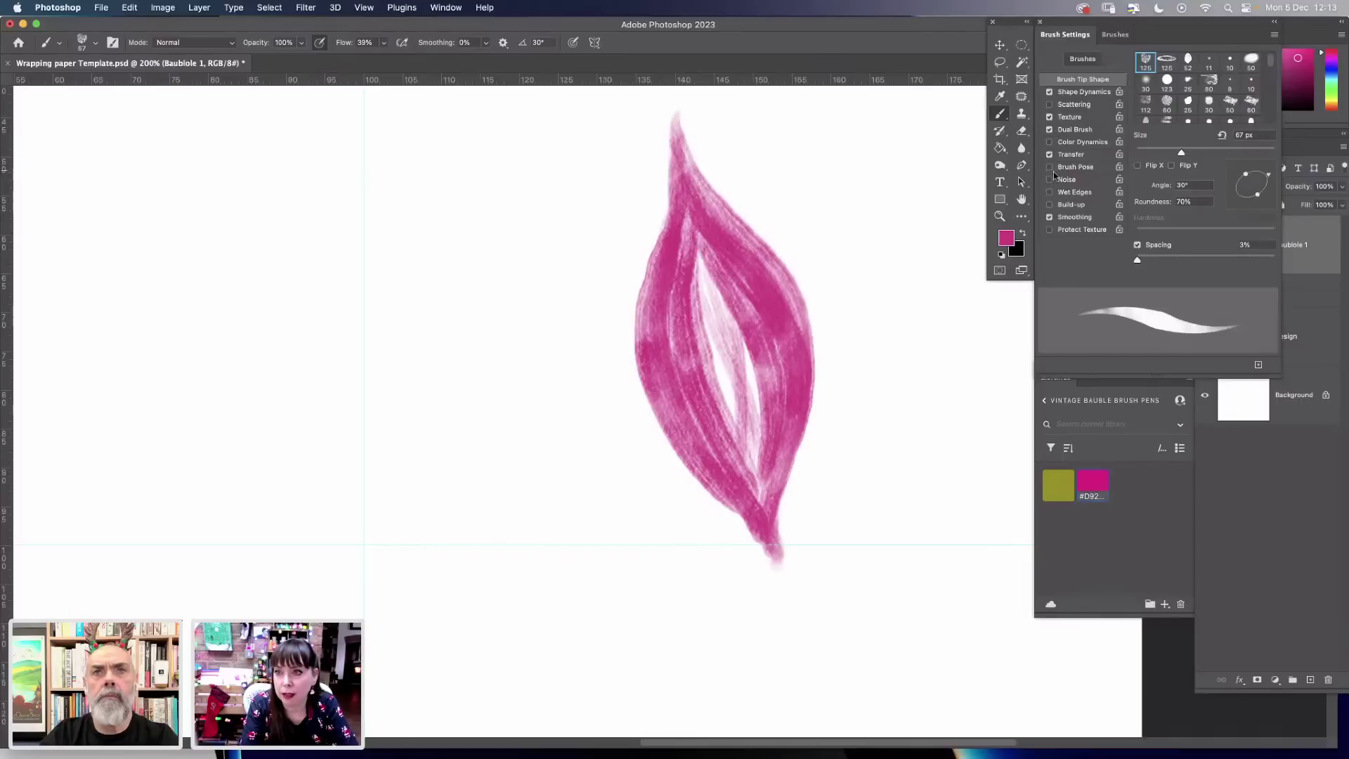
pyautogui.moveTo(1137, 259); pyautogui.dragTo(1144, 259)
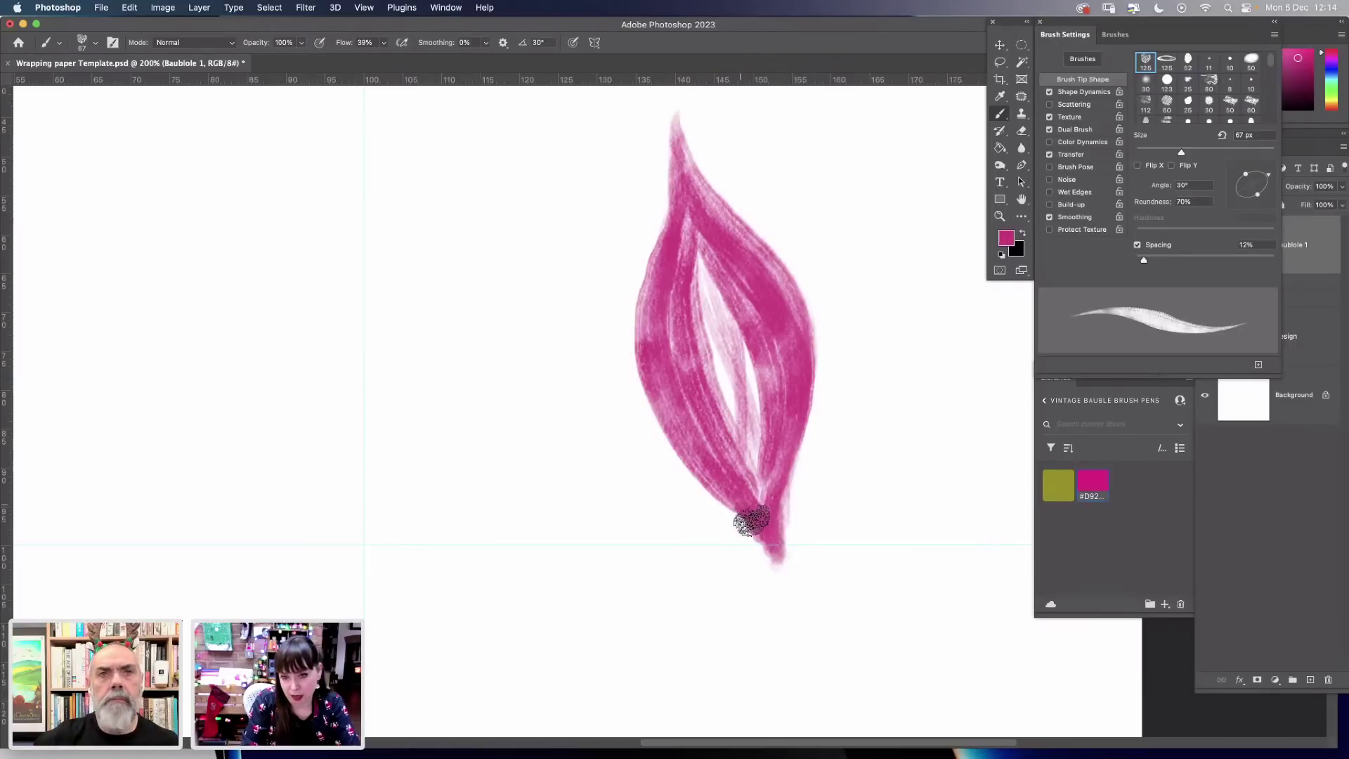
pyautogui.moveTo(672, 181); pyautogui.dragTo(654, 265)
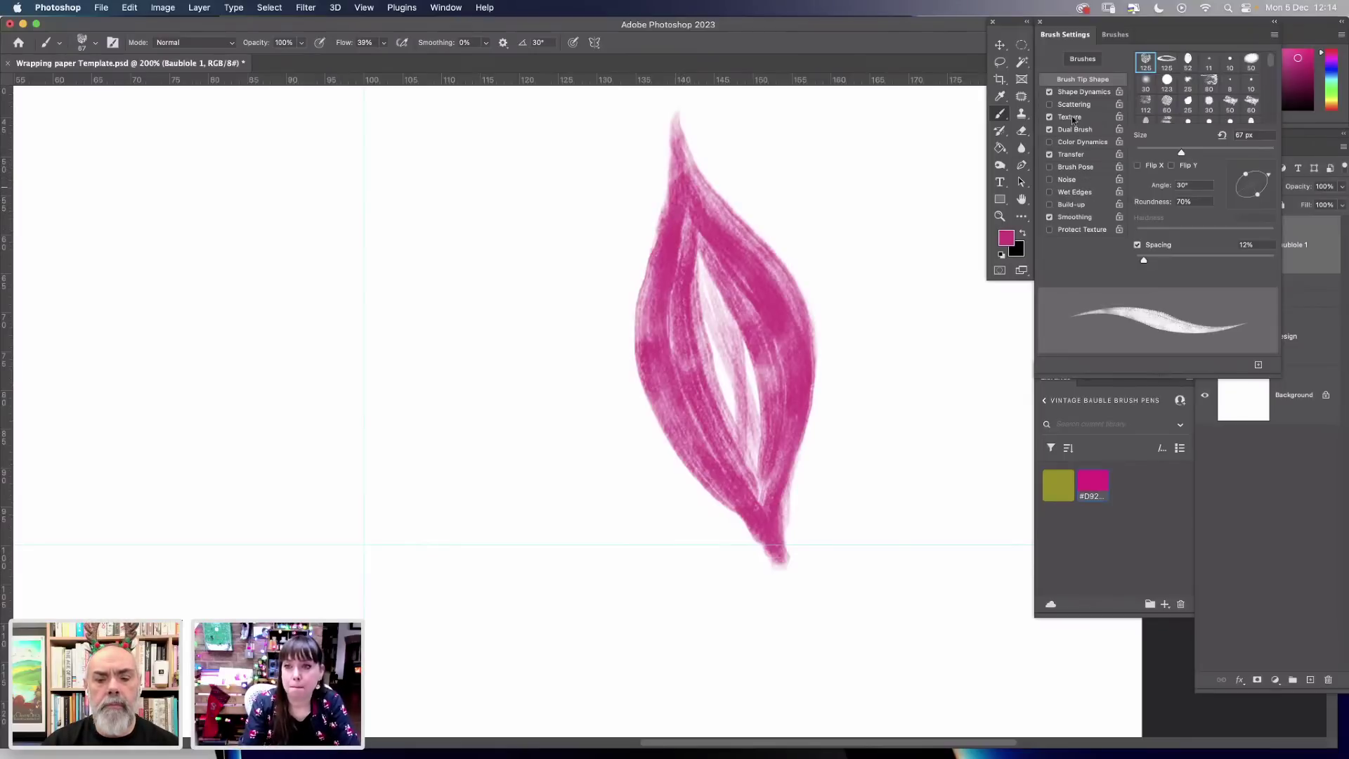
pyautogui.click(1115, 35)
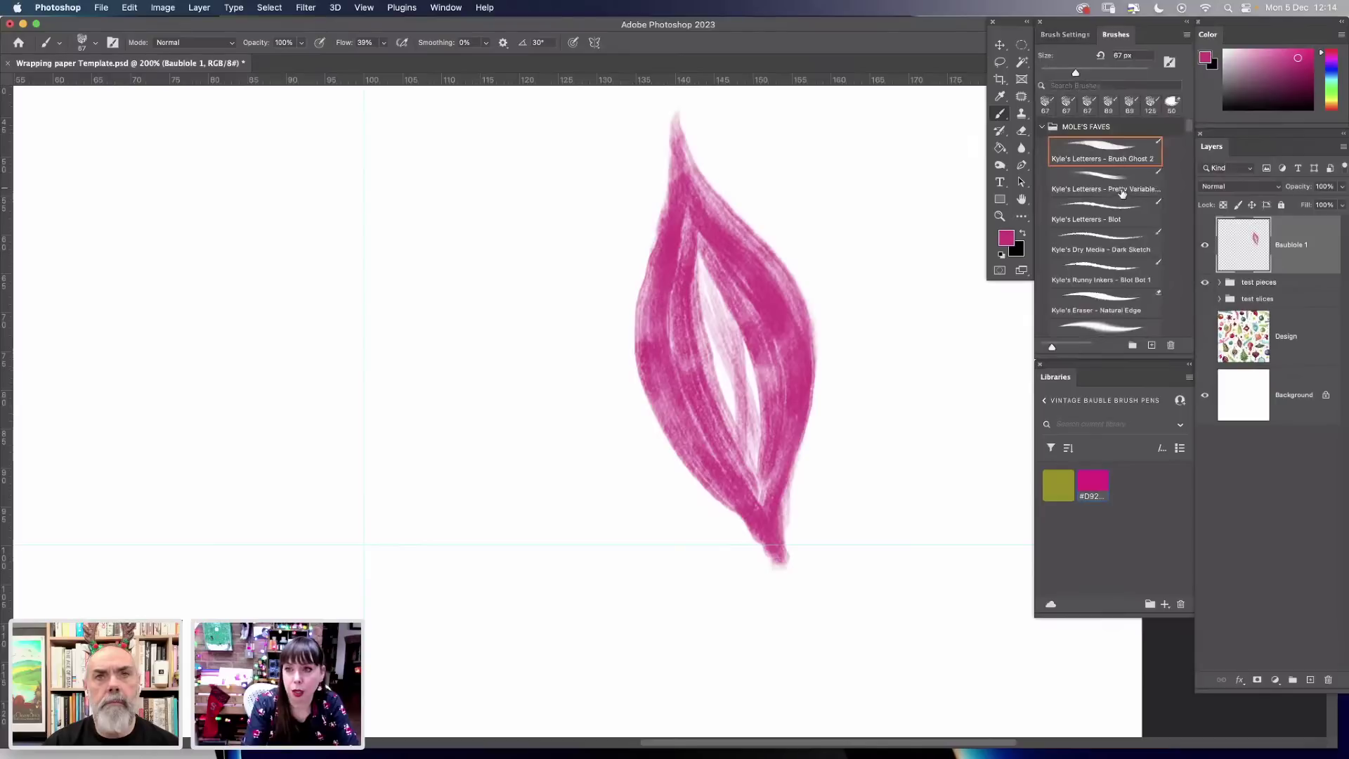
# Correct the spelling of the painted layer's name to Bauble 1.
pyautogui.doubleClick(1291, 245)
pyautogui.click(1295, 245)
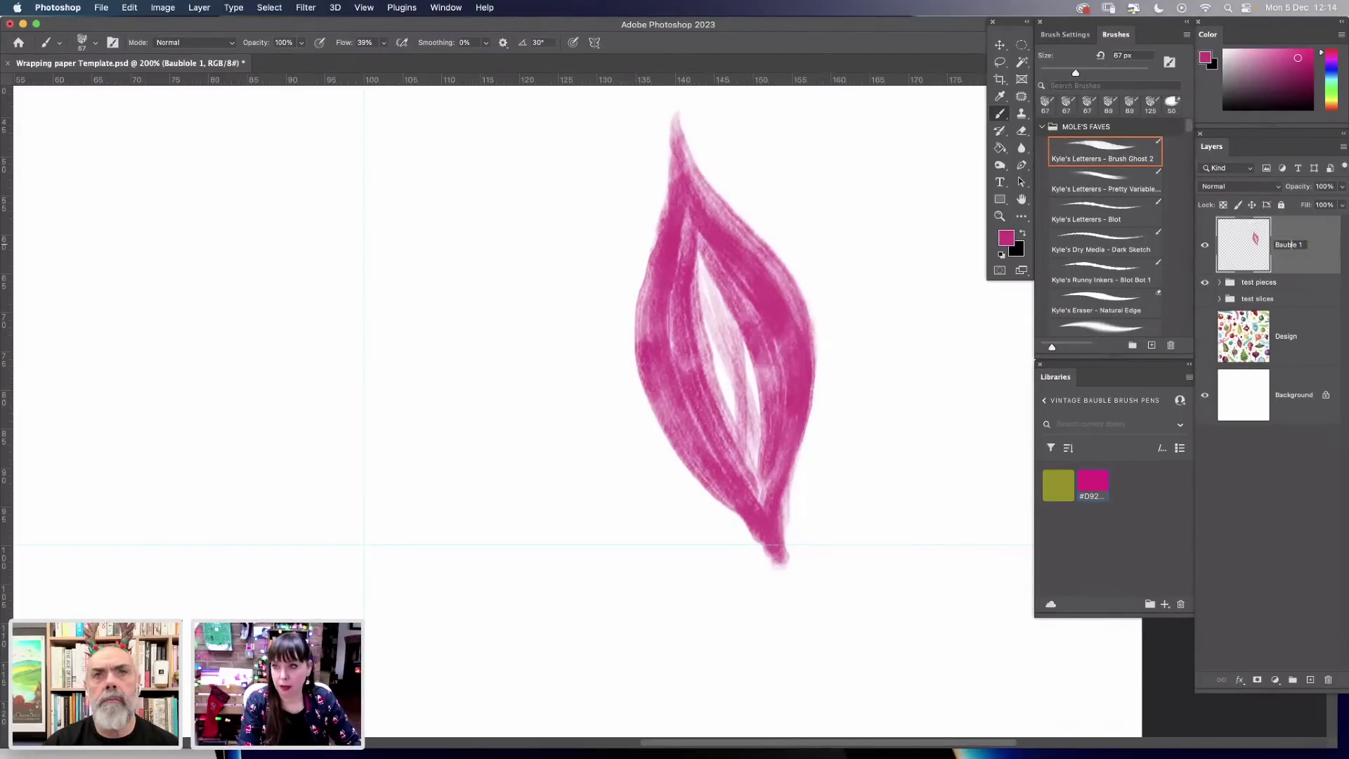
pyautogui.press('Return')
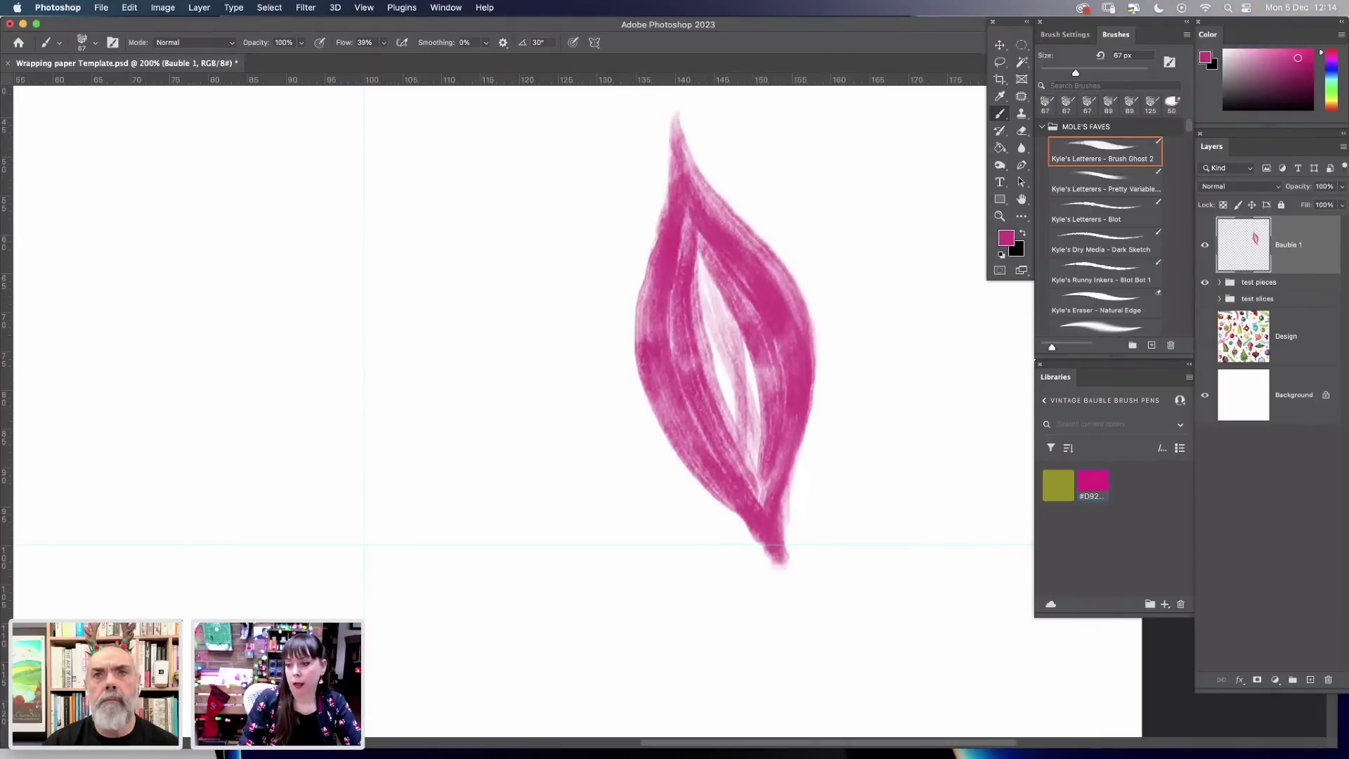
# Add a new layer above Bauble 1 and set its blend mode to Multiply.
pyautogui.press('super+alt+shift+n')
pyautogui.click(1240, 186)
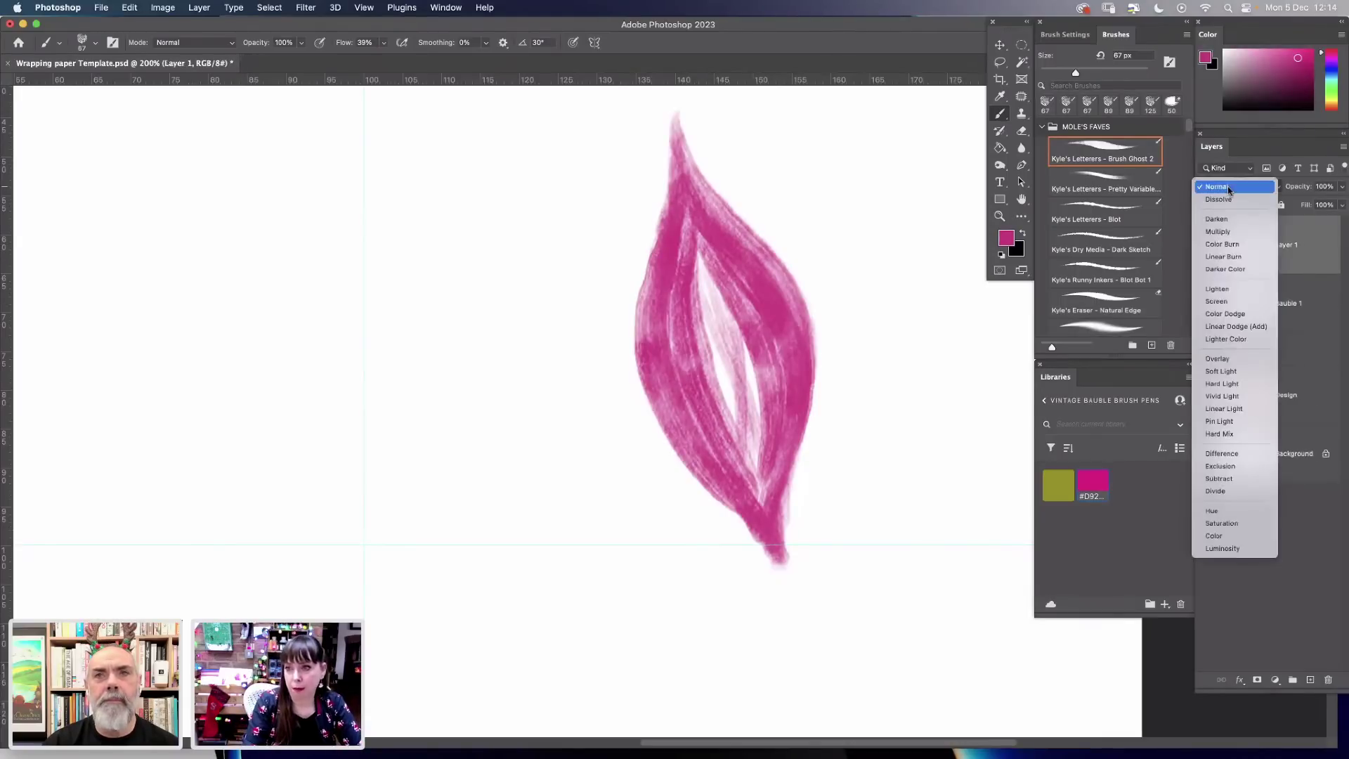
pyautogui.click(1228, 233)
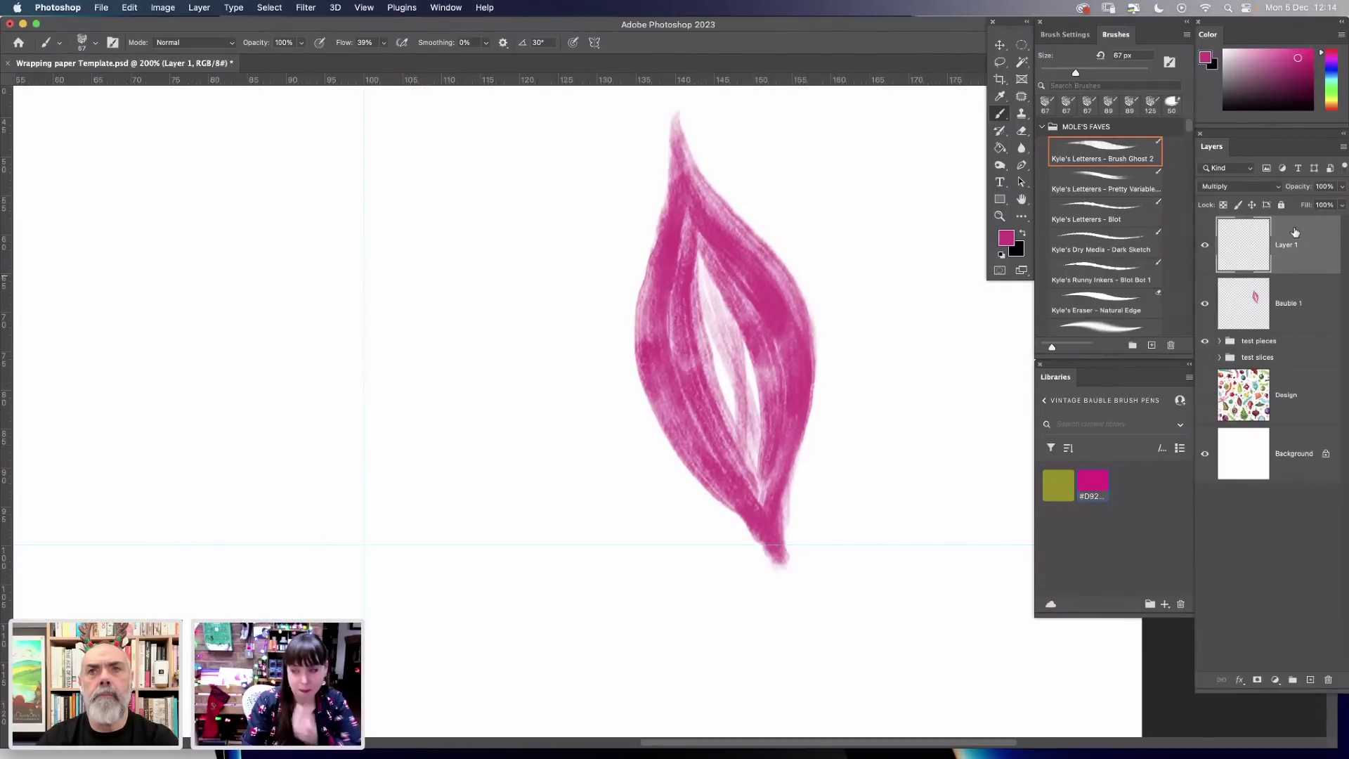
pyautogui.click(1236, 188)
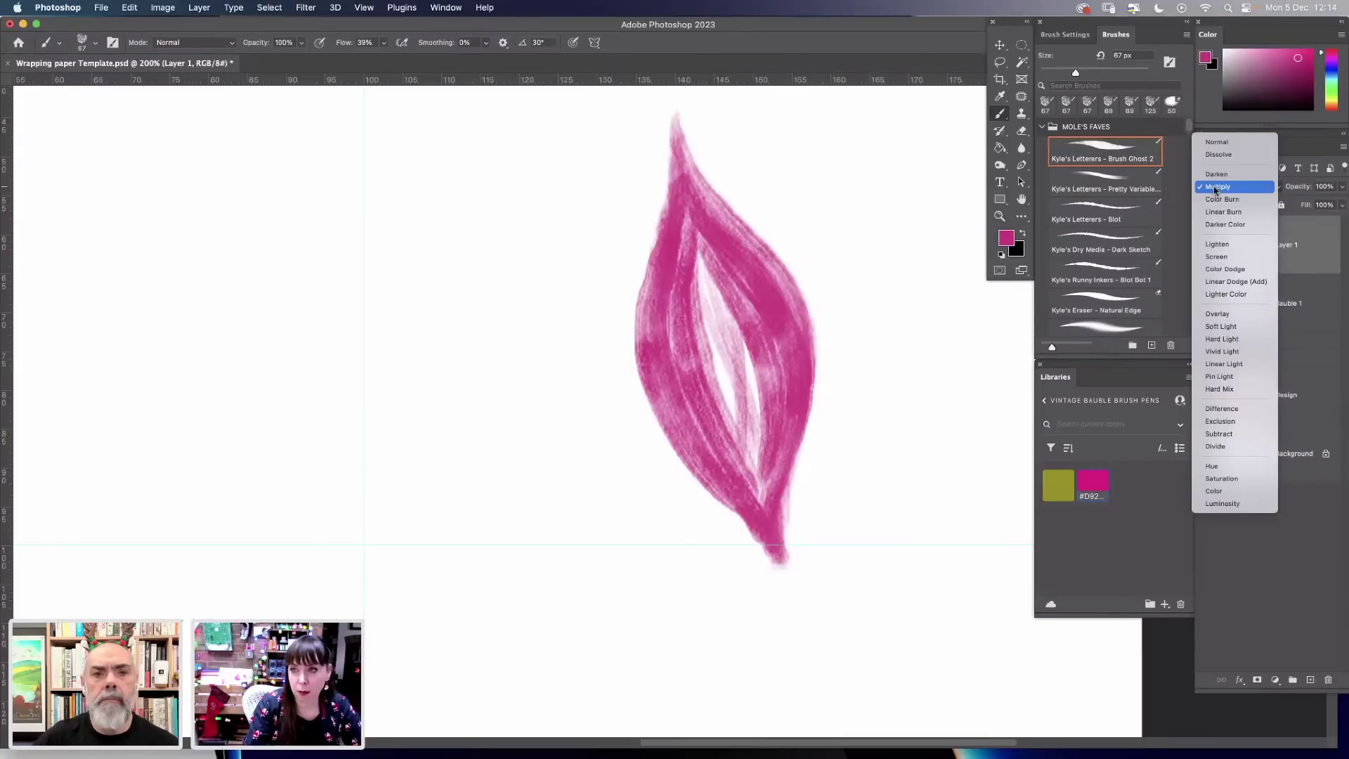
pyautogui.click(1217, 188)
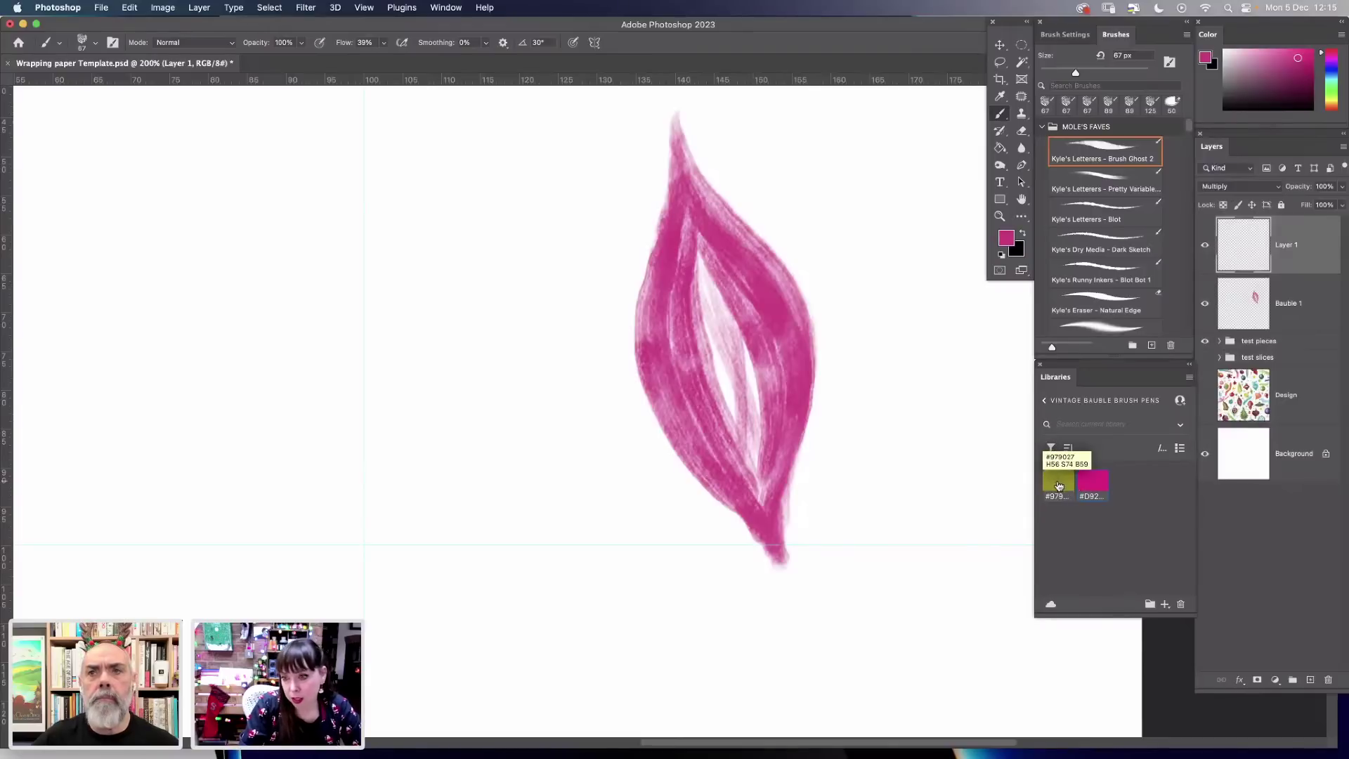
# Set the foreground colour to olive green 948d26, starting from the olive swatch in the VINTAGE BAUBLE BRUSH PENS library.
pyautogui.doubleClick(1060, 484)
pyautogui.click(799, 432)
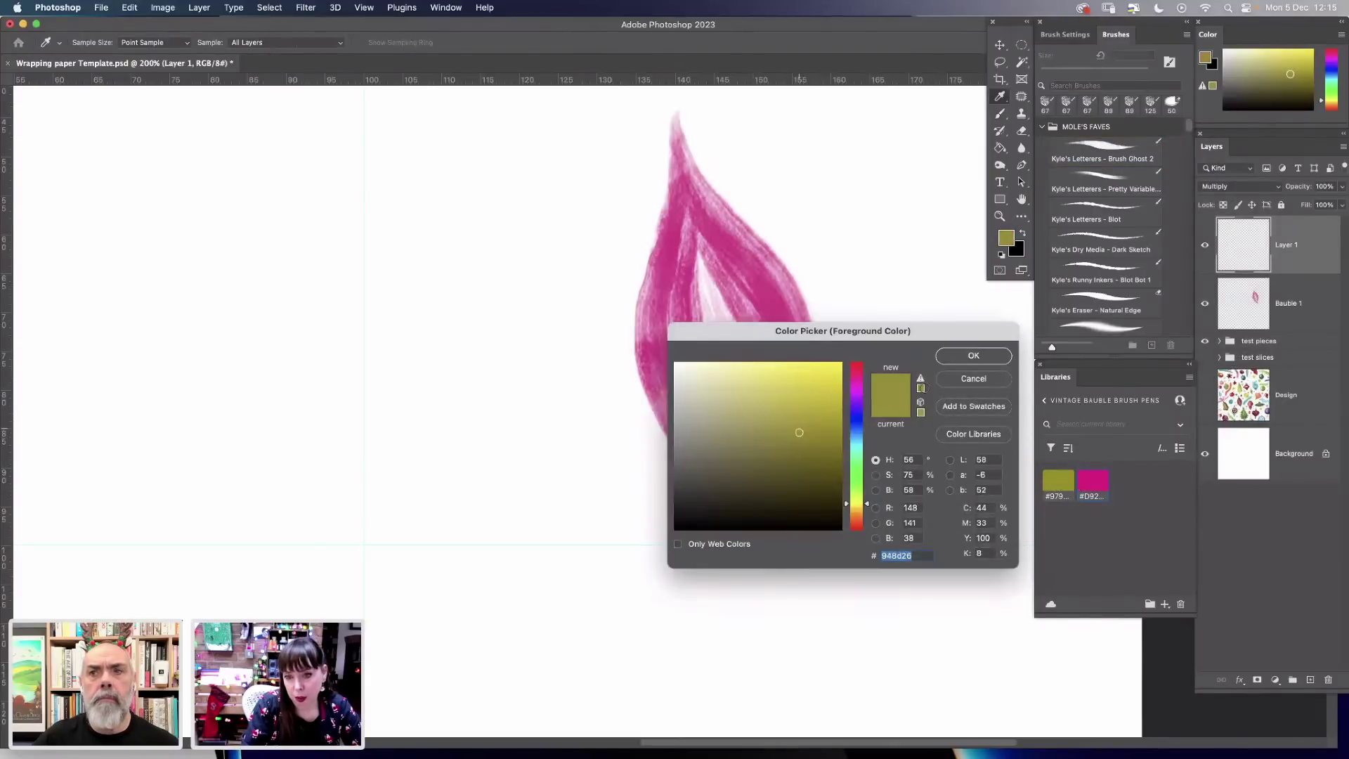
pyautogui.click(983, 357)
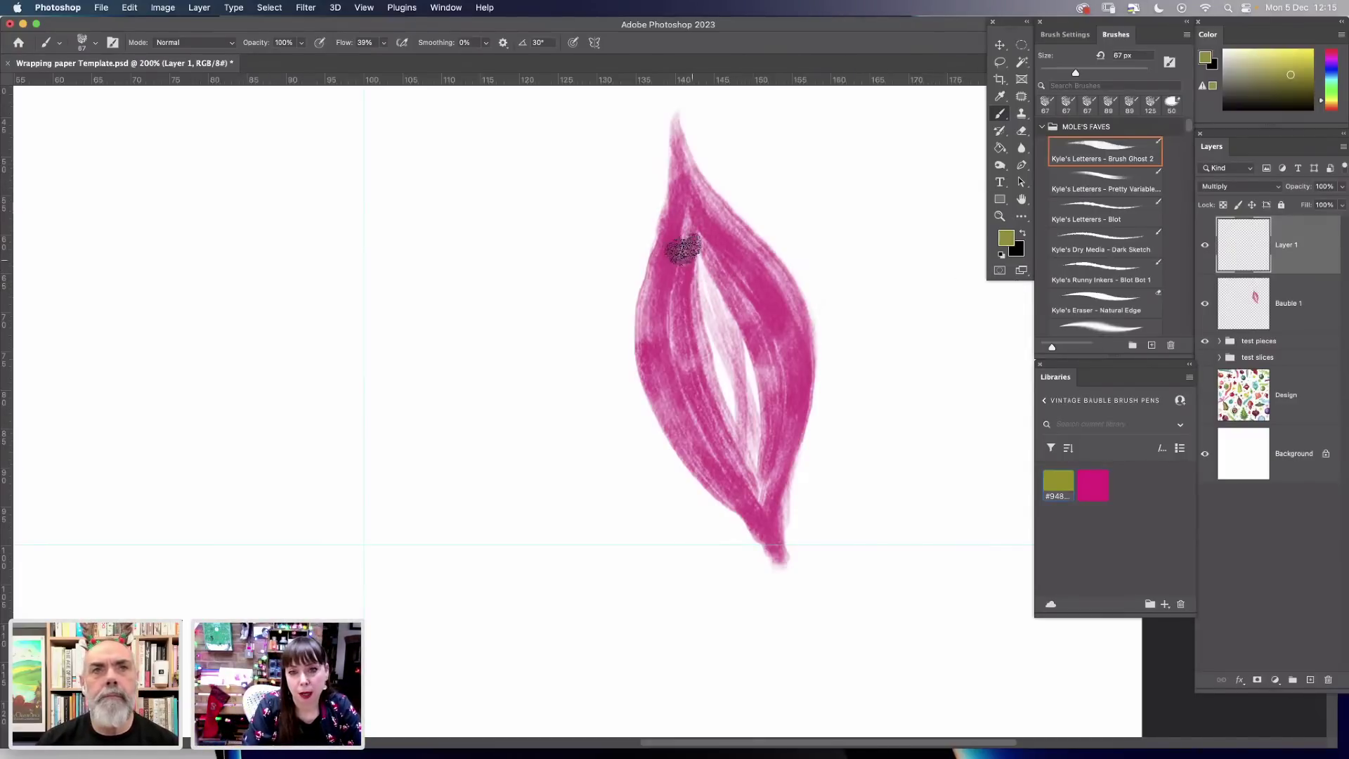
# Paint three olive diagonal stripes across the pink bauble on Layer 1 with the Brush Ghost 2 brush at 59 px.
pyautogui.rightClick(714, 306)
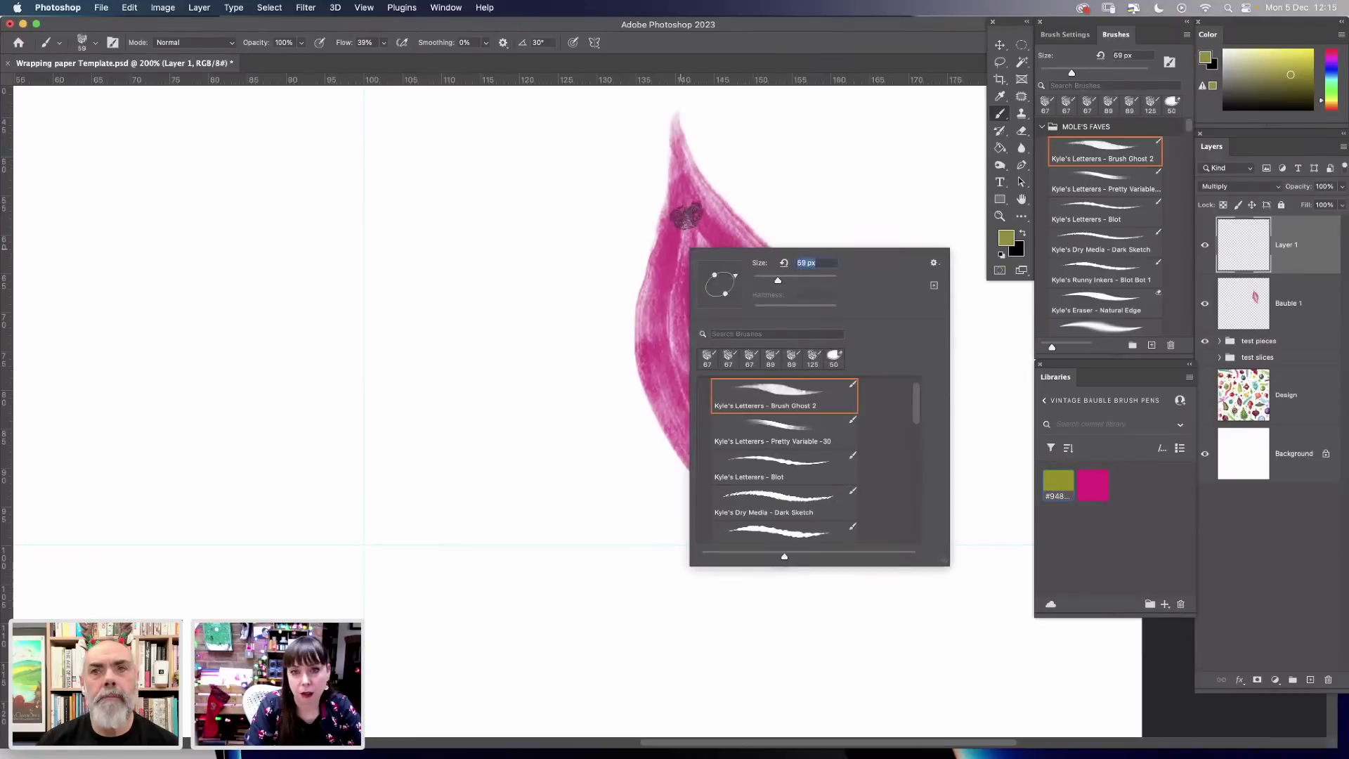
pyautogui.click(696, 205)
pyautogui.moveTo(693, 251); pyautogui.dragTo(654, 393)
pyautogui.moveTo(703, 184)
pyautogui.mouseDown()
pyautogui.moveTo(664, 299)
pyautogui.moveTo(656, 392)
pyautogui.mouseUp()
pyautogui.moveTo(749, 237); pyautogui.dragTo(735, 307)
pyautogui.moveTo(754, 239)
pyautogui.mouseDown()
pyautogui.moveTo(723, 344)
pyautogui.moveTo(733, 311)
pyautogui.moveTo(680, 425)
pyautogui.moveTo(761, 256)
pyautogui.moveTo(747, 240)
pyautogui.moveTo(690, 439)
pyautogui.mouseUp()
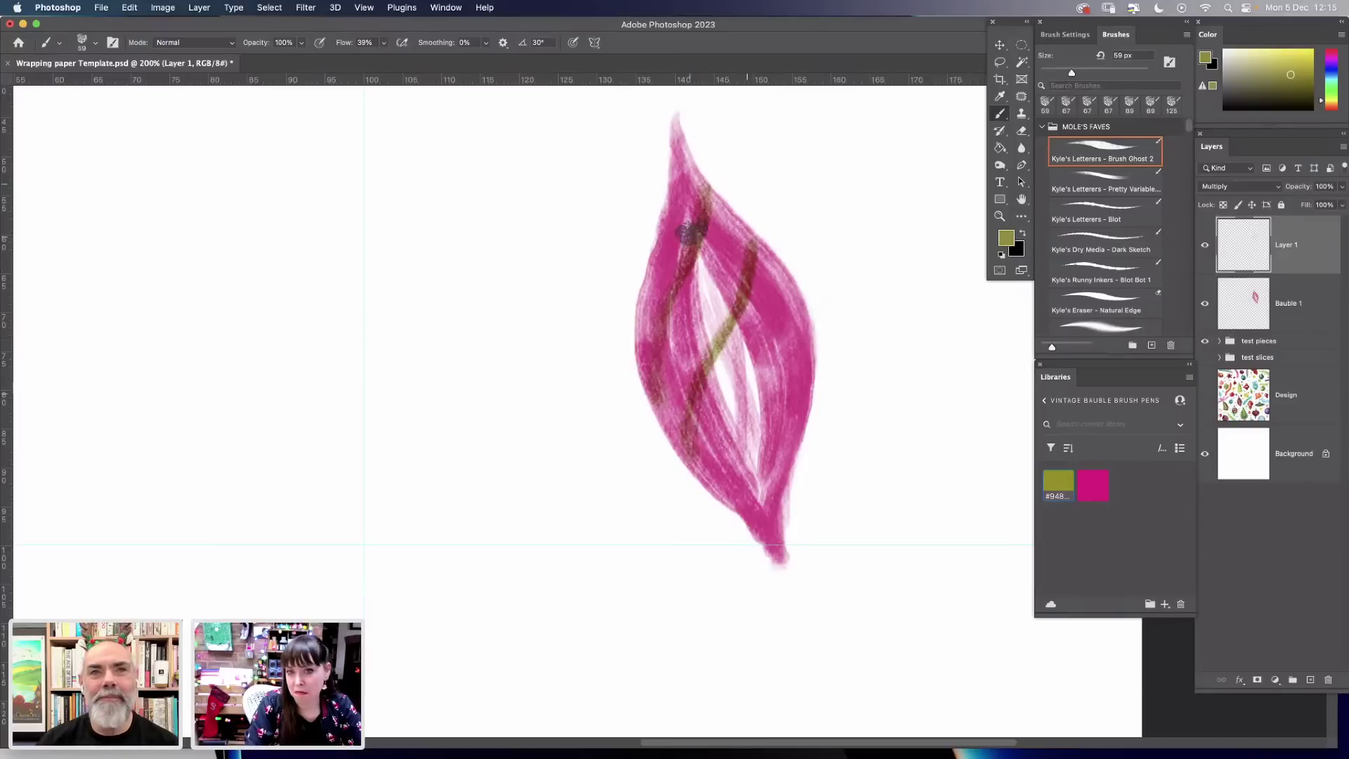
pyautogui.moveTo(695, 198)
pyautogui.mouseDown()
pyautogui.moveTo(657, 304)
pyautogui.moveTo(652, 366)
pyautogui.mouseUp()
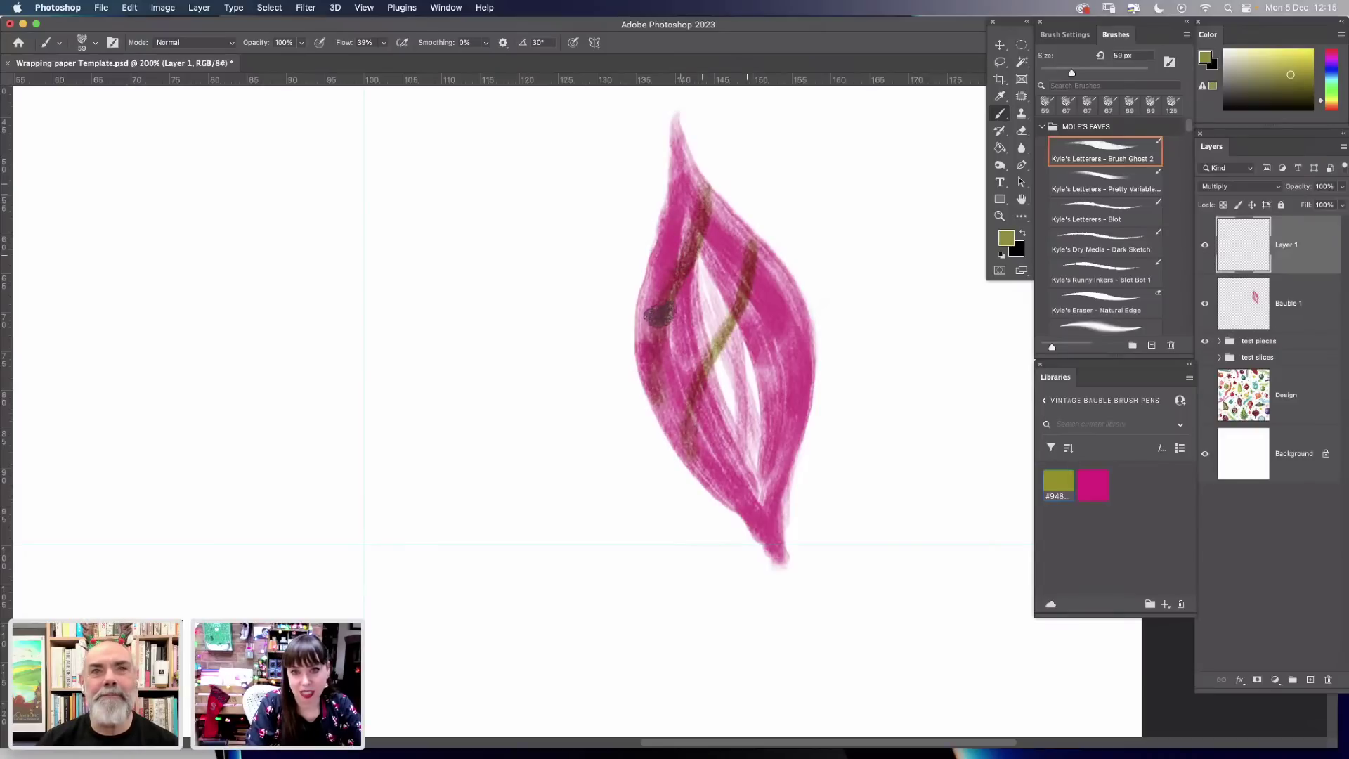
pyautogui.moveTo(787, 336)
pyautogui.mouseDown()
pyautogui.moveTo(774, 368)
pyautogui.moveTo(789, 323)
pyautogui.moveTo(760, 408)
pyautogui.moveTo(728, 444)
pyautogui.mouseUp()
pyautogui.moveTo(790, 346)
pyautogui.mouseDown()
pyautogui.moveTo(790, 306)
pyautogui.moveTo(733, 443)
pyautogui.mouseUp()
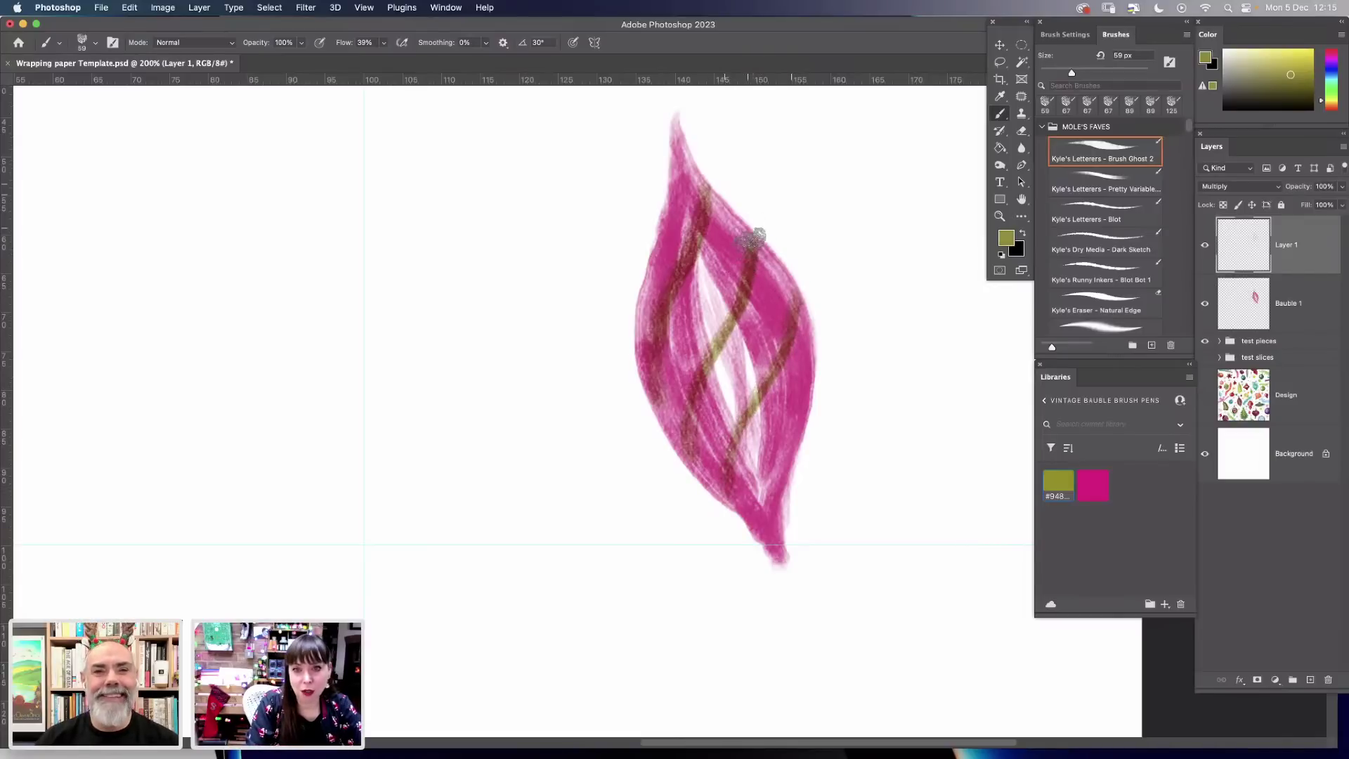
pyautogui.moveTo(748, 247)
pyautogui.mouseDown()
pyautogui.moveTo(738, 287)
pyautogui.moveTo(692, 300)
pyautogui.moveTo(703, 187)
pyautogui.moveTo(655, 324)
pyautogui.moveTo(734, 283)
pyautogui.moveTo(739, 302)
pyautogui.moveTo(687, 402)
pyautogui.moveTo(698, 347)
pyautogui.moveTo(685, 420)
pyautogui.mouseUp()
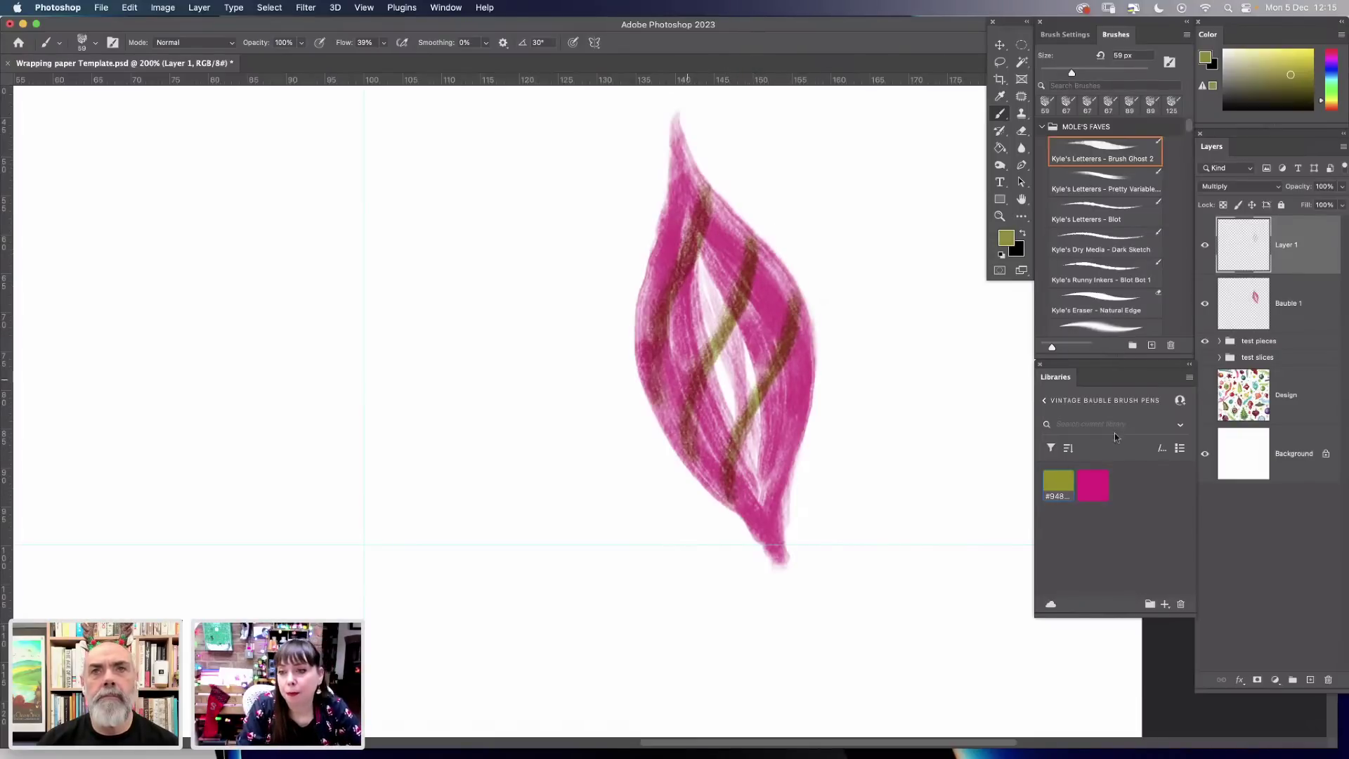
# Set the foreground colour to a purple around 7837b4 and save it to the VINTAGE BAUBLE BRUSH PENS library.
pyautogui.click(1093, 485)
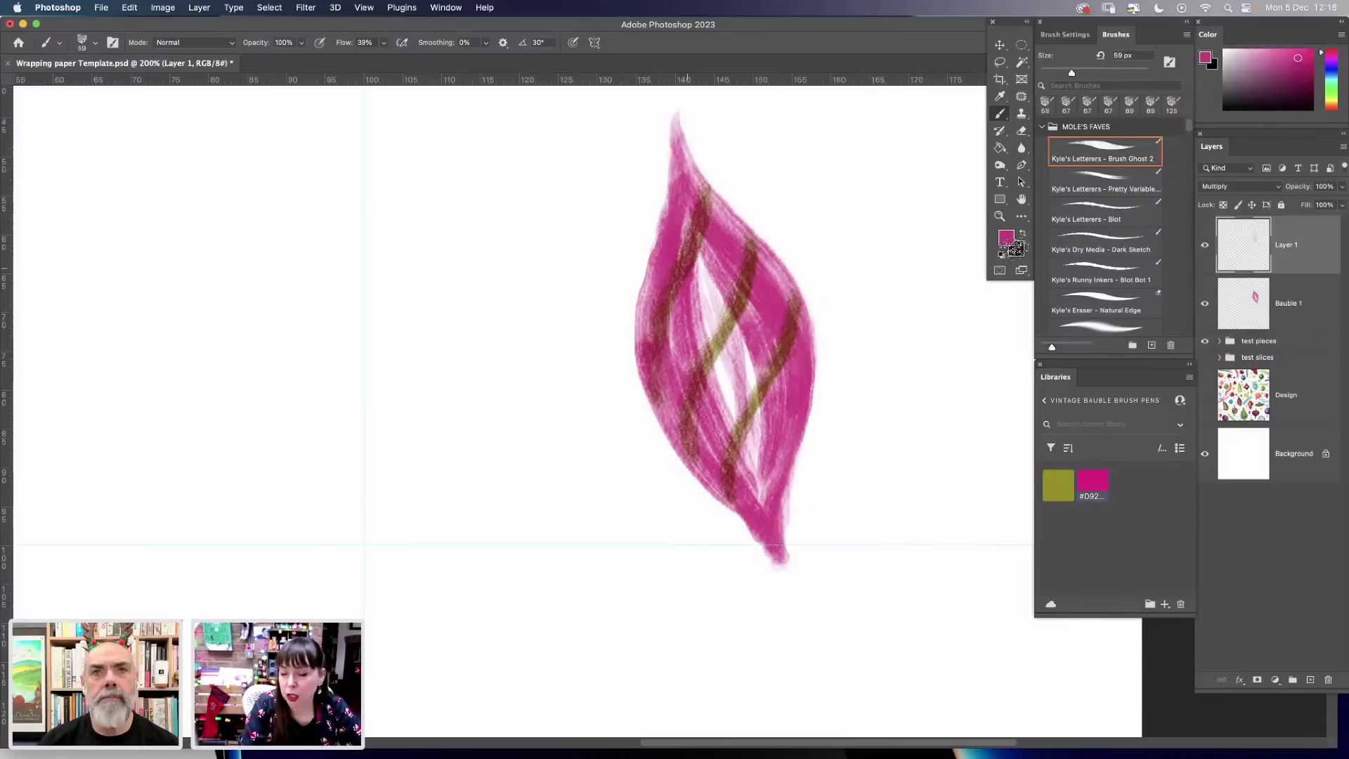
pyautogui.click(1006, 238)
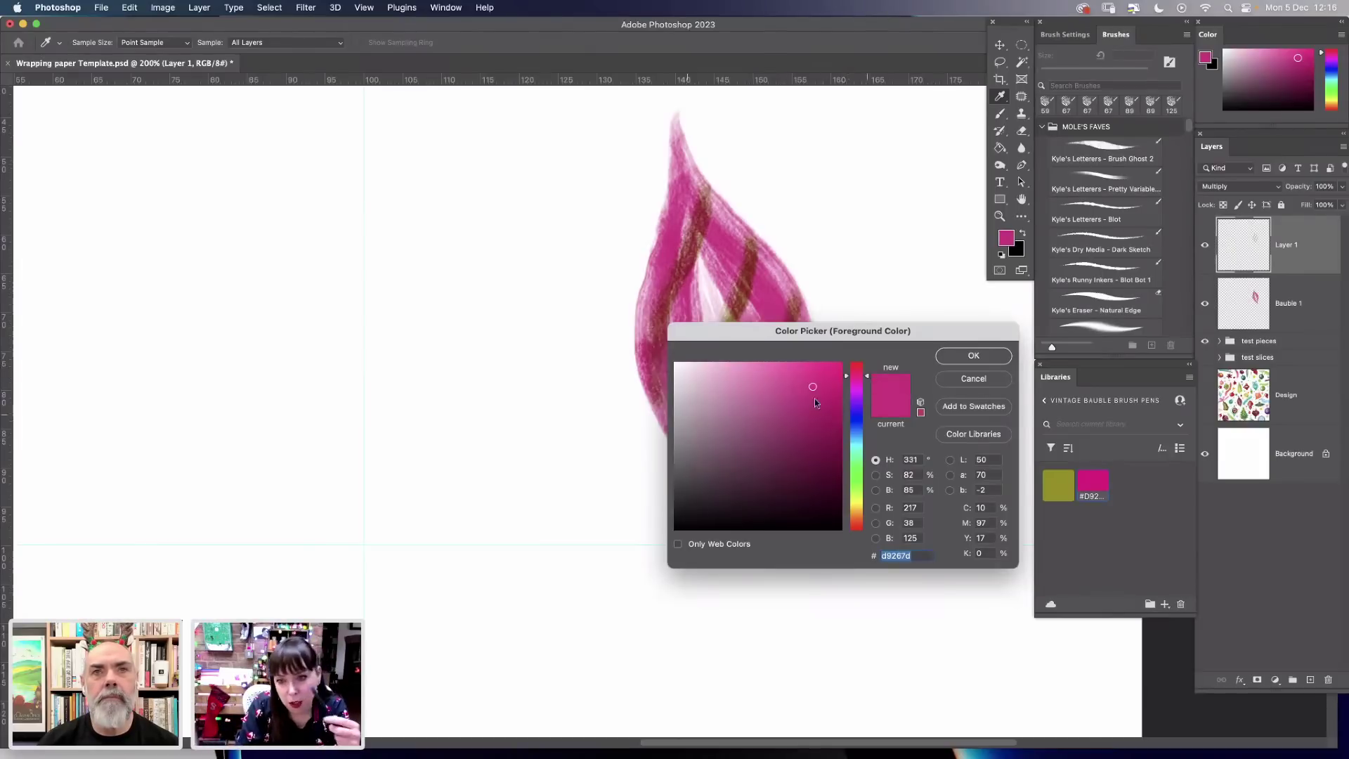
pyautogui.moveTo(814, 388); pyautogui.dragTo(810, 436)
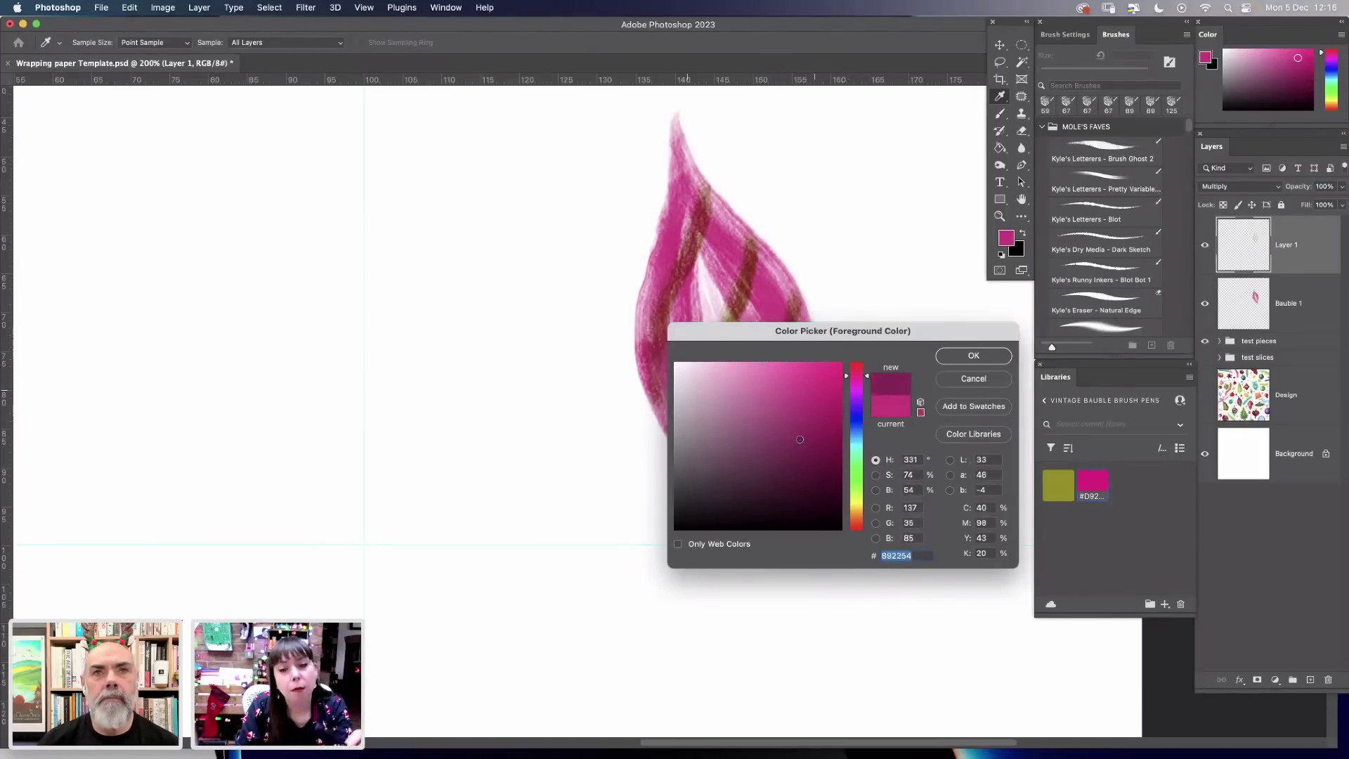
pyautogui.click(843, 389)
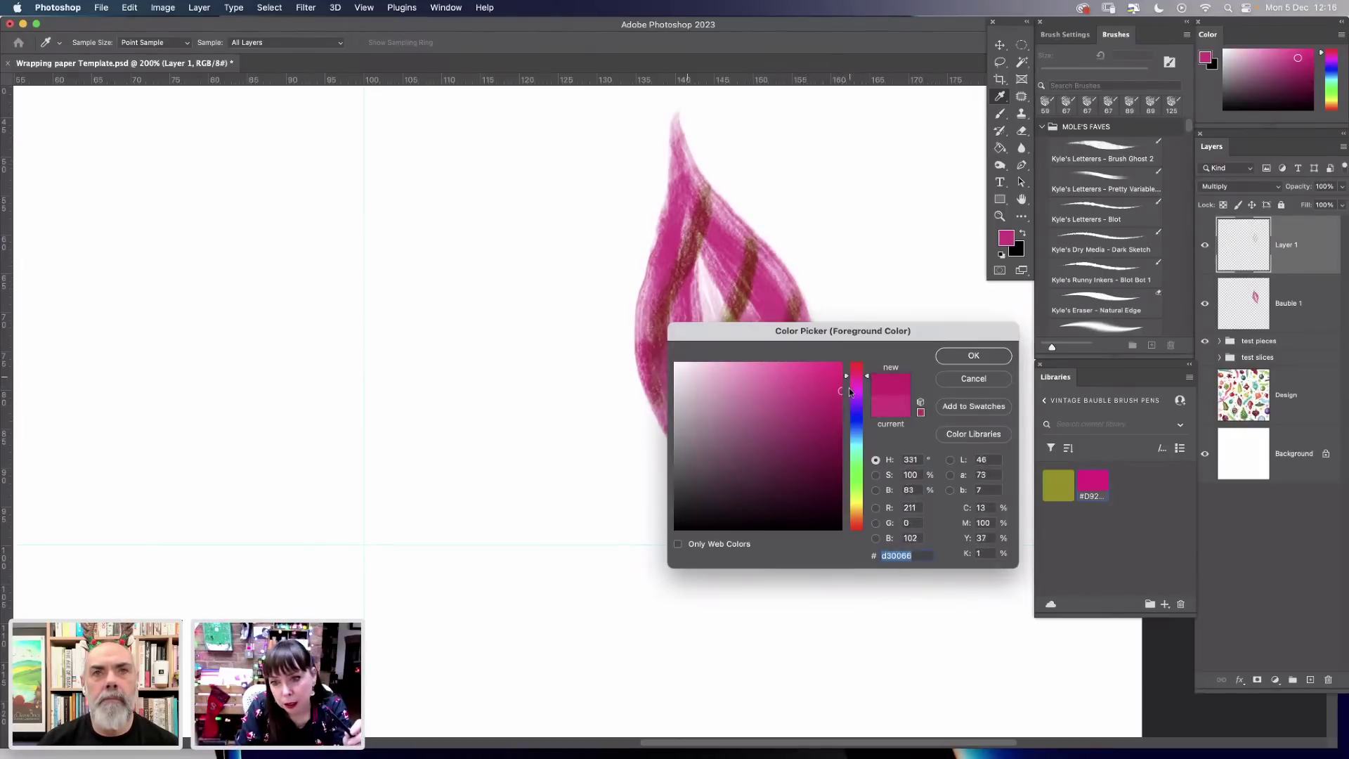
pyautogui.moveTo(849, 389); pyautogui.dragTo(847, 402)
pyautogui.click(811, 409)
pyautogui.click(792, 412)
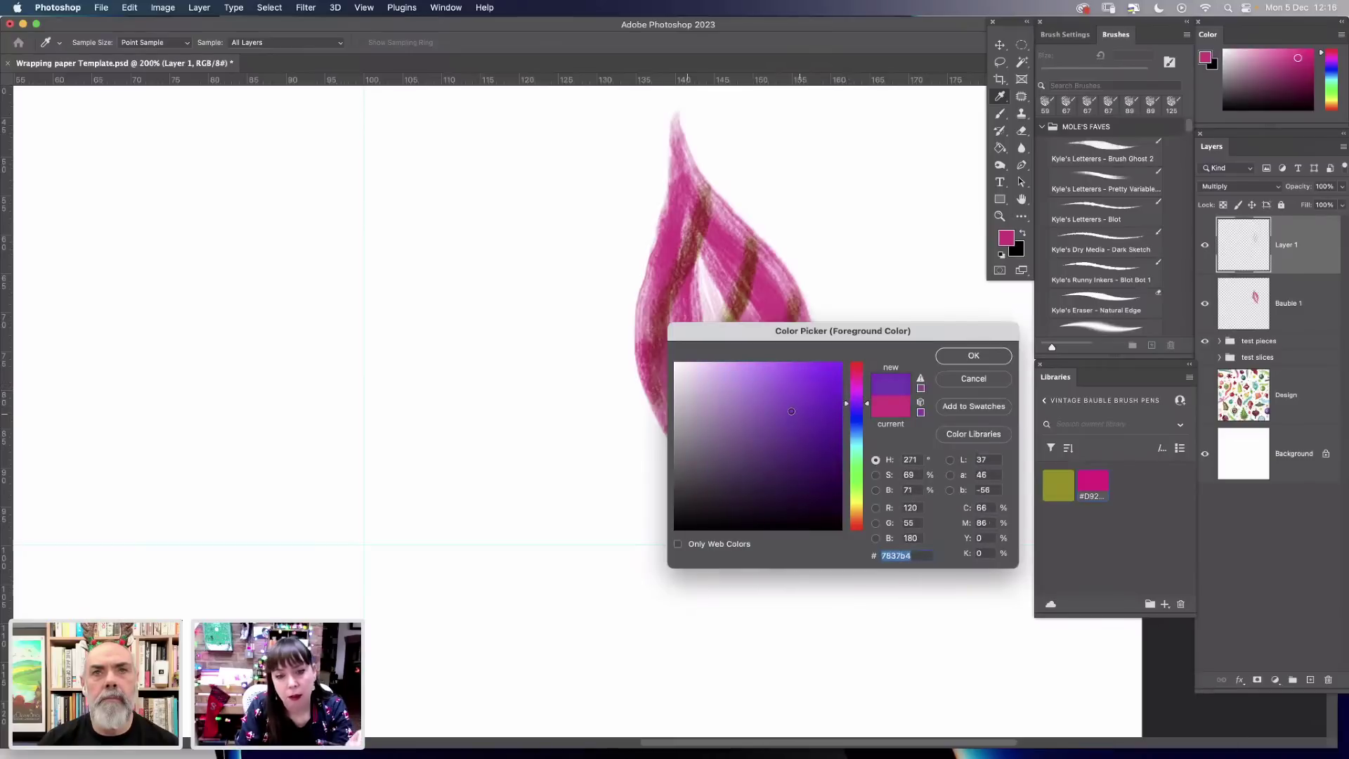
pyautogui.click(973, 356)
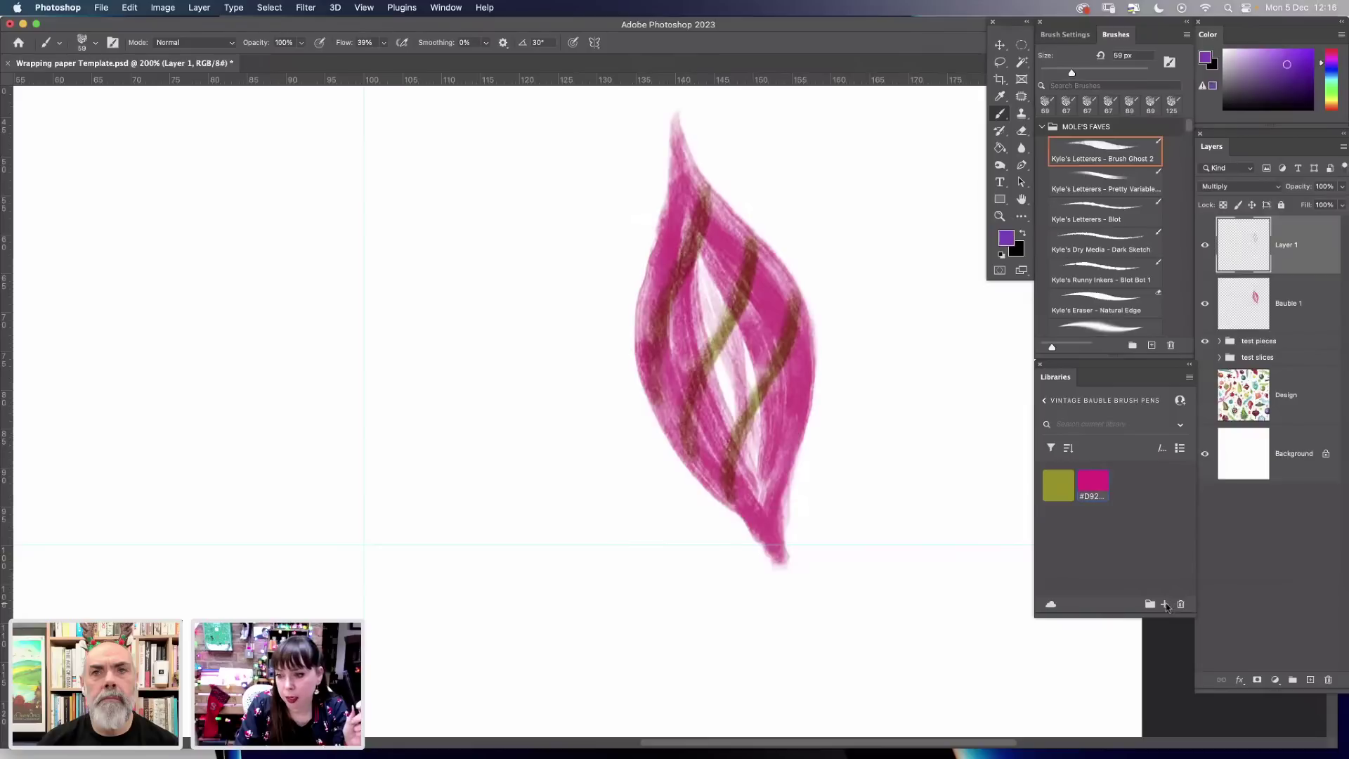
pyautogui.click(1167, 604)
pyautogui.click(1102, 555)
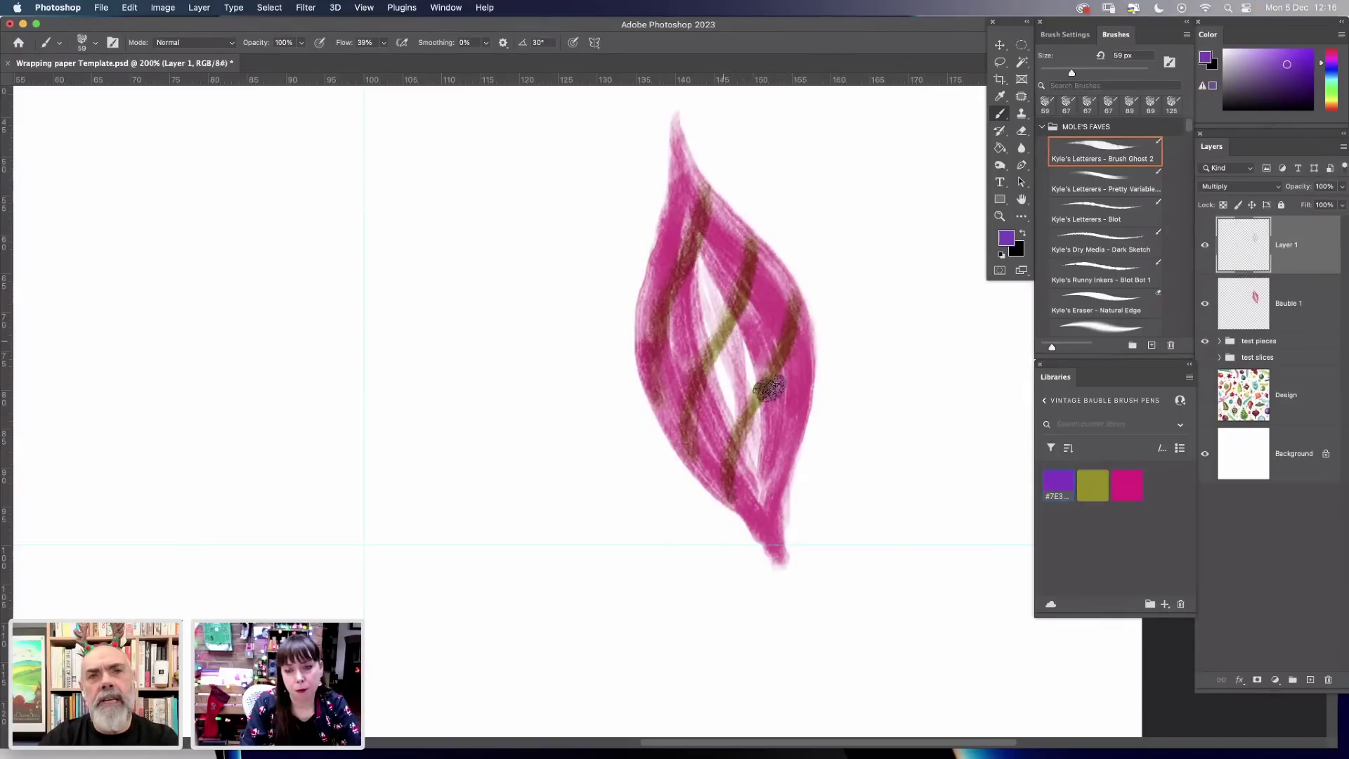
# Paint a short purple stroke beside the bauble's upper tip with the Brush Ghost 2 brush at 44 px.
pyautogui.rightClick(782, 349)
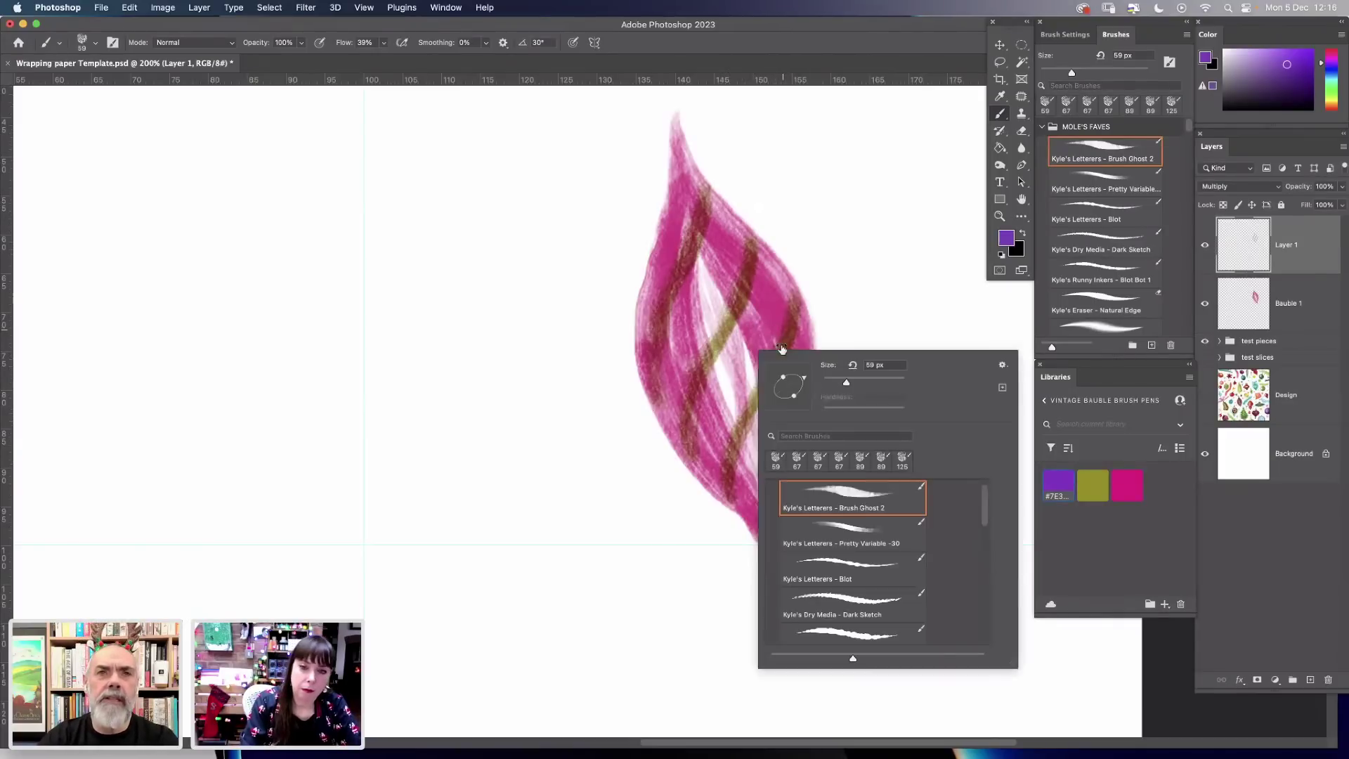
pyautogui.moveTo(844, 382); pyautogui.dragTo(840, 382)
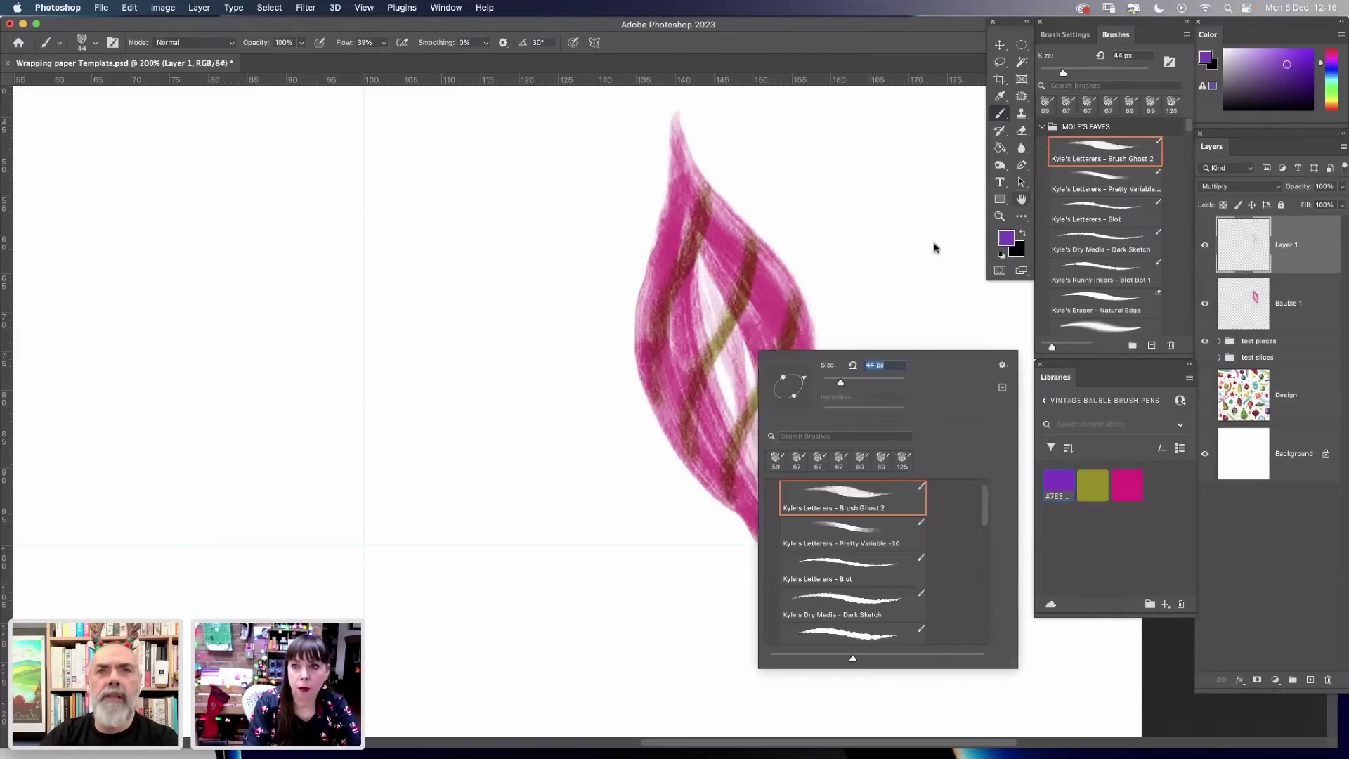
pyautogui.press('Return')
pyautogui.press('h')
pyautogui.moveTo(666, 386); pyautogui.dragTo(670, 437)
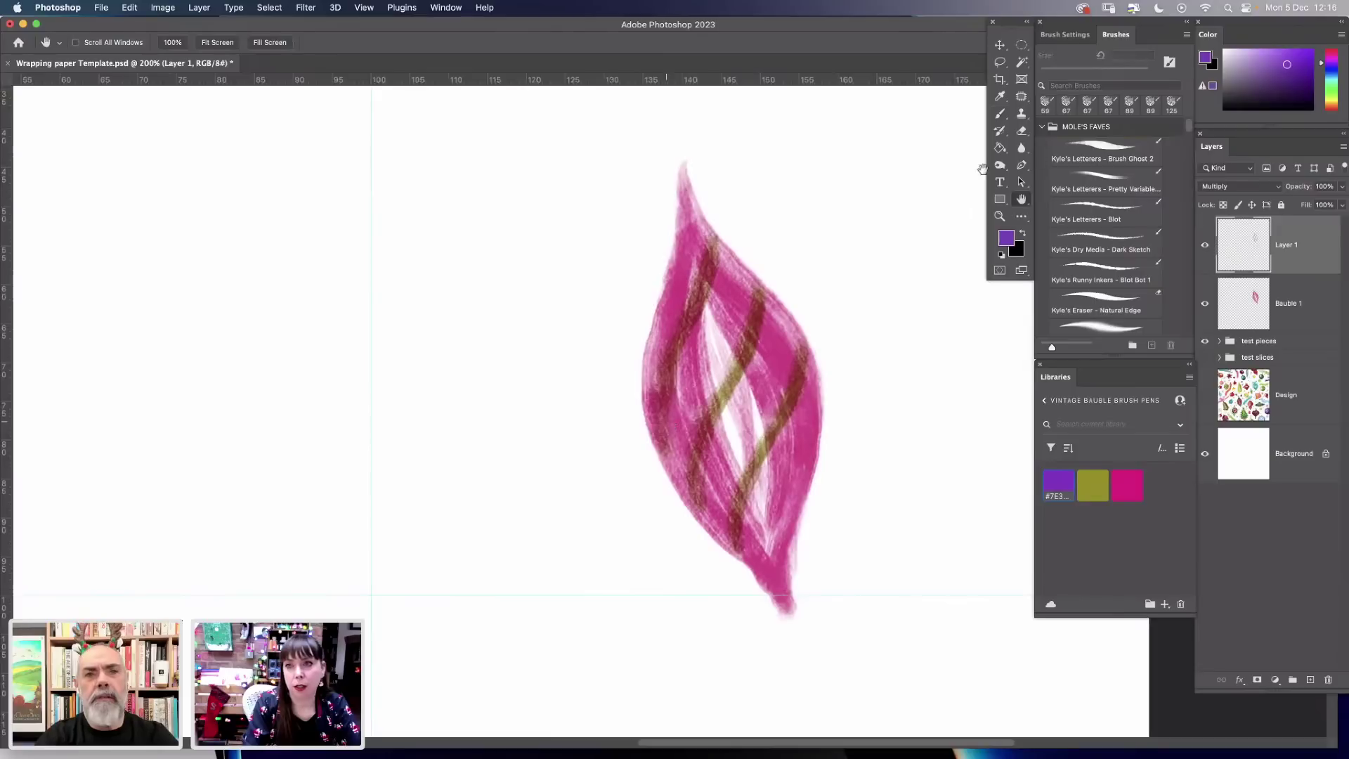
pyautogui.click(1102, 151)
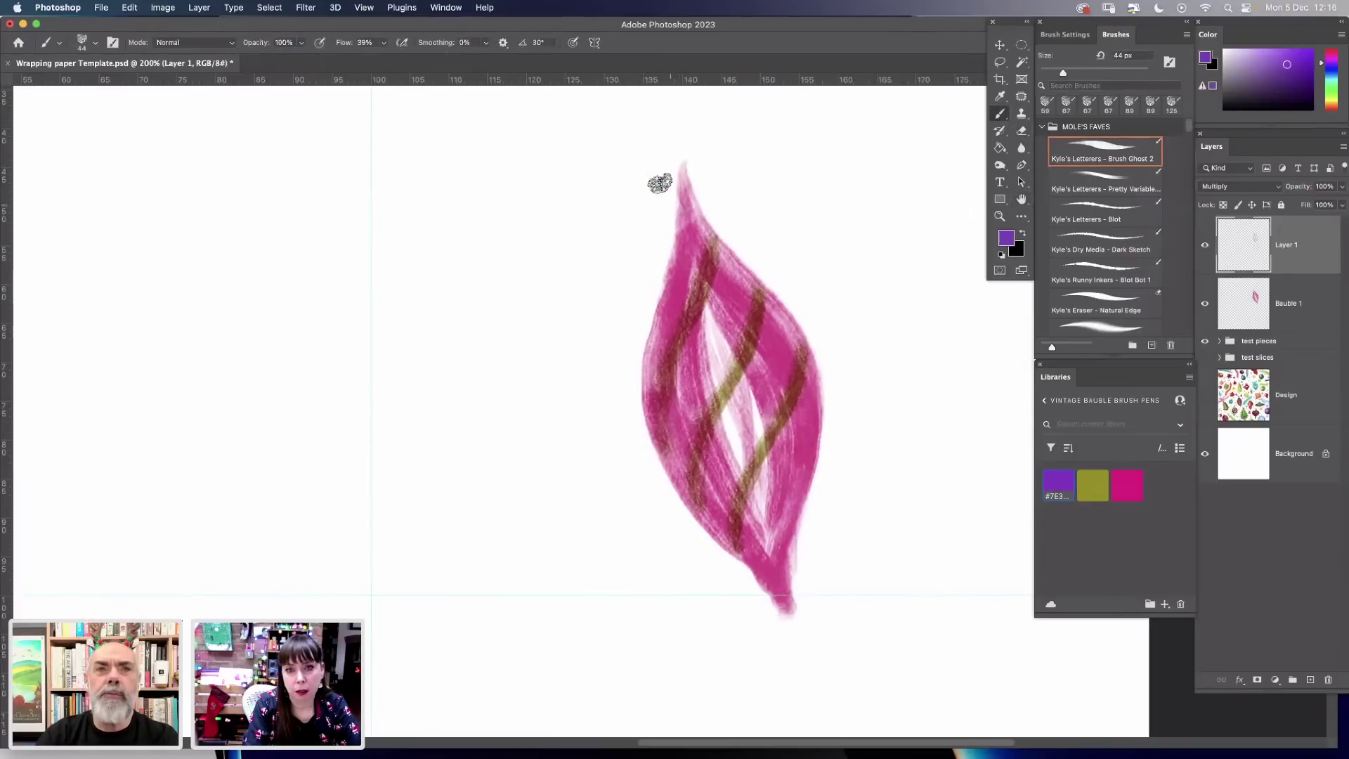
pyautogui.moveTo(658, 167); pyautogui.dragTo(665, 219)
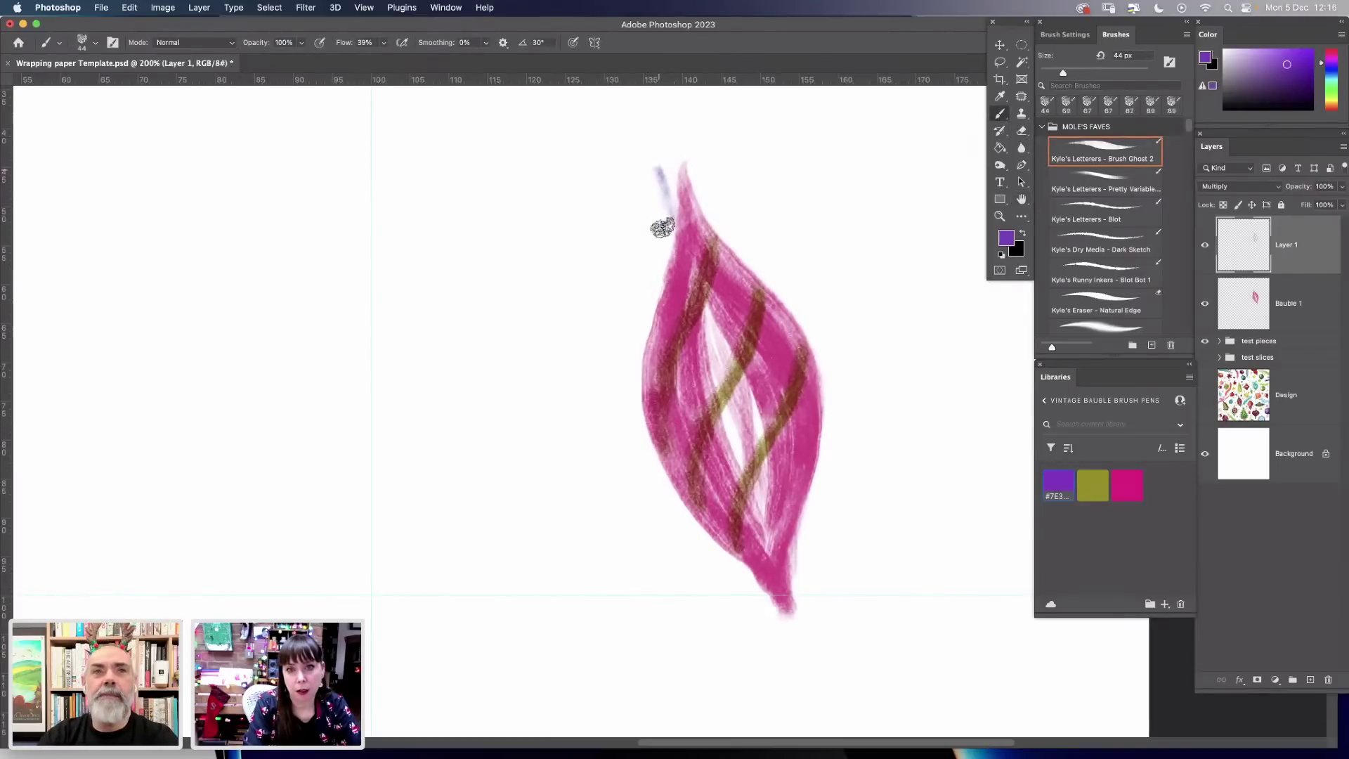
# Outline and shade a purple cap over the bauble's tip with the Pretty Variable brush at 35 px, tidying its edge with the Eraser.
pyautogui.click(1105, 181)
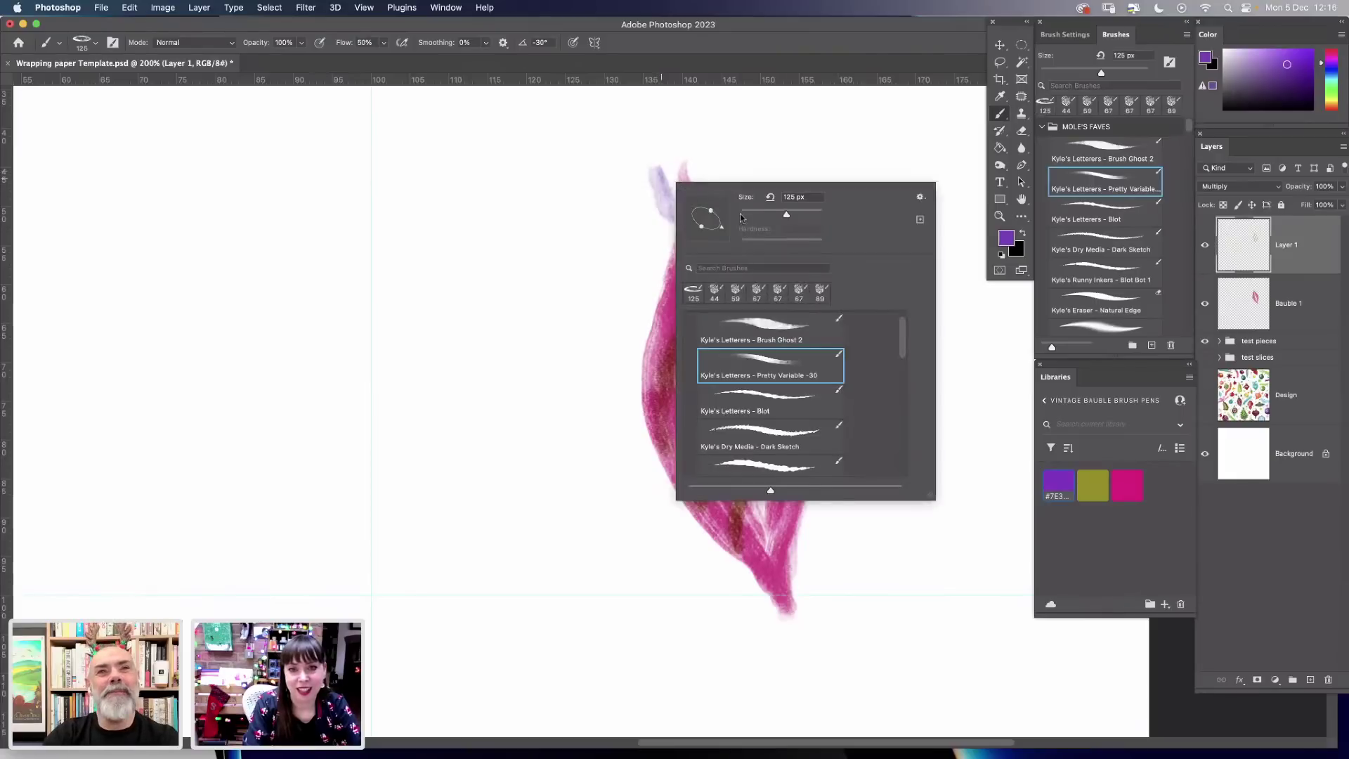
pyautogui.rightClick(677, 184)
pyautogui.click(754, 211)
pyautogui.click(661, 179)
pyautogui.moveTo(657, 173)
pyautogui.mouseDown()
pyautogui.moveTo(671, 238)
pyautogui.moveTo(650, 165)
pyautogui.moveTo(691, 159)
pyautogui.moveTo(696, 173)
pyautogui.moveTo(695, 159)
pyautogui.moveTo(716, 228)
pyautogui.moveTo(672, 240)
pyautogui.mouseUp()
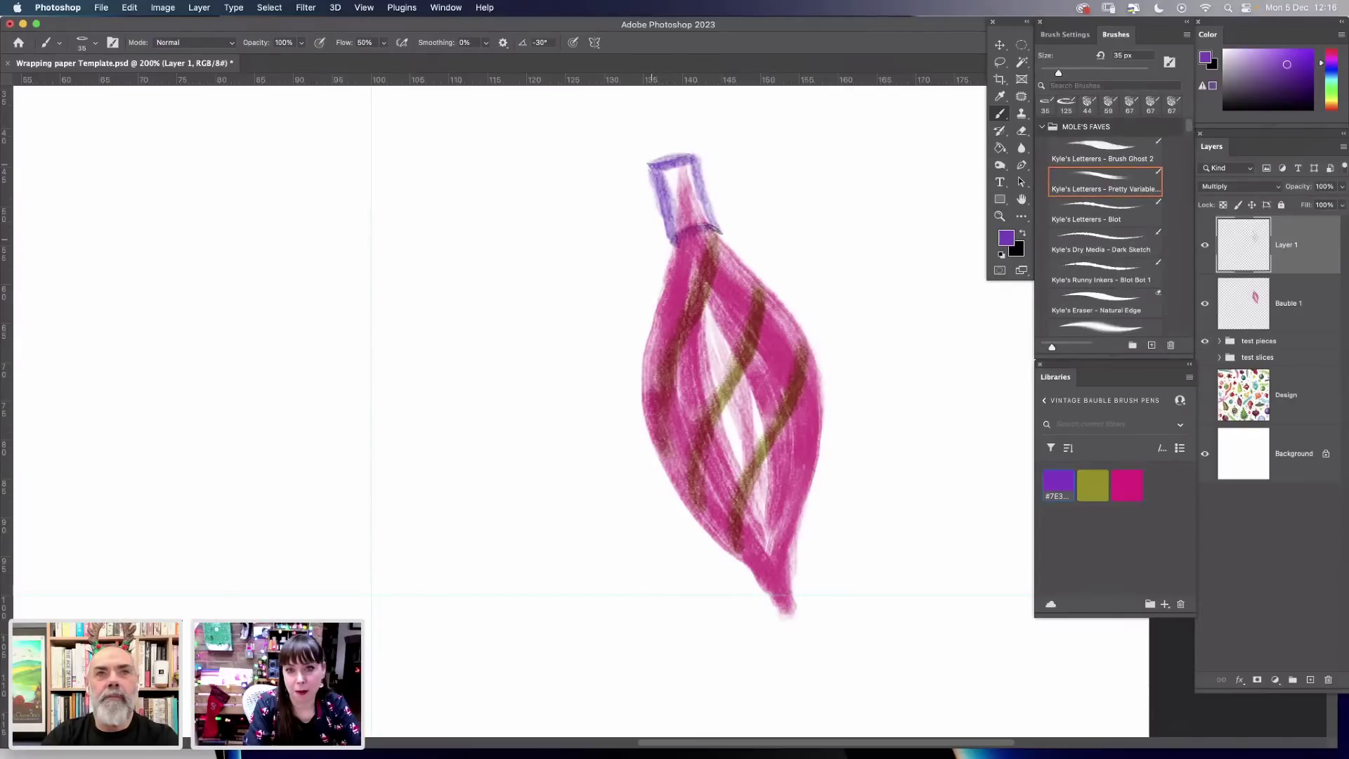
pyautogui.moveTo(664, 235); pyautogui.dragTo(716, 227)
pyautogui.moveTo(669, 171)
pyautogui.mouseDown()
pyautogui.moveTo(668, 221)
pyautogui.moveTo(652, 166)
pyautogui.moveTo(664, 218)
pyautogui.mouseUp()
pyautogui.moveTo(672, 170); pyautogui.dragTo(672, 169)
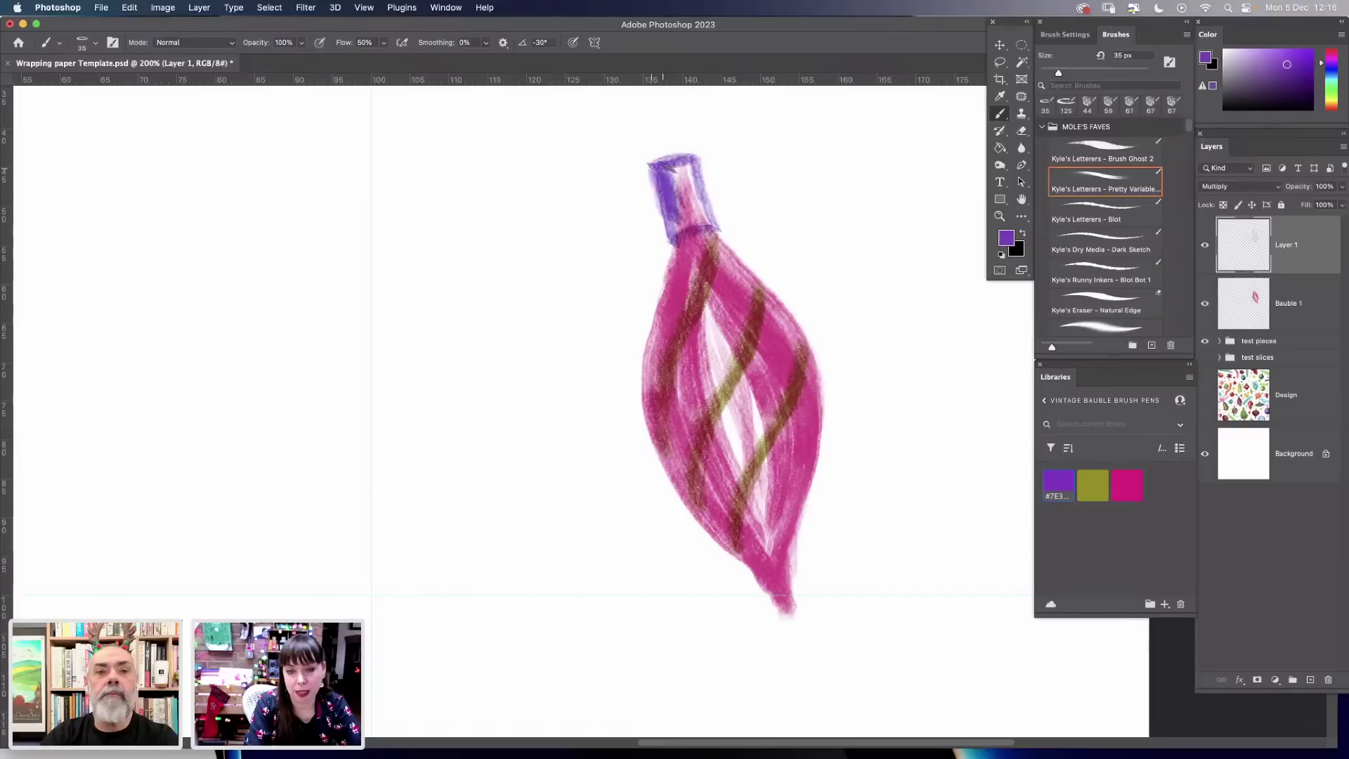
pyautogui.moveTo(673, 225)
pyautogui.mouseDown()
pyautogui.moveTo(689, 214)
pyautogui.moveTo(658, 190)
pyautogui.moveTo(684, 230)
pyautogui.mouseUp()
pyautogui.press('e')
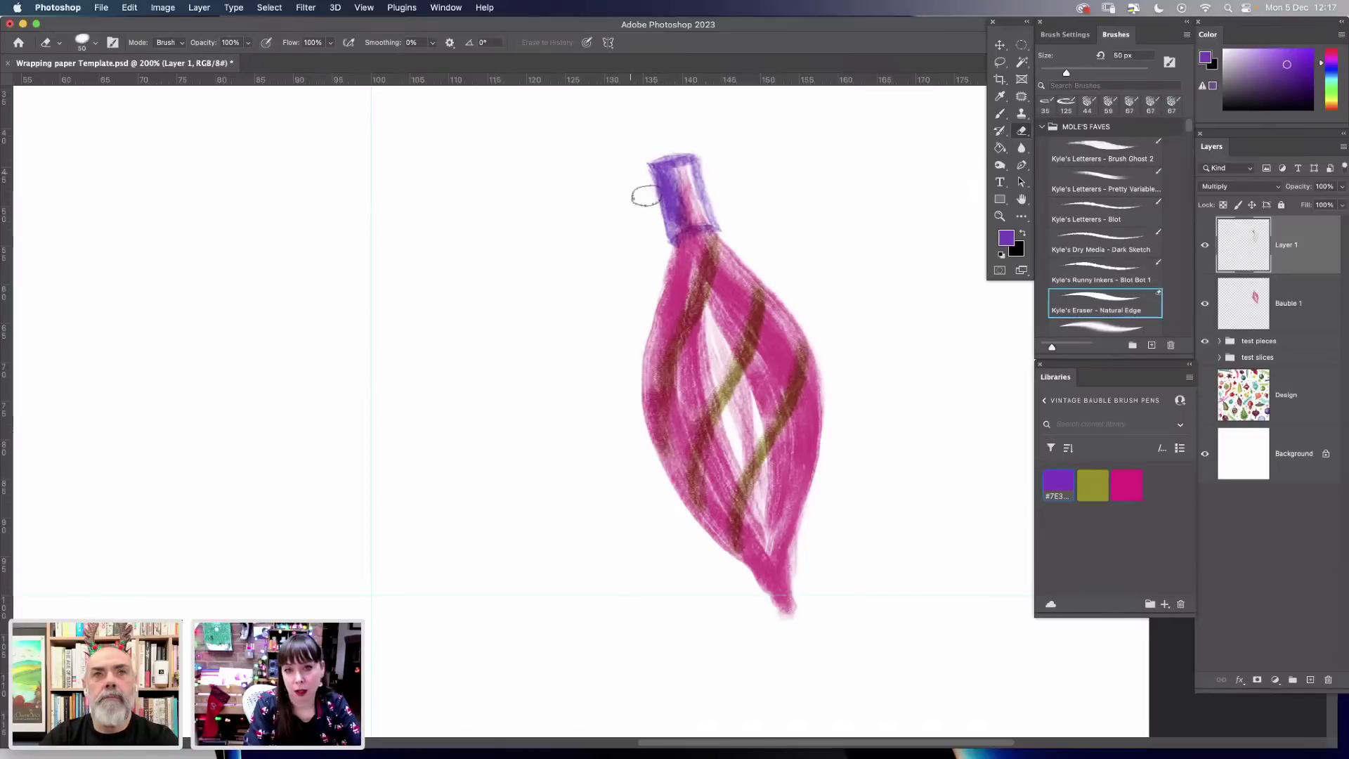
pyautogui.click(658, 239)
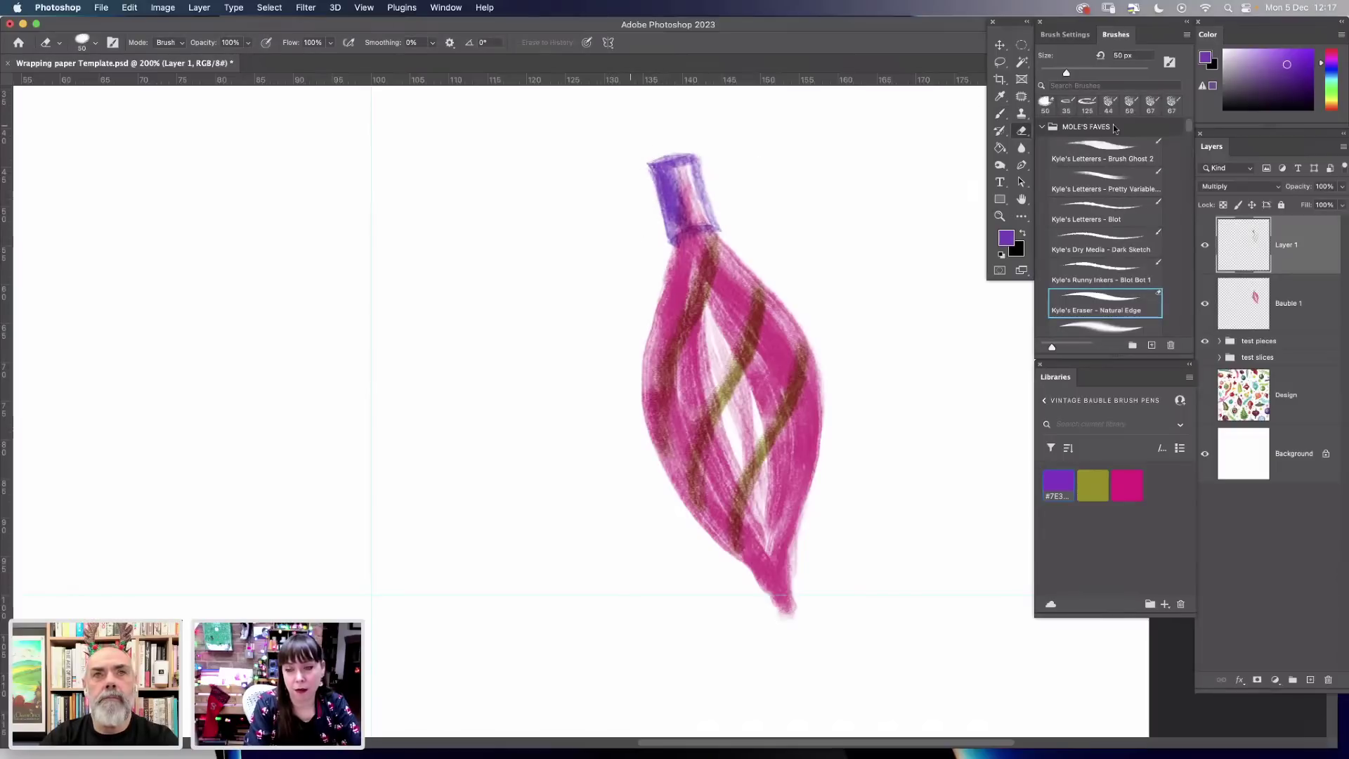
# Draw a purple hanging ring above the cap and reinforce the ring and cap with the Kyle's Letterers - Blot brush at 36% flow.
pyautogui.click(999, 114)
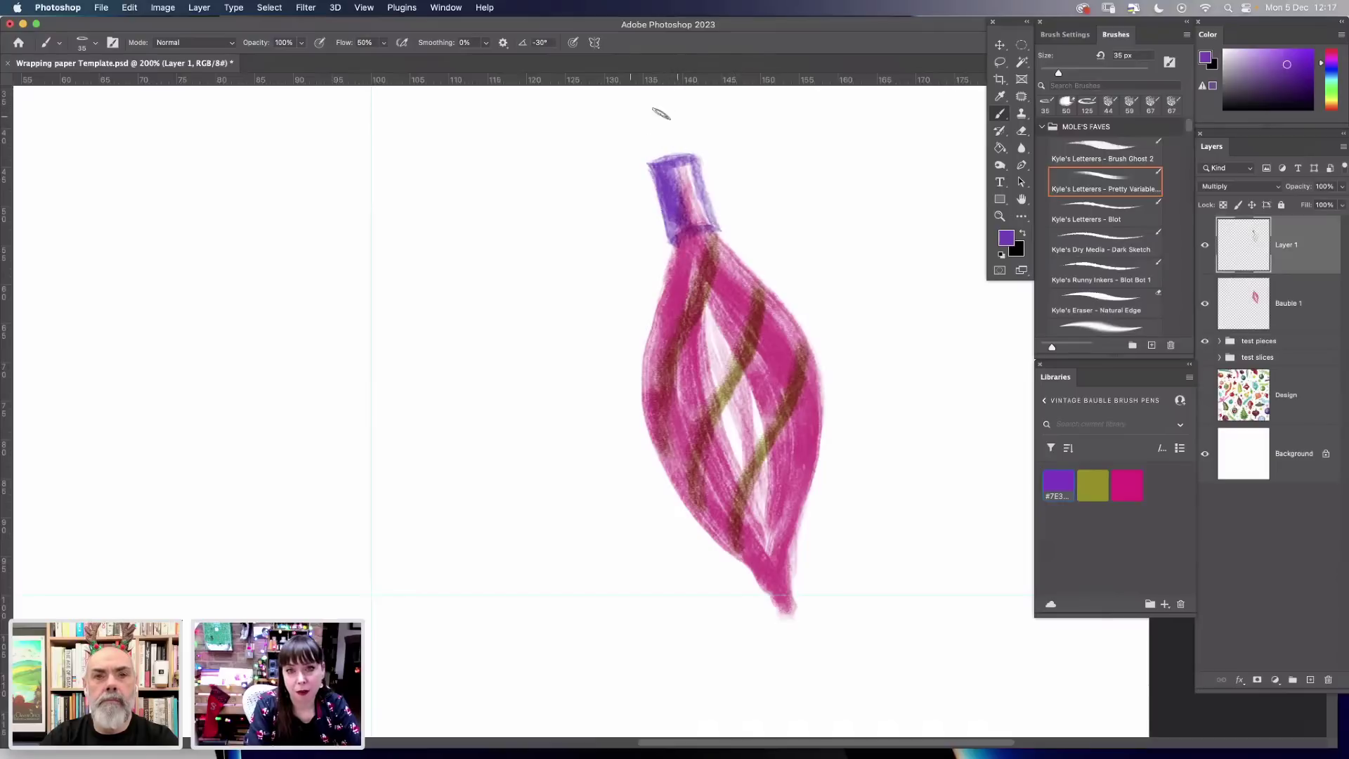
pyautogui.moveTo(671, 114)
pyautogui.mouseDown()
pyautogui.moveTo(646, 135)
pyautogui.moveTo(681, 148)
pyautogui.moveTo(684, 121)
pyautogui.moveTo(652, 117)
pyautogui.mouseUp()
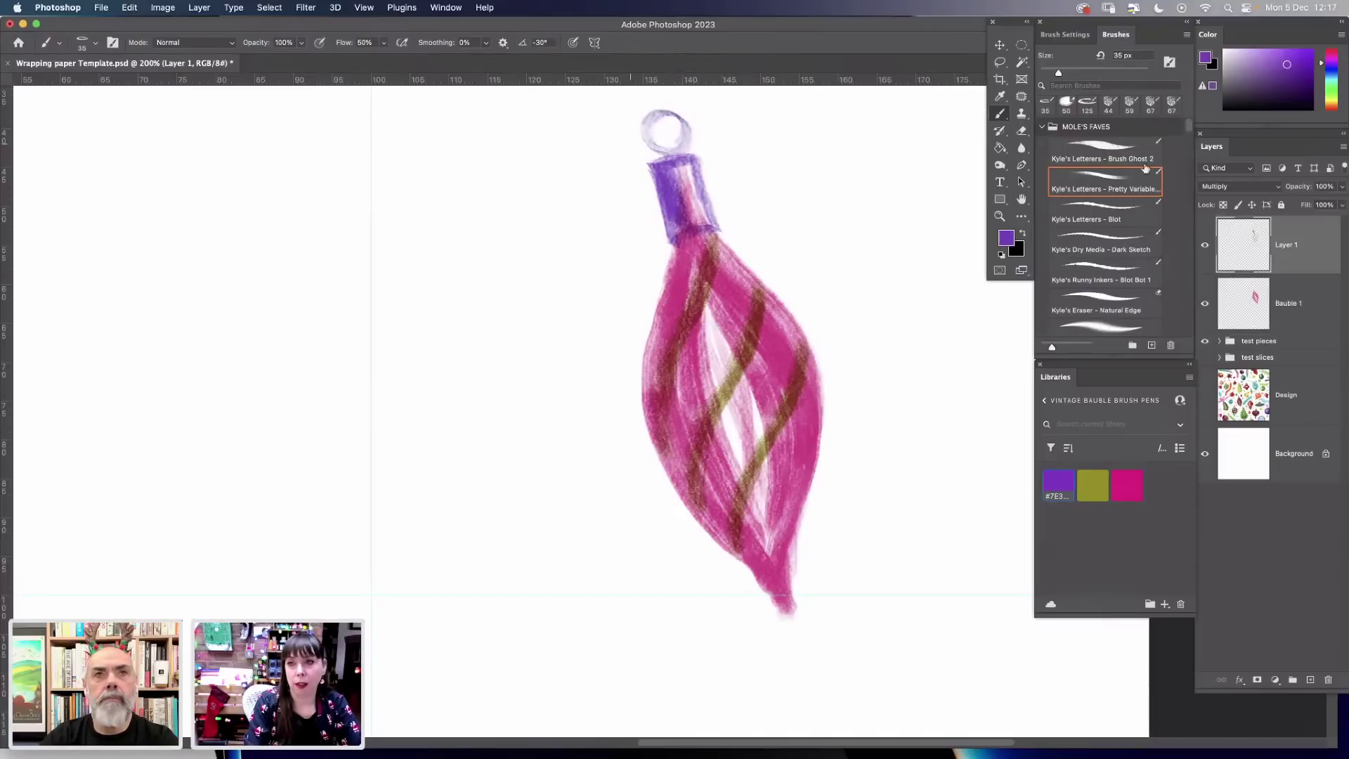
pyautogui.click(1114, 213)
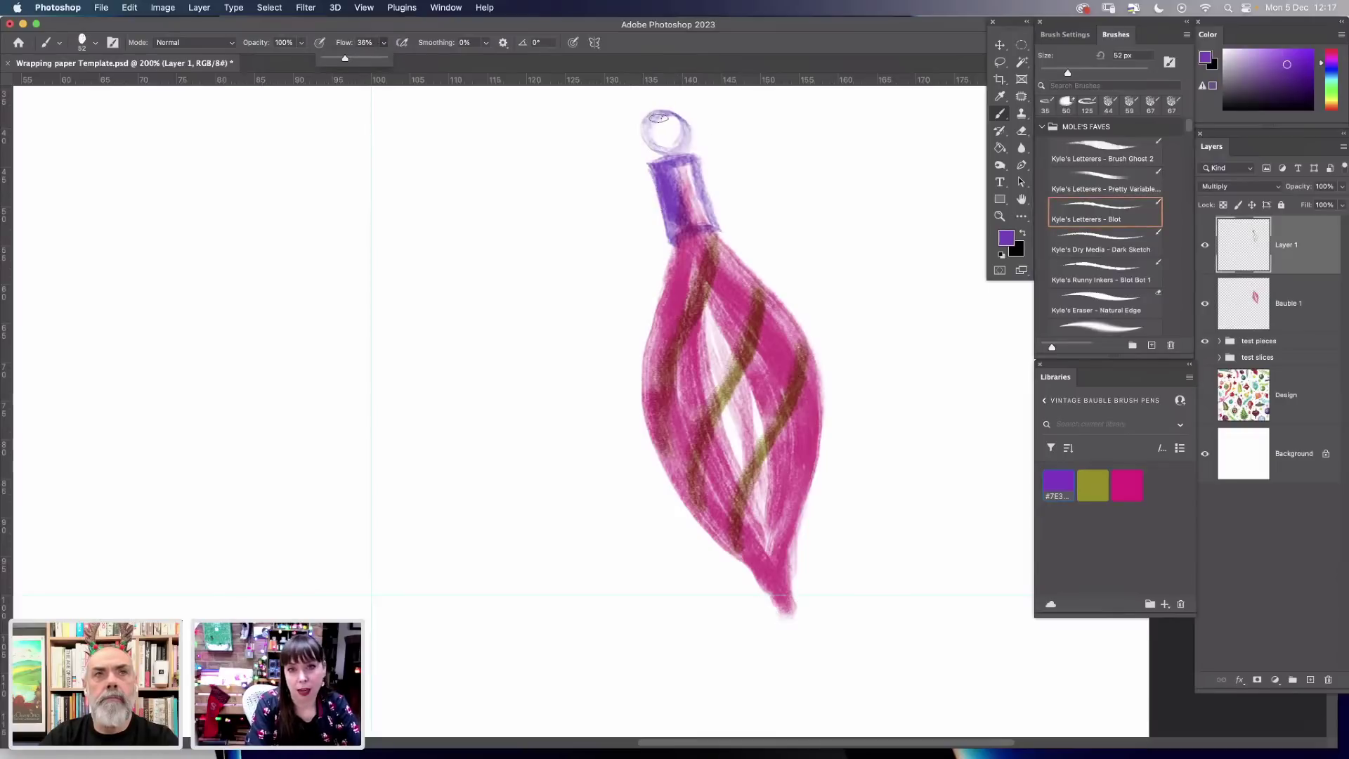
pyautogui.moveTo(658, 118)
pyautogui.mouseDown()
pyautogui.moveTo(650, 145)
pyautogui.moveTo(689, 144)
pyautogui.moveTo(671, 112)
pyautogui.moveTo(647, 132)
pyautogui.moveTo(651, 114)
pyautogui.moveTo(678, 113)
pyautogui.moveTo(687, 141)
pyautogui.moveTo(655, 114)
pyautogui.mouseUp()
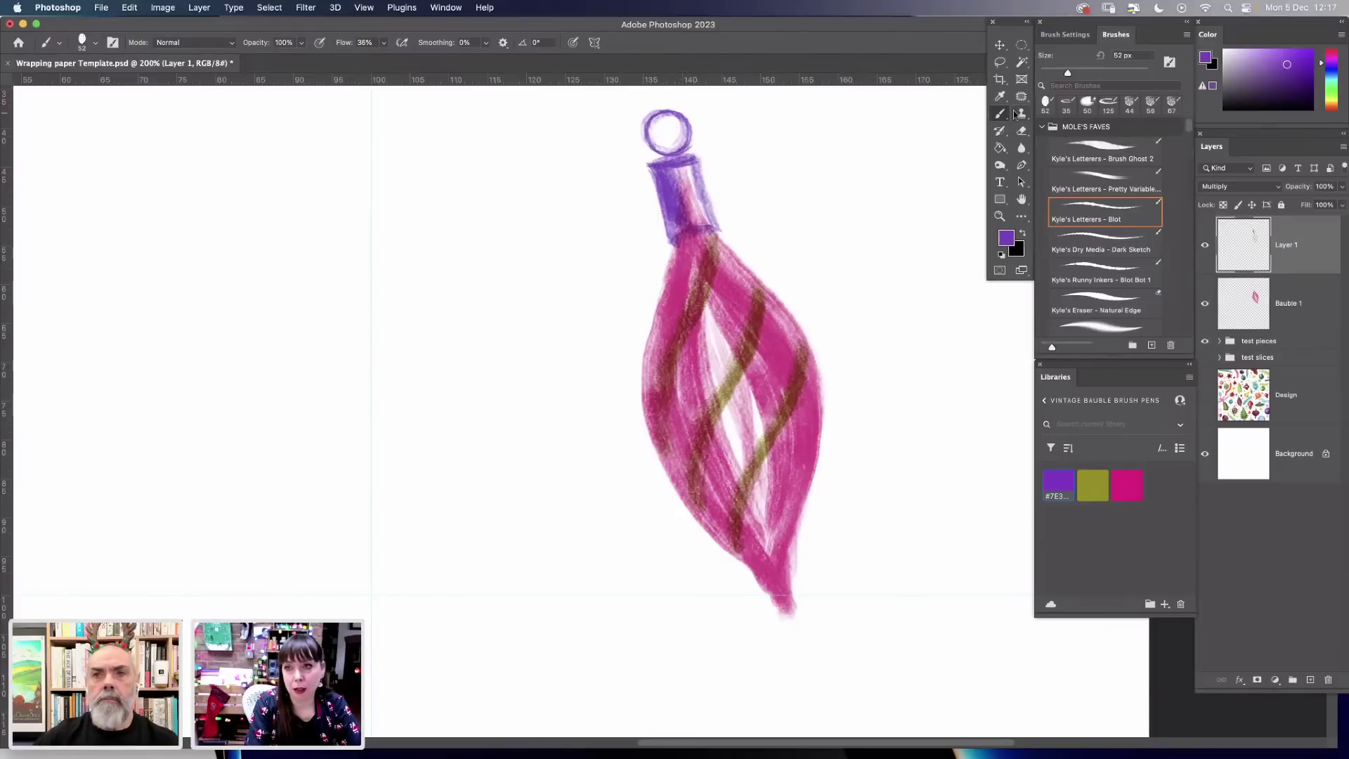
pyautogui.click(1022, 131)
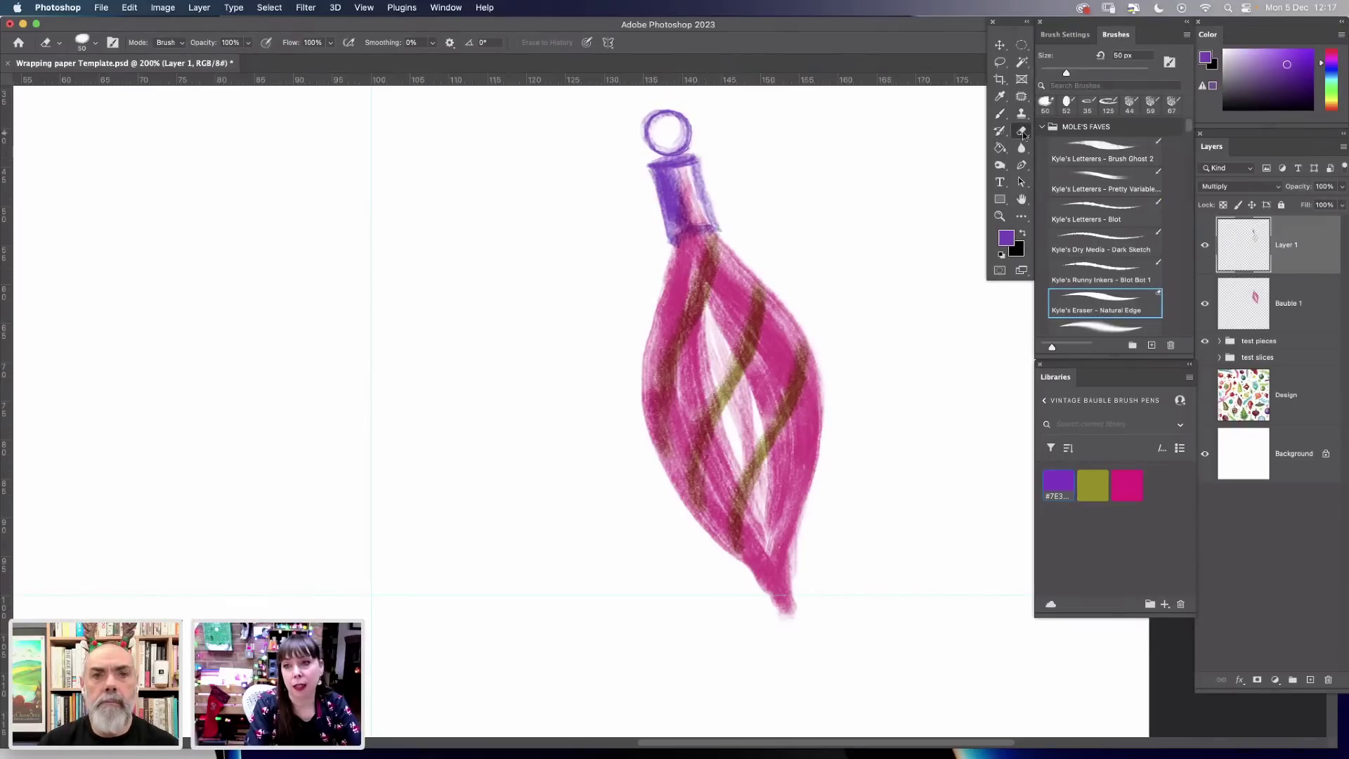
pyautogui.press('b')
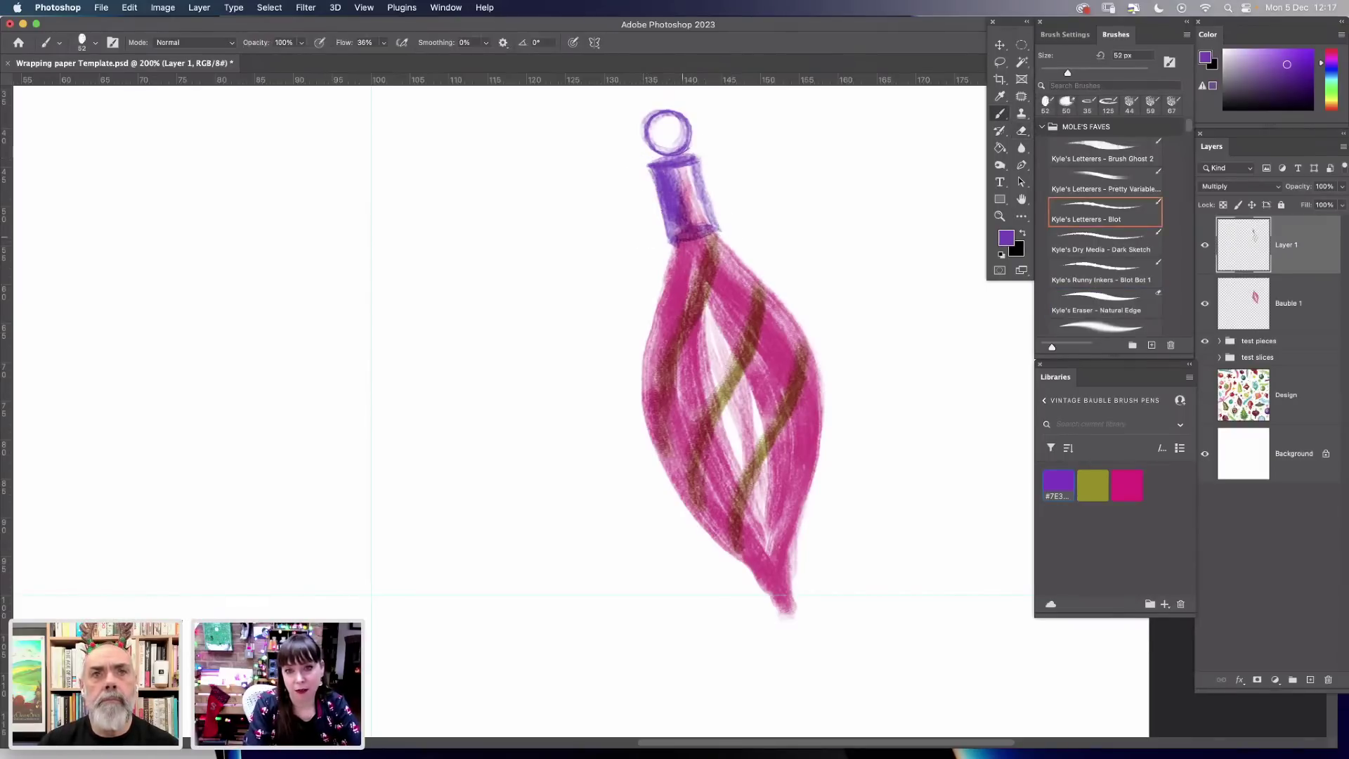
pyautogui.moveTo(711, 222); pyautogui.dragTo(663, 177)
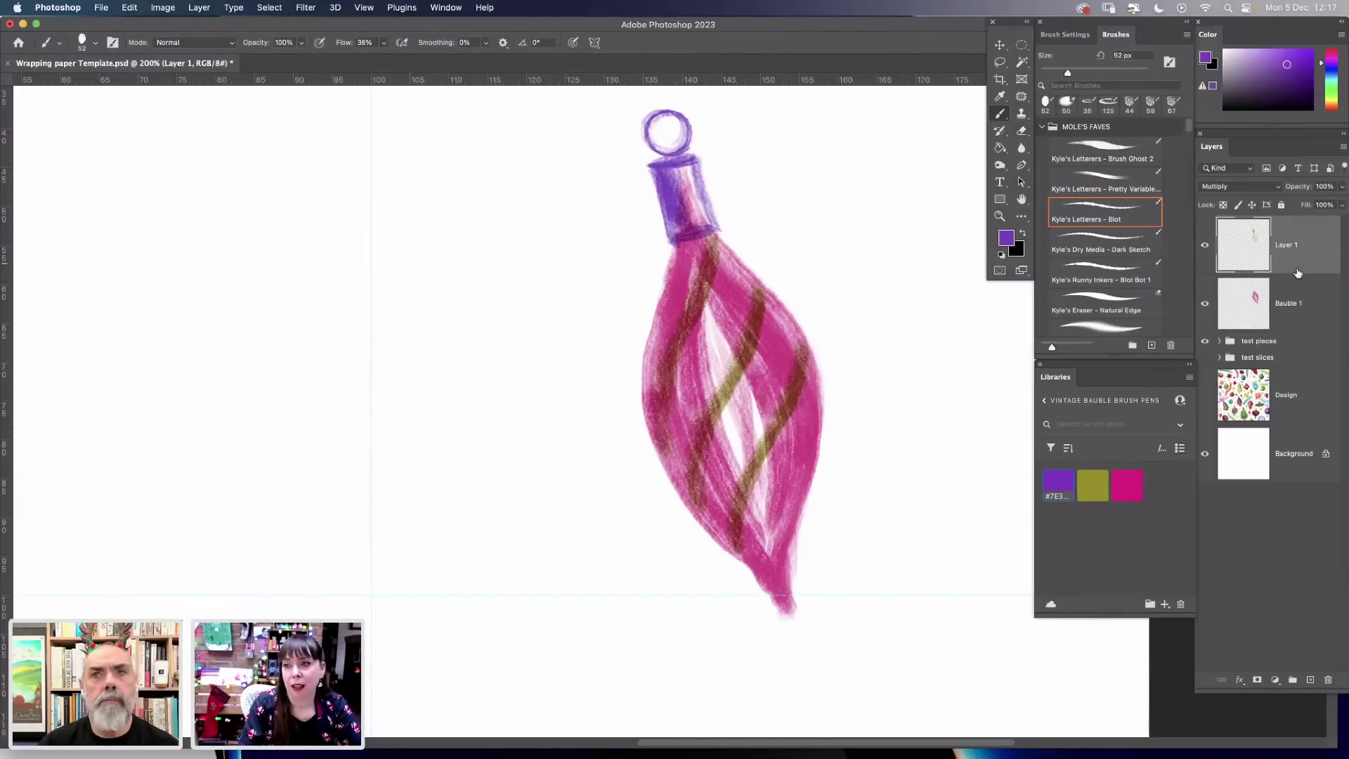
# Edge the three olive stripes with thin purple lines using the Blot brush at 63 px.
pyautogui.moveTo(691, 274)
pyautogui.mouseDown()
pyautogui.moveTo(687, 303)
pyautogui.moveTo(706, 239)
pyautogui.moveTo(690, 283)
pyautogui.mouseUp()
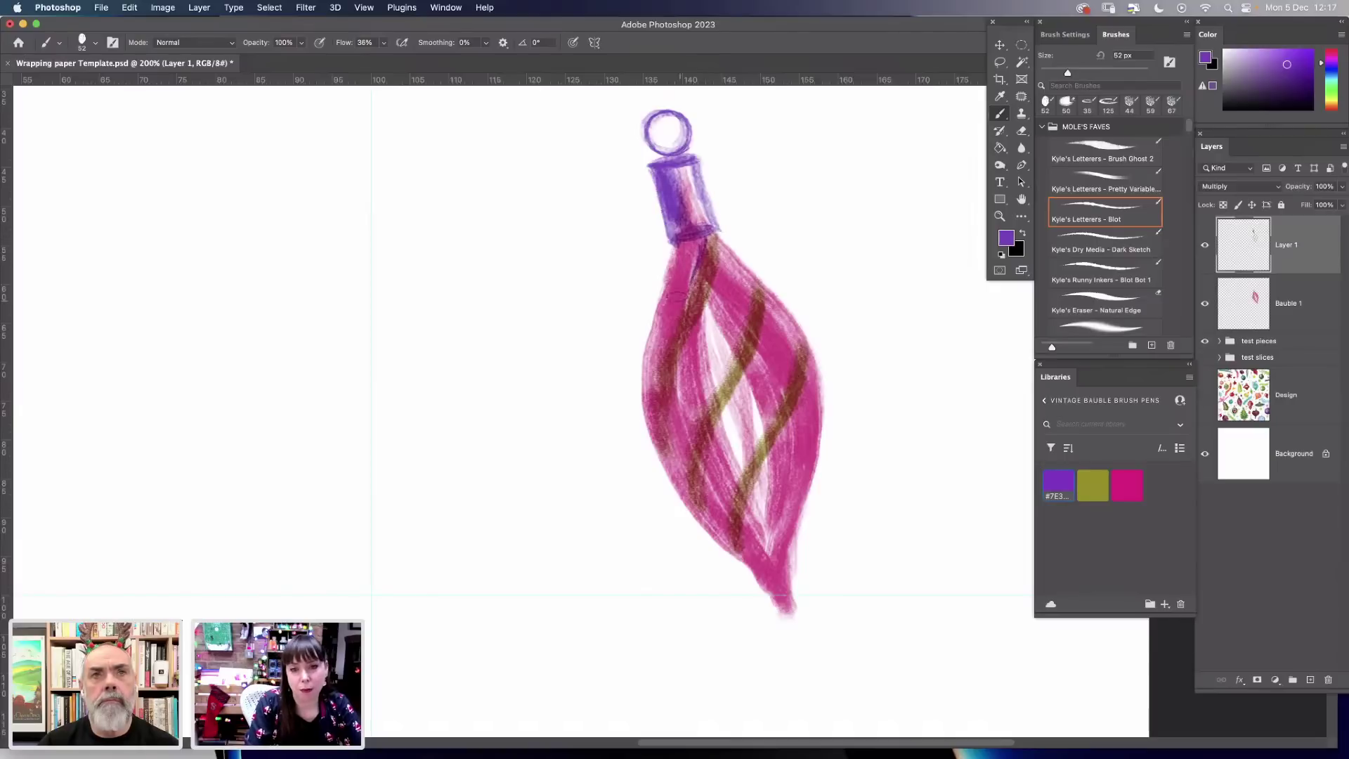
pyautogui.rightClick(702, 267)
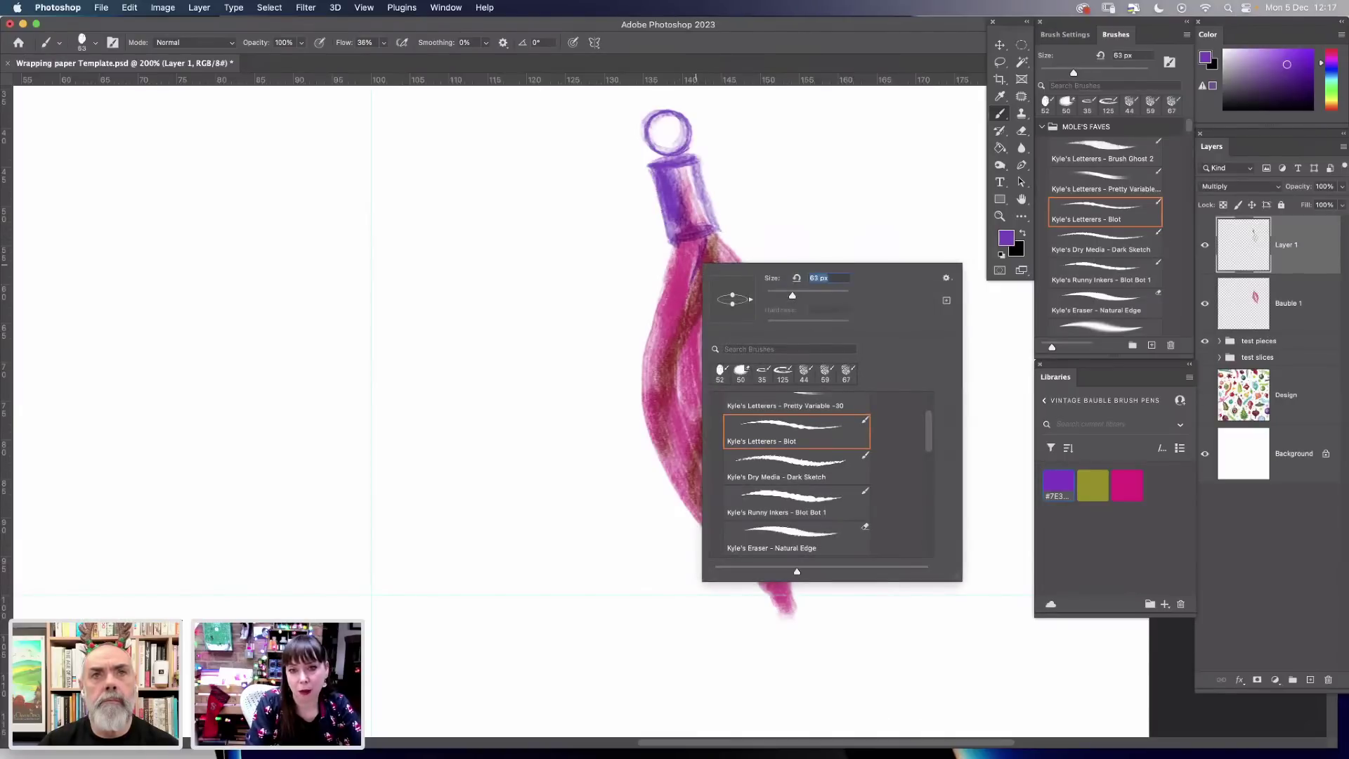
pyautogui.press('Return')
pyautogui.moveTo(685, 295); pyautogui.dragTo(652, 427)
pyautogui.moveTo(757, 276)
pyautogui.mouseDown()
pyautogui.moveTo(692, 422)
pyautogui.moveTo(678, 492)
pyautogui.mouseUp()
pyautogui.moveTo(811, 327)
pyautogui.mouseDown()
pyautogui.moveTo(791, 341)
pyautogui.moveTo(784, 393)
pyautogui.moveTo(741, 467)
pyautogui.moveTo(749, 550)
pyautogui.mouseUp()
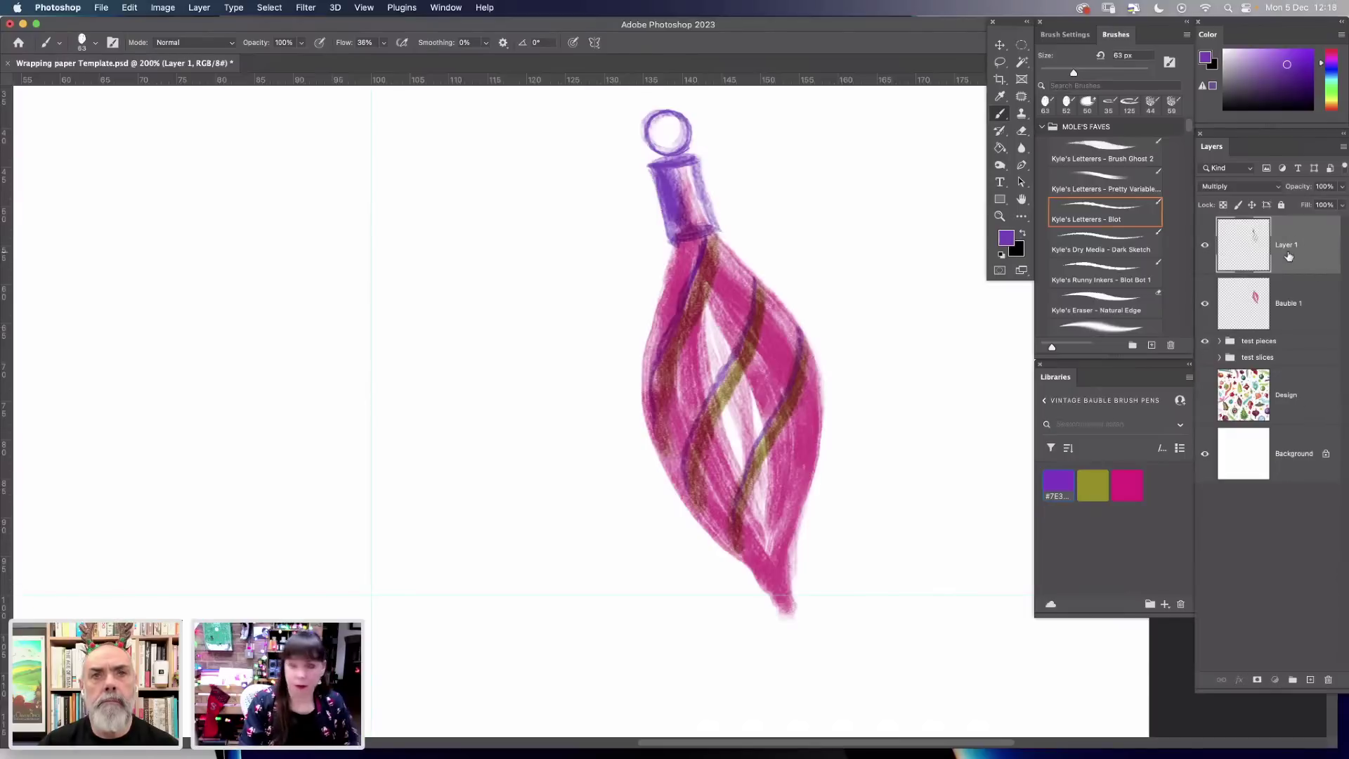
# Rename Layer 1 to "Mid layer]" and add a new layer above it.
pyautogui.write('Mid')
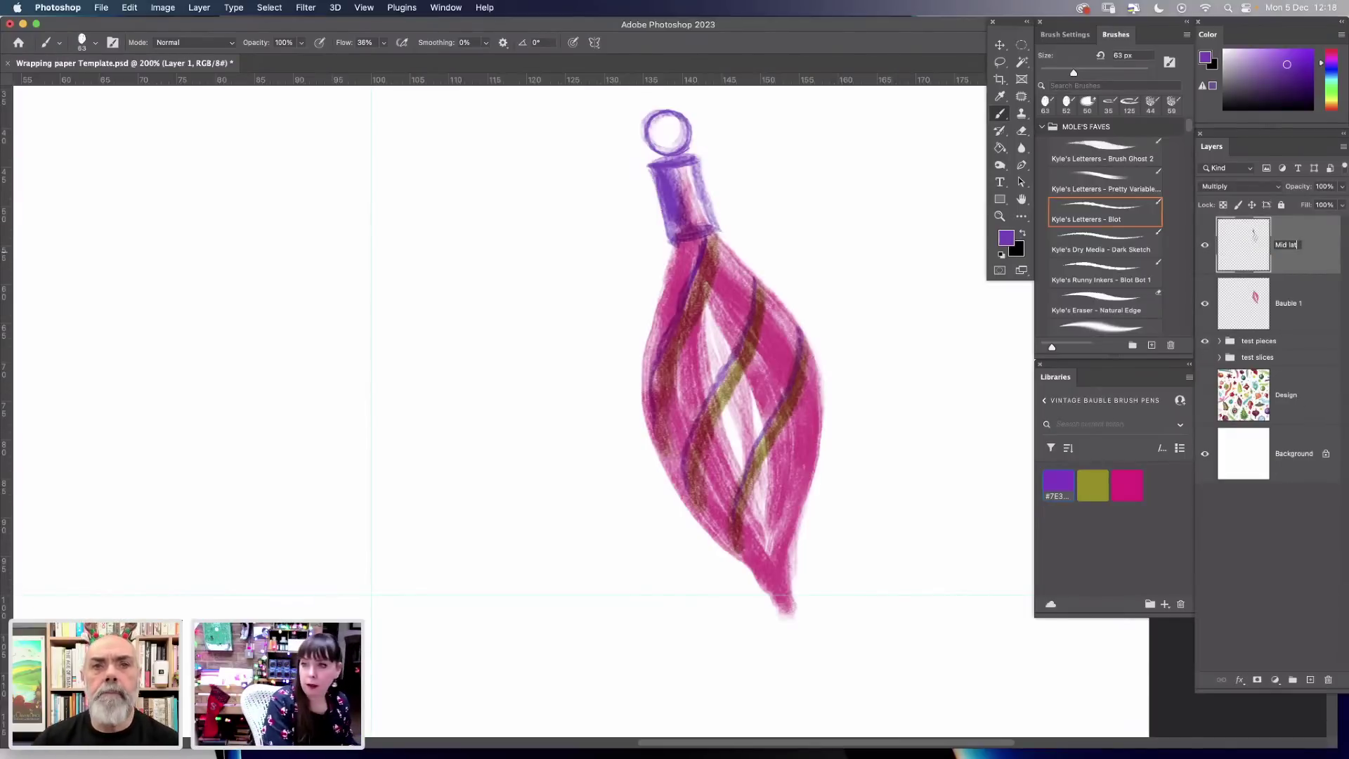
pyautogui.write(' layer]')
pyautogui.press('Return')
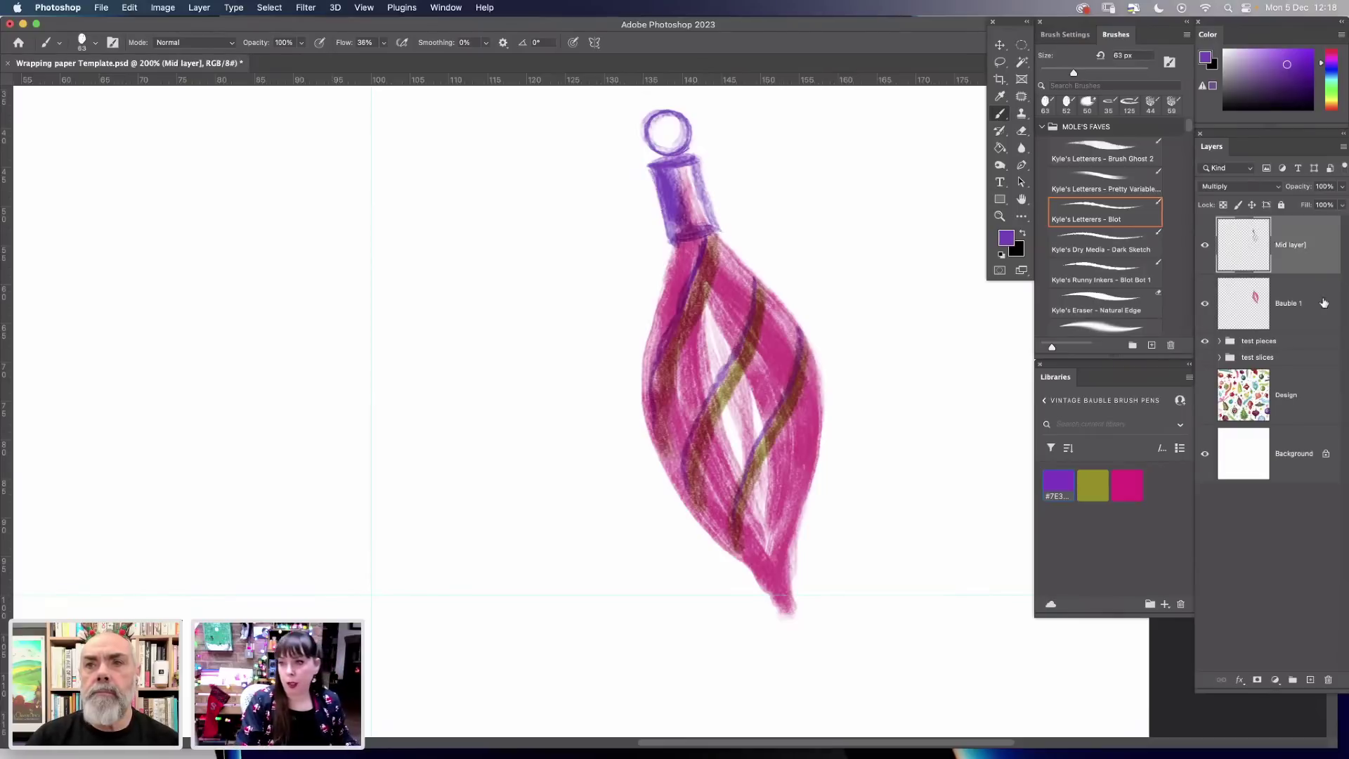
pyautogui.press('super+alt+shift+n')
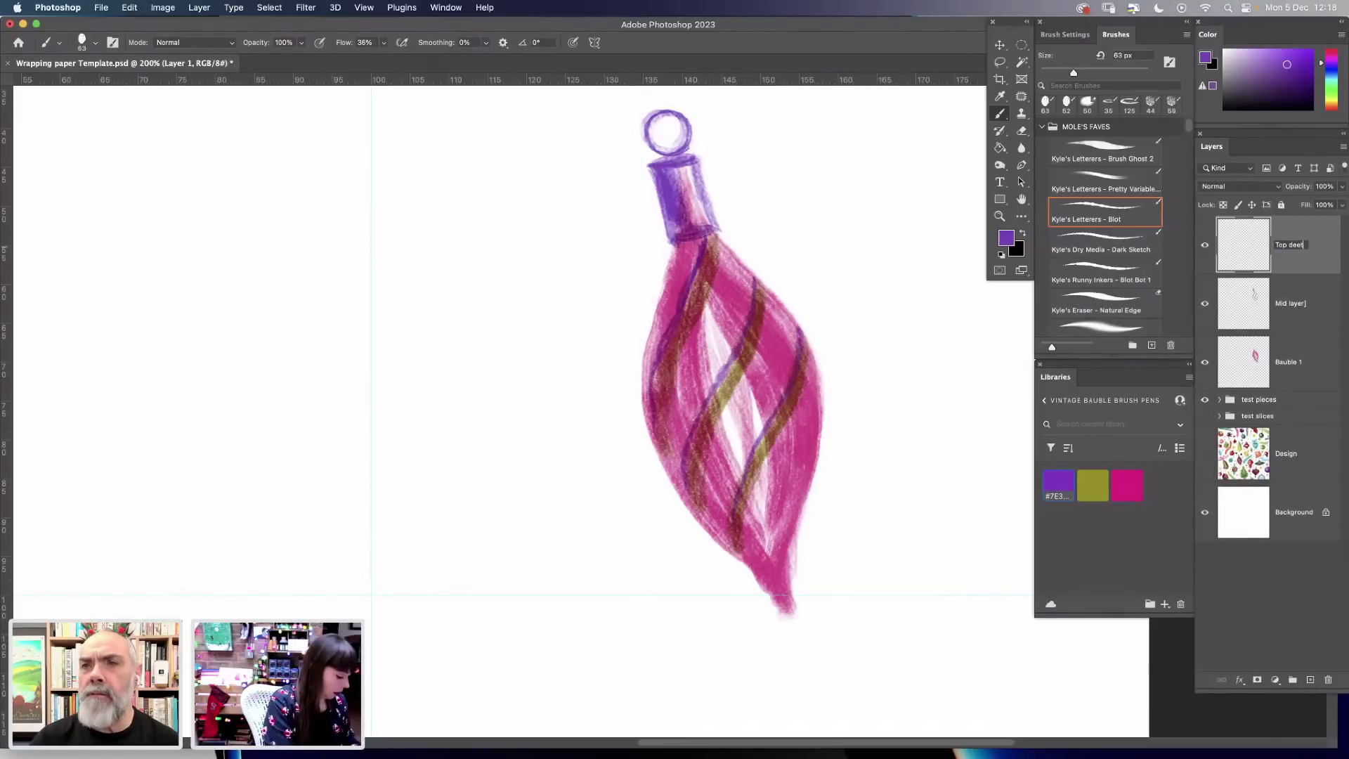
# Name the new top layer "Top deels" and choose the Kyle's Letterers - Brush Ghost 2 brush.
pyautogui.press('Return')
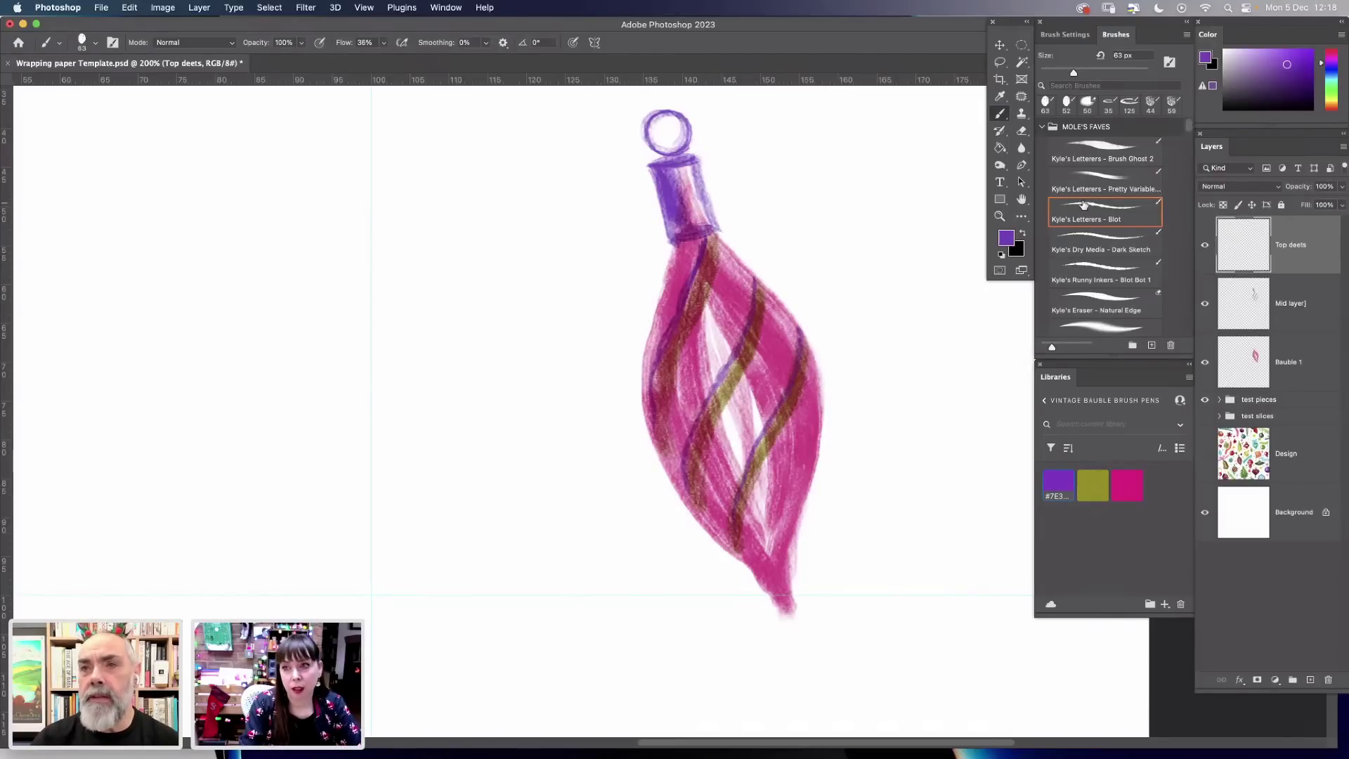
pyautogui.click(1108, 149)
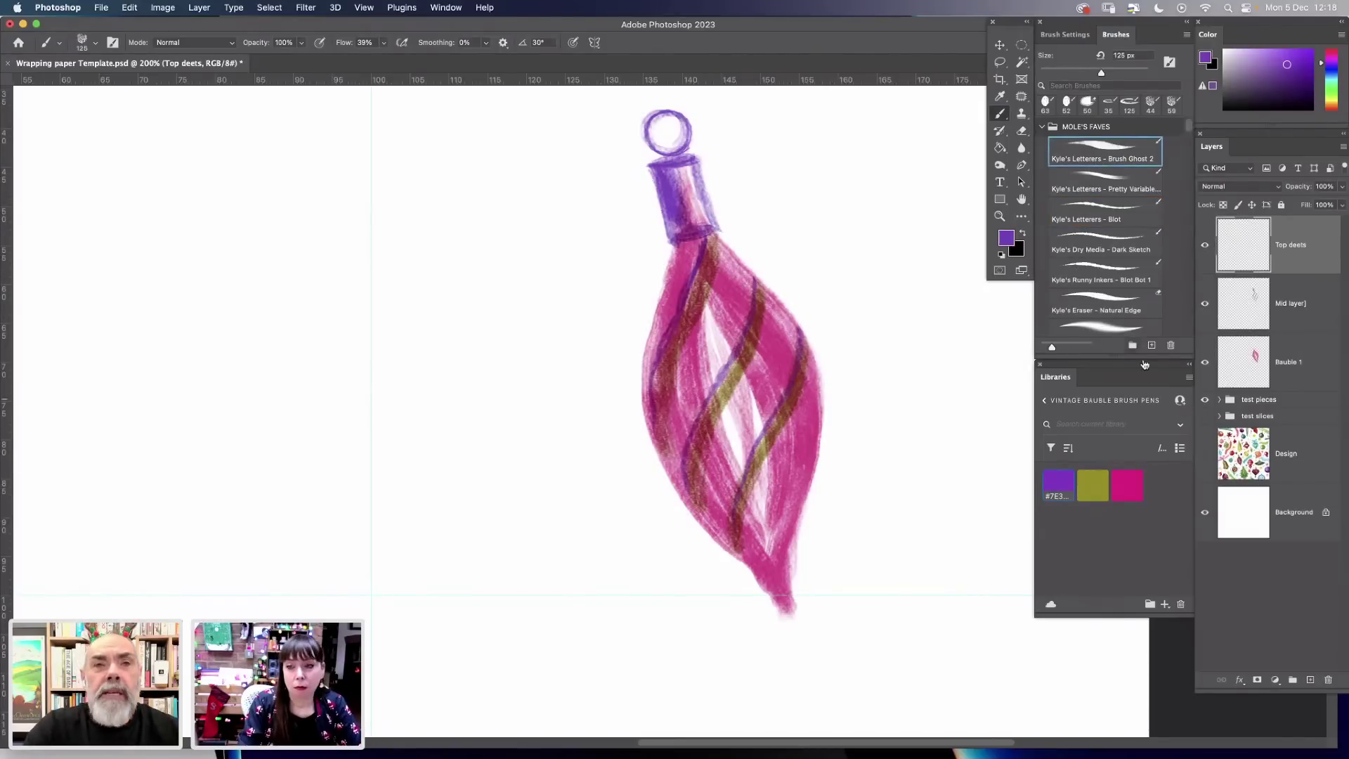
# Mix a bright yellow foreground colour, #f0fb44, and add it to the Vintage Bauble Brush Pens library.
pyautogui.click(1008, 239)
pyautogui.click(855, 501)
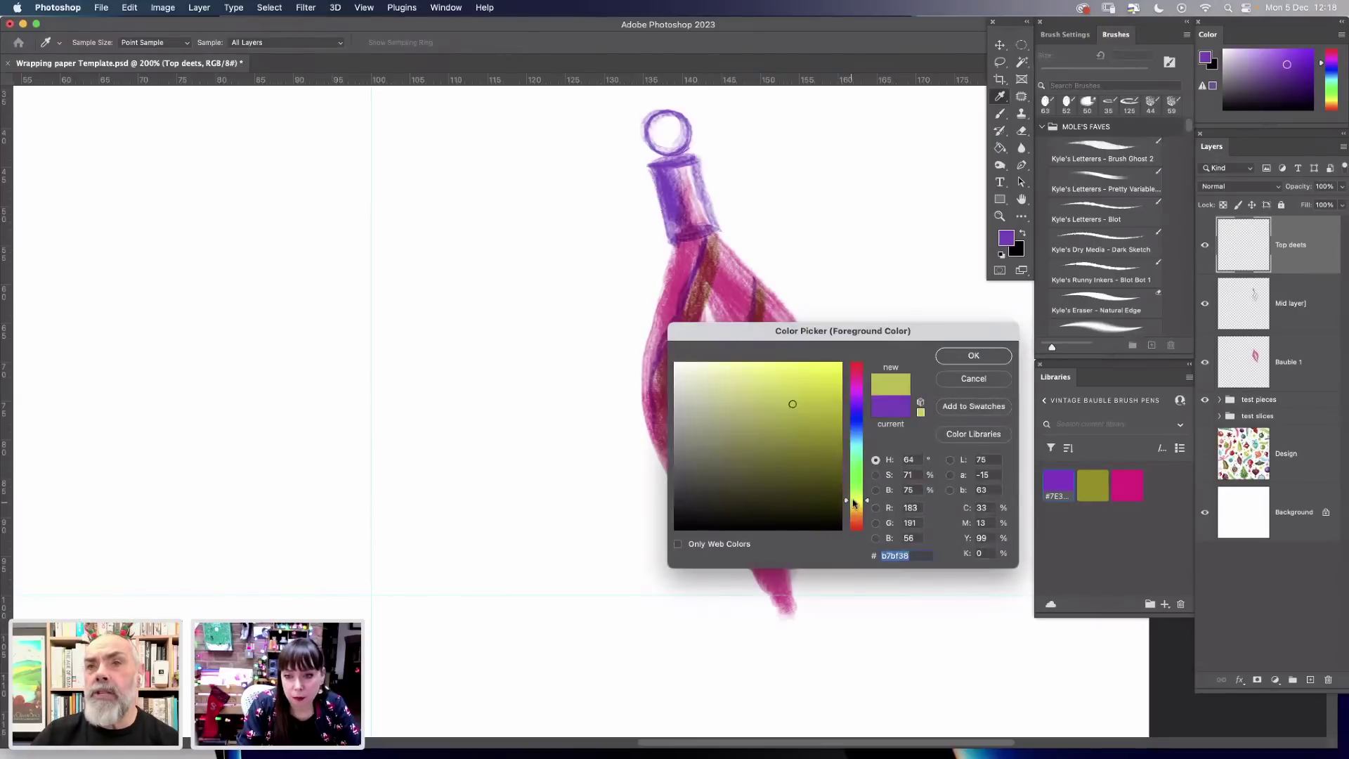
pyautogui.click(796, 367)
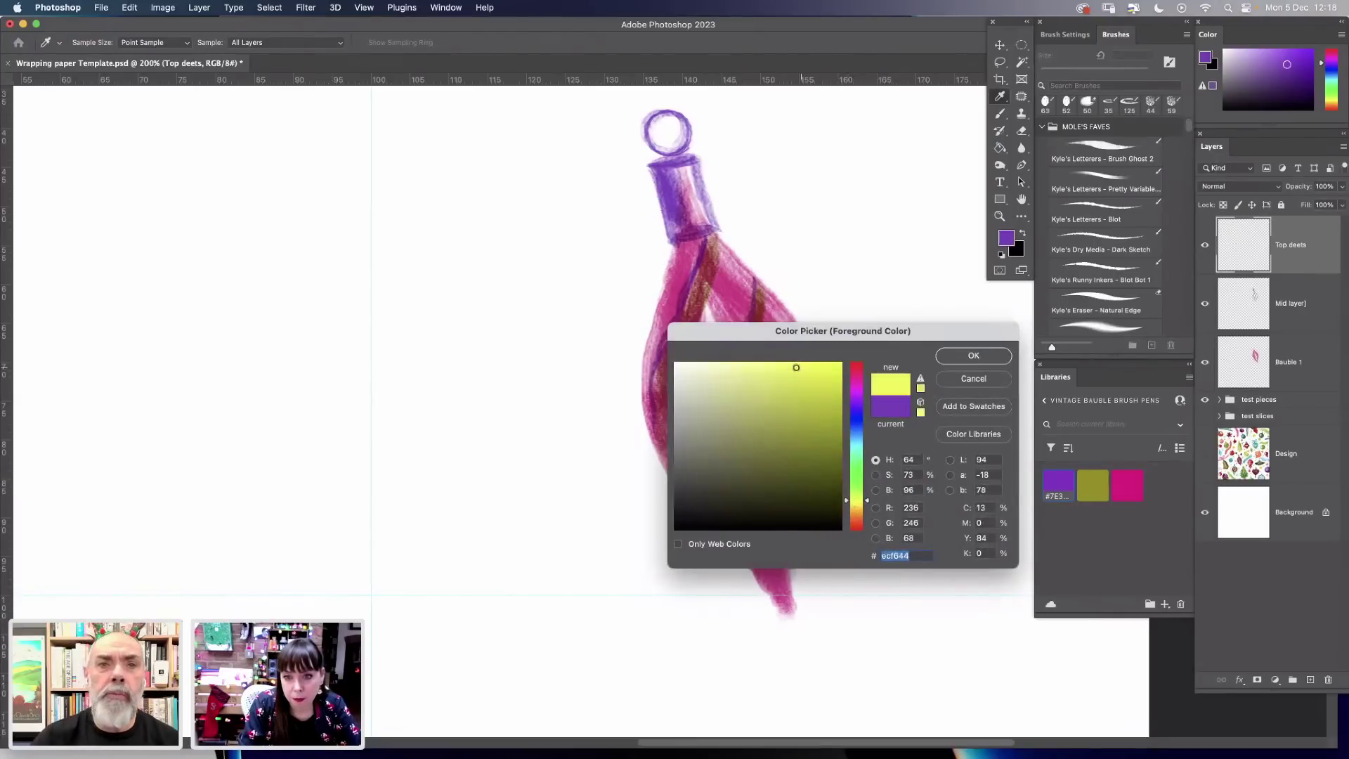
pyautogui.click(974, 356)
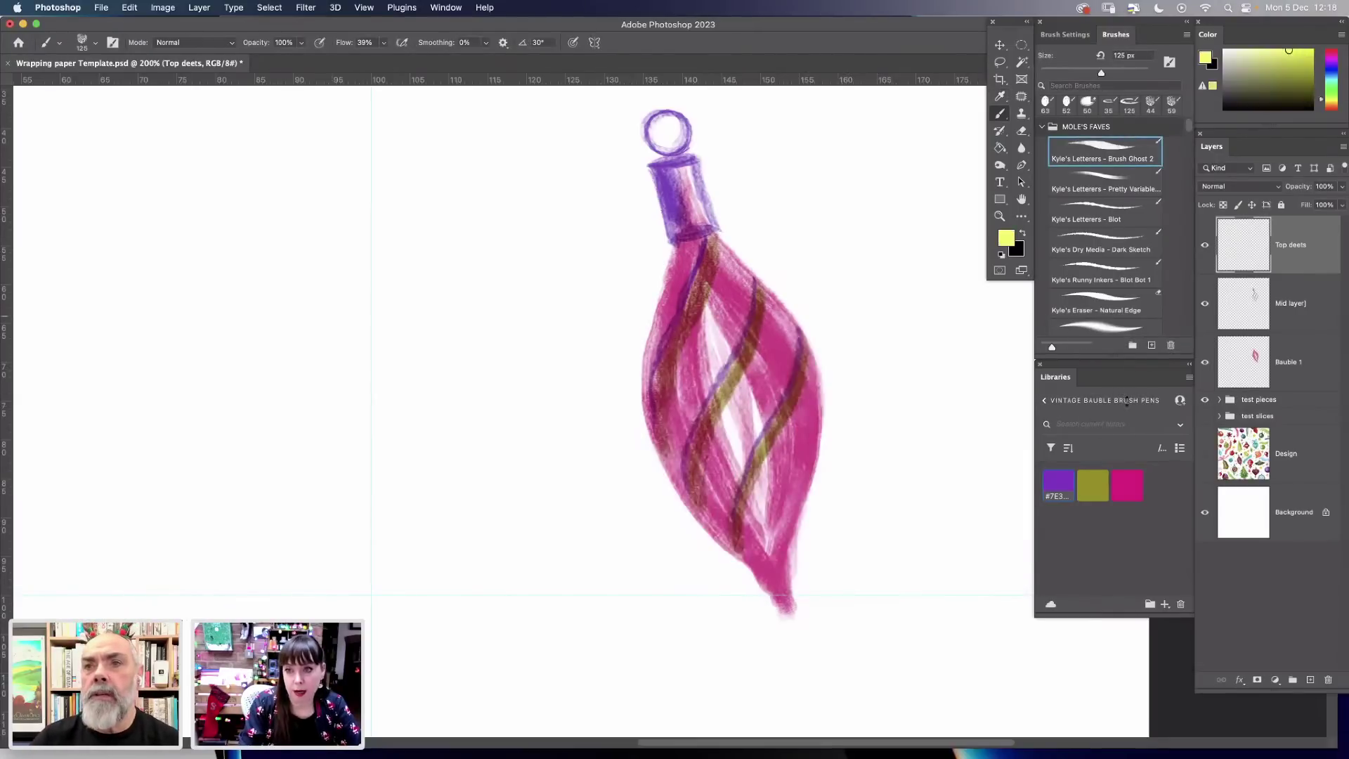
pyautogui.click(1165, 605)
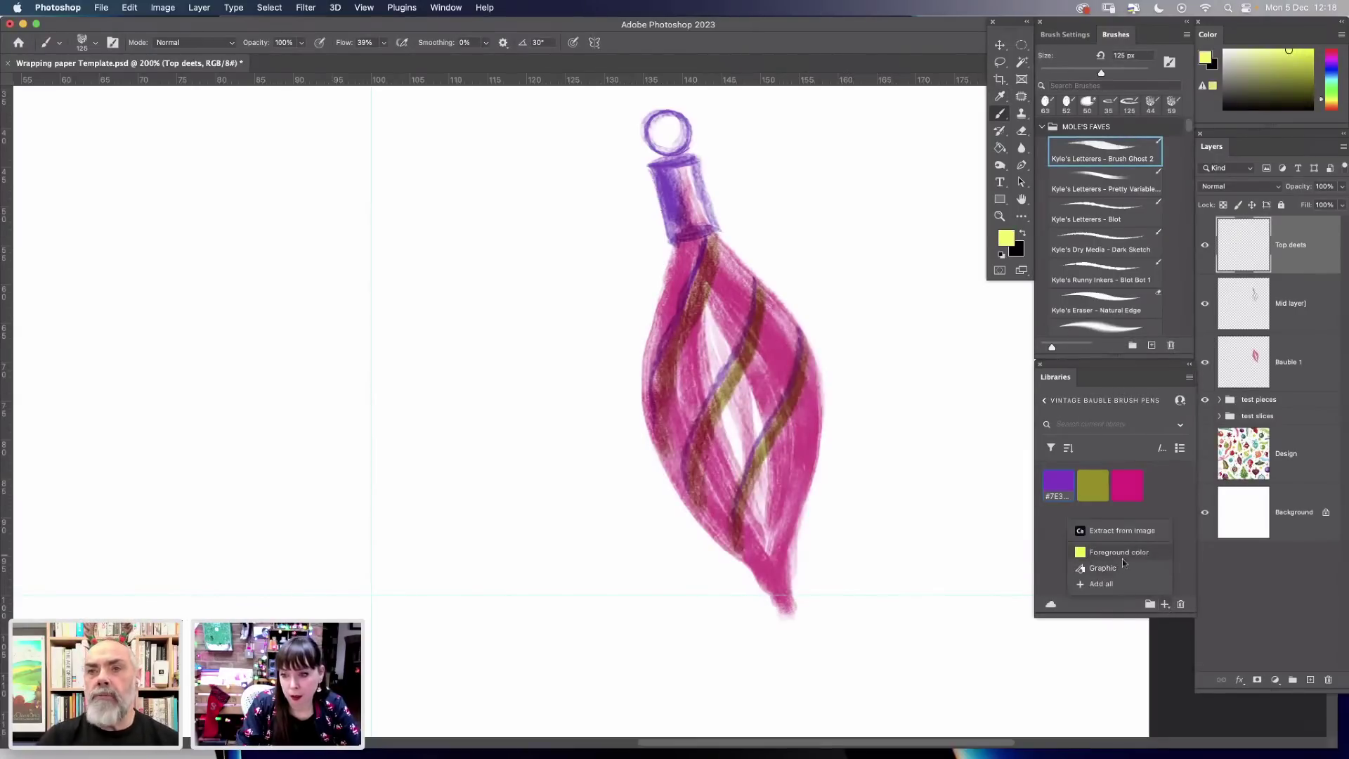
pyautogui.click(1123, 564)
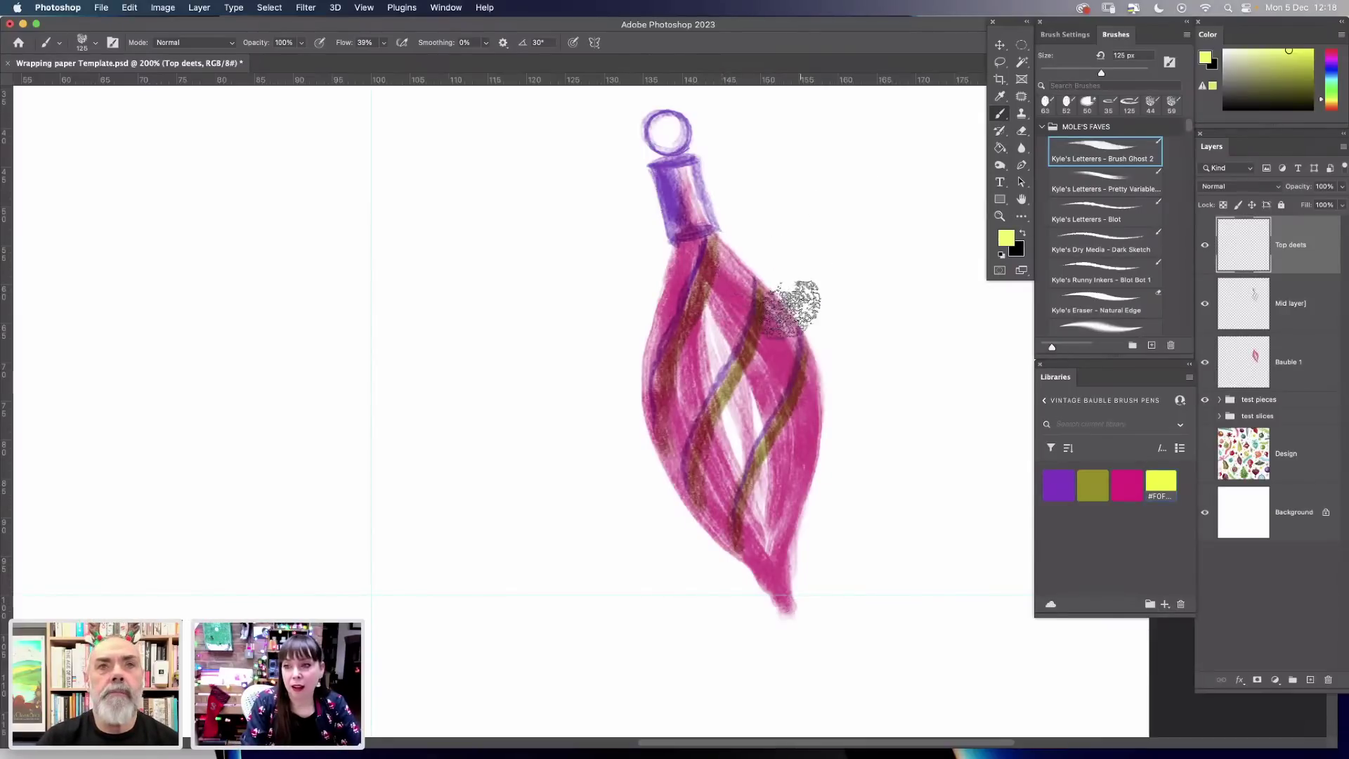
# Paint a yellow stroke between the bauble's first two stripes and set the Top deels layer's blending to Multiply.
pyautogui.moveTo(738, 277); pyautogui.dragTo(673, 416)
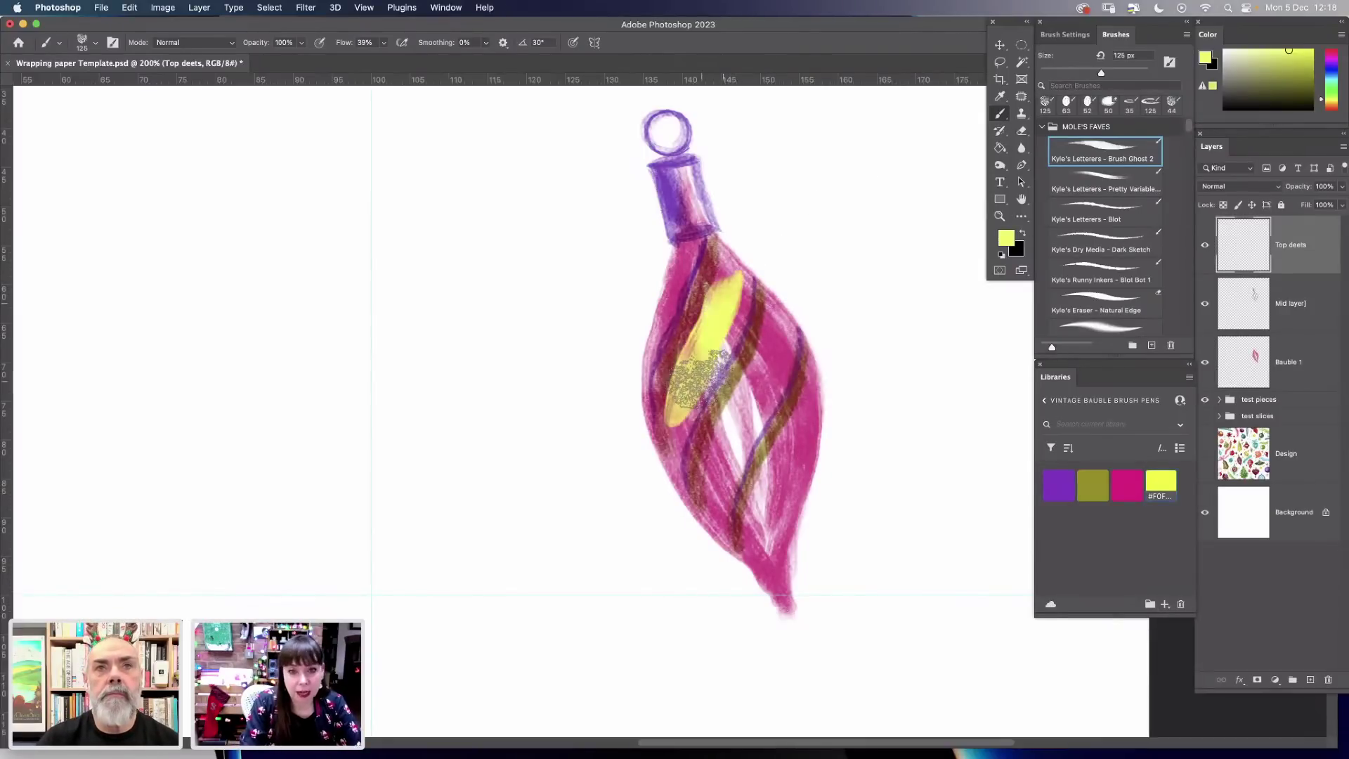
pyautogui.click(1240, 188)
pyautogui.click(1230, 228)
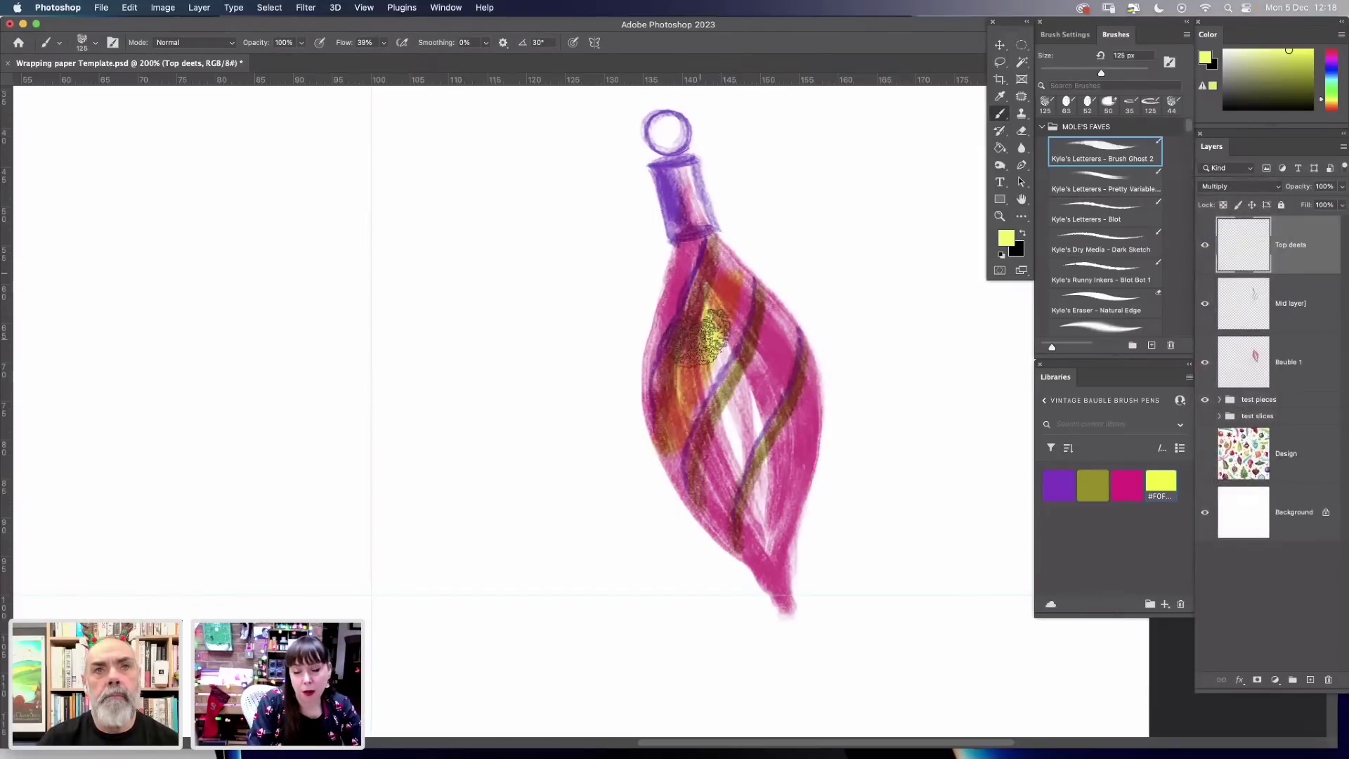
# Set the brush size to 79 px and paint yellow over the rest of the bauble's body down to its lower tip.
pyautogui.rightClick(727, 351)
pyautogui.write('79')
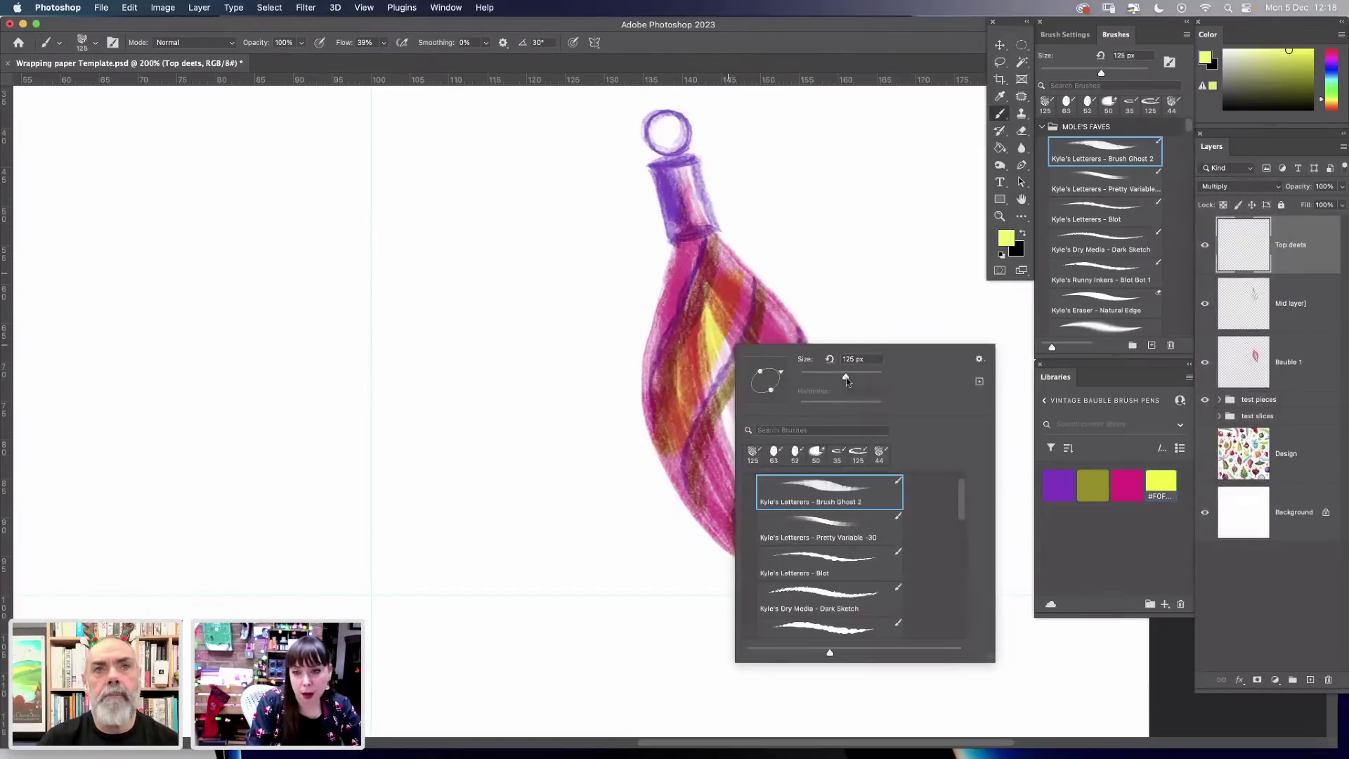
pyautogui.press('Return')
pyautogui.moveTo(779, 329); pyautogui.dragTo(710, 503)
pyautogui.moveTo(781, 367)
pyautogui.mouseDown()
pyautogui.moveTo(763, 491)
pyautogui.moveTo(811, 392)
pyautogui.moveTo(756, 524)
pyautogui.moveTo(782, 589)
pyautogui.mouseUp()
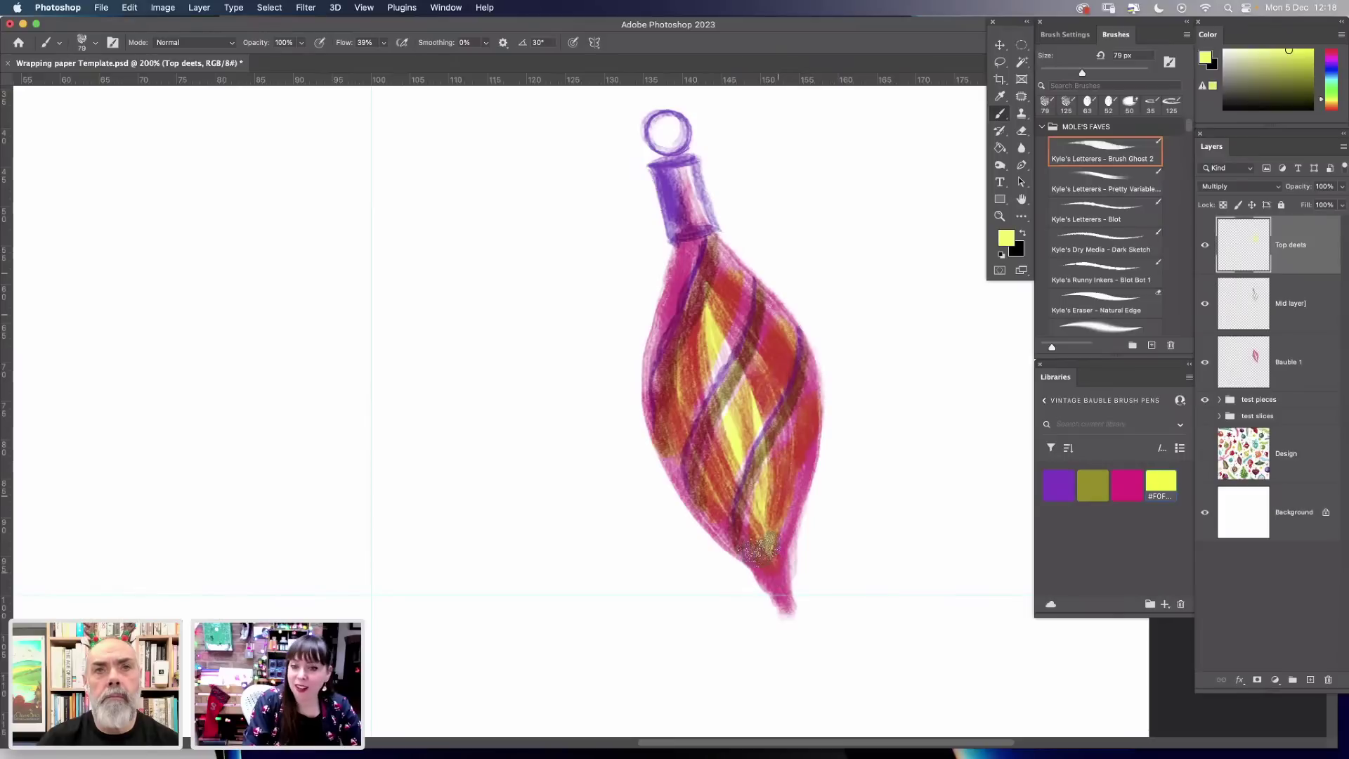
pyautogui.moveTo(710, 439)
pyautogui.mouseDown()
pyautogui.moveTo(676, 269)
pyautogui.moveTo(662, 331)
pyautogui.moveTo(776, 336)
pyautogui.moveTo(766, 575)
pyautogui.mouseUp()
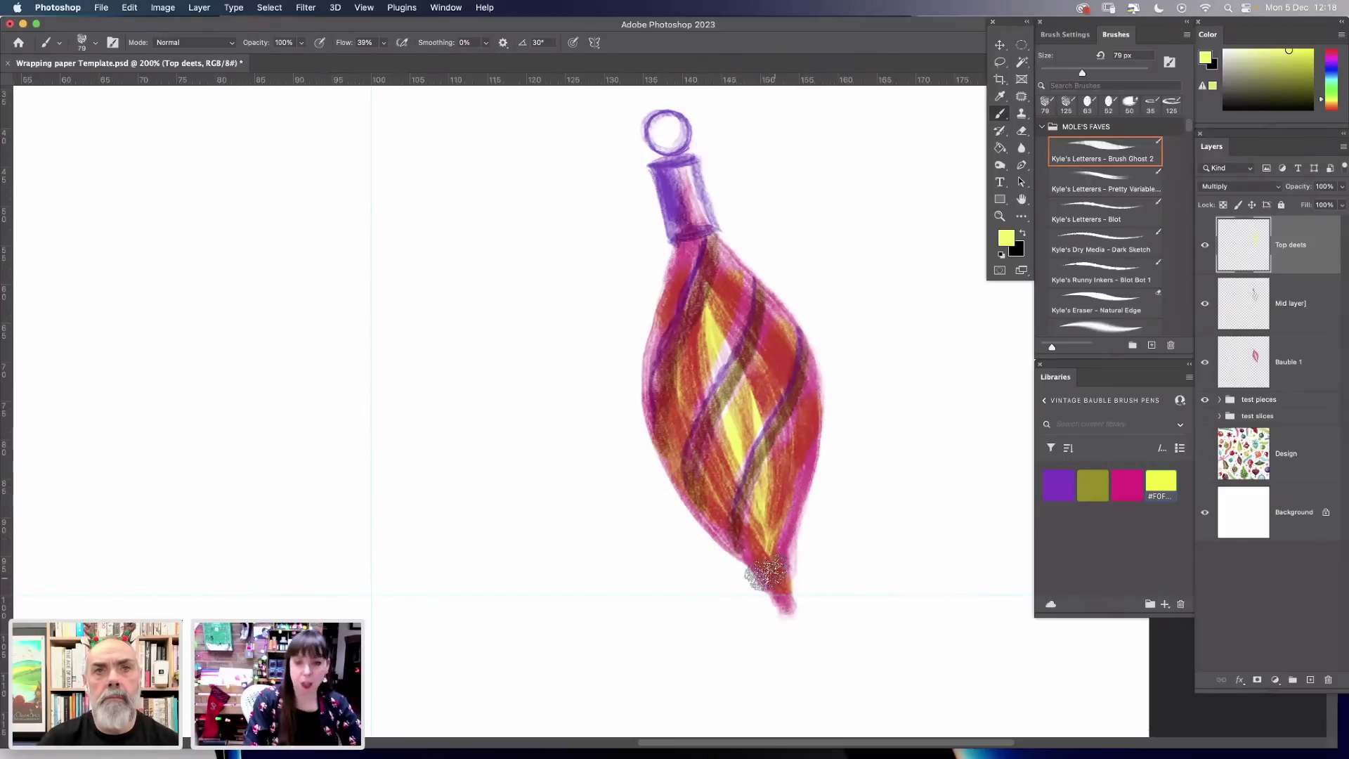
# Draw a circular selection above and to the right of the first bauble and make Bauble 1 the active layer.
pyautogui.press('super+minus')
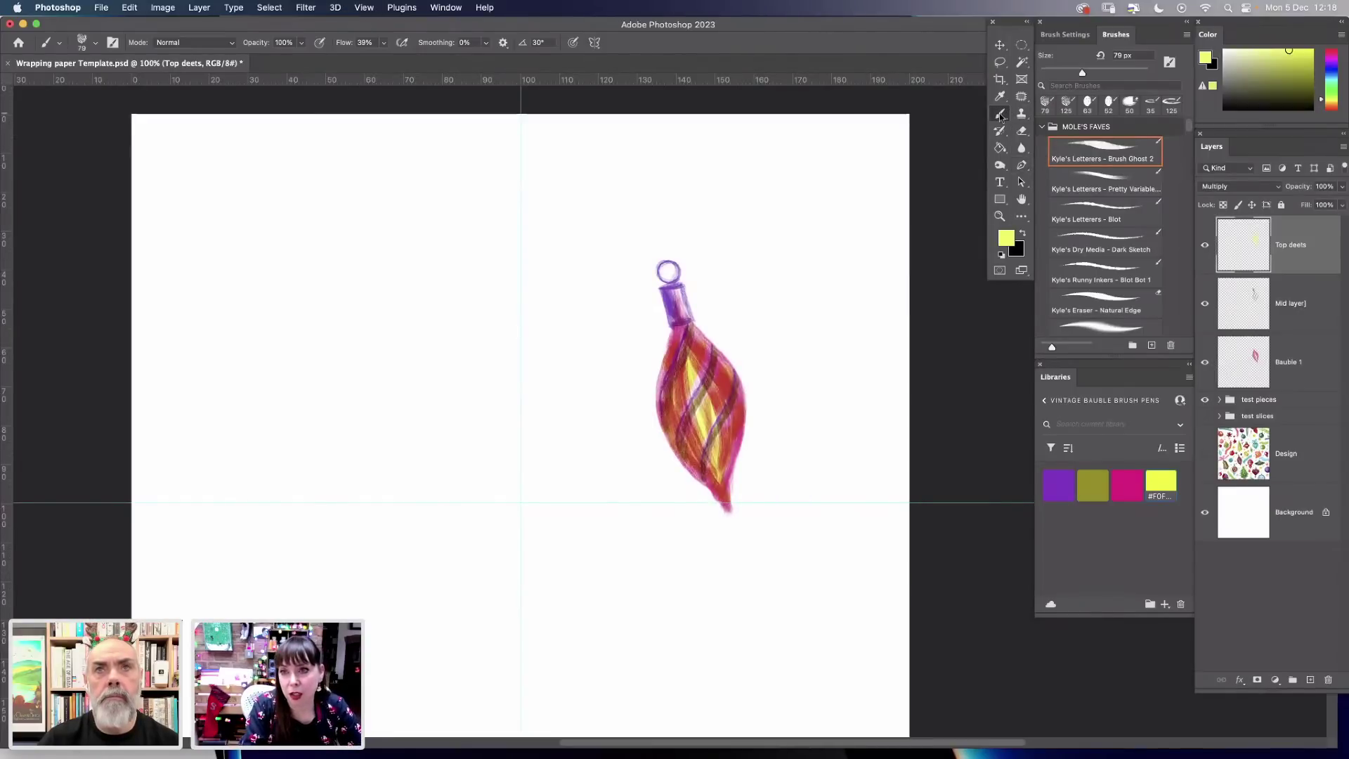
pyautogui.click(1022, 46)
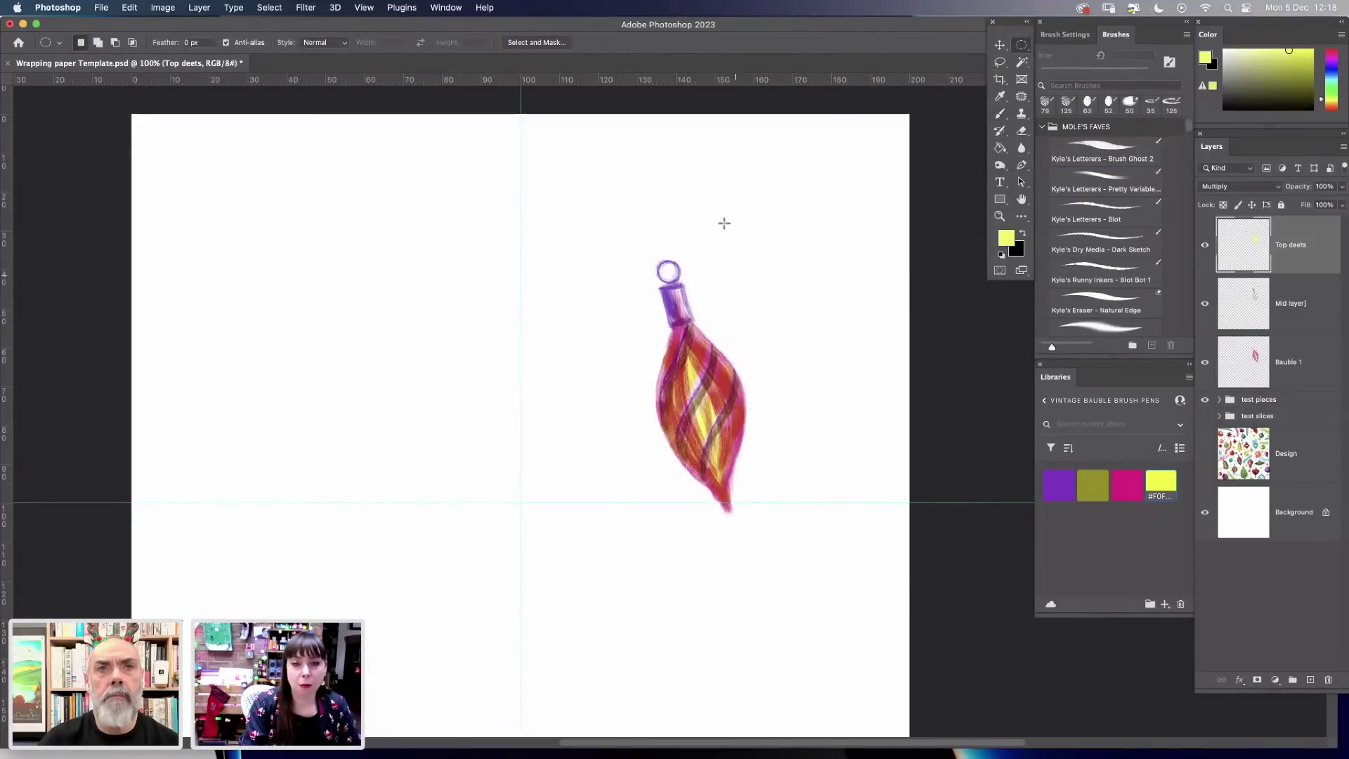
pyautogui.moveTo(711, 199); pyautogui.dragTo(847, 307)
pyautogui.click(1300, 363)
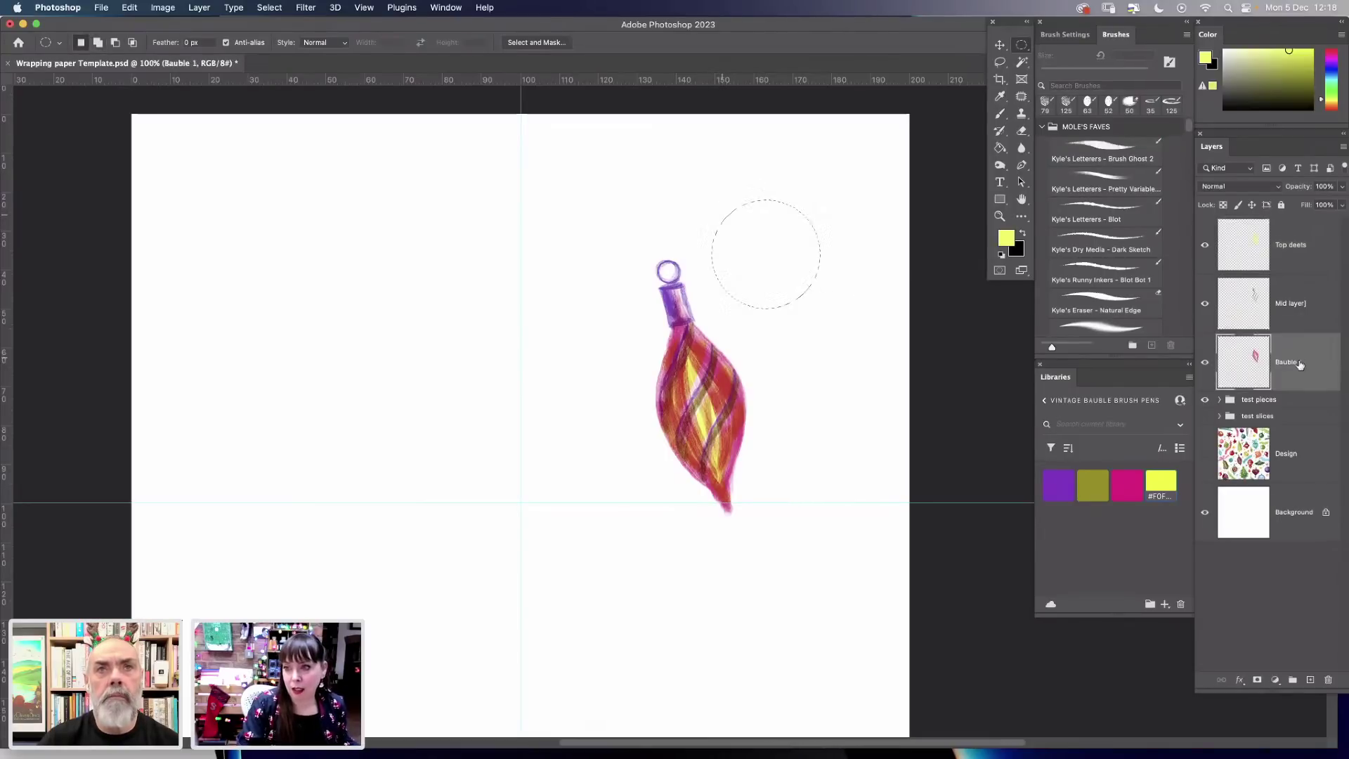
# Mix a slightly darker, more saturated yellow-green as the foreground colour.
pyautogui.click(1005, 239)
pyautogui.click(825, 400)
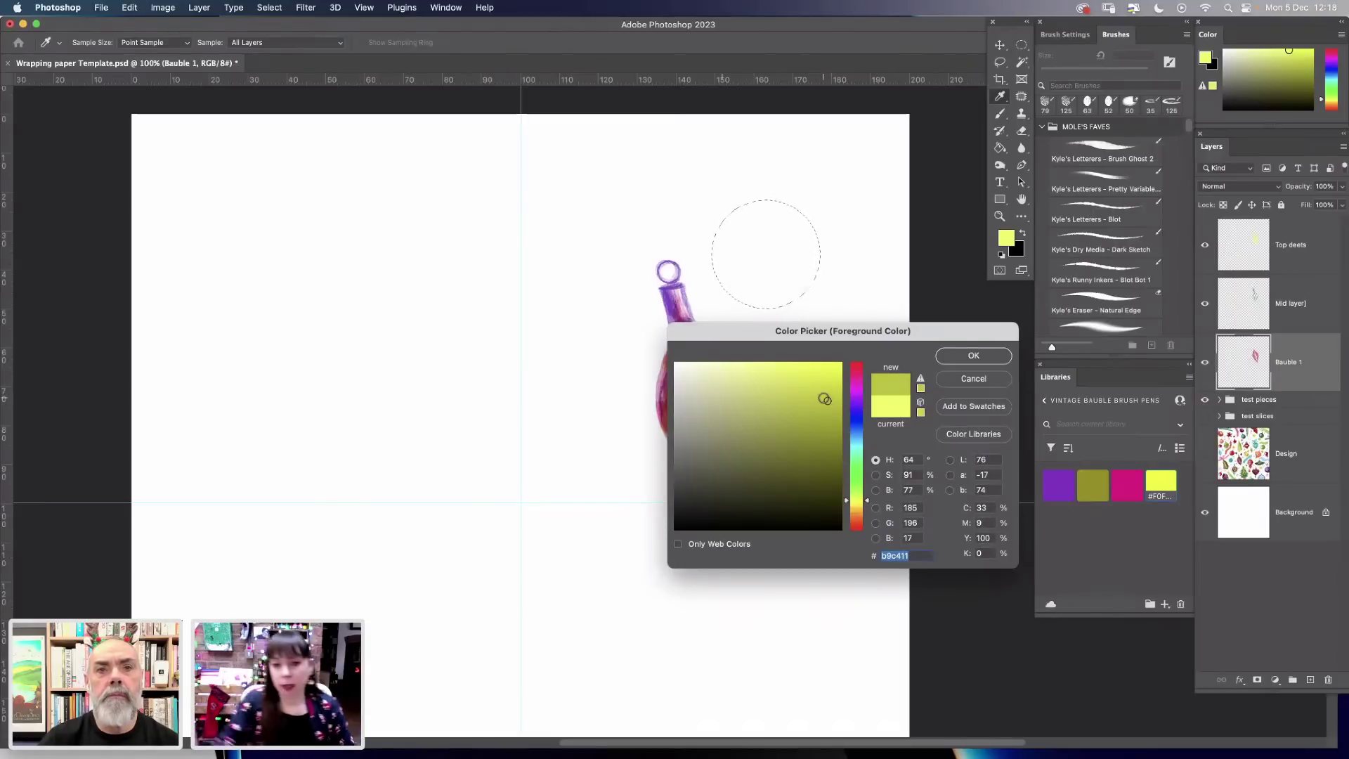
pyautogui.click(826, 389)
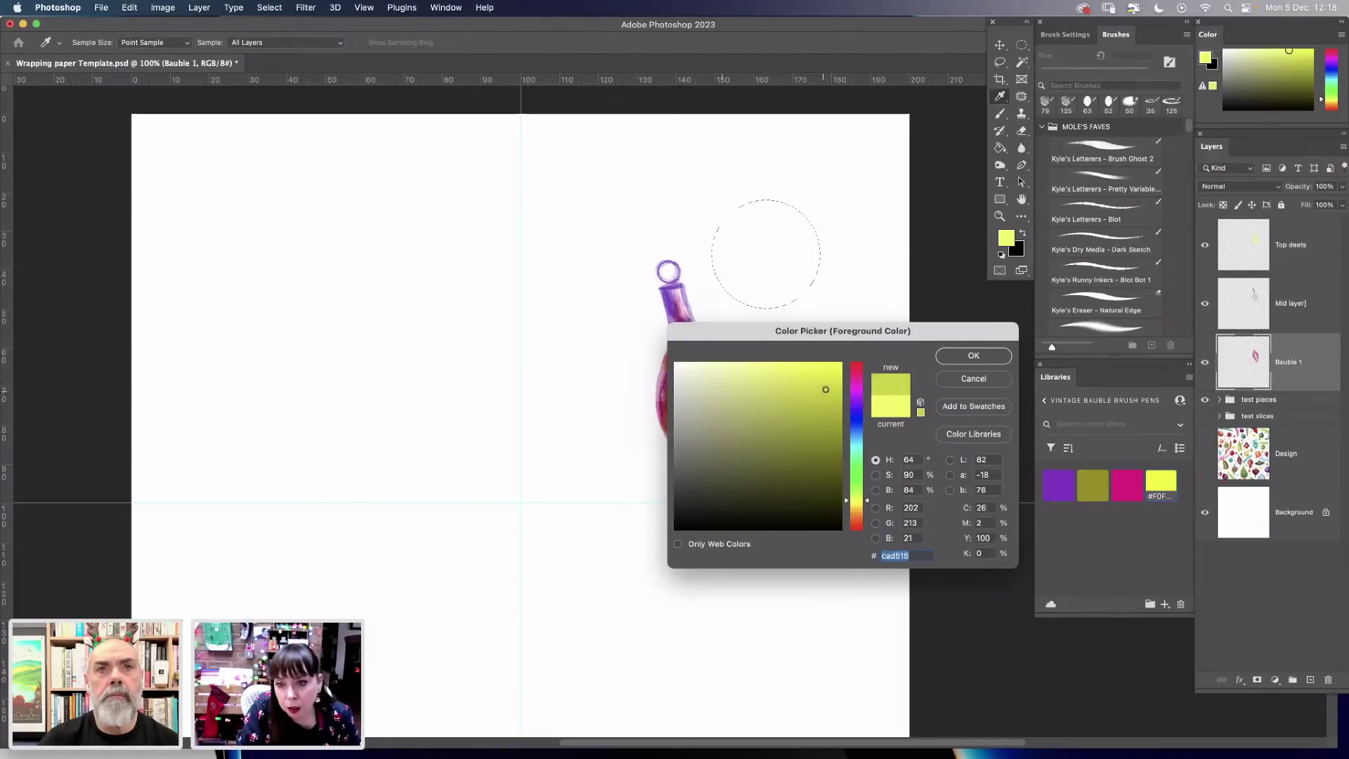
pyautogui.click(824, 387)
pyautogui.click(975, 356)
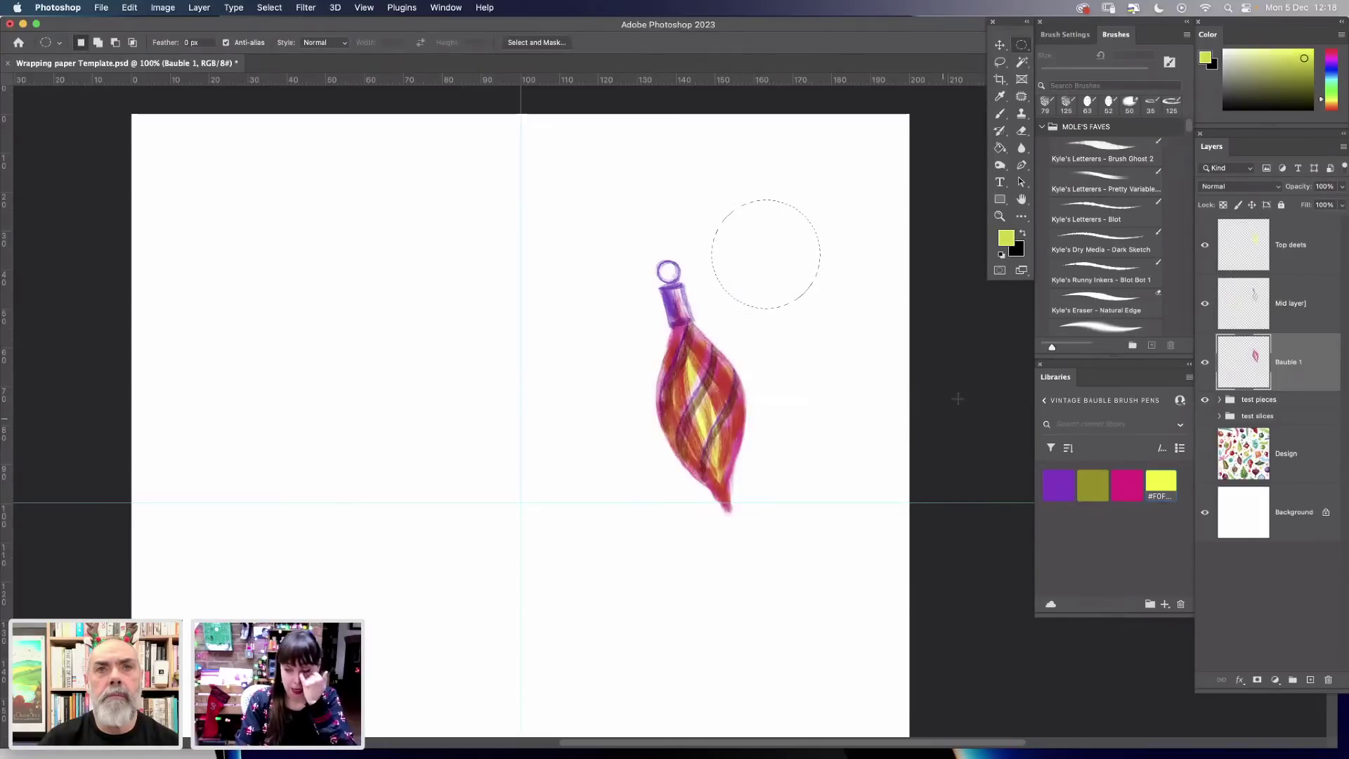
# Fill the circular selection with curved yellow-green Brush Ghost 2 strokes at 79 px, leaving a white highlight near its right edge.
pyautogui.click(1000, 113)
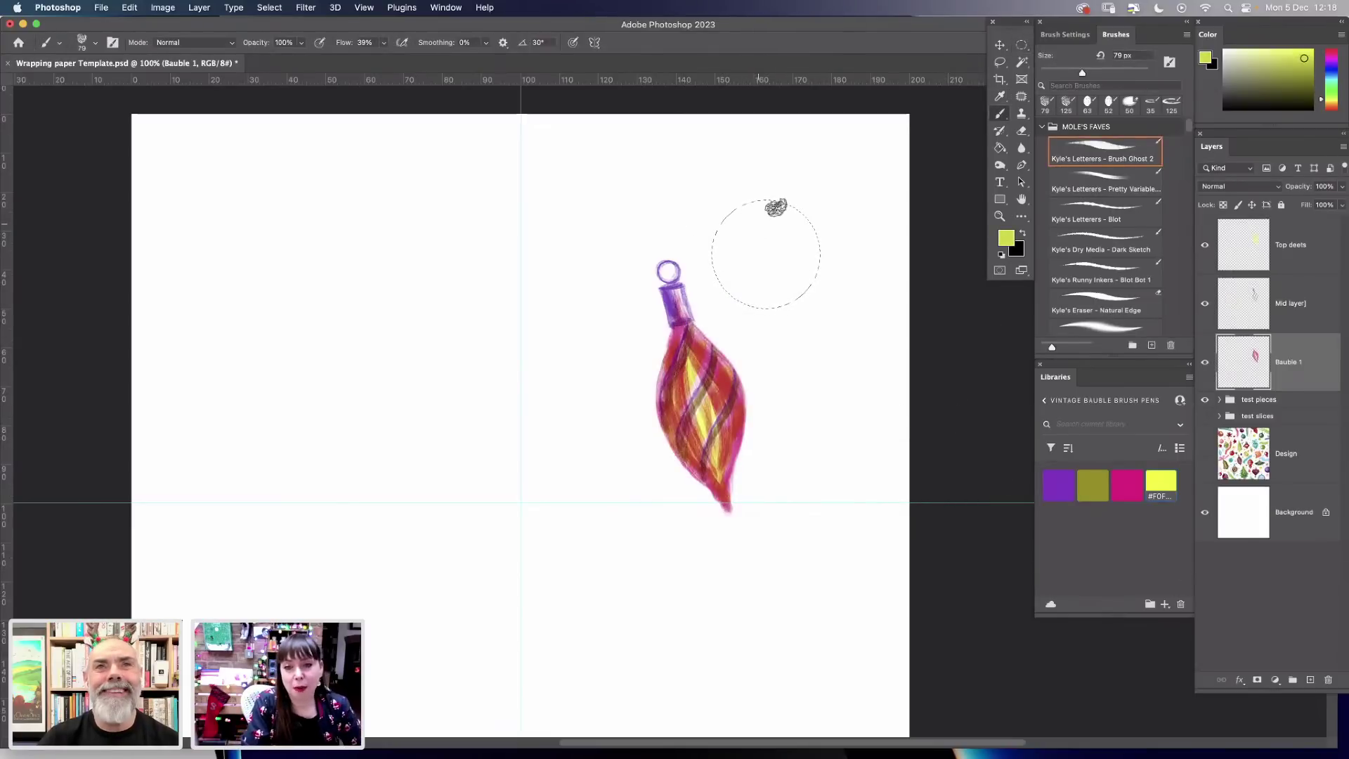
pyautogui.moveTo(754, 201)
pyautogui.mouseDown()
pyautogui.moveTo(741, 217)
pyautogui.moveTo(775, 304)
pyautogui.mouseUp()
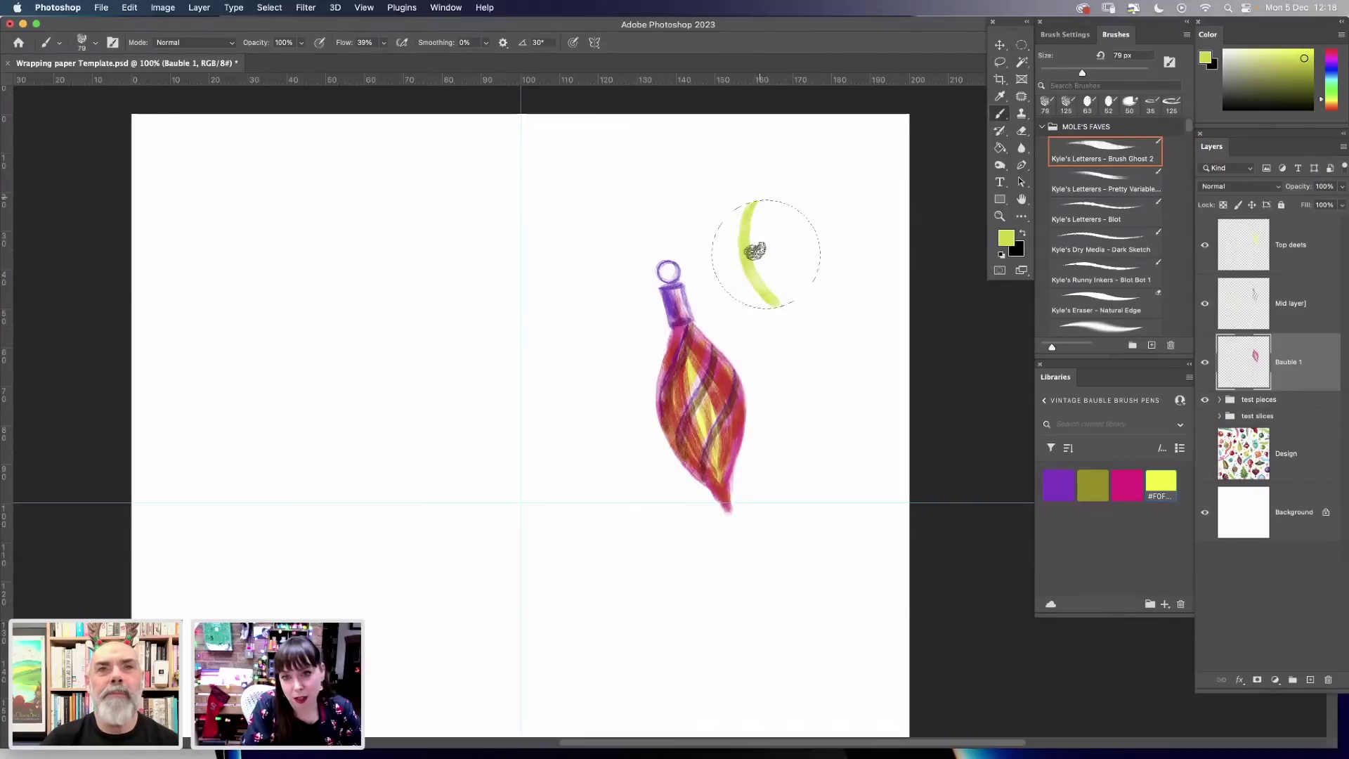
pyautogui.moveTo(731, 224)
pyautogui.mouseDown()
pyautogui.moveTo(763, 283)
pyautogui.moveTo(737, 204)
pyautogui.moveTo(755, 308)
pyautogui.moveTo(719, 222)
pyautogui.moveTo(767, 300)
pyautogui.moveTo(723, 262)
pyautogui.moveTo(752, 210)
pyautogui.moveTo(778, 246)
pyautogui.moveTo(759, 253)
pyautogui.moveTo(752, 195)
pyautogui.moveTo(795, 214)
pyautogui.moveTo(831, 273)
pyautogui.moveTo(794, 290)
pyautogui.moveTo(751, 212)
pyautogui.moveTo(786, 202)
pyautogui.moveTo(810, 286)
pyautogui.moveTo(768, 286)
pyautogui.moveTo(787, 286)
pyautogui.moveTo(789, 271)
pyautogui.moveTo(752, 240)
pyautogui.moveTo(761, 198)
pyautogui.moveTo(773, 235)
pyautogui.moveTo(773, 200)
pyautogui.moveTo(810, 258)
pyautogui.moveTo(758, 200)
pyautogui.moveTo(716, 232)
pyautogui.moveTo(819, 215)
pyautogui.moveTo(832, 245)
pyautogui.moveTo(790, 208)
pyautogui.moveTo(815, 249)
pyautogui.moveTo(810, 284)
pyautogui.moveTo(779, 309)
pyautogui.moveTo(795, 239)
pyautogui.moveTo(776, 251)
pyautogui.moveTo(786, 210)
pyautogui.moveTo(776, 278)
pyautogui.moveTo(776, 199)
pyautogui.moveTo(765, 245)
pyautogui.moveTo(800, 304)
pyautogui.moveTo(767, 242)
pyautogui.moveTo(796, 262)
pyautogui.moveTo(786, 301)
pyautogui.moveTo(801, 300)
pyautogui.moveTo(780, 301)
pyautogui.moveTo(804, 296)
pyautogui.moveTo(735, 199)
pyautogui.moveTo(751, 269)
pyautogui.moveTo(734, 293)
pyautogui.moveTo(775, 214)
pyautogui.moveTo(771, 309)
pyautogui.moveTo(750, 208)
pyautogui.moveTo(796, 272)
pyautogui.moveTo(771, 210)
pyautogui.moveTo(731, 220)
pyautogui.mouseUp()
# Shade the round bauble with curved strokes in the olive library colour on the Mid layer, keeping the highlight clear.
pyautogui.click(1093, 485)
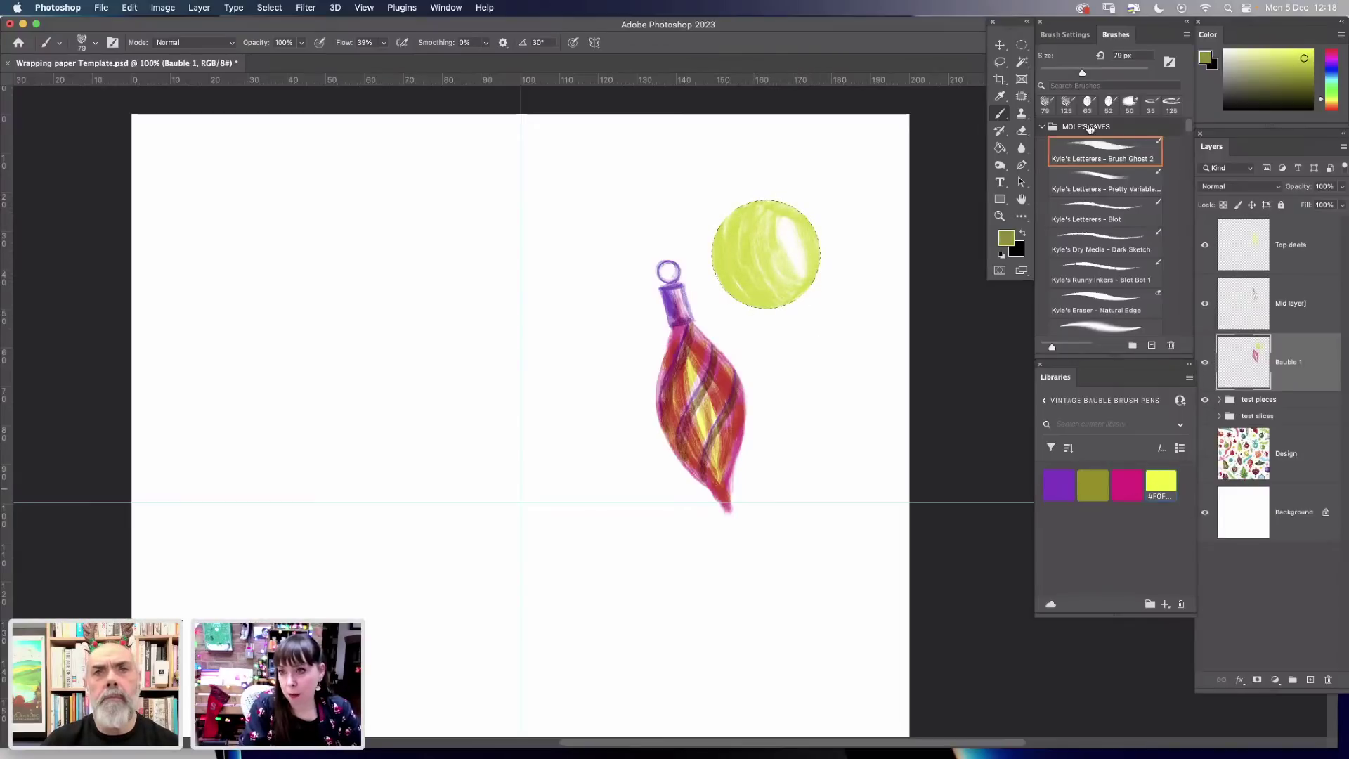
pyautogui.click(1278, 314)
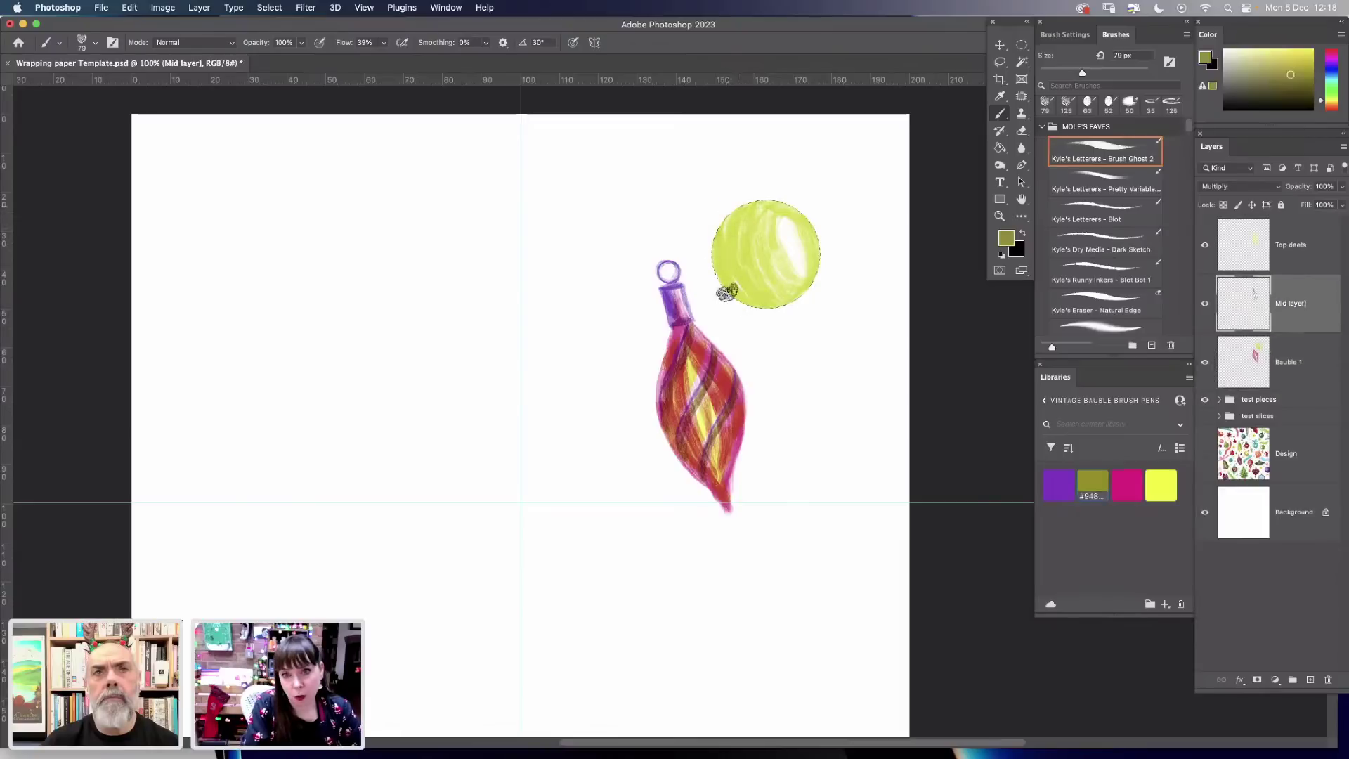
pyautogui.moveTo(771, 314)
pyautogui.mouseDown()
pyautogui.moveTo(735, 208)
pyautogui.moveTo(778, 302)
pyautogui.moveTo(731, 230)
pyautogui.moveTo(767, 242)
pyautogui.moveTo(728, 259)
pyautogui.moveTo(793, 250)
pyautogui.moveTo(746, 210)
pyautogui.moveTo(764, 225)
pyautogui.moveTo(765, 298)
pyautogui.moveTo(717, 276)
pyautogui.moveTo(740, 236)
pyautogui.moveTo(733, 244)
pyautogui.moveTo(759, 236)
pyautogui.mouseUp()
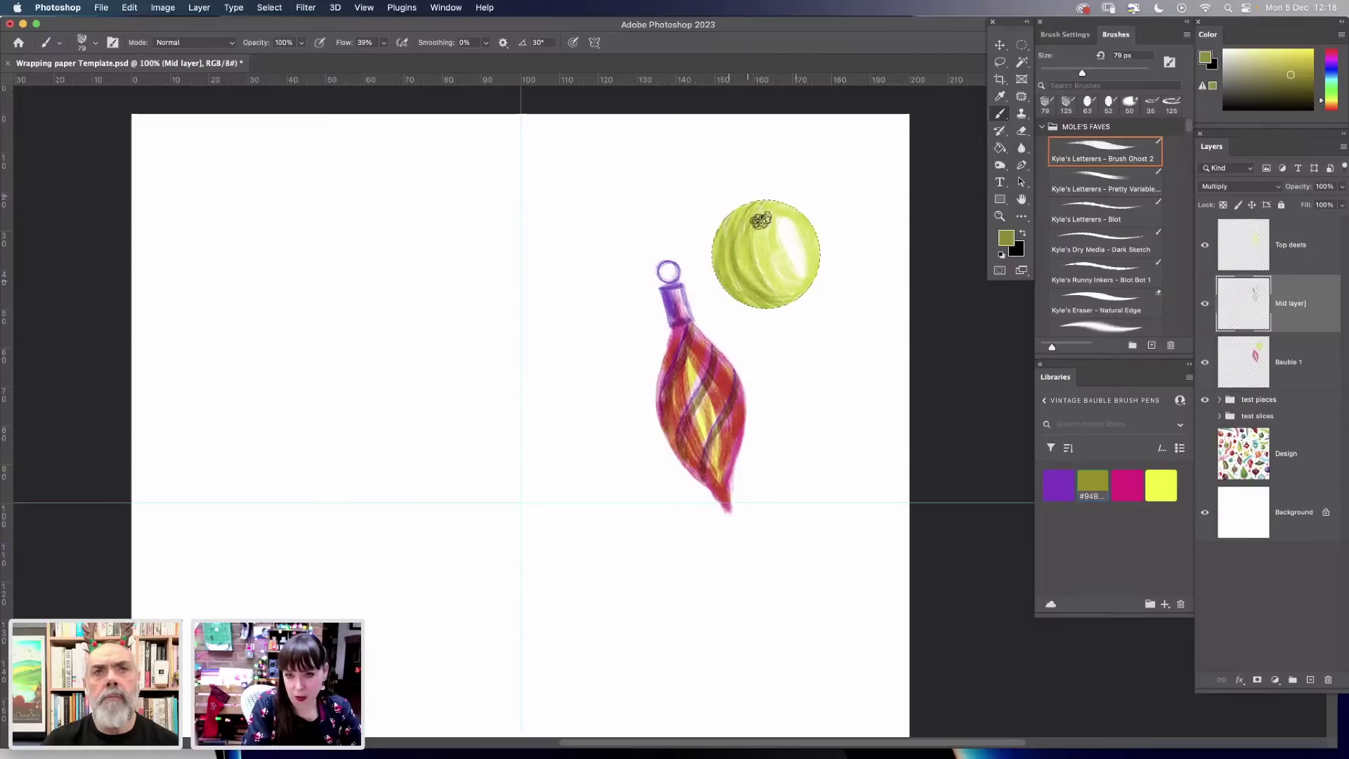
pyautogui.moveTo(754, 232)
pyautogui.mouseDown()
pyautogui.moveTo(807, 275)
pyautogui.moveTo(738, 257)
pyautogui.moveTo(745, 212)
pyautogui.moveTo(804, 291)
pyautogui.moveTo(766, 274)
pyautogui.moveTo(793, 207)
pyautogui.moveTo(763, 209)
pyautogui.moveTo(790, 203)
pyautogui.moveTo(752, 228)
pyautogui.moveTo(823, 259)
pyautogui.moveTo(759, 210)
pyautogui.moveTo(816, 248)
pyautogui.moveTo(778, 211)
pyautogui.moveTo(809, 278)
pyautogui.mouseUp()
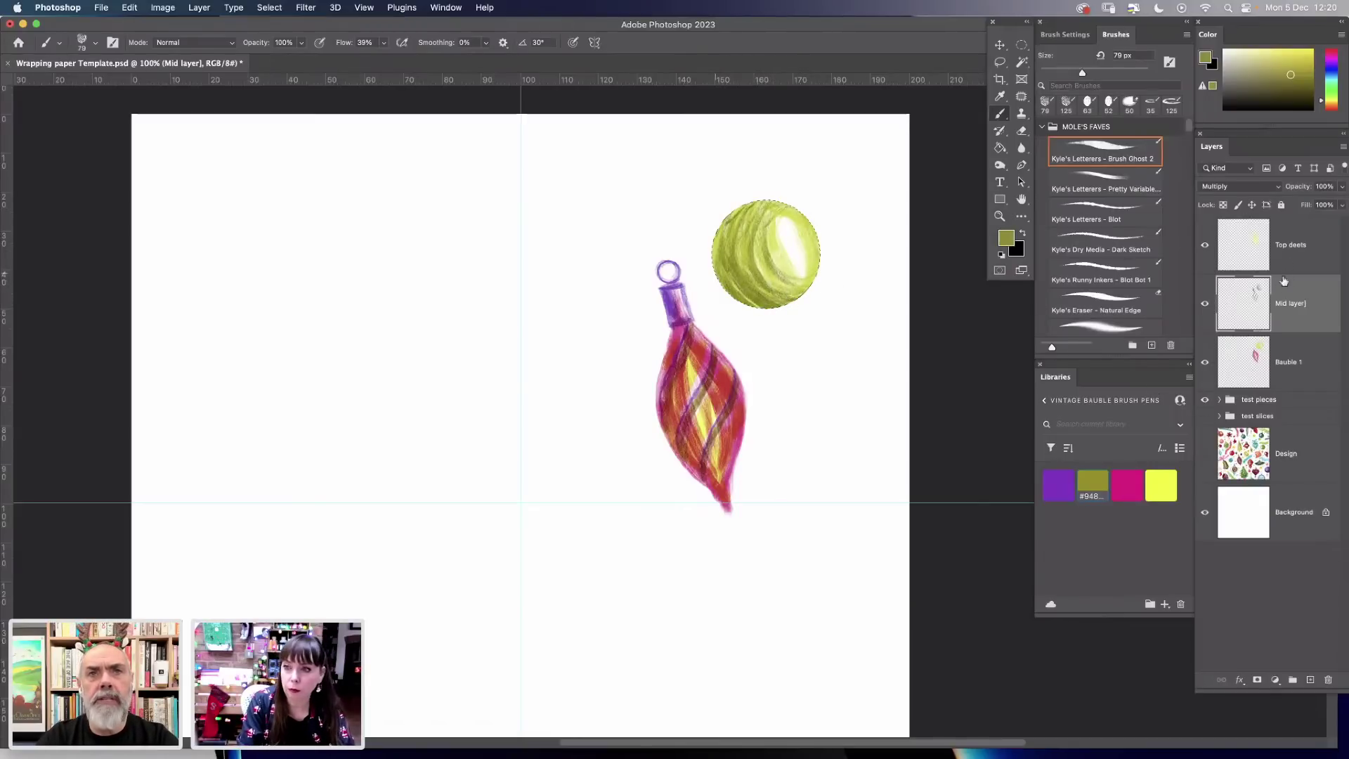
# Make Top deels the active layer and load the bright yellow library colour as the foreground colour.
pyautogui.hotkey('alt', ']')
pyautogui.click(1161, 484)
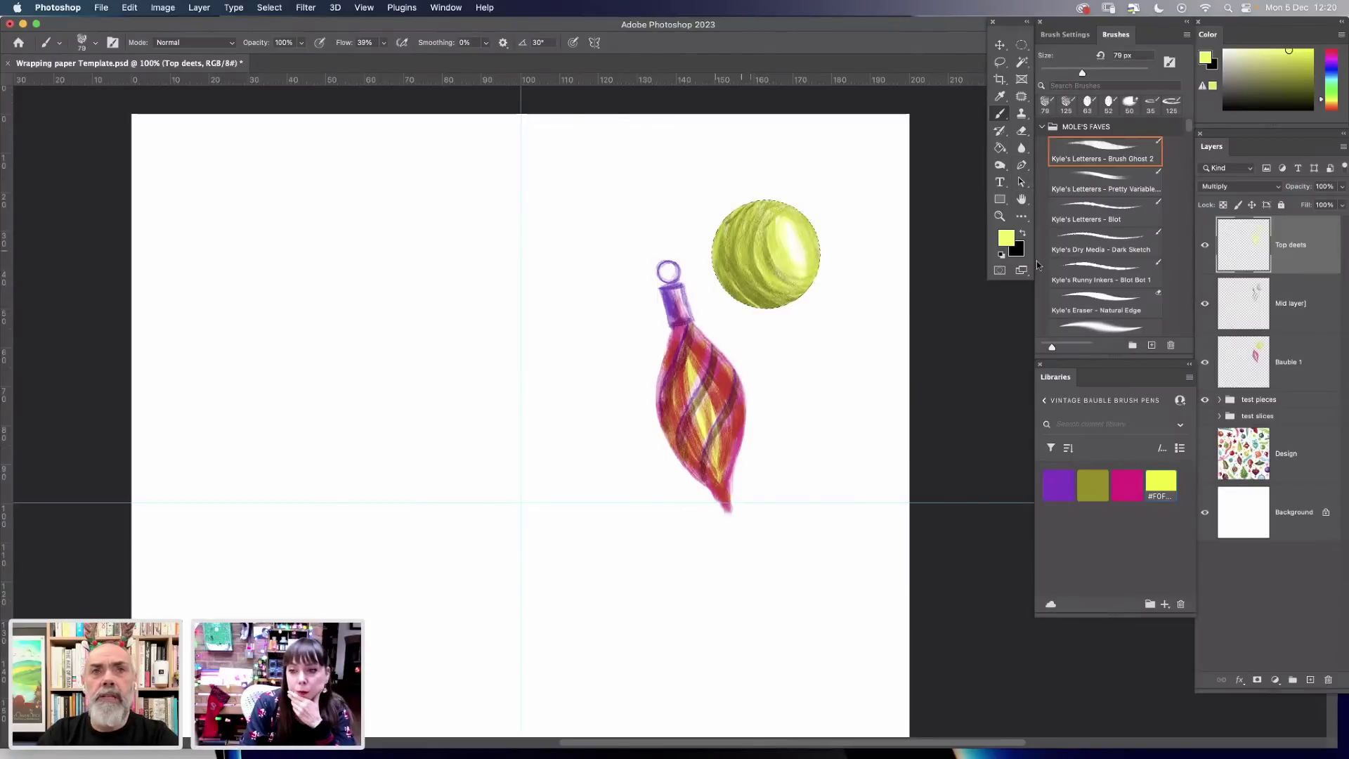
pyautogui.click(1006, 239)
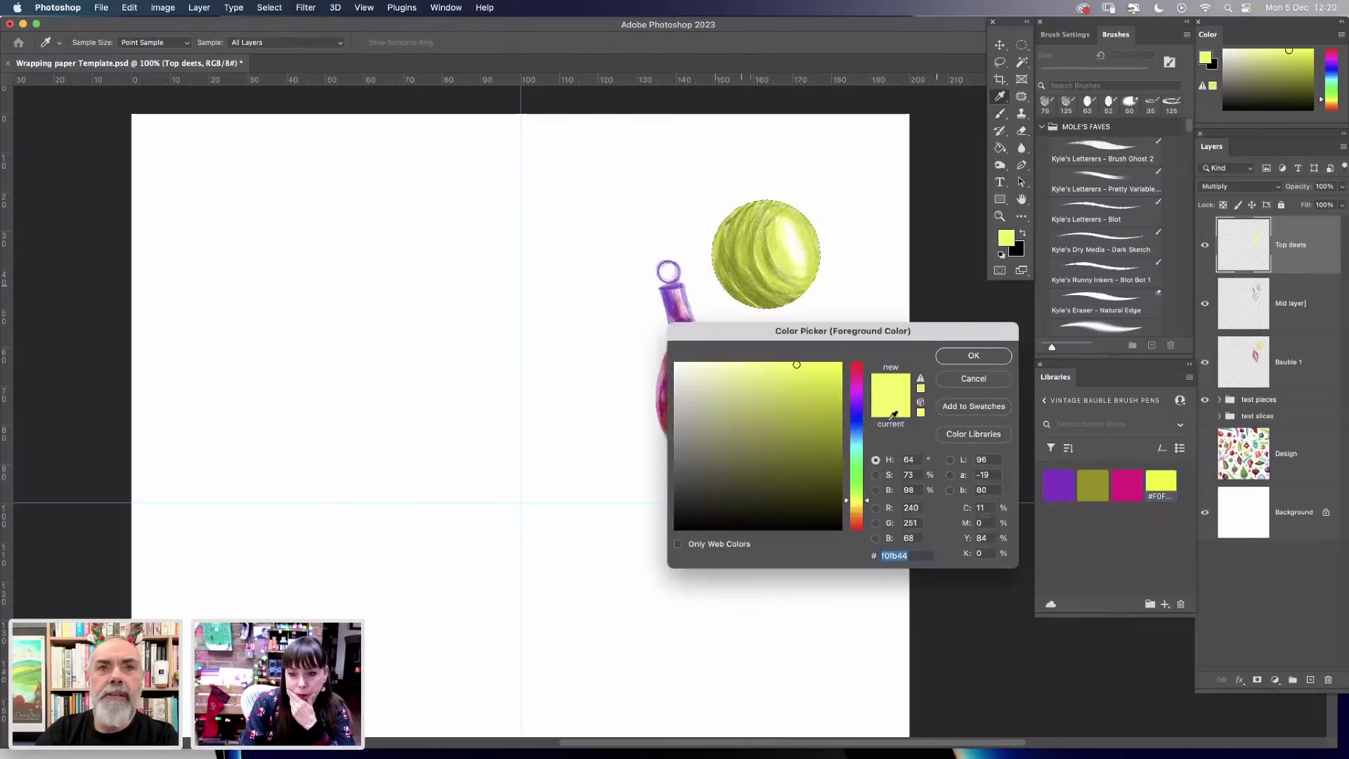
pyautogui.click(976, 379)
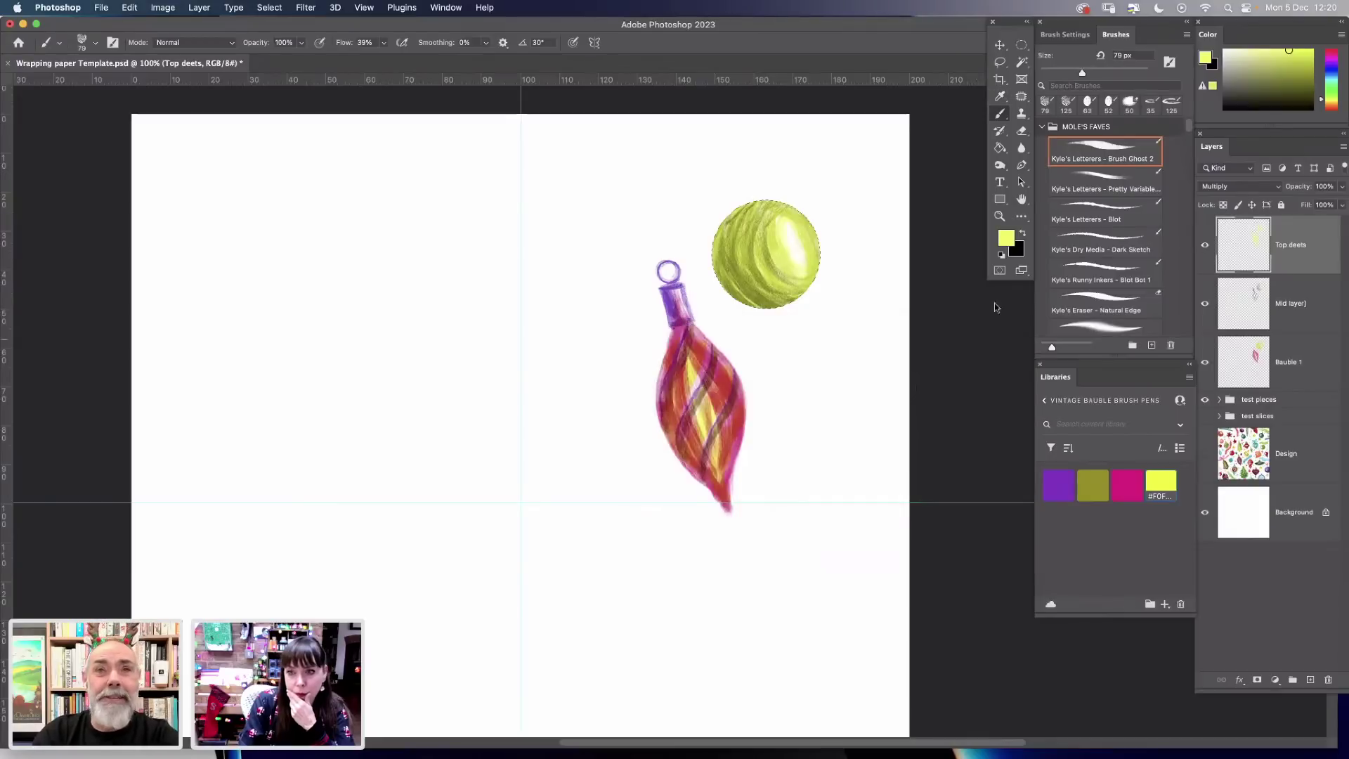
# Mix a strong red foreground colour, #eb0707, and add it to the Vintage Bauble Brush Pens library.
pyautogui.click(1007, 239)
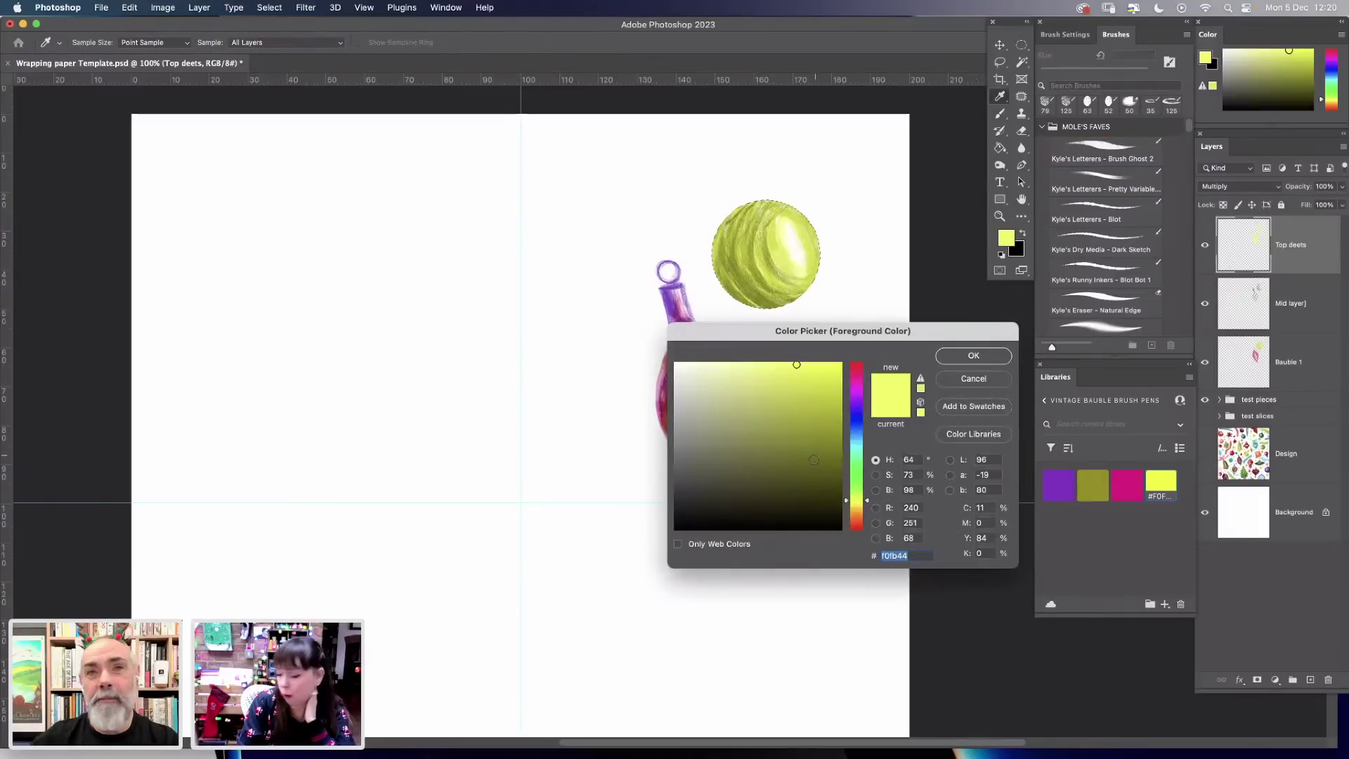
pyautogui.moveTo(846, 501); pyautogui.dragTo(847, 531)
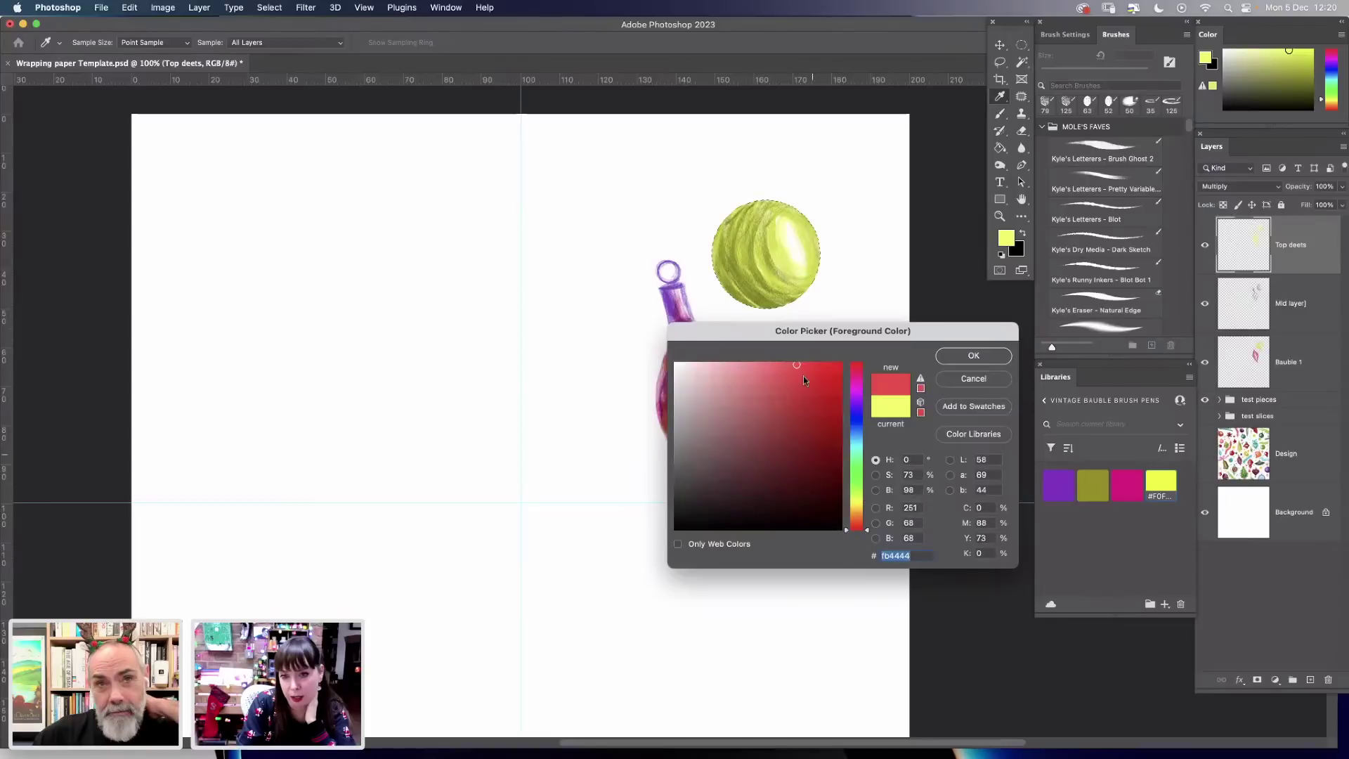
pyautogui.moveTo(828, 367); pyautogui.dragTo(837, 375)
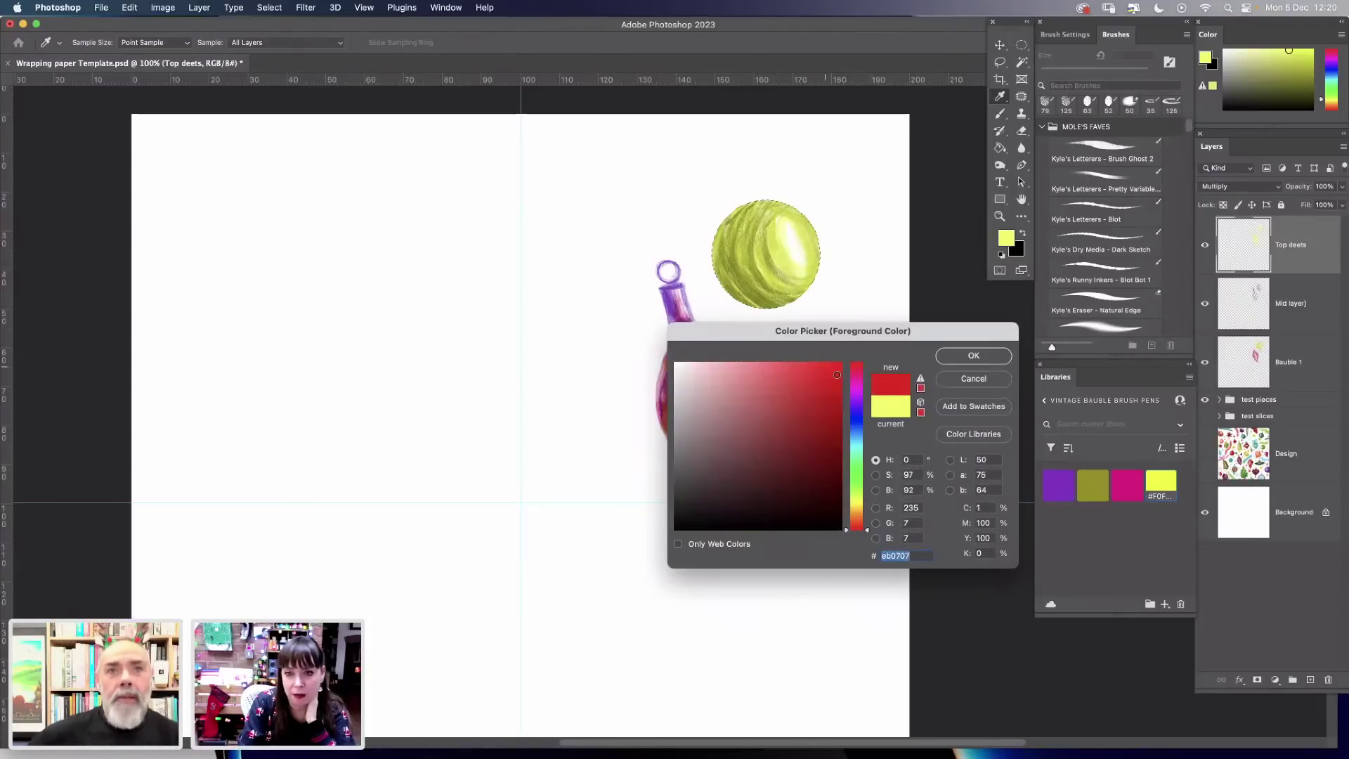
pyautogui.click(959, 363)
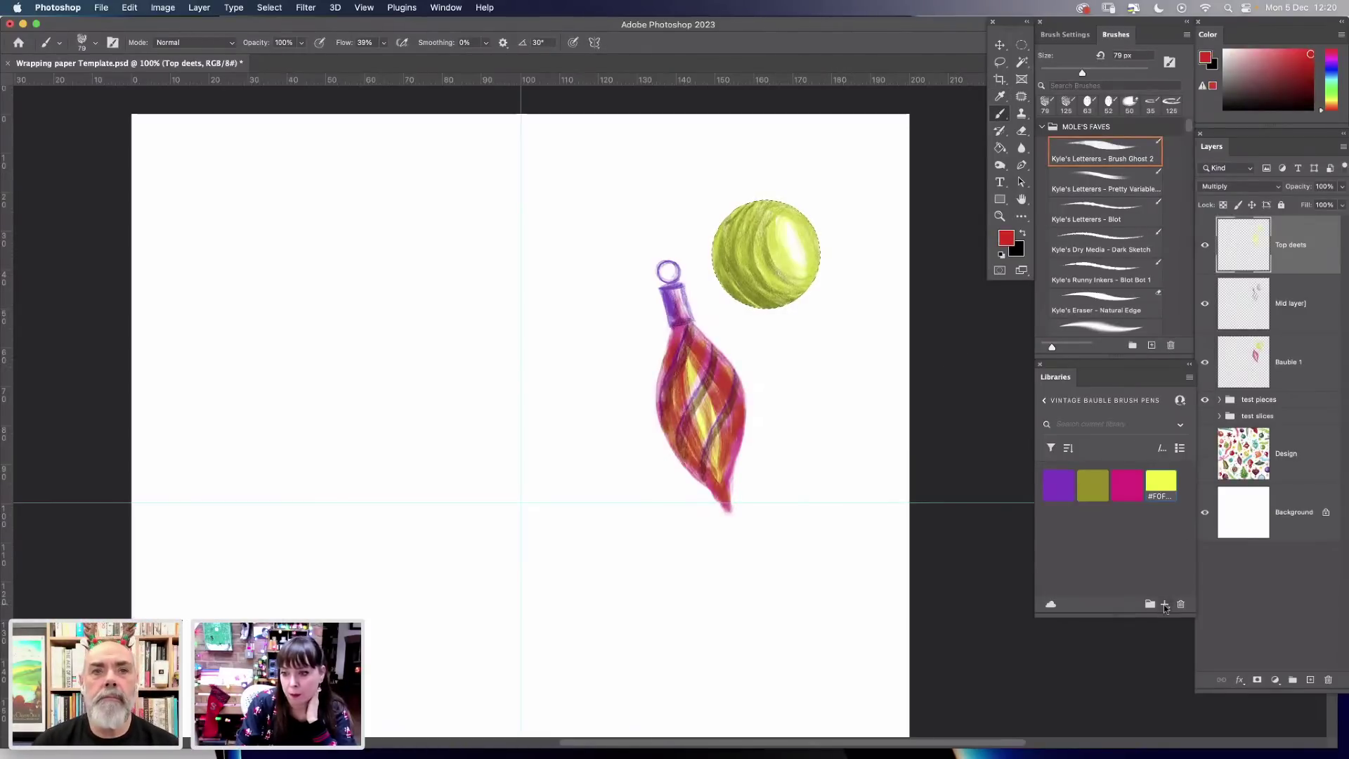
pyautogui.click(1165, 604)
pyautogui.click(1121, 555)
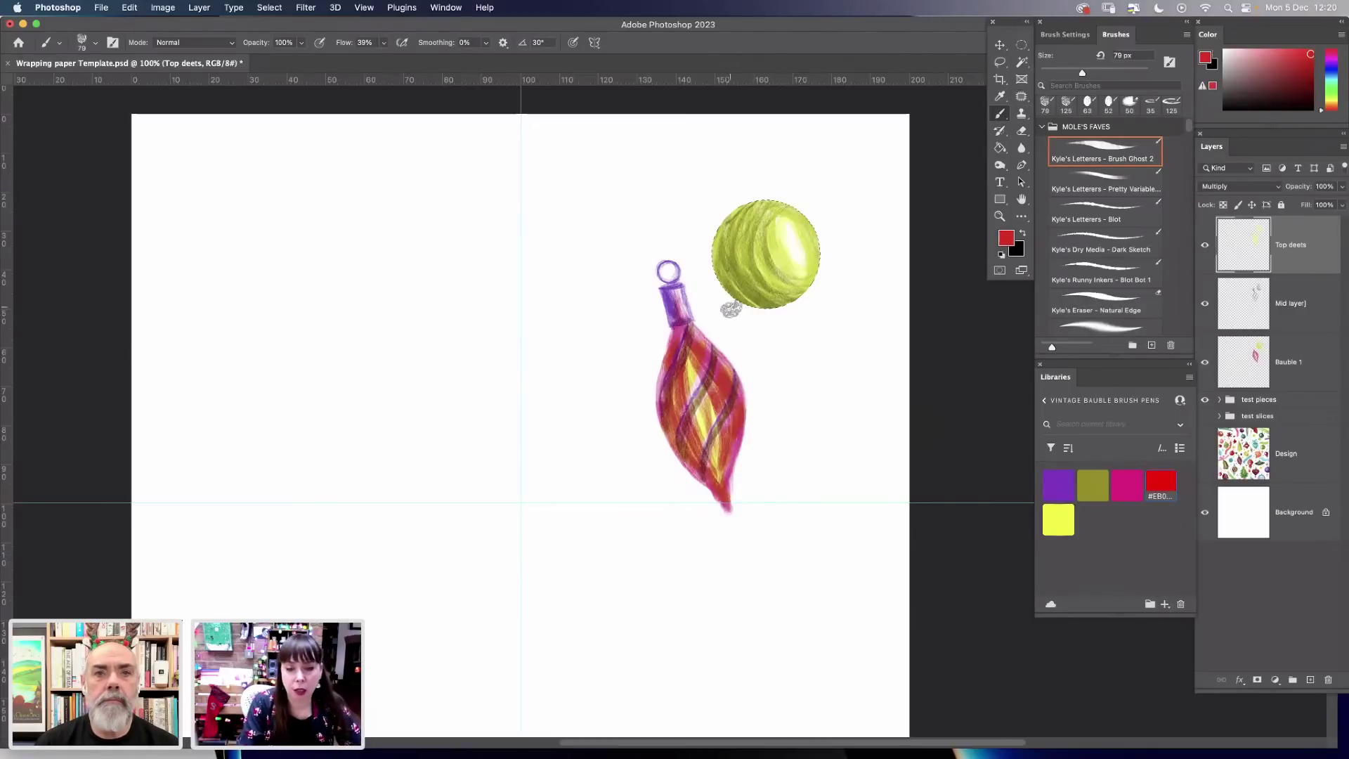
# Switch to the Kyle's Letterers - Pretty Variable -30 brush and set its size to 31 px.
pyautogui.rightClick(712, 293)
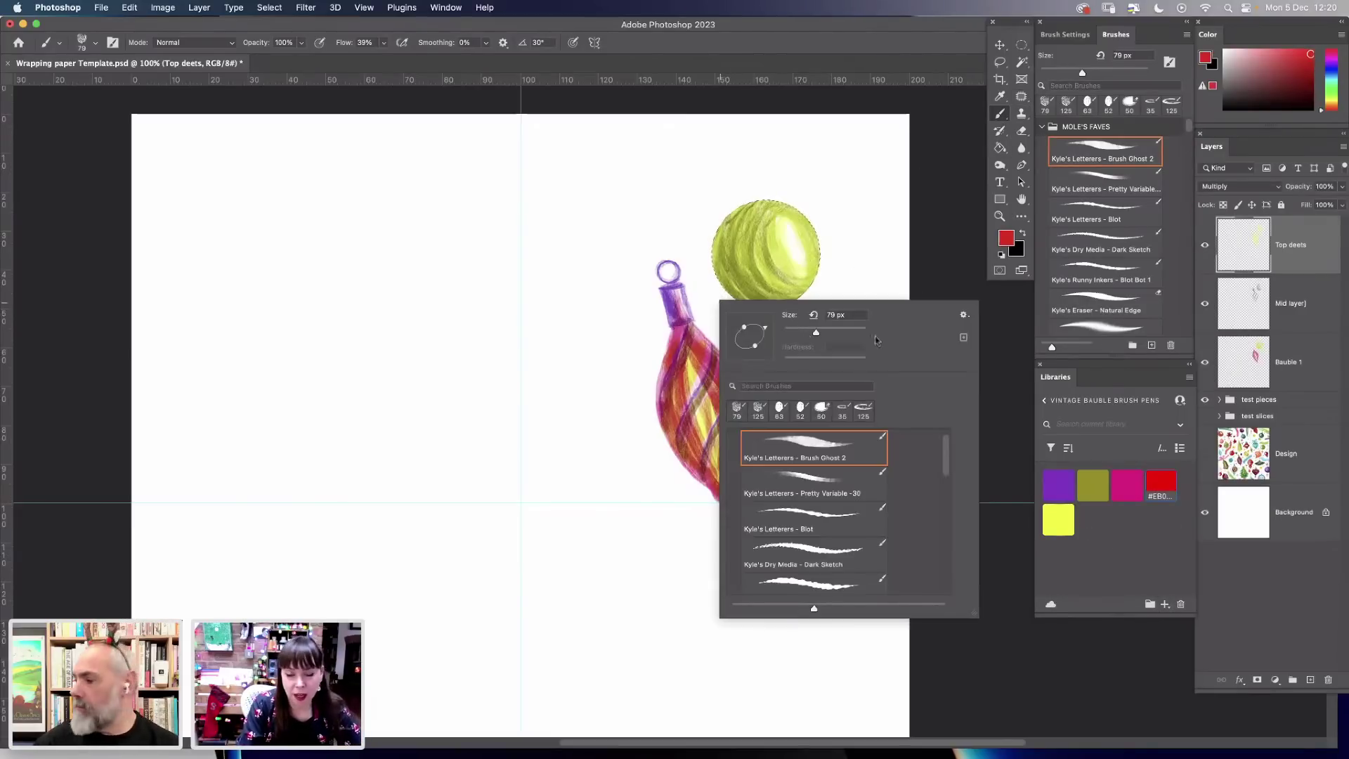
pyautogui.click(869, 281)
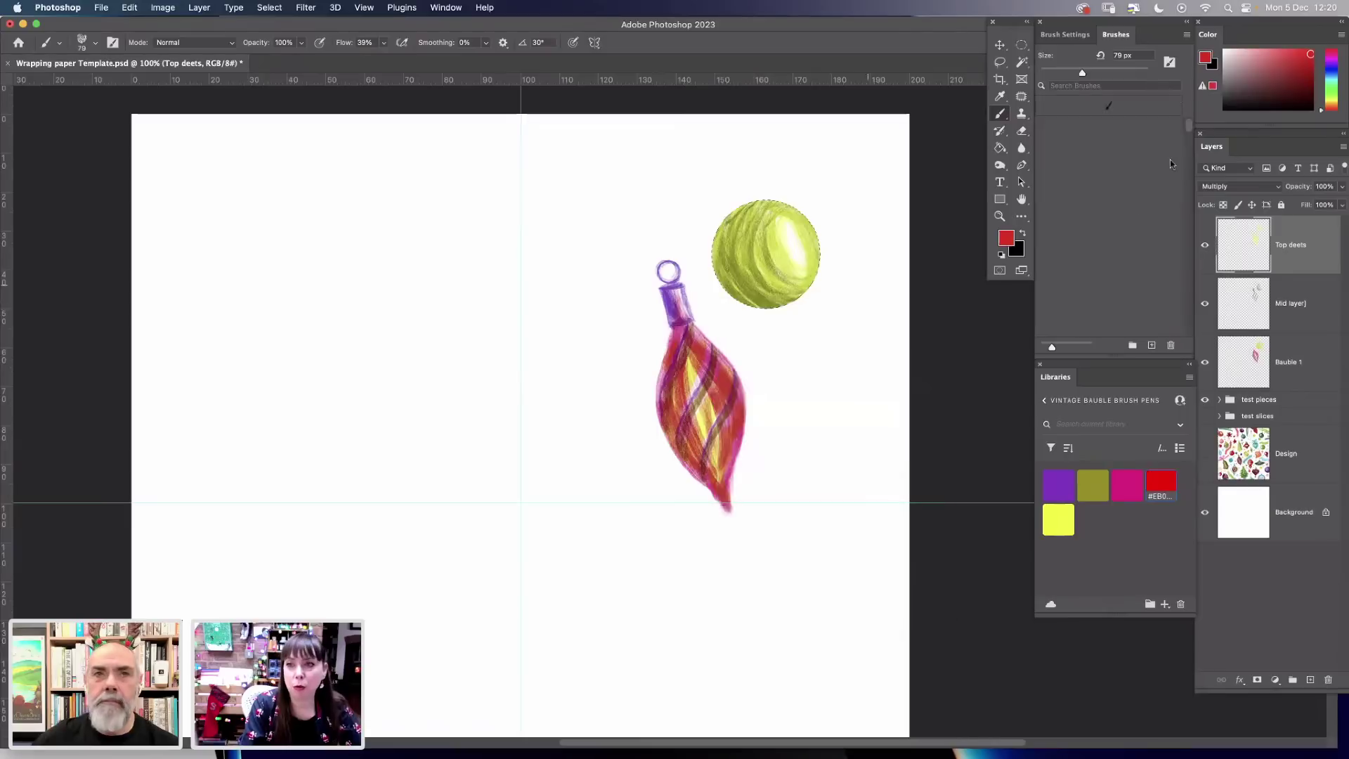
pyautogui.click(1116, 183)
pyautogui.rightClick(751, 215)
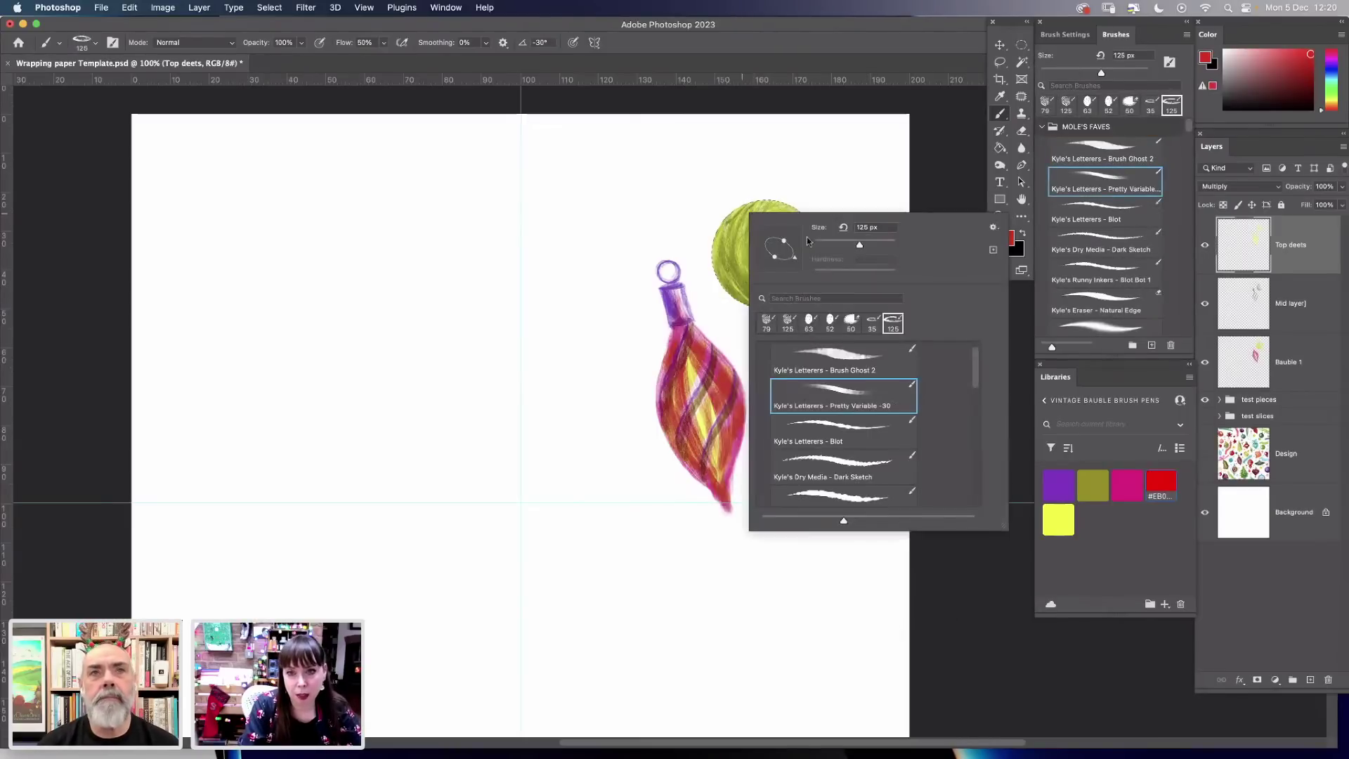
pyautogui.click(826, 242)
pyautogui.click(825, 202)
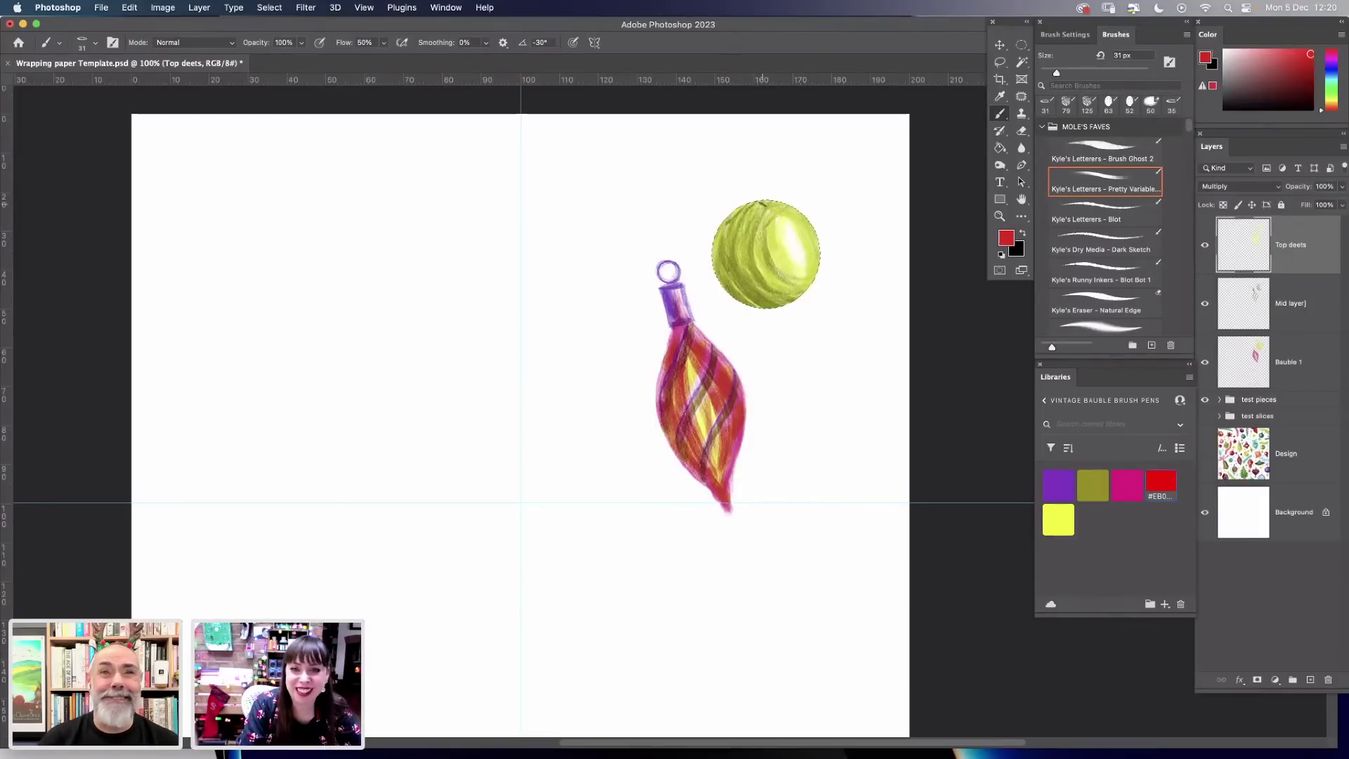
# Paint thin, curved red stripes diagonally across the round bauble on the Top deels layer.
pyautogui.moveTo(740, 201); pyautogui.dragTo(808, 303)
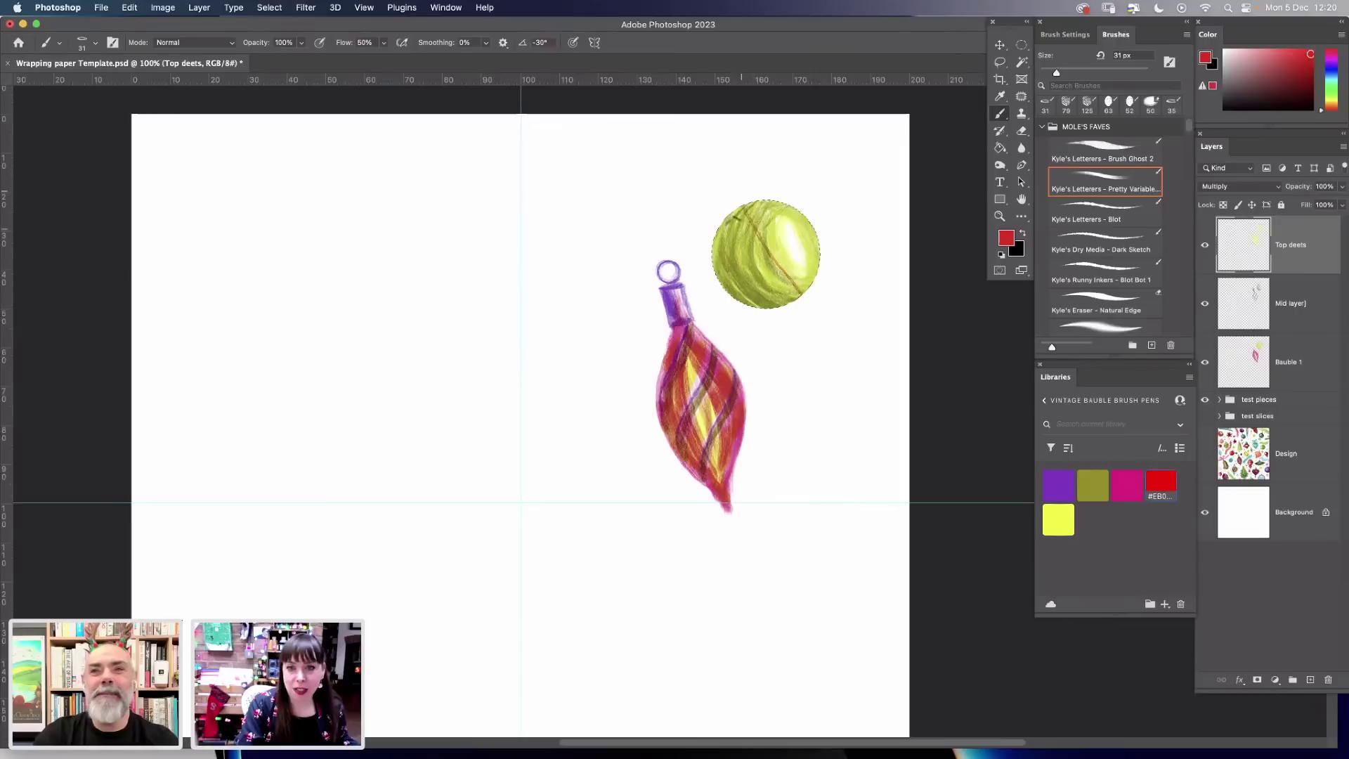
pyautogui.moveTo(738, 238); pyautogui.dragTo(797, 303)
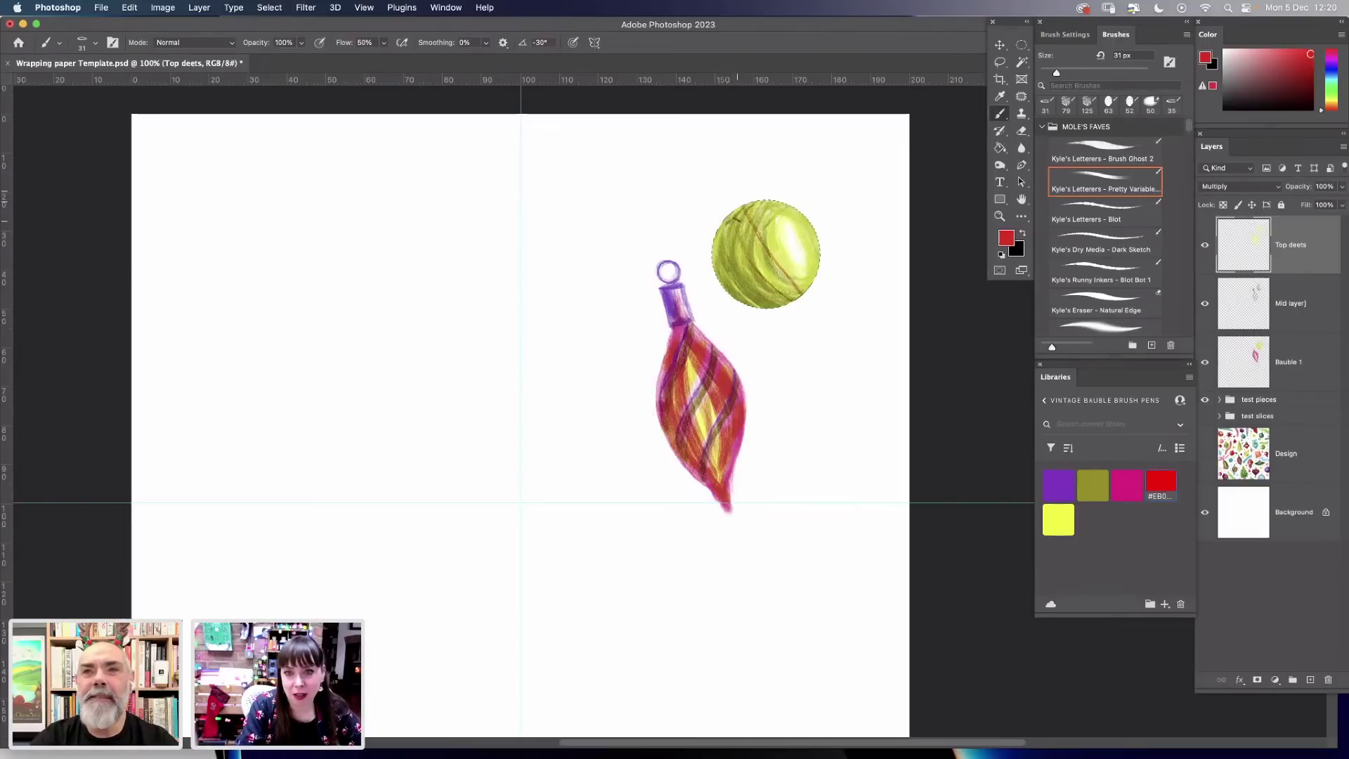
pyautogui.moveTo(721, 221); pyautogui.dragTo(753, 301)
pyautogui.moveTo(780, 225)
pyautogui.mouseDown()
pyautogui.moveTo(799, 252)
pyautogui.moveTo(796, 329)
pyautogui.mouseUp()
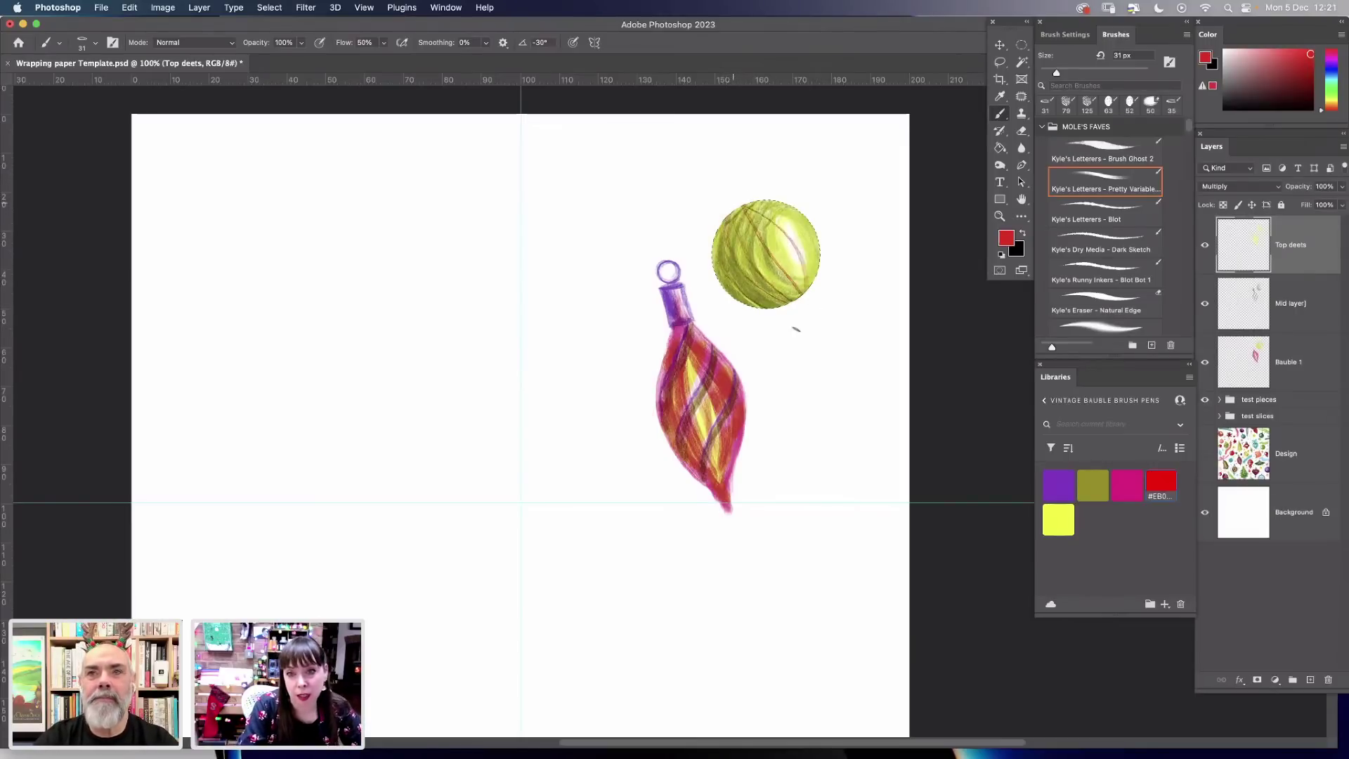
pyautogui.moveTo(779, 219); pyautogui.dragTo(807, 290)
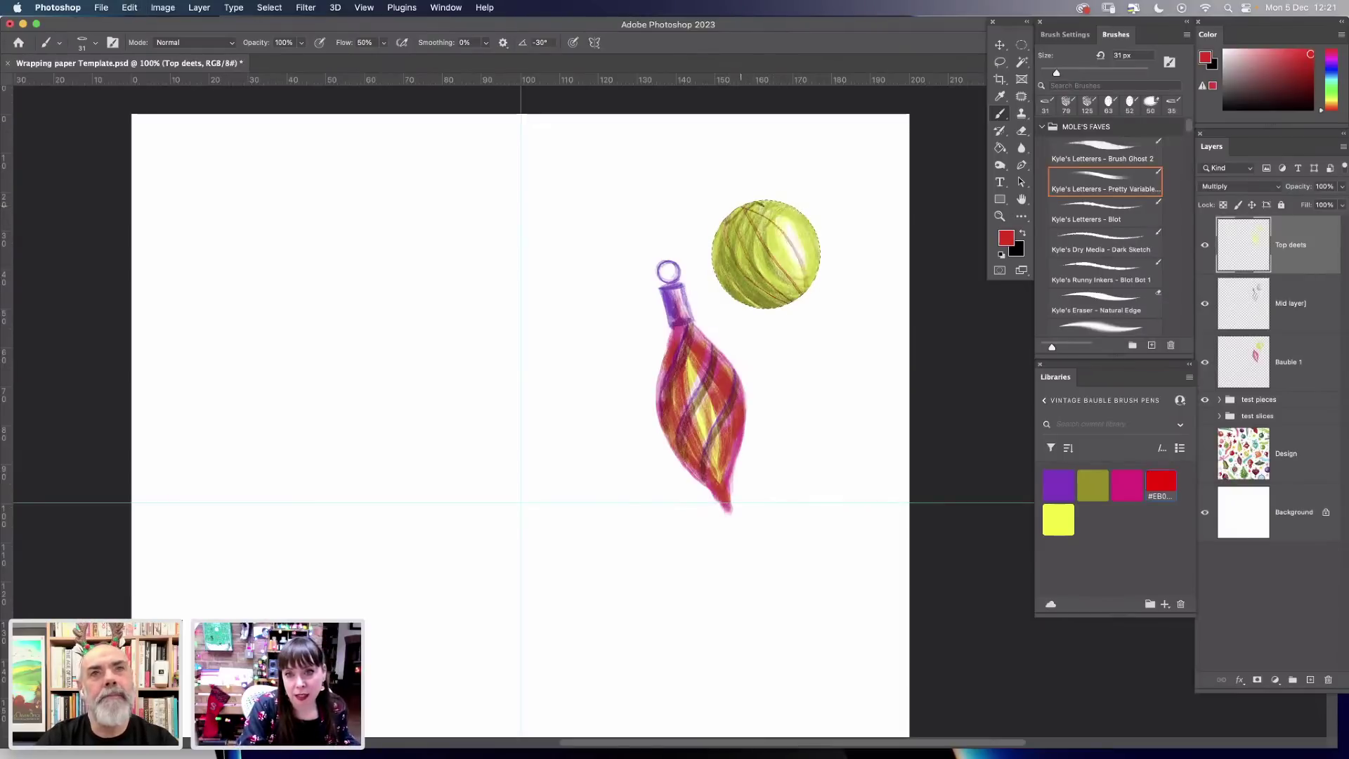
pyautogui.press('super+z')
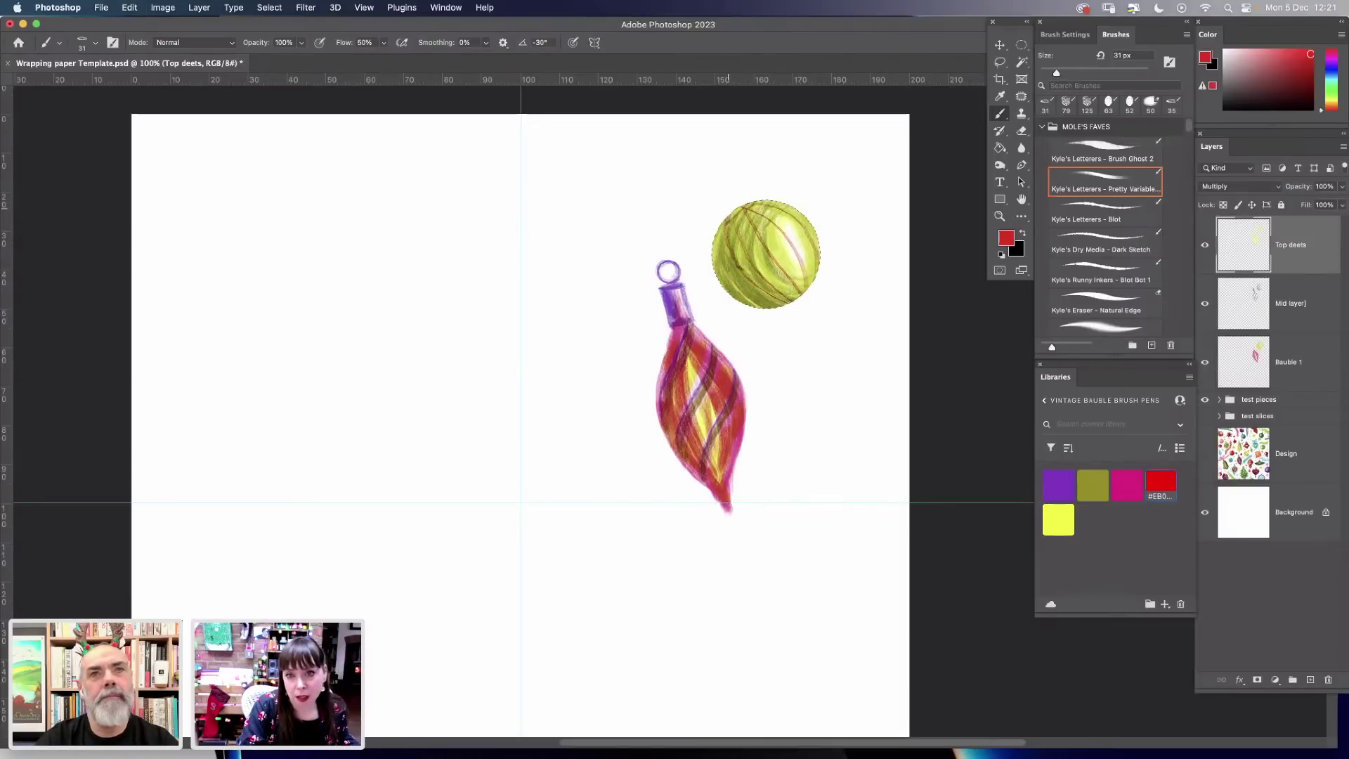
pyautogui.moveTo(726, 268); pyautogui.dragTo(810, 303)
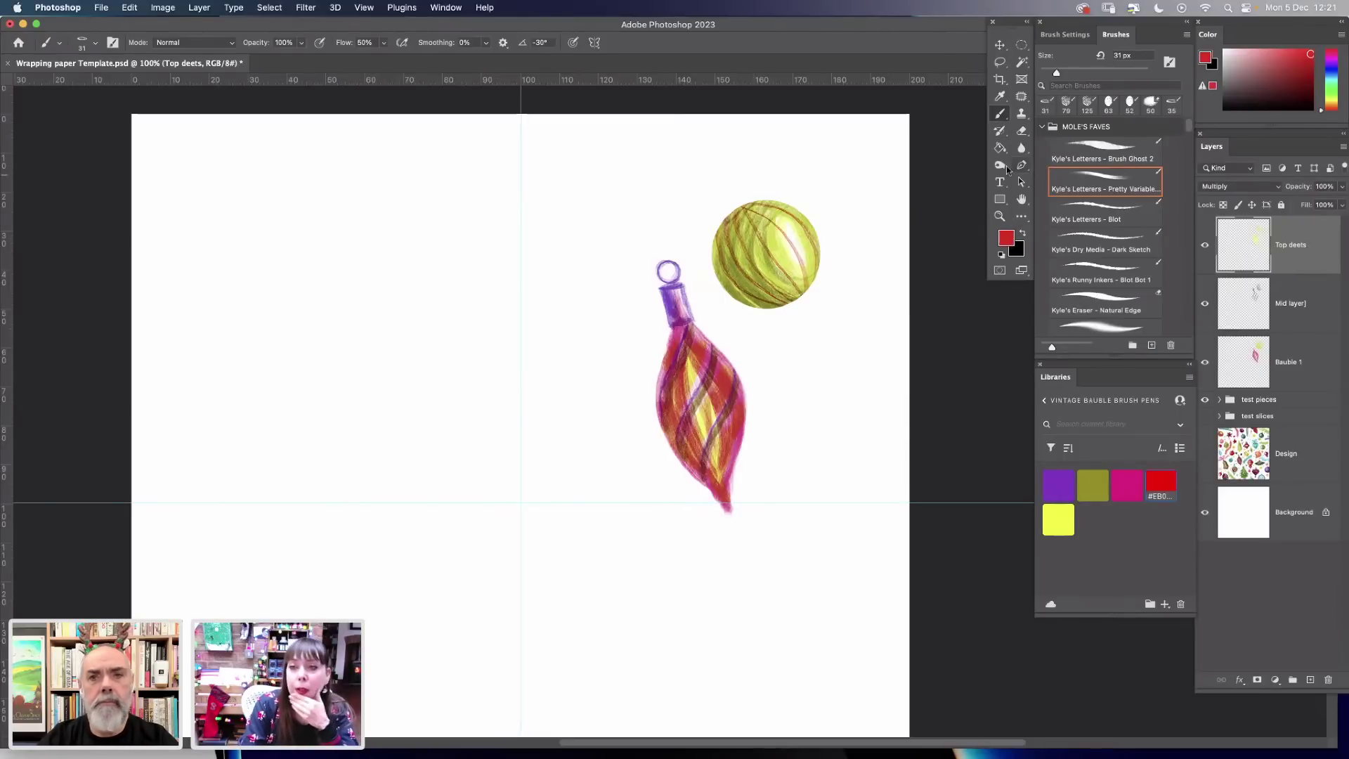
# Paint a small ribbed red cap and a purple hanging ring on top of the round bauble, reducing the brush to 19 px.
pyautogui.click(1005, 238)
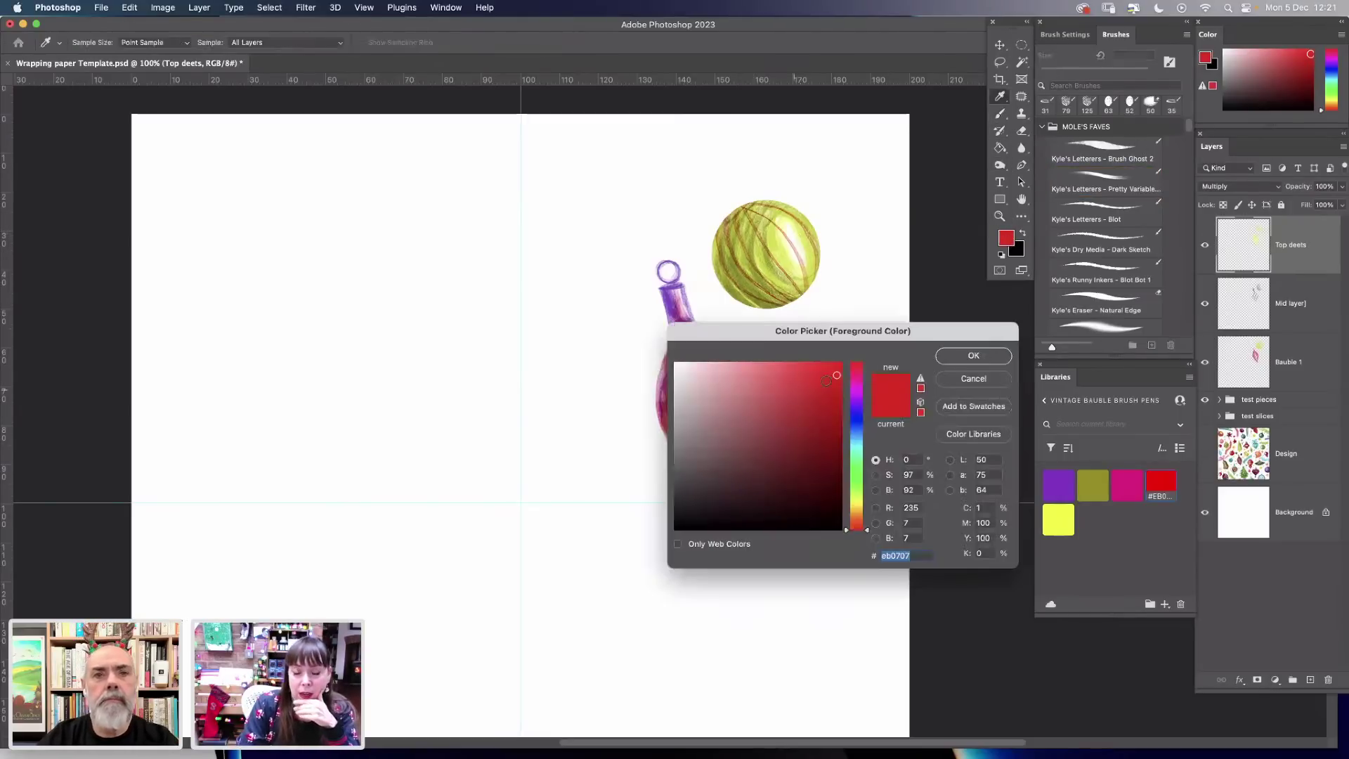
pyautogui.click(974, 356)
pyautogui.press('b')
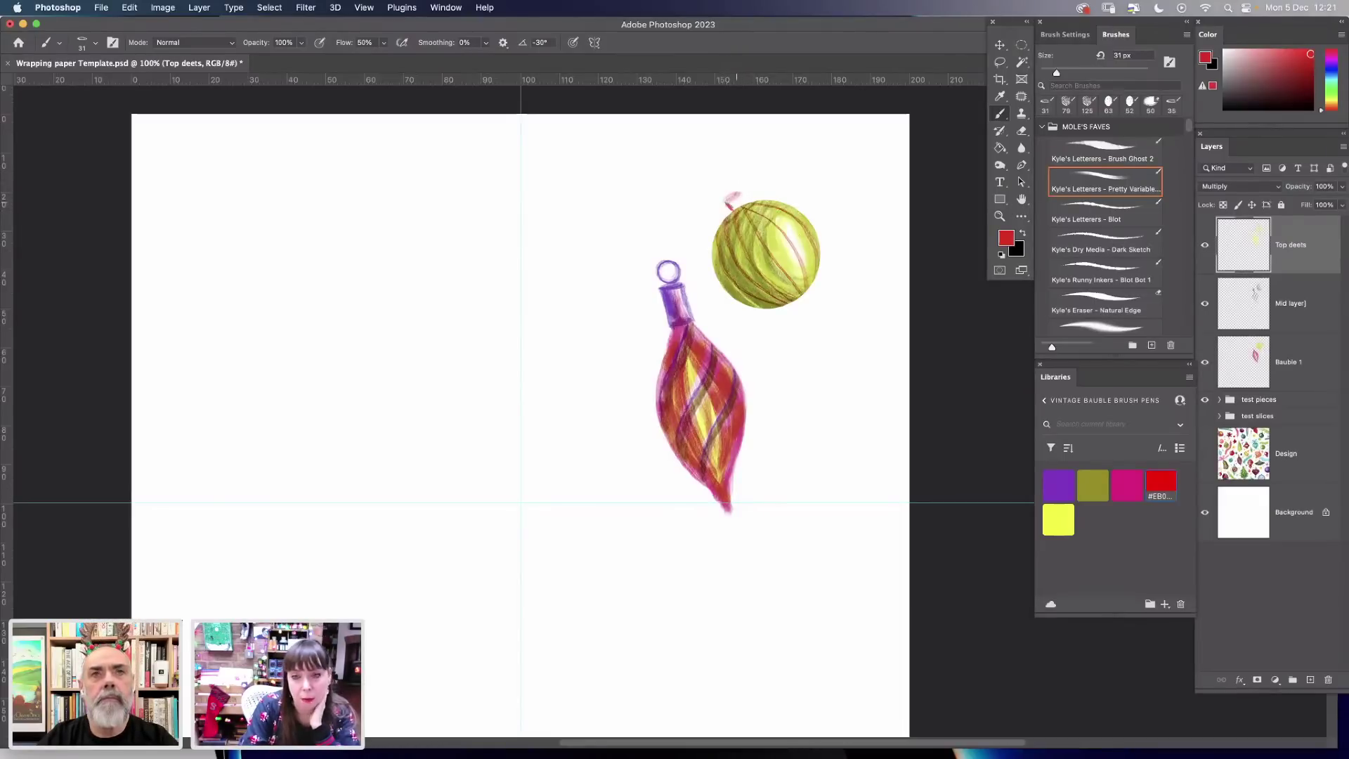
pyautogui.rightClick(769, 253)
pyautogui.moveTo(856, 285); pyautogui.dragTo(846, 285)
pyautogui.press('Return')
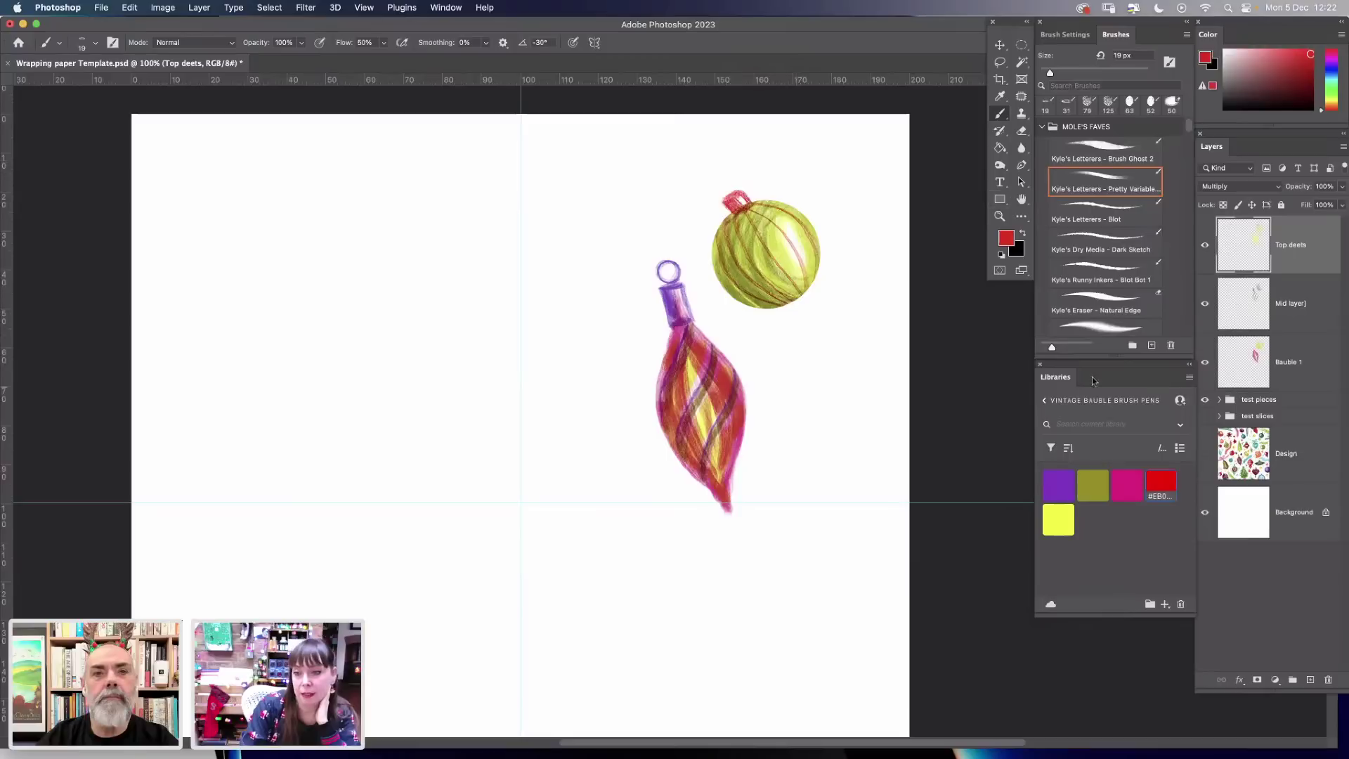
pyautogui.click(1059, 485)
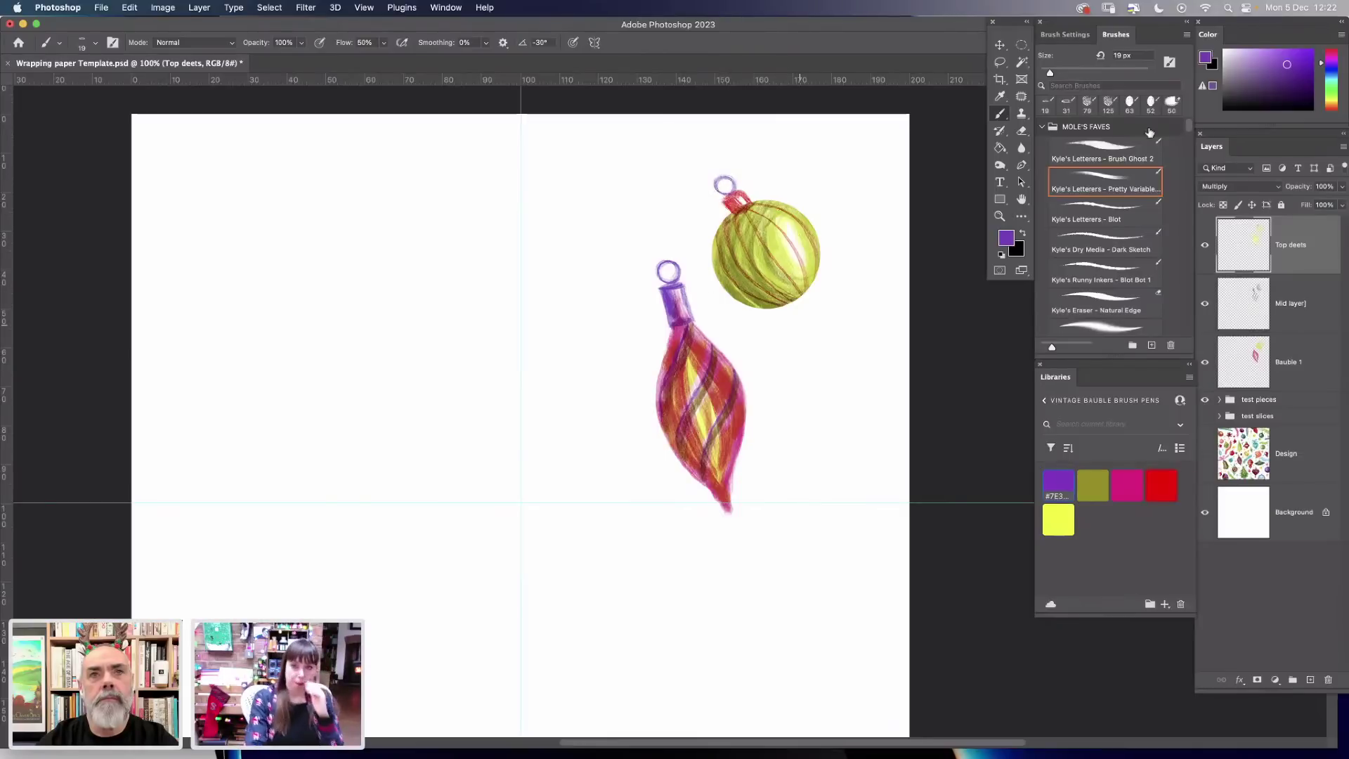
# With Bauble 1 as the active layer, mix a turquoise foreground colour, #1ac3dc, and add it to the Vintage Bauble Brush Pens library.
pyautogui.click(1281, 350)
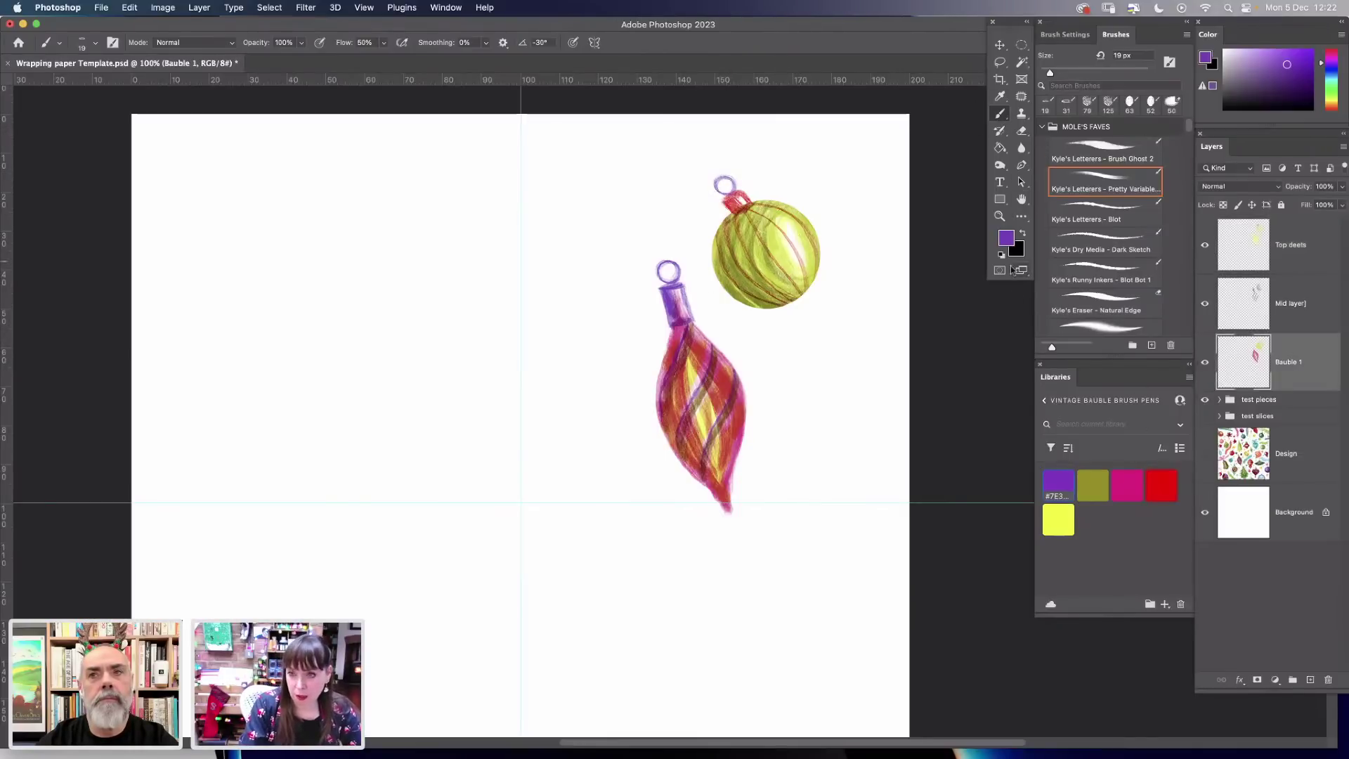
pyautogui.click(1007, 238)
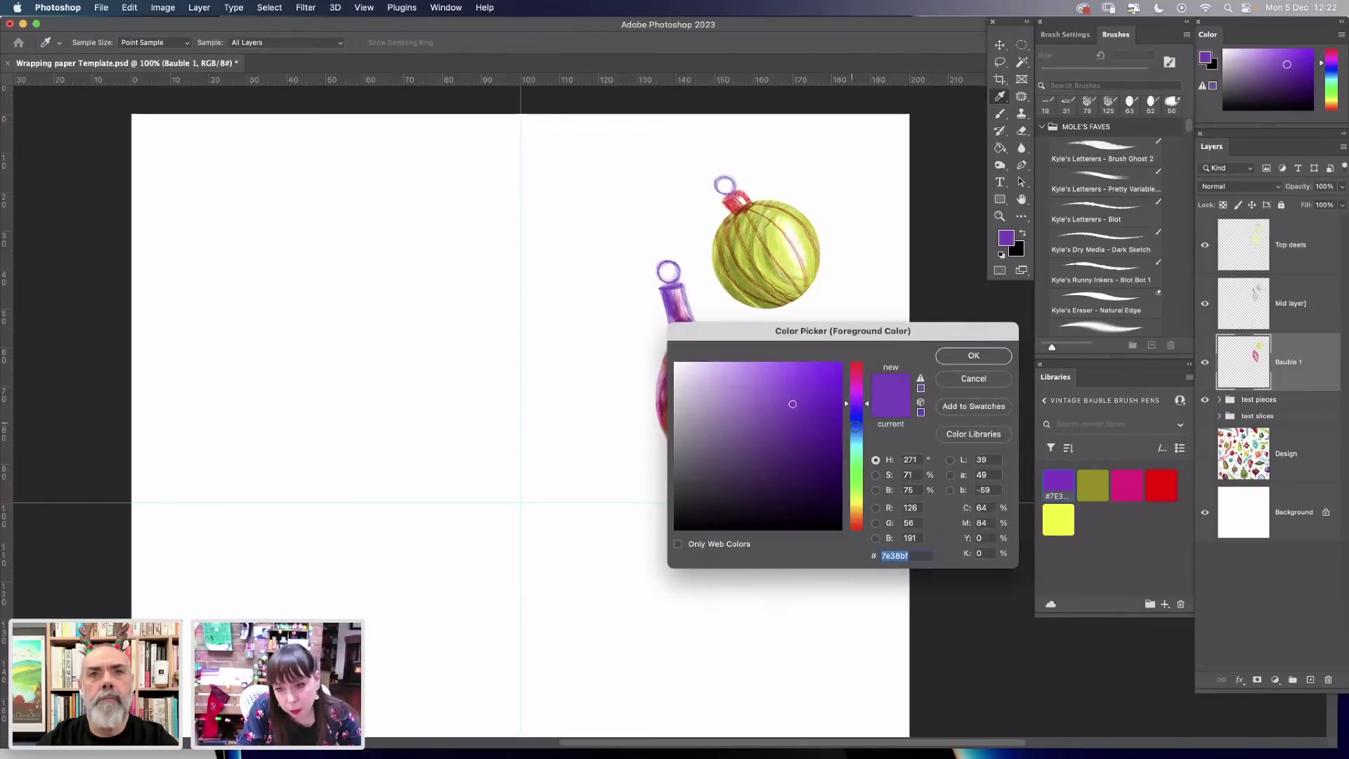
pyautogui.moveTo(847, 403); pyautogui.dragTo(850, 438)
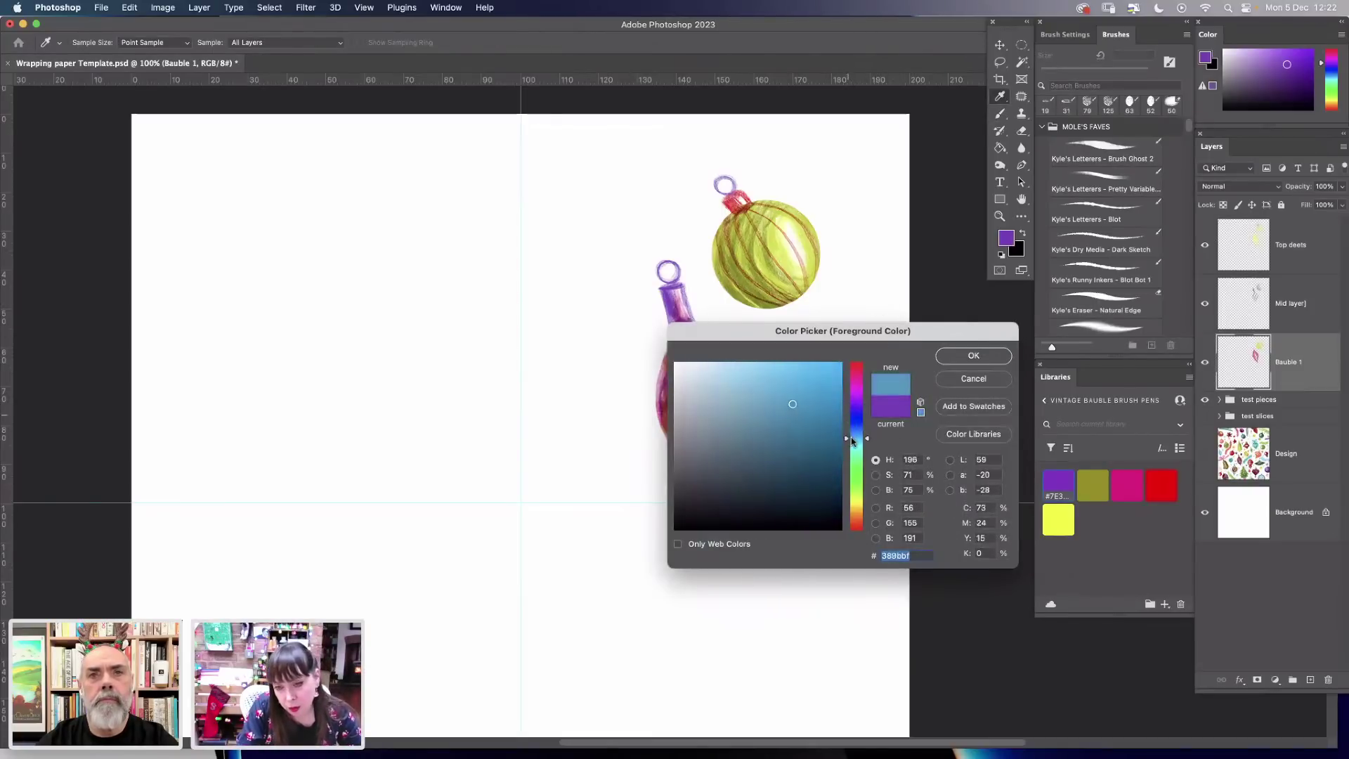
pyautogui.click(821, 387)
pyautogui.click(850, 442)
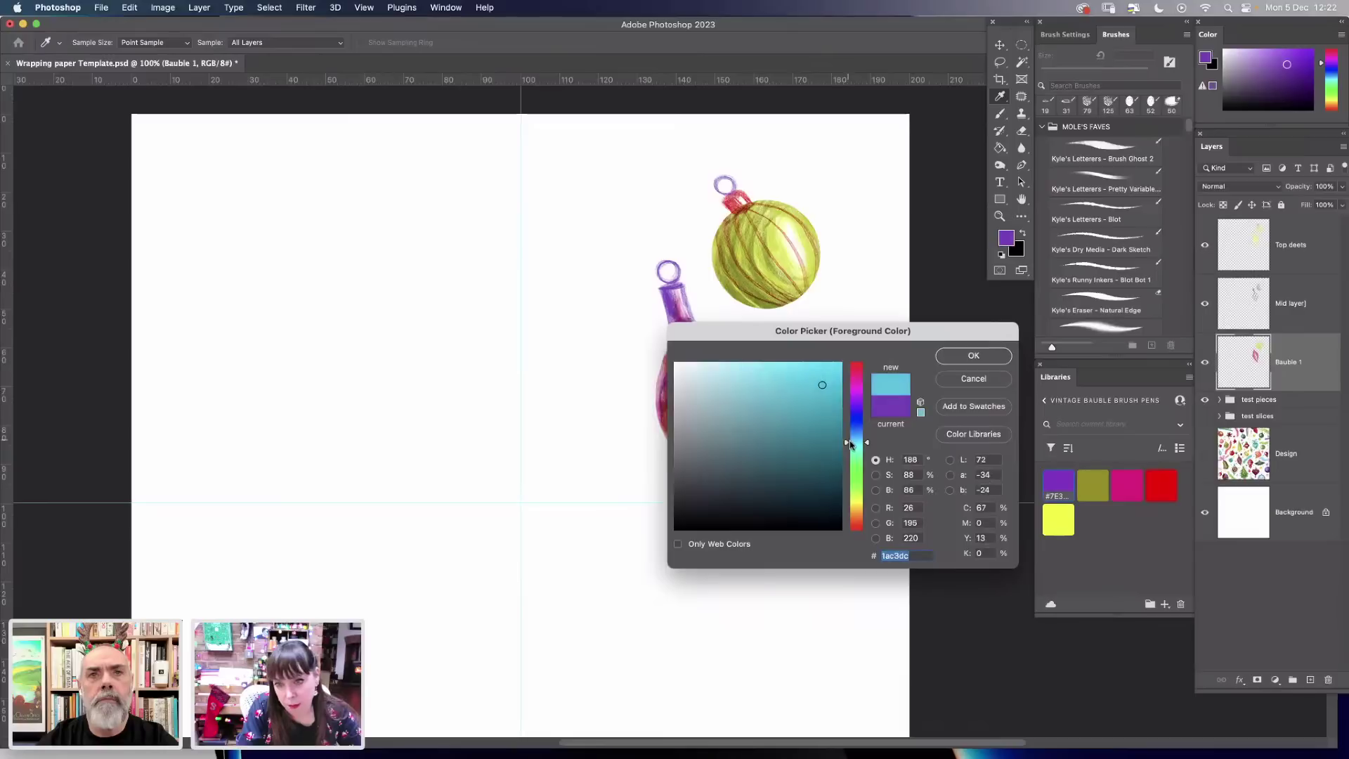
pyautogui.click(987, 359)
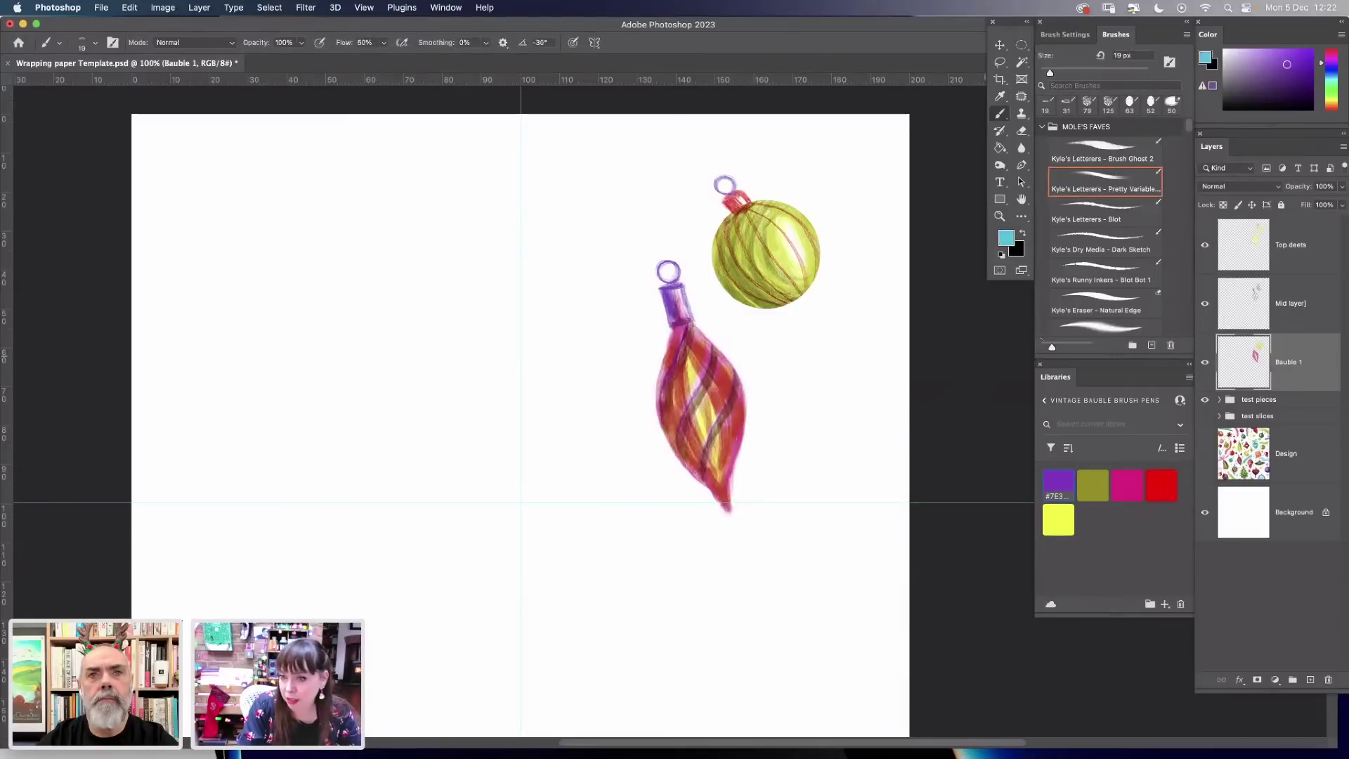
pyautogui.click(1165, 606)
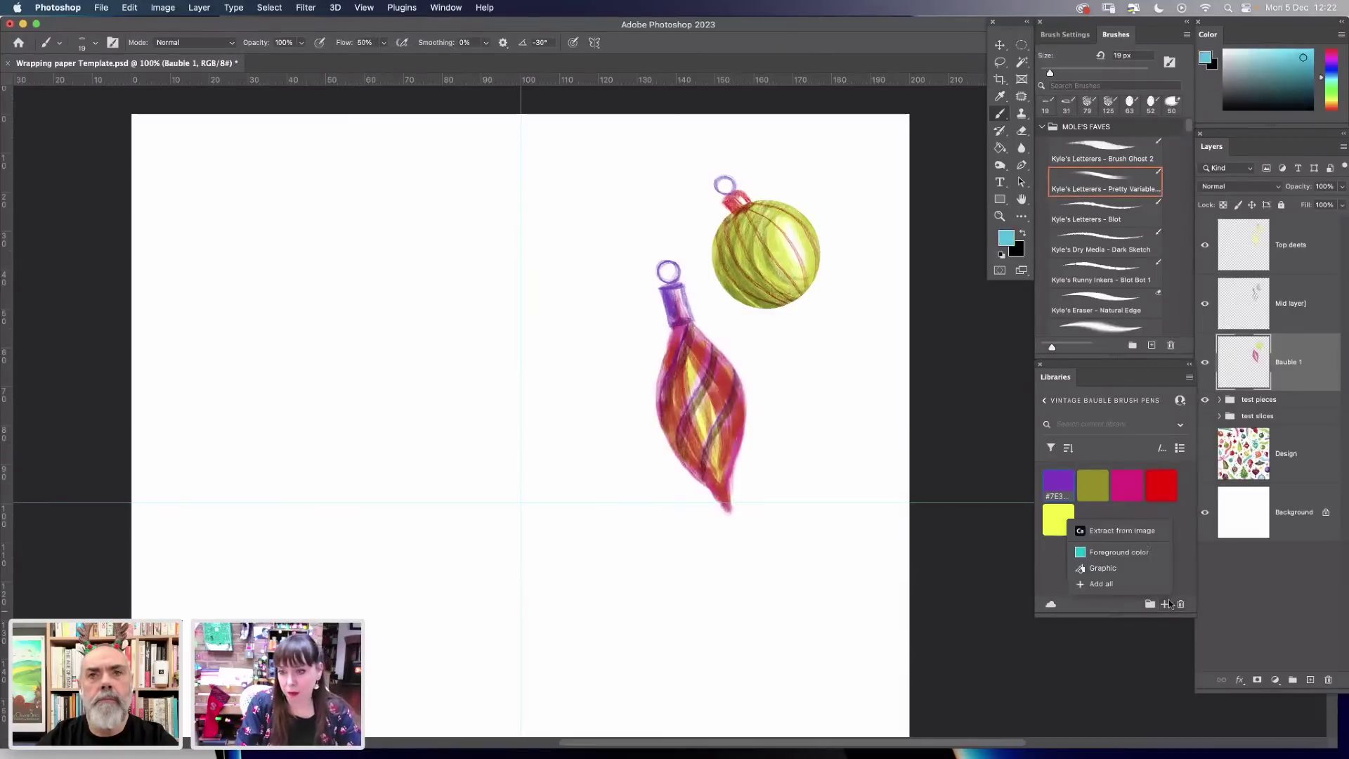
pyautogui.click(1116, 552)
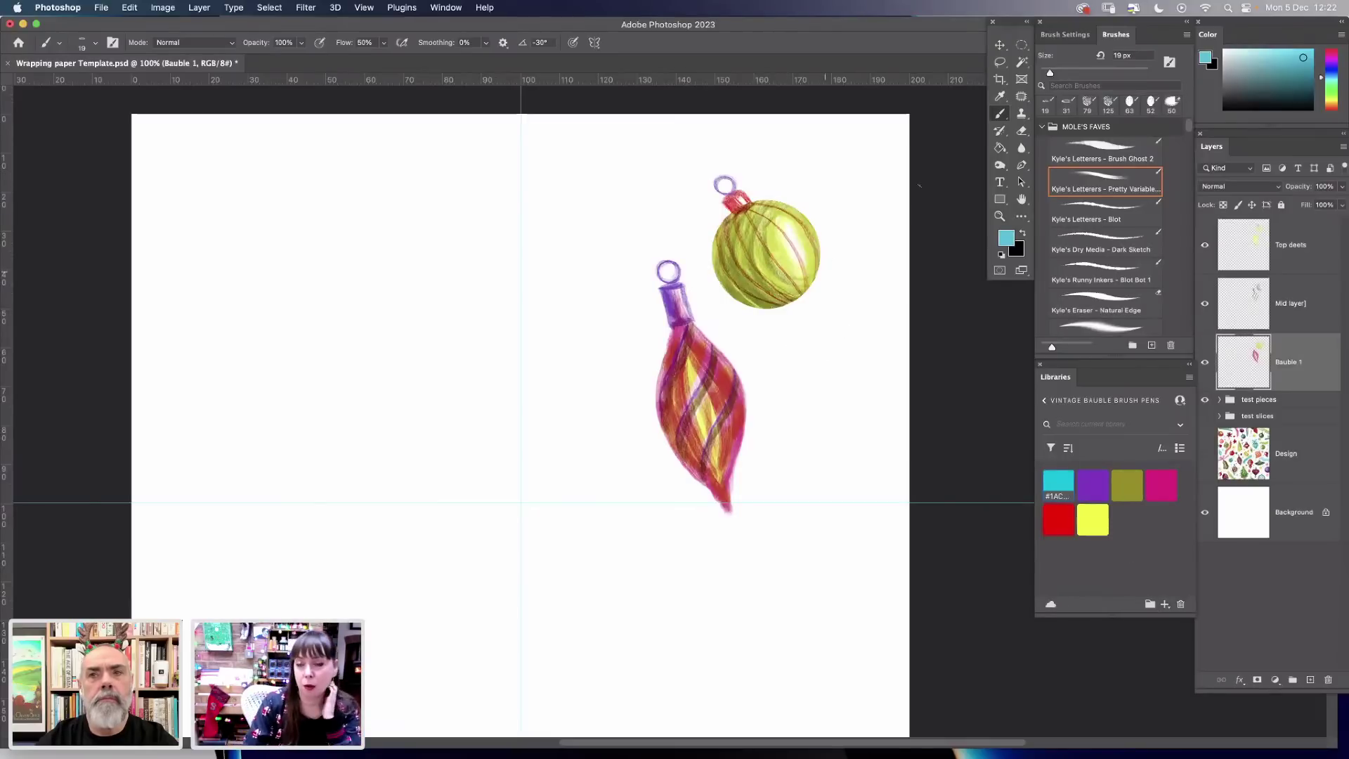
# Make a wide, flat elliptical selection in the empty area below the long red bauble.
pyautogui.click(1022, 45)
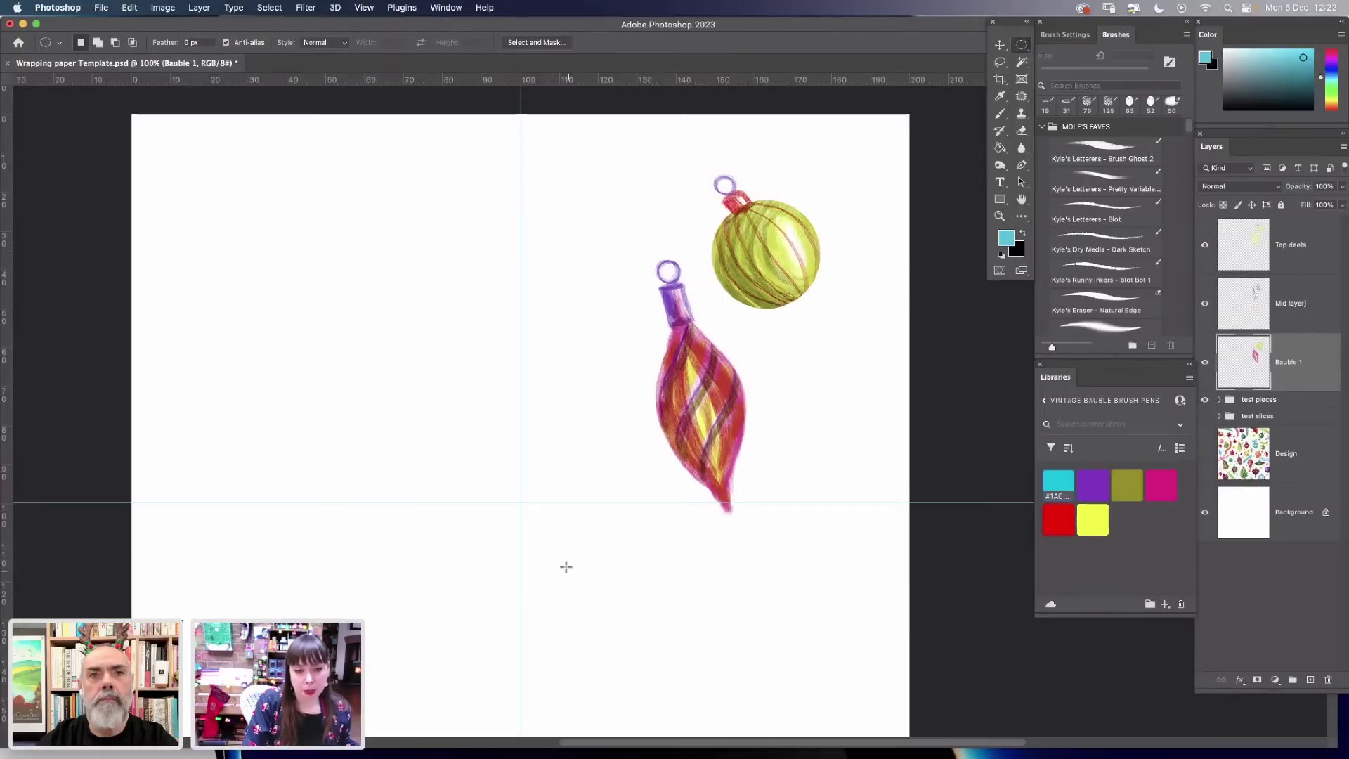
pyautogui.moveTo(561, 565); pyautogui.dragTo(770, 629)
pyautogui.press('super+d')
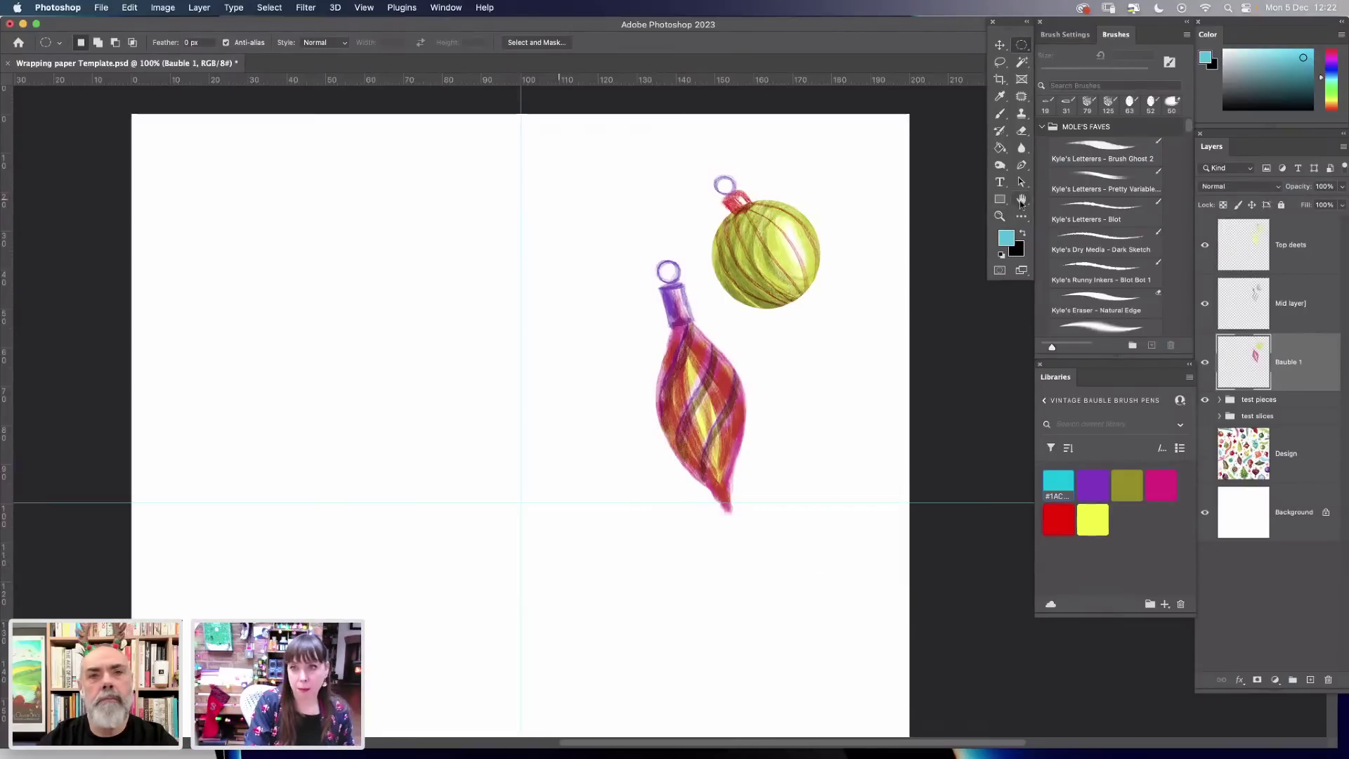
pyautogui.click(1000, 216)
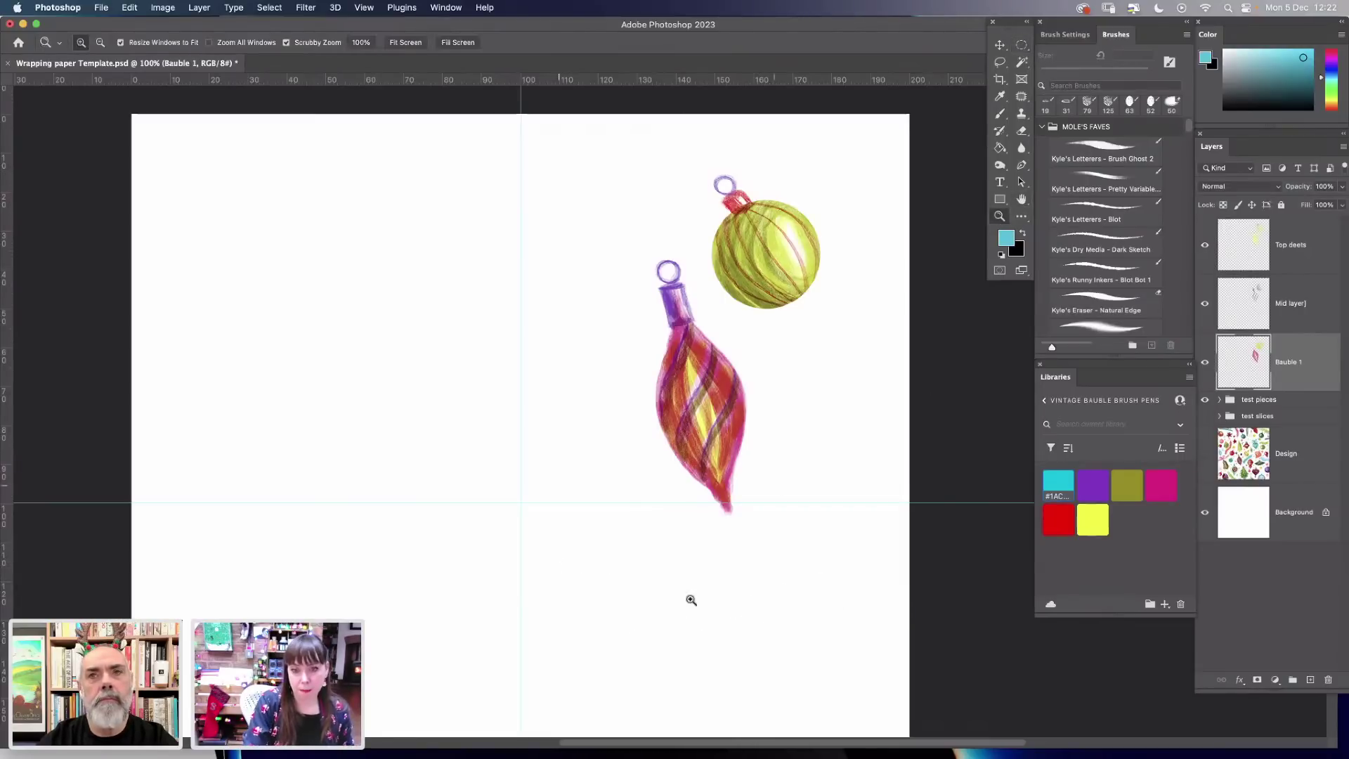
pyautogui.click(626, 623)
# Fill the elliptical selection with horizontal turquoise Brush Ghost 2 strokes at 125 px, leaving white highlights in the upper part.
pyautogui.click(1000, 117)
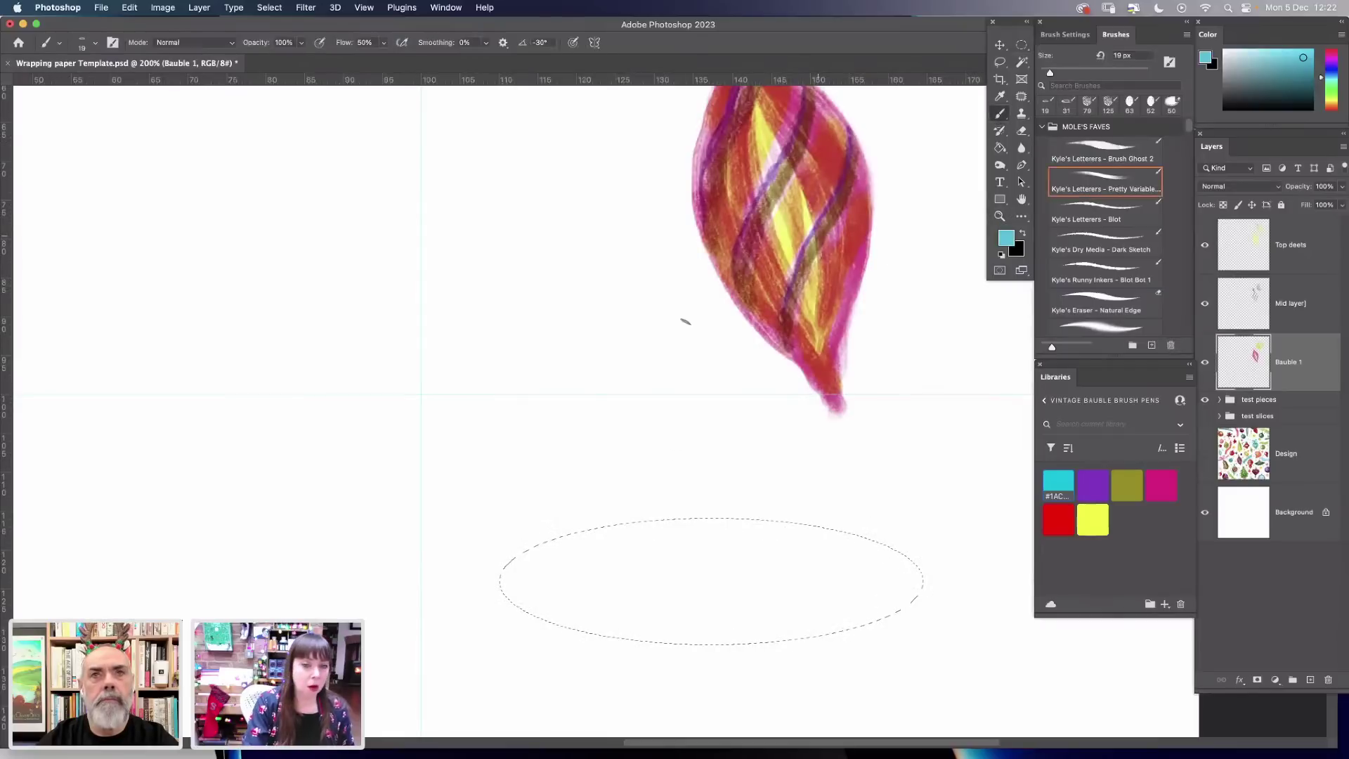
pyautogui.click(1124, 163)
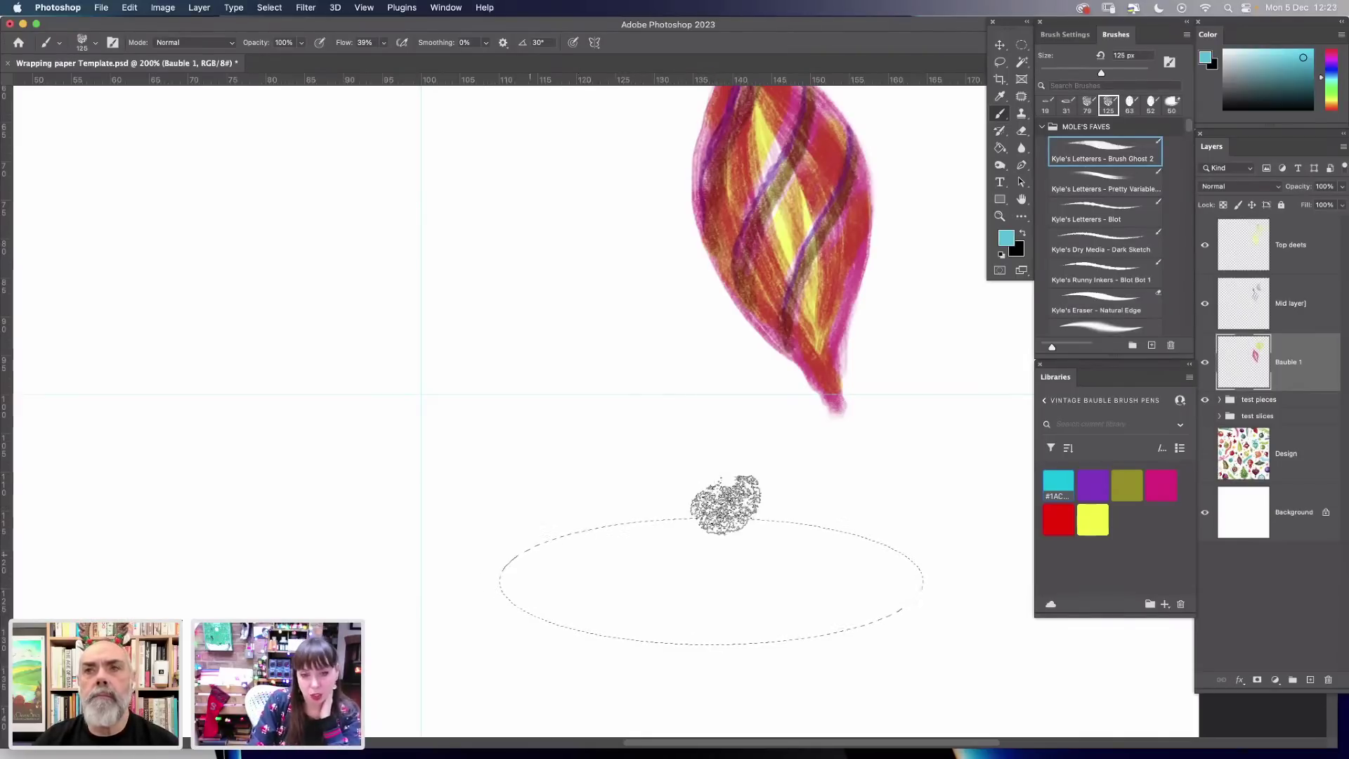
pyautogui.moveTo(478, 573)
pyautogui.mouseDown()
pyautogui.moveTo(984, 549)
pyautogui.moveTo(455, 567)
pyautogui.moveTo(634, 573)
pyautogui.moveTo(891, 552)
pyautogui.moveTo(475, 576)
pyautogui.moveTo(507, 552)
pyautogui.moveTo(931, 550)
pyautogui.moveTo(570, 538)
pyautogui.moveTo(428, 562)
pyautogui.moveTo(649, 599)
pyautogui.moveTo(1010, 549)
pyautogui.moveTo(643, 602)
pyautogui.moveTo(431, 560)
pyautogui.moveTo(639, 630)
pyautogui.moveTo(1026, 557)
pyautogui.moveTo(675, 603)
pyautogui.moveTo(543, 605)
pyautogui.moveTo(877, 598)
pyautogui.moveTo(693, 619)
pyautogui.moveTo(768, 640)
pyautogui.moveTo(917, 615)
pyautogui.moveTo(605, 641)
pyautogui.moveTo(878, 615)
pyautogui.moveTo(454, 624)
pyautogui.moveTo(669, 531)
pyautogui.moveTo(561, 560)
pyautogui.moveTo(789, 520)
pyautogui.moveTo(900, 536)
pyautogui.moveTo(431, 558)
pyautogui.moveTo(562, 629)
pyautogui.moveTo(476, 581)
pyautogui.mouseUp()
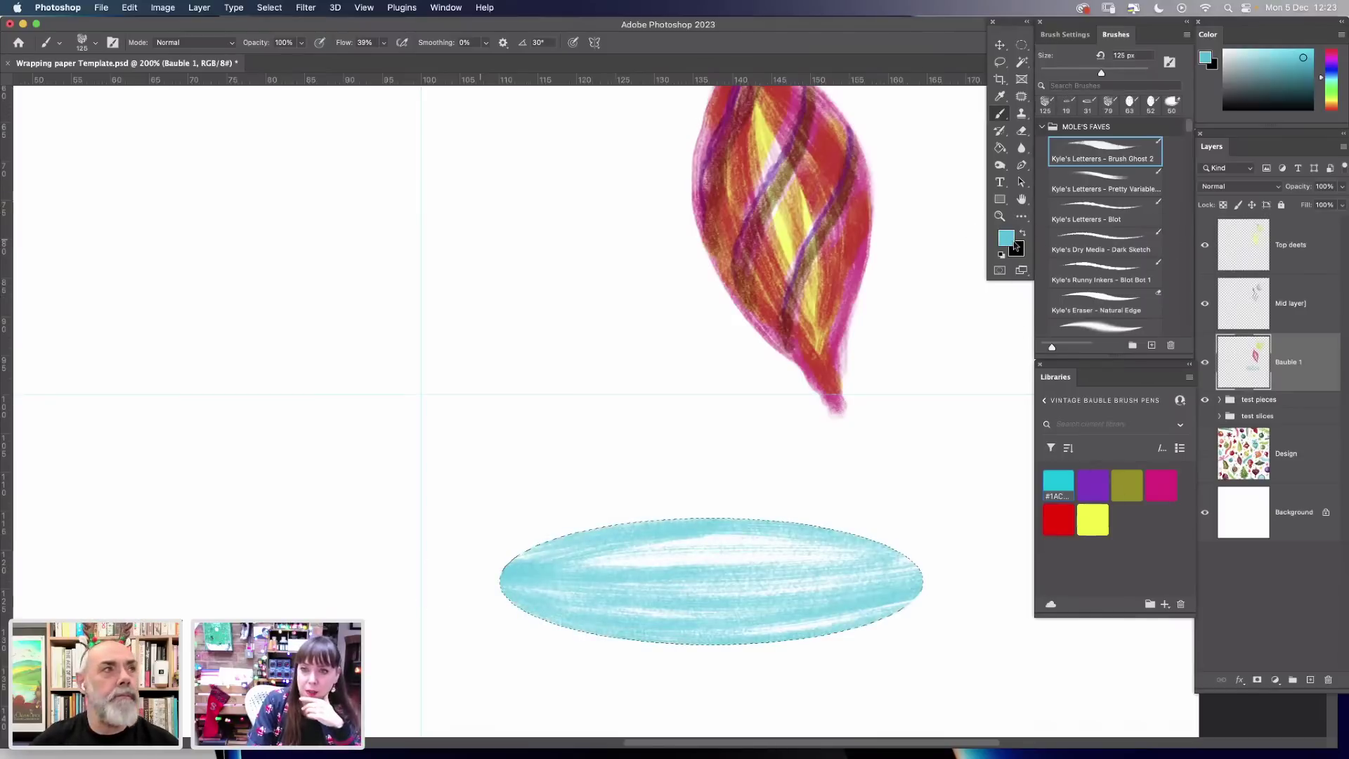
# Mix a darker teal foreground colour and add it to the Vintage Bauble Brush Pens library.
pyautogui.click(1010, 246)
pyautogui.click(815, 417)
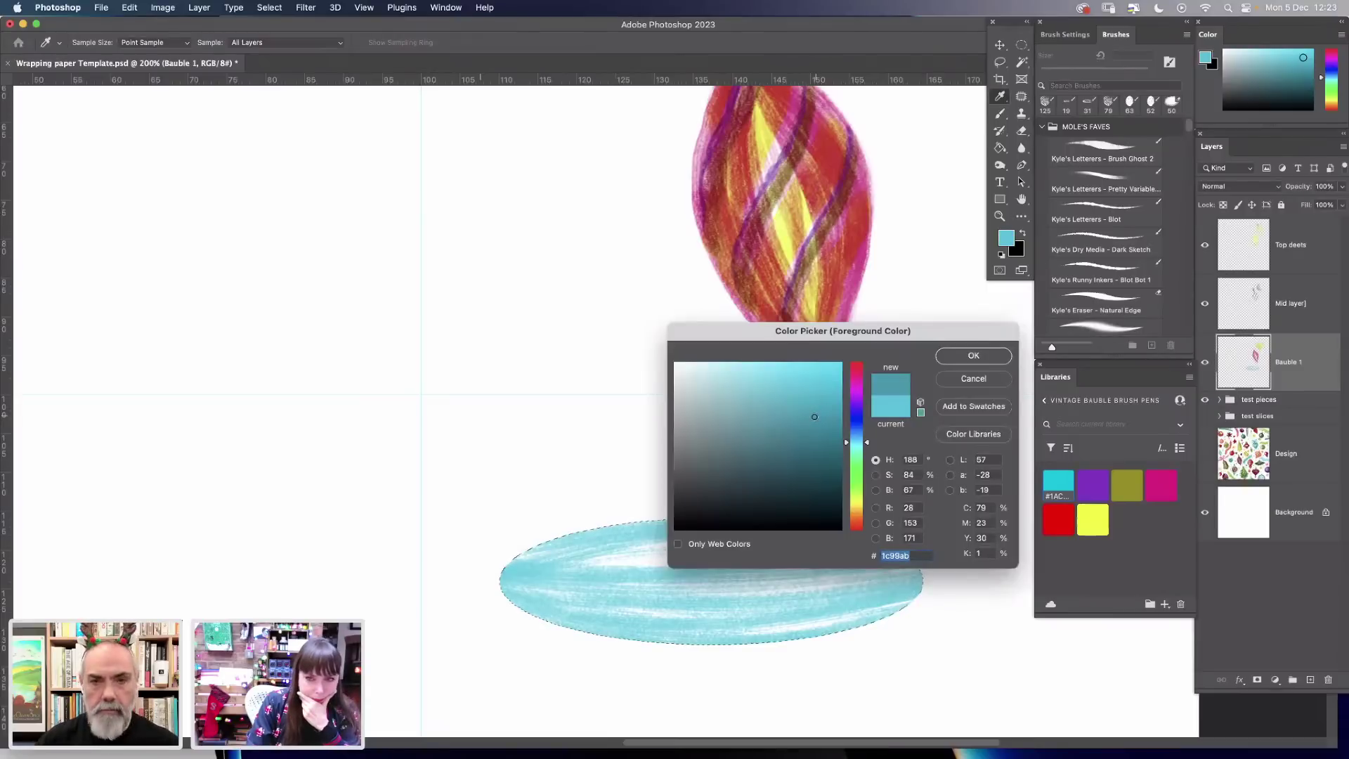
pyautogui.click(972, 356)
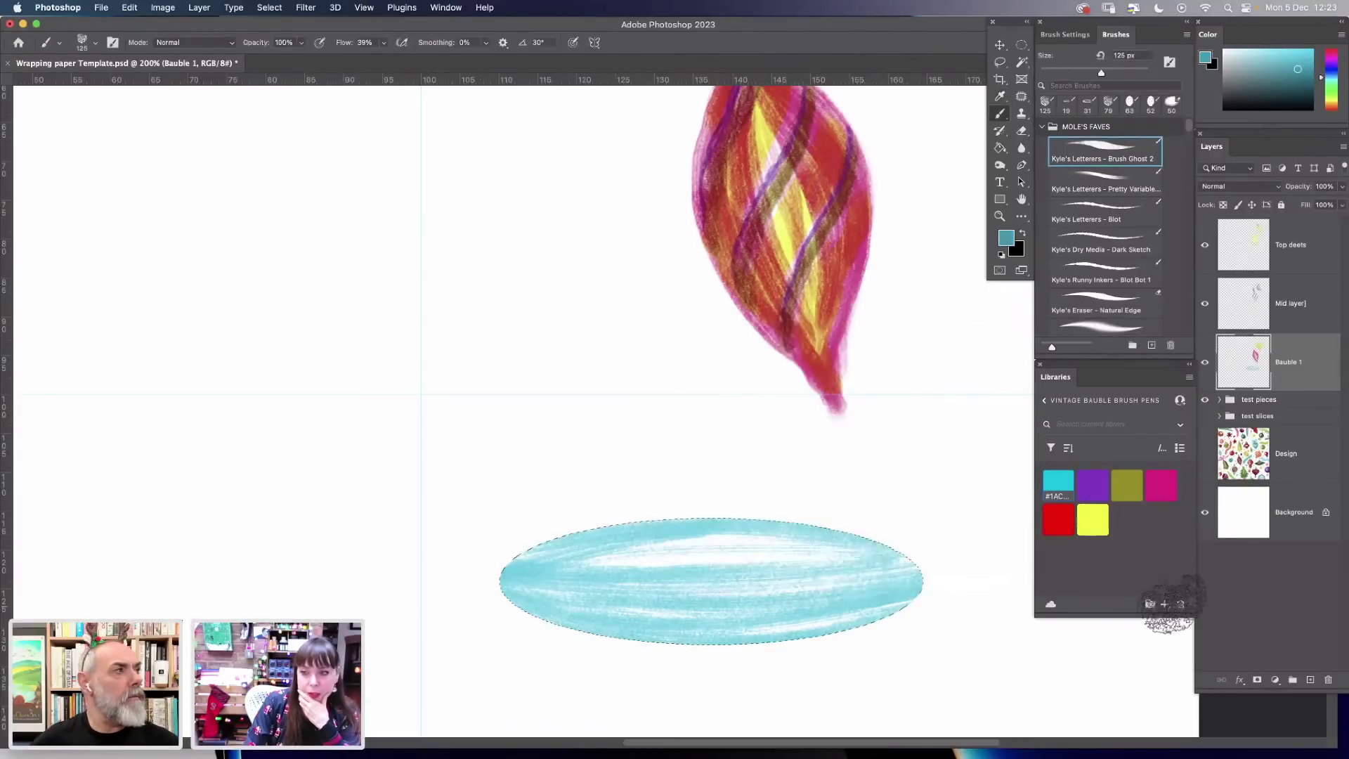
pyautogui.click(1170, 609)
pyautogui.click(1140, 562)
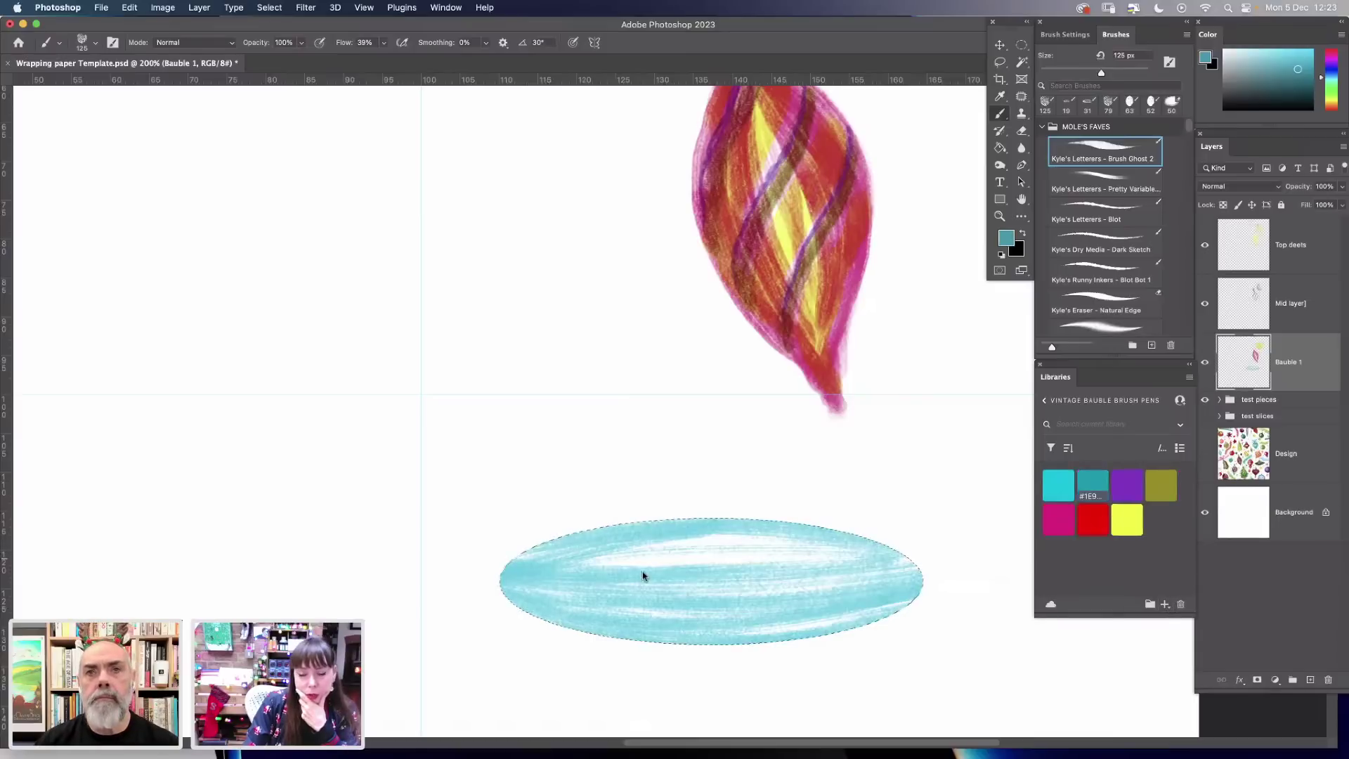
# Shade the lower half and edges of the turquoise ellipse with curved teal strokes, keeping the central highlight clear.
pyautogui.moveTo(467, 572); pyautogui.dragTo(651, 613)
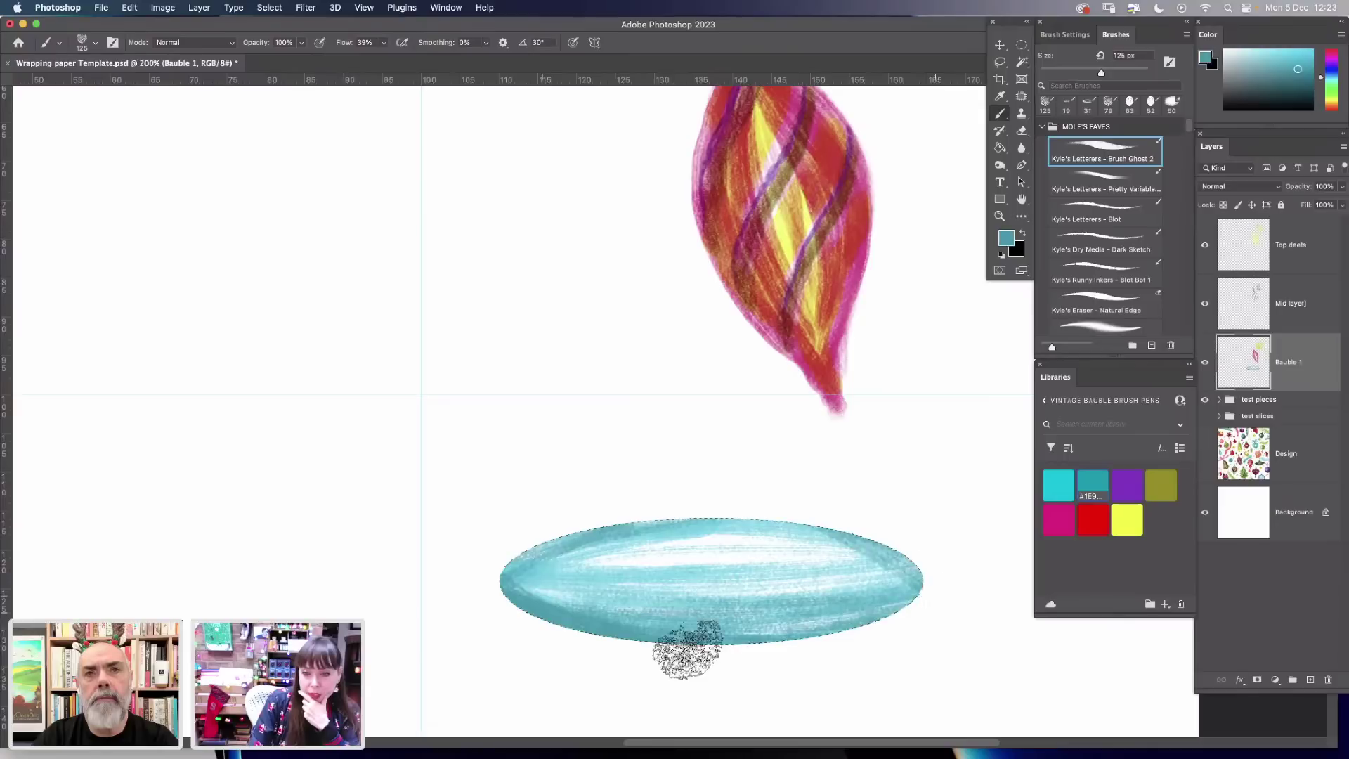
pyautogui.moveTo(688, 649); pyautogui.dragTo(1024, 558)
pyautogui.moveTo(536, 572); pyautogui.dragTo(1008, 552)
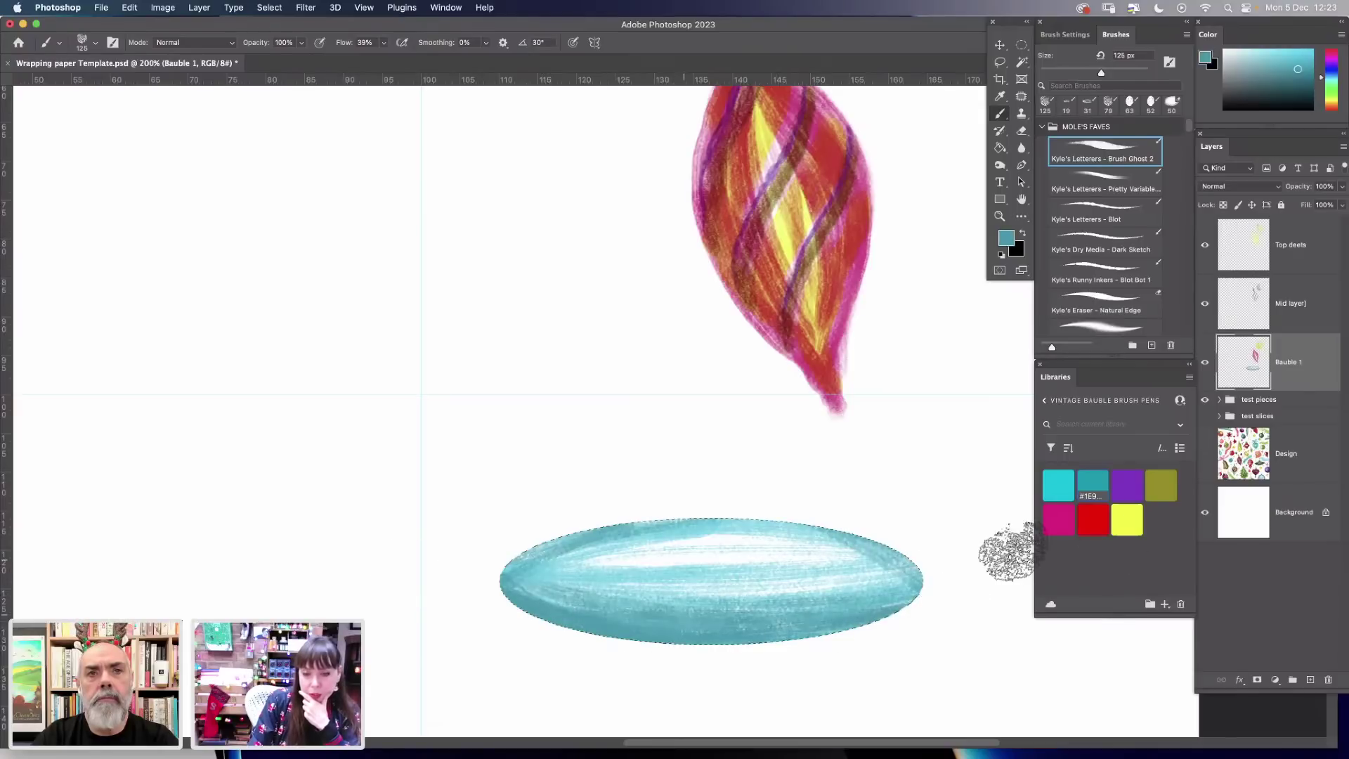
# Select the Top deets layer, mix a bright lime green foreground colour and add it to the Vintage Bauble Brush Pens library.
pyautogui.click(1298, 263)
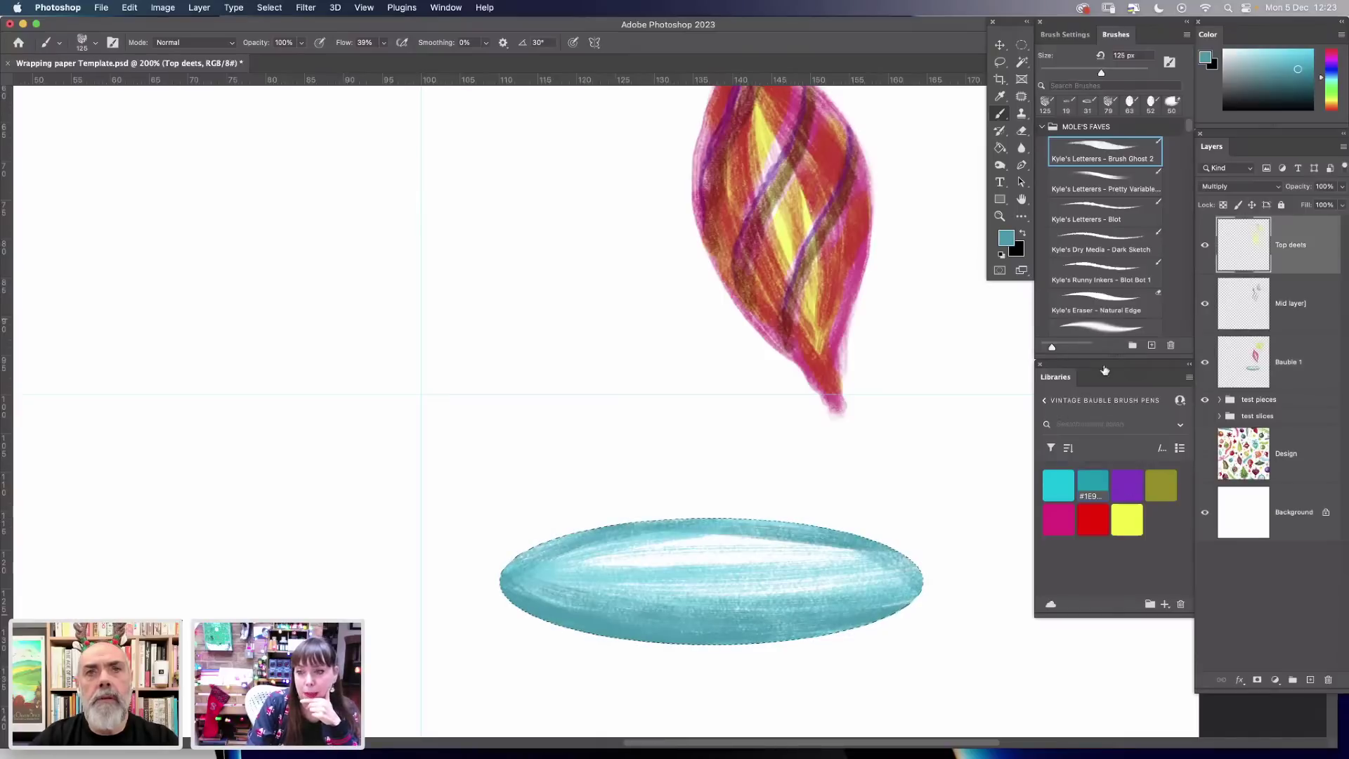
pyautogui.click(1007, 238)
pyautogui.click(856, 463)
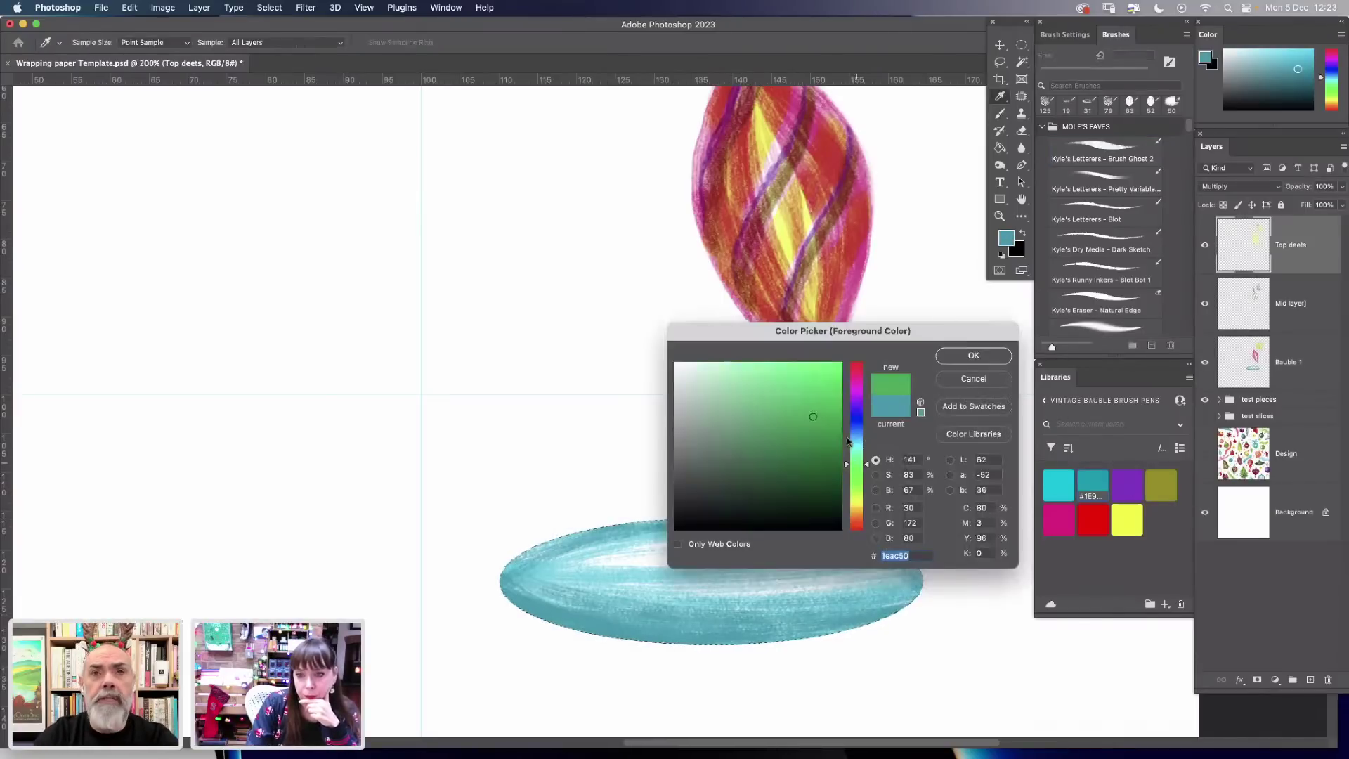
pyautogui.click(823, 387)
pyautogui.click(823, 375)
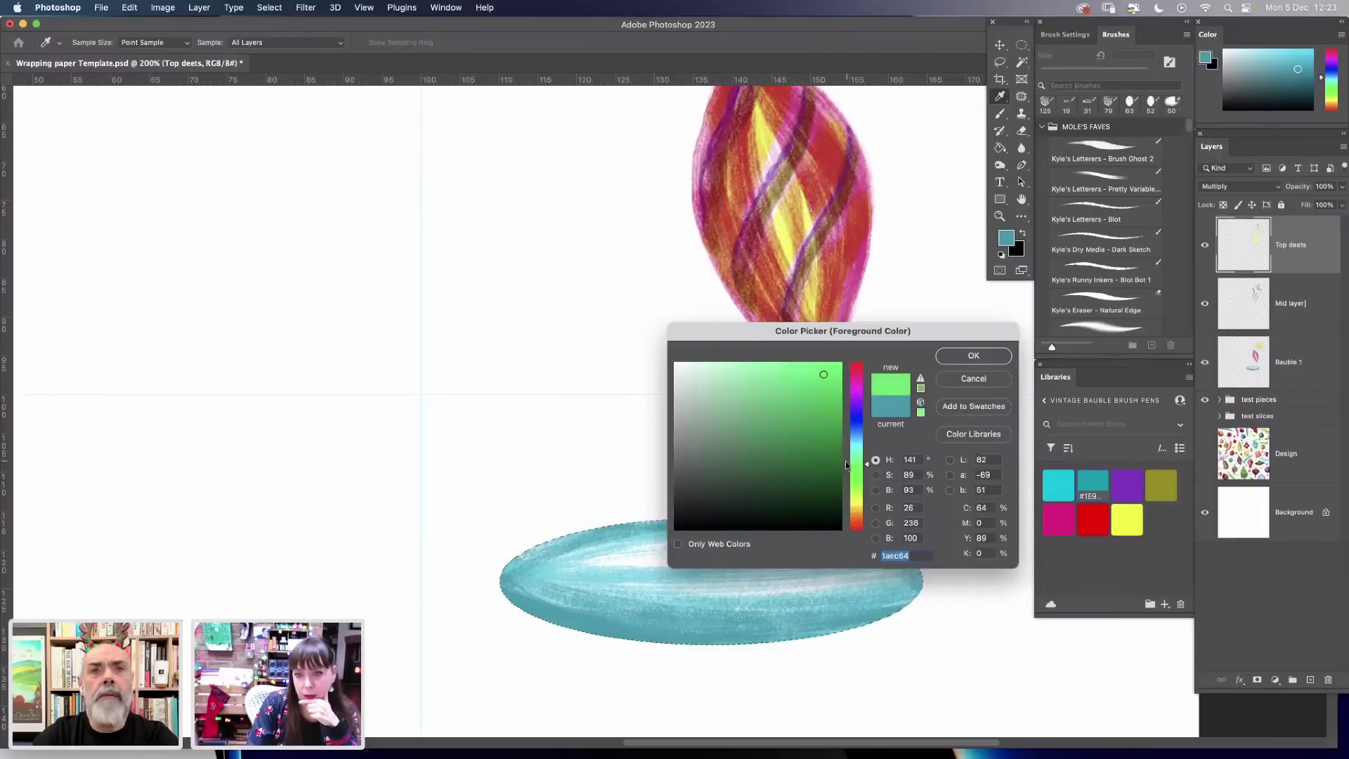
pyautogui.moveTo(848, 465); pyautogui.dragTo(849, 478)
pyautogui.moveTo(801, 384); pyautogui.dragTo(783, 372)
pyautogui.click(984, 355)
pyautogui.press('b')
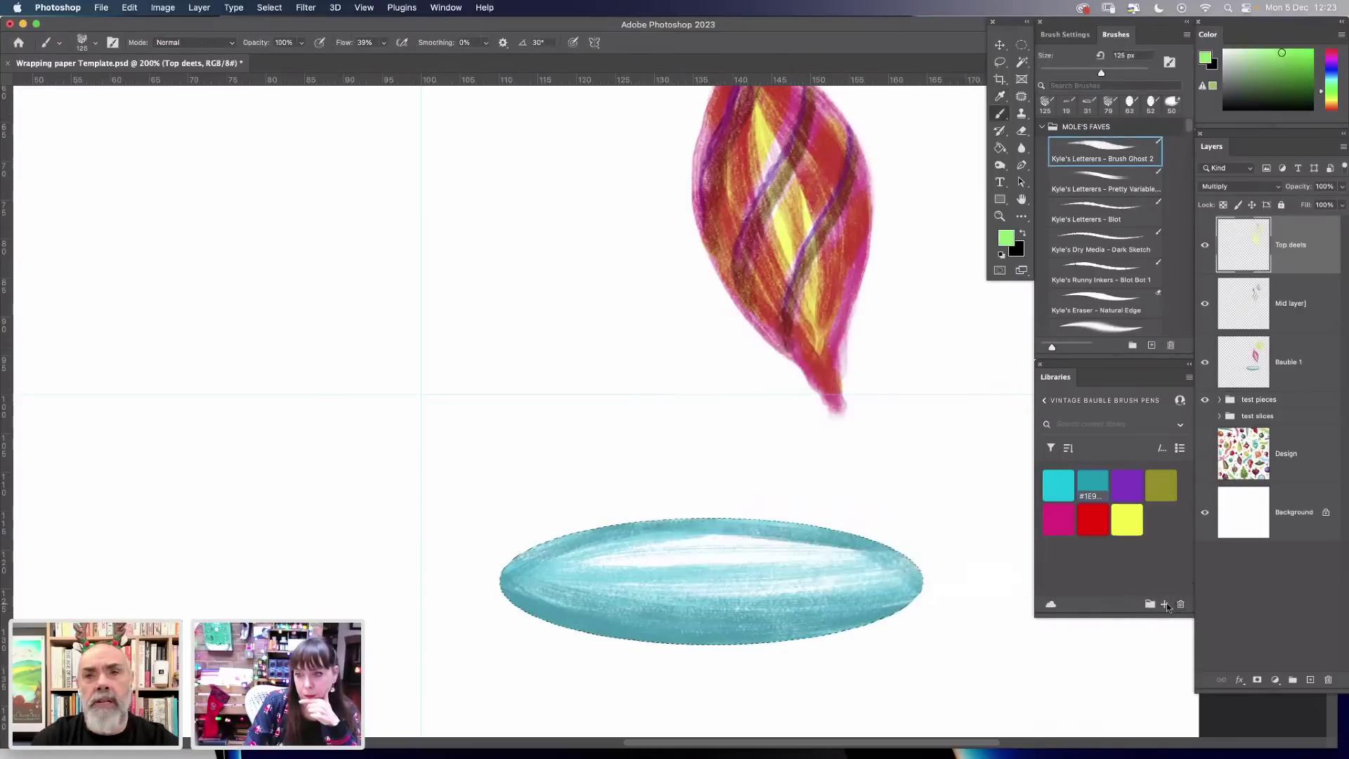
pyautogui.rightClick(1110, 555)
pyautogui.click(1112, 558)
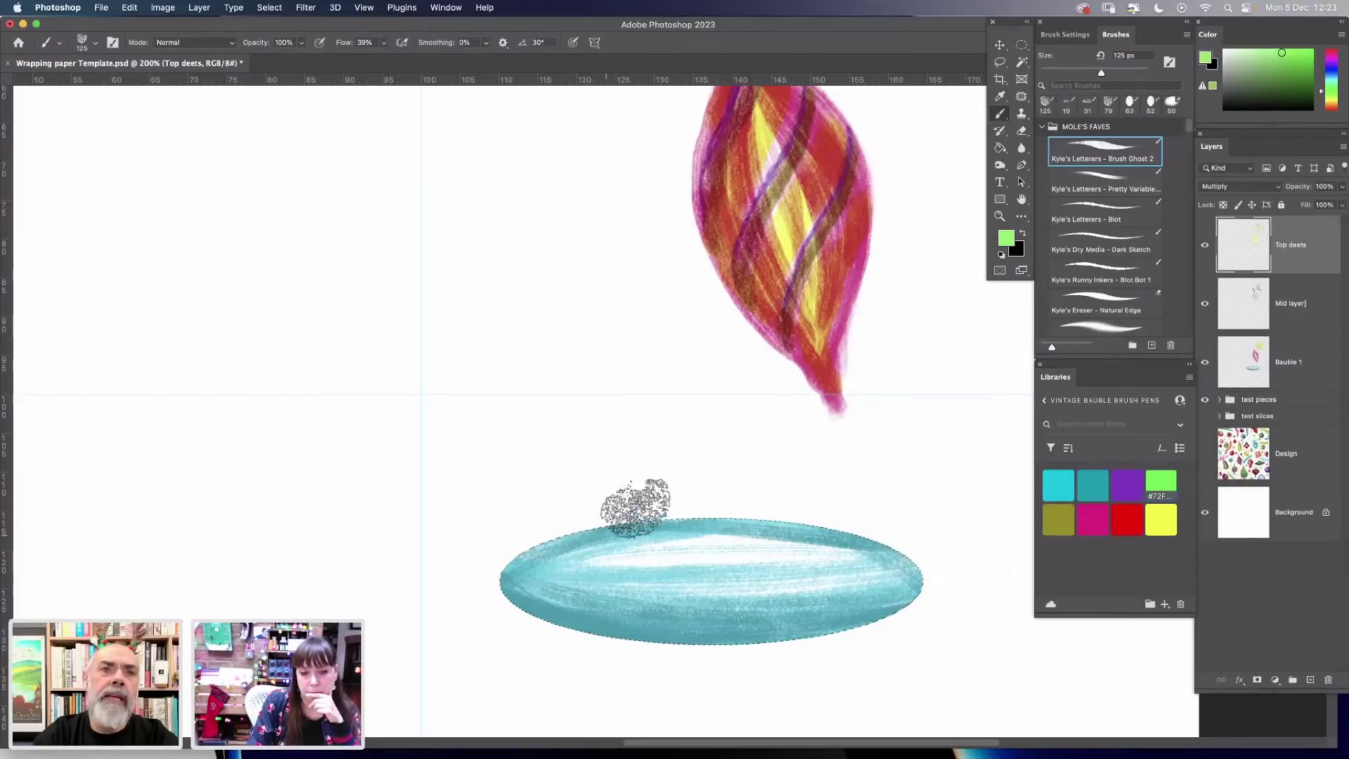
# Paint lime green stripes down the turquoise ellipse, the central one at 125 px and the curved ones either side at 76 px.
pyautogui.moveTo(706, 485); pyautogui.dragTo(715, 643)
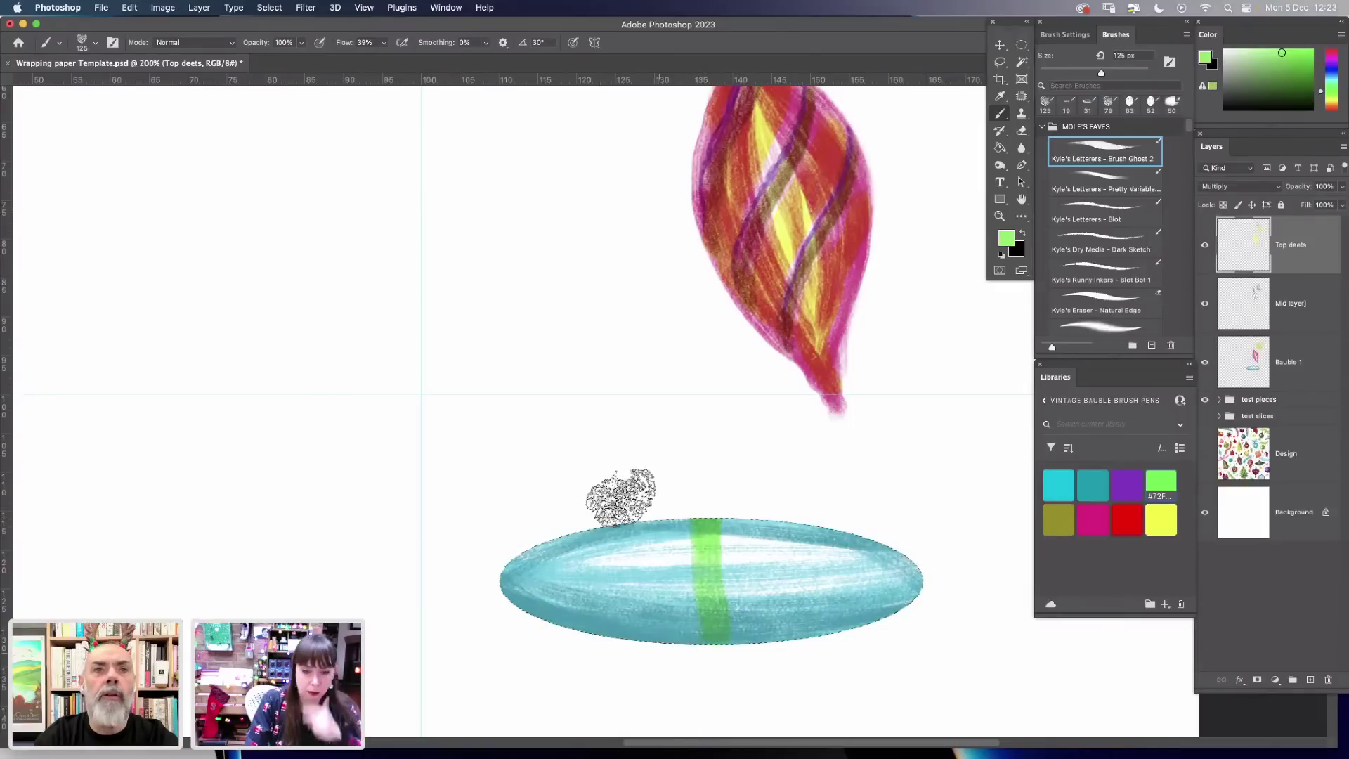
pyautogui.rightClick(618, 530)
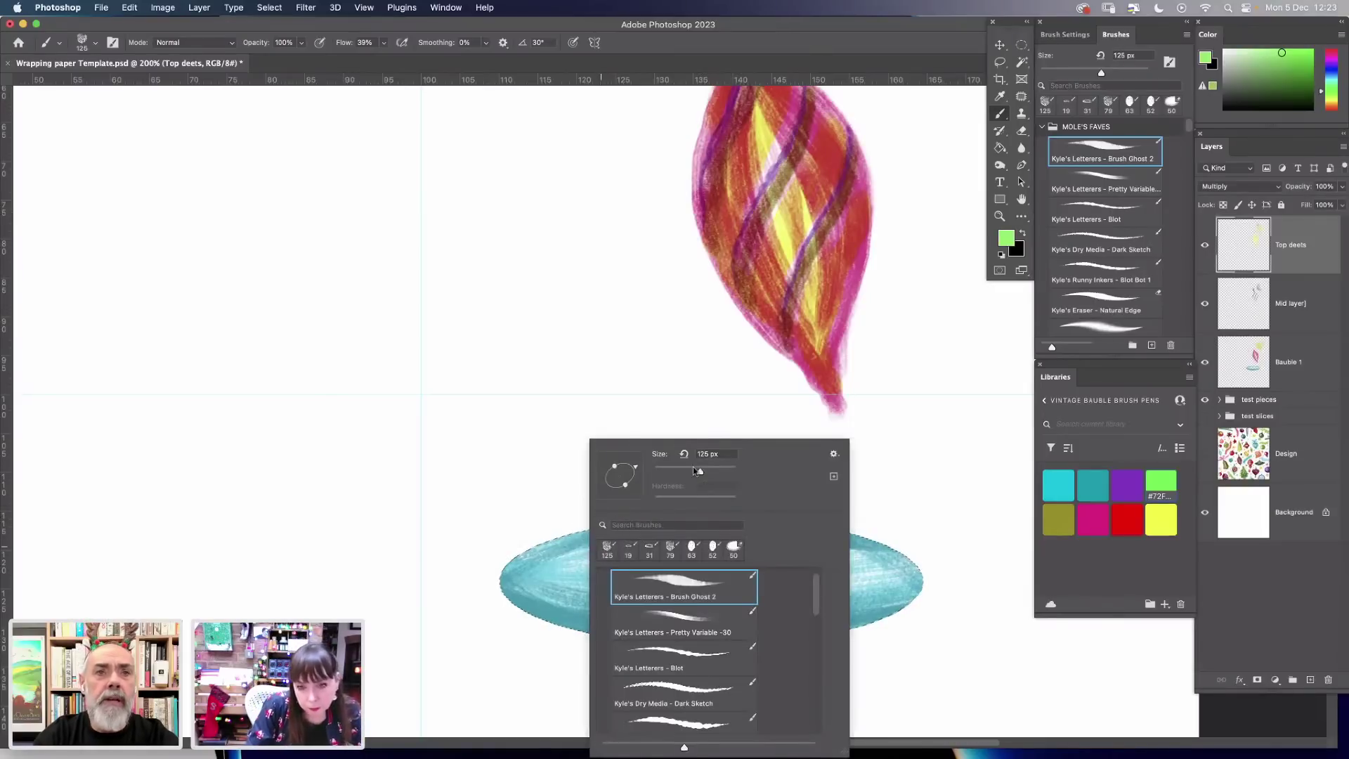
pyautogui.moveTo(700, 469); pyautogui.dragTo(684, 471)
pyautogui.press('Return')
pyautogui.moveTo(671, 524)
pyautogui.mouseDown()
pyautogui.moveTo(648, 561)
pyautogui.moveTo(650, 600)
pyautogui.moveTo(673, 641)
pyautogui.mouseUp()
pyautogui.moveTo(601, 535); pyautogui.dragTo(641, 654)
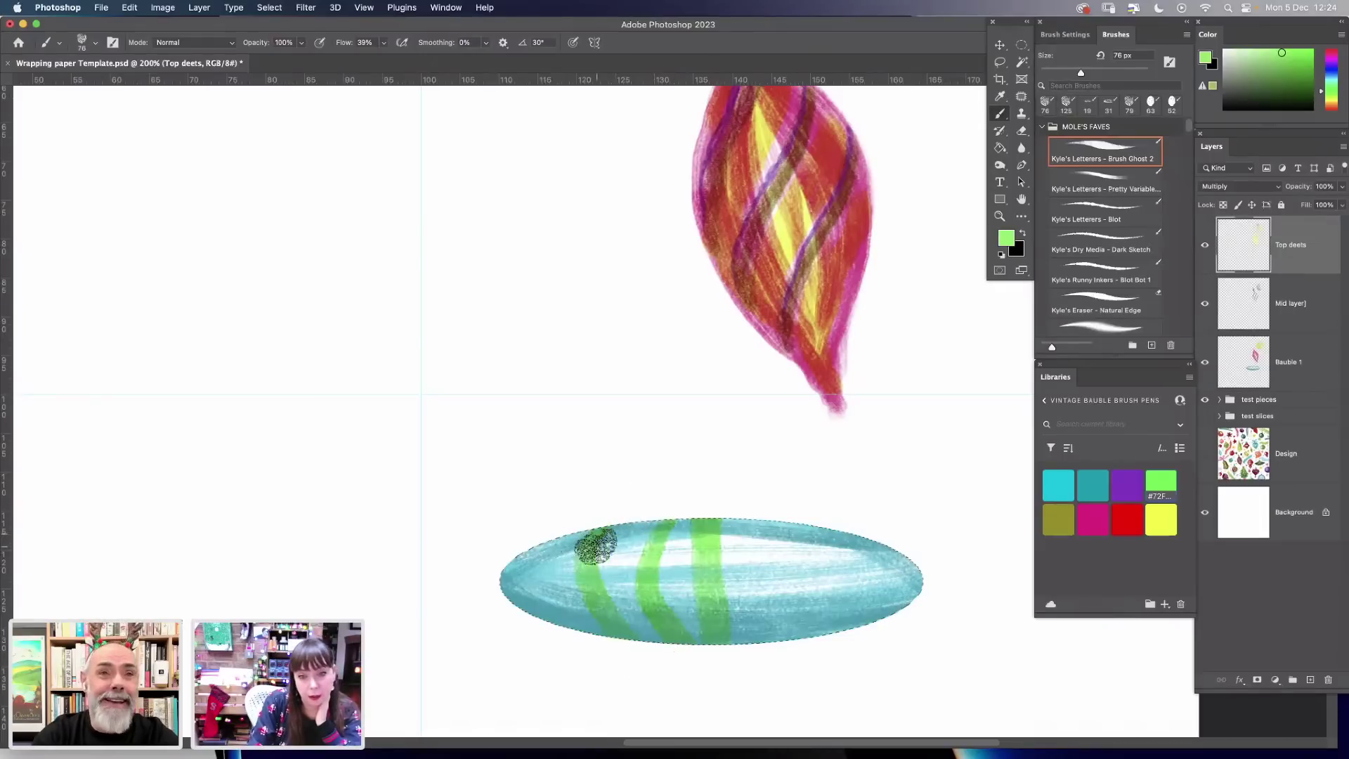
pyautogui.press('super+z')
pyautogui.moveTo(620, 522)
pyautogui.mouseDown()
pyautogui.moveTo(584, 568)
pyautogui.moveTo(607, 625)
pyautogui.mouseUp()
pyautogui.moveTo(565, 529)
pyautogui.mouseDown()
pyautogui.moveTo(544, 584)
pyautogui.moveTo(581, 643)
pyautogui.mouseUp()
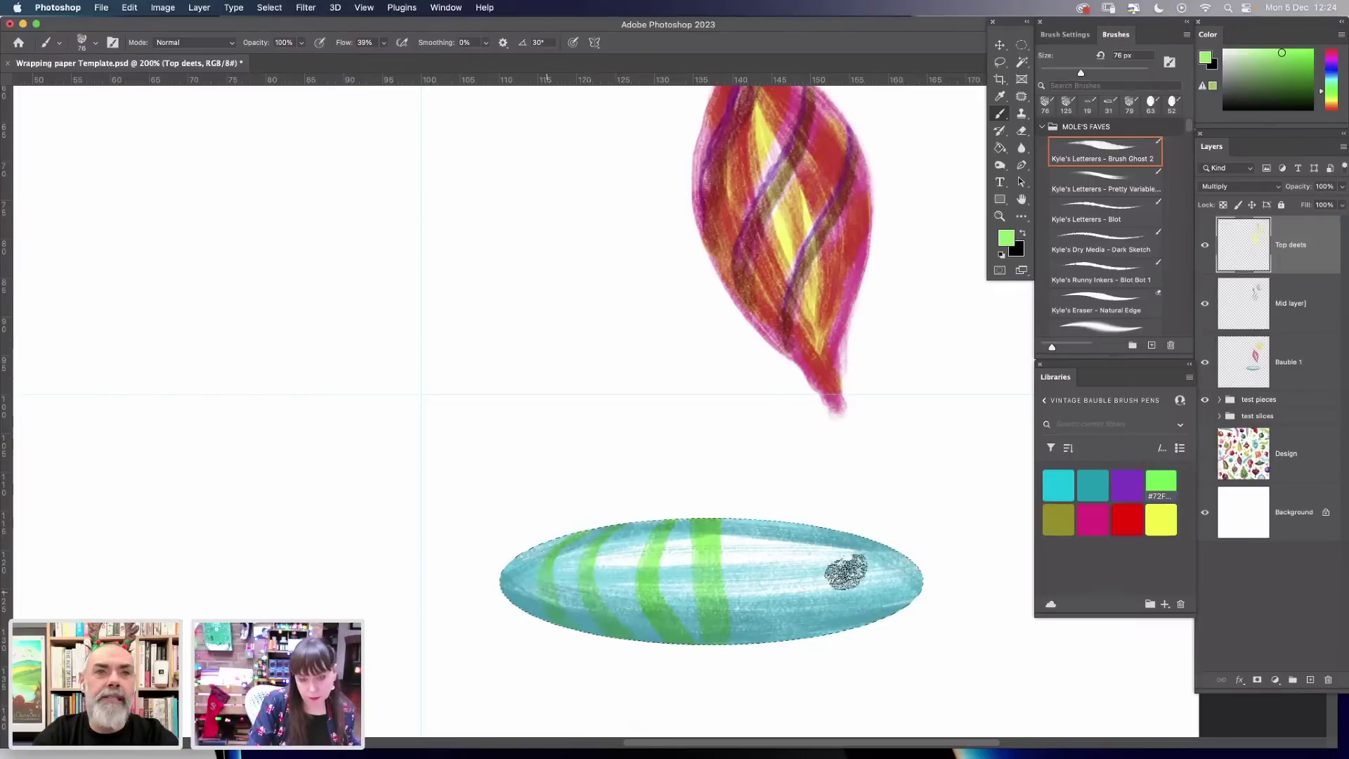
pyautogui.moveTo(752, 533)
pyautogui.mouseDown()
pyautogui.moveTo(765, 565)
pyautogui.moveTo(760, 616)
pyautogui.moveTo(743, 643)
pyautogui.mouseUp()
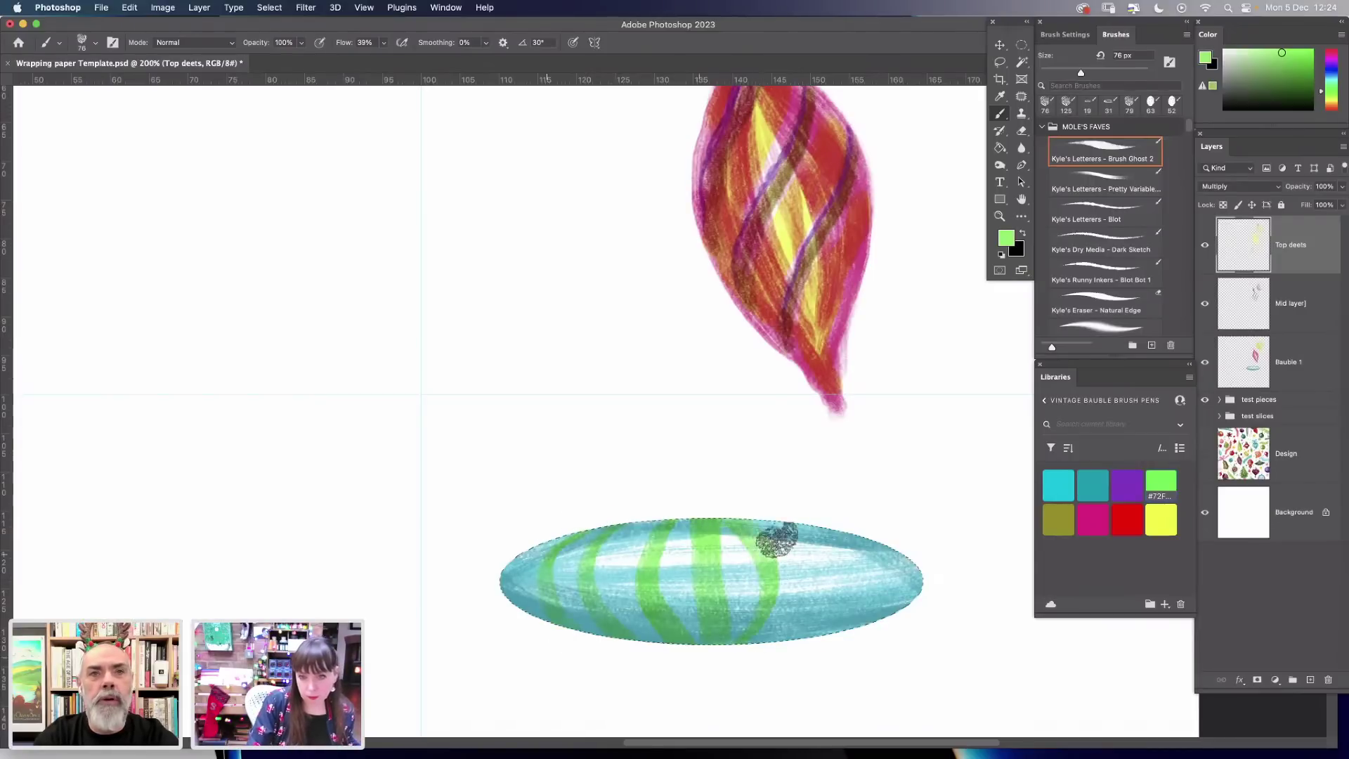
pyautogui.moveTo(797, 532)
pyautogui.mouseDown()
pyautogui.moveTo(827, 588)
pyautogui.moveTo(737, 668)
pyautogui.mouseUp()
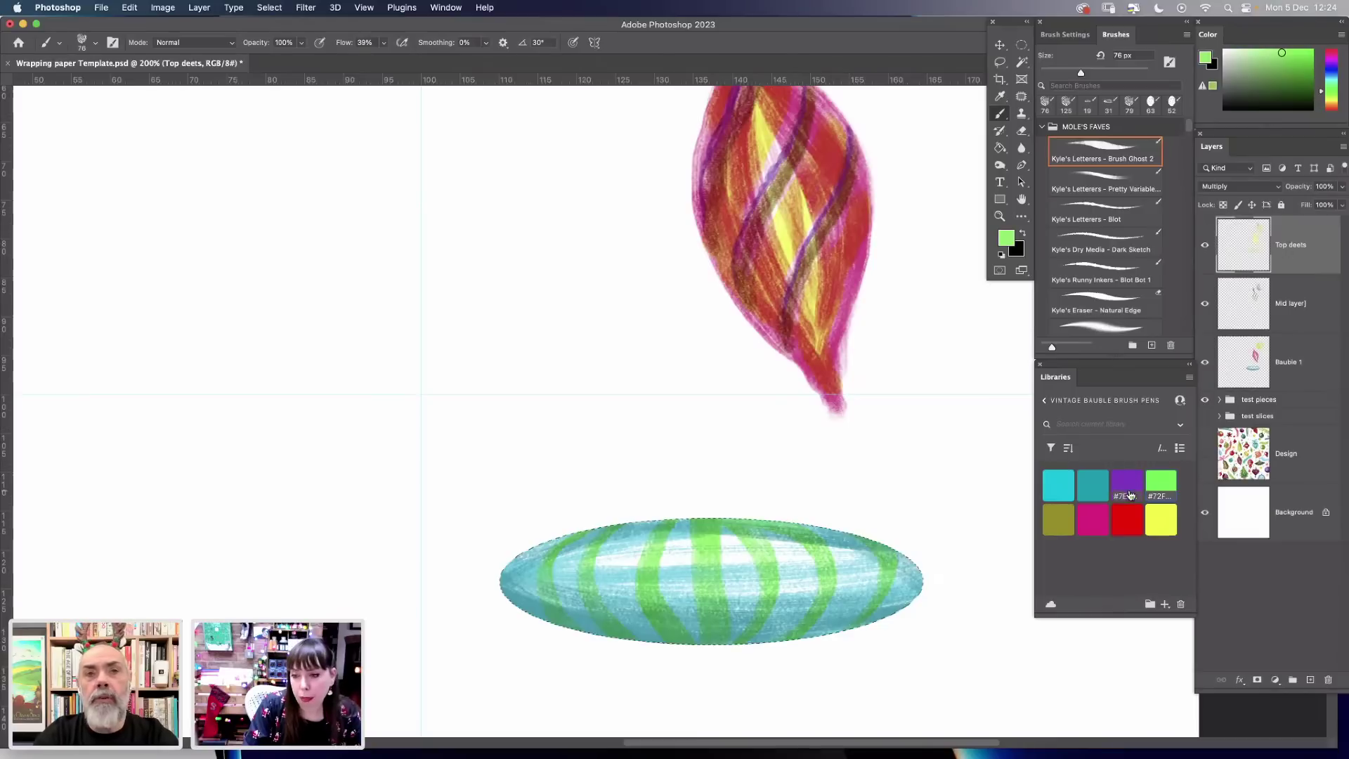
# Mix a blue-violet #502cec from the library purple and add it to the Vintage Bauble Brush Pens library.
pyautogui.click(1128, 486)
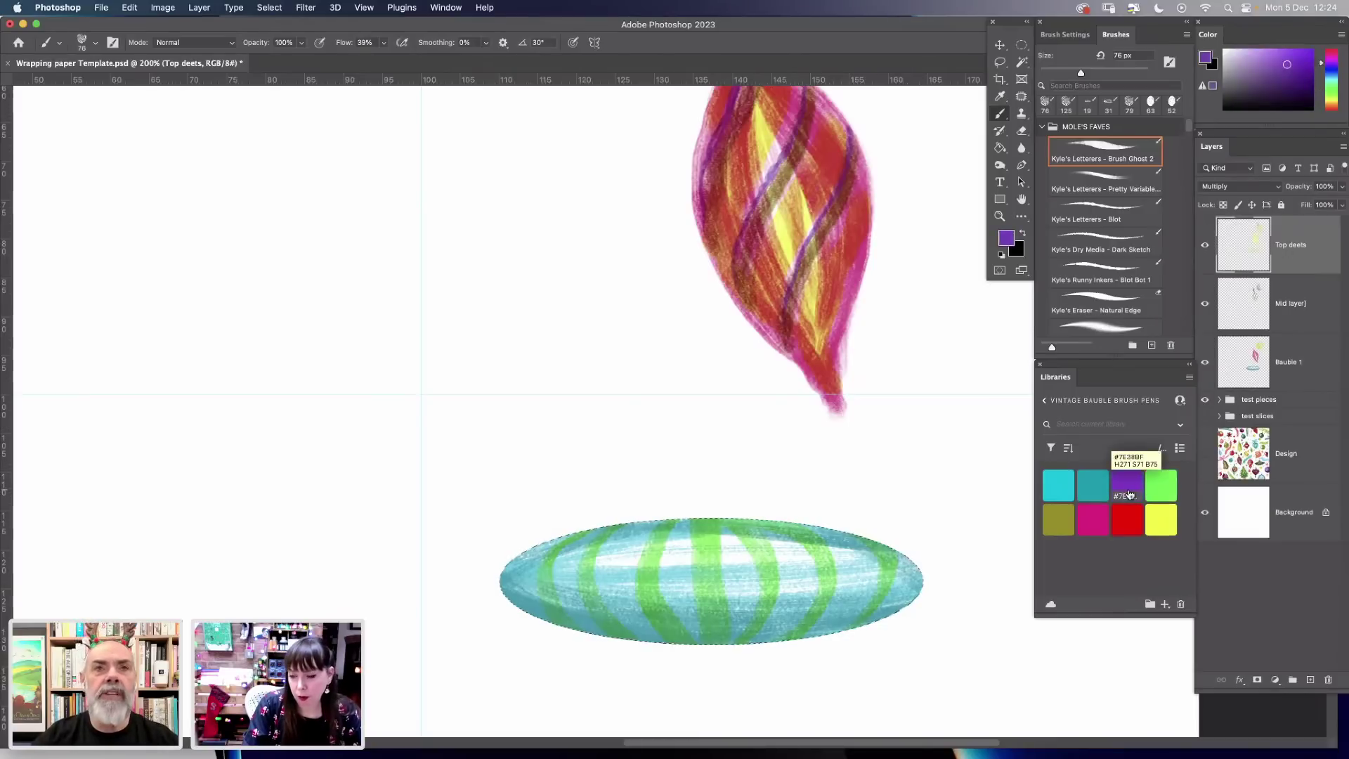
pyautogui.click(1007, 238)
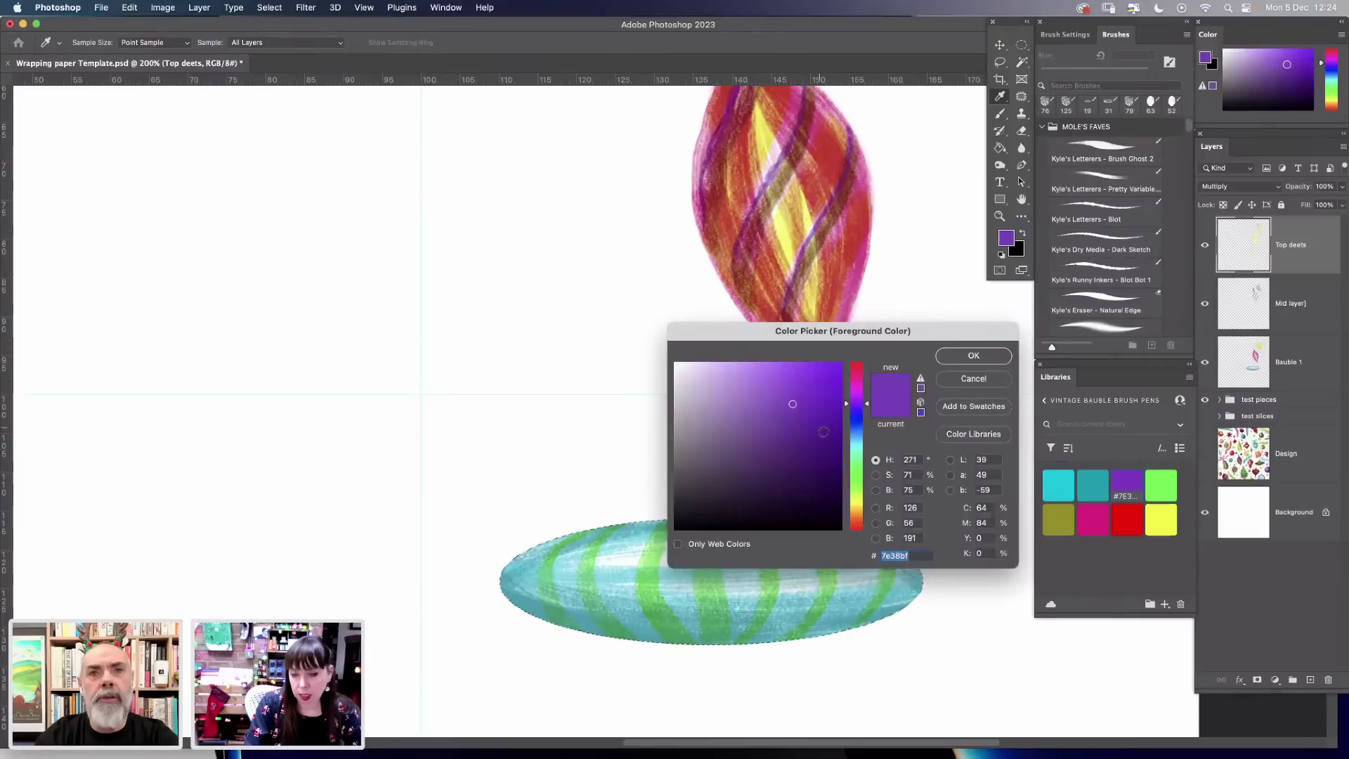
pyautogui.moveTo(847, 409); pyautogui.dragTo(847, 415)
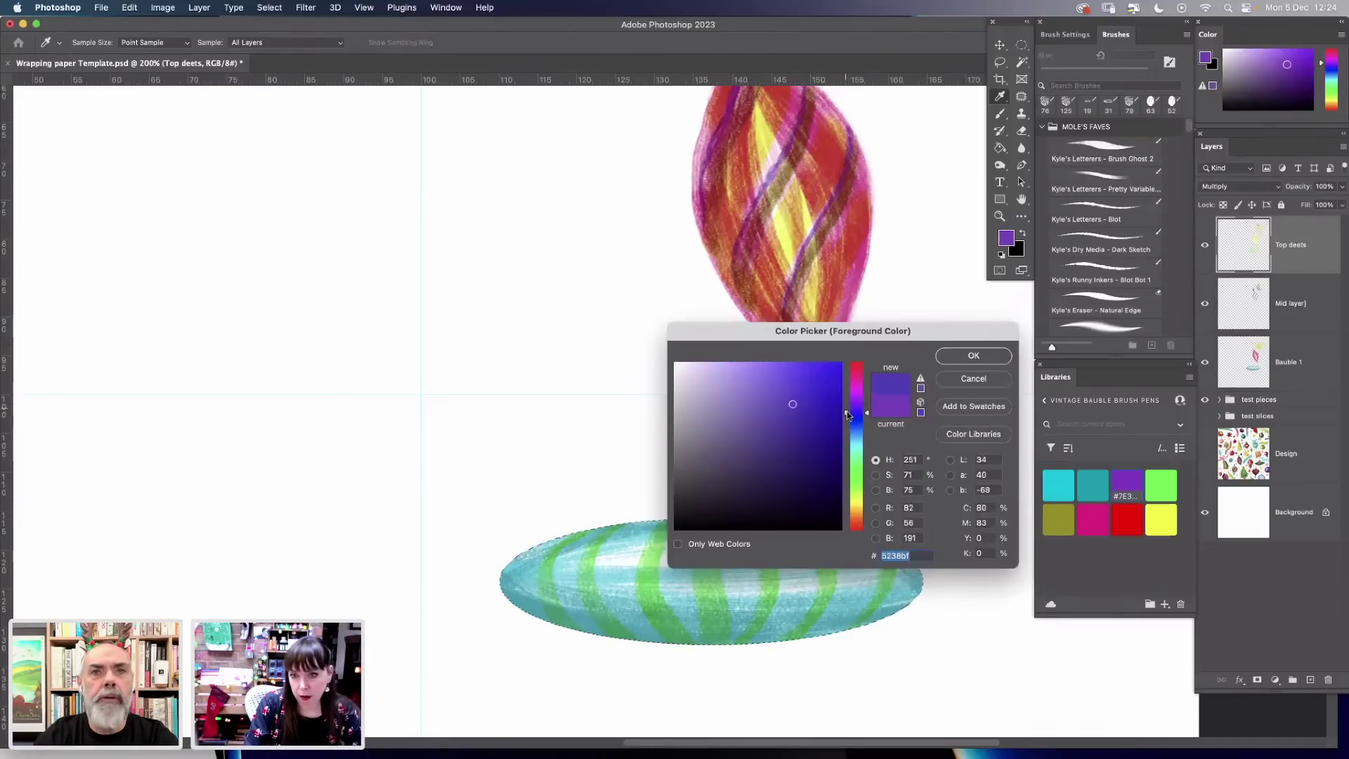
pyautogui.moveTo(797, 374); pyautogui.dragTo(809, 368)
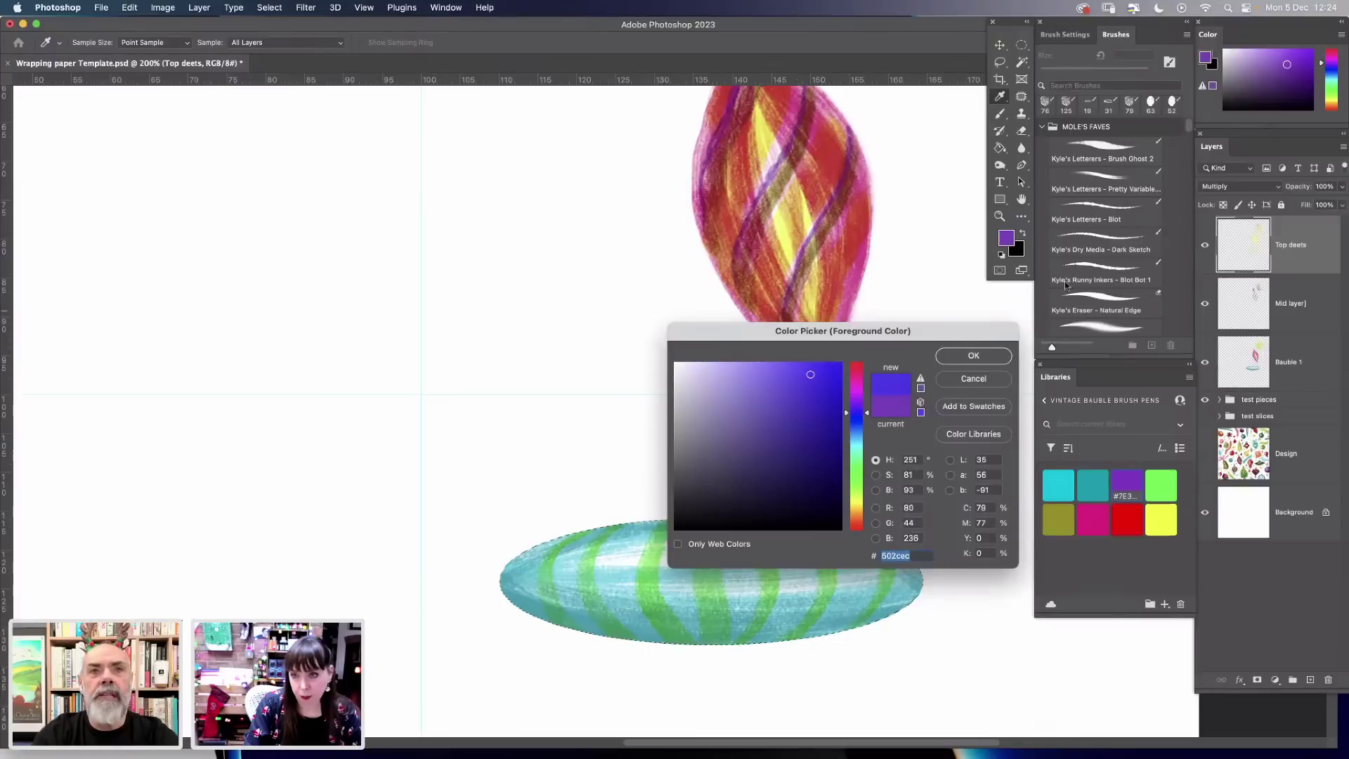
pyautogui.press('Return')
pyautogui.press('b')
pyautogui.click(1165, 604)
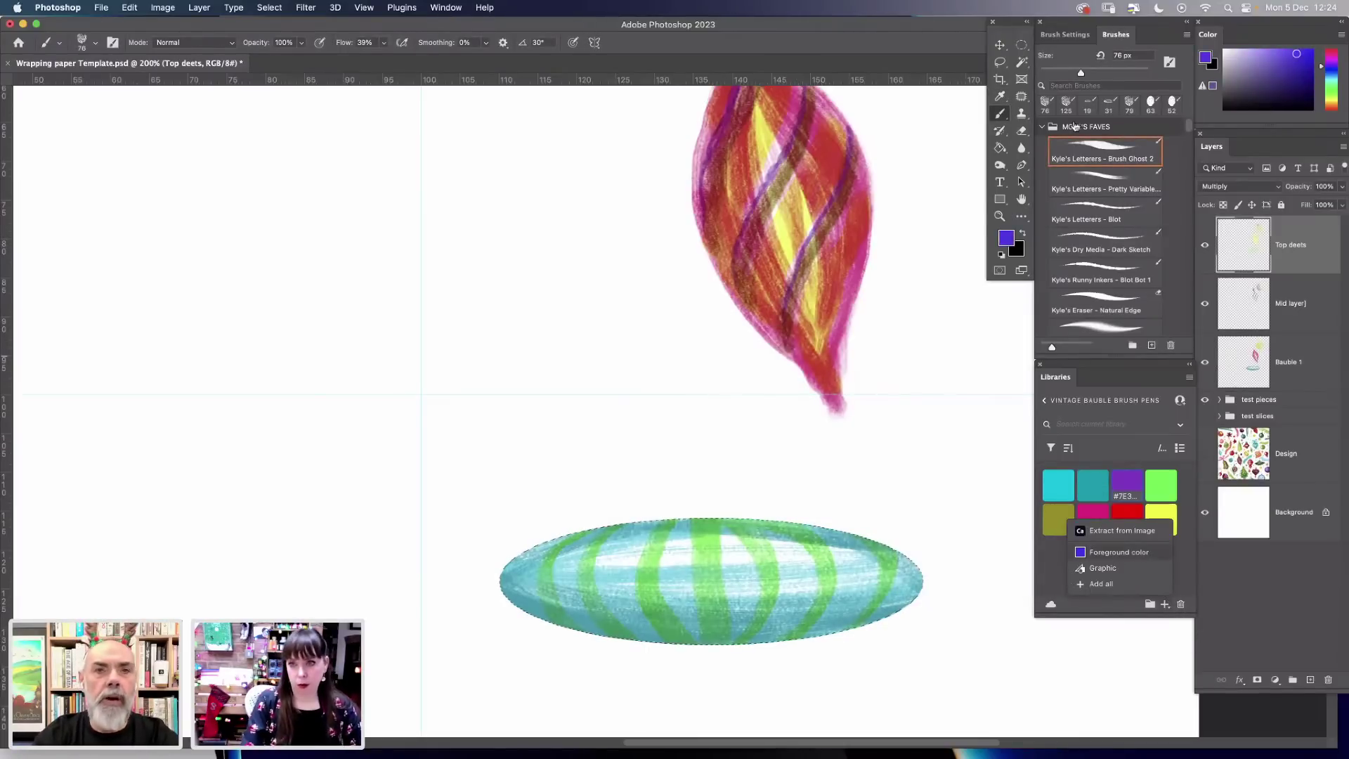
# Try a slightly paler blue-violet foreground colour and delete the #502cec swatch from the library.
pyautogui.click(1007, 239)
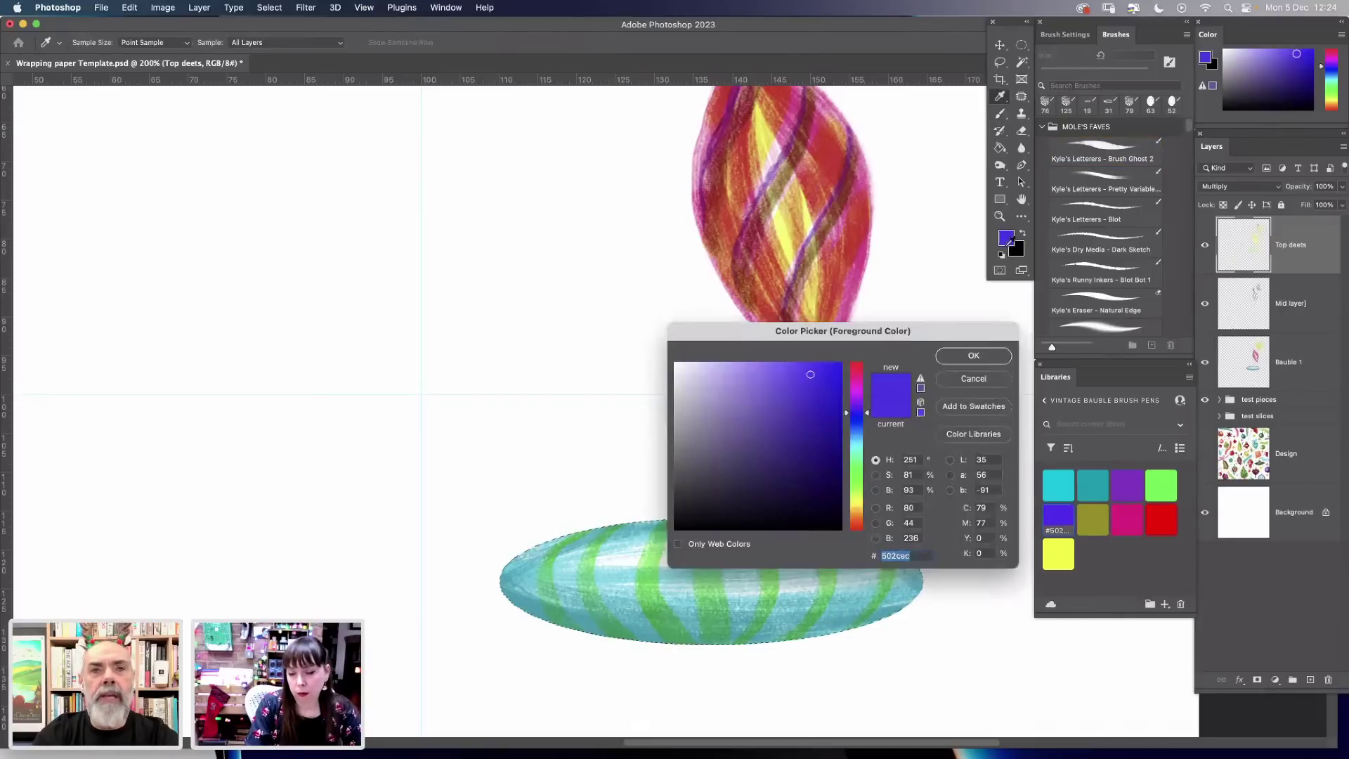
pyautogui.click(797, 380)
pyautogui.moveTo(791, 382); pyautogui.dragTo(792, 378)
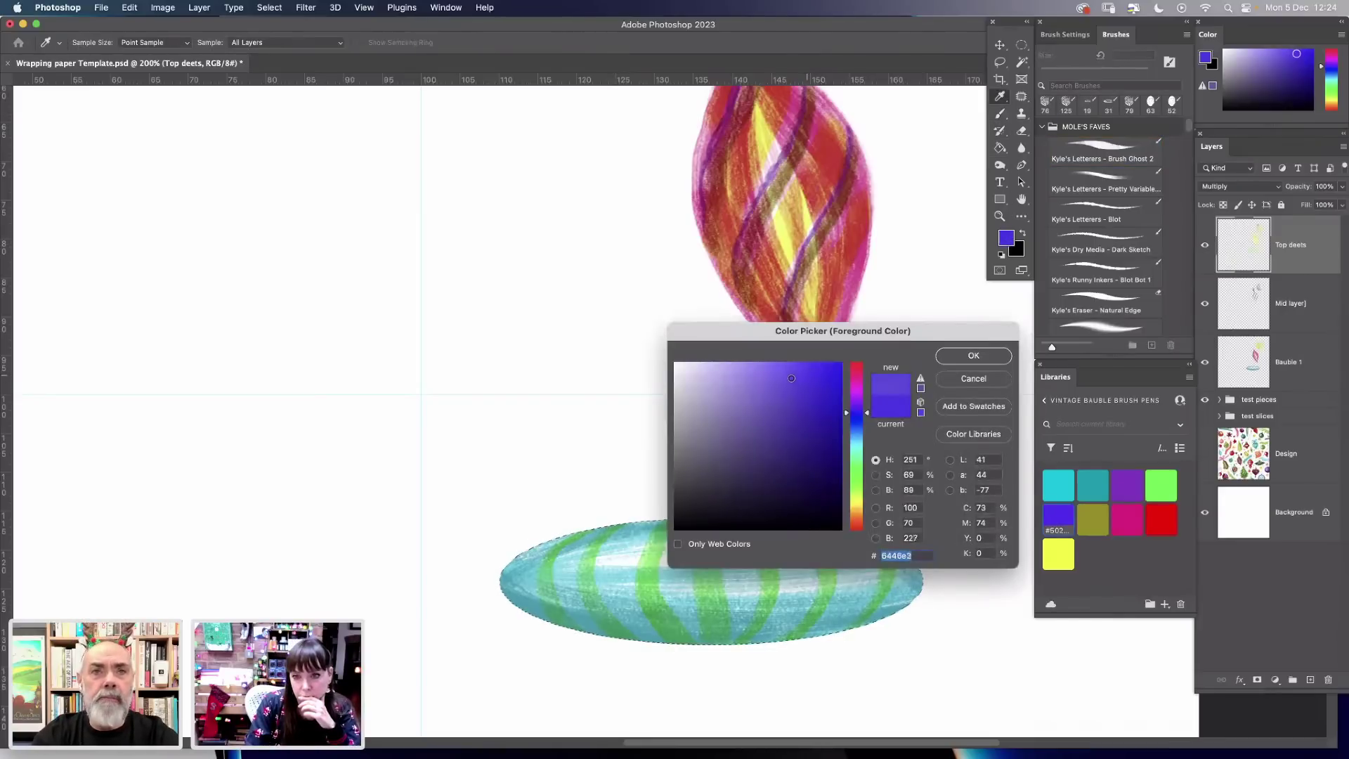
pyautogui.press('Return')
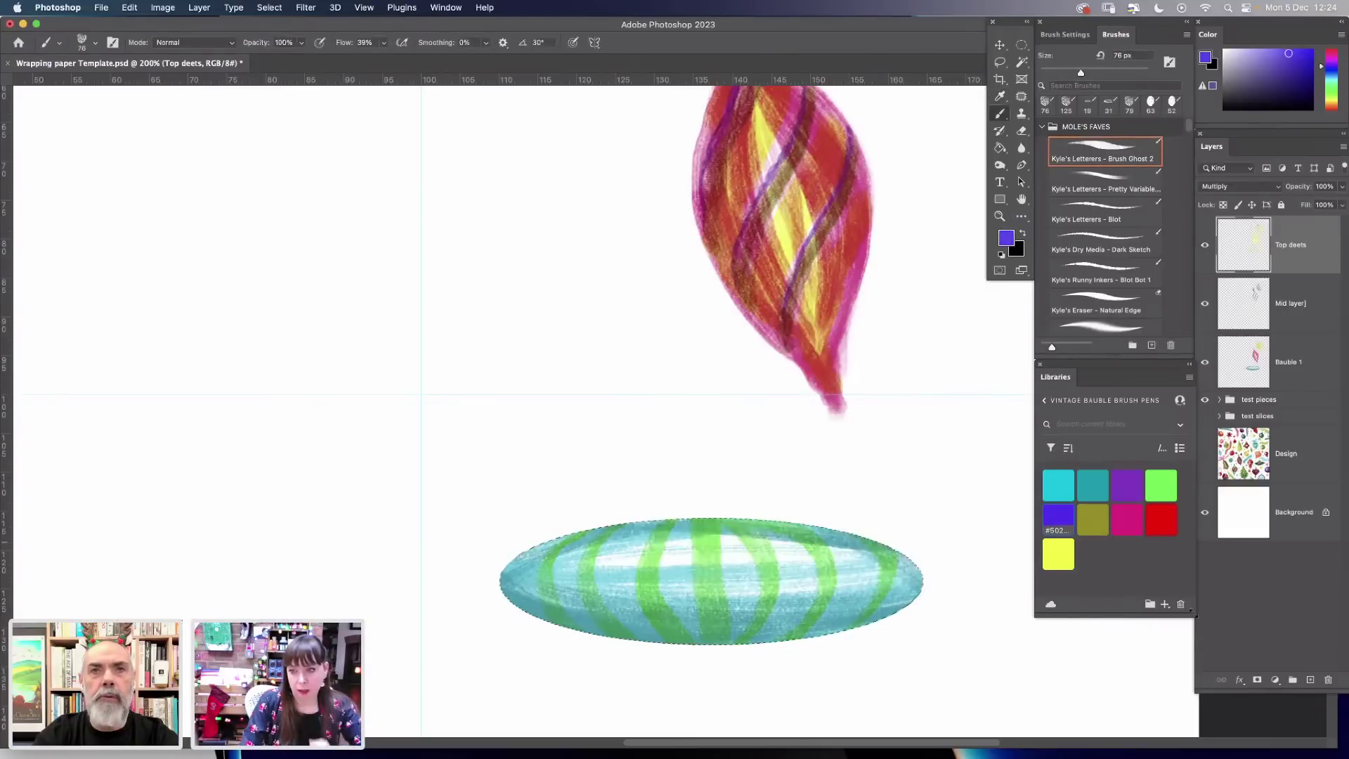
pyautogui.press('BackSpace')
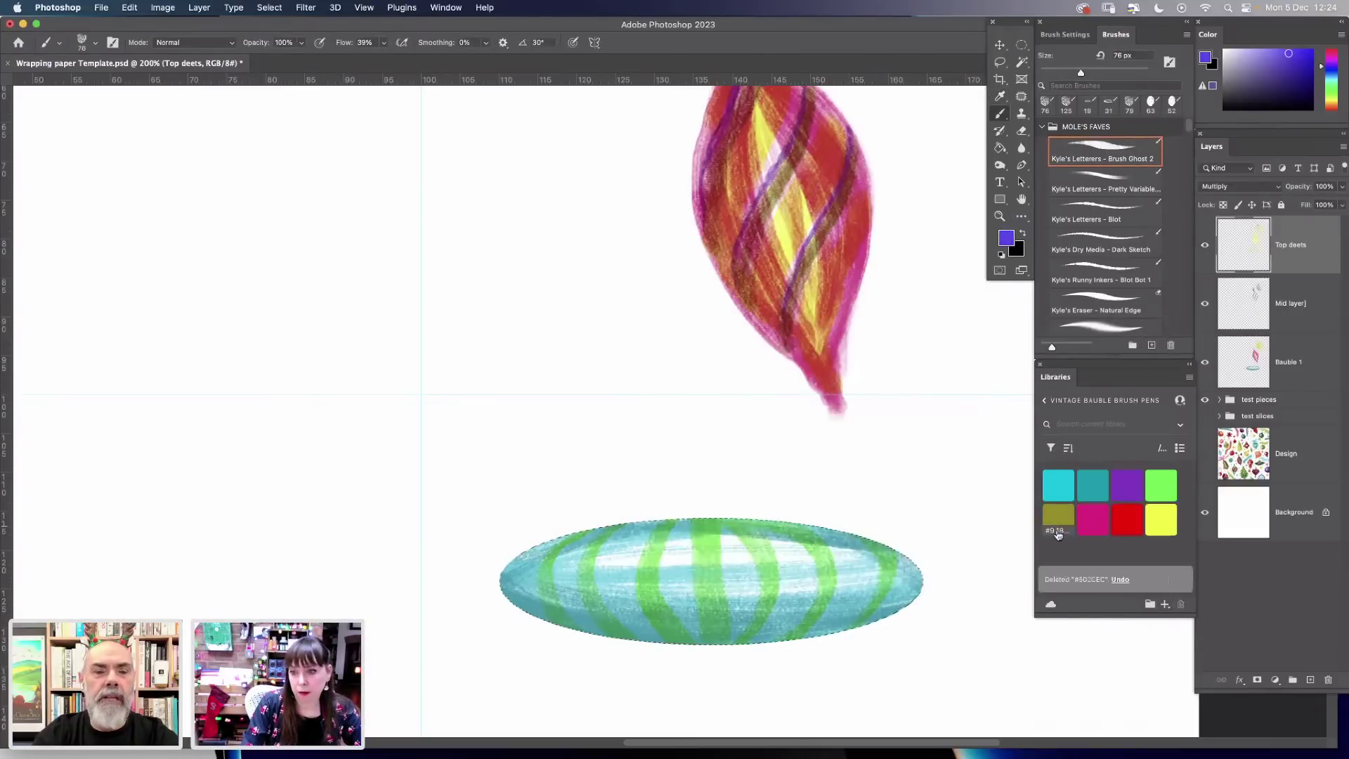
# Mix a bright blue foreground colour and add it to the Vintage Bauble Brush Pens library.
pyautogui.click(1058, 519)
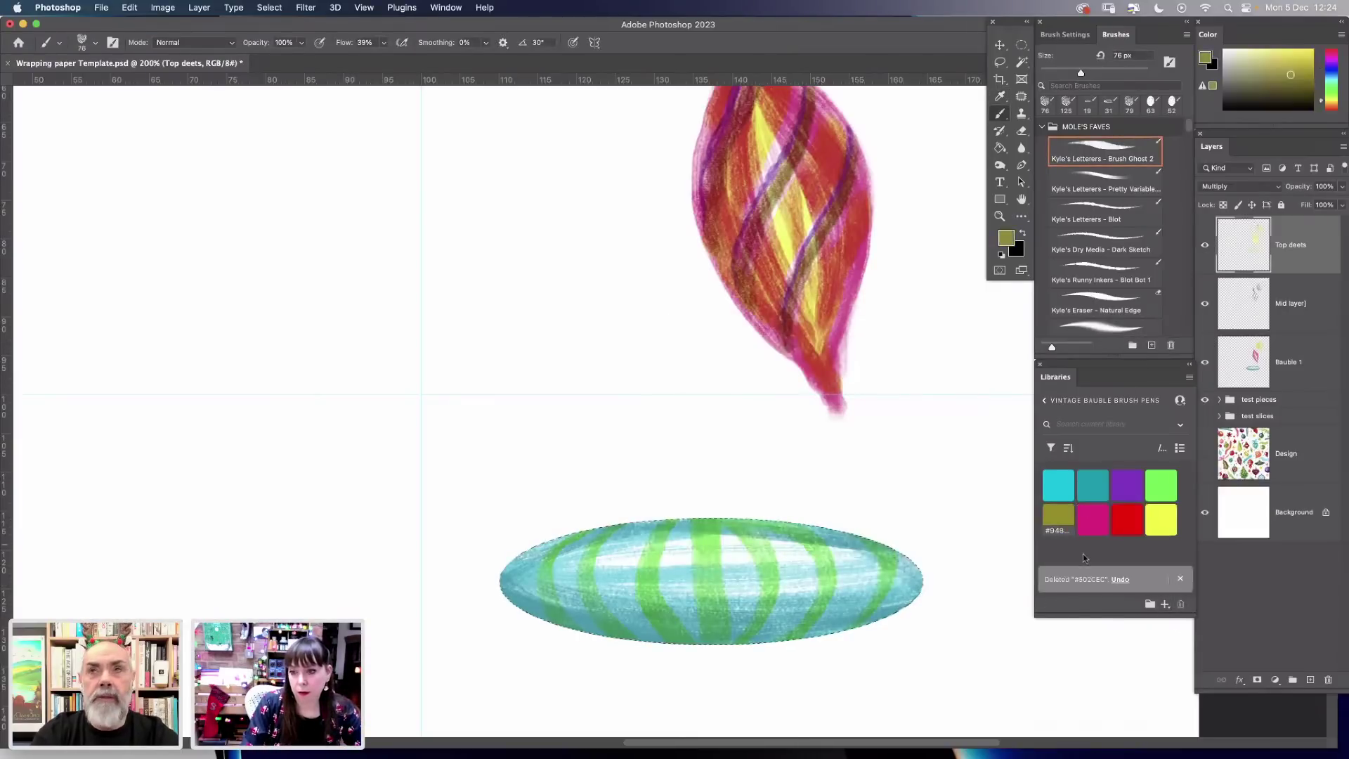
pyautogui.click(1006, 239)
pyautogui.click(857, 419)
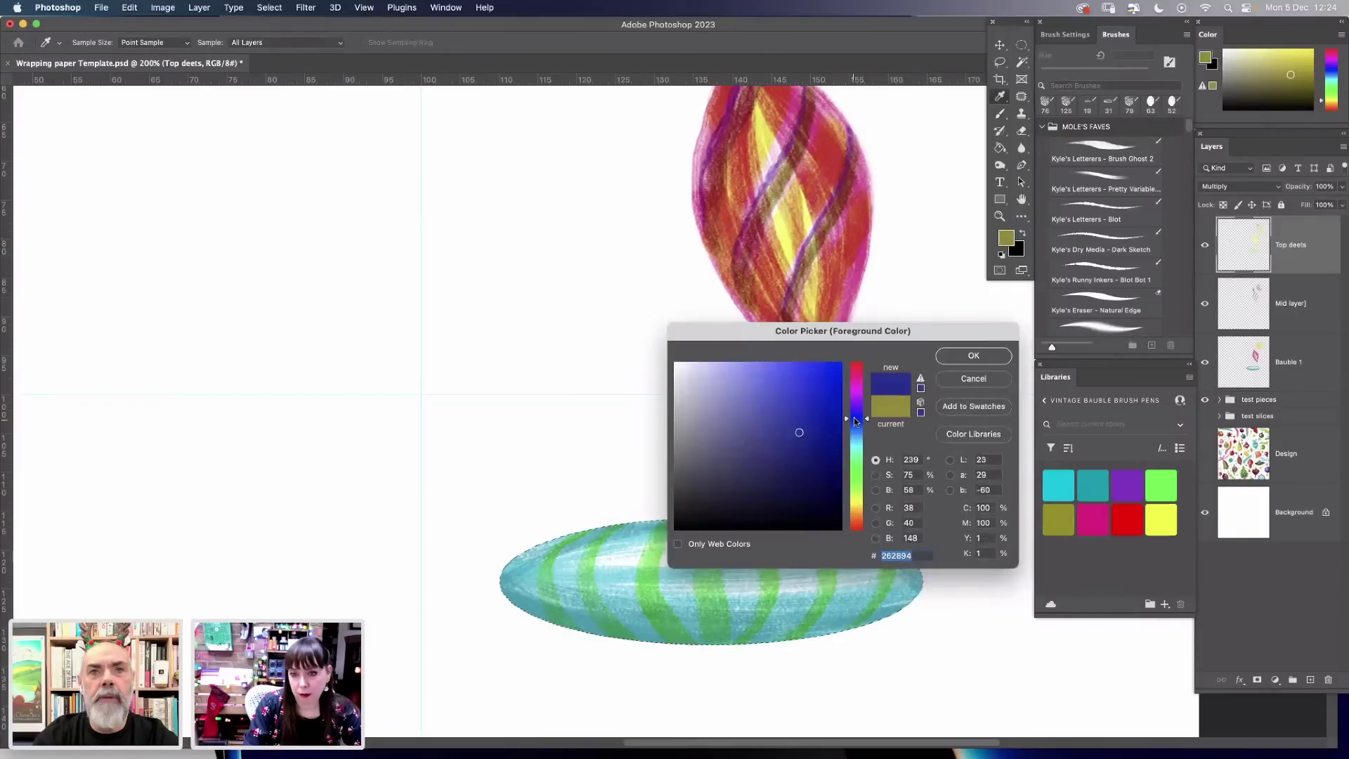
pyautogui.moveTo(807, 404)
pyautogui.mouseDown()
pyautogui.moveTo(792, 381)
pyautogui.moveTo(808, 421)
pyautogui.moveTo(795, 422)
pyautogui.moveTo(797, 371)
pyautogui.mouseUp()
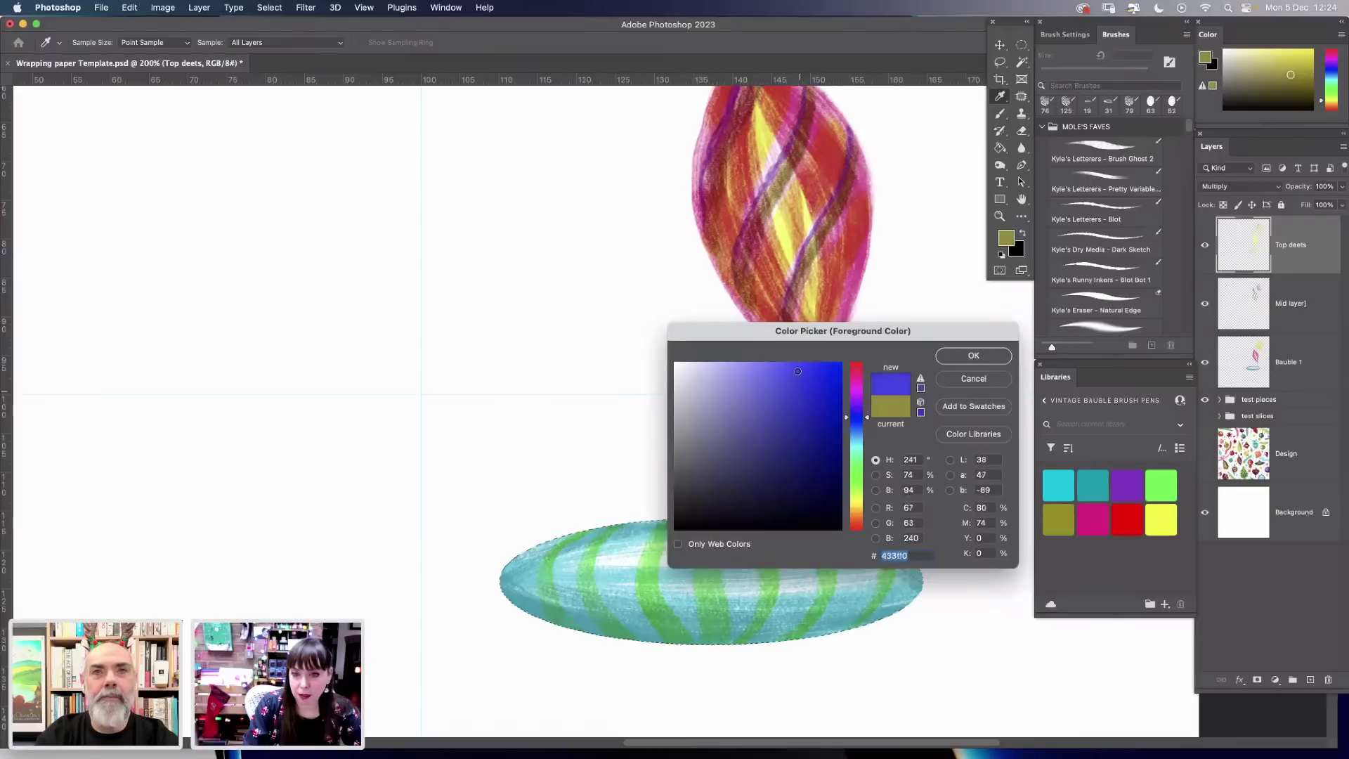
pyautogui.click(976, 356)
pyautogui.press('b')
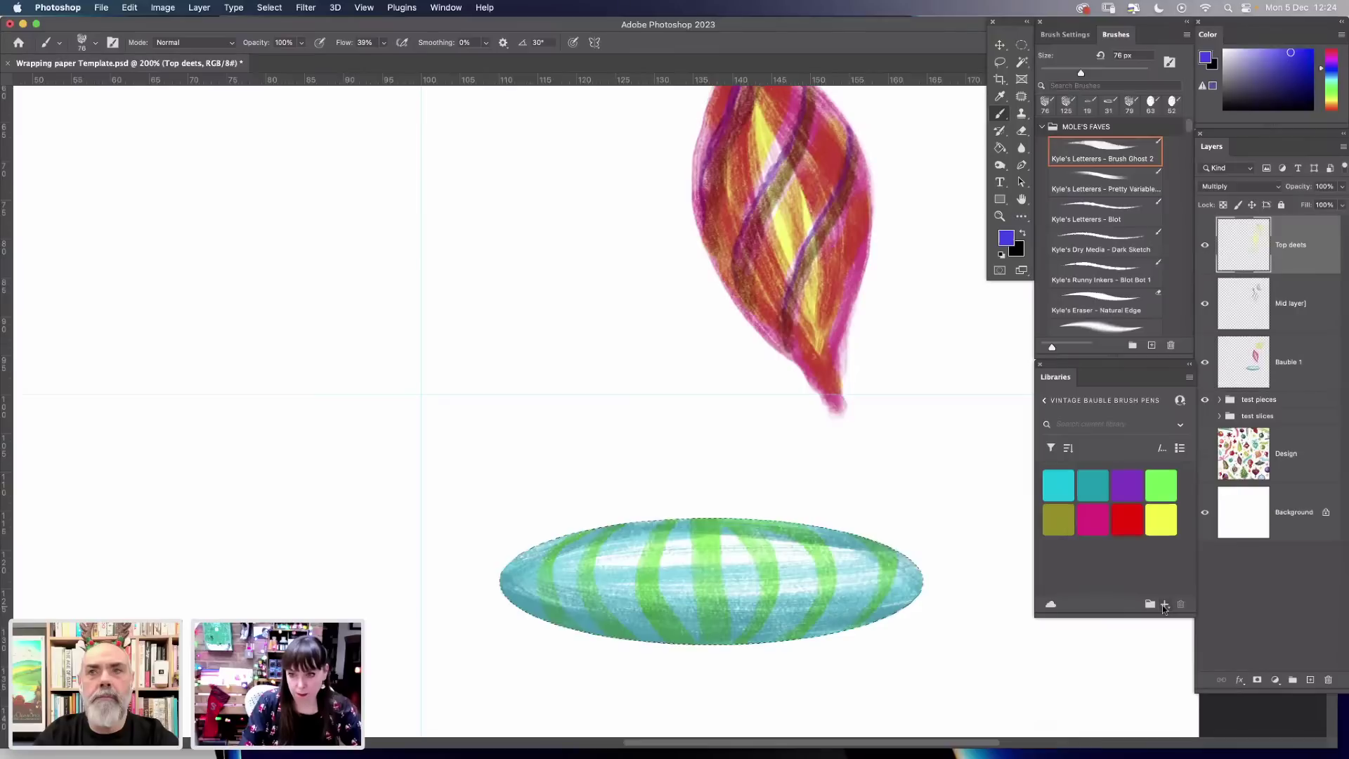
pyautogui.click(1165, 606)
pyautogui.click(1131, 566)
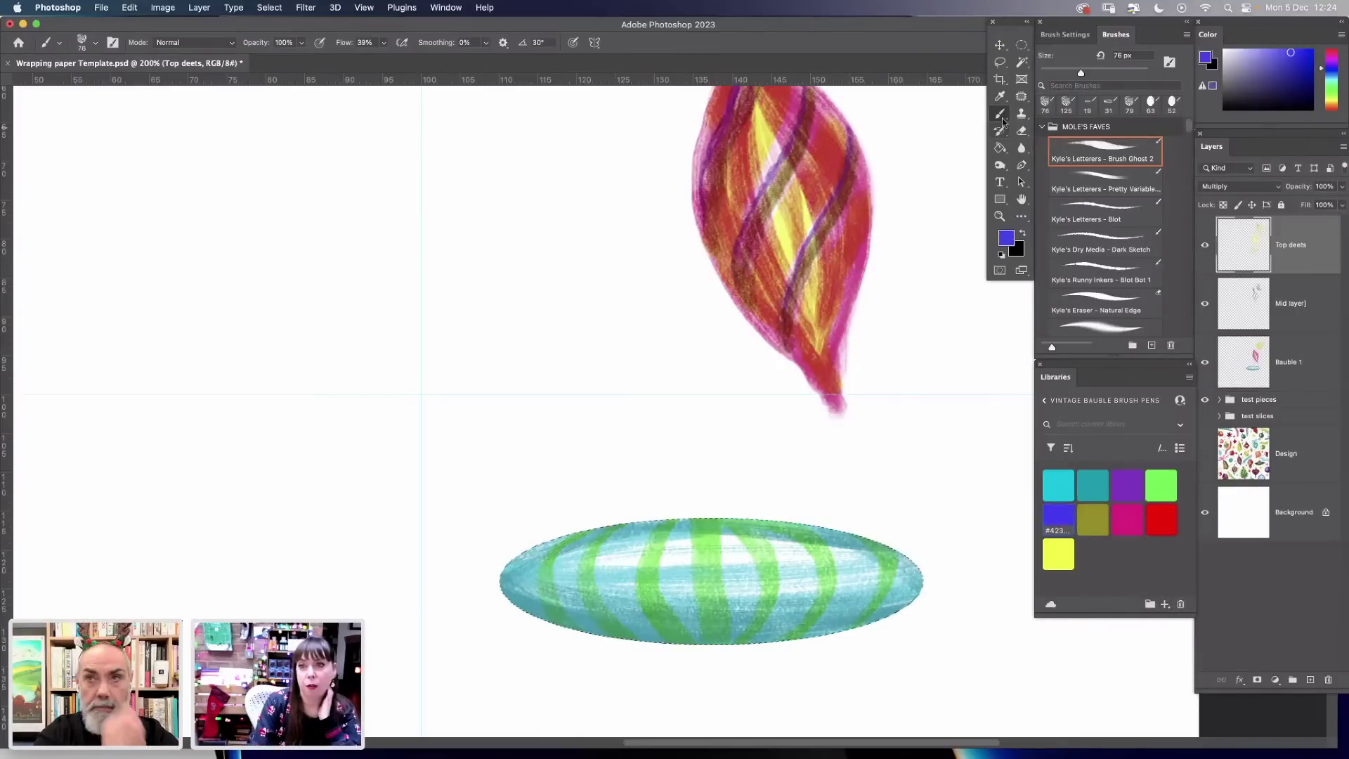
# Try a horizontal blue stroke across the upper part of the striped ellipse with the Pretty Variable -30 brush at 59 px, and undo it.
pyautogui.click(1113, 199)
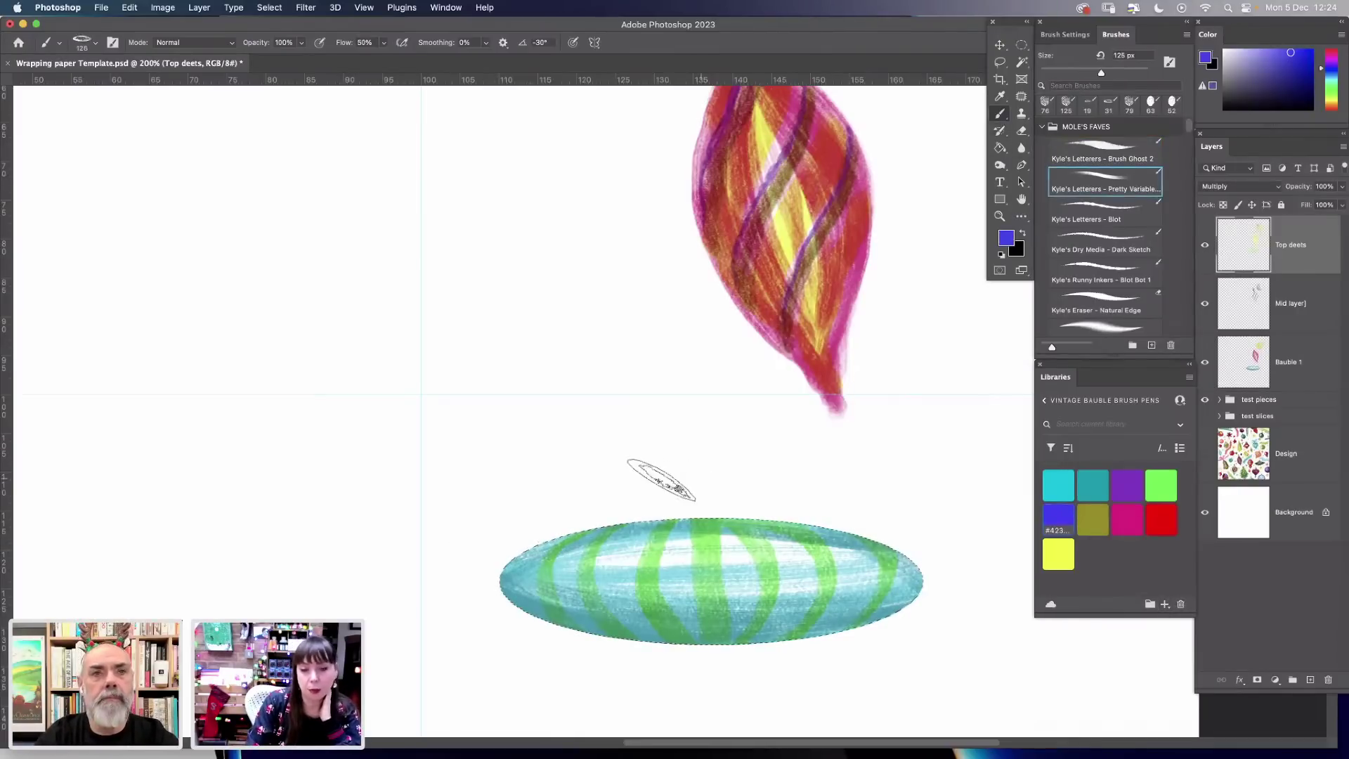
pyautogui.rightClick(663, 479)
pyautogui.click(760, 470)
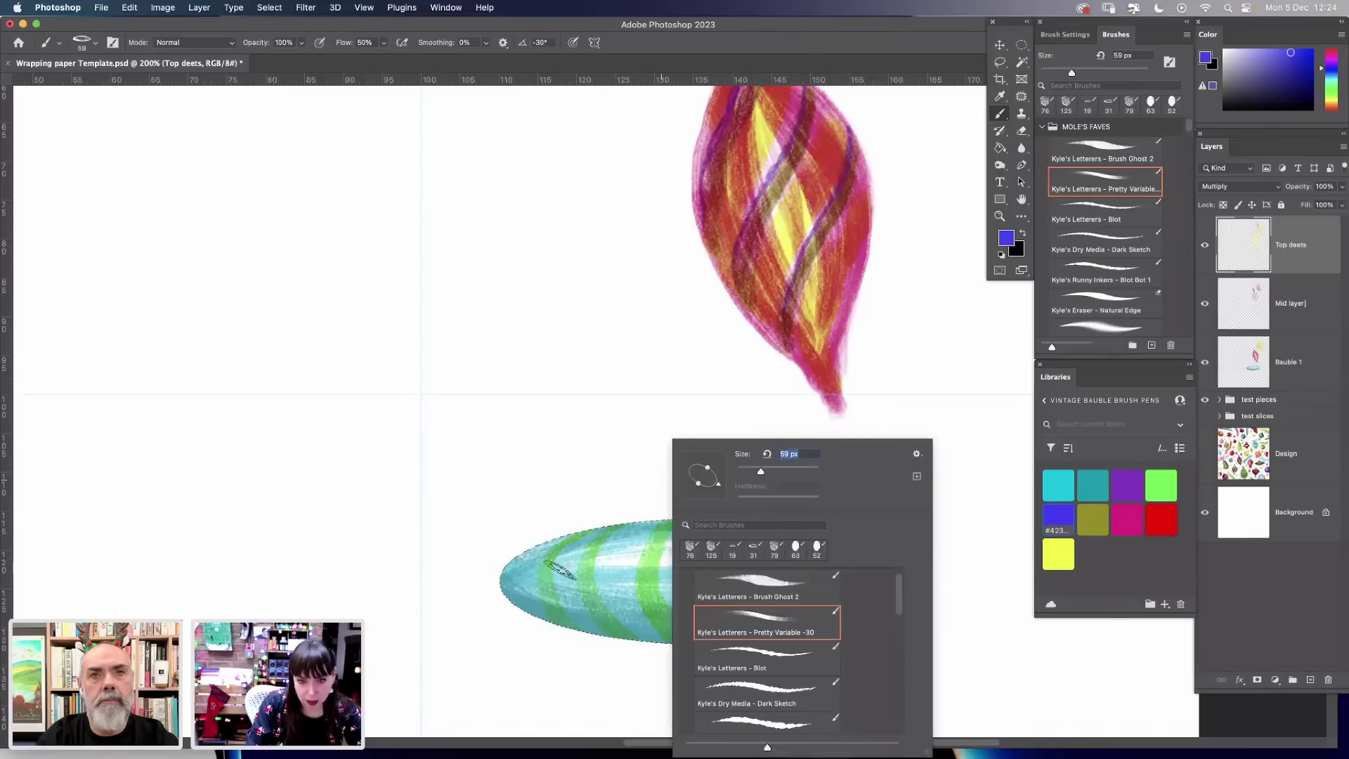
pyautogui.press('Return')
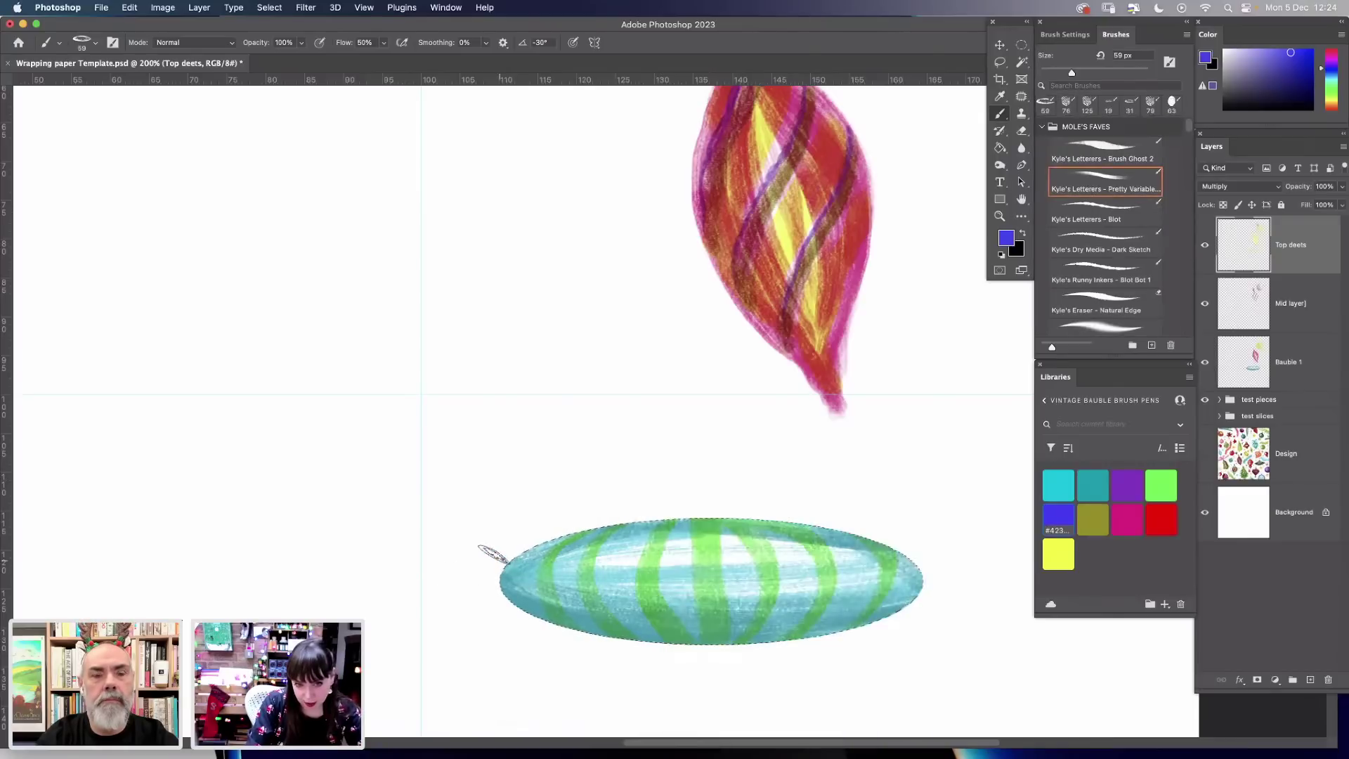
pyautogui.moveTo(510, 558)
pyautogui.mouseDown()
pyautogui.moveTo(629, 570)
pyautogui.moveTo(790, 562)
pyautogui.mouseUp()
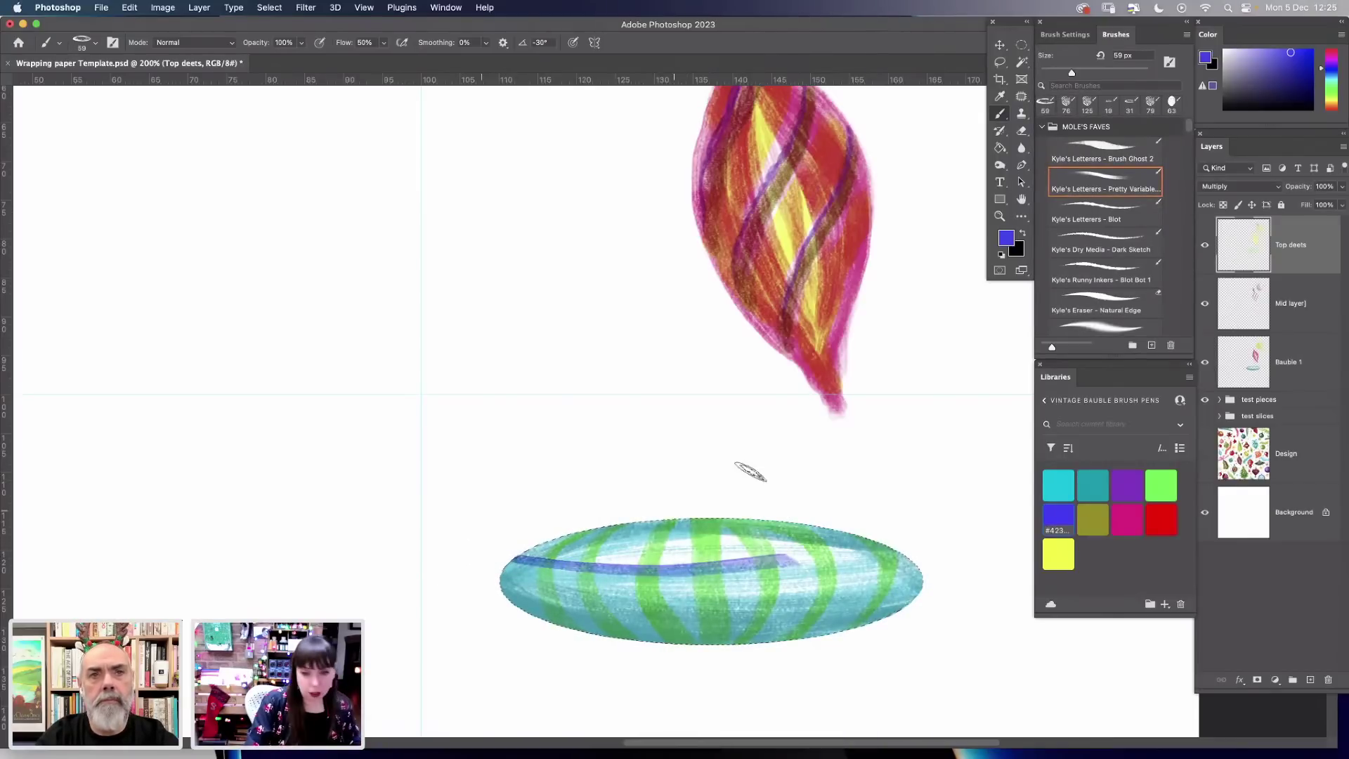
pyautogui.press('super+z')
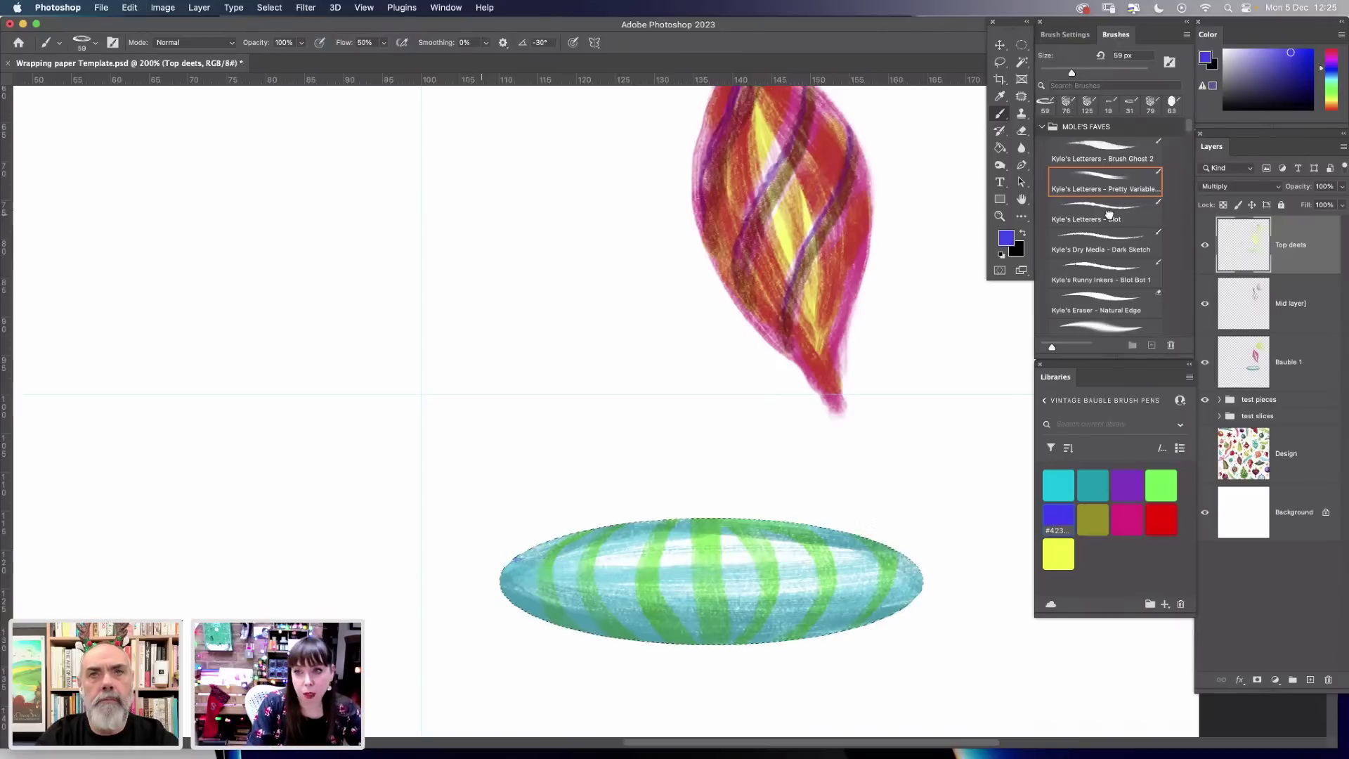
# Try a curved blue band across the middle of the ellipse with the Dark Sketch brush at 35 px, and undo it.
pyautogui.click(1109, 214)
pyautogui.click(1111, 244)
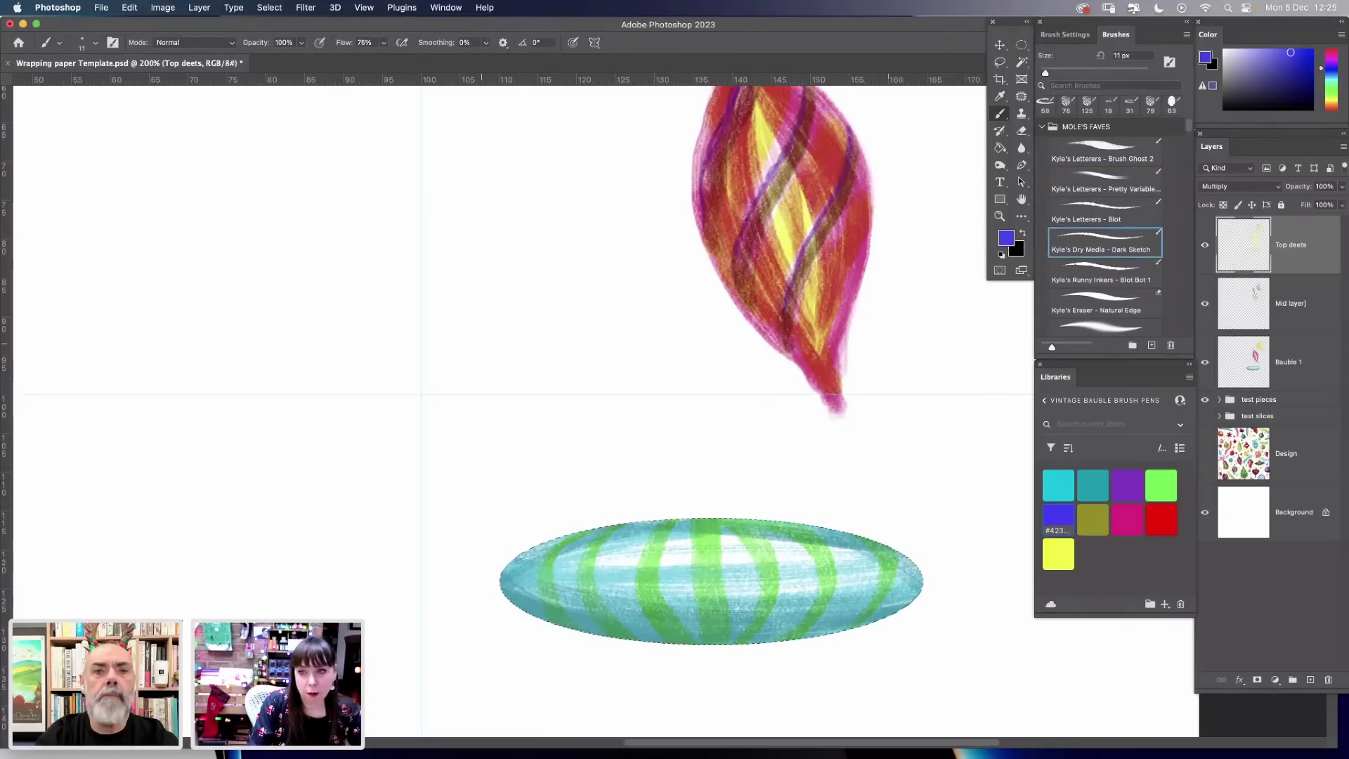
pyautogui.rightClick(596, 317)
pyautogui.moveTo(665, 348); pyautogui.dragTo(674, 348)
pyautogui.click(502, 521)
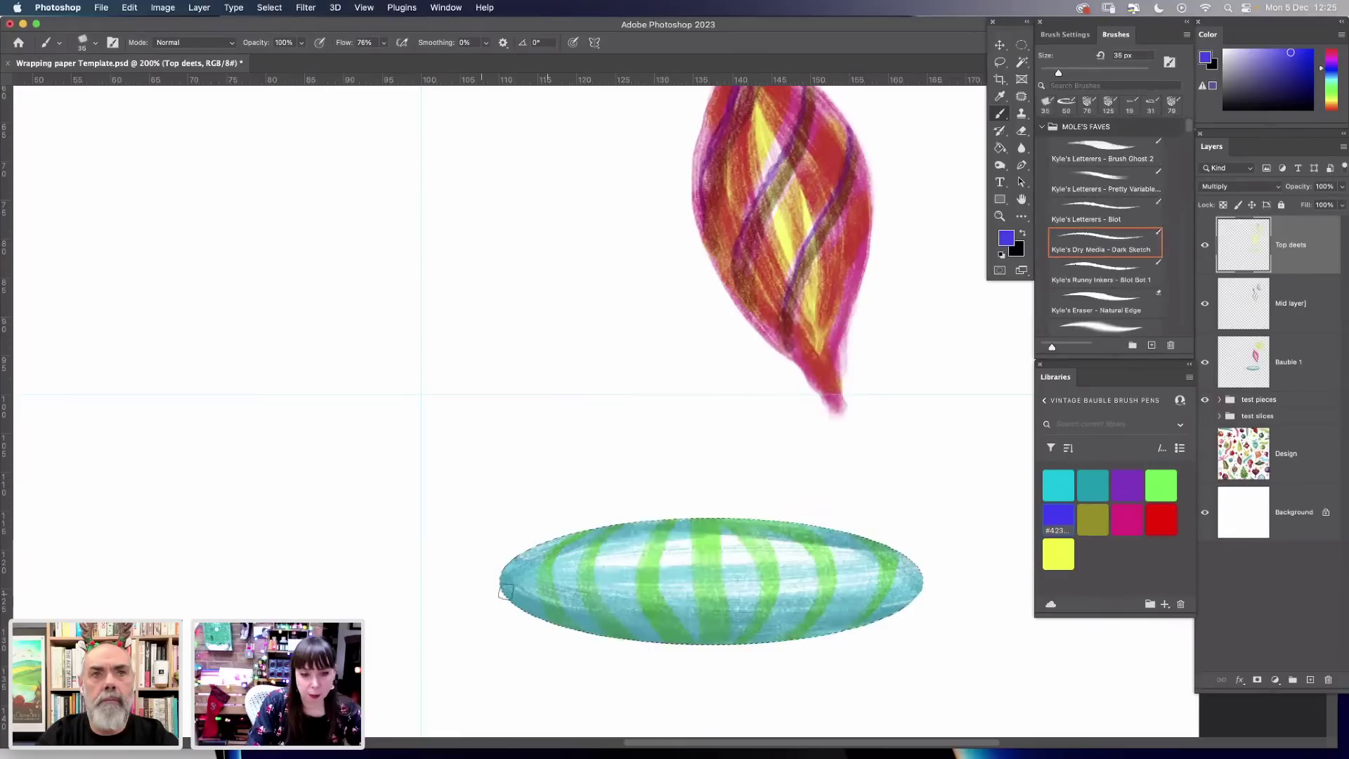
pyautogui.moveTo(496, 575); pyautogui.dragTo(928, 599)
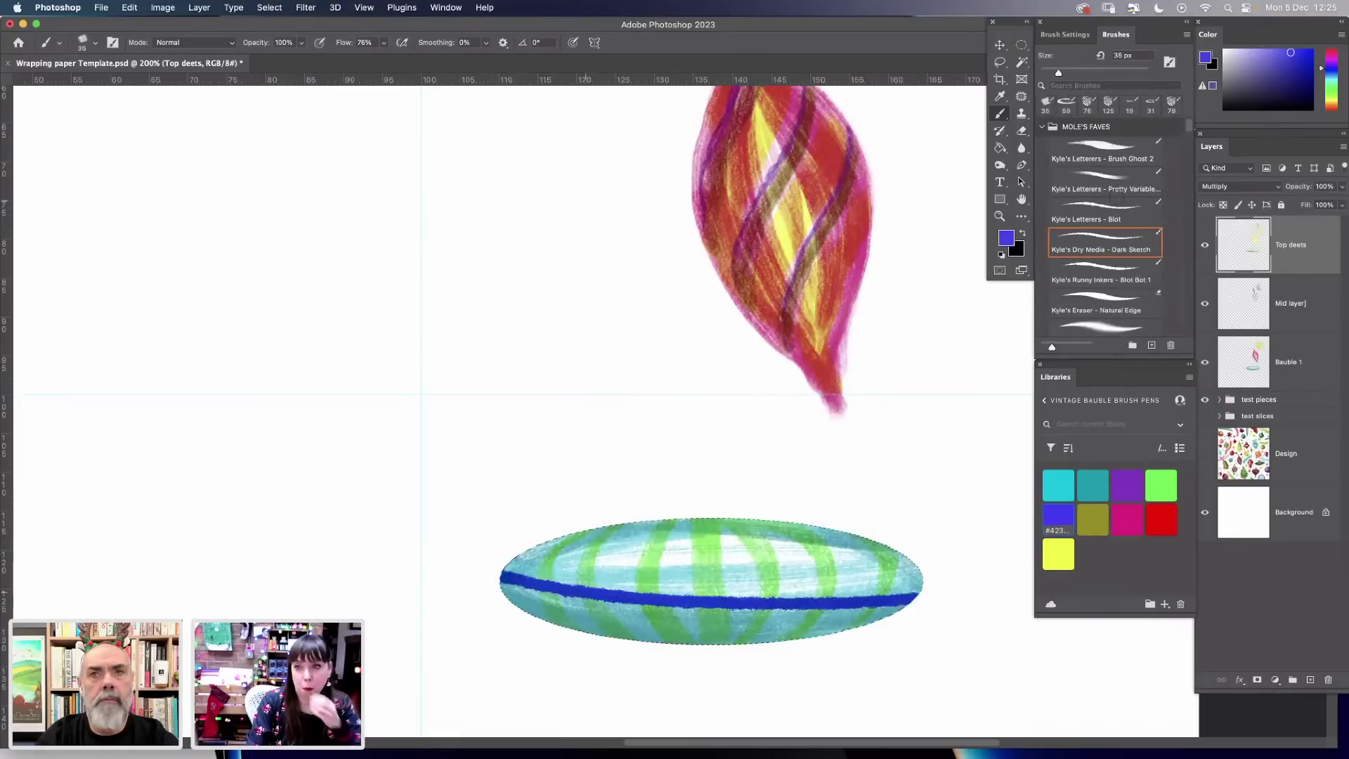
pyautogui.press('super+z')
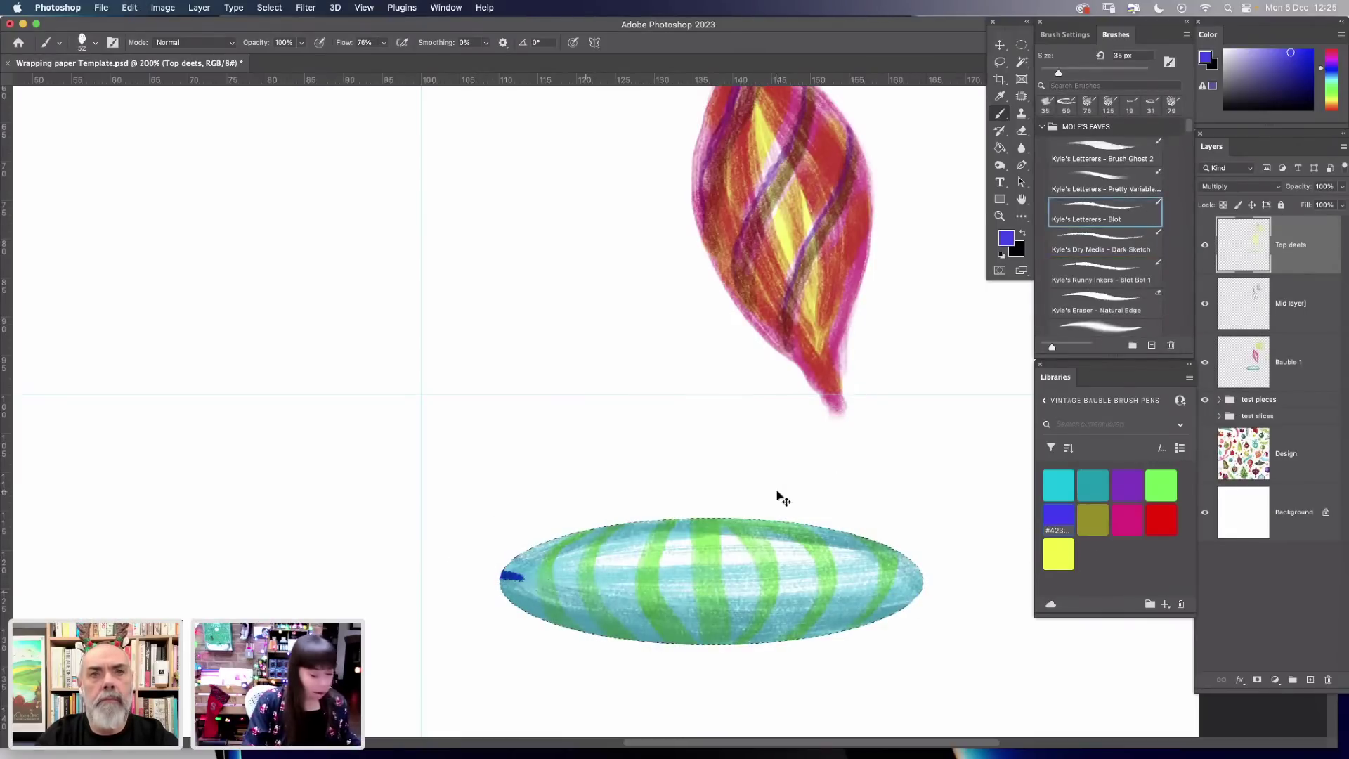
pyautogui.press('super+z')
# Paint several curved horizontal blue bands around the middle of the striped ellipse with the Pretty Variable -30 brush at 22 px, angled 87°.
pyautogui.rightClick(676, 485)
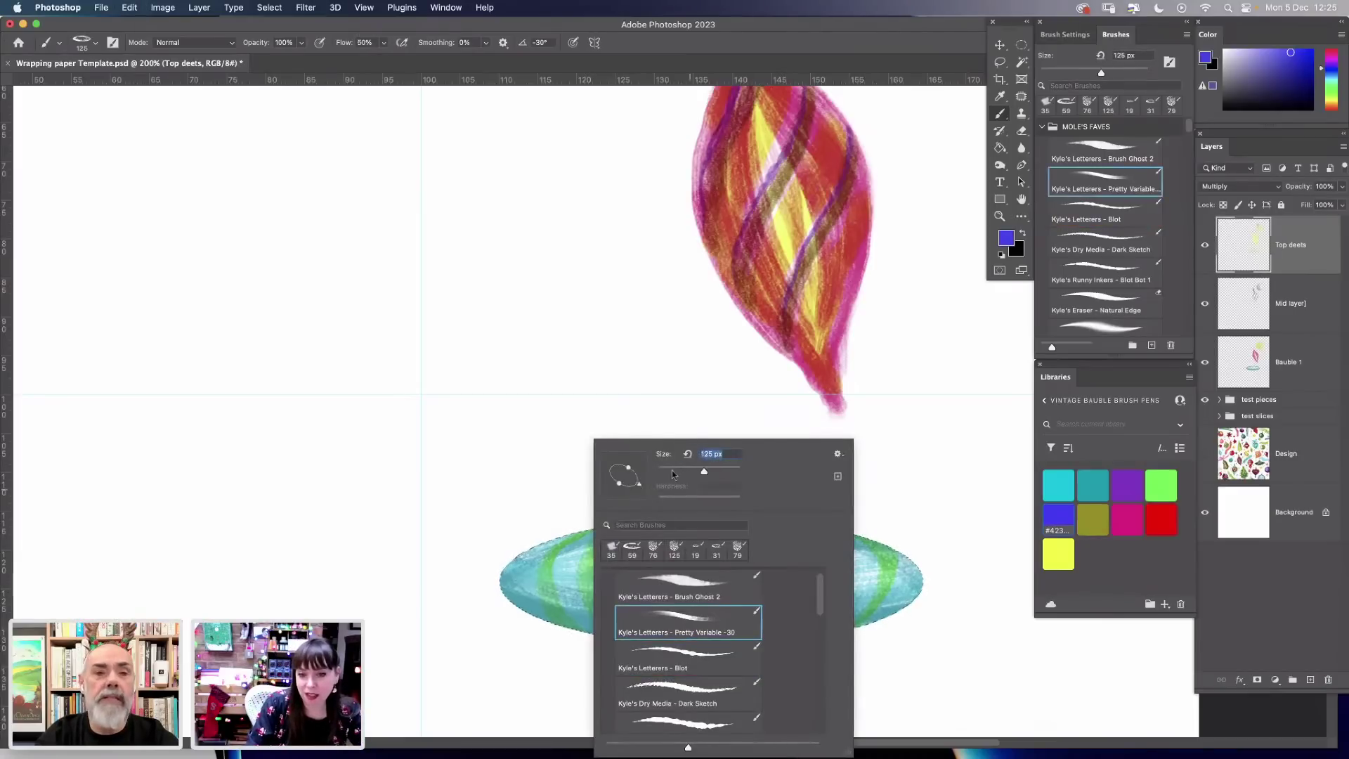
pyautogui.moveTo(668, 472); pyautogui.dragTo(671, 471)
pyautogui.moveTo(641, 487)
pyautogui.mouseDown()
pyautogui.moveTo(623, 463)
pyautogui.moveTo(662, 479)
pyautogui.mouseUp()
pyautogui.press('Return')
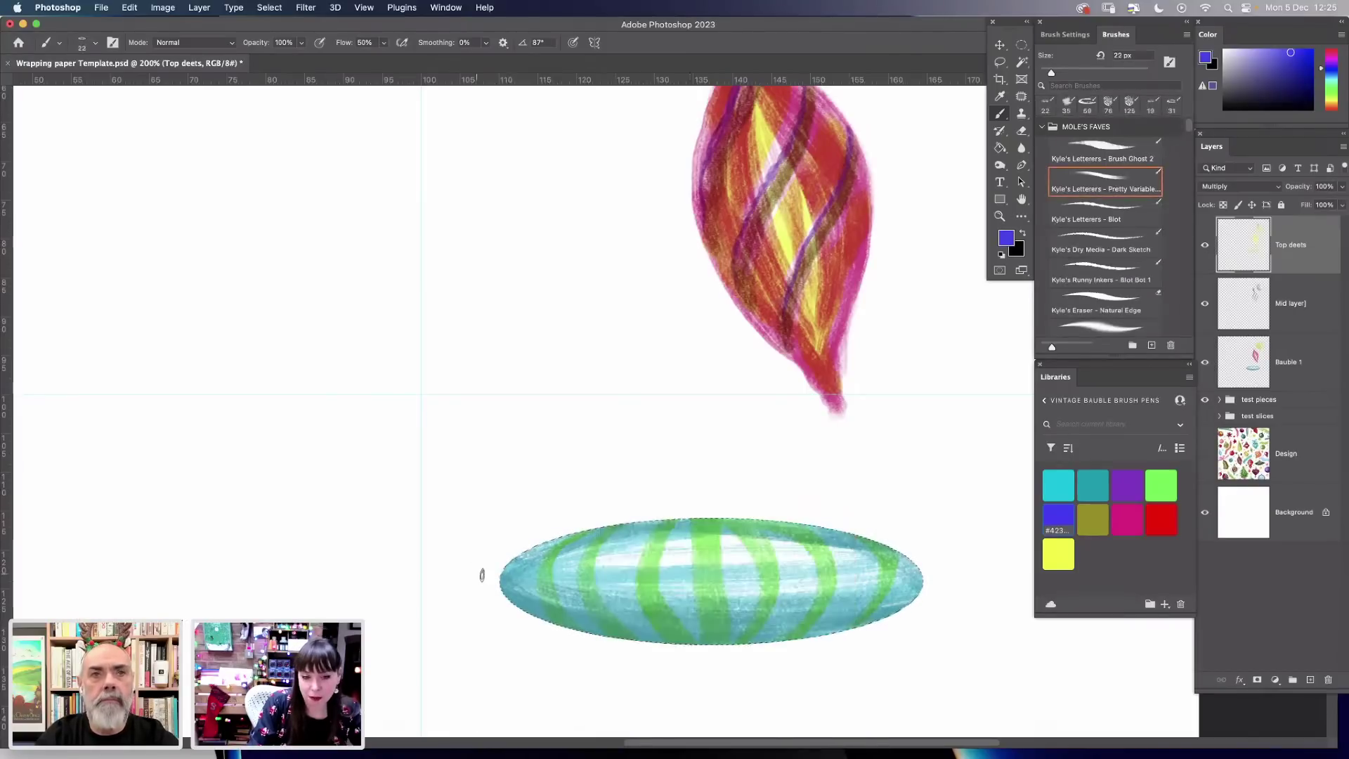
pyautogui.moveTo(545, 581); pyautogui.dragTo(914, 573)
pyautogui.moveTo(500, 575)
pyautogui.mouseDown()
pyautogui.moveTo(658, 591)
pyautogui.moveTo(904, 575)
pyautogui.mouseUp()
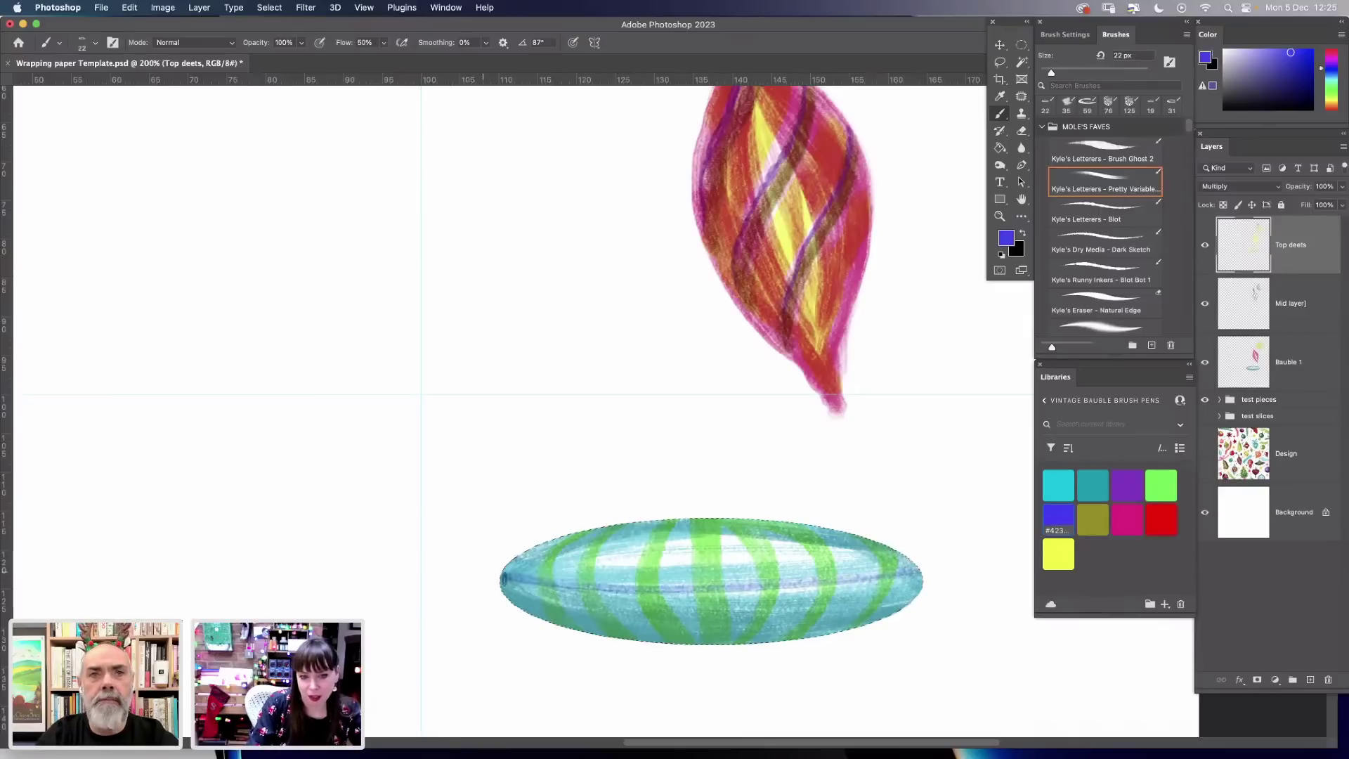
pyautogui.moveTo(549, 587)
pyautogui.mouseDown()
pyautogui.moveTo(917, 580)
pyautogui.moveTo(799, 587)
pyautogui.mouseUp()
pyautogui.moveTo(917, 568)
pyautogui.mouseDown()
pyautogui.moveTo(682, 590)
pyautogui.moveTo(506, 580)
pyautogui.moveTo(911, 565)
pyautogui.mouseUp()
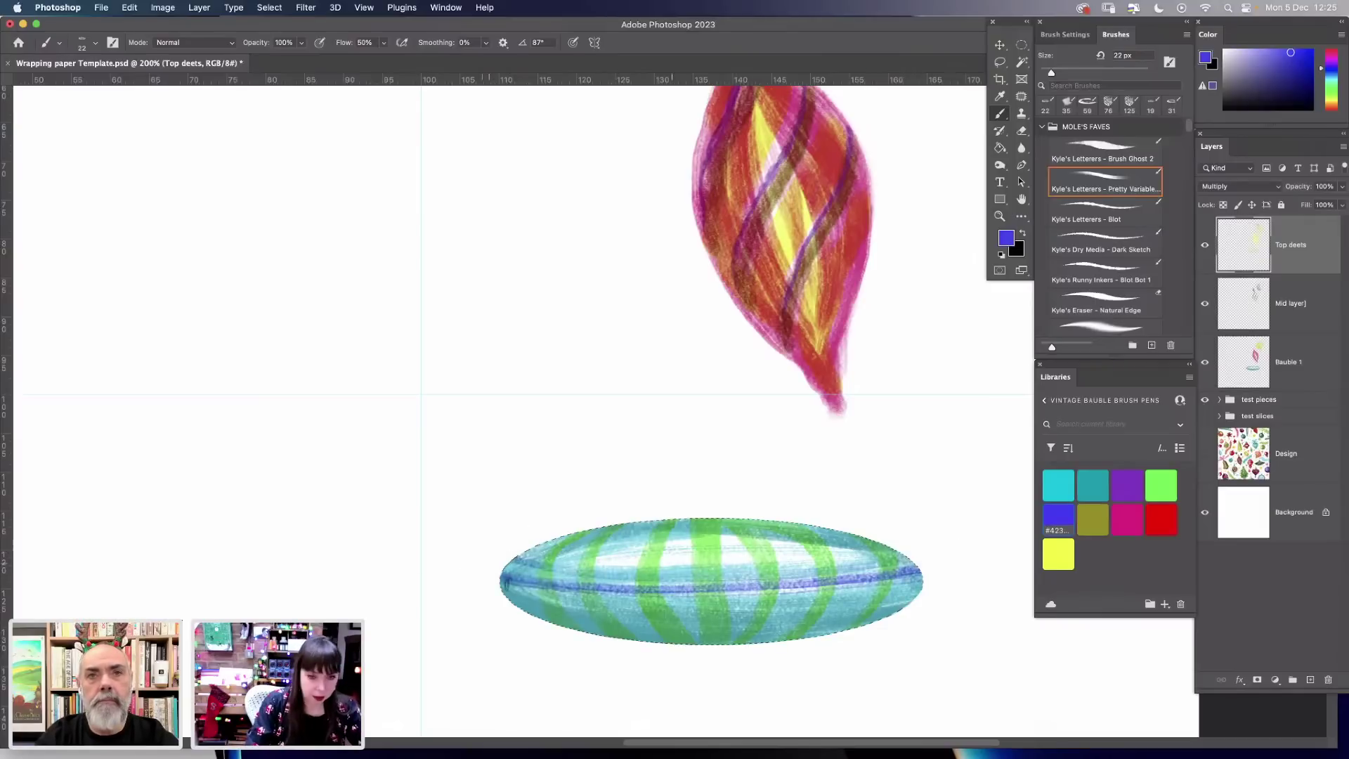
pyautogui.moveTo(508, 560)
pyautogui.mouseDown()
pyautogui.moveTo(652, 577)
pyautogui.moveTo(913, 566)
pyautogui.mouseUp()
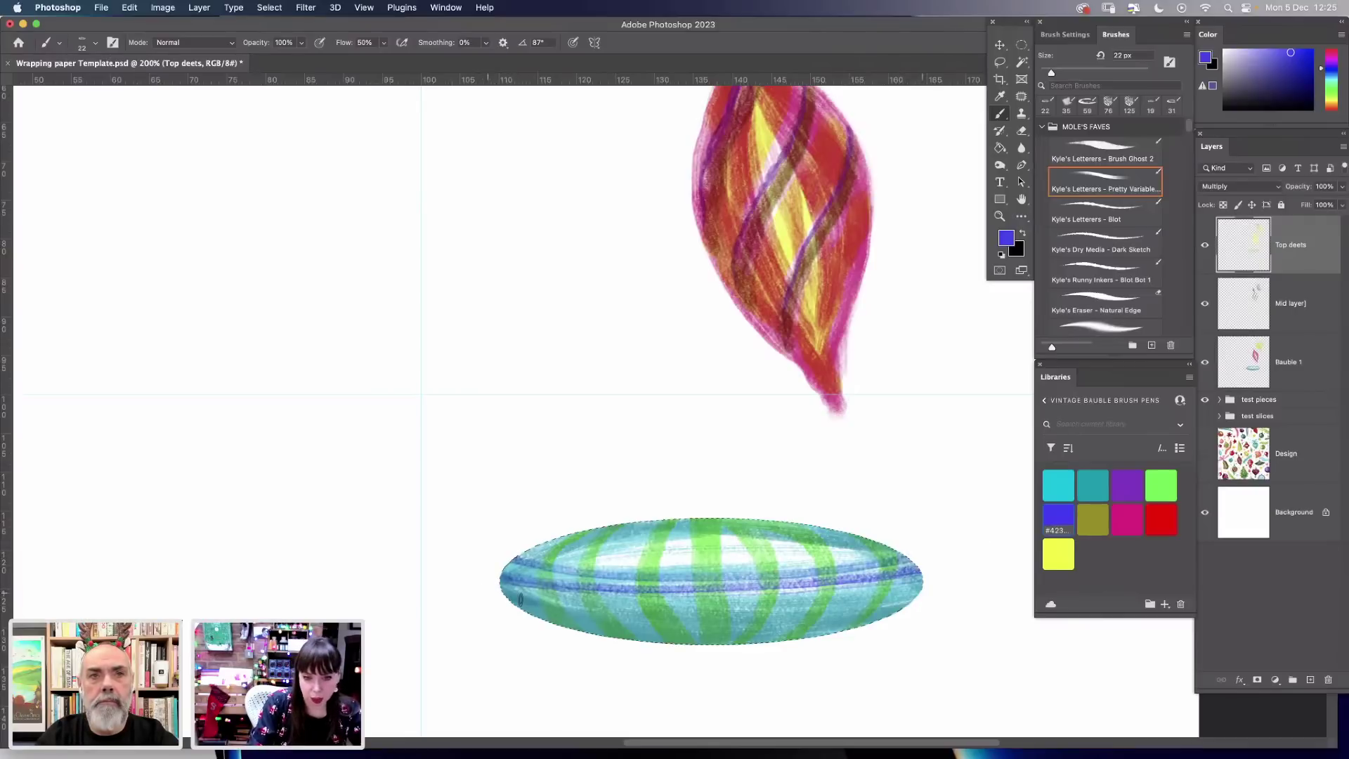
pyautogui.moveTo(557, 604)
pyautogui.mouseDown()
pyautogui.moveTo(805, 607)
pyautogui.moveTo(979, 577)
pyautogui.moveTo(662, 608)
pyautogui.moveTo(567, 604)
pyautogui.moveTo(525, 570)
pyautogui.moveTo(532, 594)
pyautogui.moveTo(511, 598)
pyautogui.moveTo(760, 611)
pyautogui.moveTo(880, 599)
pyautogui.mouseUp()
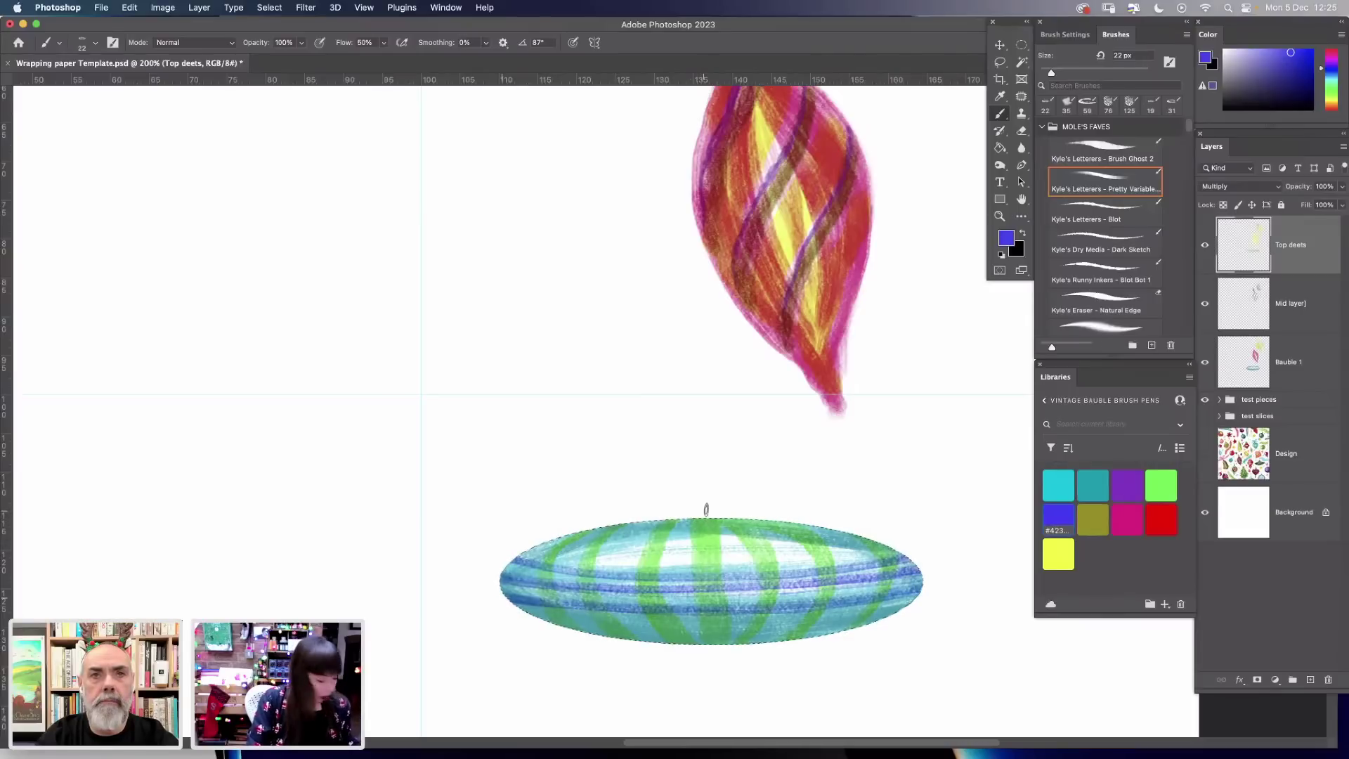
# Try vertical blue strokes down the centre of the ellipse with the 22 px brush, and undo them.
pyautogui.moveTo(701, 518); pyautogui.dragTo(702, 645)
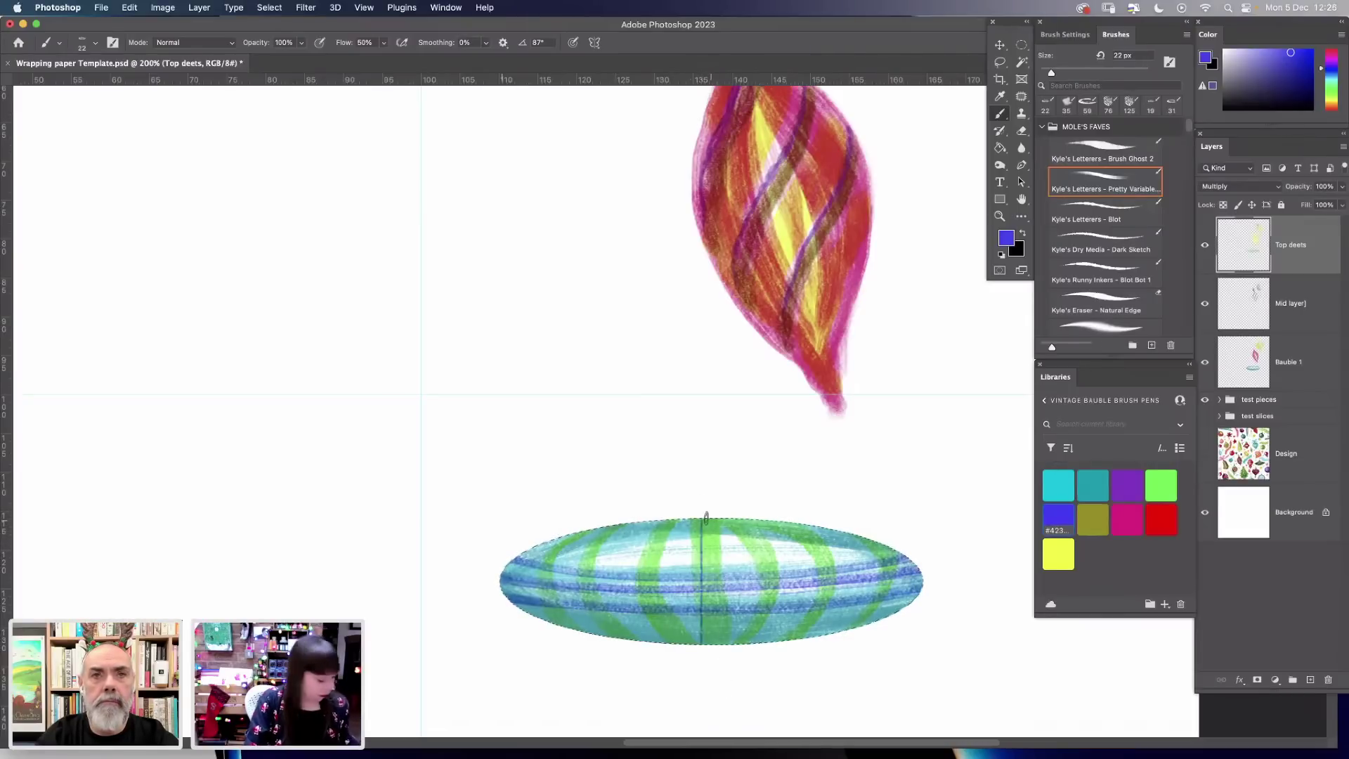
pyautogui.press('super+z')
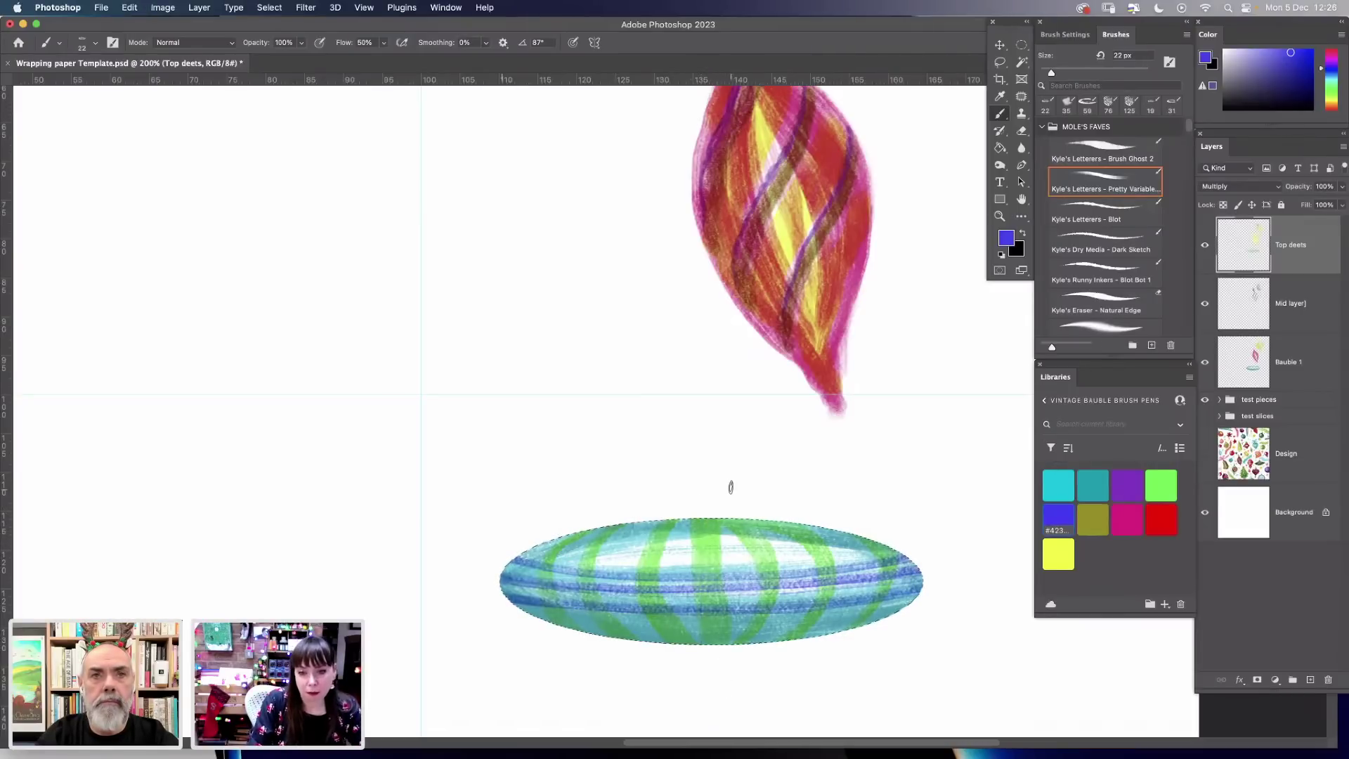
pyautogui.rightClick(707, 485)
pyautogui.press('Escape')
pyautogui.rightClick(705, 503)
pyautogui.press('Escape')
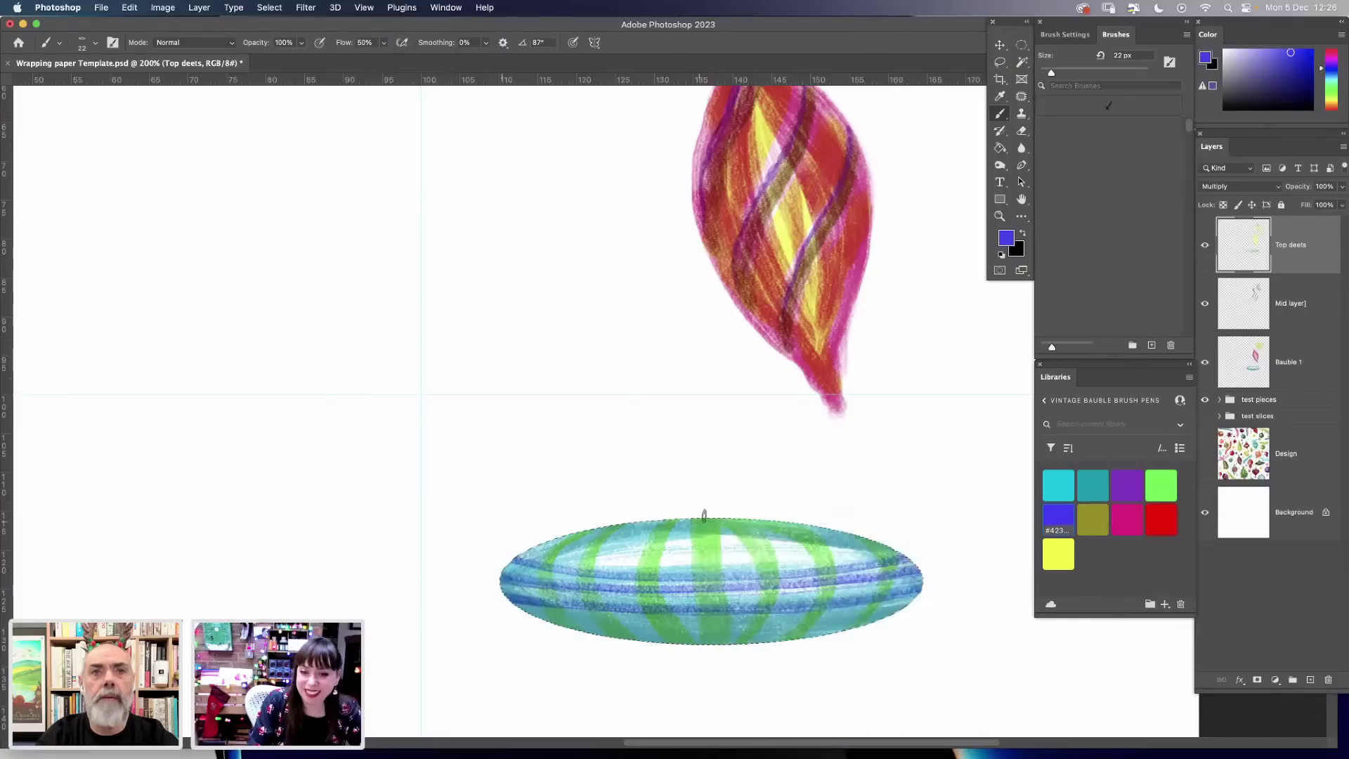
pyautogui.moveTo(703, 517); pyautogui.dragTo(713, 594)
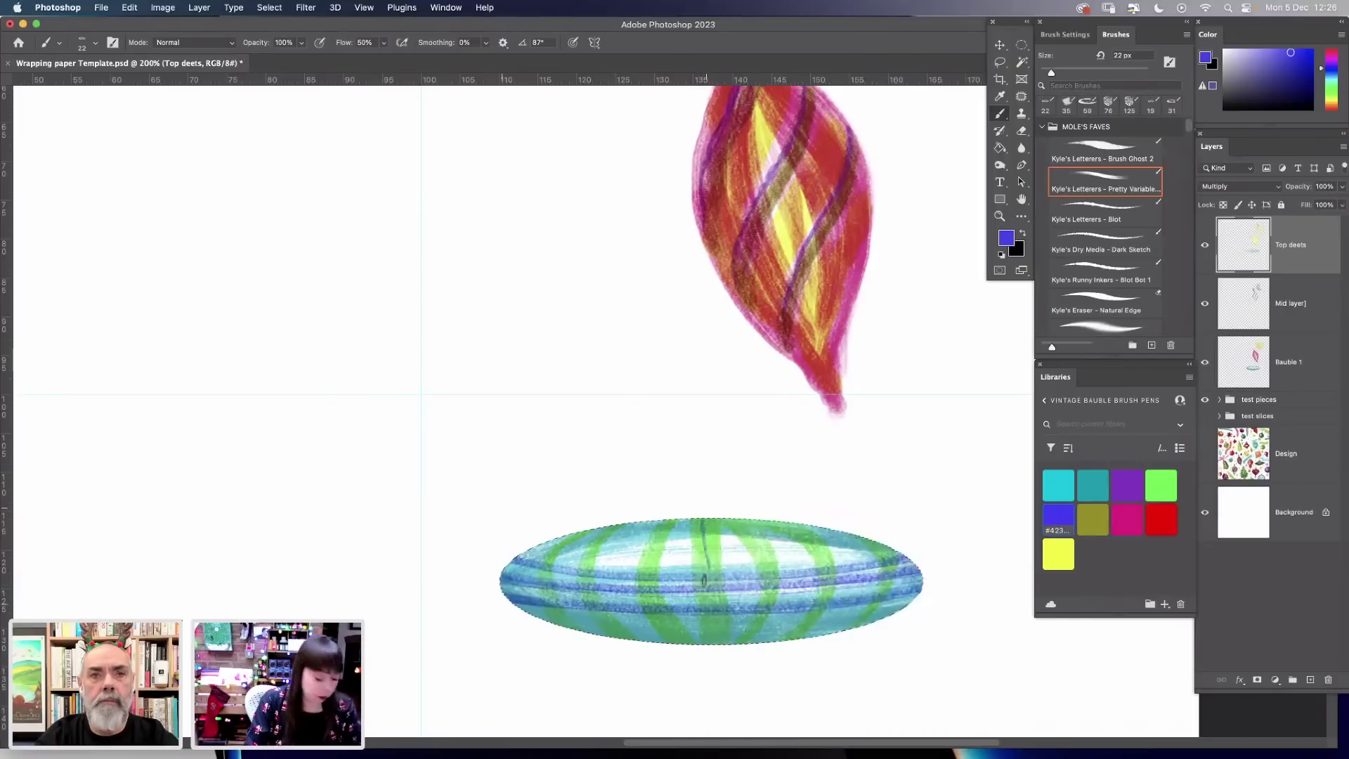
pyautogui.press('super+z')
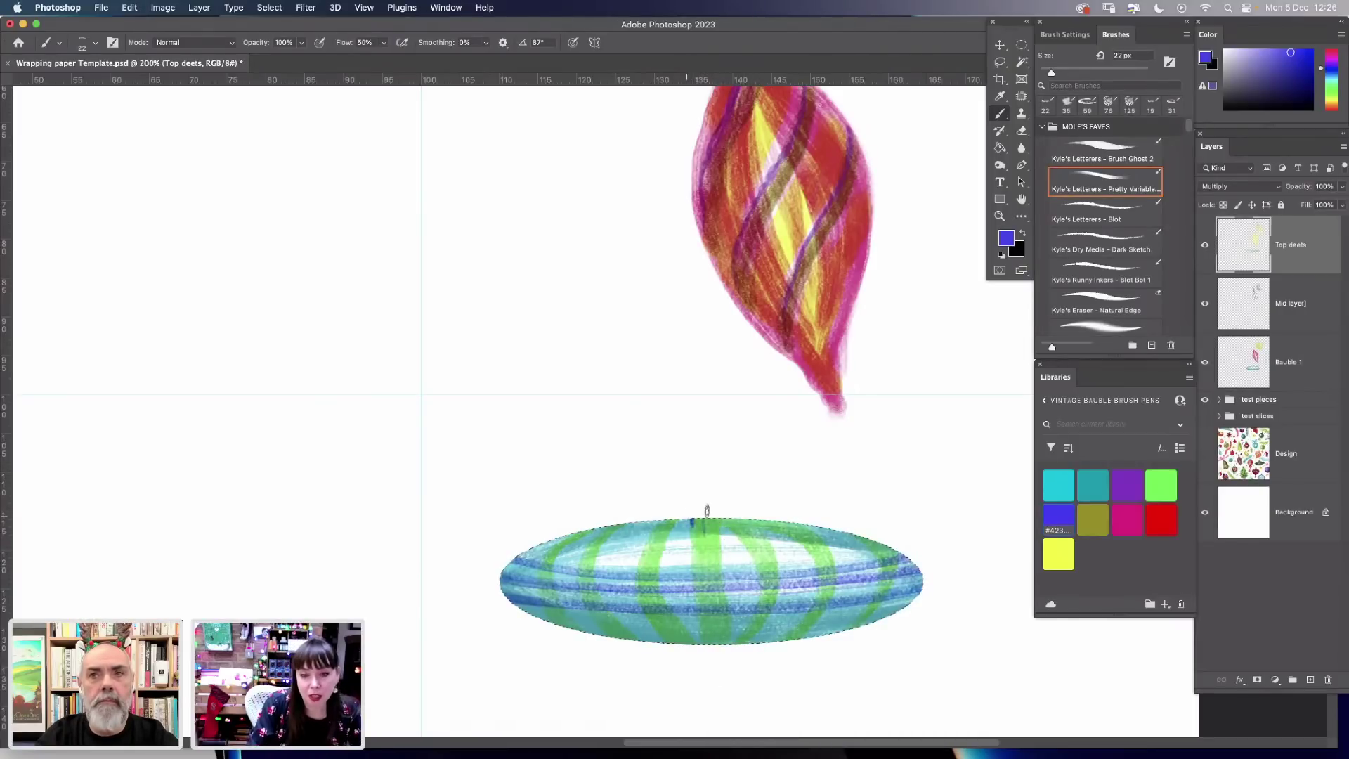
# Deselect and paint a small blue cap on top of the ellipse, with a light turquoise fill under it on the Bauble 1 layer.
pyautogui.press('super+d')
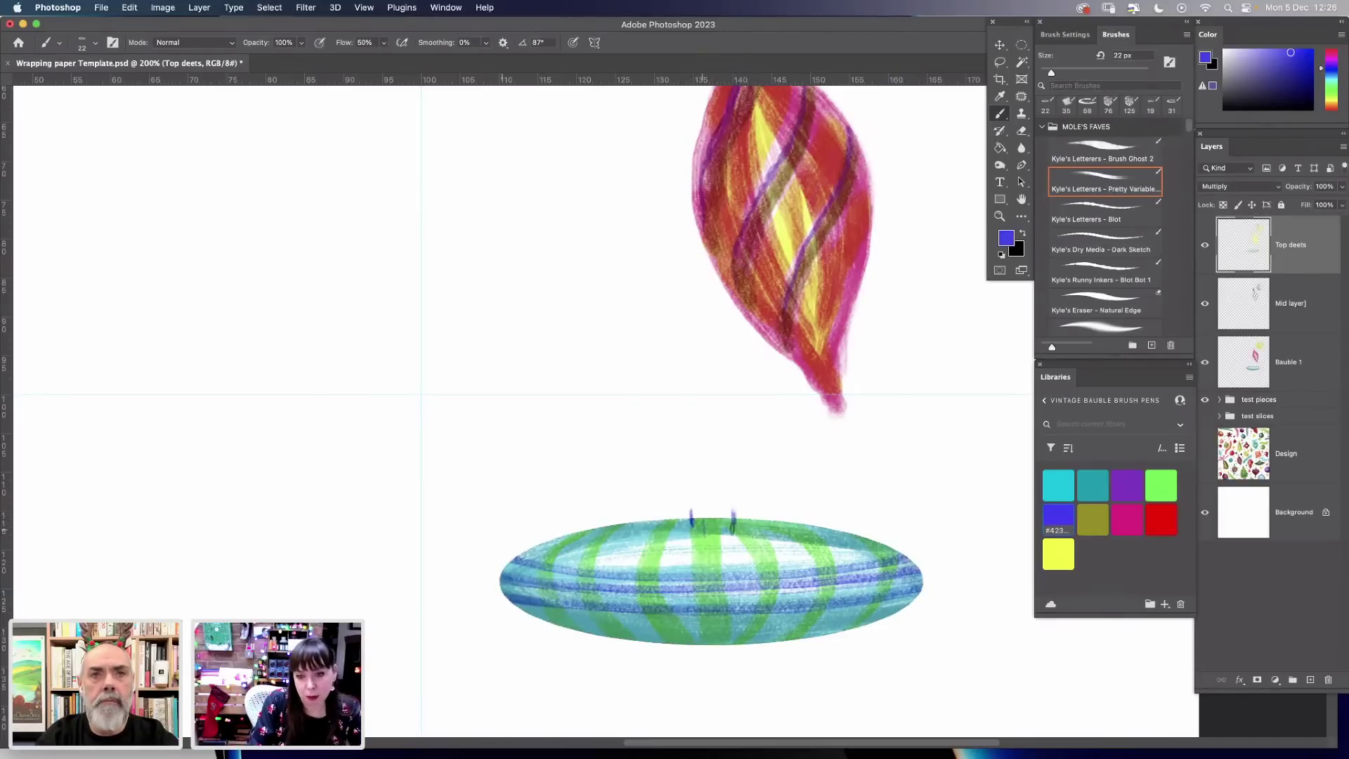
pyautogui.moveTo(700, 516)
pyautogui.mouseDown()
pyautogui.moveTo(733, 503)
pyautogui.moveTo(703, 503)
pyautogui.moveTo(728, 519)
pyautogui.mouseUp()
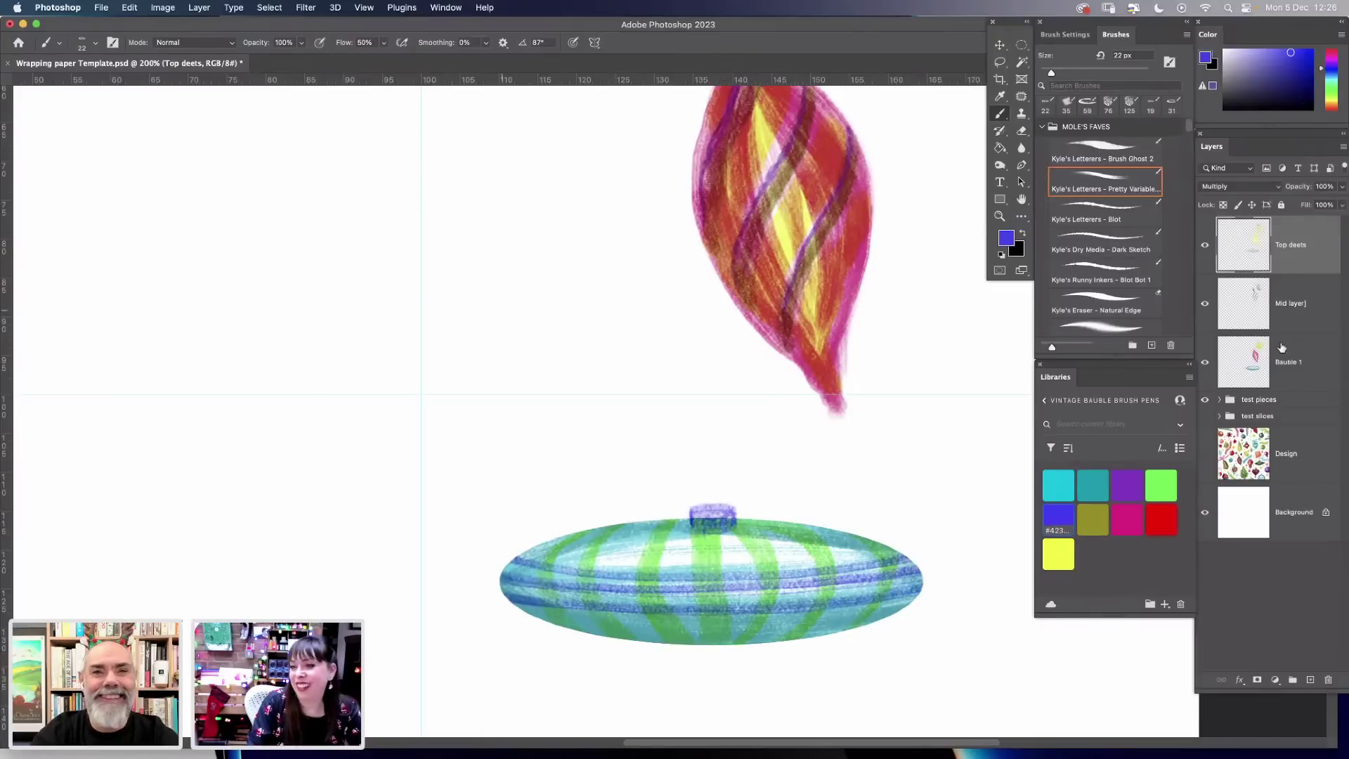
pyautogui.click(1282, 349)
pyautogui.click(1059, 485)
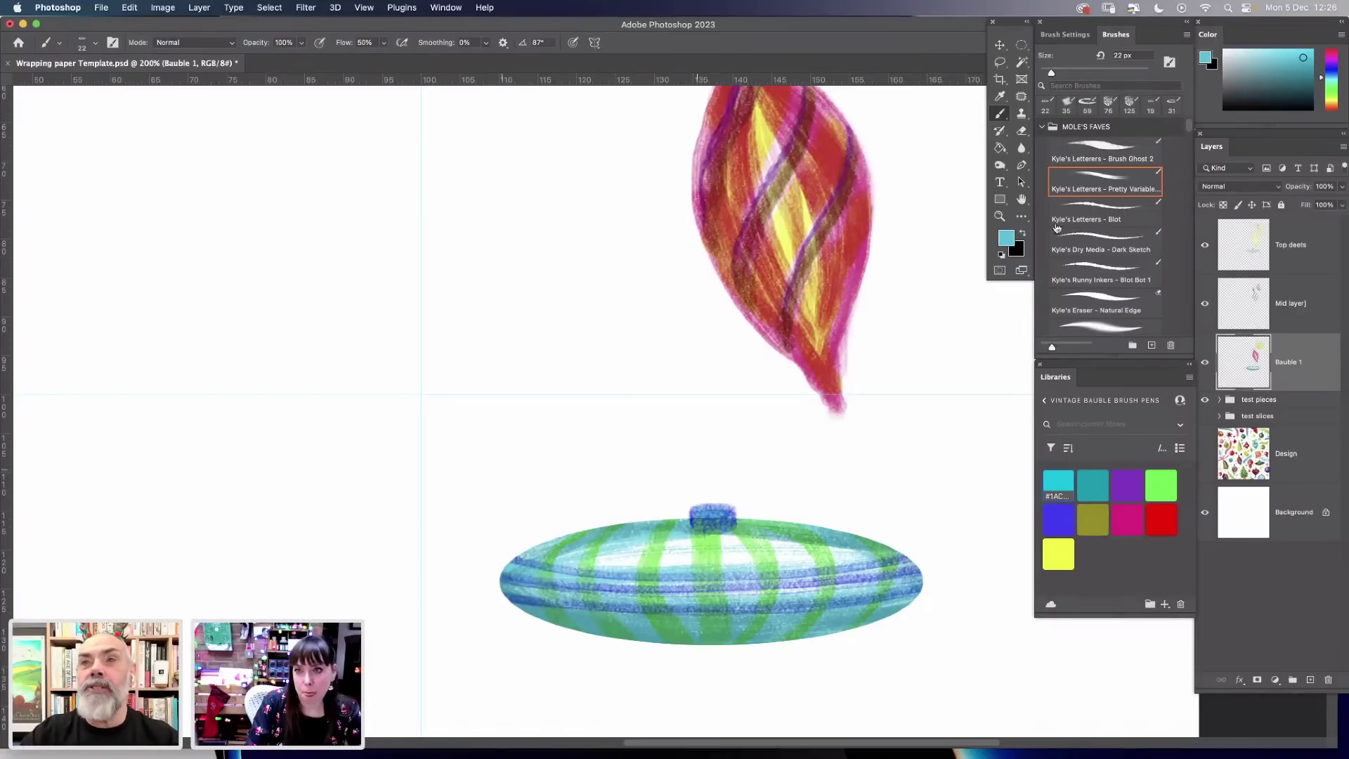
# Draw a small turquoise hanging ring above the cap with the Dark Sketch brush at 11 px and 34% flow.
pyautogui.rightClick(1004, 111)
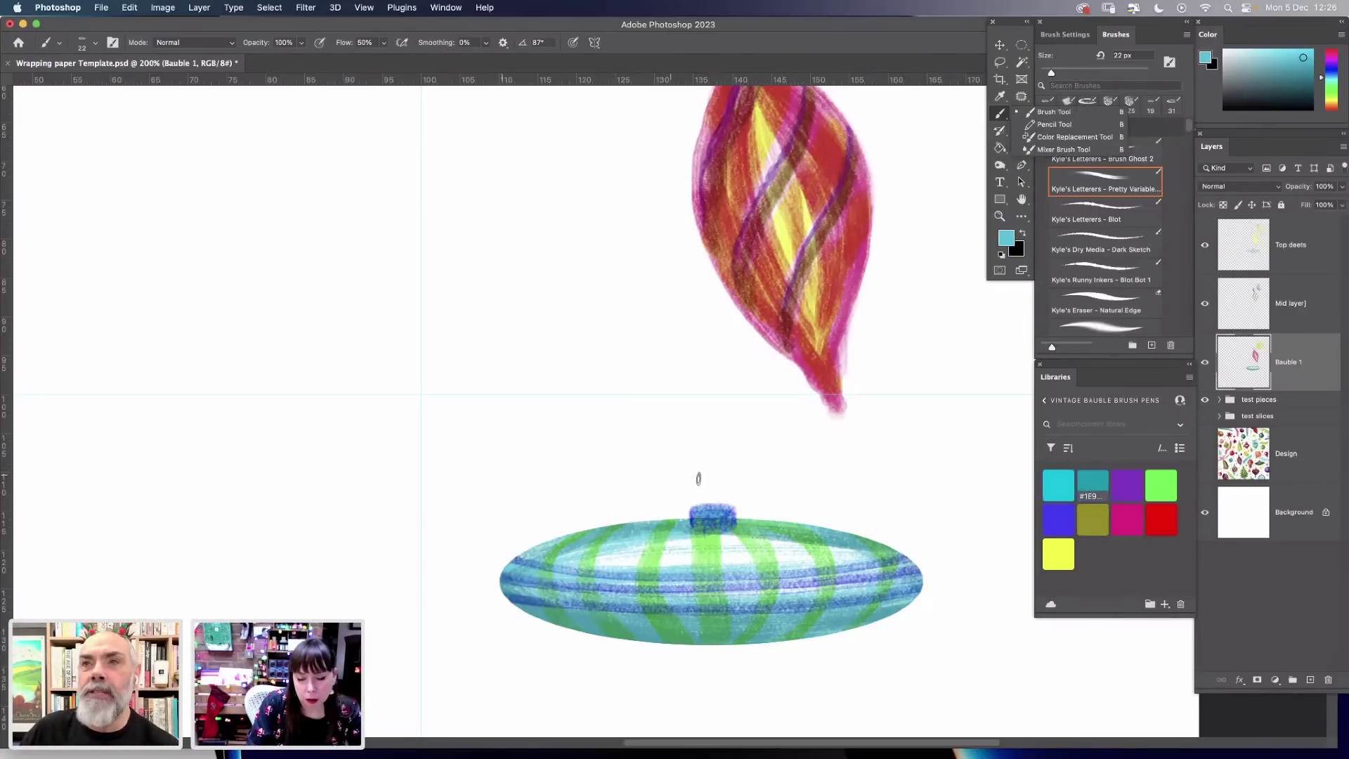
pyautogui.click(1150, 159)
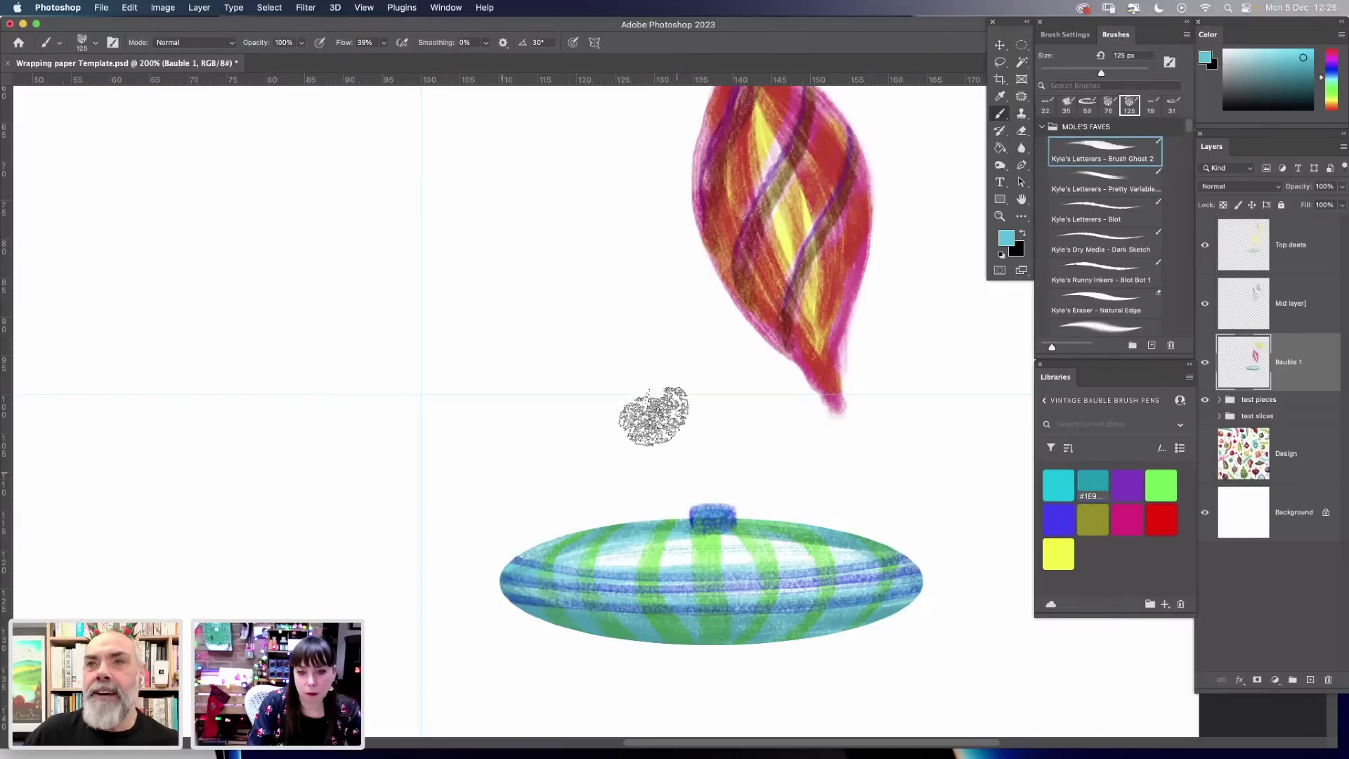
pyautogui.click(1117, 211)
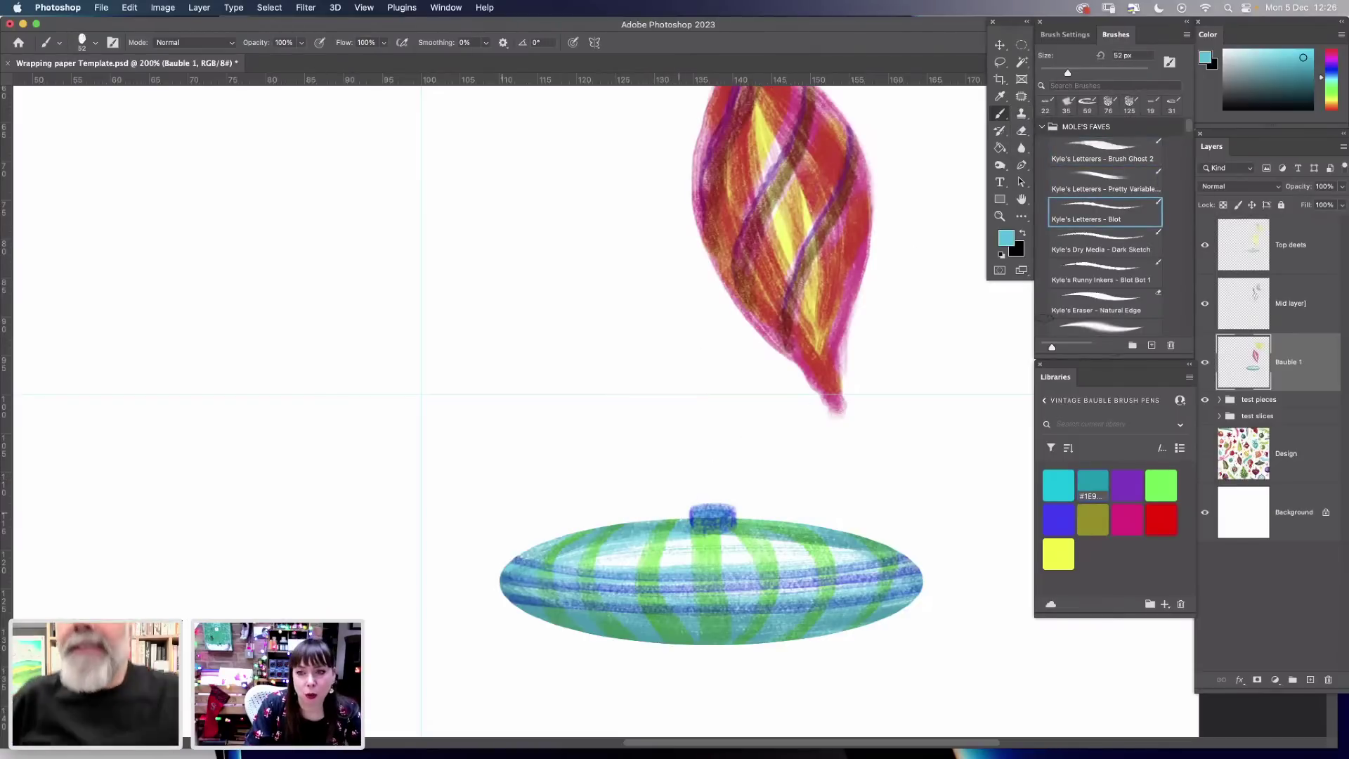
pyautogui.click(1125, 242)
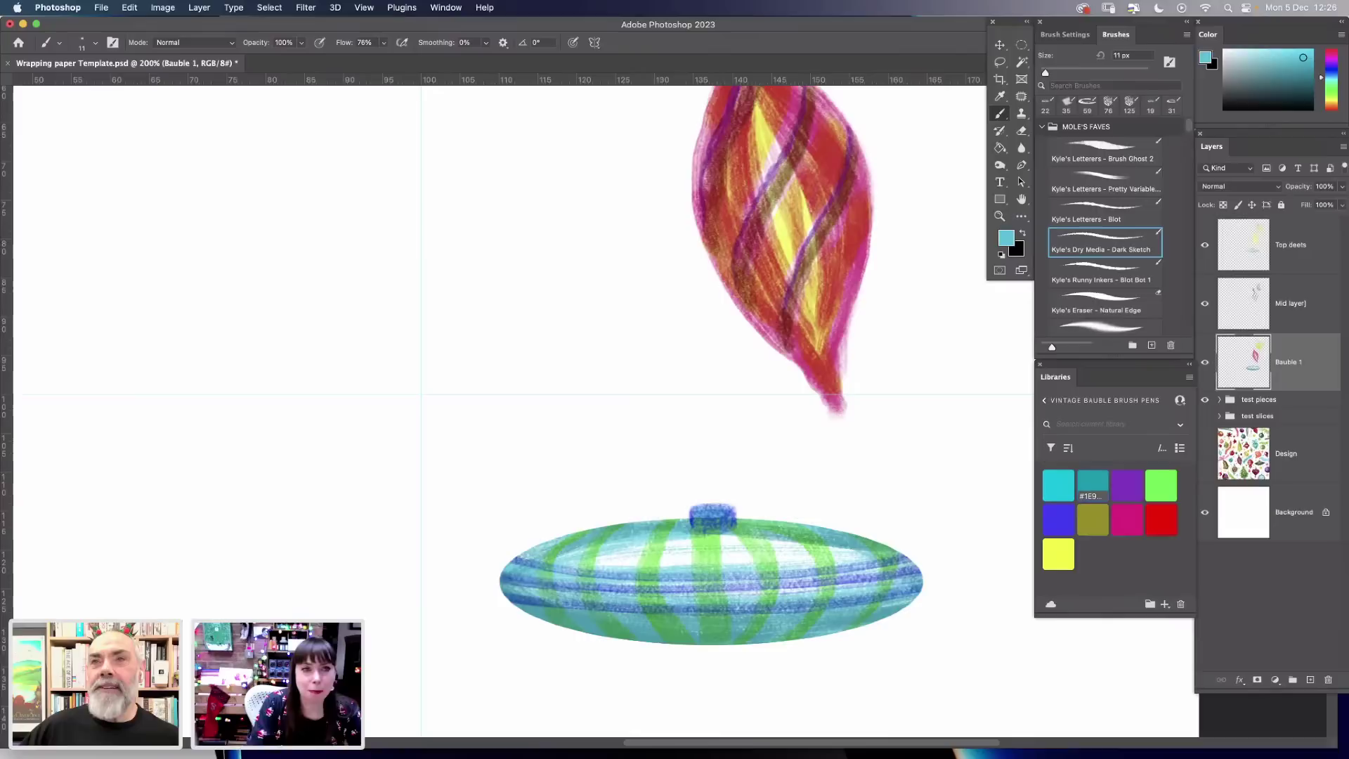
pyautogui.click(380, 44)
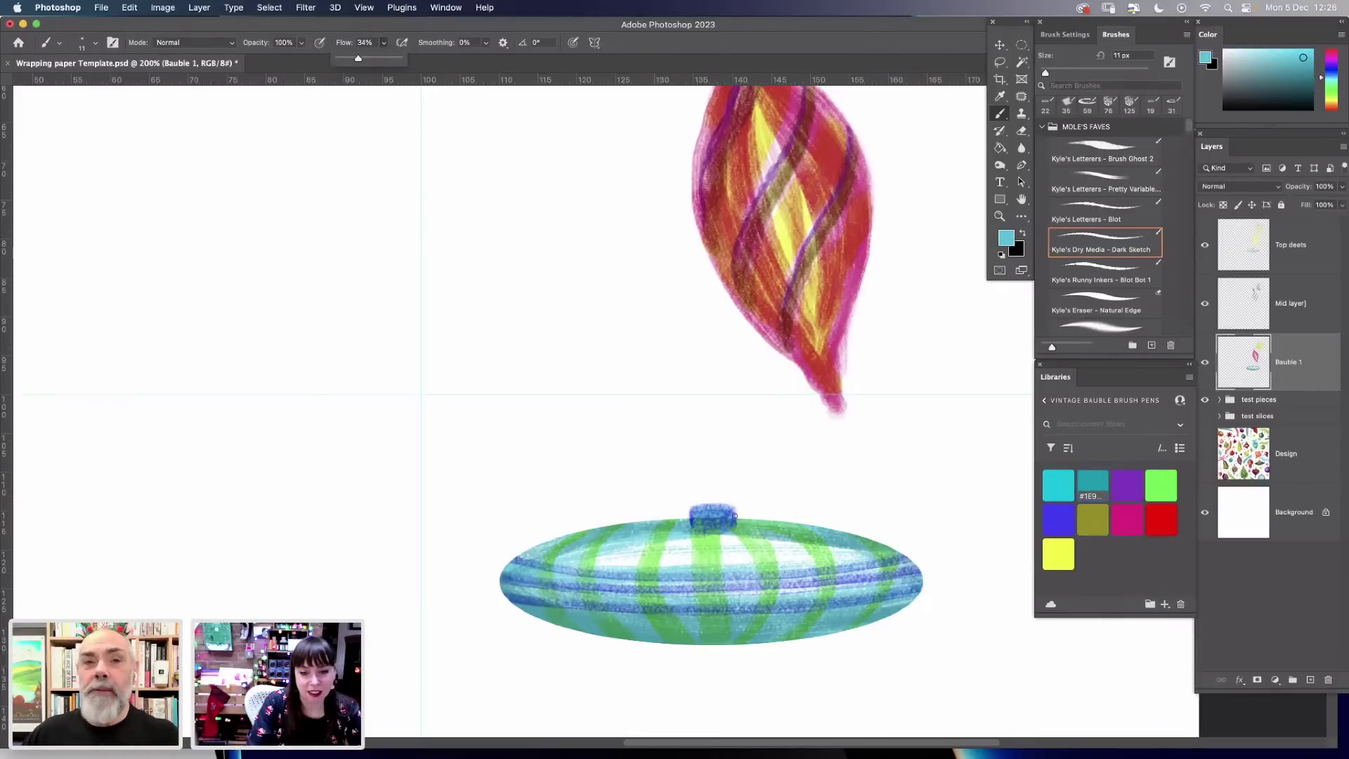
pyautogui.moveTo(703, 500)
pyautogui.mouseDown()
pyautogui.moveTo(731, 499)
pyautogui.moveTo(717, 480)
pyautogui.mouseUp()
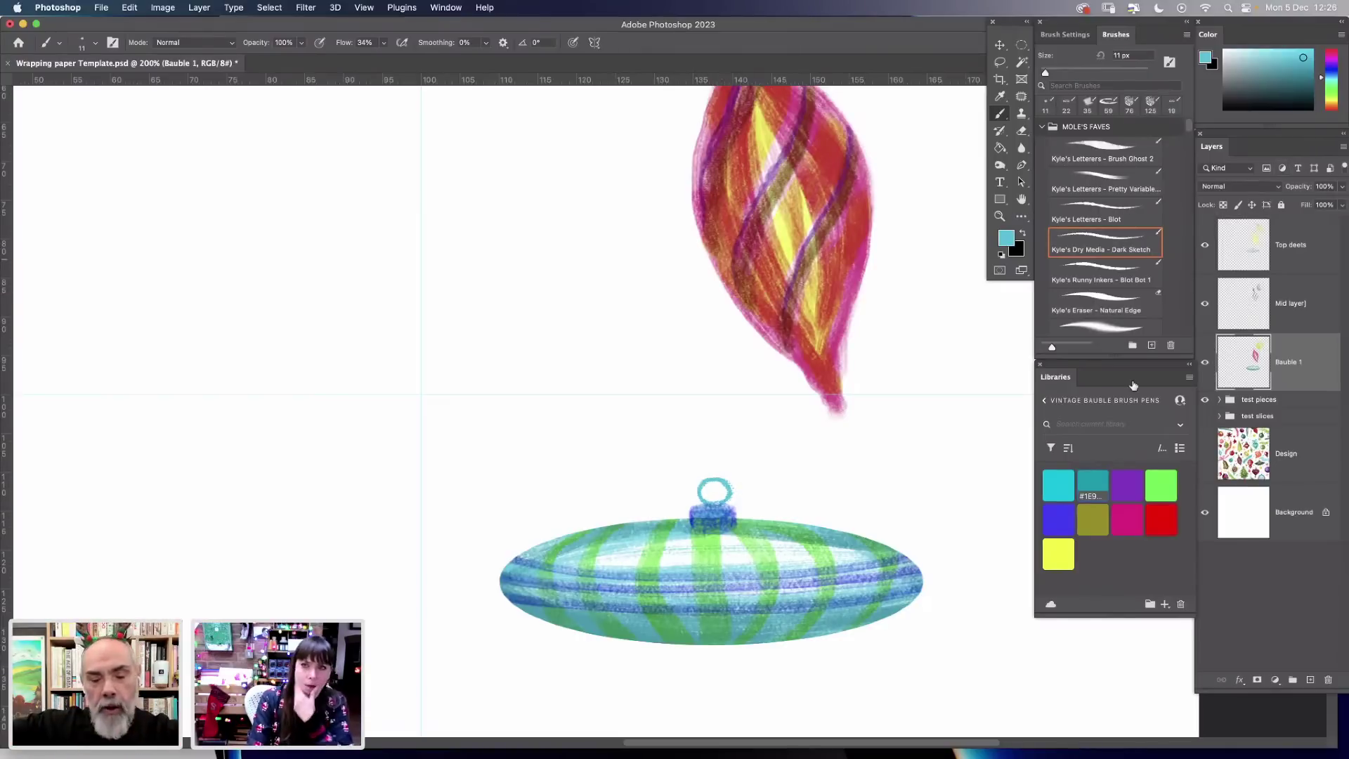
# Shade the ellipse's lower-left edge in blue on the Bauble 1 layer with the Brush Ghost 2 brush at 125 px.
pyautogui.click(1059, 520)
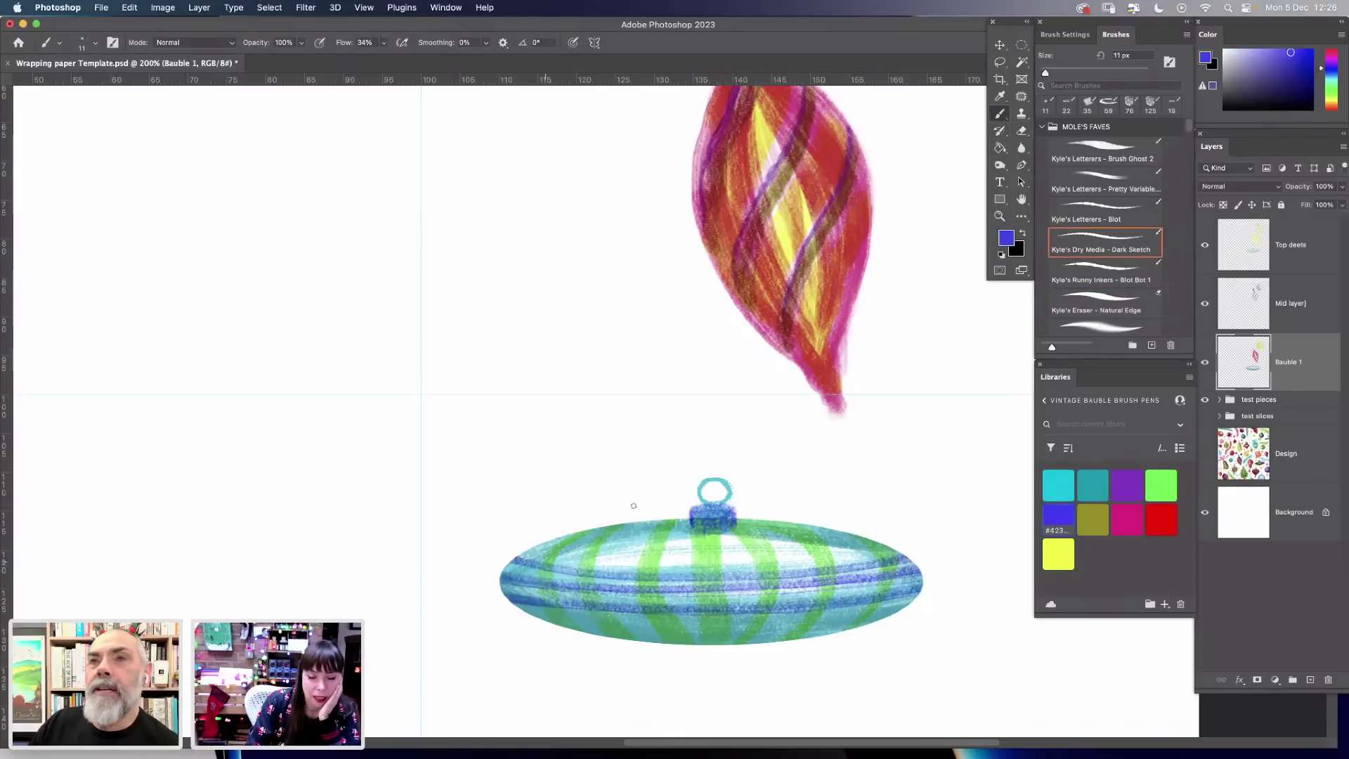
pyautogui.click(1104, 151)
pyautogui.moveTo(559, 583)
pyautogui.mouseDown()
pyautogui.moveTo(542, 604)
pyautogui.moveTo(524, 601)
pyautogui.moveTo(731, 628)
pyautogui.mouseUp()
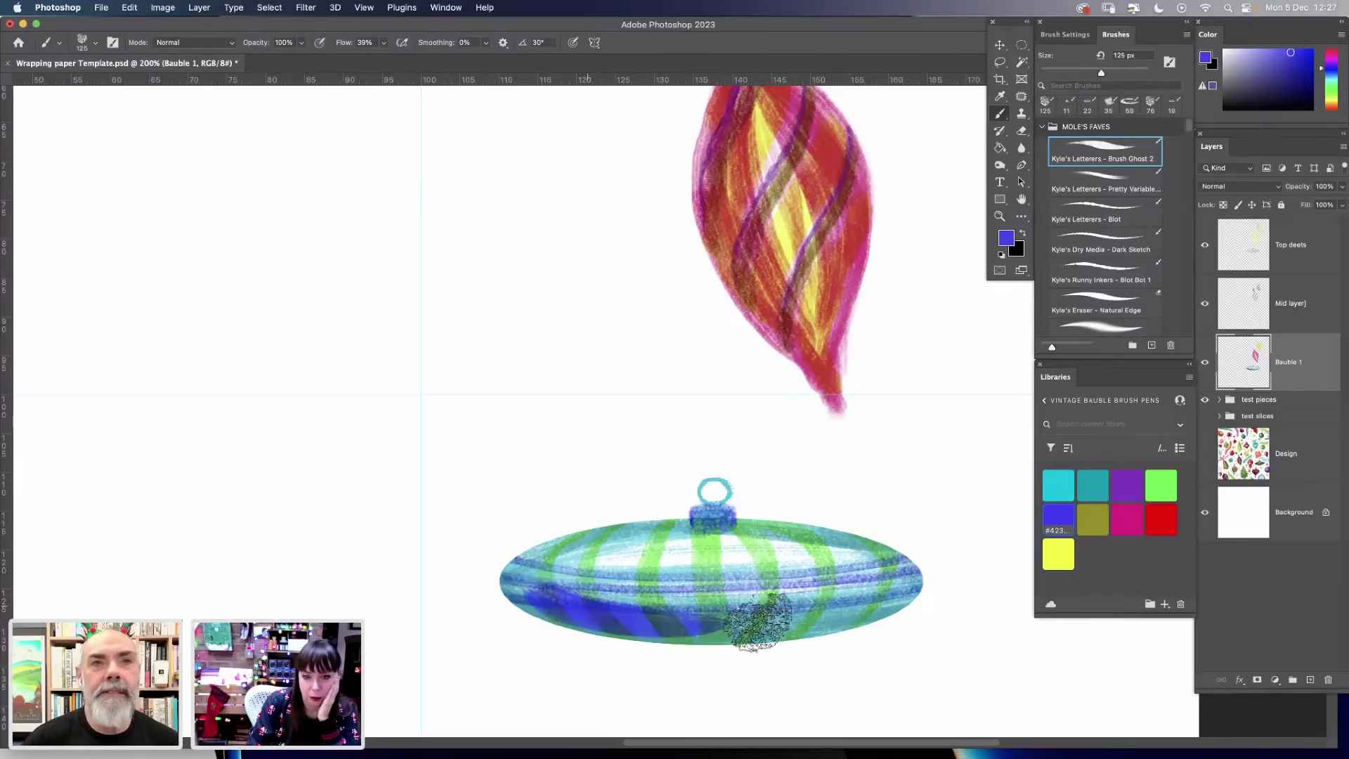
# Mix a pale pink foreground colour, #f3ace2, for the Brush tool.
pyautogui.press('super+minus')
pyautogui.press('super+minus')
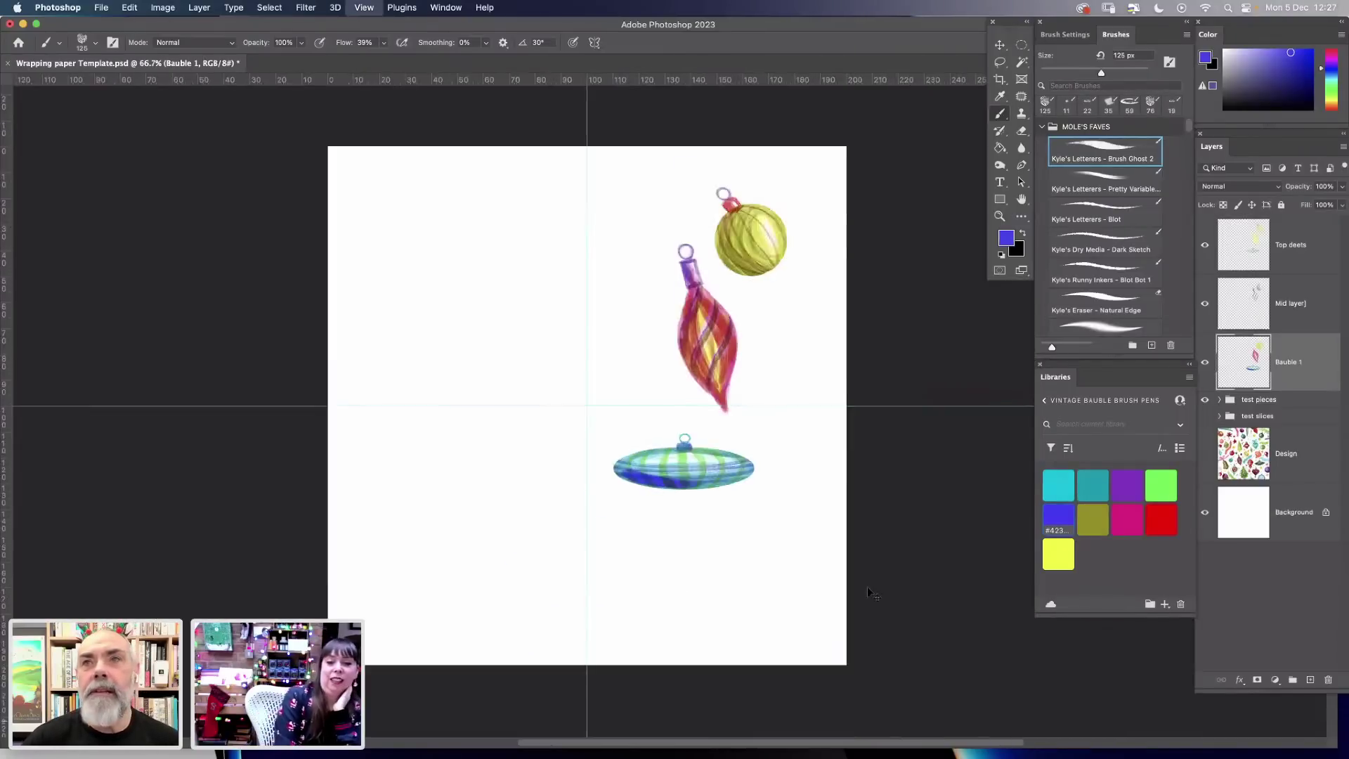
pyautogui.press('super+minus')
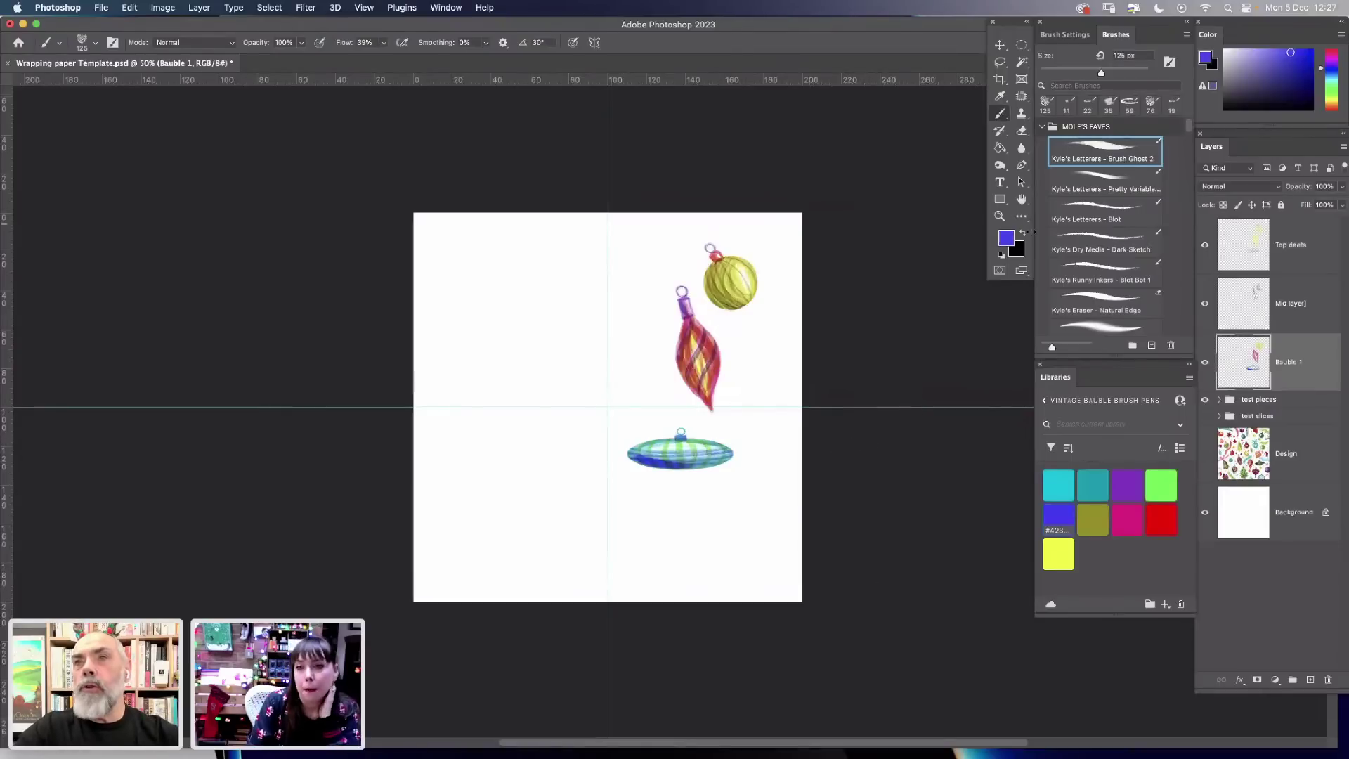
pyautogui.click(999, 216)
pyautogui.click(749, 357)
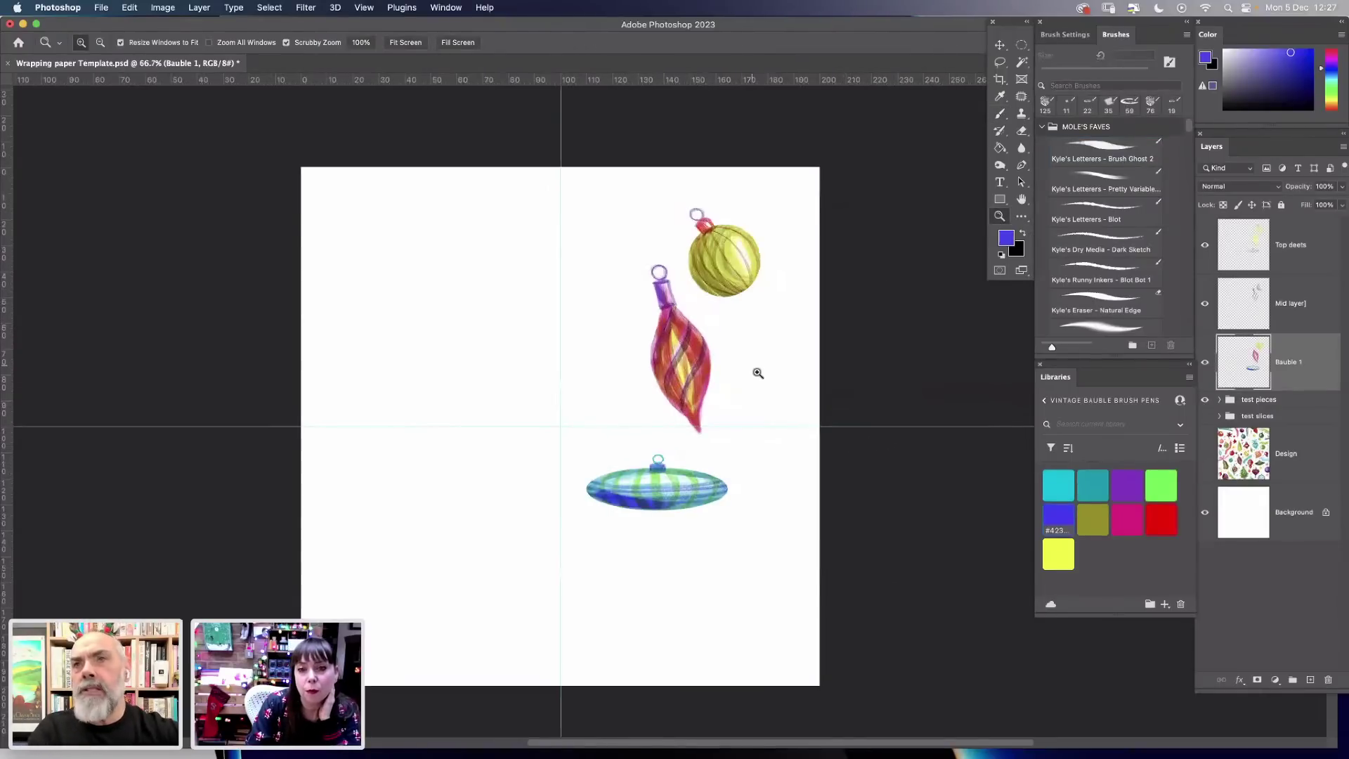
pyautogui.click(752, 369)
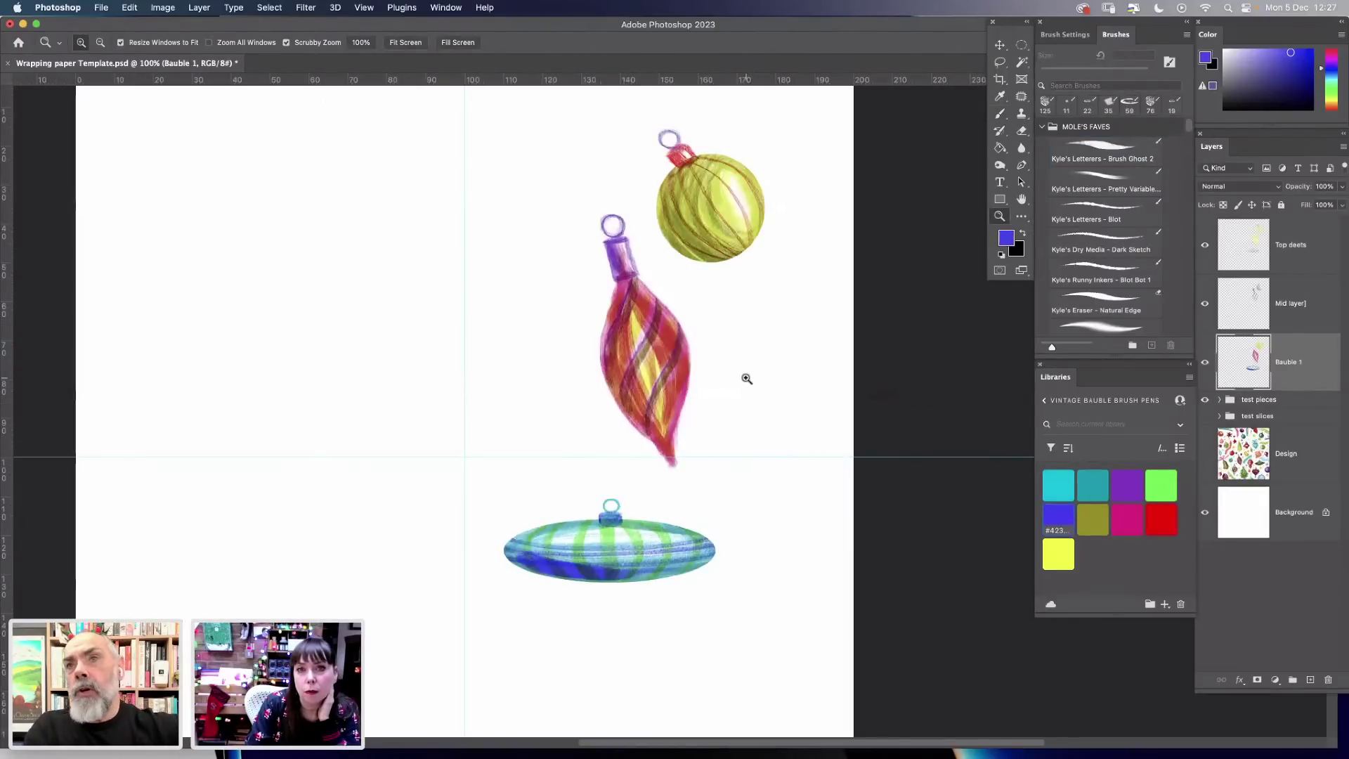
pyautogui.click(998, 117)
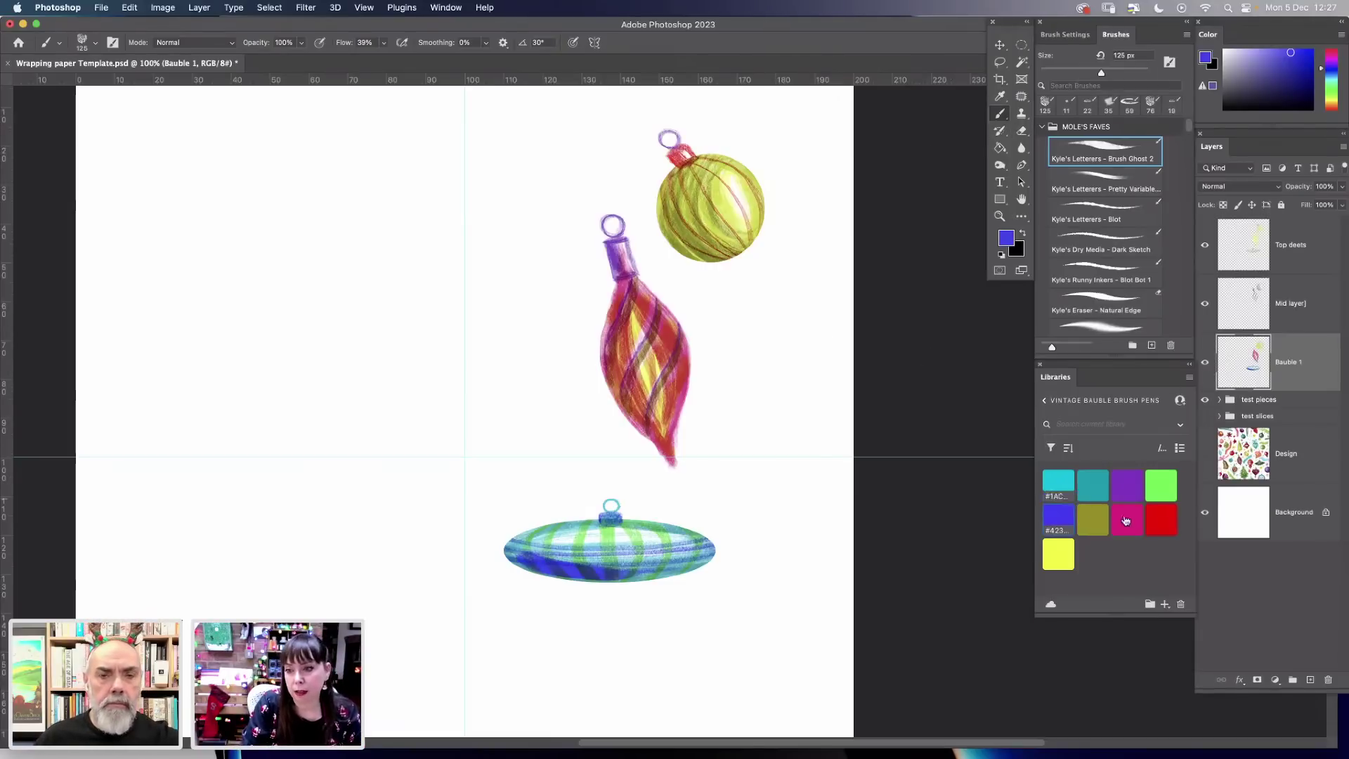
pyautogui.click(1006, 238)
pyautogui.click(855, 392)
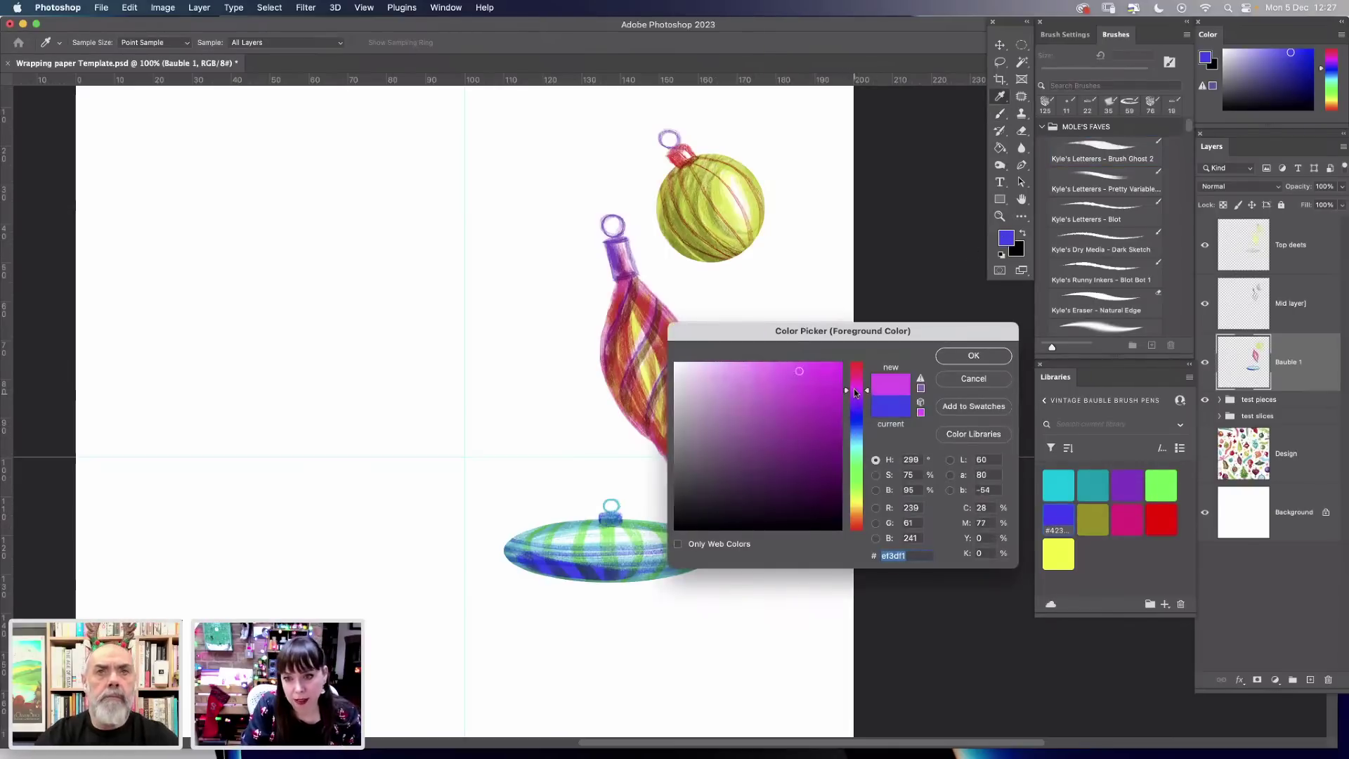
pyautogui.click(739, 374)
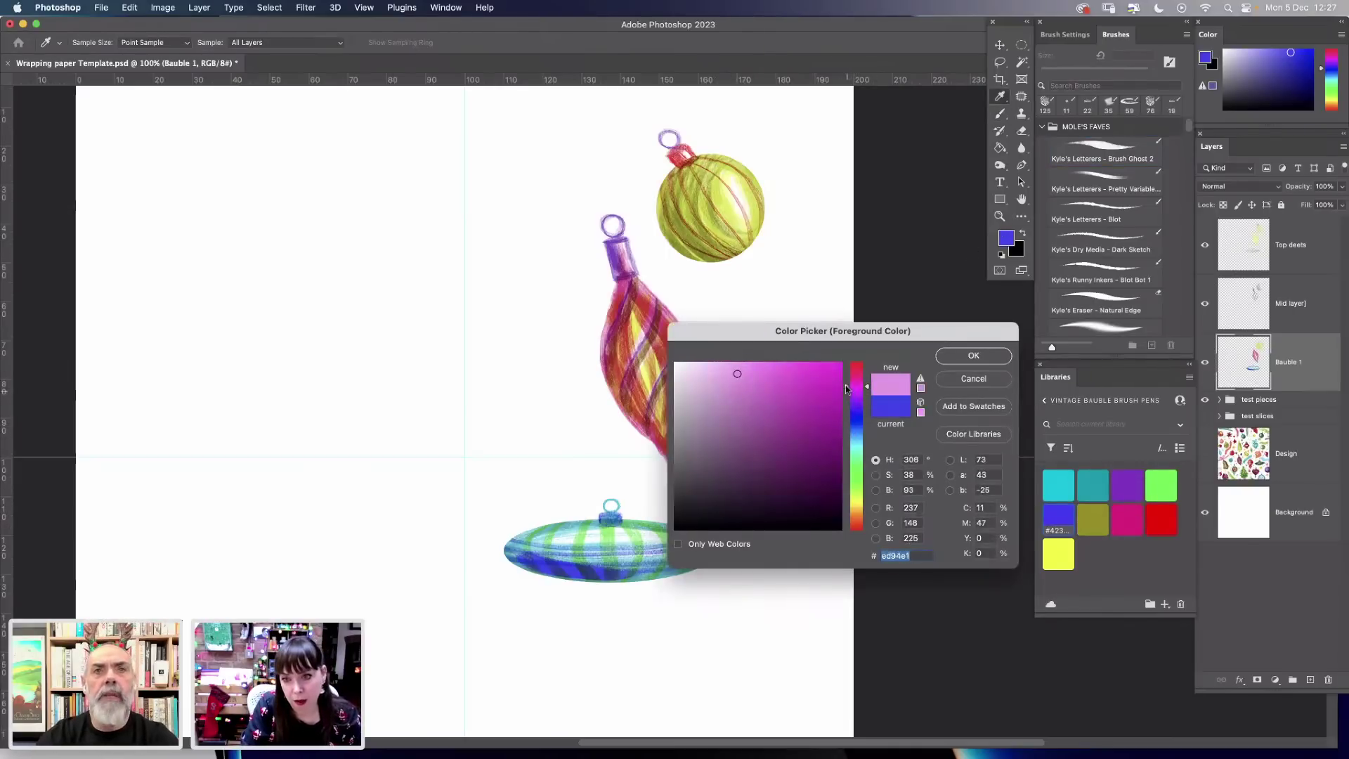
pyautogui.click(723, 370)
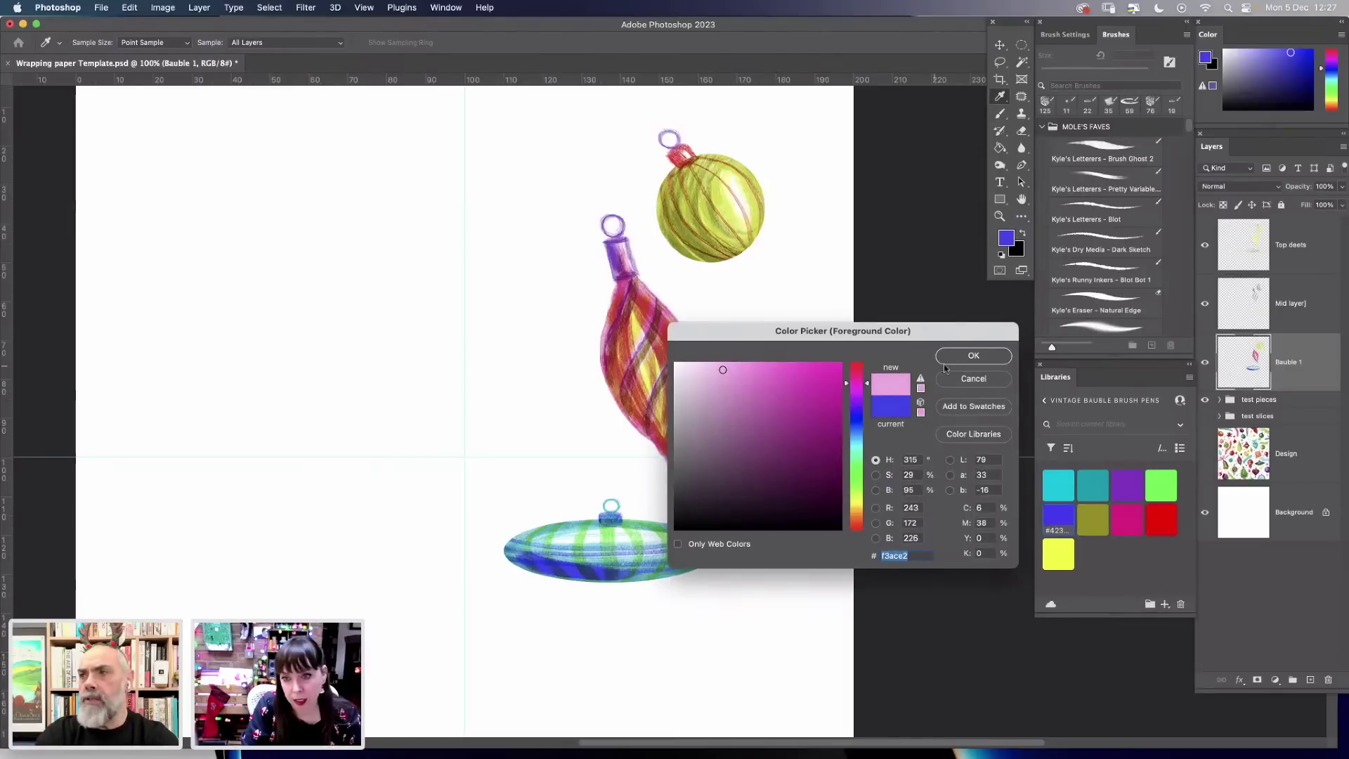
pyautogui.click(973, 355)
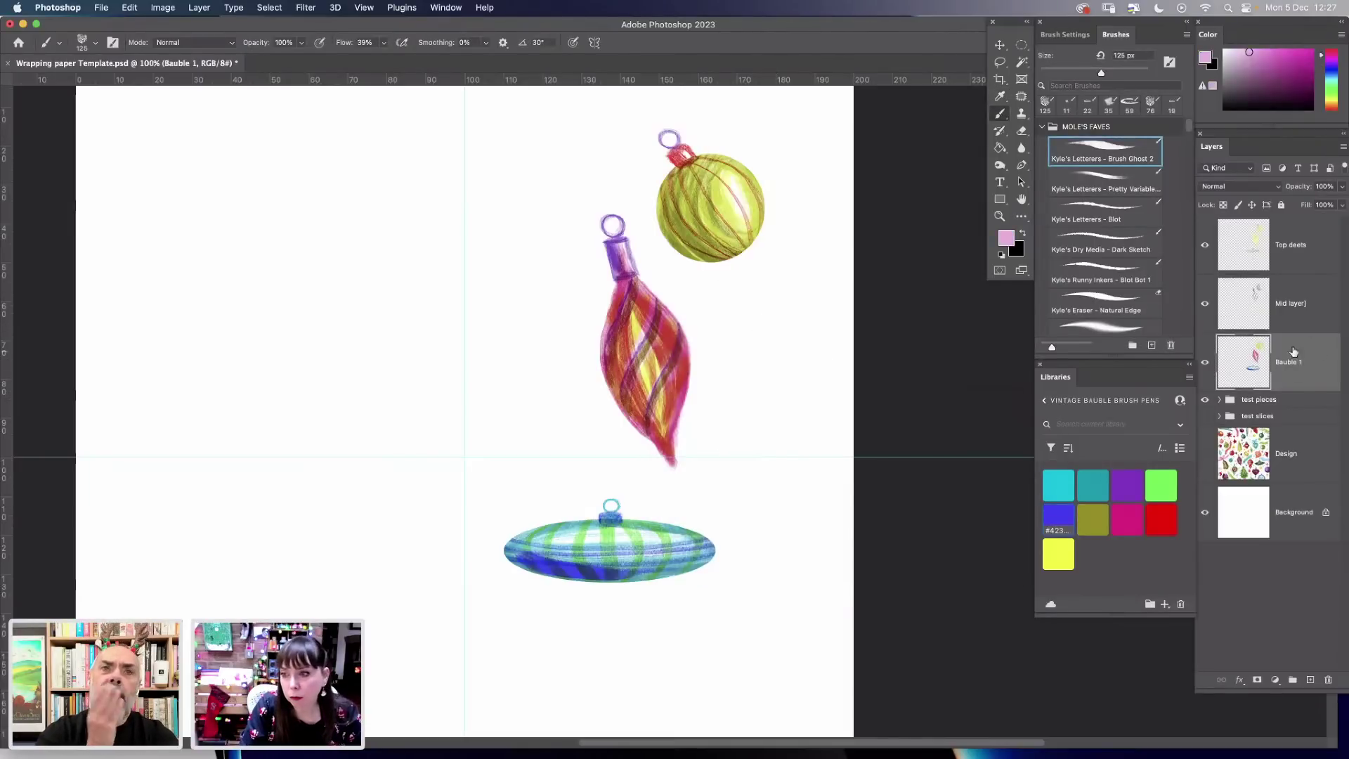
# Paint a six-armed pale pink star beside the red spiral bauble and add the pink to the Vintage Bauble Brush Pens library.
pyautogui.moveTo(736, 333)
pyautogui.mouseDown()
pyautogui.moveTo(772, 301)
pyautogui.moveTo(724, 326)
pyautogui.moveTo(769, 299)
pyautogui.moveTo(726, 325)
pyautogui.moveTo(712, 325)
pyautogui.moveTo(707, 301)
pyautogui.moveTo(770, 323)
pyautogui.moveTo(742, 286)
pyautogui.moveTo(717, 301)
pyautogui.moveTo(773, 323)
pyautogui.moveTo(747, 280)
pyautogui.moveTo(751, 342)
pyautogui.moveTo(740, 286)
pyautogui.moveTo(749, 314)
pyautogui.moveTo(718, 333)
pyautogui.moveTo(754, 309)
pyautogui.moveTo(706, 347)
pyautogui.mouseUp()
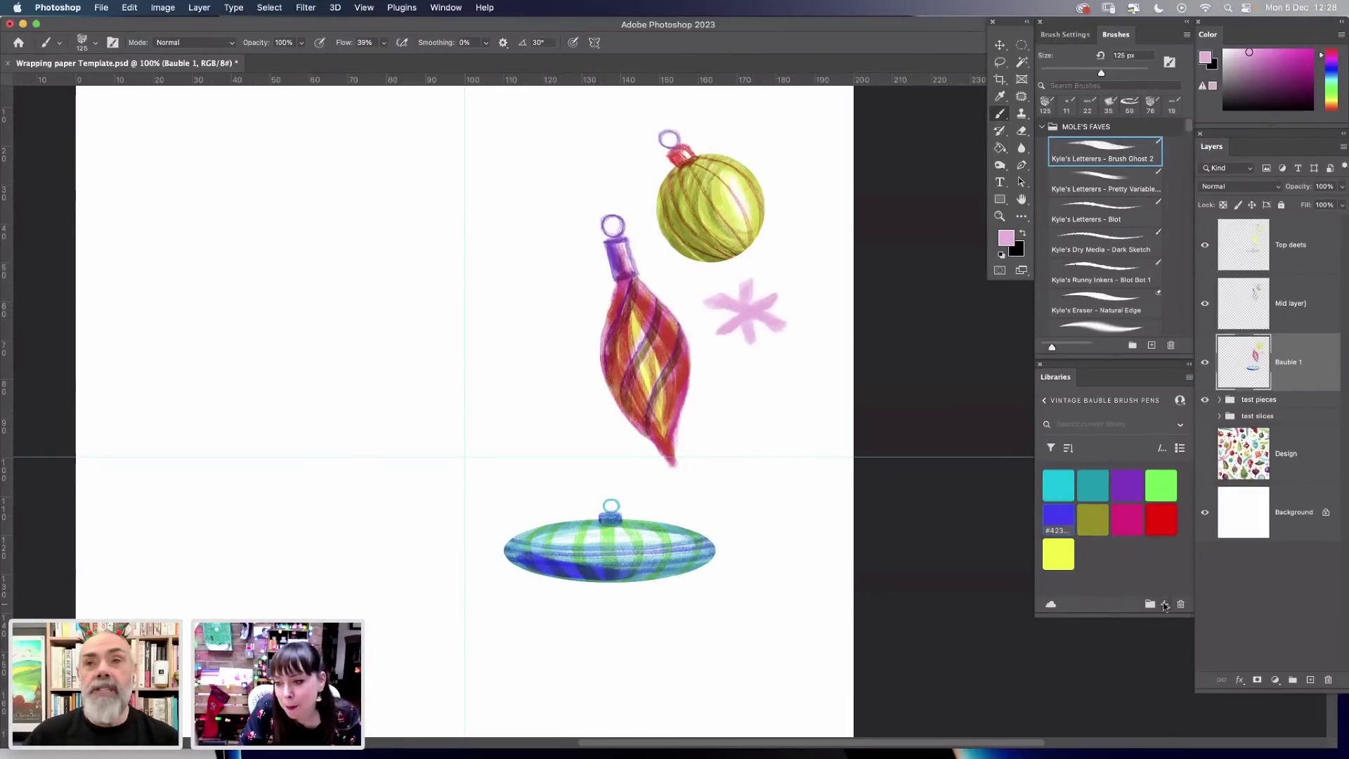
pyautogui.click(1166, 607)
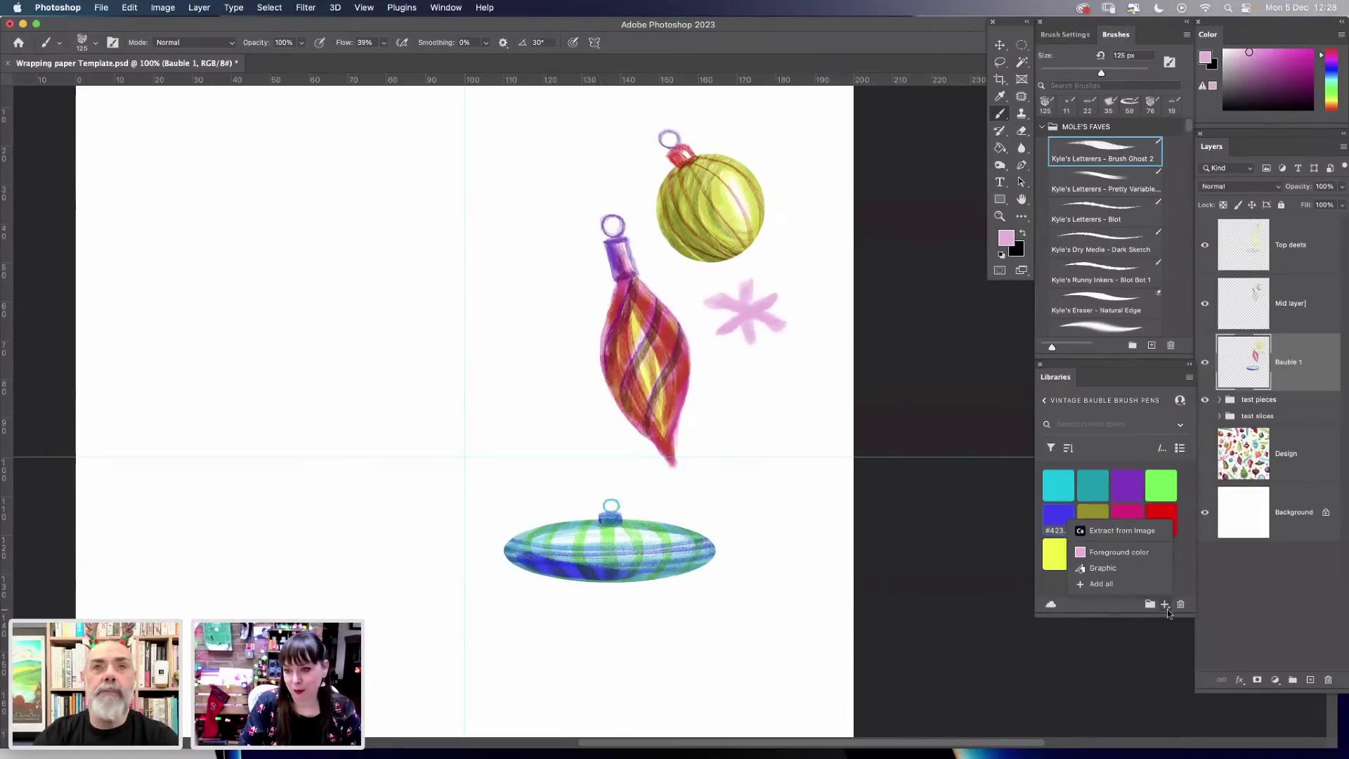
pyautogui.click(1124, 555)
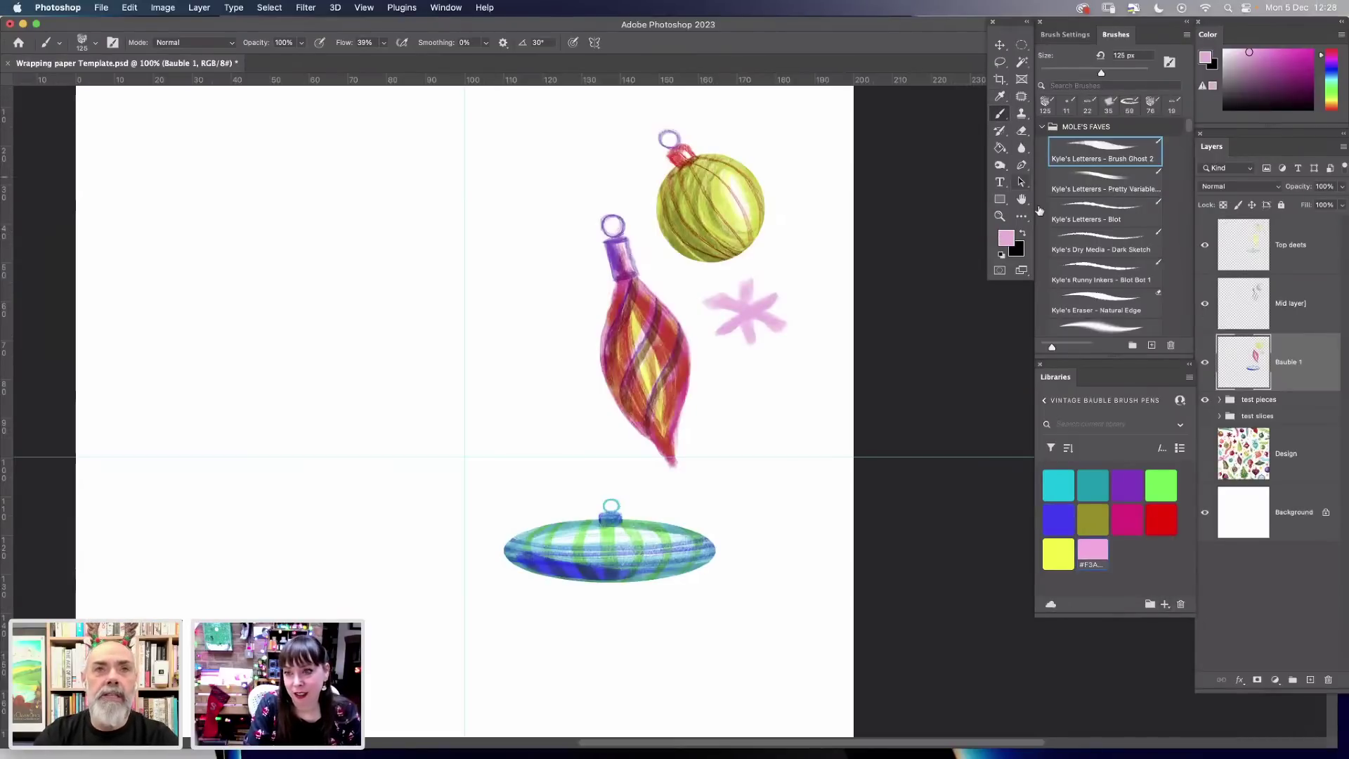
# Paint a small magenta six-armed star above the red spiral bauble's cap with the Brush Ghost 2 brush at 17 px.
pyautogui.click(1134, 527)
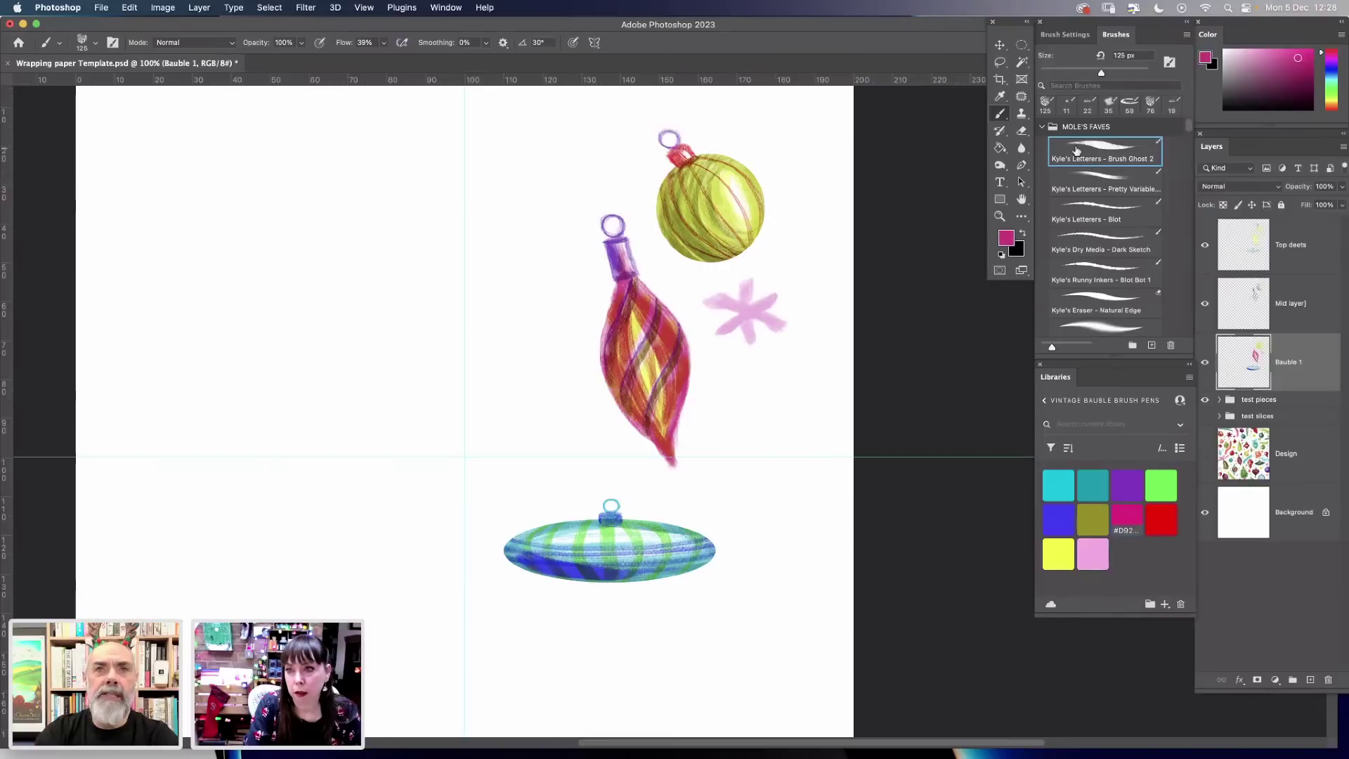
pyautogui.rightClick(555, 245)
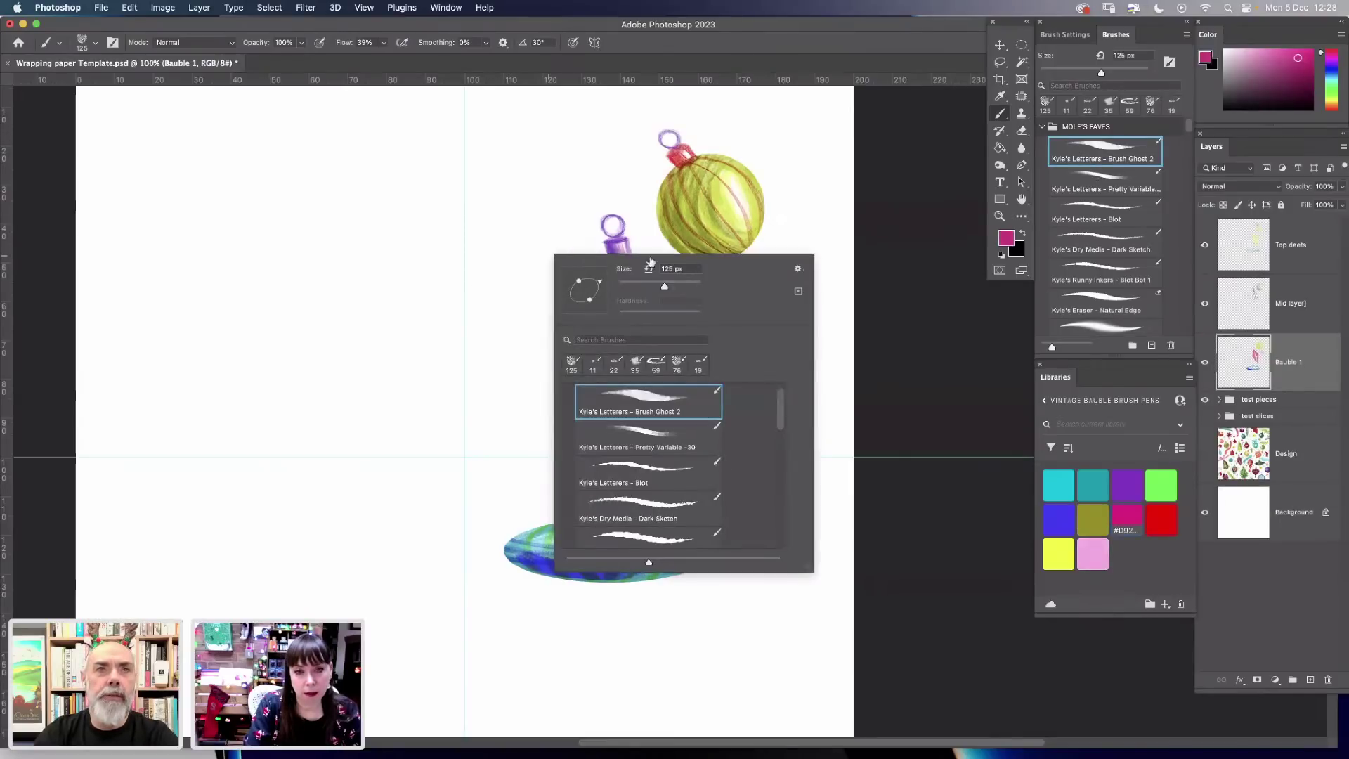
pyautogui.click(627, 286)
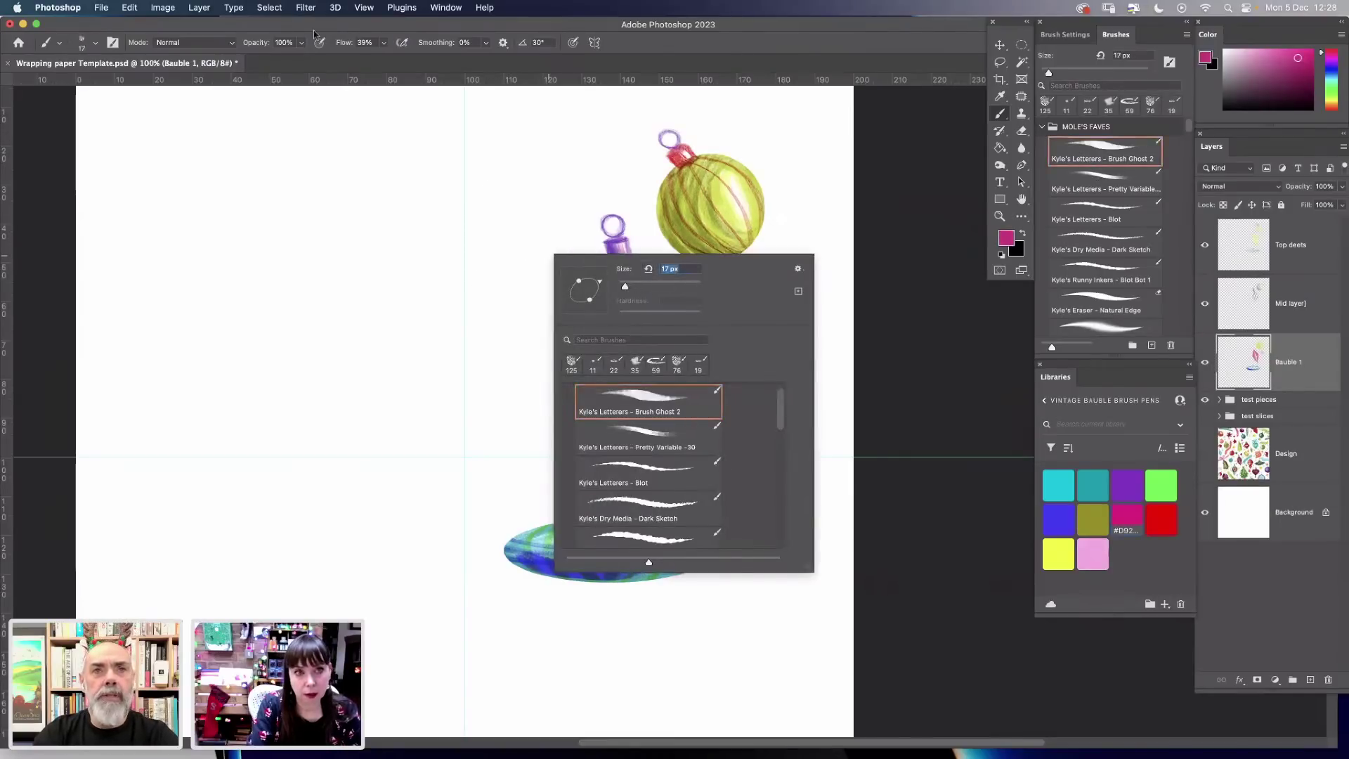
pyautogui.press('Return')
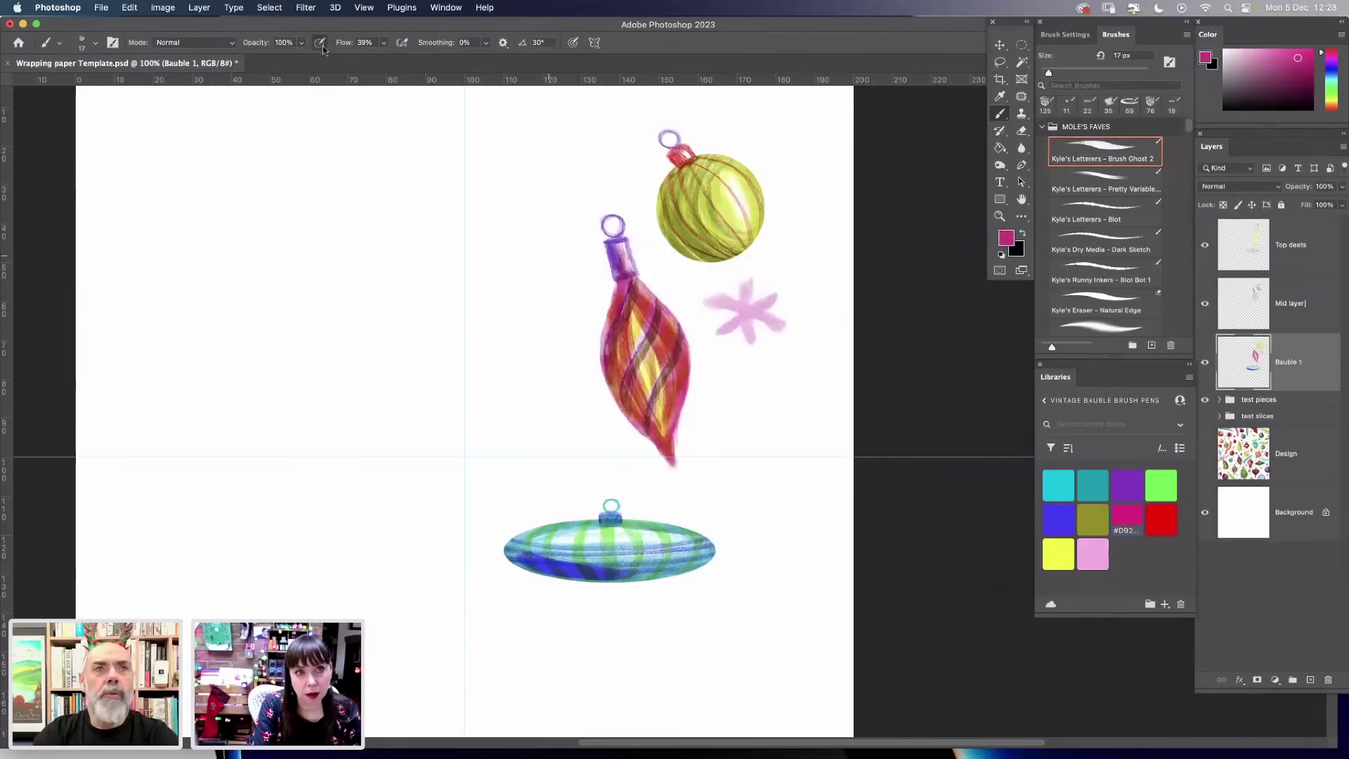
pyautogui.moveTo(560, 187); pyautogui.dragTo(584, 172)
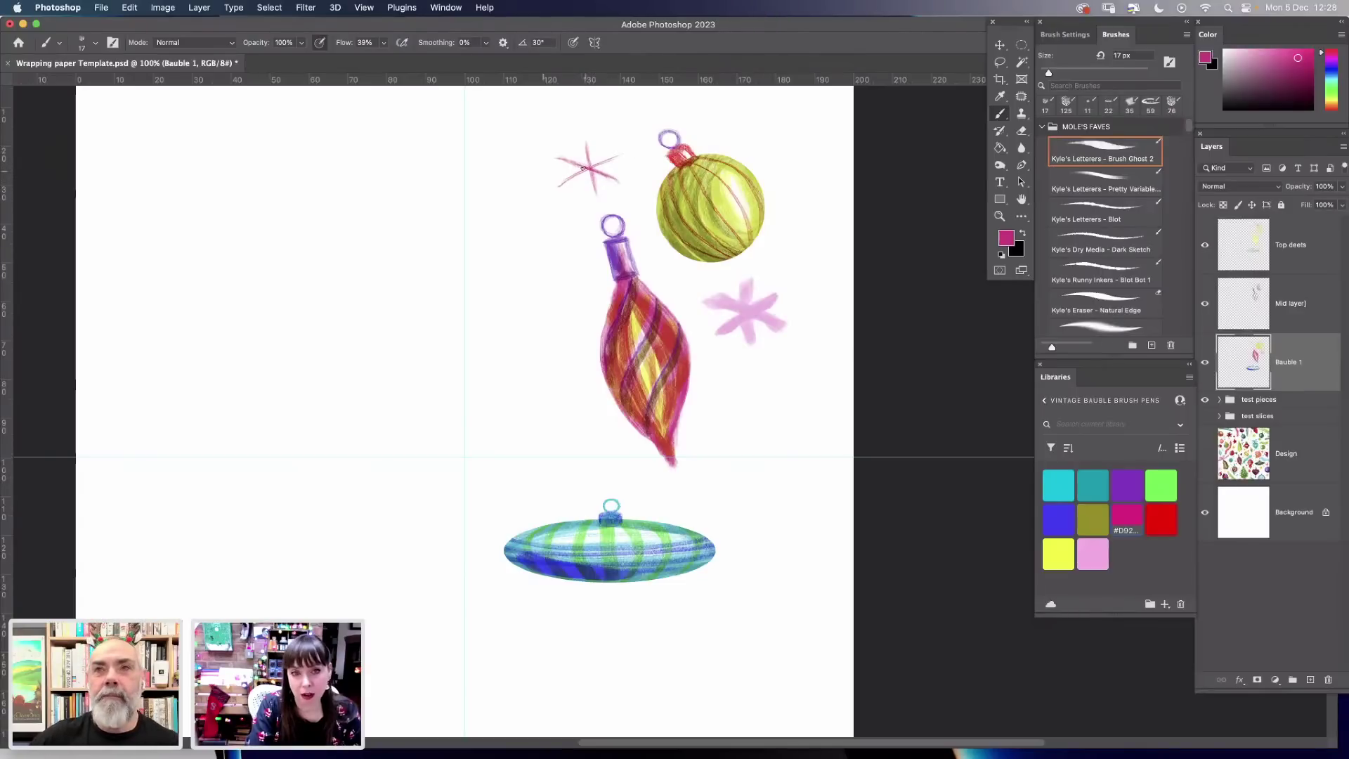
# Paint tiny stars around the yellow bauble, a turquoise one beside its lower edge and a blue one beside its ring.
pyautogui.click(1055, 487)
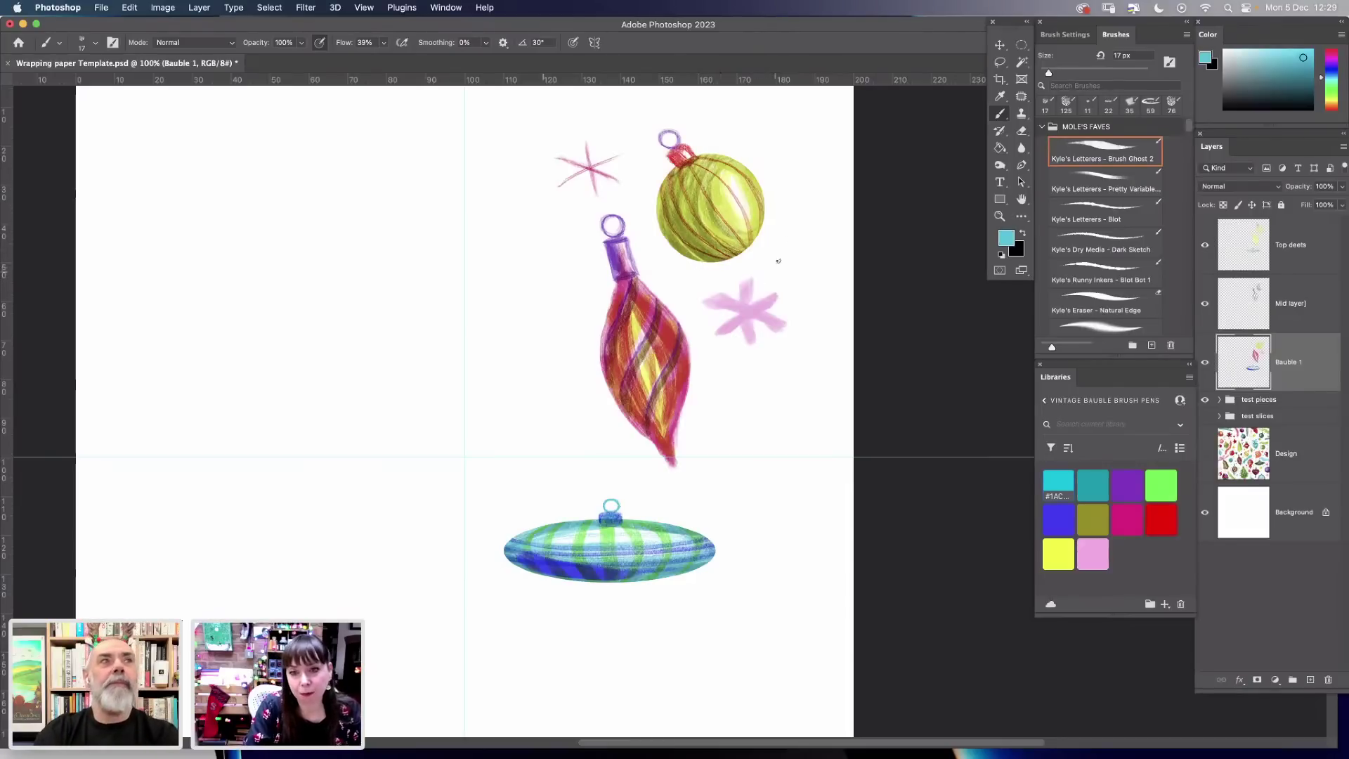
pyautogui.moveTo(789, 250)
pyautogui.mouseDown()
pyautogui.moveTo(777, 255)
pyautogui.moveTo(788, 256)
pyautogui.mouseUp()
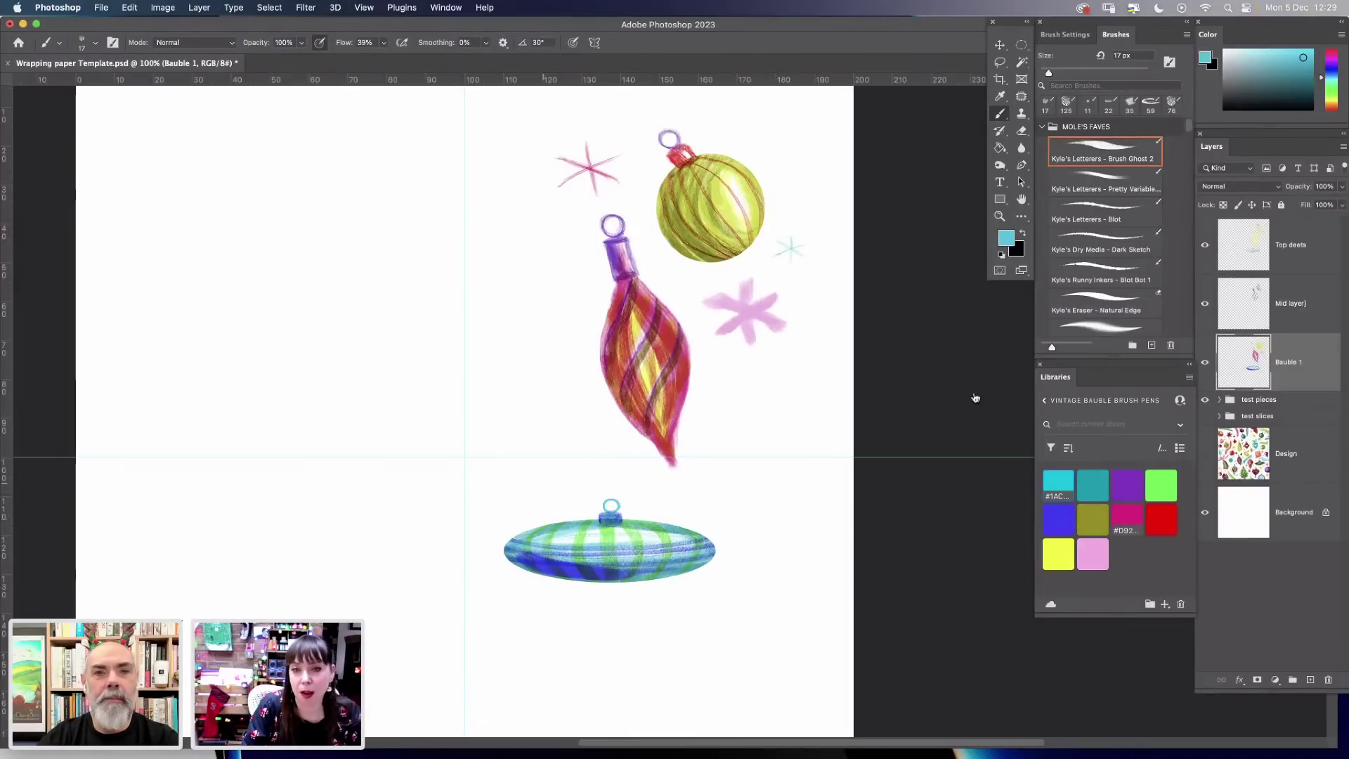
pyautogui.click(1059, 519)
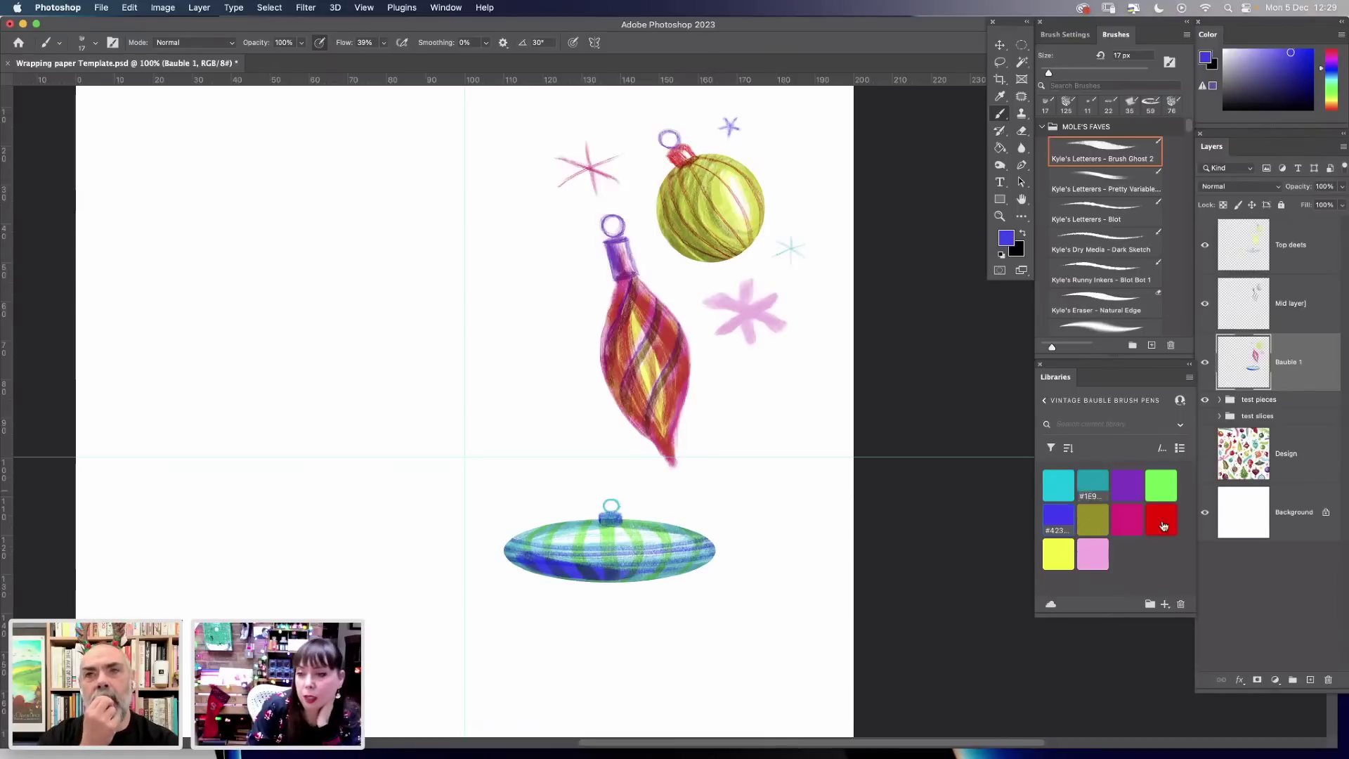
# Mix an orange foreground colour, #f08d18, and add it to the Vintage Bauble Brush Pens library.
pyautogui.click(1008, 239)
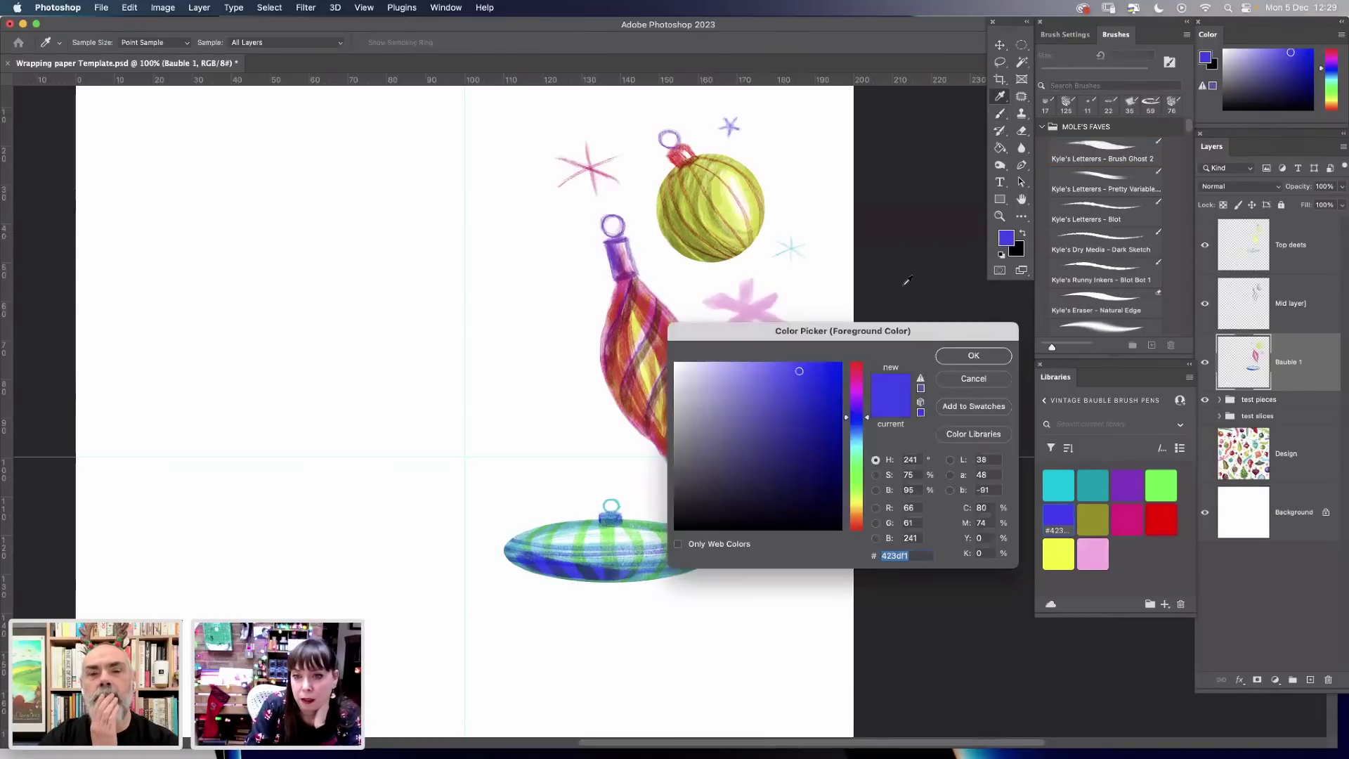
pyautogui.moveTo(861, 498); pyautogui.dragTo(859, 514)
pyautogui.click(835, 376)
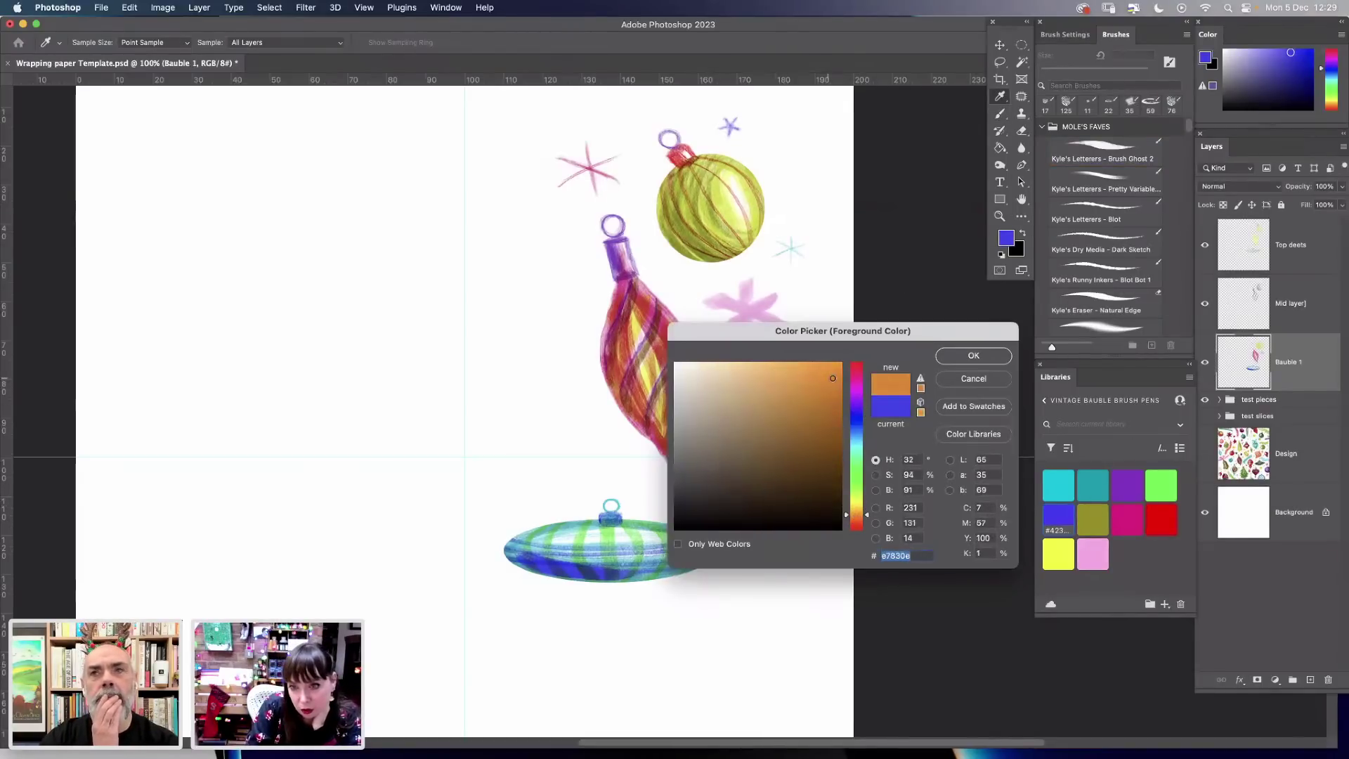
pyautogui.moveTo(833, 378); pyautogui.dragTo(826, 371)
pyautogui.click(973, 356)
pyautogui.press('b')
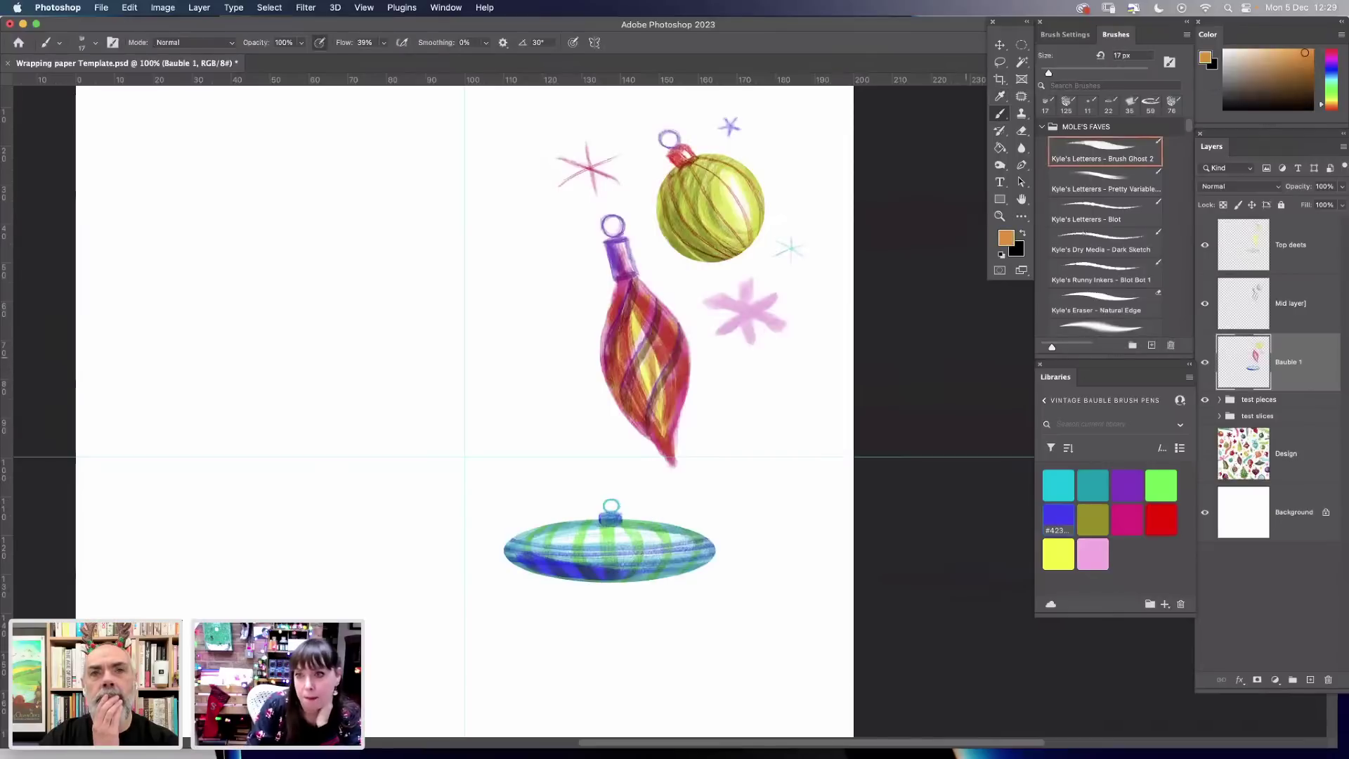
pyautogui.click(1167, 603)
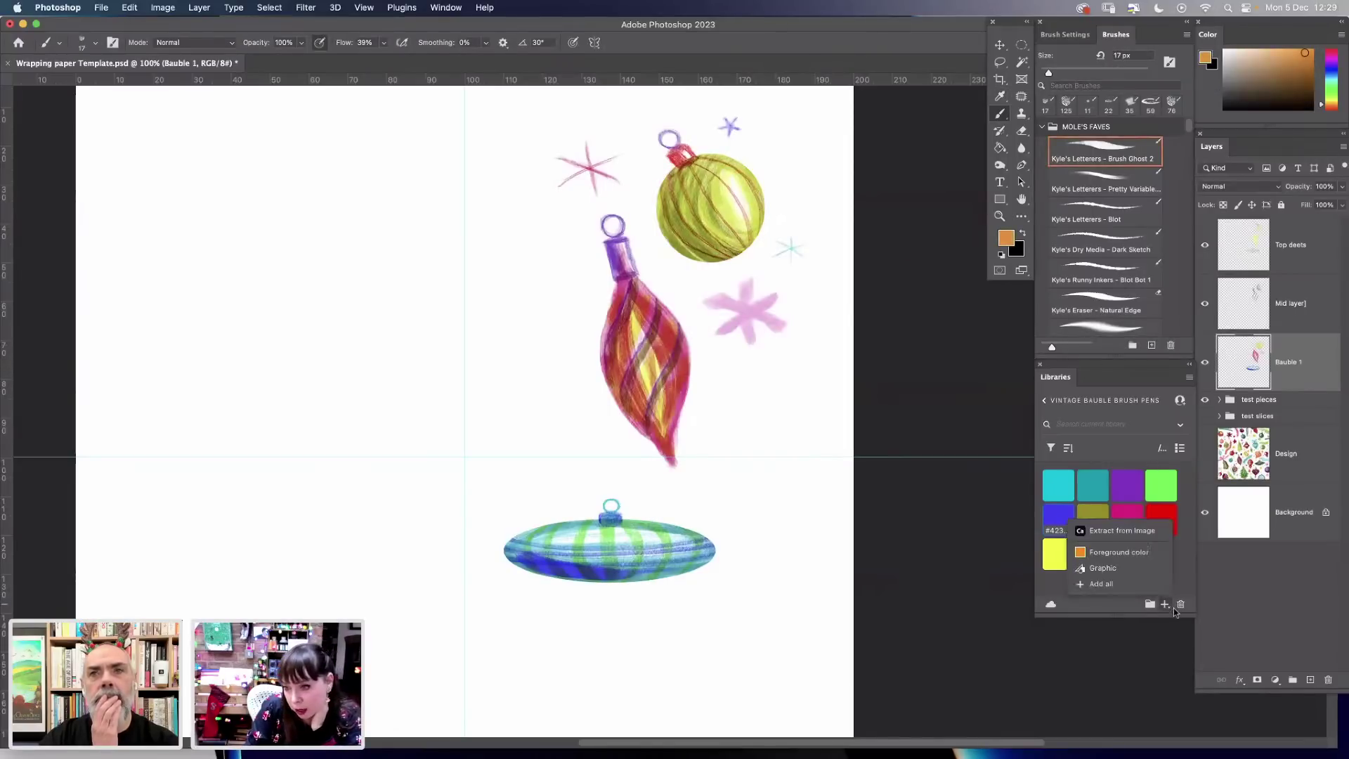
pyautogui.click(1110, 551)
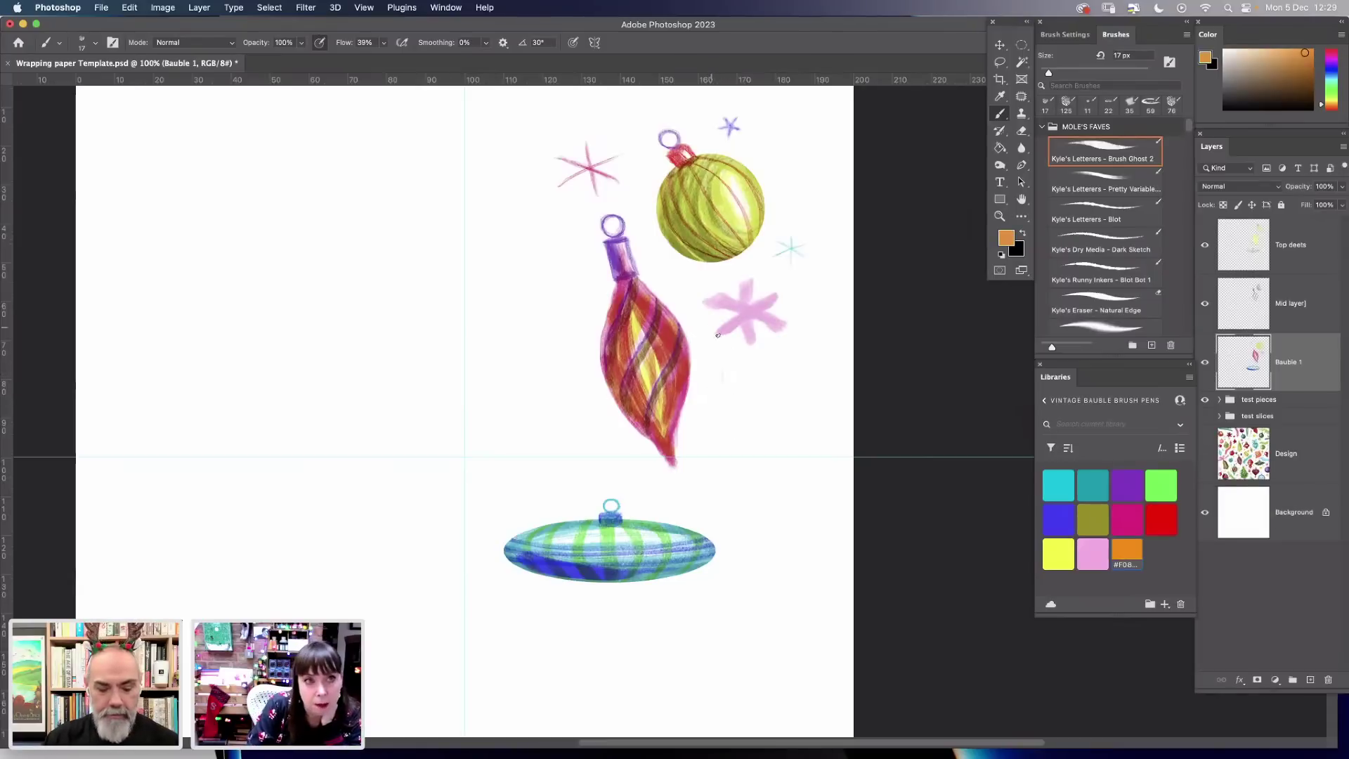
# Paint a curved orange fir sprig with fine needles below the pale pink star, using the Brush Ghost 2 brush at 28 px.
pyautogui.rightClick(639, 361)
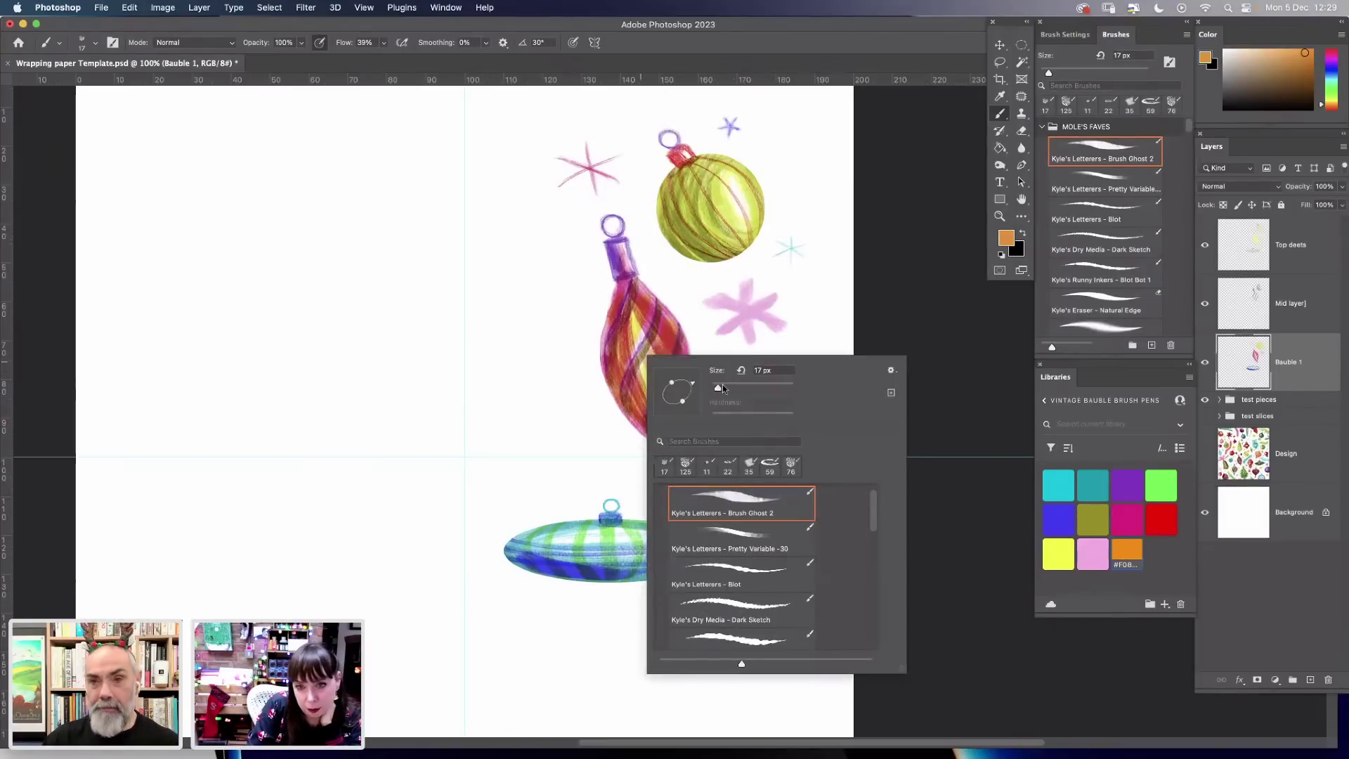
pyautogui.moveTo(723, 389); pyautogui.dragTo(782, 526)
pyautogui.press('Return')
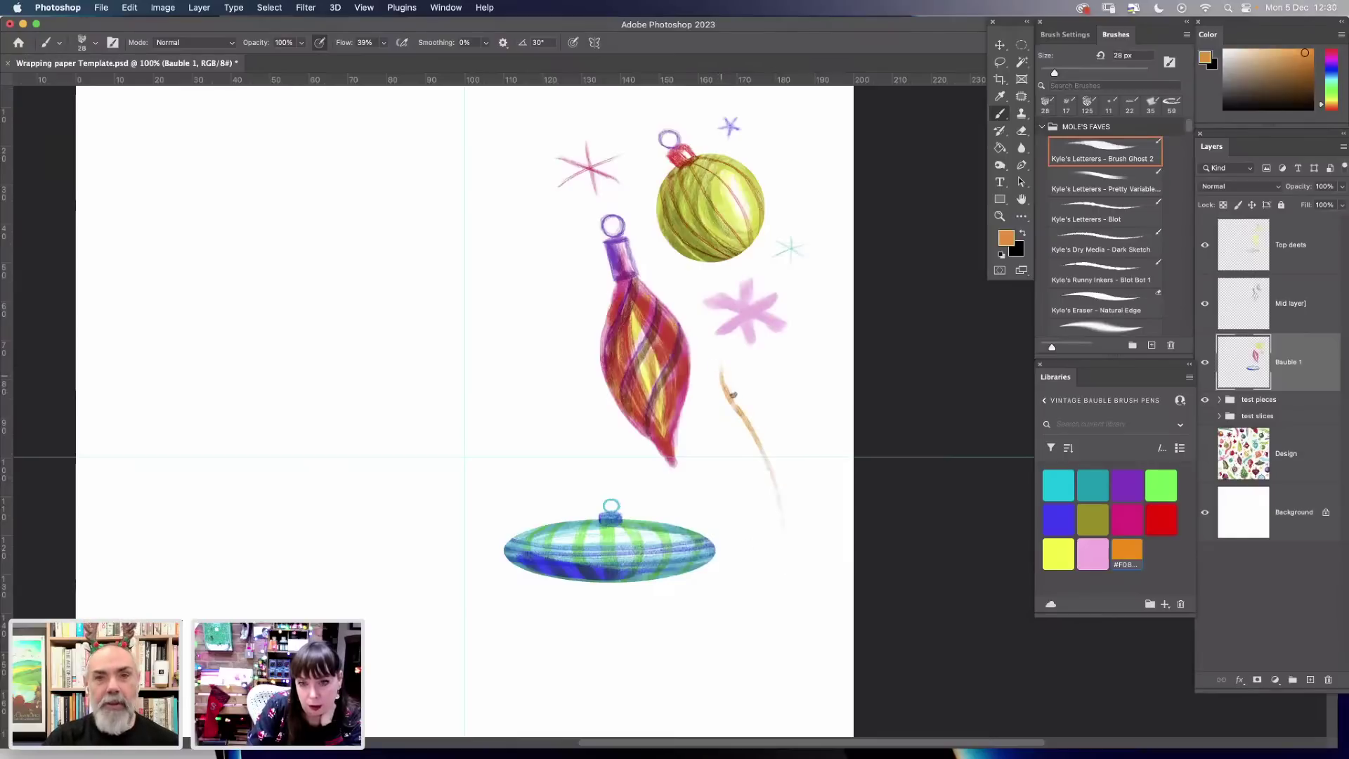
pyautogui.moveTo(733, 395)
pyautogui.mouseDown()
pyautogui.moveTo(779, 485)
pyautogui.moveTo(786, 573)
pyautogui.mouseUp()
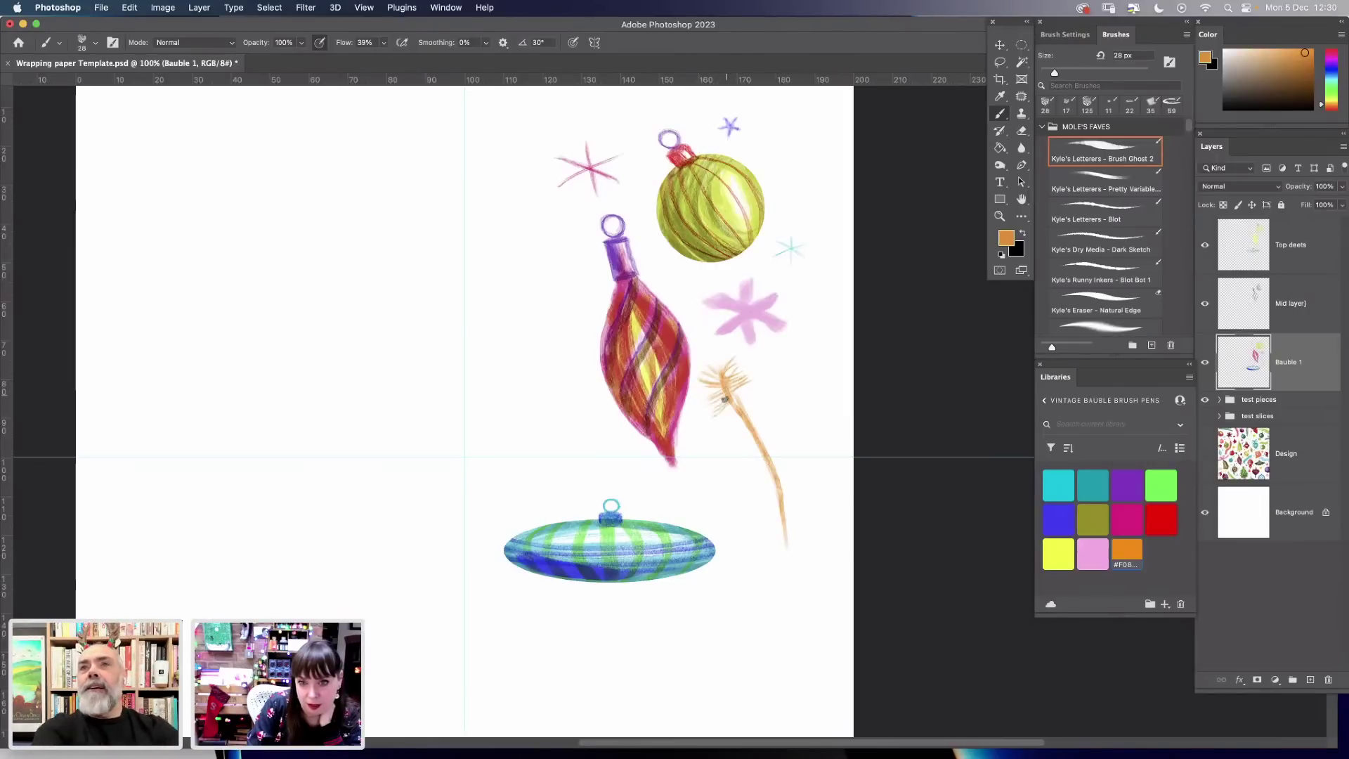
pyautogui.moveTo(741, 385)
pyautogui.mouseDown()
pyautogui.moveTo(700, 408)
pyautogui.moveTo(745, 399)
pyautogui.moveTo(714, 416)
pyautogui.moveTo(733, 404)
pyautogui.moveTo(741, 415)
pyautogui.moveTo(726, 417)
pyautogui.moveTo(766, 402)
pyautogui.mouseUp()
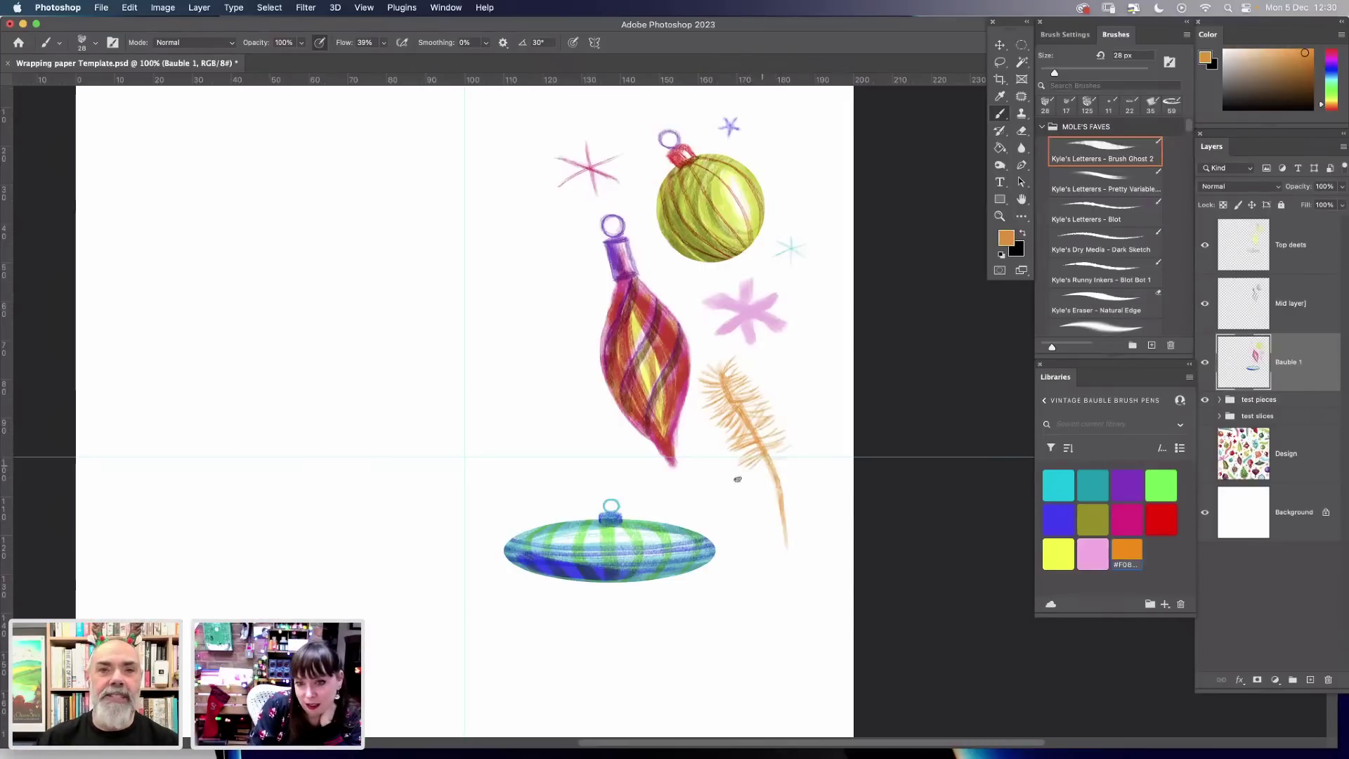
pyautogui.moveTo(738, 478)
pyautogui.mouseDown()
pyautogui.moveTo(771, 461)
pyautogui.moveTo(742, 478)
pyautogui.moveTo(749, 494)
pyautogui.moveTo(794, 449)
pyautogui.moveTo(759, 477)
pyautogui.moveTo(778, 488)
pyautogui.moveTo(773, 468)
pyautogui.moveTo(789, 455)
pyautogui.moveTo(790, 492)
pyautogui.moveTo(778, 448)
pyautogui.moveTo(794, 478)
pyautogui.moveTo(779, 496)
pyautogui.moveTo(817, 469)
pyautogui.moveTo(753, 481)
pyautogui.moveTo(781, 494)
pyautogui.mouseUp()
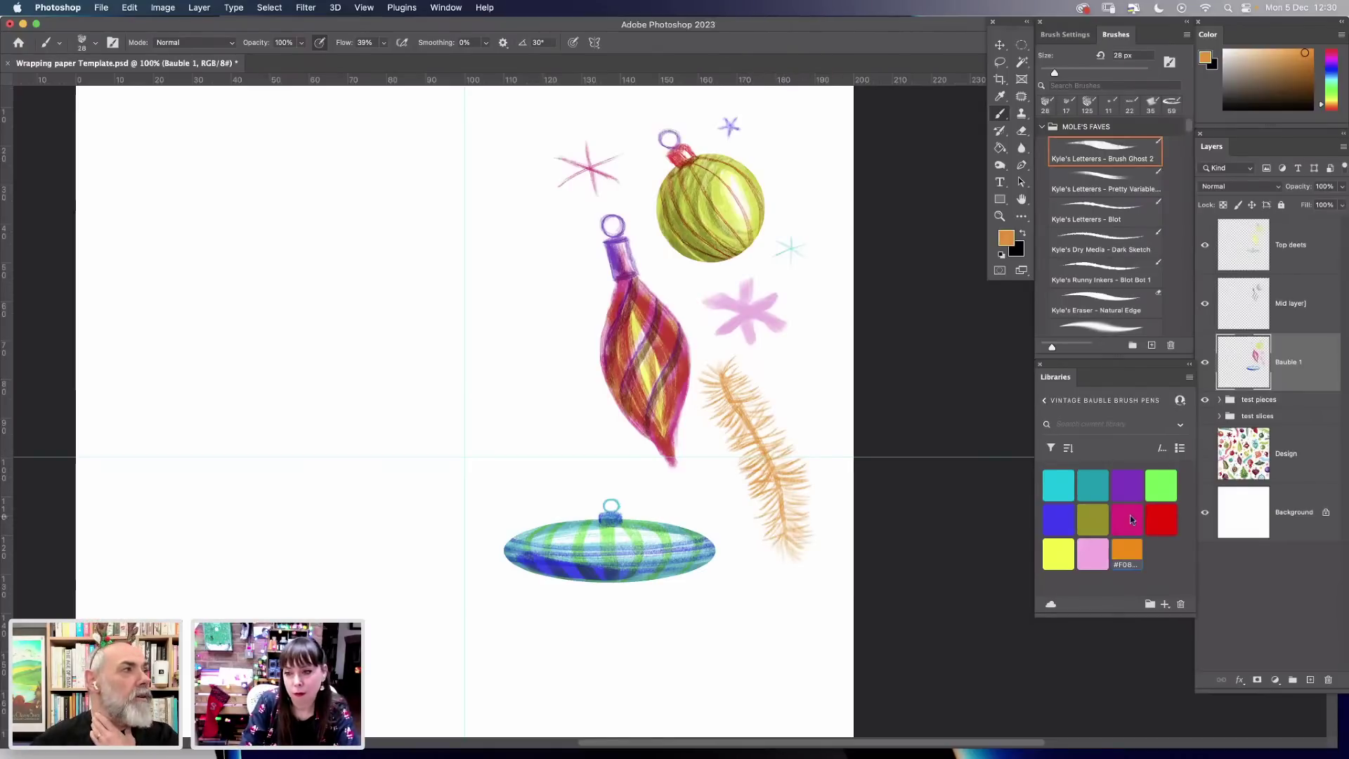
# Mix a light sky-blue foreground colour and add it to the Vintage Bauble Brush Pens library.
pyautogui.click(1007, 237)
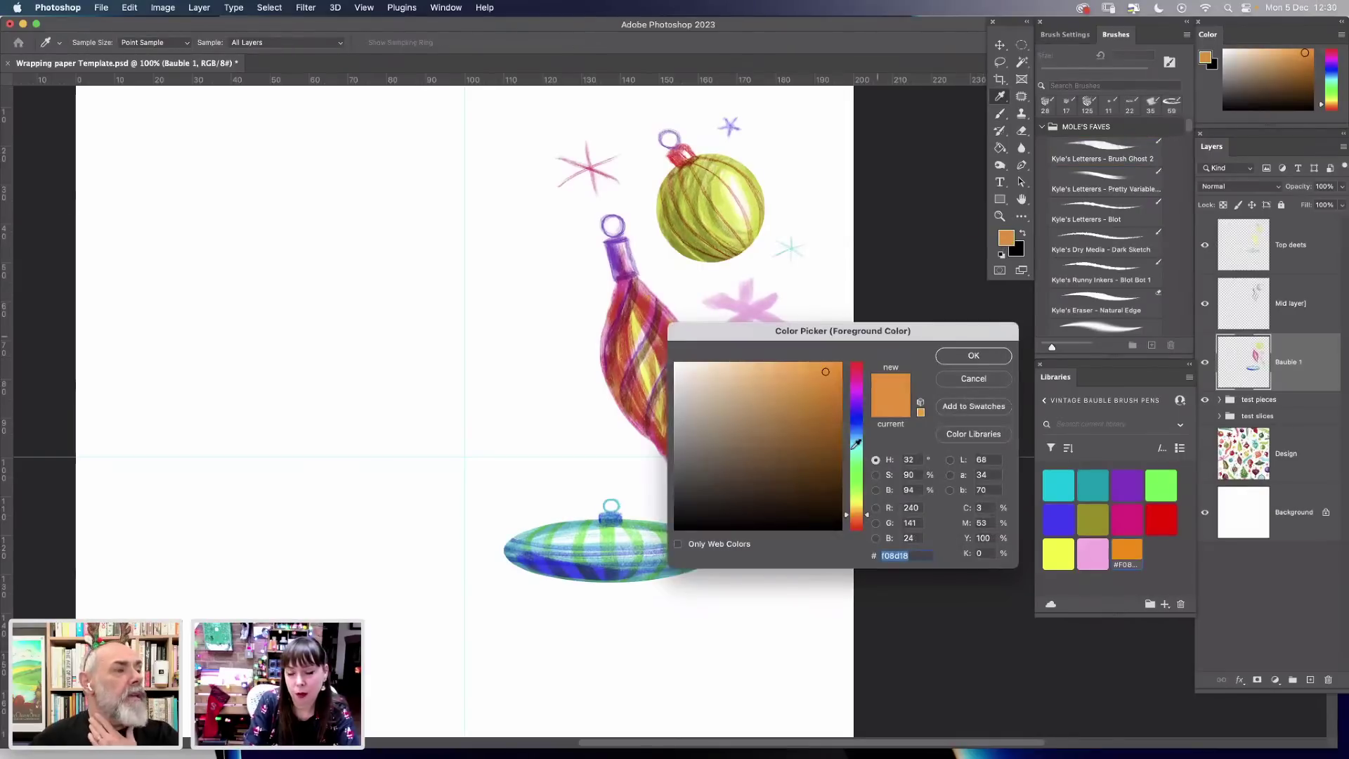
pyautogui.click(856, 434)
pyautogui.click(811, 372)
pyautogui.moveTo(811, 372); pyautogui.dragTo(778, 369)
pyautogui.click(973, 355)
pyautogui.press('b')
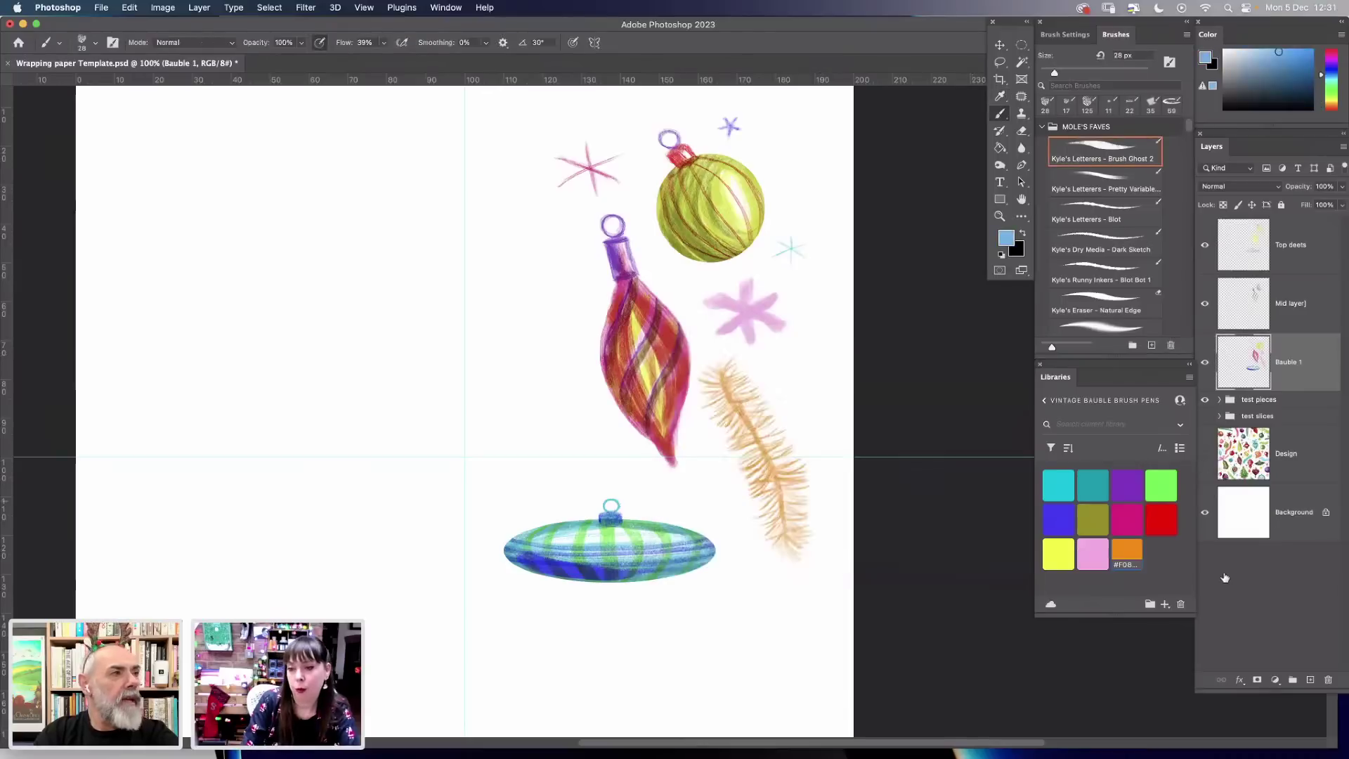
pyautogui.click(1164, 605)
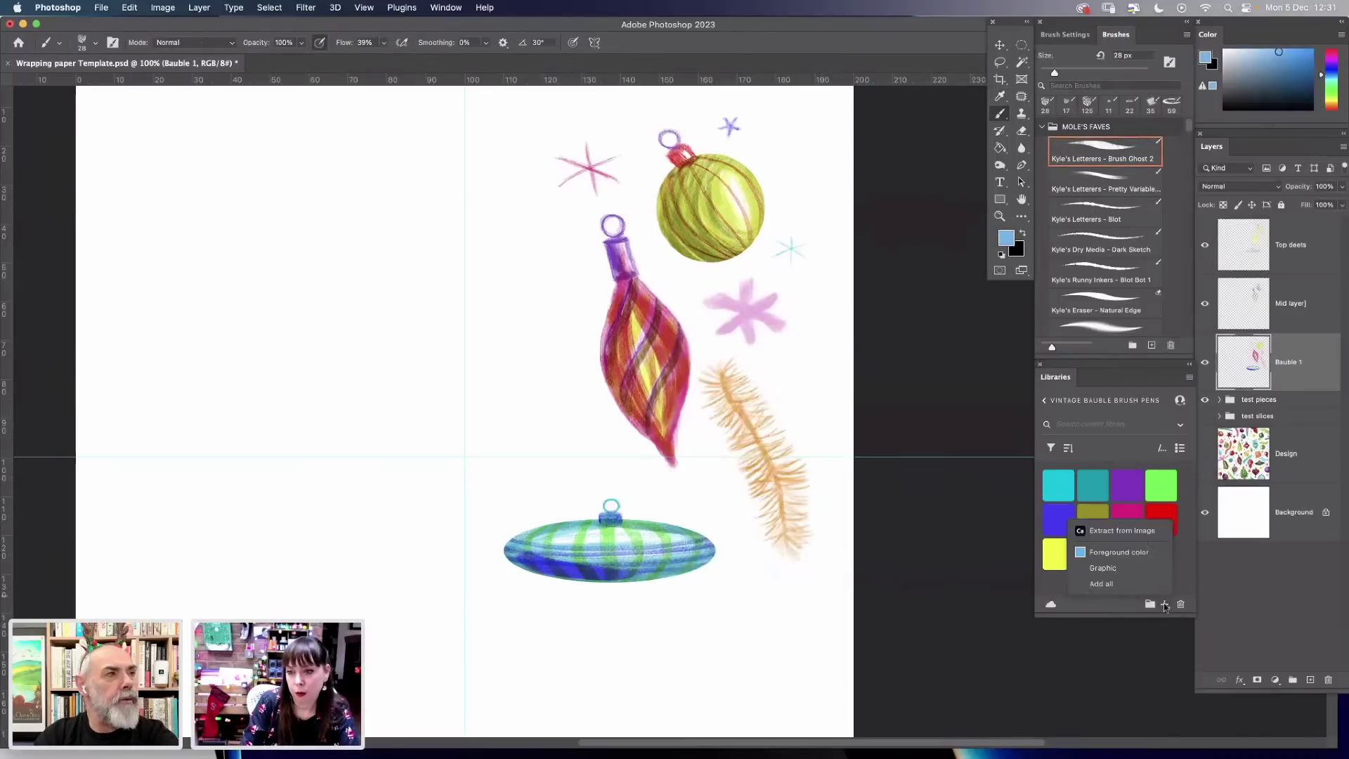
pyautogui.click(1119, 553)
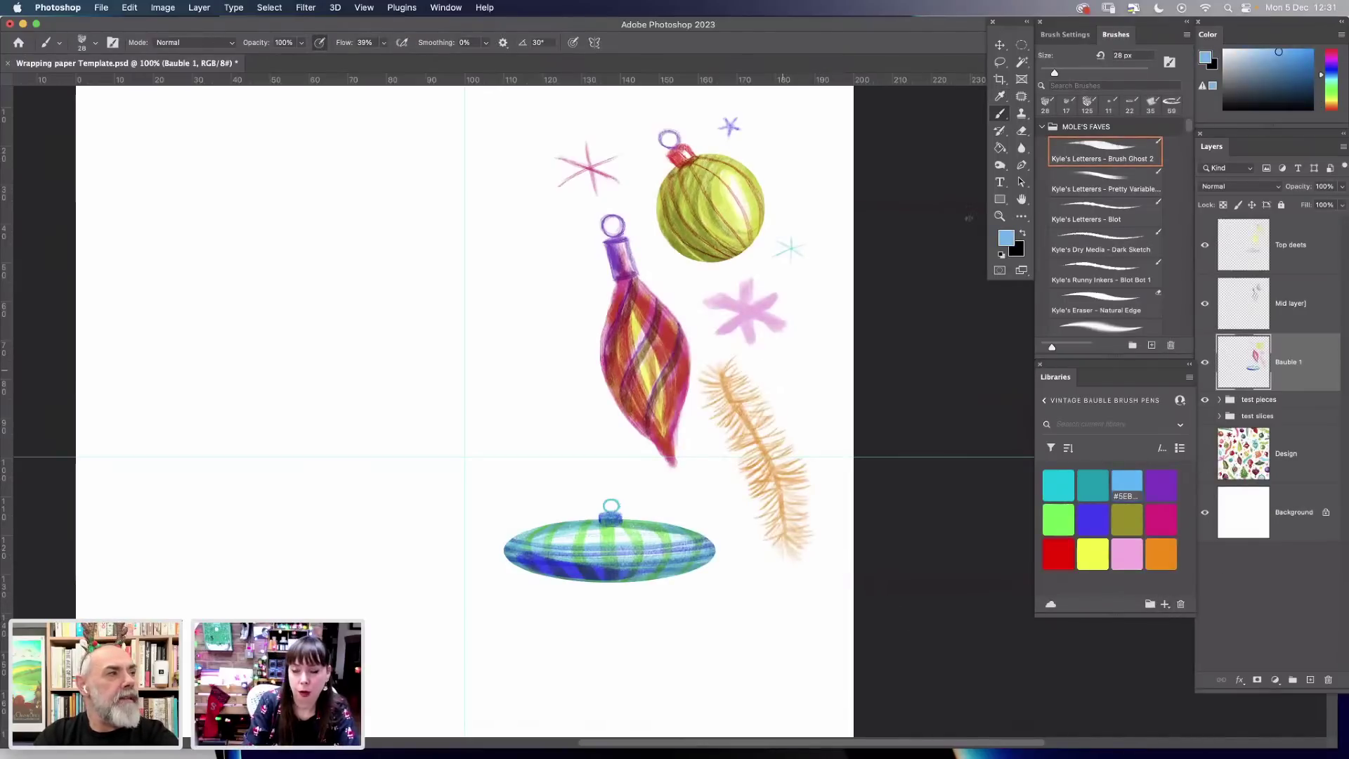
# Paint a light blue fir sprig between the red spiral bauble and the turquoise ellipse with the brush at 39 px.
pyautogui.rightClick(567, 354)
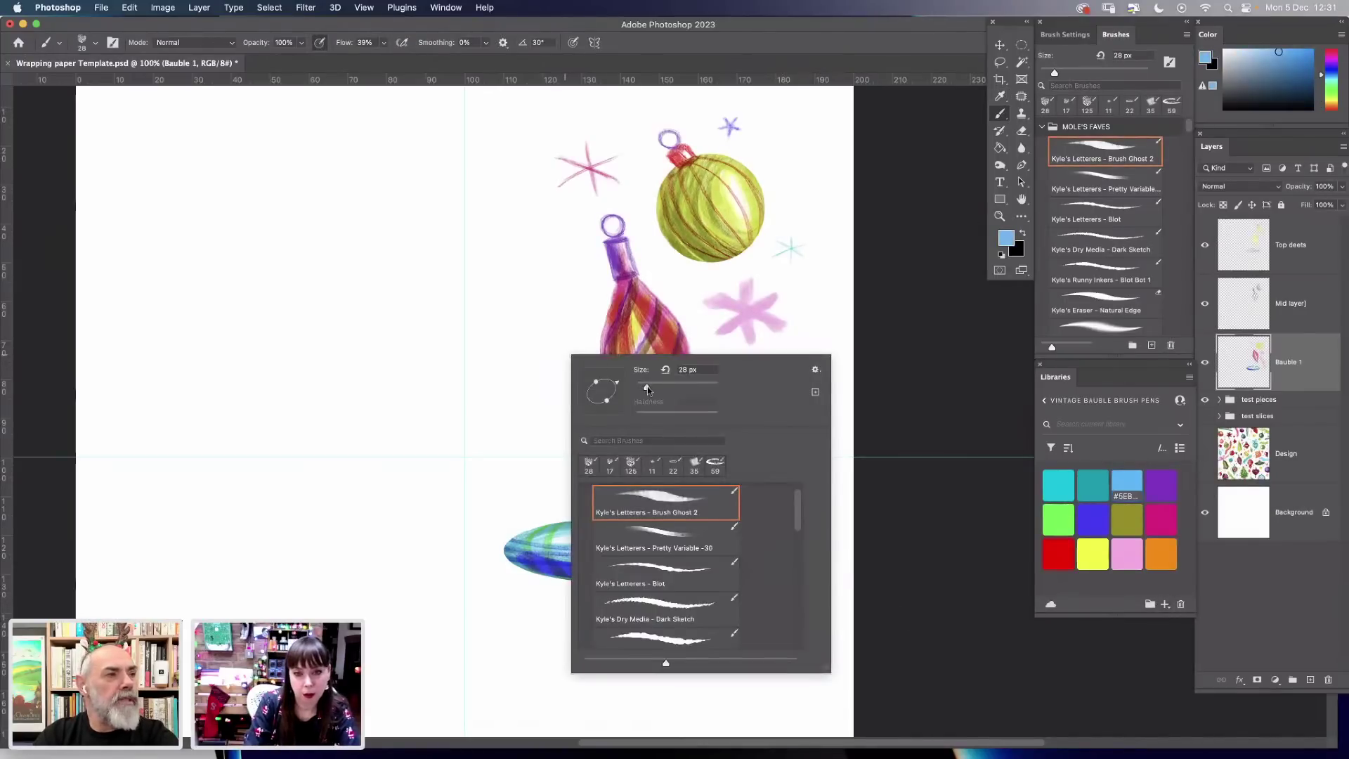
pyautogui.moveTo(648, 387); pyautogui.dragTo(650, 387)
pyautogui.click(443, 288)
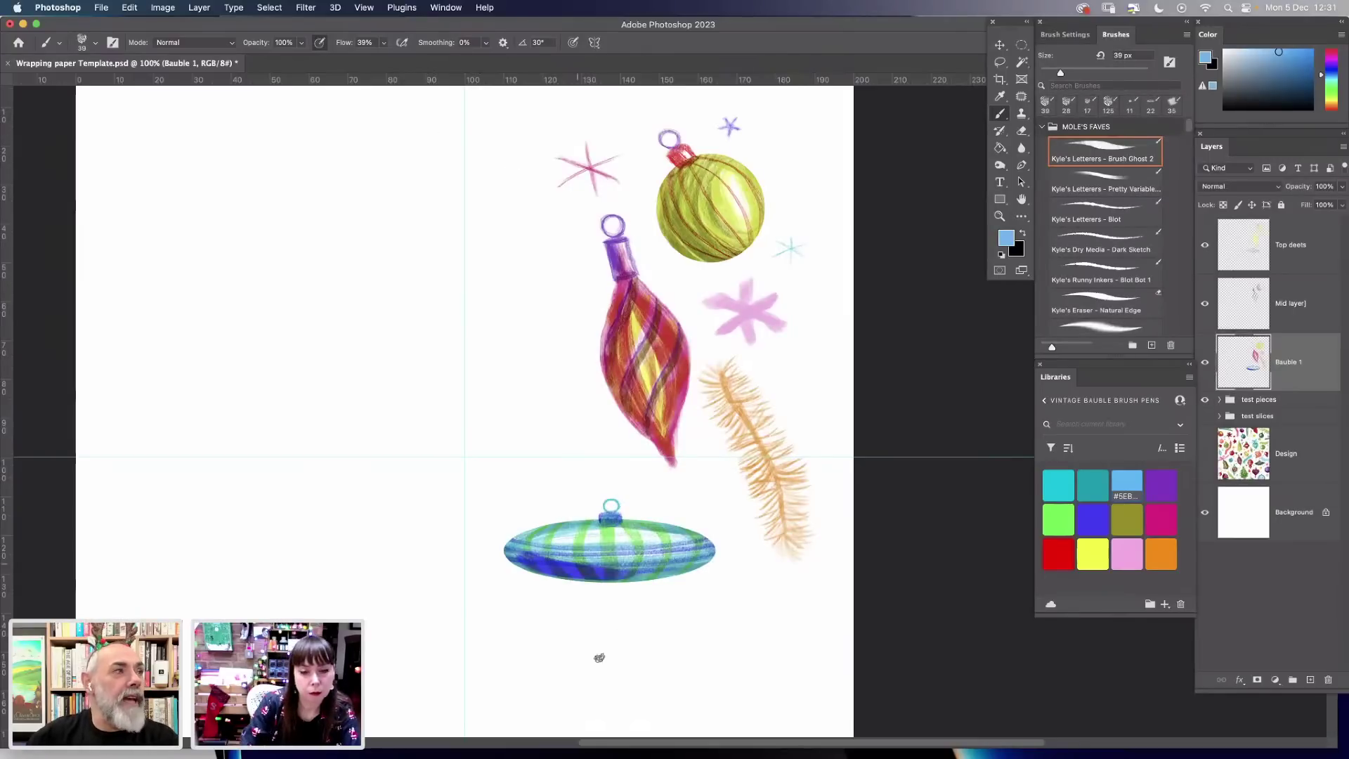
pyautogui.moveTo(543, 402); pyautogui.dragTo(653, 485)
pyautogui.moveTo(532, 384)
pyautogui.mouseDown()
pyautogui.moveTo(554, 419)
pyautogui.moveTo(561, 394)
pyautogui.moveTo(569, 407)
pyautogui.moveTo(571, 436)
pyautogui.moveTo(585, 401)
pyautogui.moveTo(576, 440)
pyautogui.moveTo(551, 402)
pyautogui.moveTo(561, 423)
pyautogui.moveTo(550, 406)
pyautogui.moveTo(525, 414)
pyautogui.moveTo(564, 434)
pyautogui.moveTo(610, 414)
pyautogui.moveTo(588, 444)
pyautogui.moveTo(541, 447)
pyautogui.moveTo(557, 458)
pyautogui.moveTo(575, 433)
pyautogui.moveTo(559, 450)
pyautogui.moveTo(580, 454)
pyautogui.moveTo(576, 405)
pyautogui.moveTo(571, 431)
pyautogui.moveTo(601, 418)
pyautogui.moveTo(590, 444)
pyautogui.moveTo(597, 432)
pyautogui.moveTo(610, 447)
pyautogui.moveTo(590, 445)
pyautogui.moveTo(587, 470)
pyautogui.moveTo(625, 443)
pyautogui.moveTo(602, 480)
pyautogui.moveTo(624, 456)
pyautogui.moveTo(686, 503)
pyautogui.mouseUp()
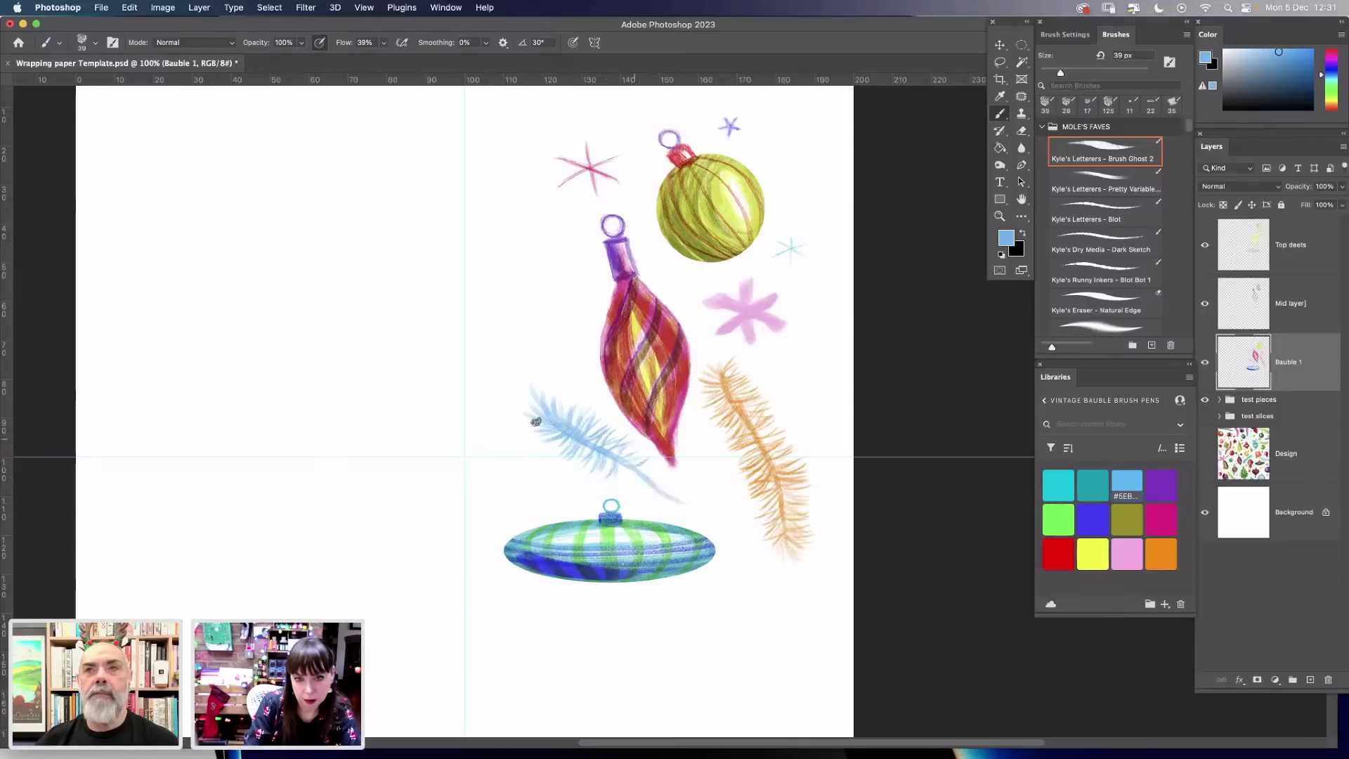
pyautogui.moveTo(624, 464)
pyautogui.mouseDown()
pyautogui.moveTo(609, 482)
pyautogui.moveTo(634, 493)
pyautogui.mouseUp()
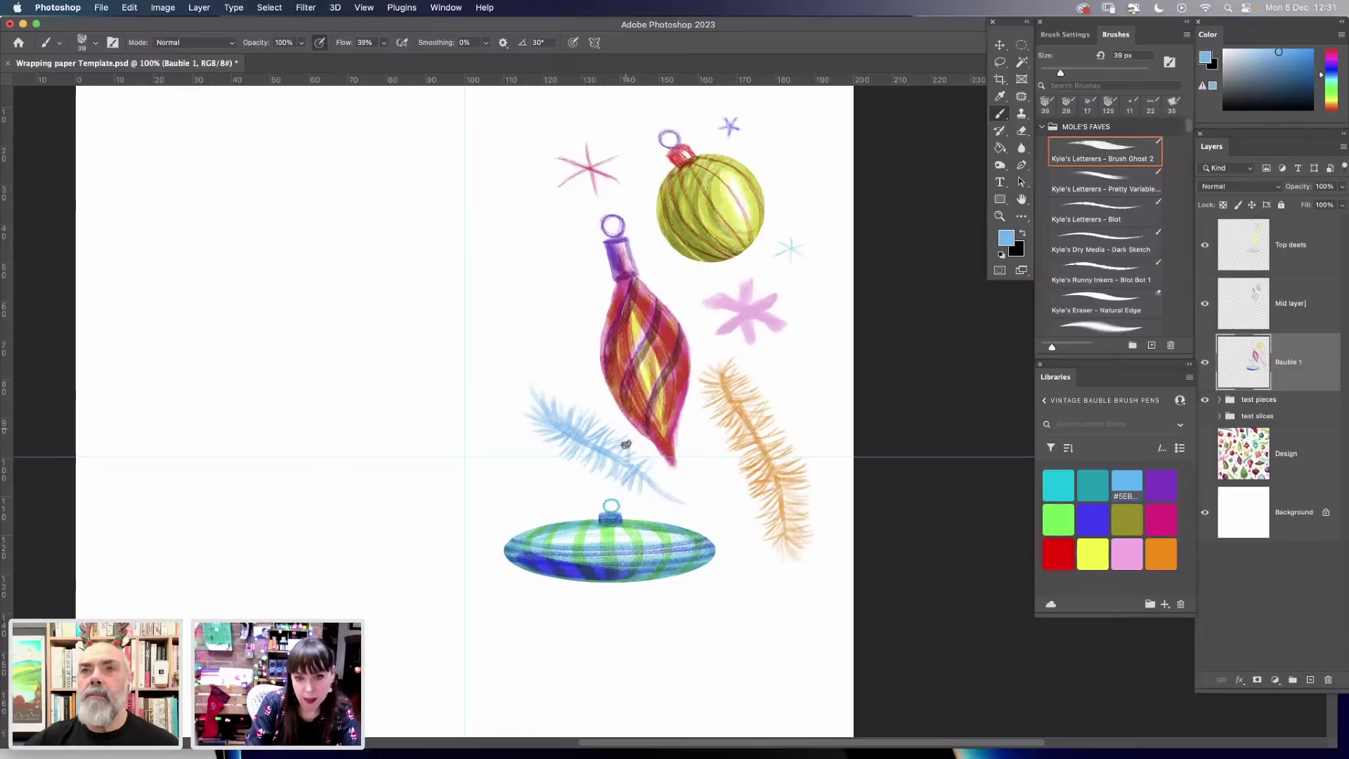
pyautogui.moveTo(647, 477)
pyautogui.mouseDown()
pyautogui.moveTo(668, 467)
pyautogui.moveTo(654, 485)
pyautogui.moveTo(685, 482)
pyautogui.mouseUp()
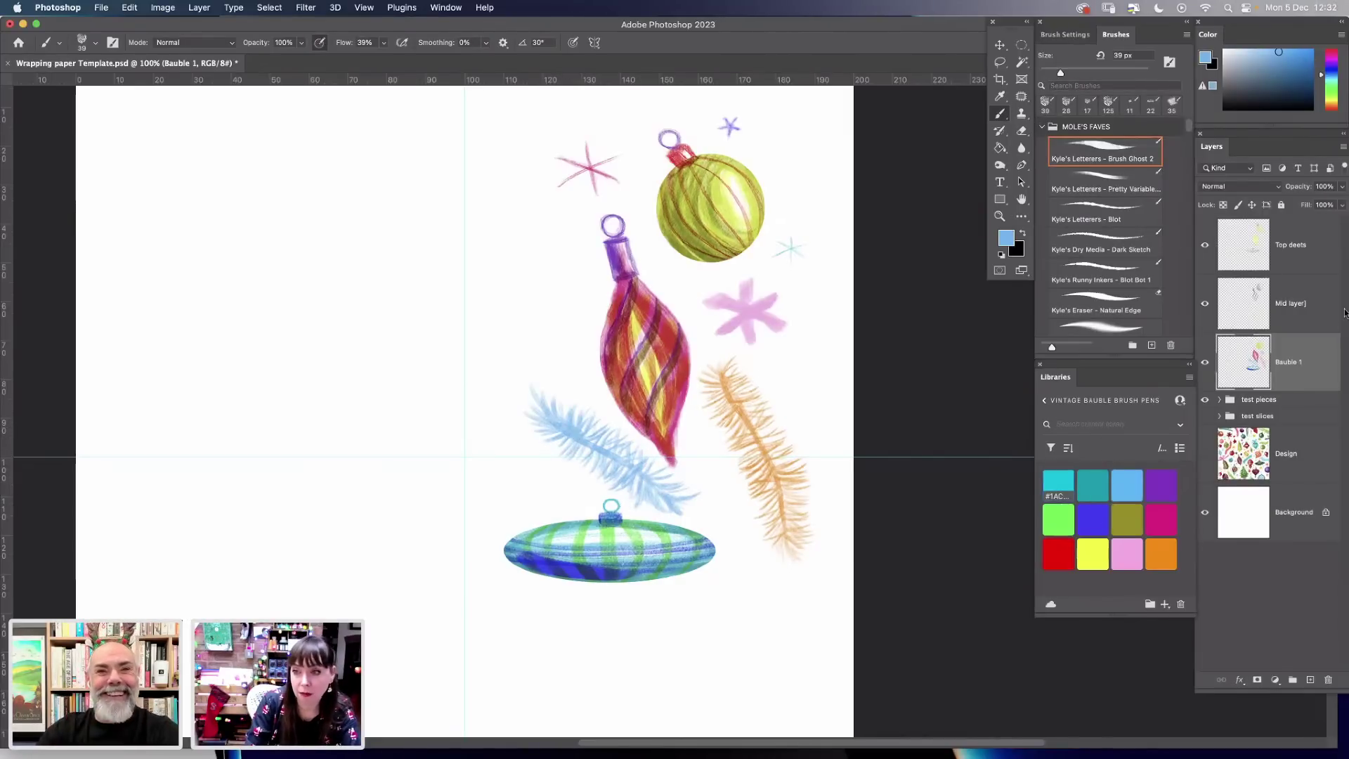
# Mix a muted purple, save it to the library and paint a small round dot beside the yellow bauble's ring on the Mid layer.
pyautogui.click(1282, 311)
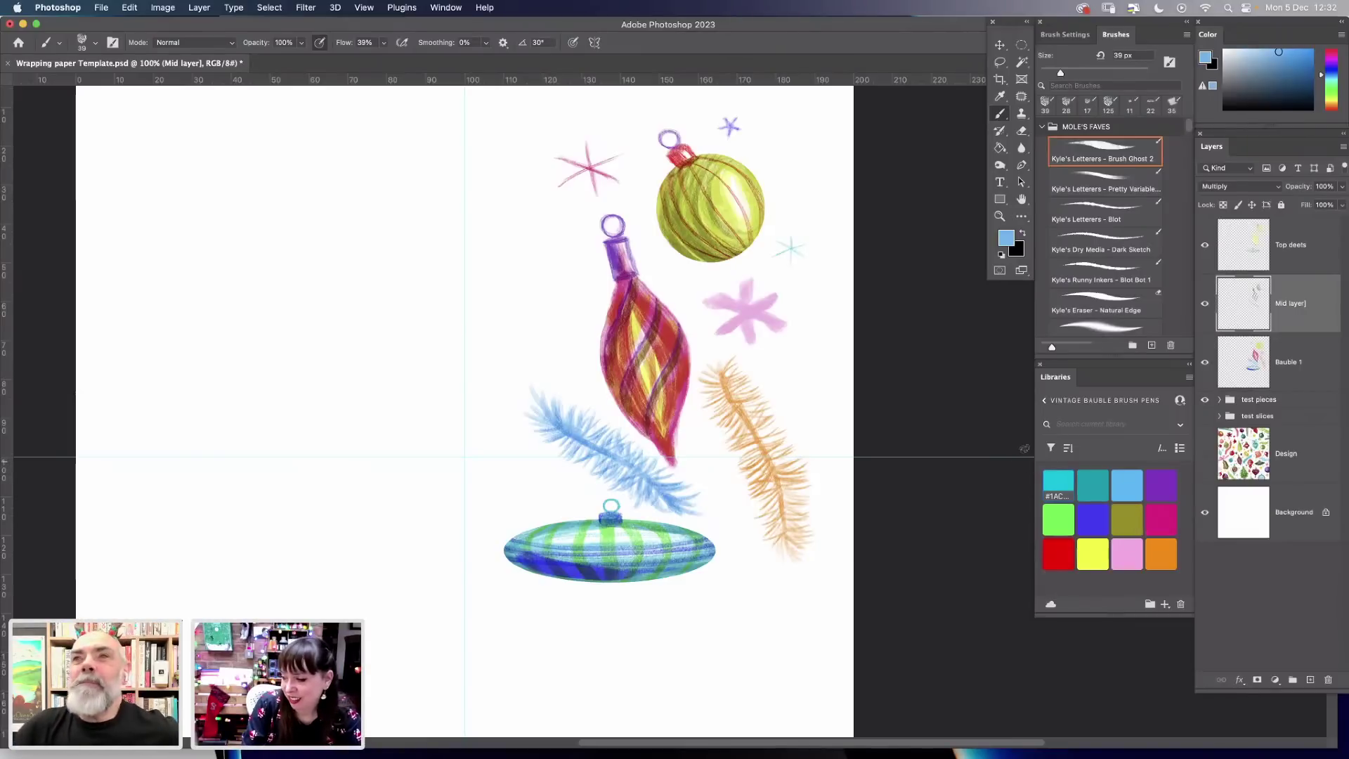
pyautogui.click(1083, 331)
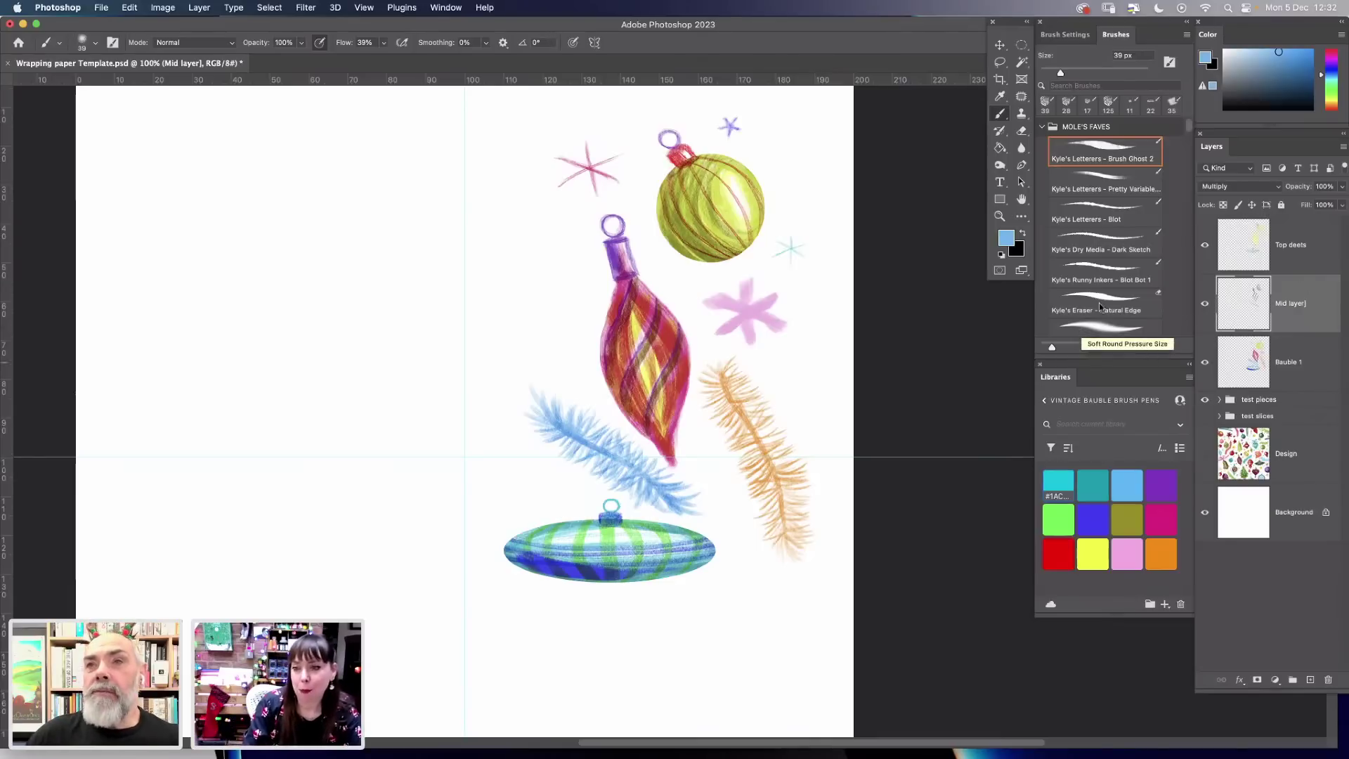
pyautogui.click(1006, 239)
pyautogui.click(856, 392)
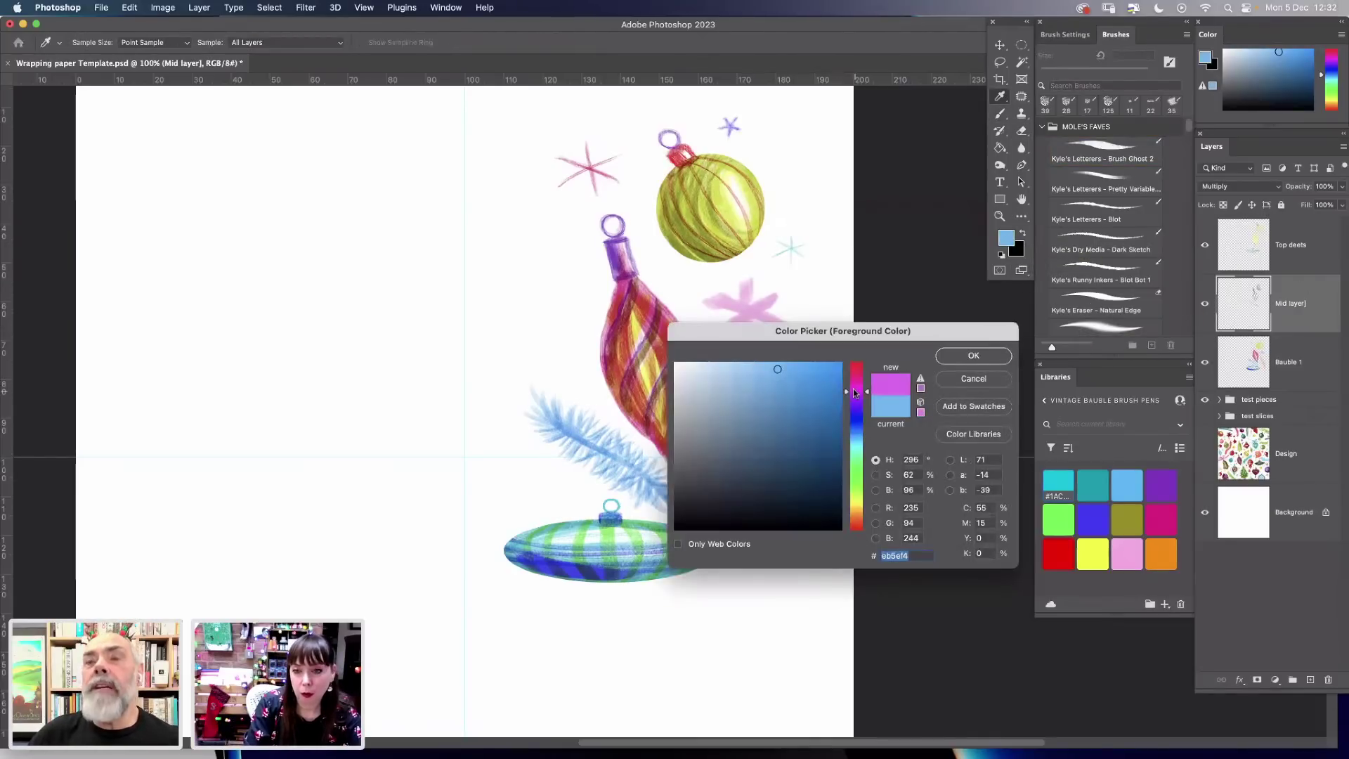
pyautogui.moveTo(856, 392); pyautogui.dragTo(855, 395)
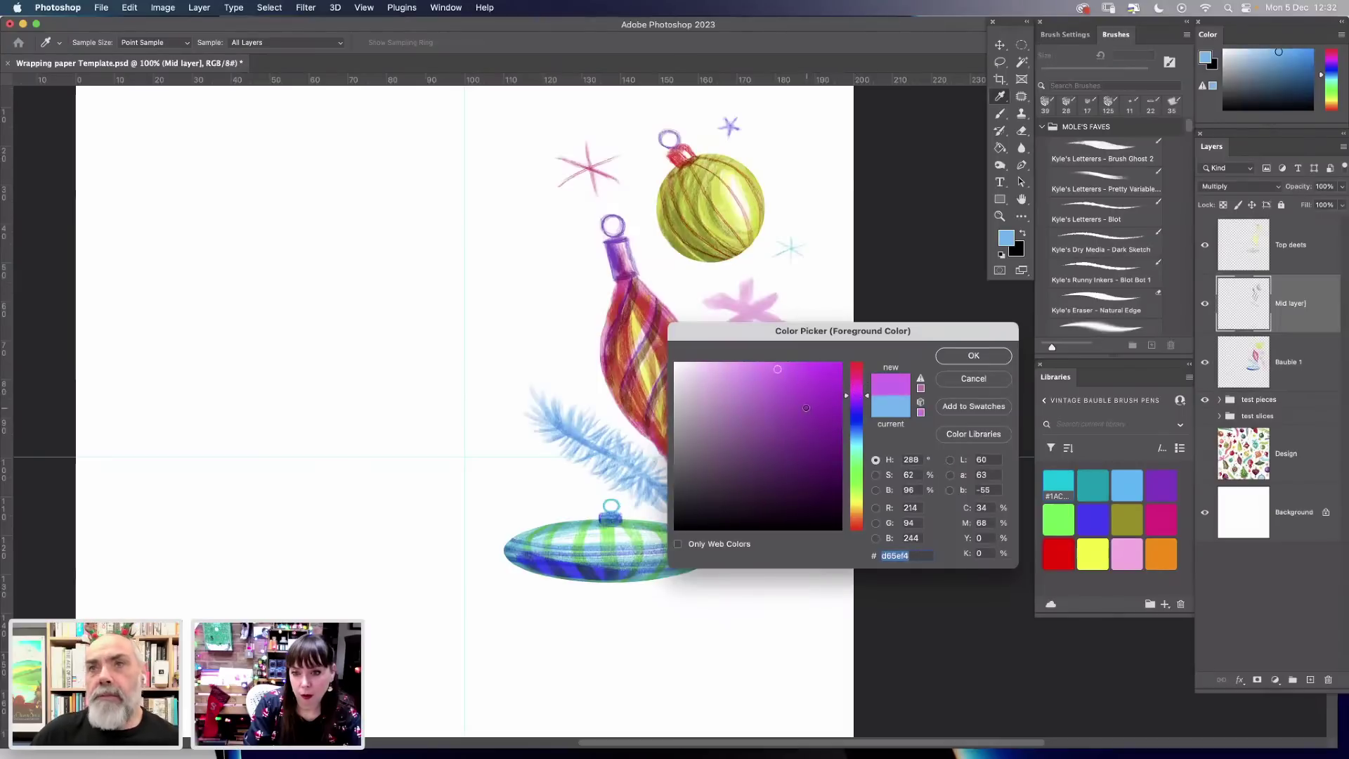
pyautogui.moveTo(773, 407); pyautogui.dragTo(768, 412)
pyautogui.press('Return')
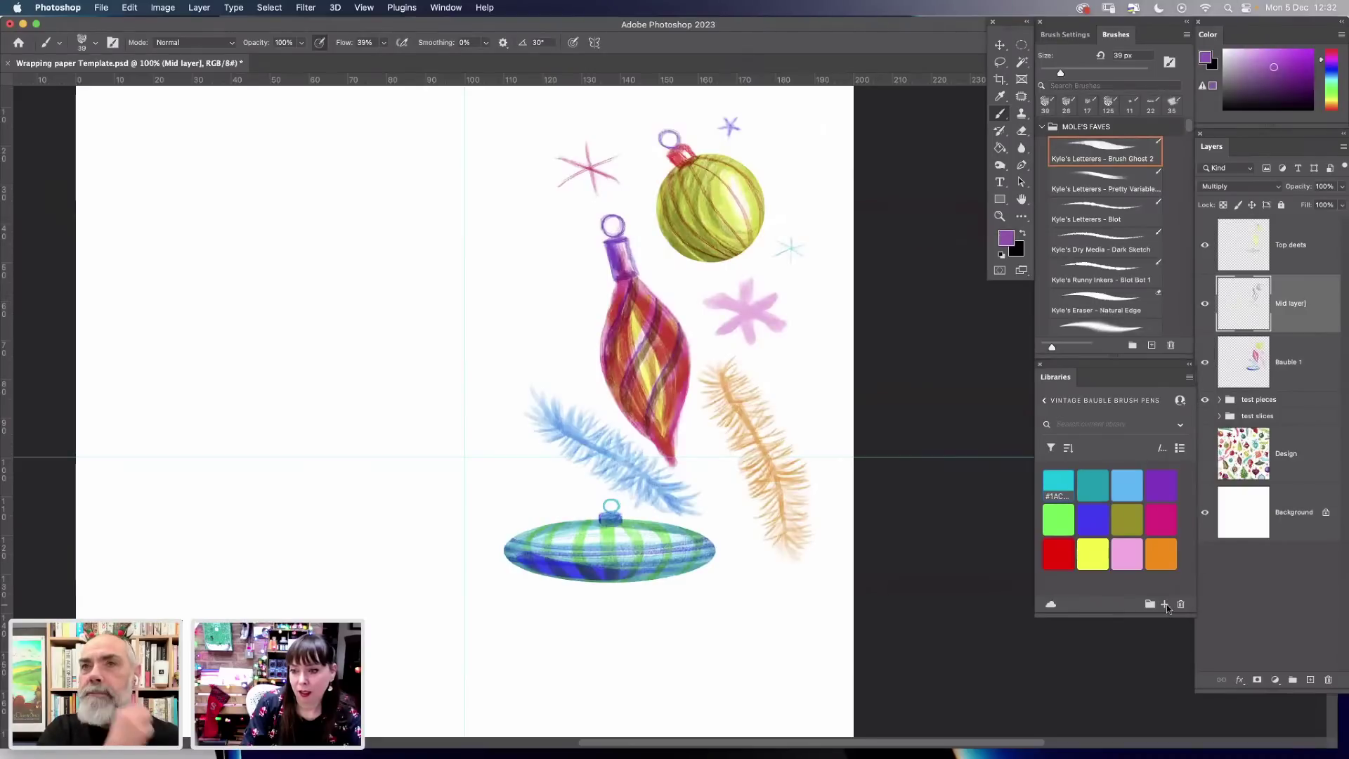
pyautogui.click(1165, 604)
pyautogui.click(1119, 553)
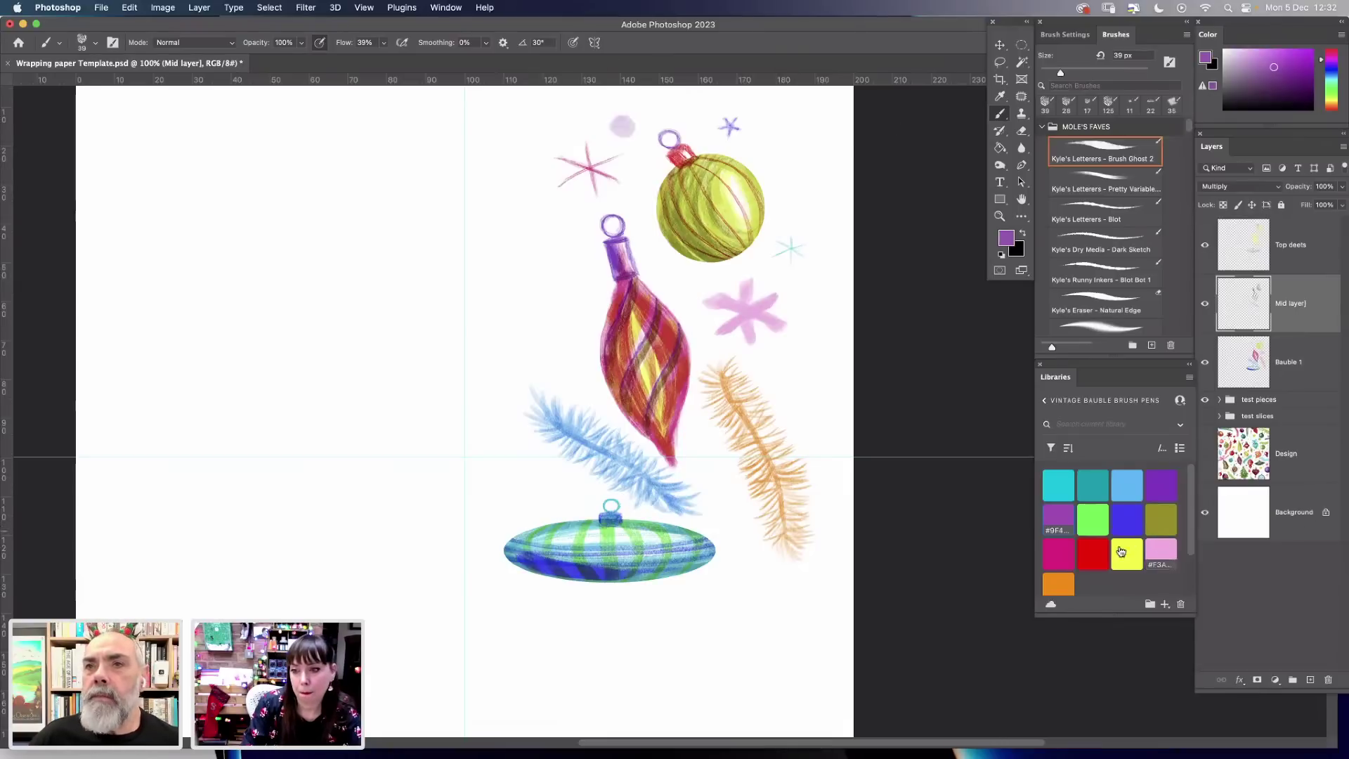
# Dab library yellow over the upper edge of the small purple dot on the Top deets layer.
pyautogui.click(1127, 553)
pyautogui.click(1315, 247)
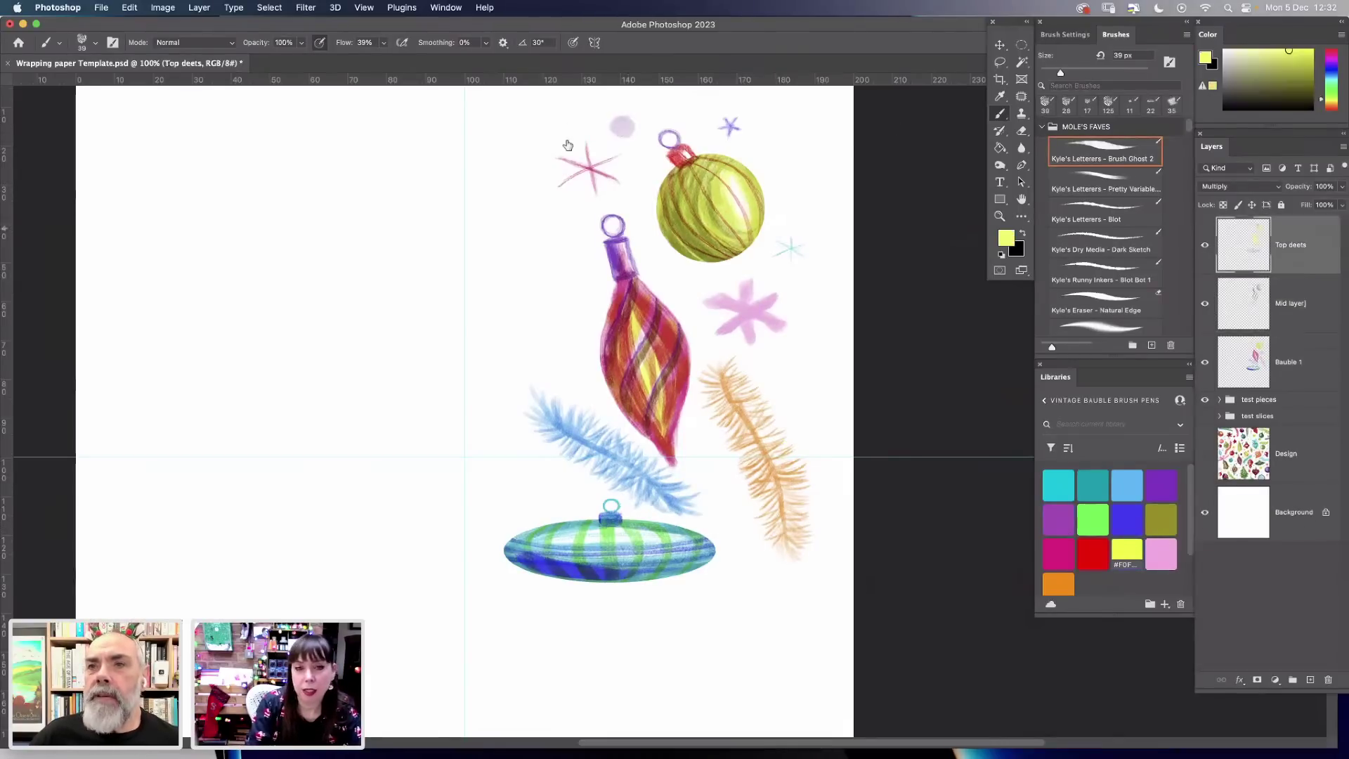
pyautogui.moveTo(626, 123); pyautogui.dragTo(631, 118)
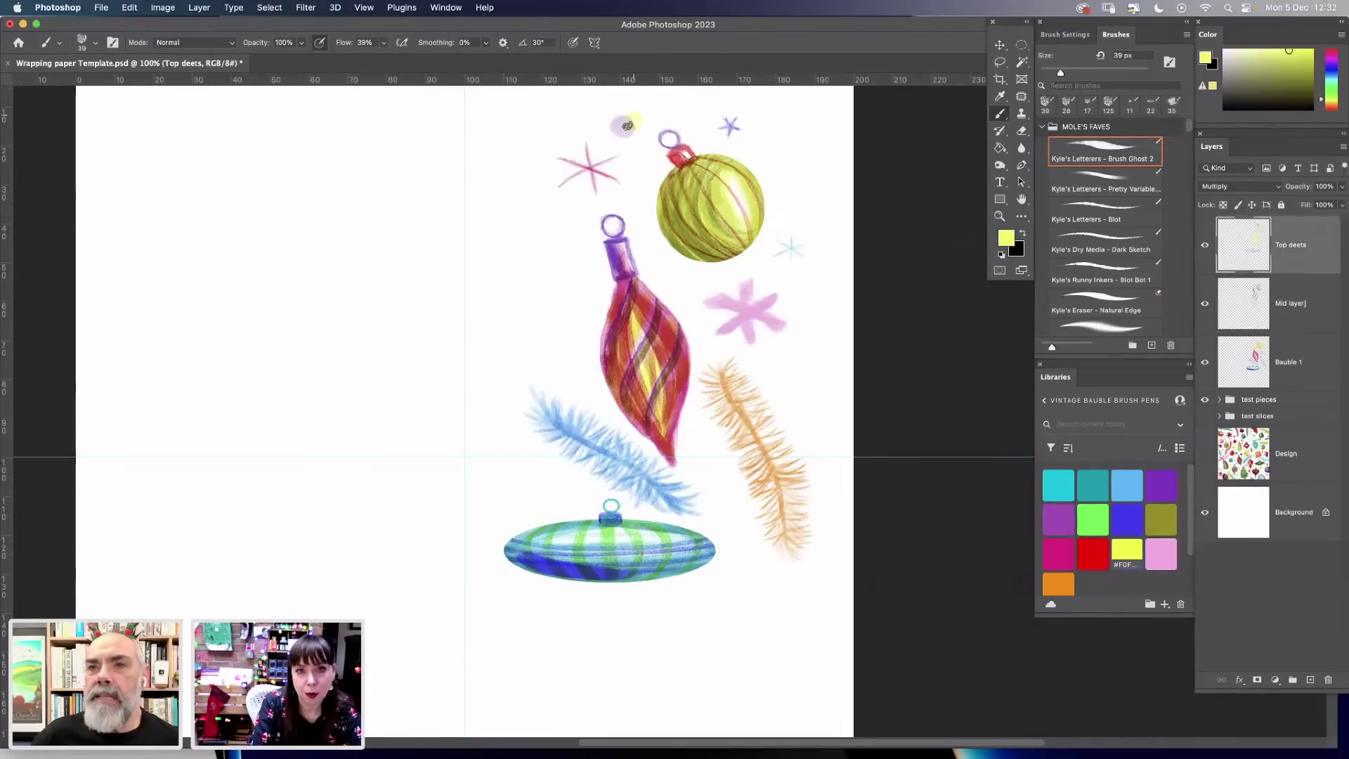
# Raise the brush flow to 80% and add another yellow dab over the small purple dot on the Top deets layer.
pyautogui.click(384, 43)
pyautogui.moveTo(385, 58); pyautogui.dragTo(409, 59)
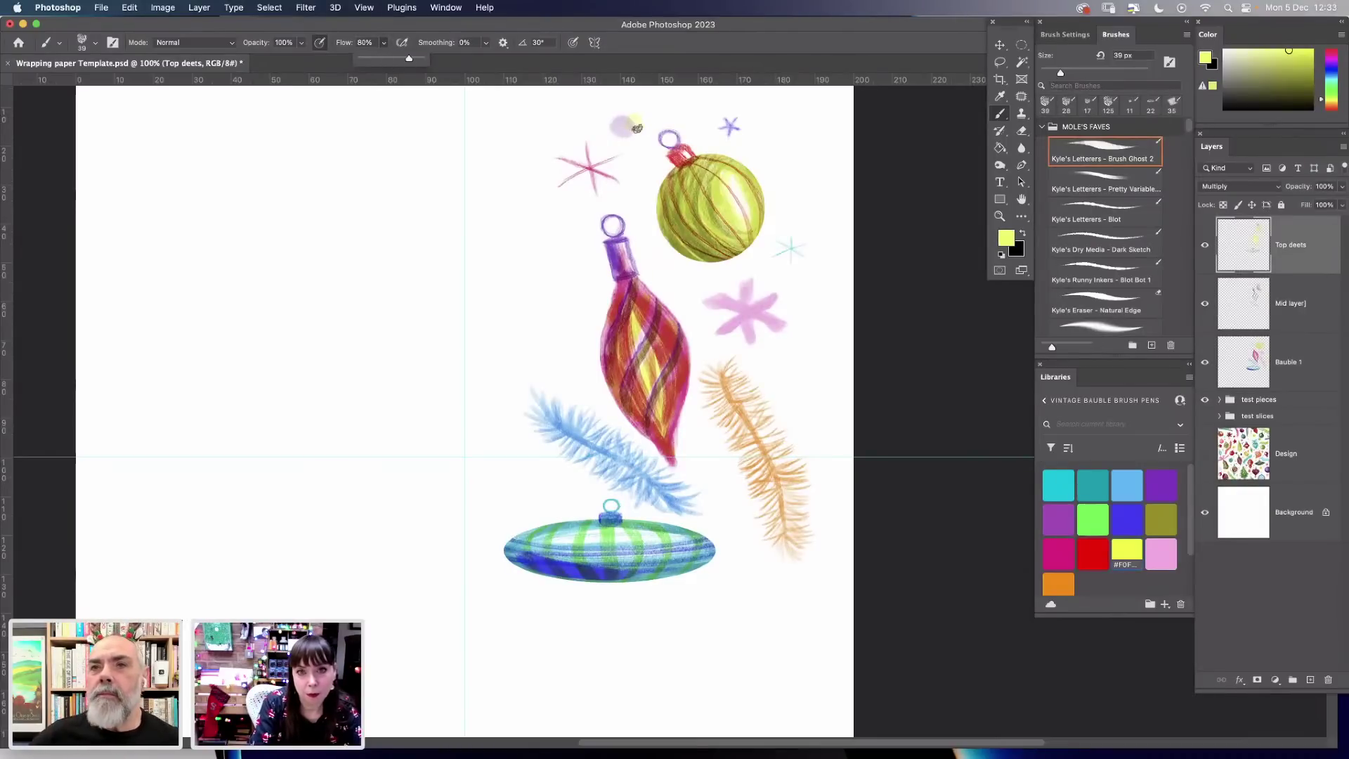
pyautogui.moveTo(635, 118); pyautogui.dragTo(643, 124)
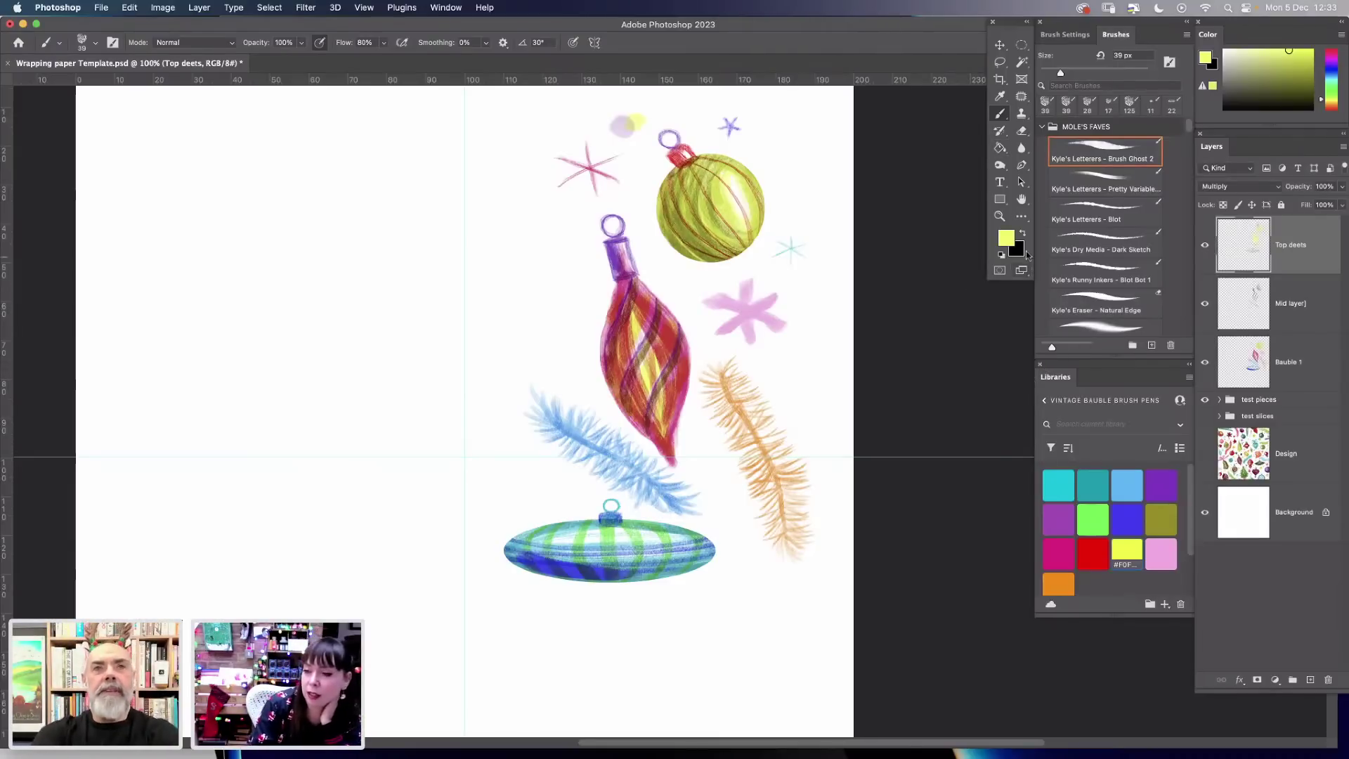
# Make the Bauble 1 layer active and mix a warmer golden yellow foreground colour, #f1d61e.
pyautogui.click(1298, 368)
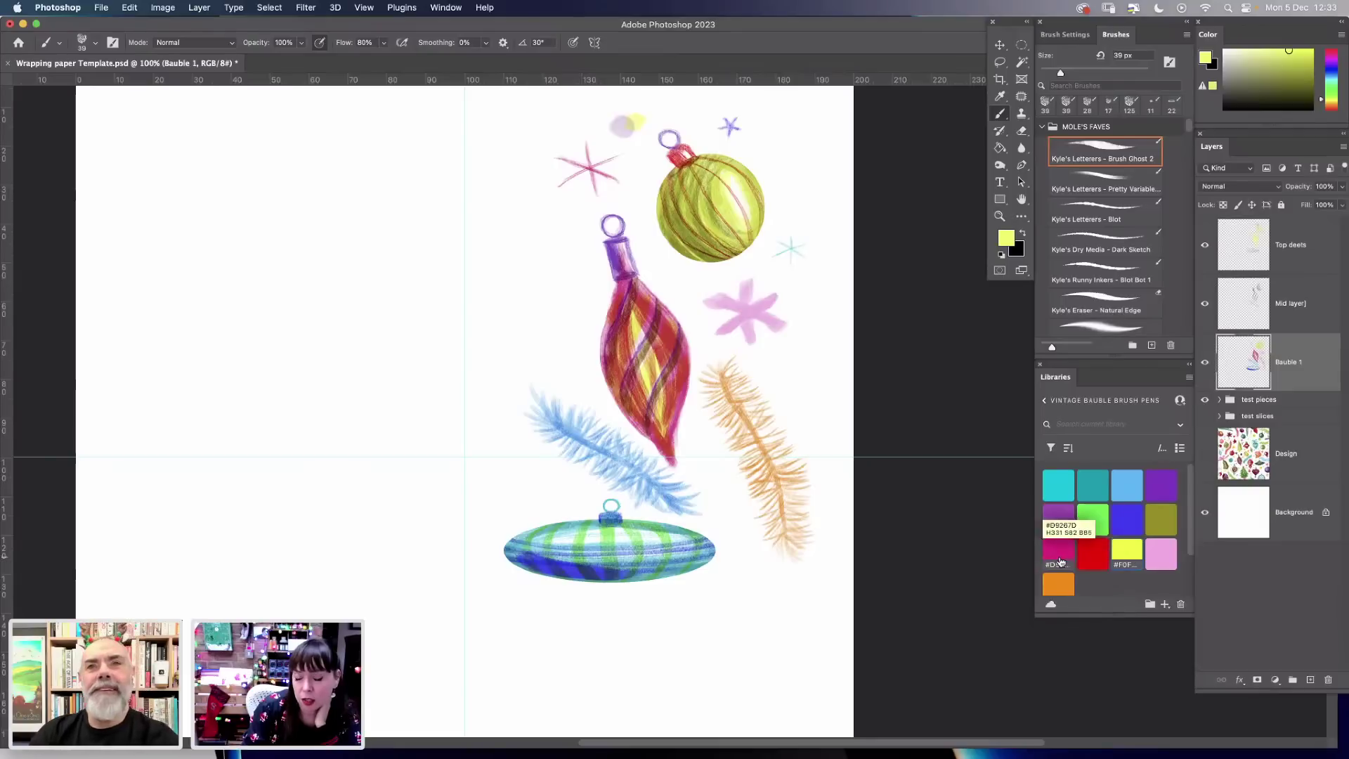
pyautogui.click(1005, 240)
pyautogui.click(821, 371)
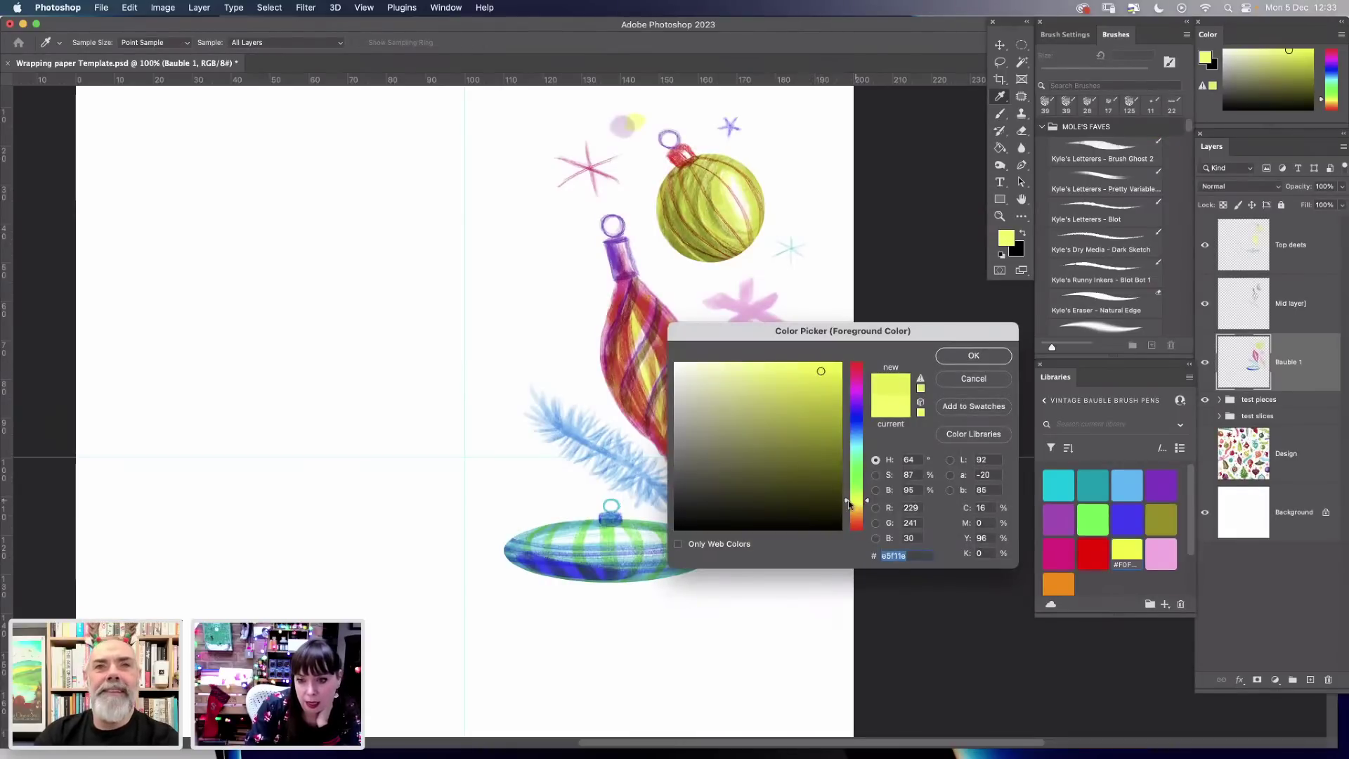
pyautogui.moveTo(848, 500); pyautogui.dragTo(848, 506)
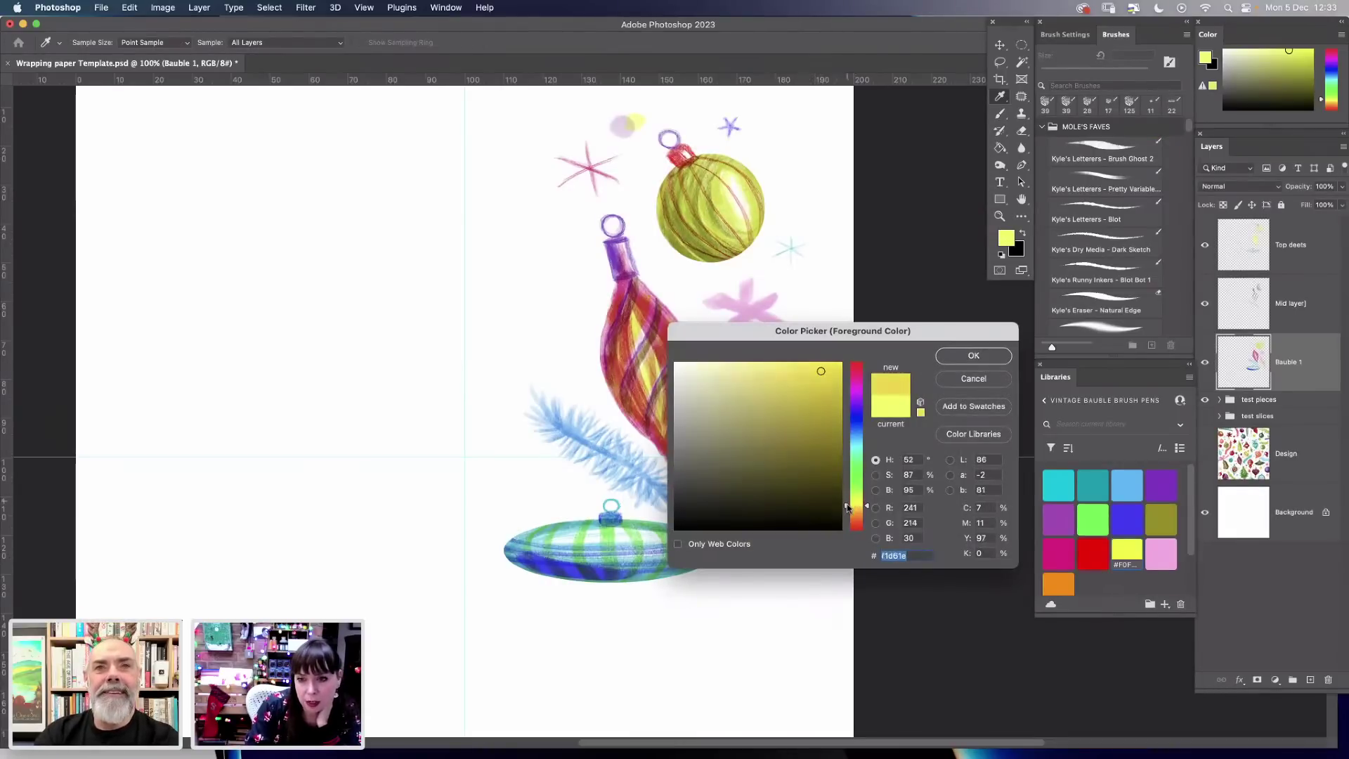
pyautogui.click(986, 349)
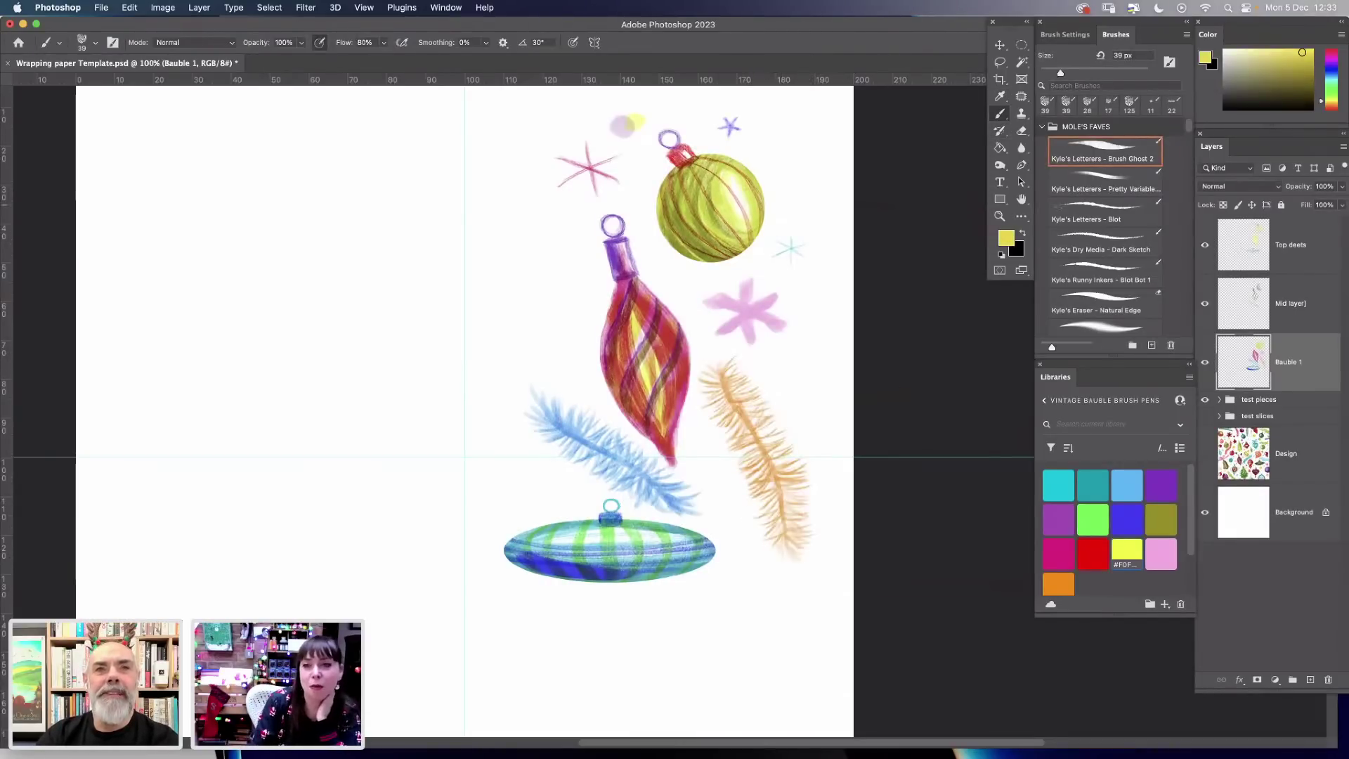
# Select a lobed bauble silhouette across the vertical guide by combining a large central ellipse with smaller ellipses above and below it.
pyautogui.click(1022, 199)
pyautogui.scroll(2, 512, 358)
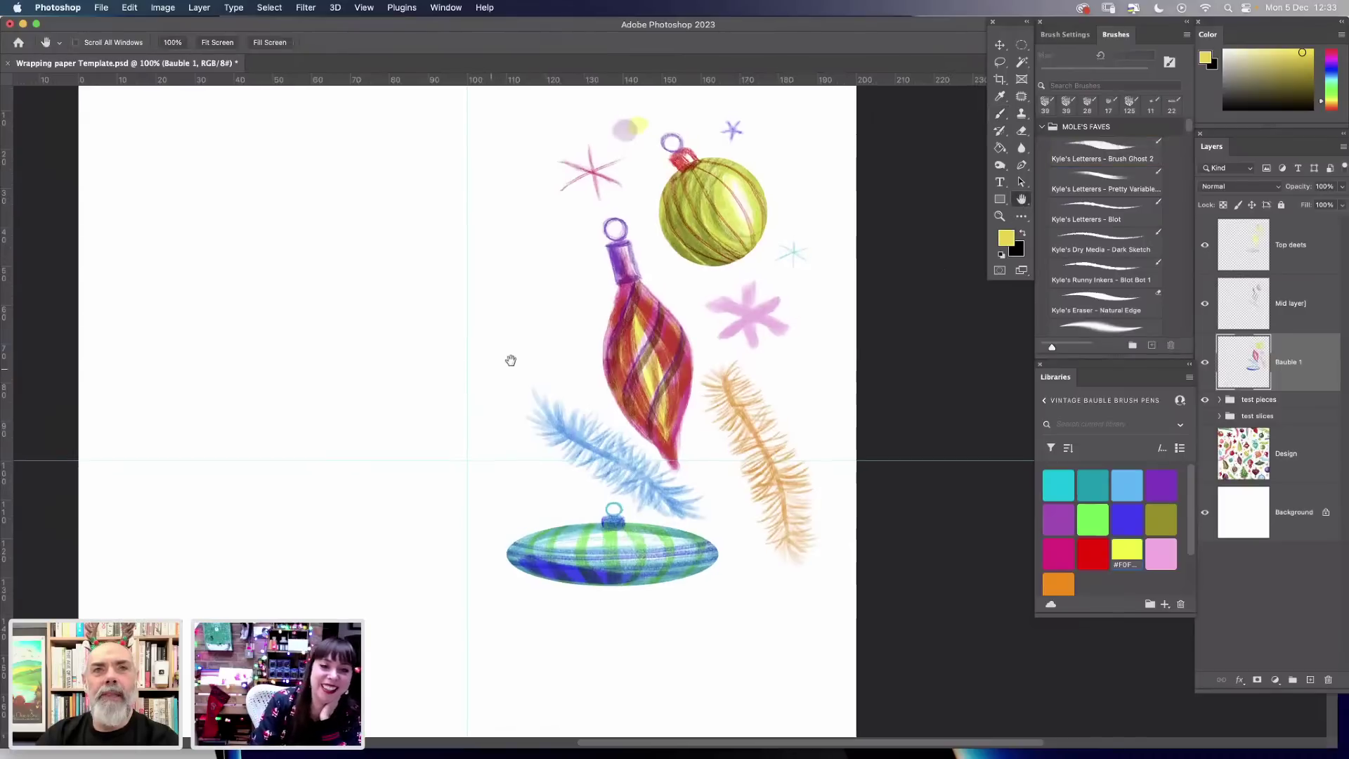
pyautogui.click(1000, 216)
pyautogui.click(506, 337)
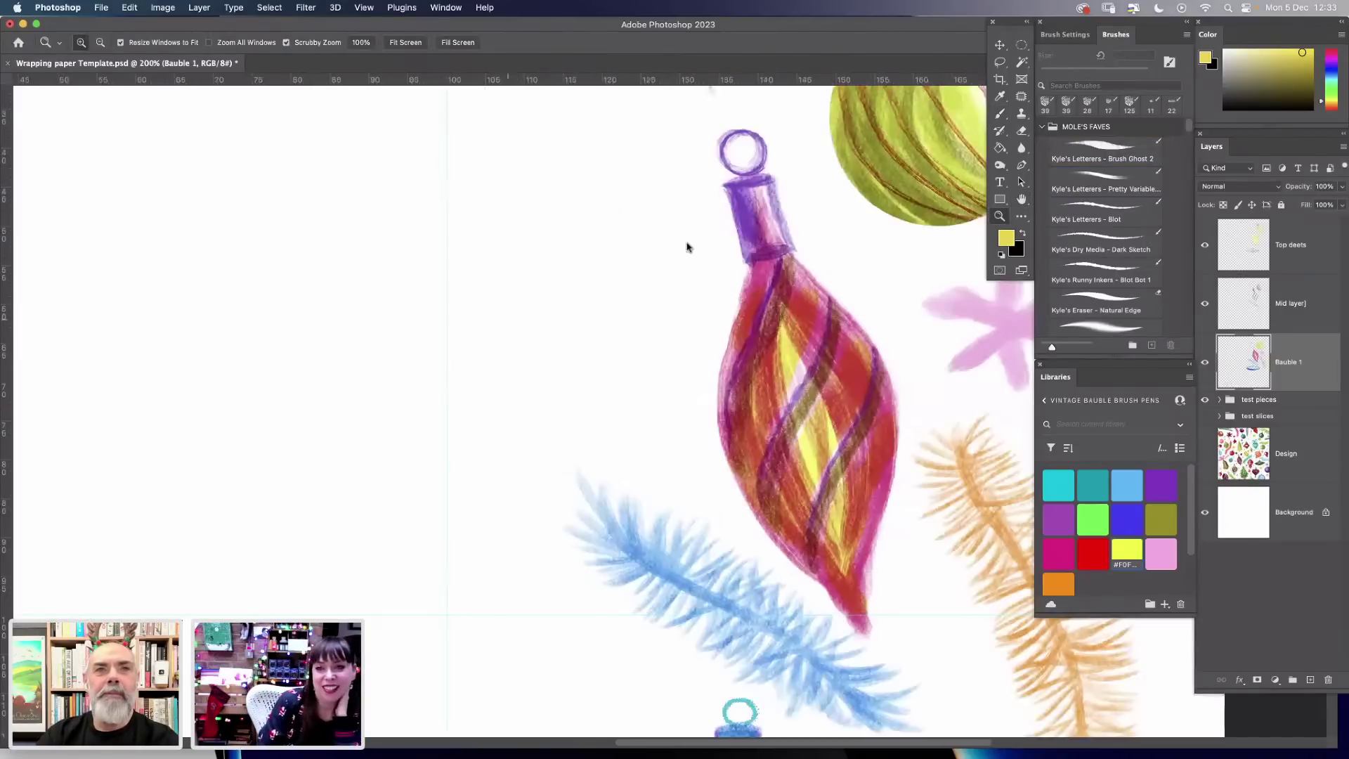
pyautogui.click(1001, 115)
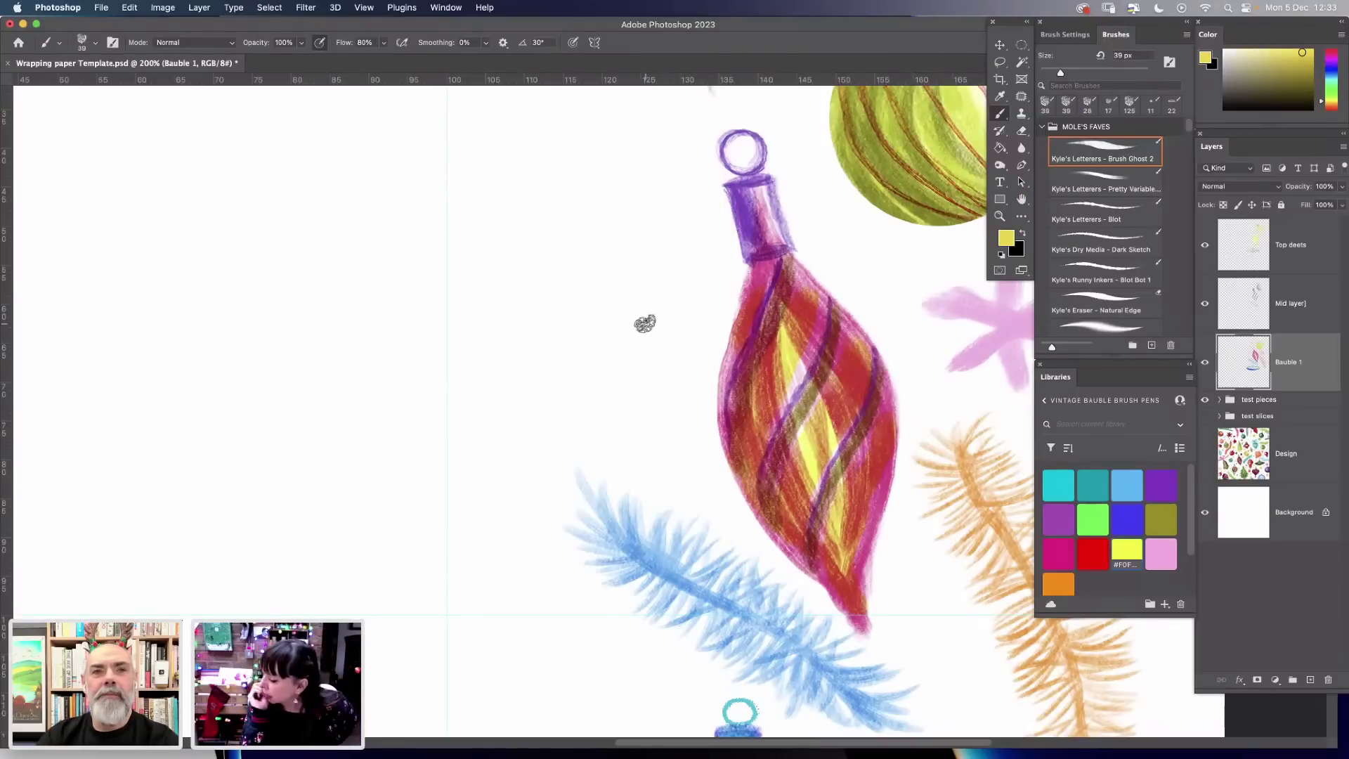
pyautogui.press('super+minus')
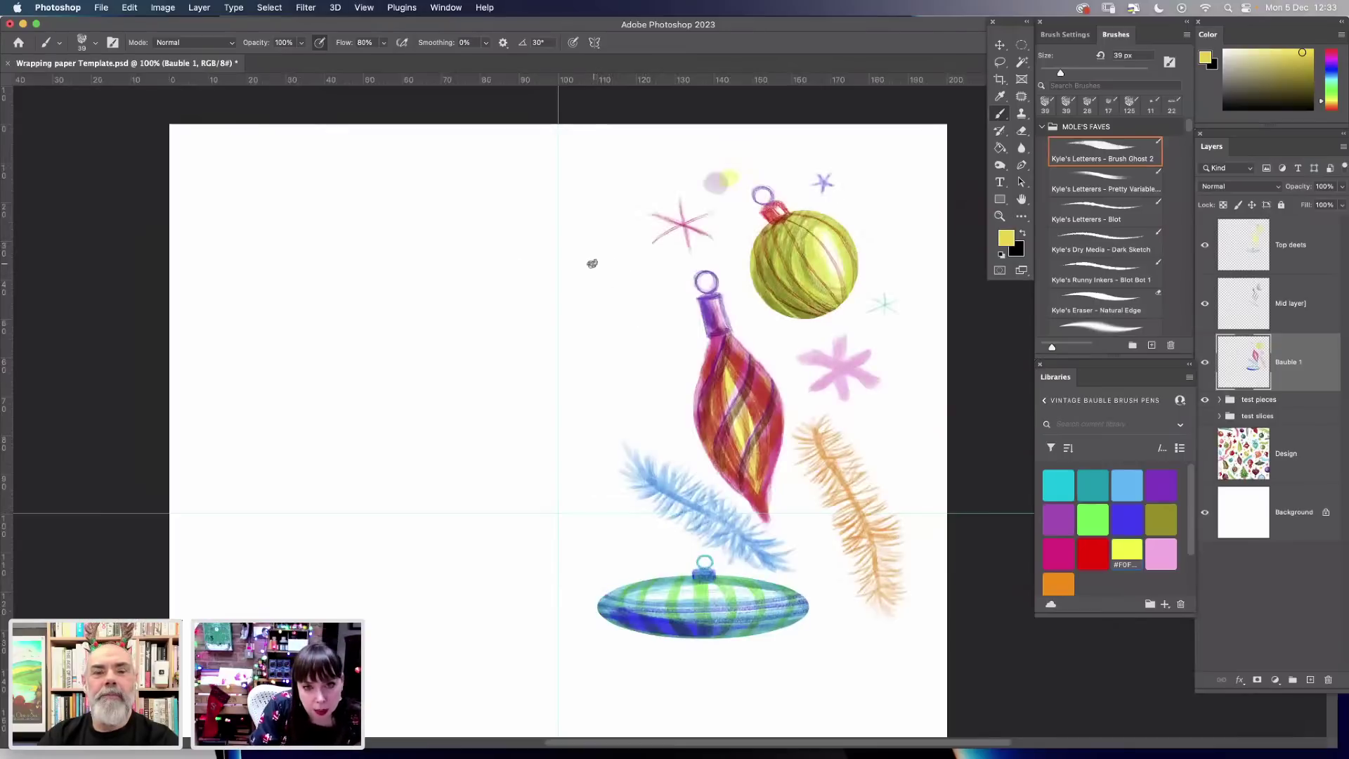
pyautogui.click(1022, 48)
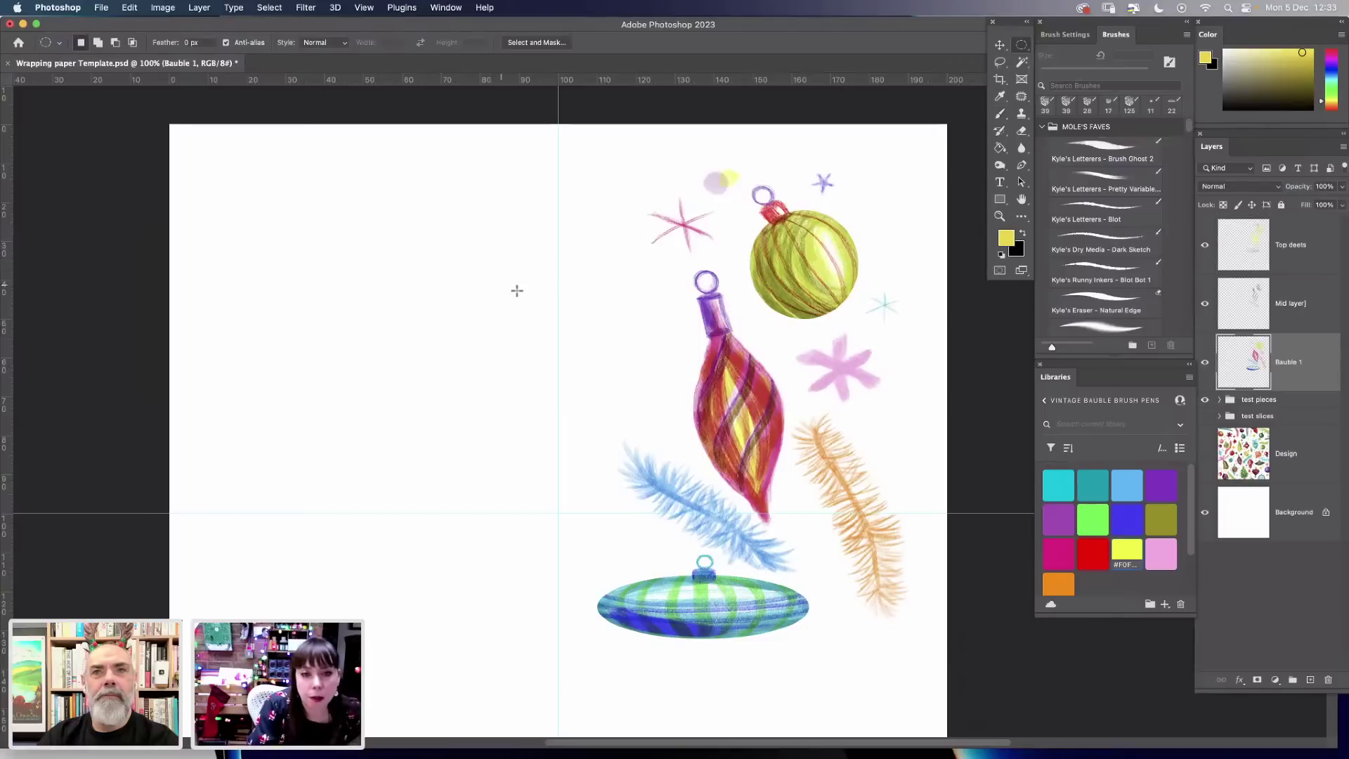
pyautogui.moveTo(544, 269); pyautogui.dragTo(619, 304)
pyautogui.moveTo(571, 349); pyautogui.dragTo(617, 390)
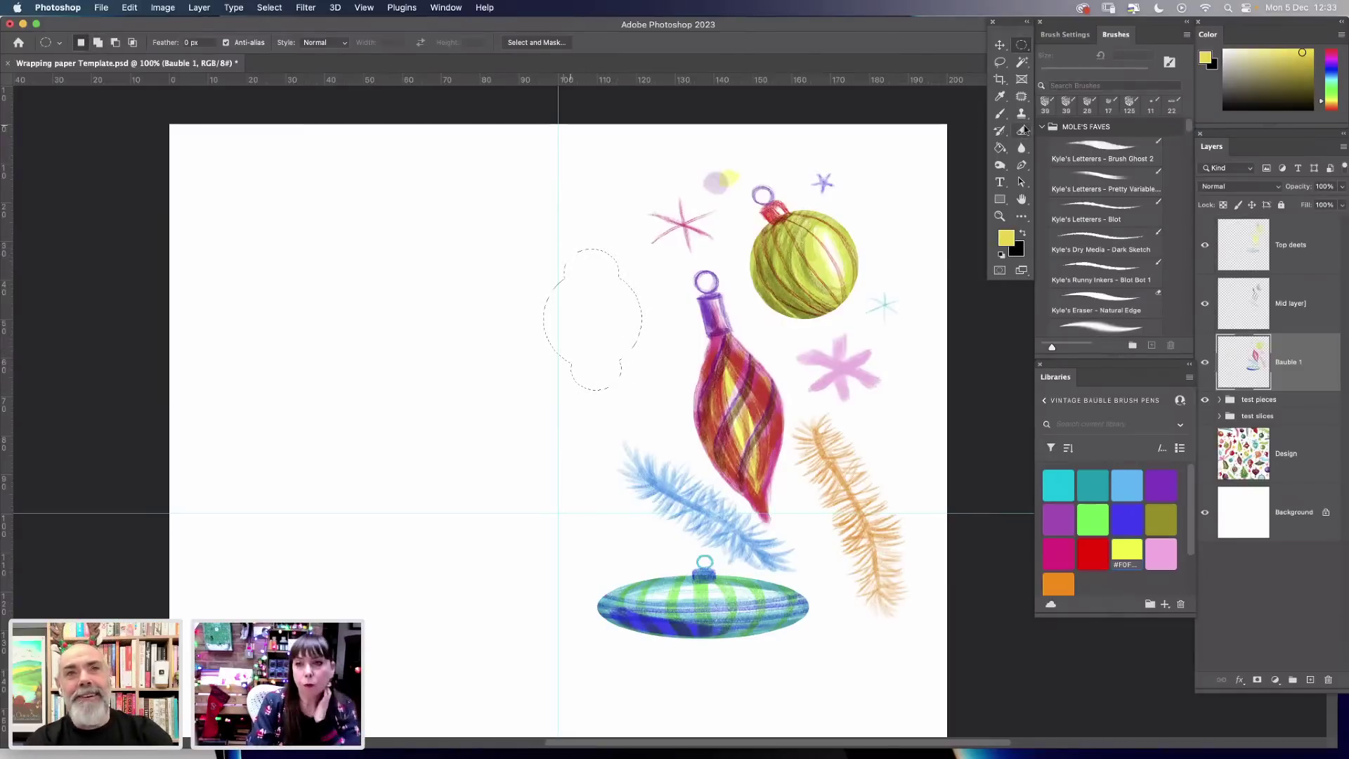
# Paint teal brush-pen shading down one side of the selected bauble shape on the Bauble 1 layer with the 39 px brush.
pyautogui.click(1001, 116)
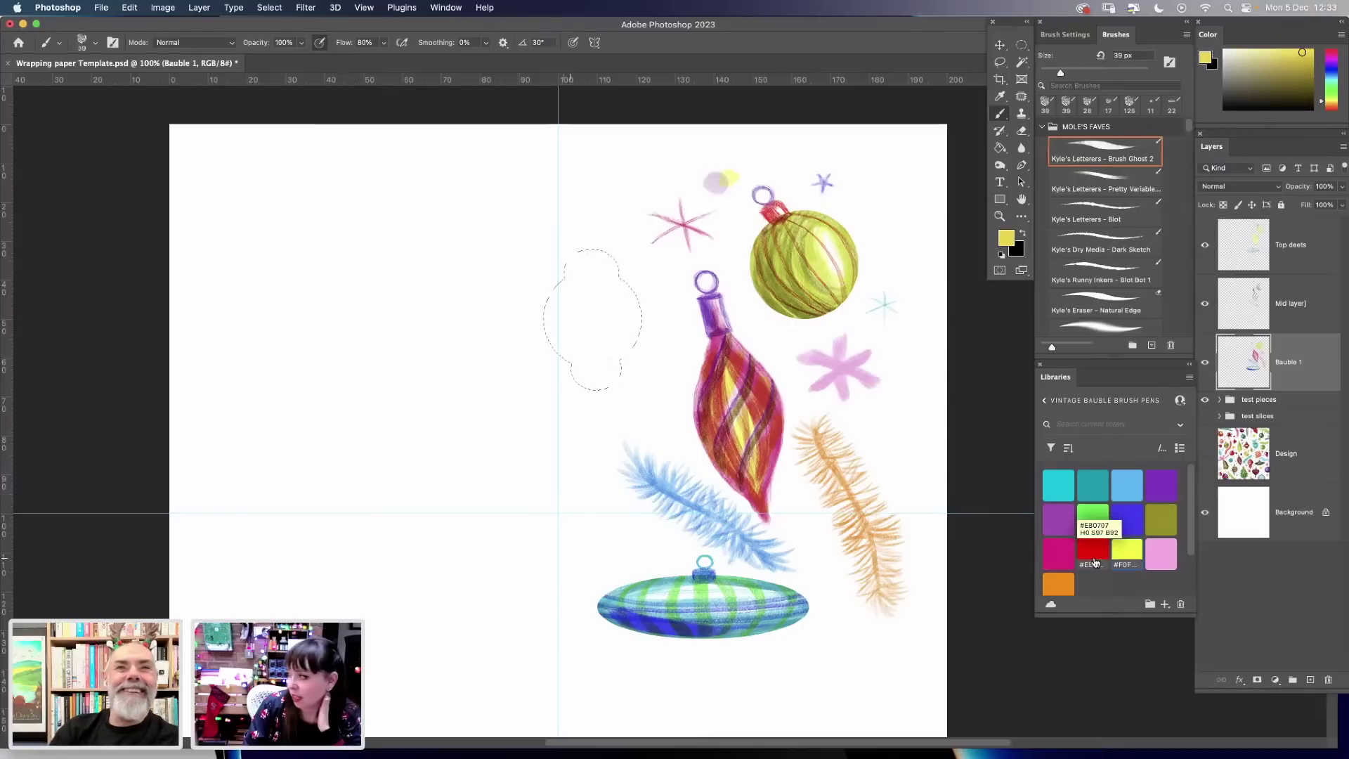
pyautogui.click(1093, 485)
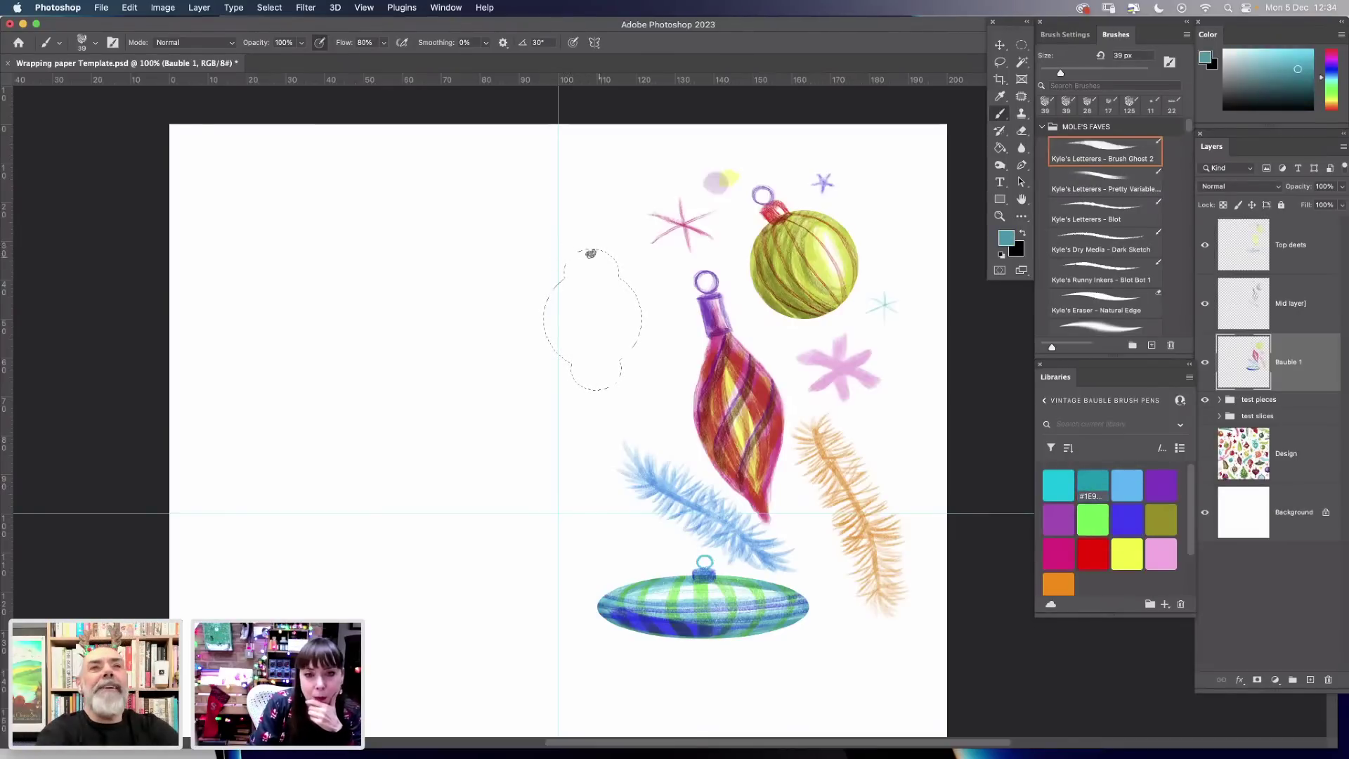
pyautogui.moveTo(582, 246)
pyautogui.mouseDown()
pyautogui.moveTo(588, 279)
pyautogui.moveTo(570, 328)
pyautogui.moveTo(589, 369)
pyautogui.mouseUp()
pyautogui.moveTo(573, 255); pyautogui.dragTo(591, 386)
pyautogui.moveTo(566, 259)
pyautogui.mouseDown()
pyautogui.moveTo(571, 337)
pyautogui.moveTo(603, 394)
pyautogui.moveTo(568, 289)
pyautogui.moveTo(559, 324)
pyautogui.moveTo(584, 376)
pyautogui.mouseUp()
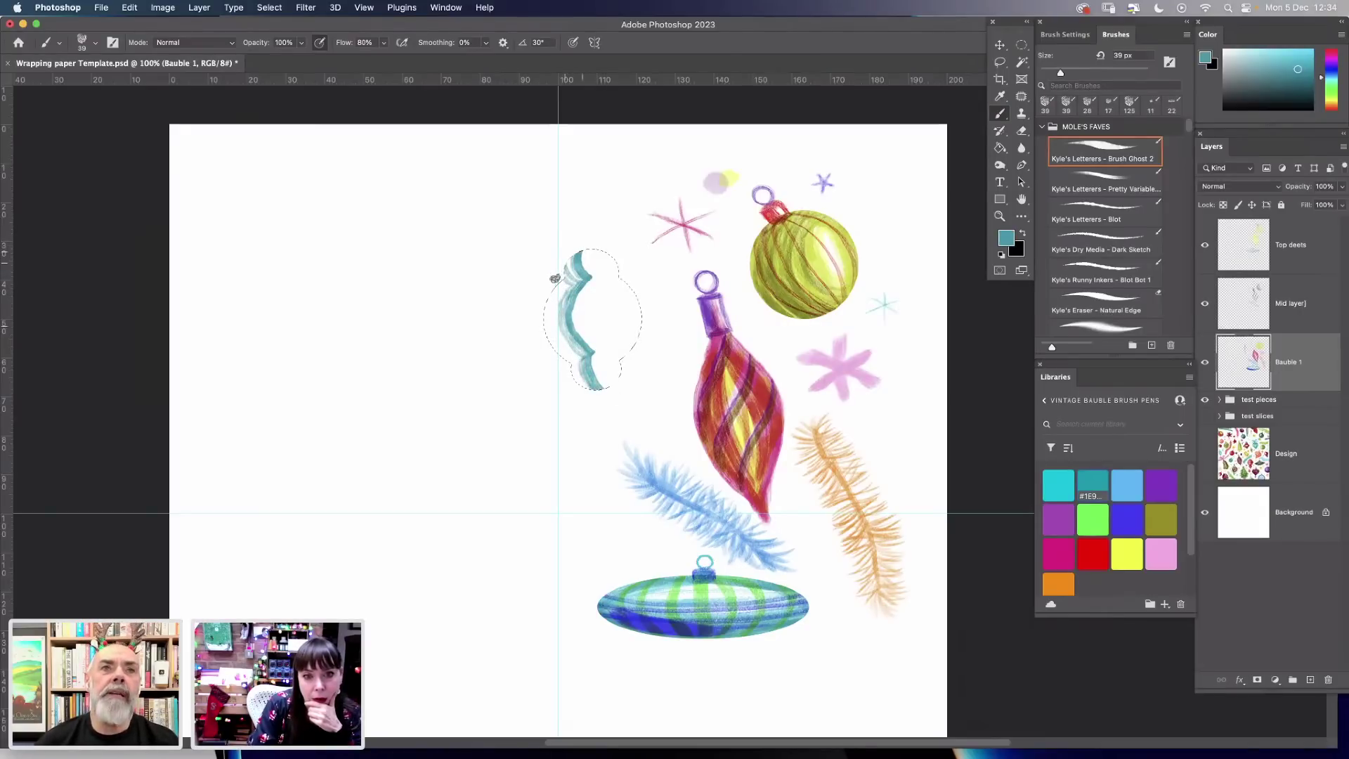
pyautogui.moveTo(569, 276)
pyautogui.mouseDown()
pyautogui.moveTo(556, 327)
pyautogui.moveTo(579, 362)
pyautogui.moveTo(563, 283)
pyautogui.moveTo(554, 328)
pyautogui.moveTo(580, 359)
pyautogui.moveTo(544, 308)
pyautogui.moveTo(595, 391)
pyautogui.moveTo(548, 337)
pyautogui.mouseUp()
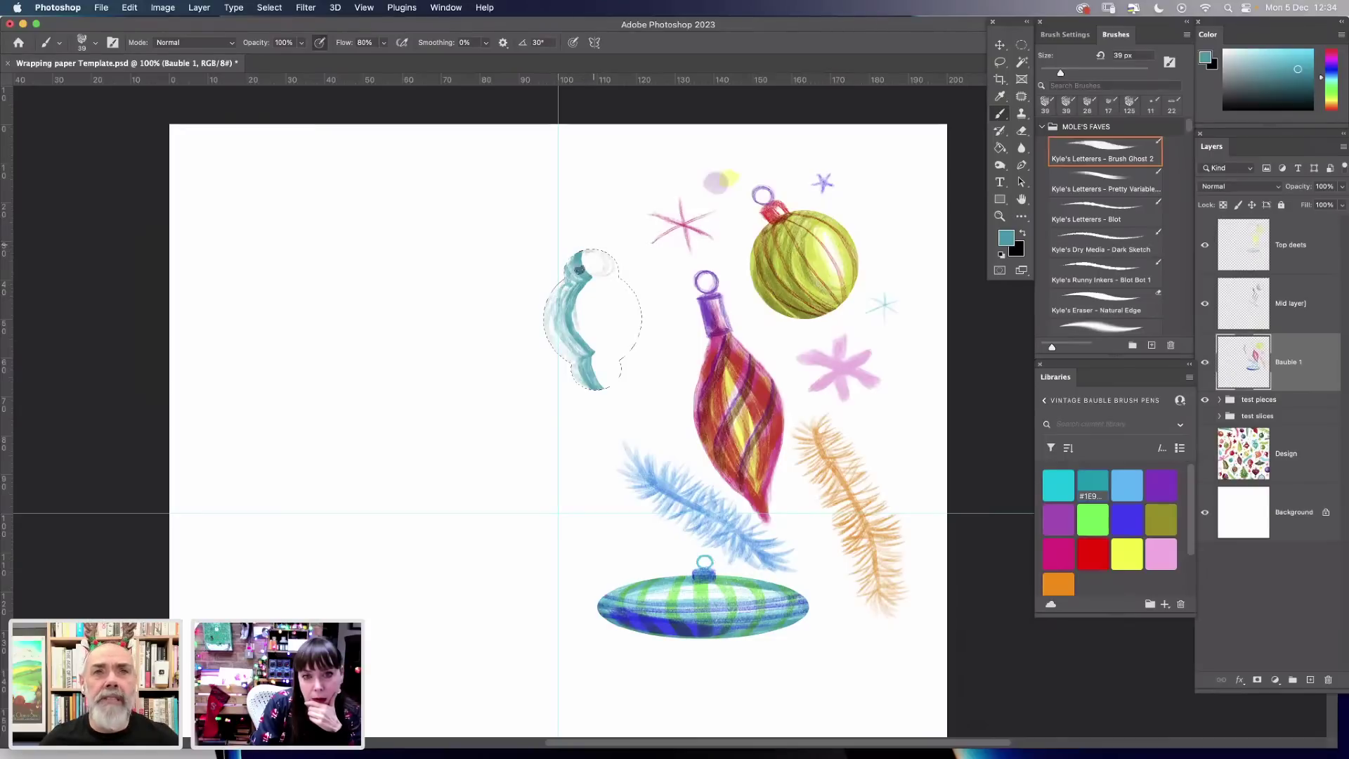
# Outline the bauble's two small lobes in teal and shade around its central body, leaving a white oval highlight.
pyautogui.moveTo(587, 251); pyautogui.dragTo(594, 270)
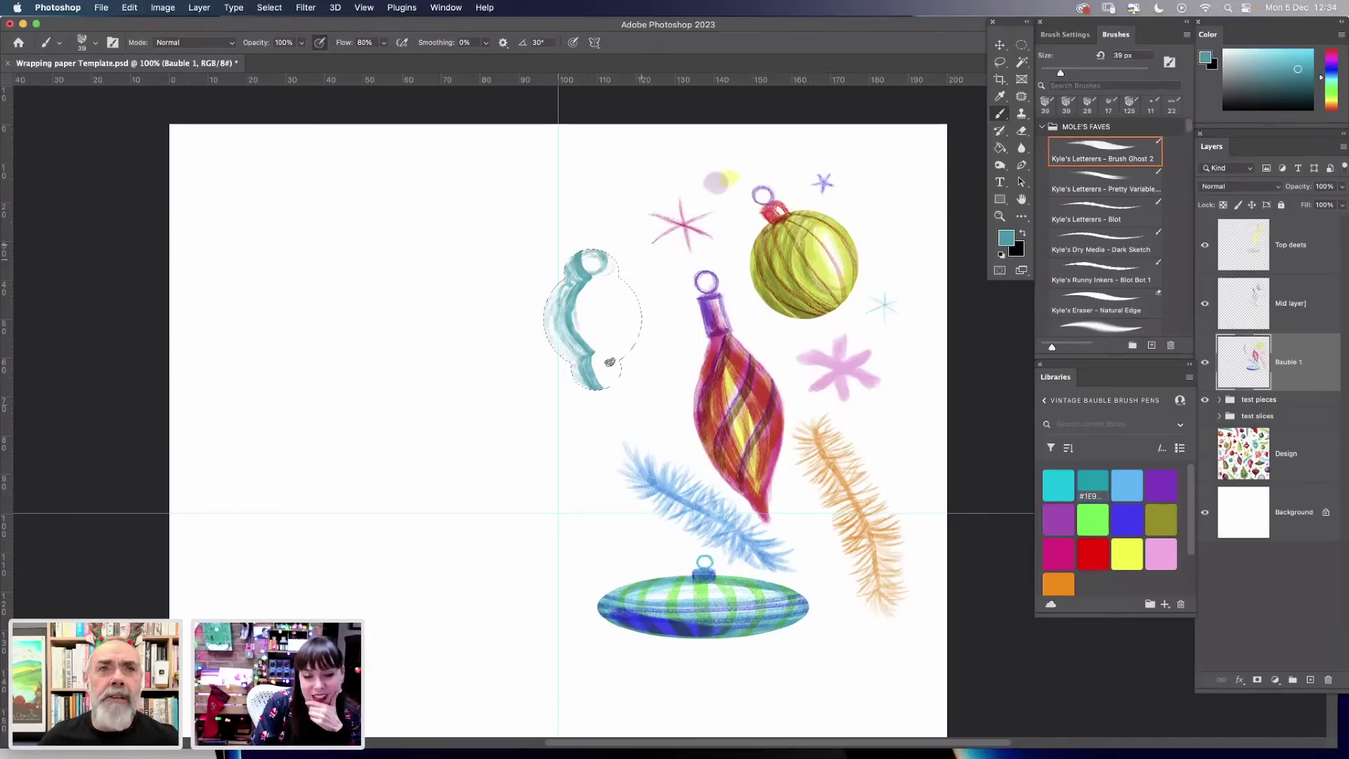
pyautogui.moveTo(591, 383)
pyautogui.mouseDown()
pyautogui.moveTo(612, 360)
pyautogui.moveTo(589, 354)
pyautogui.moveTo(586, 392)
pyautogui.mouseUp()
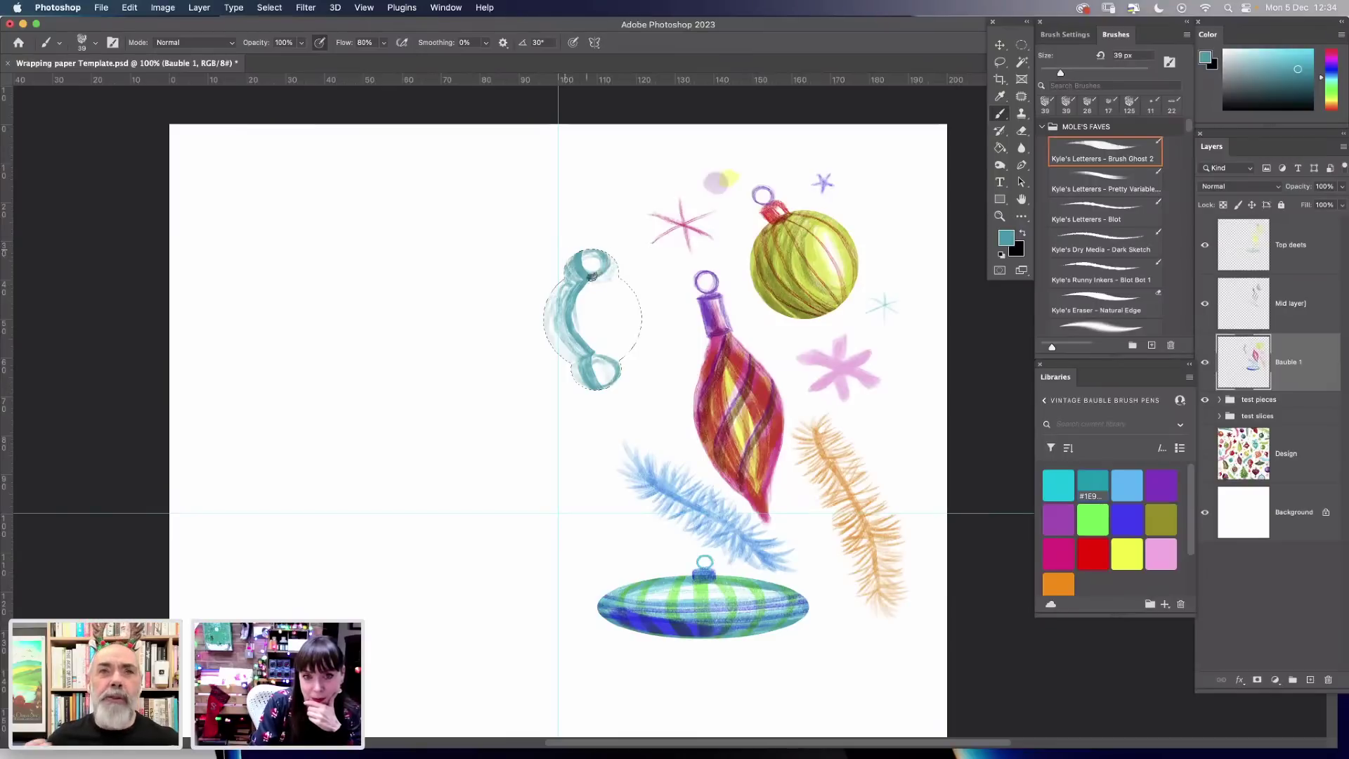
pyautogui.moveTo(566, 262)
pyautogui.mouseDown()
pyautogui.moveTo(621, 265)
pyautogui.moveTo(585, 295)
pyautogui.moveTo(574, 286)
pyautogui.moveTo(597, 353)
pyautogui.mouseUp()
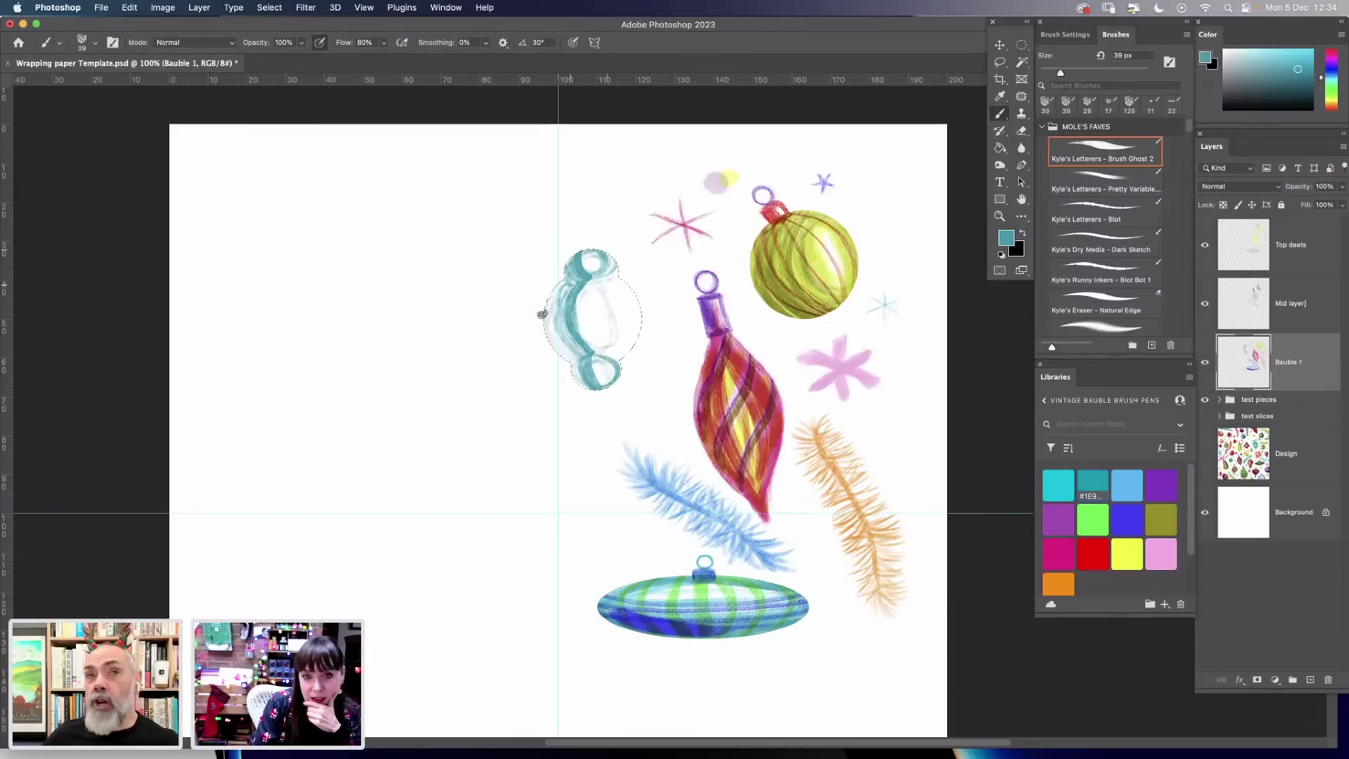
pyautogui.moveTo(542, 315)
pyautogui.mouseDown()
pyautogui.moveTo(589, 363)
pyautogui.moveTo(567, 290)
pyautogui.moveTo(539, 308)
pyautogui.moveTo(544, 327)
pyautogui.moveTo(587, 338)
pyautogui.moveTo(601, 293)
pyautogui.moveTo(612, 339)
pyautogui.moveTo(586, 348)
pyautogui.moveTo(593, 272)
pyautogui.moveTo(599, 359)
pyautogui.moveTo(567, 320)
pyautogui.moveTo(605, 295)
pyautogui.moveTo(601, 351)
pyautogui.moveTo(603, 286)
pyautogui.moveTo(599, 360)
pyautogui.moveTo(609, 281)
pyautogui.moveTo(621, 346)
pyautogui.moveTo(634, 329)
pyautogui.moveTo(627, 338)
pyautogui.moveTo(608, 277)
pyautogui.moveTo(619, 360)
pyautogui.moveTo(620, 286)
pyautogui.moveTo(628, 306)
pyautogui.moveTo(595, 301)
pyautogui.moveTo(605, 282)
pyautogui.moveTo(603, 352)
pyautogui.mouseUp()
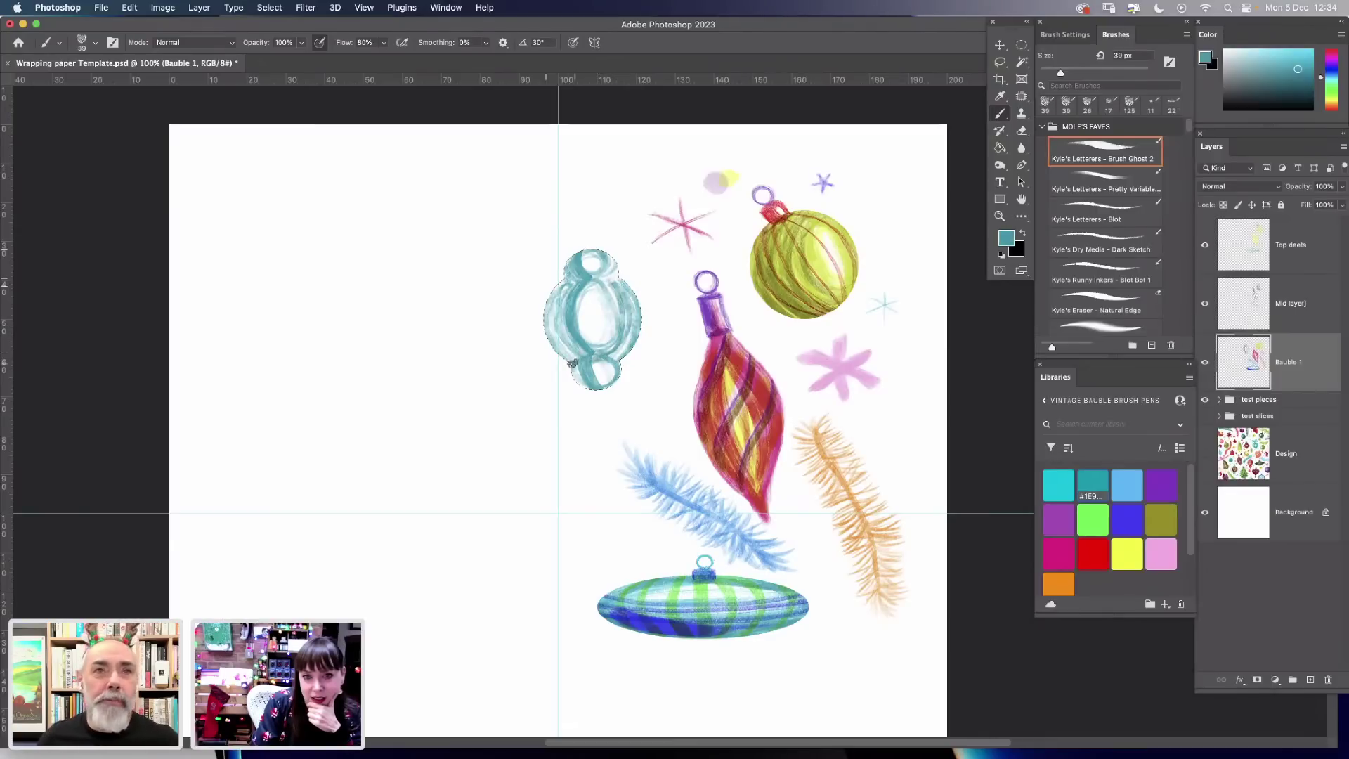
# Undo the last teal stroke and deepen the teal shading around the bauble's body, upper lobe and lower lobe.
pyautogui.press('super+z')
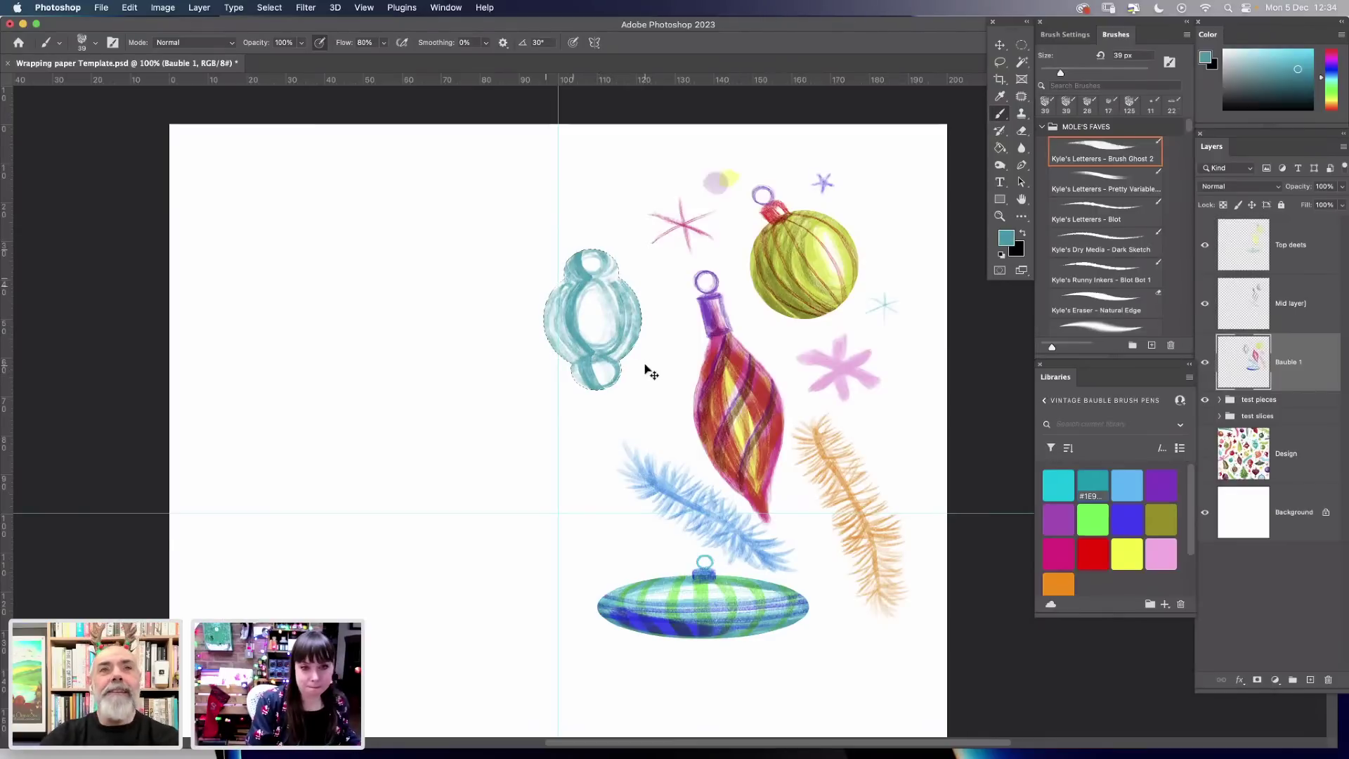
pyautogui.press('z')
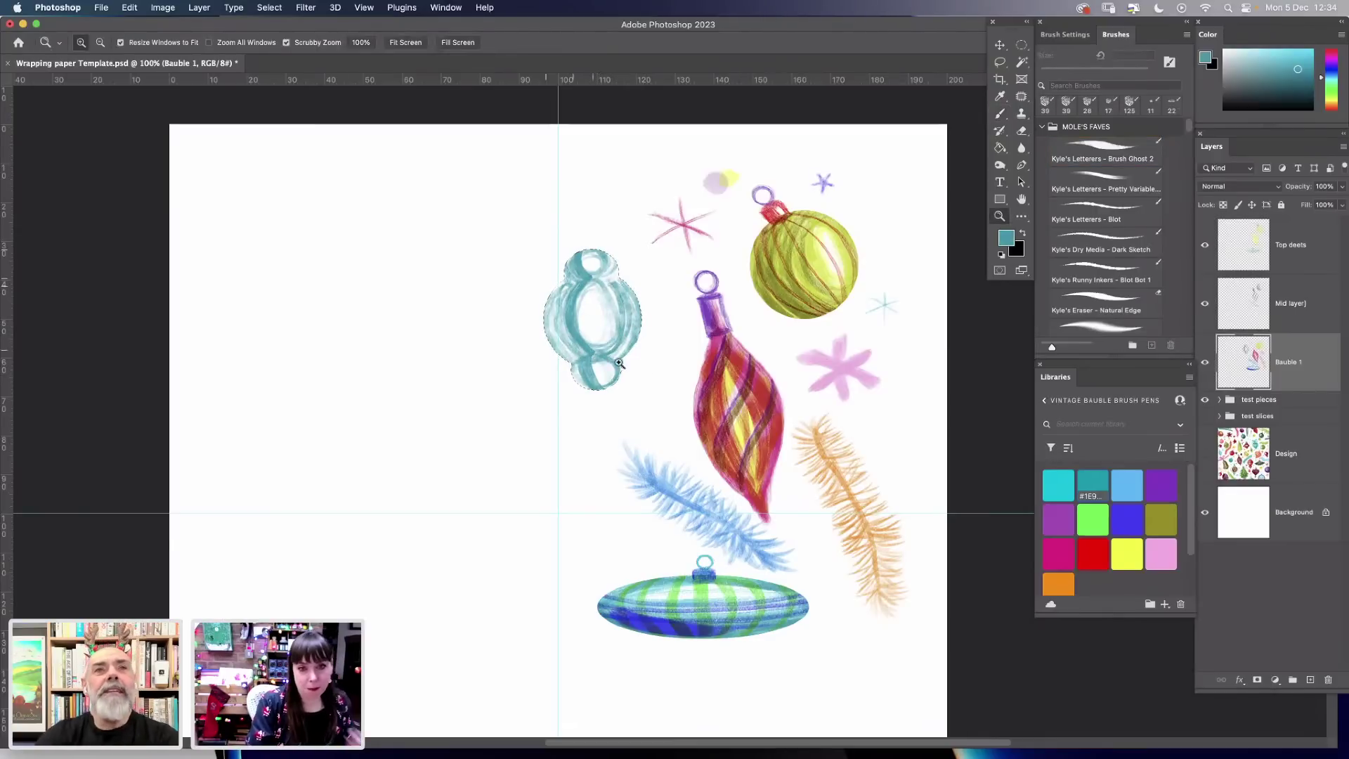
pyautogui.click(1000, 114)
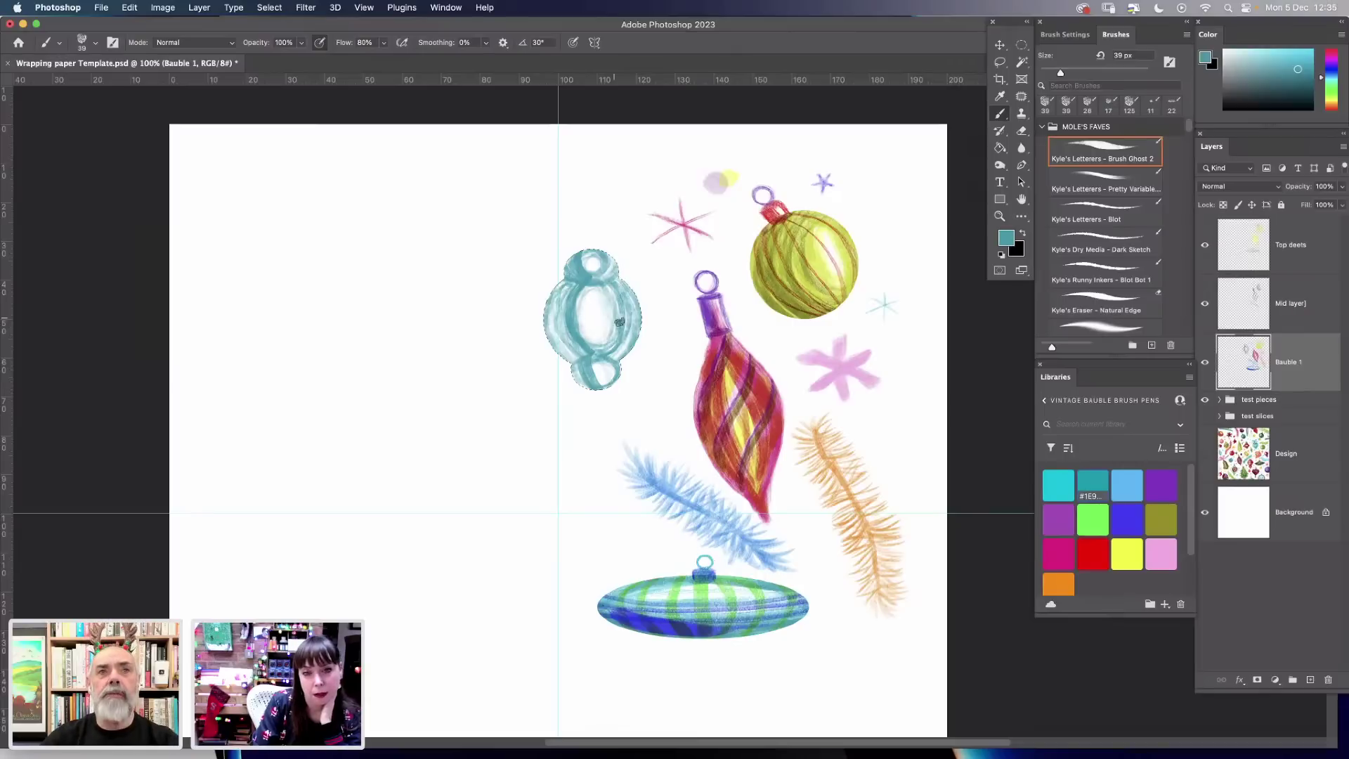
pyautogui.moveTo(629, 330)
pyautogui.mouseDown()
pyautogui.moveTo(612, 282)
pyautogui.moveTo(630, 303)
pyautogui.moveTo(626, 331)
pyautogui.moveTo(614, 278)
pyautogui.moveTo(630, 336)
pyautogui.moveTo(584, 311)
pyautogui.moveTo(575, 286)
pyautogui.moveTo(559, 322)
pyautogui.moveTo(551, 305)
pyautogui.moveTo(563, 334)
pyautogui.moveTo(593, 290)
pyautogui.moveTo(580, 316)
pyautogui.moveTo(585, 257)
pyautogui.mouseUp()
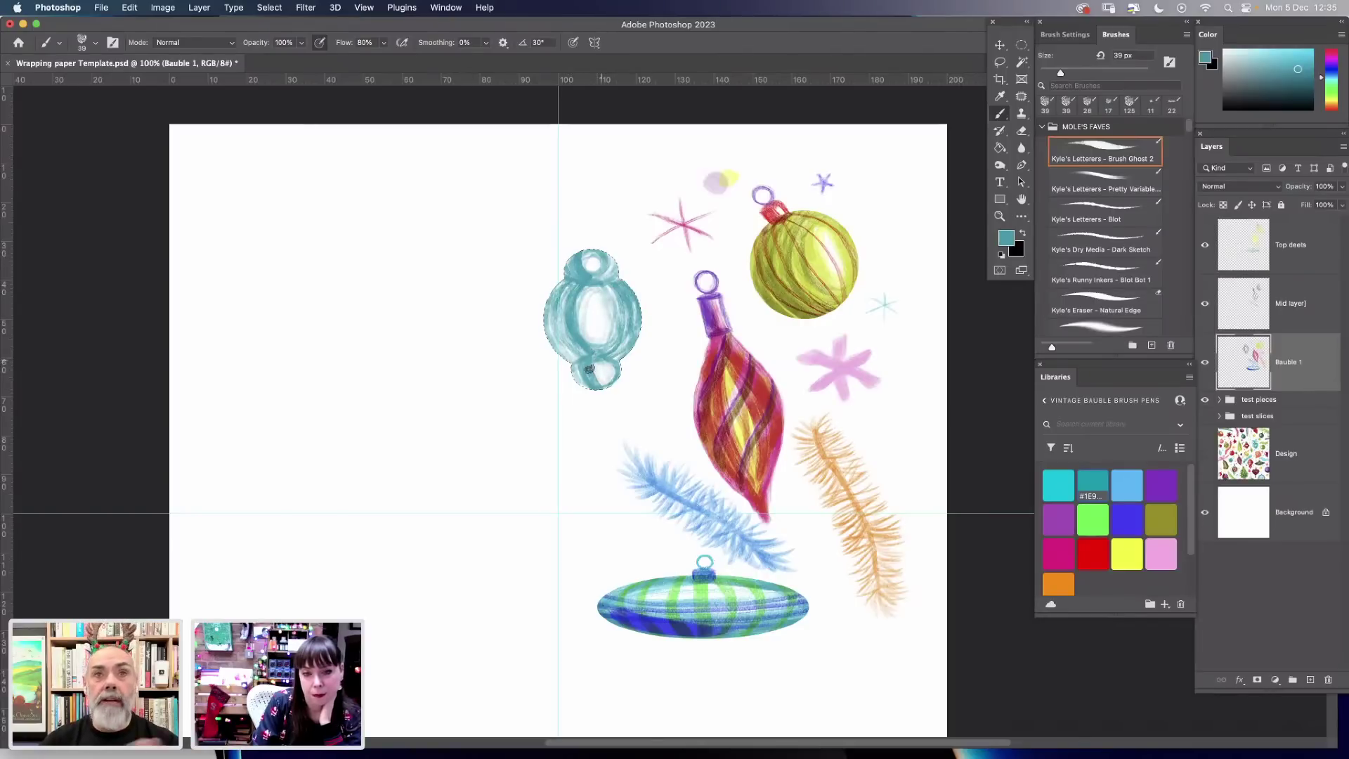
pyautogui.moveTo(589, 369); pyautogui.dragTo(584, 374)
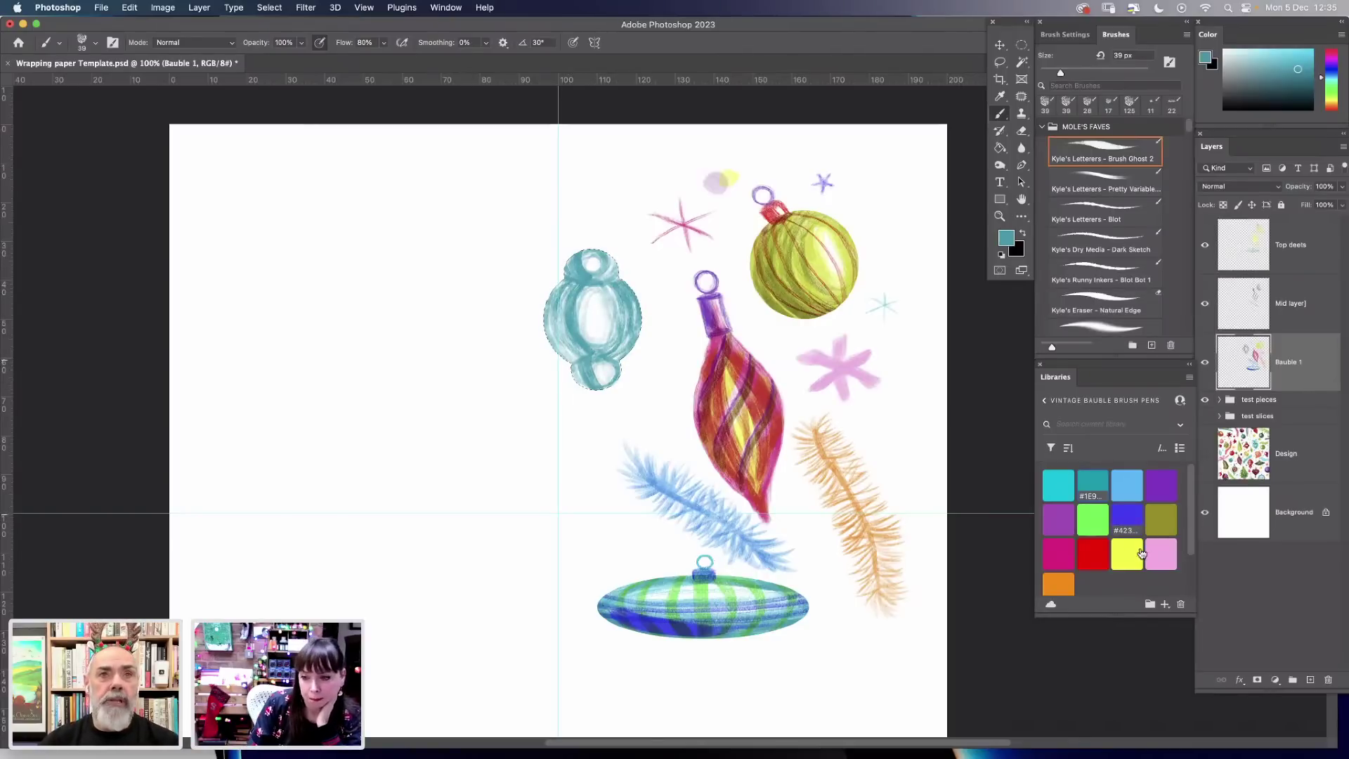
# Layer the library's light pink over the teal bauble's body, lower lobe and central highlight on the Mid layer.
pyautogui.click(1163, 555)
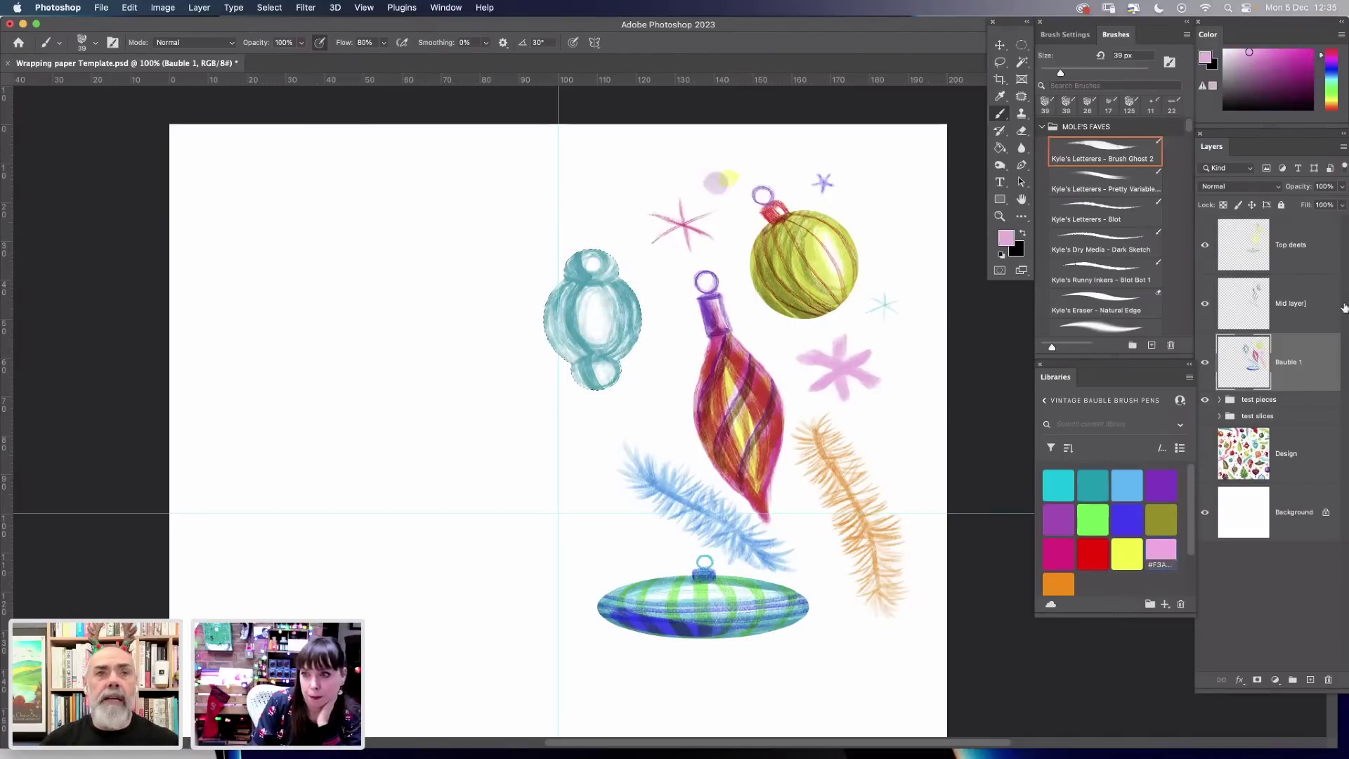
pyautogui.click(1301, 302)
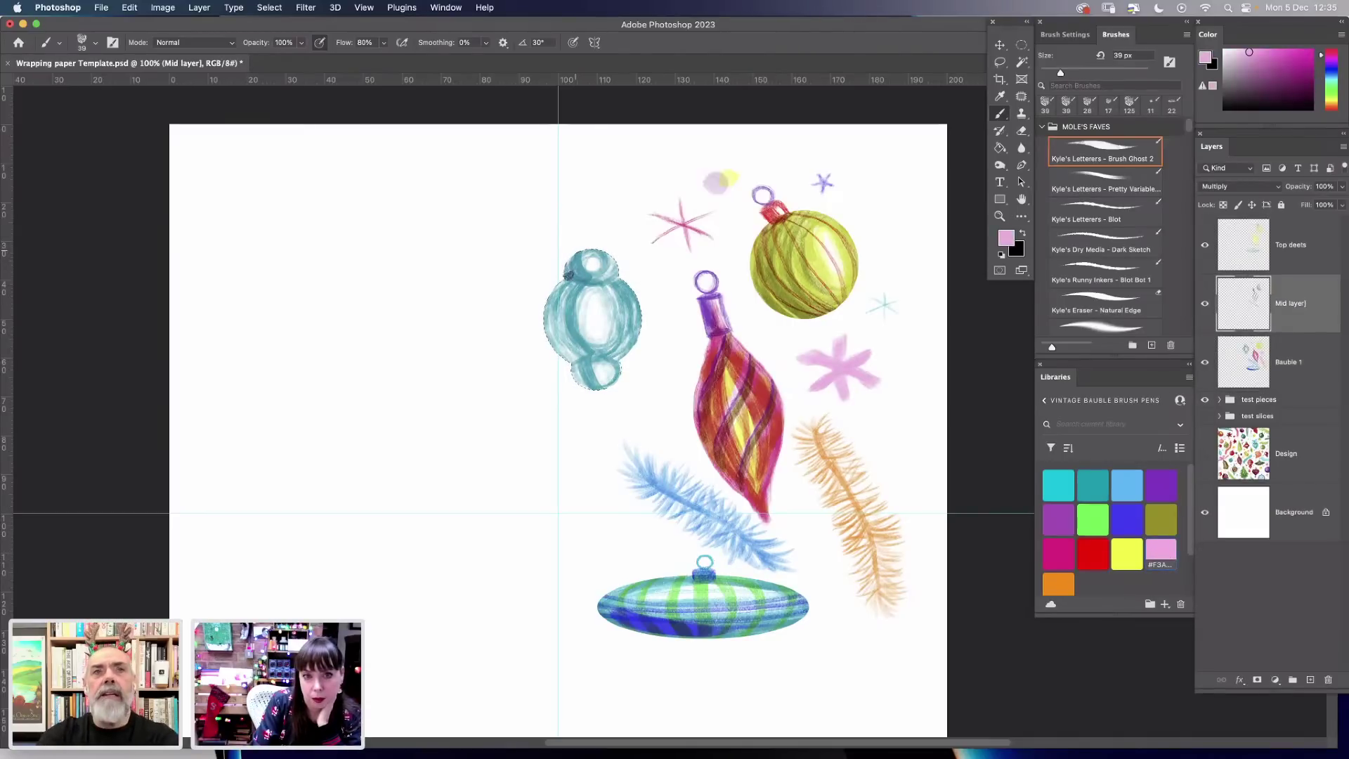
pyautogui.moveTo(548, 312); pyautogui.dragTo(563, 337)
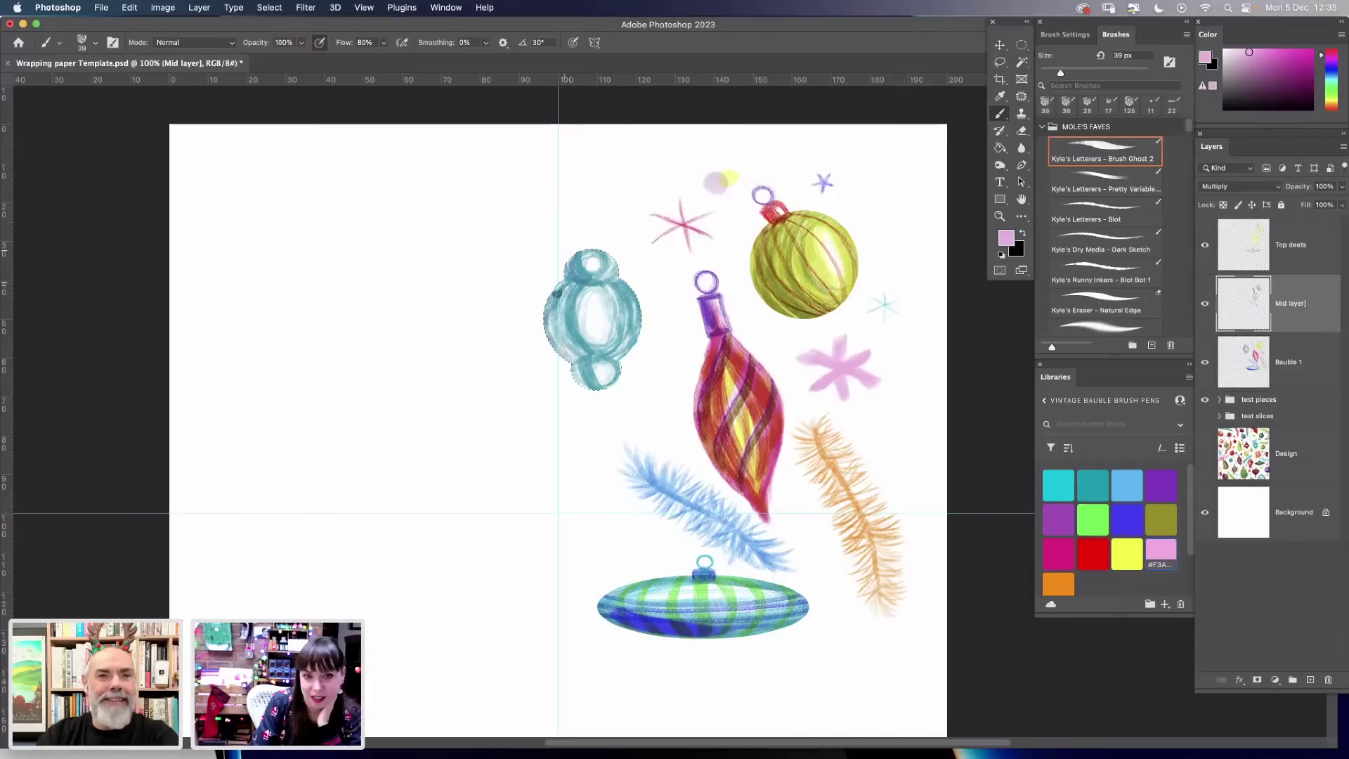
pyautogui.moveTo(579, 284)
pyautogui.mouseDown()
pyautogui.moveTo(568, 323)
pyautogui.moveTo(582, 349)
pyautogui.mouseUp()
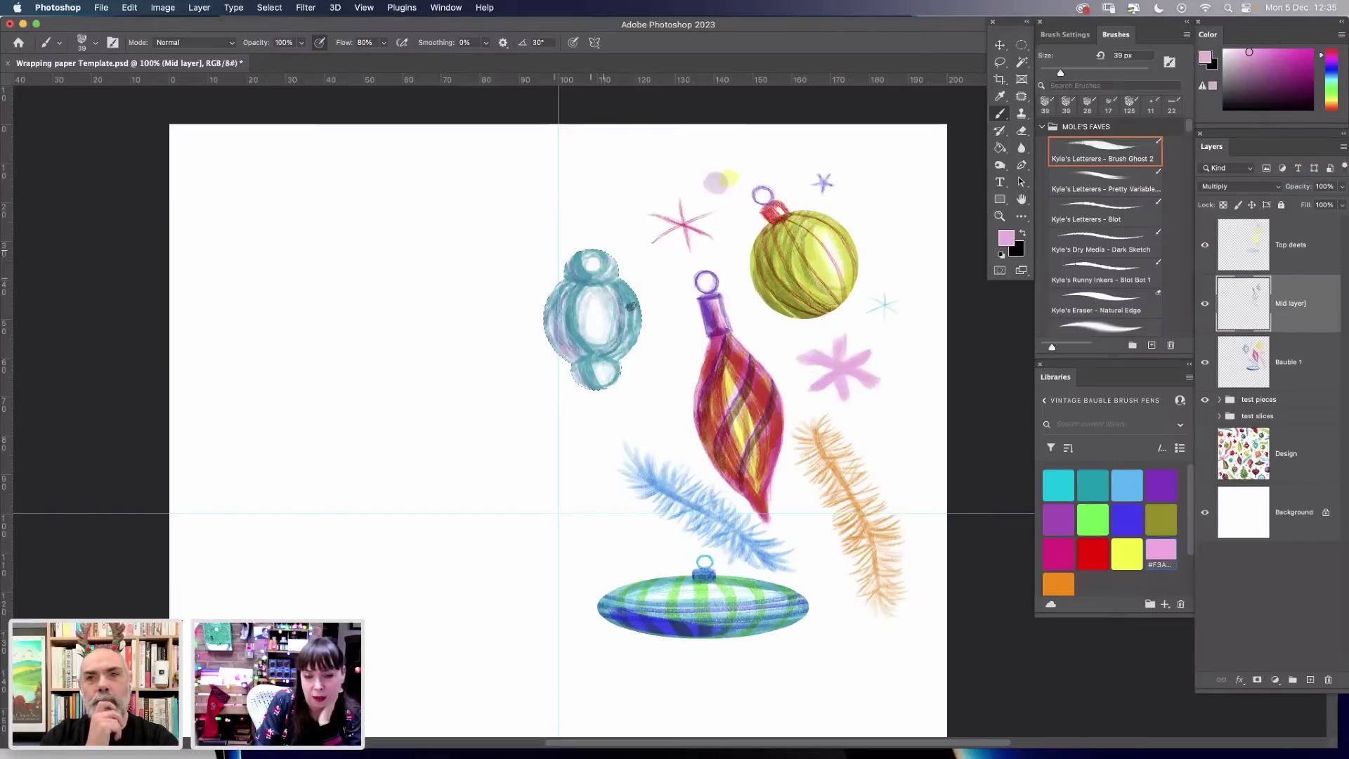
pyautogui.moveTo(630, 306)
pyautogui.mouseDown()
pyautogui.moveTo(628, 337)
pyautogui.moveTo(598, 373)
pyautogui.mouseUp()
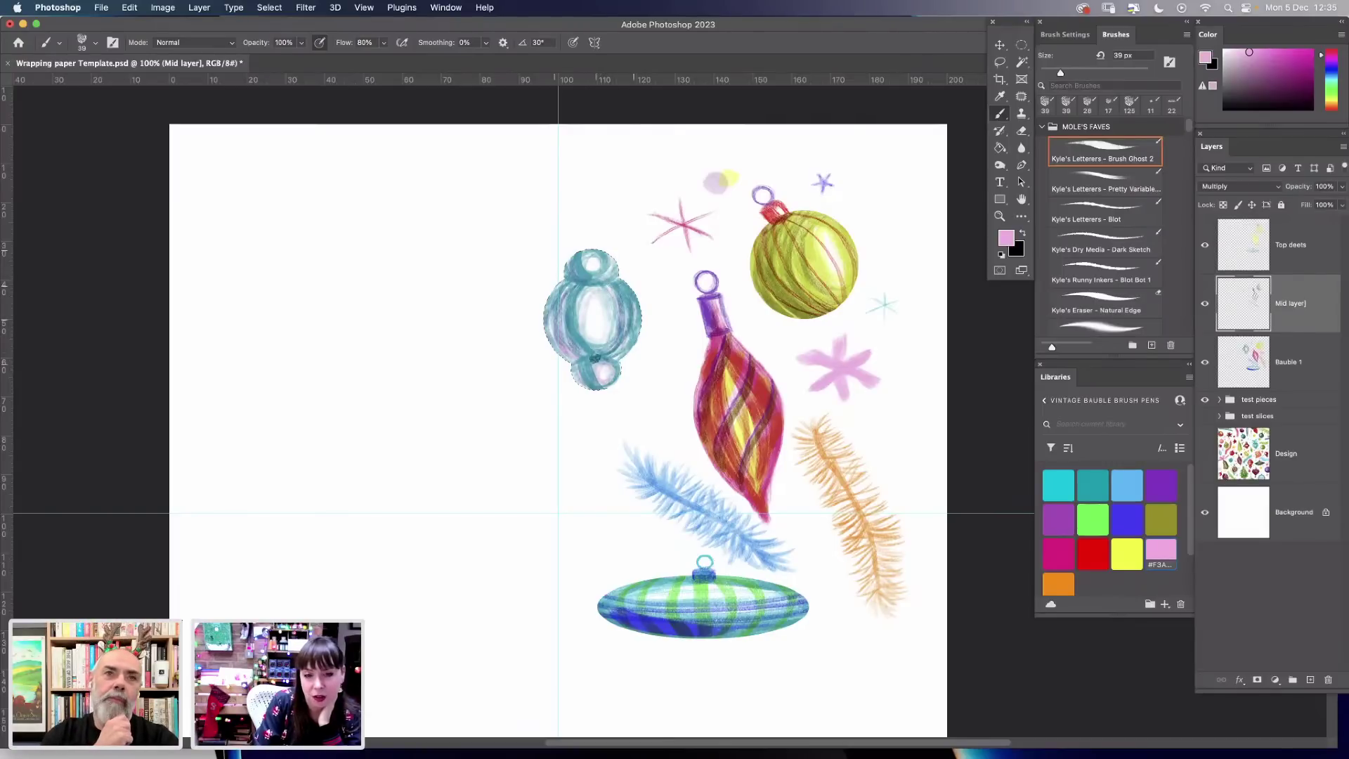
pyautogui.moveTo(573, 304); pyautogui.dragTo(599, 349)
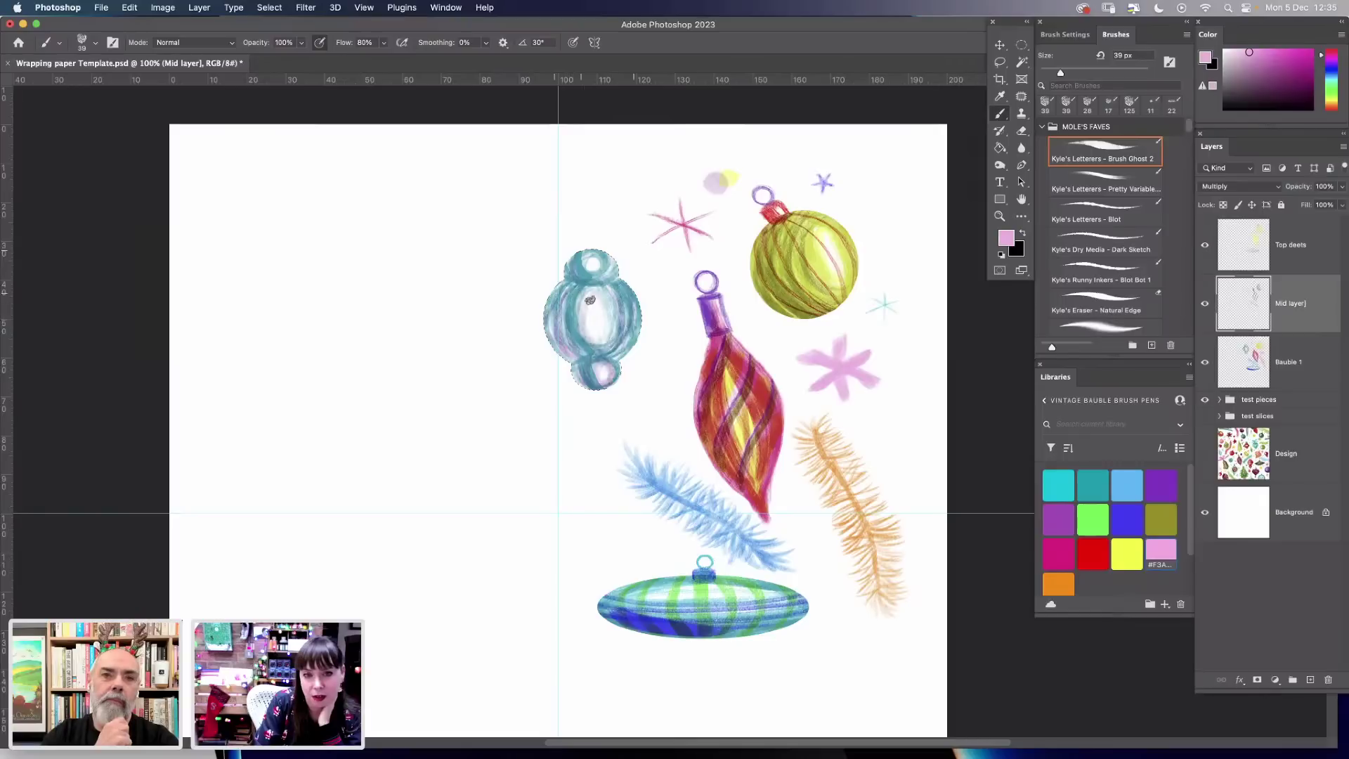
pyautogui.moveTo(590, 300)
pyautogui.mouseDown()
pyautogui.moveTo(614, 348)
pyautogui.moveTo(582, 315)
pyautogui.moveTo(609, 336)
pyautogui.moveTo(611, 324)
pyautogui.moveTo(609, 338)
pyautogui.moveTo(601, 309)
pyautogui.moveTo(590, 350)
pyautogui.mouseUp()
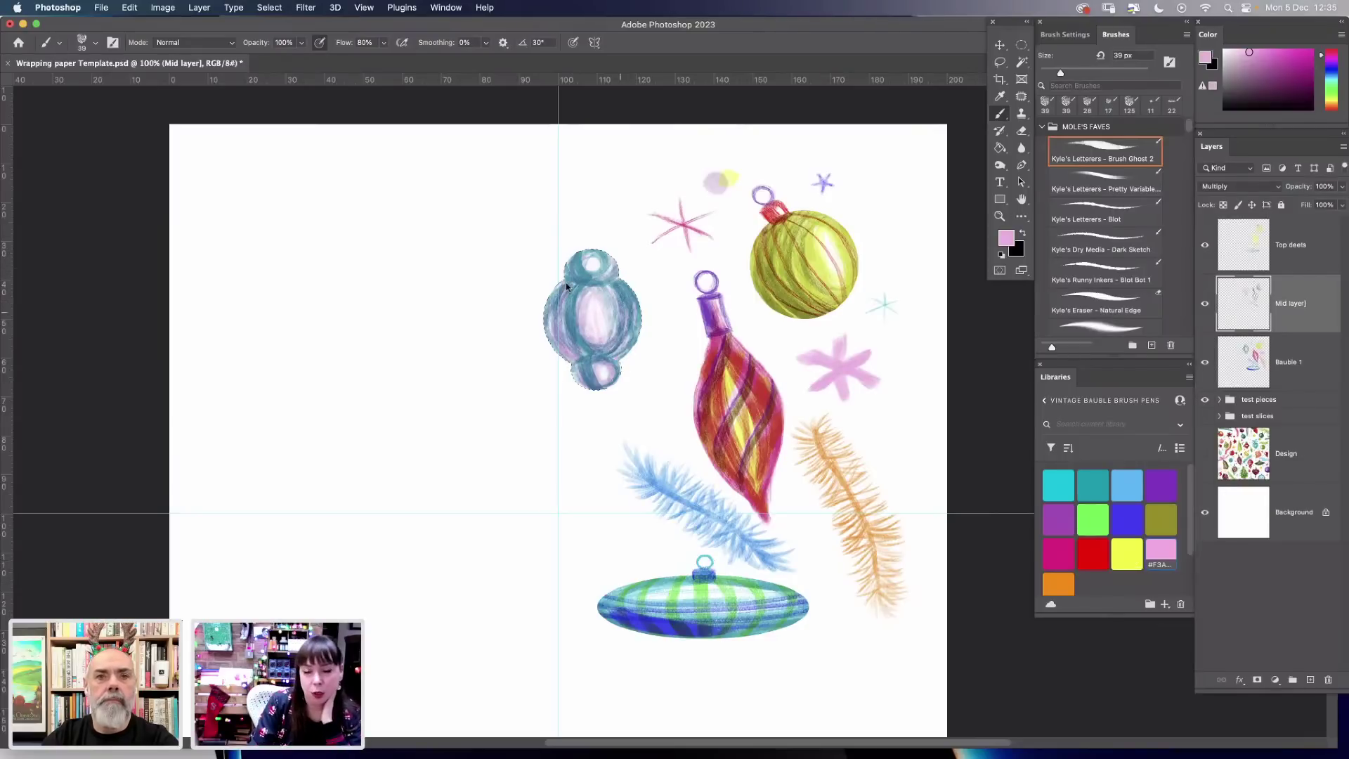
# Paint curved pink bands across the teal bauble's body and both lobes on the Top deets layer.
pyautogui.click(1307, 246)
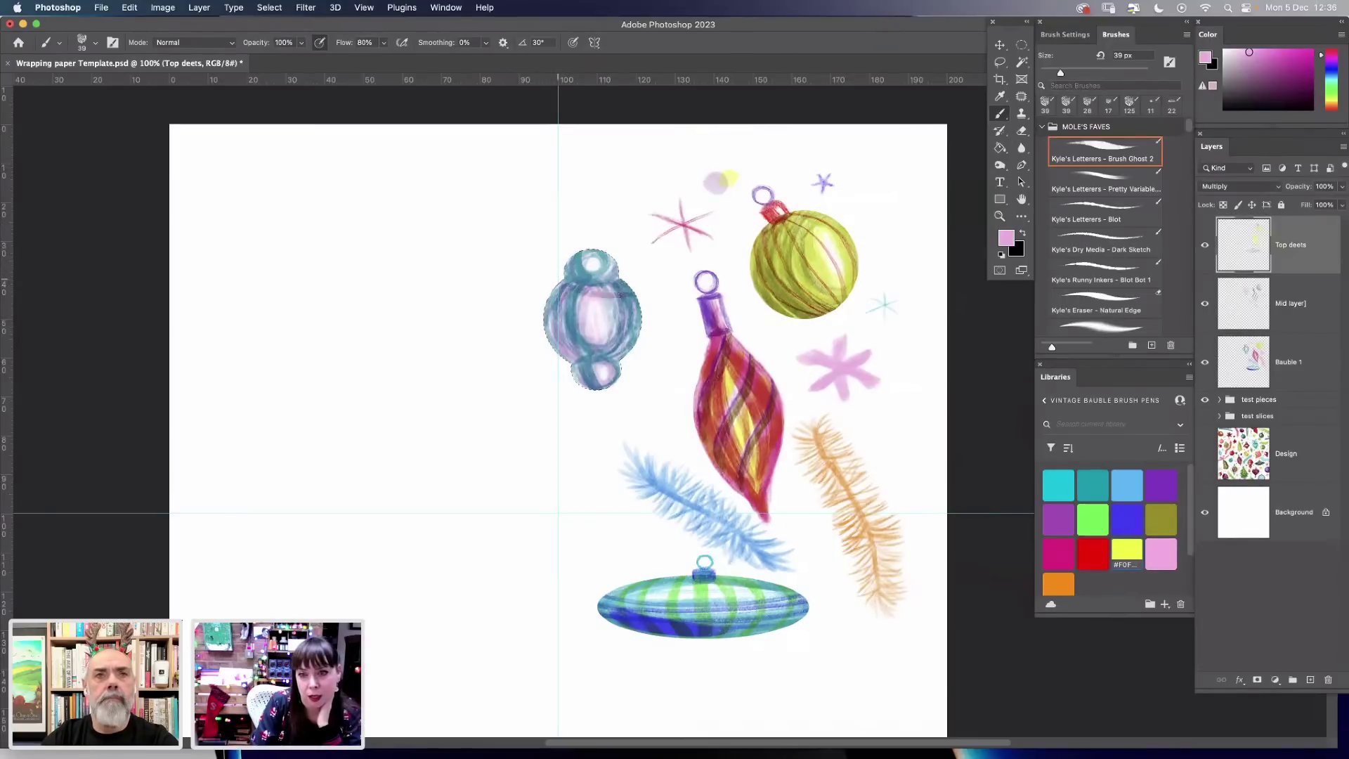
pyautogui.moveTo(546, 303)
pyautogui.mouseDown()
pyautogui.moveTo(667, 295)
pyautogui.moveTo(528, 331)
pyautogui.moveTo(643, 344)
pyautogui.moveTo(580, 378)
pyautogui.moveTo(658, 358)
pyautogui.moveTo(508, 379)
pyautogui.mouseUp()
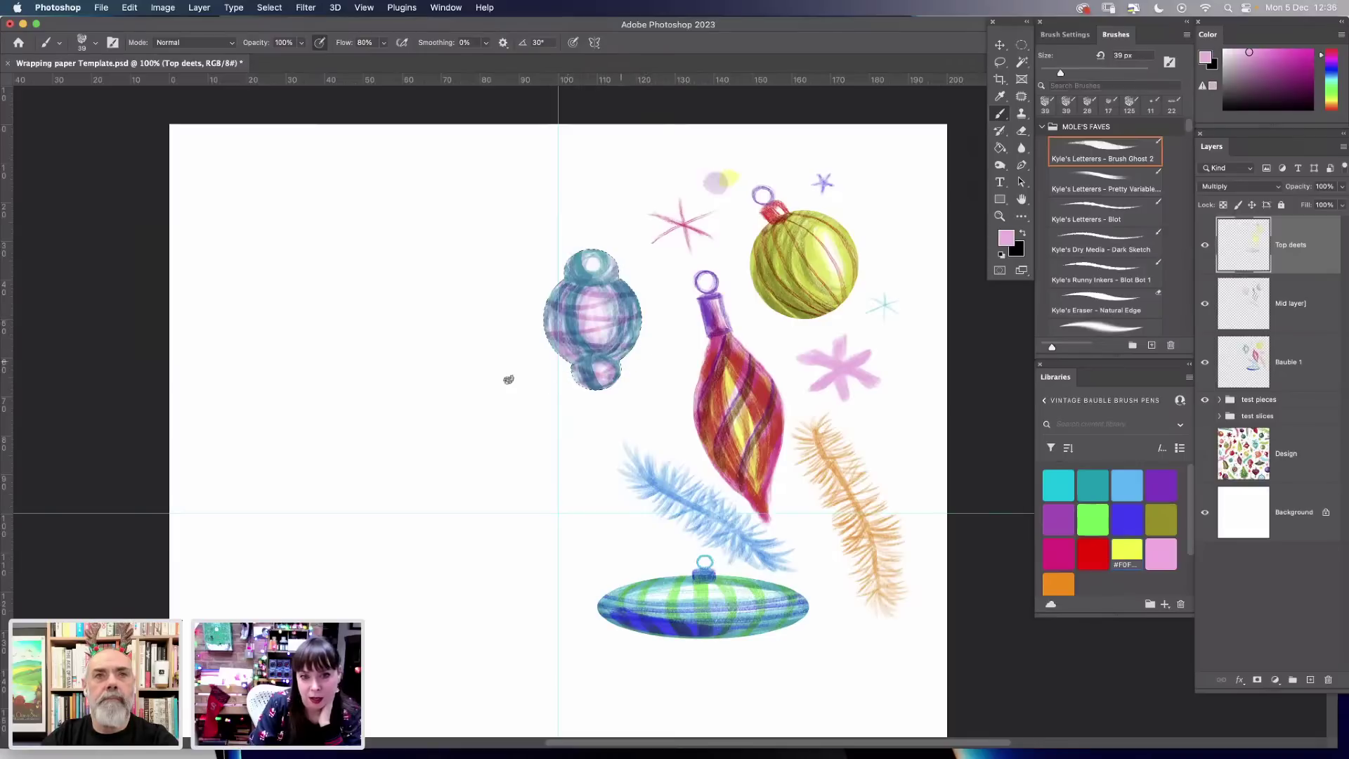
pyautogui.moveTo(559, 269)
pyautogui.mouseDown()
pyautogui.moveTo(613, 256)
pyautogui.moveTo(546, 270)
pyautogui.moveTo(645, 259)
pyautogui.mouseUp()
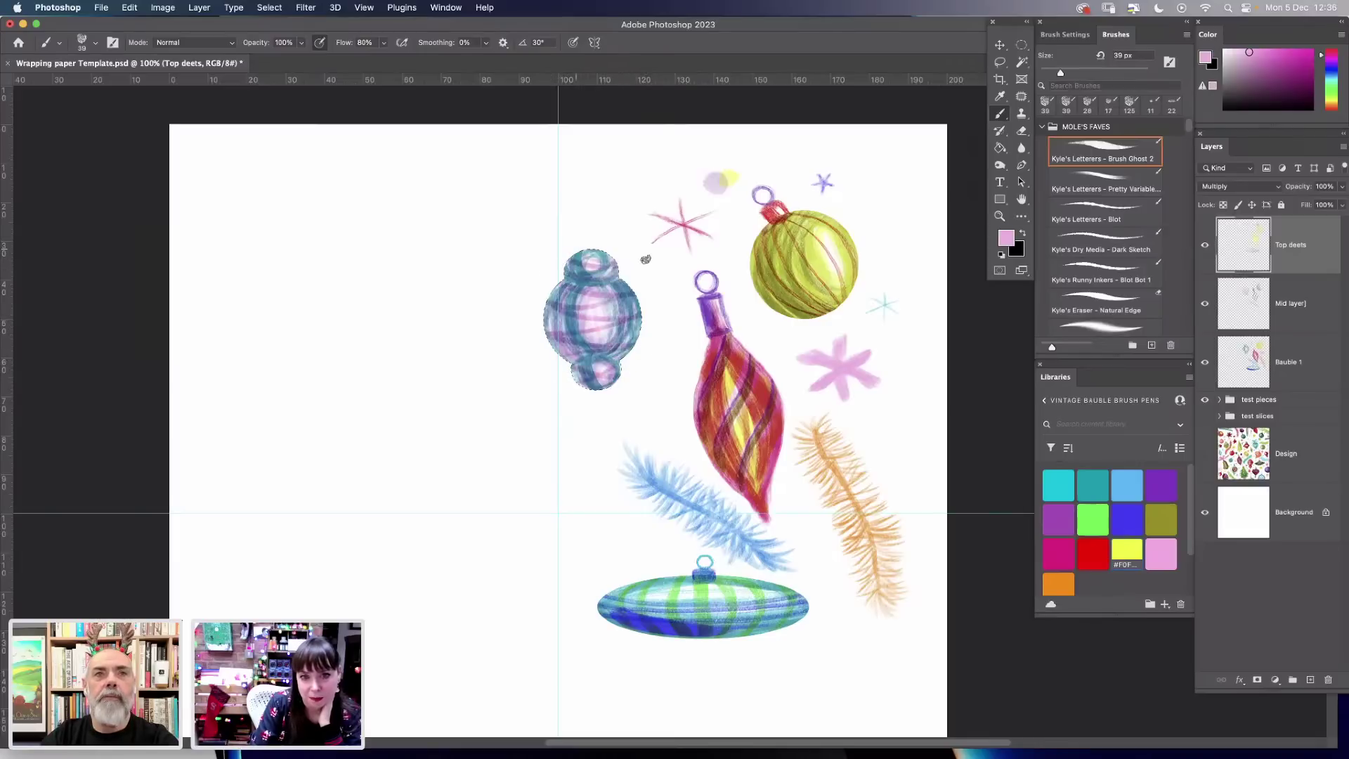
# Paint curved bands in the library's yellow (#f0fb44) across the teal bauble's body and both lobes on the Mid layer.
pyautogui.click(1308, 315)
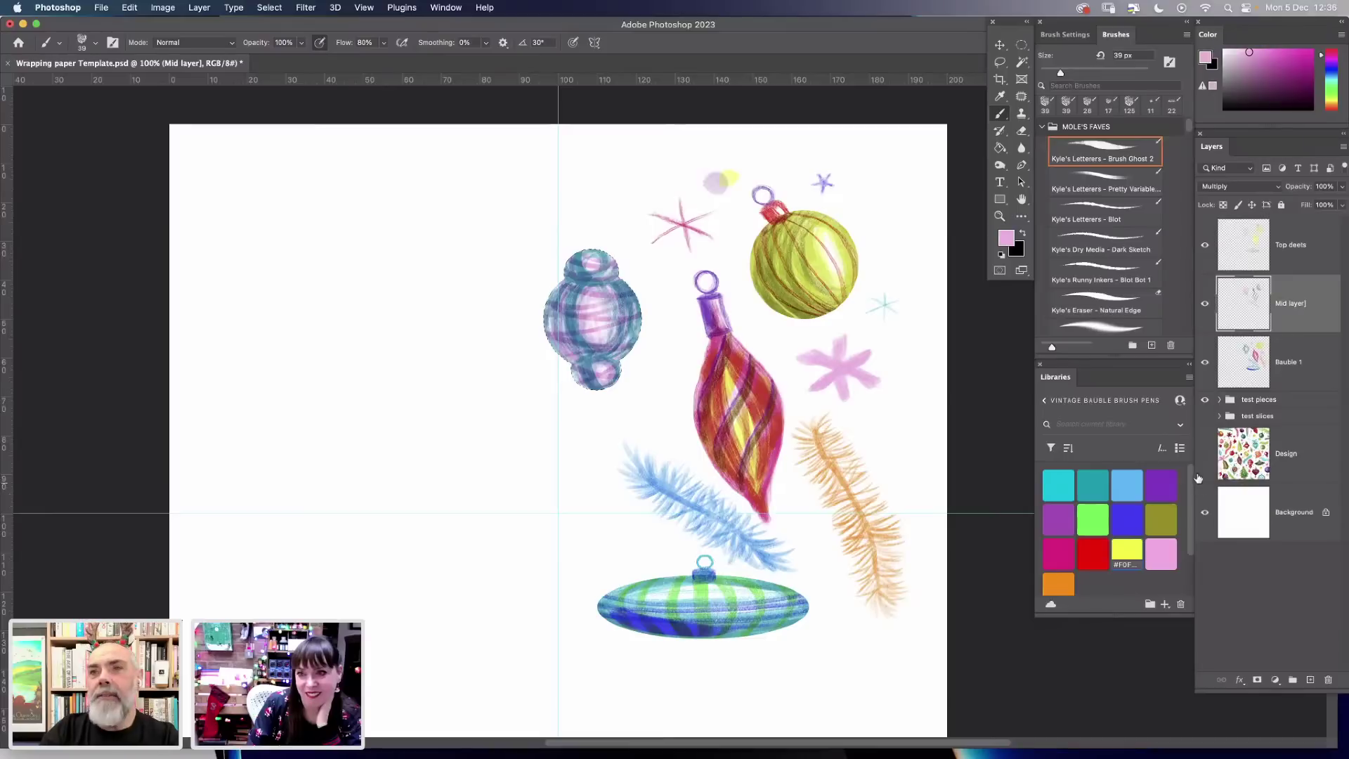
pyautogui.doubleClick(1126, 553)
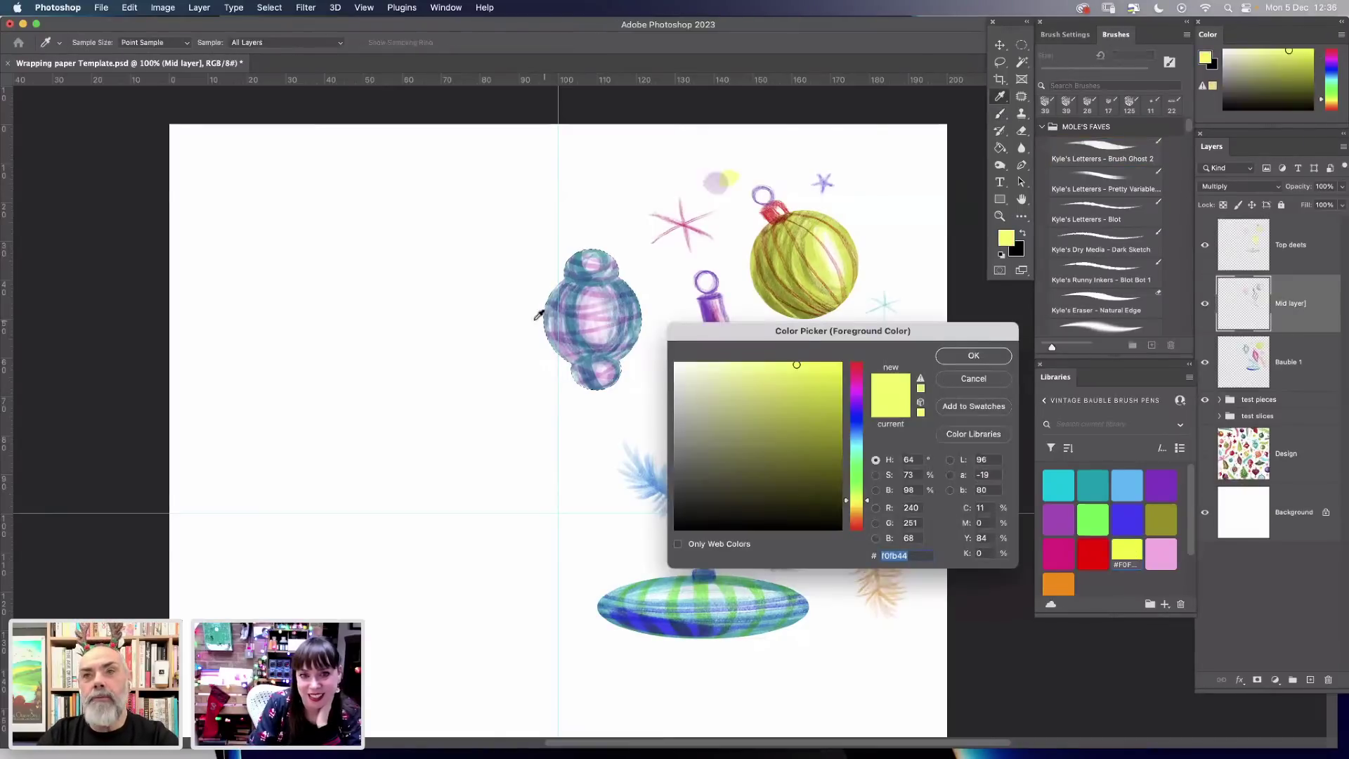
pyautogui.click(960, 357)
pyautogui.moveTo(562, 326)
pyautogui.mouseDown()
pyautogui.moveTo(655, 316)
pyautogui.moveTo(622, 296)
pyautogui.moveTo(504, 327)
pyautogui.moveTo(548, 307)
pyautogui.moveTo(635, 316)
pyautogui.moveTo(637, 279)
pyautogui.moveTo(521, 281)
pyautogui.moveTo(613, 281)
pyautogui.mouseUp()
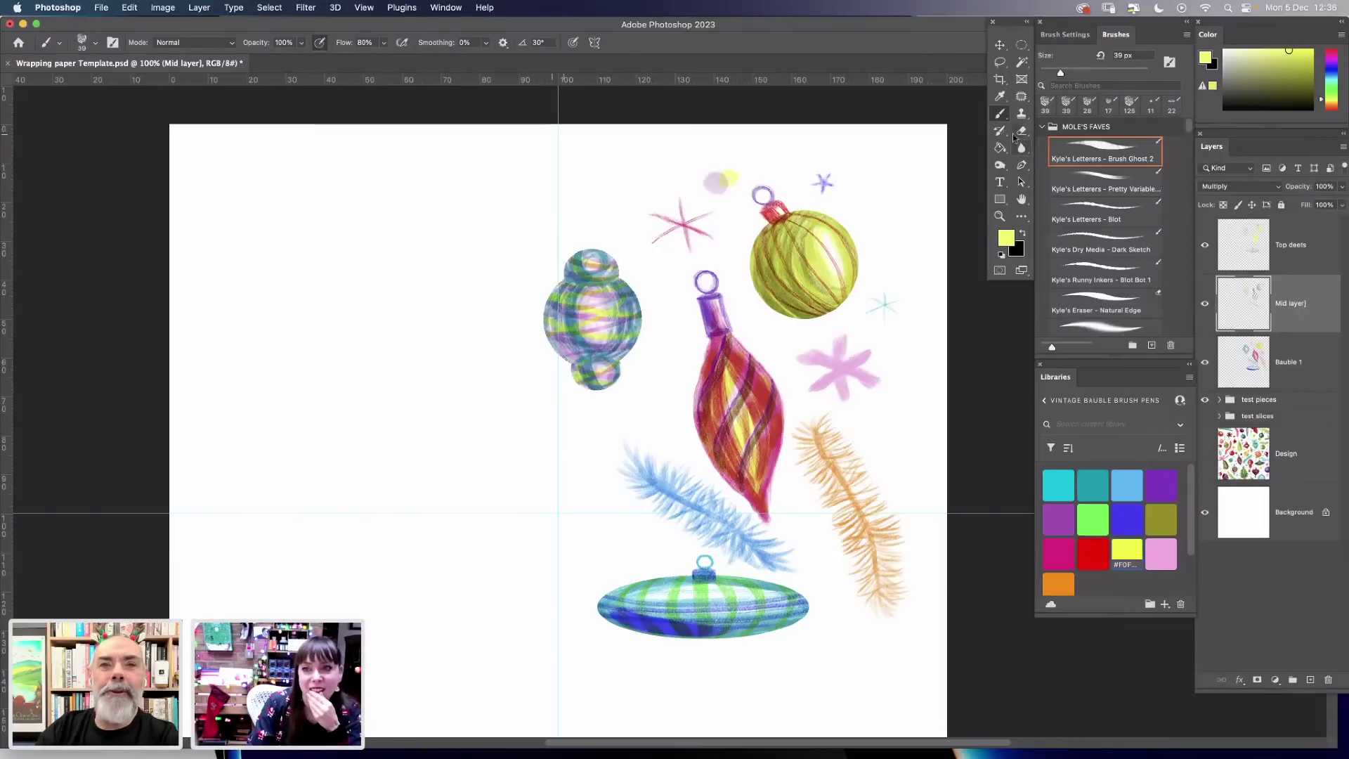
# Shade the teal bauble's body and lobes with the library's dark blue on the Top deets layer, erasing stray marks beside the upper lobe.
pyautogui.click(1140, 522)
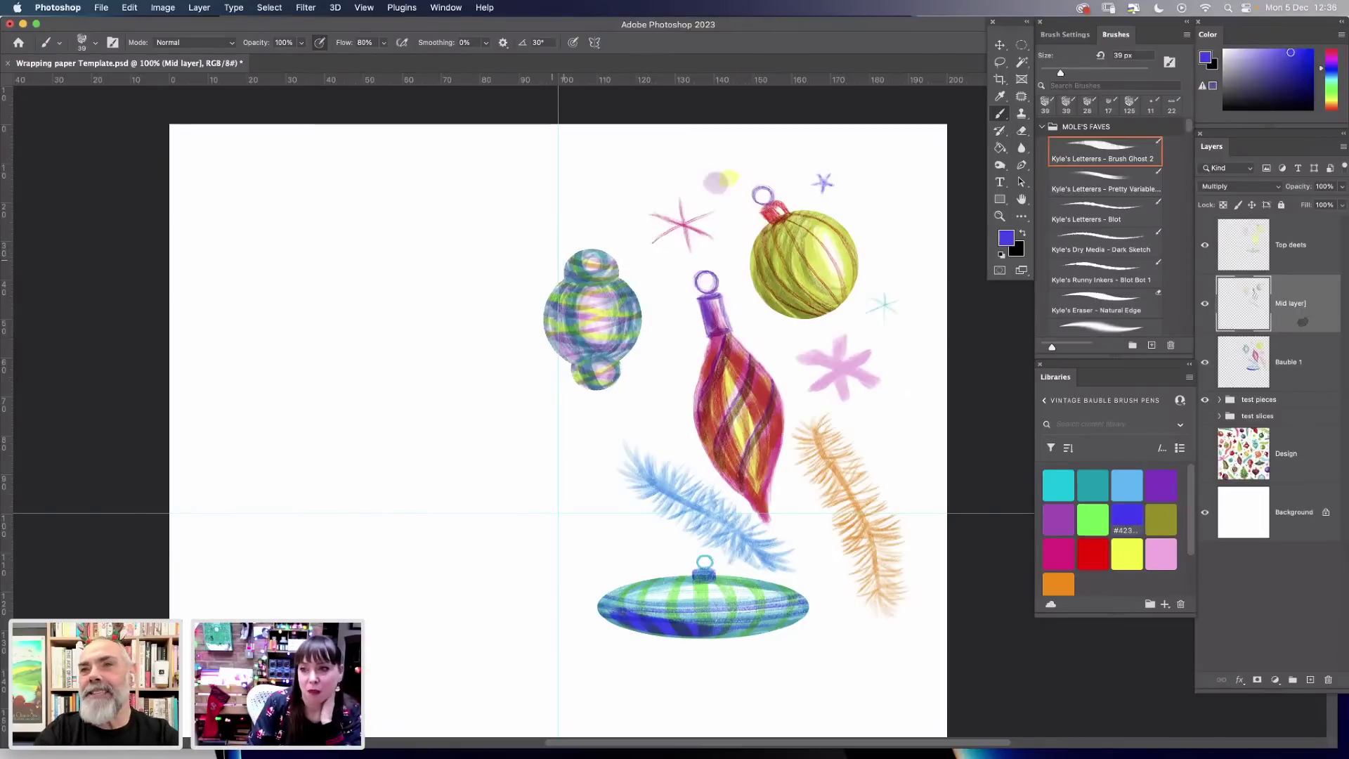
pyautogui.click(1293, 257)
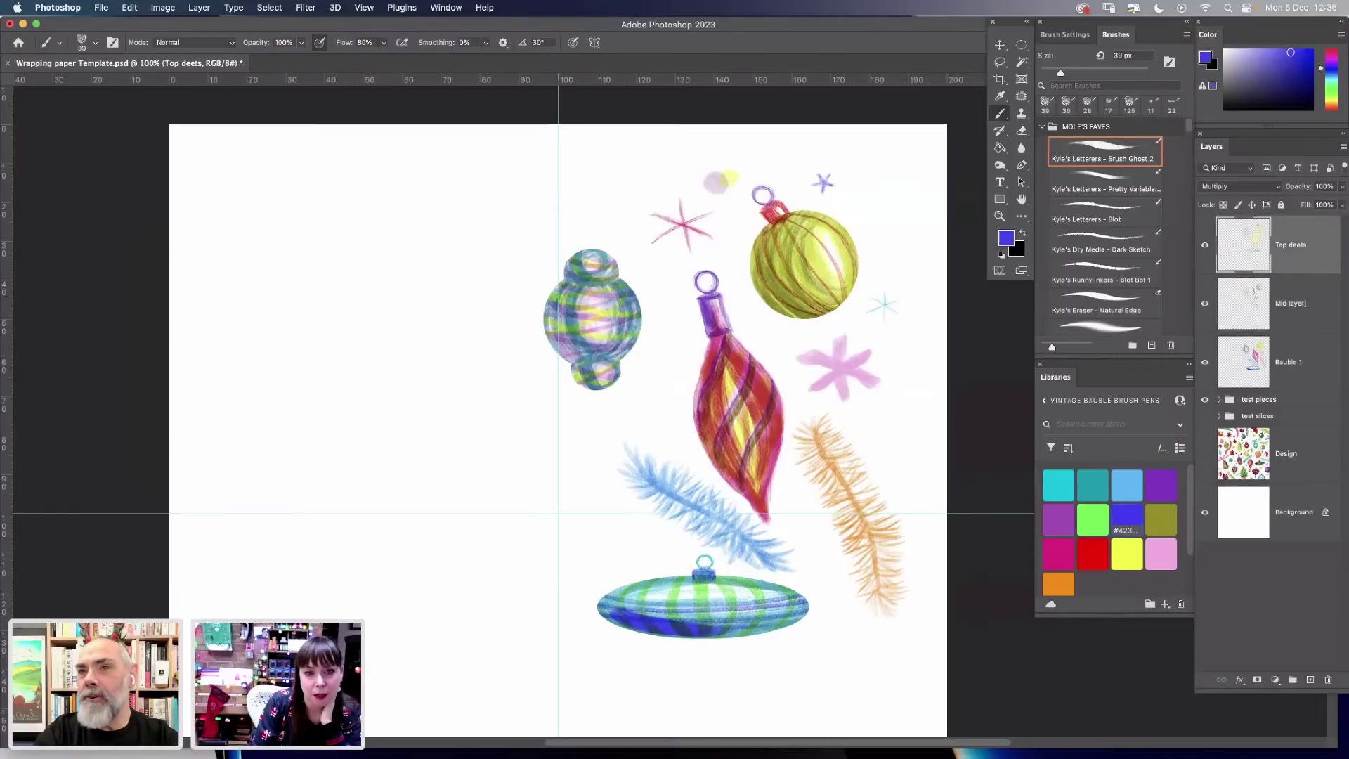
pyautogui.moveTo(565, 295)
pyautogui.mouseDown()
pyautogui.moveTo(566, 360)
pyautogui.moveTo(567, 281)
pyautogui.moveTo(632, 321)
pyautogui.mouseUp()
pyautogui.moveTo(580, 366)
pyautogui.mouseDown()
pyautogui.moveTo(599, 390)
pyautogui.moveTo(610, 374)
pyautogui.mouseUp()
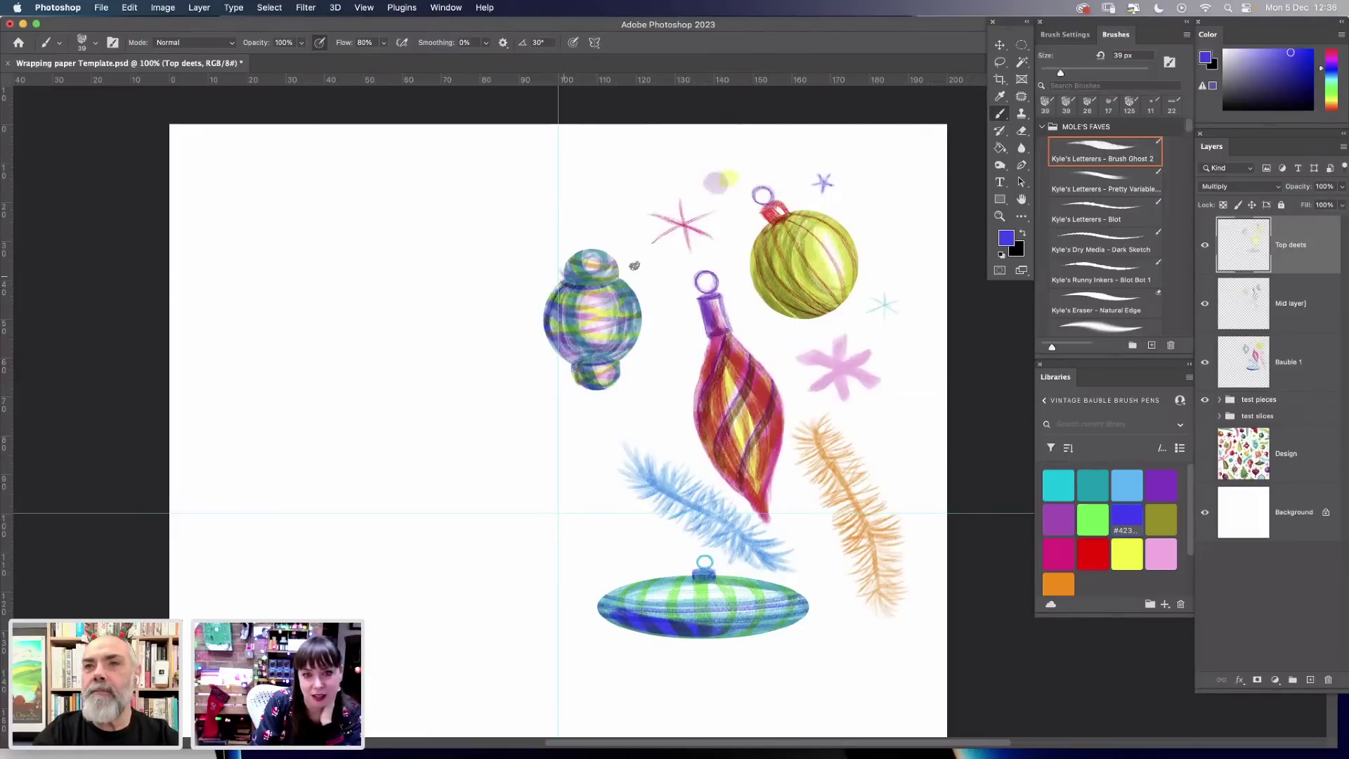
pyautogui.press('e')
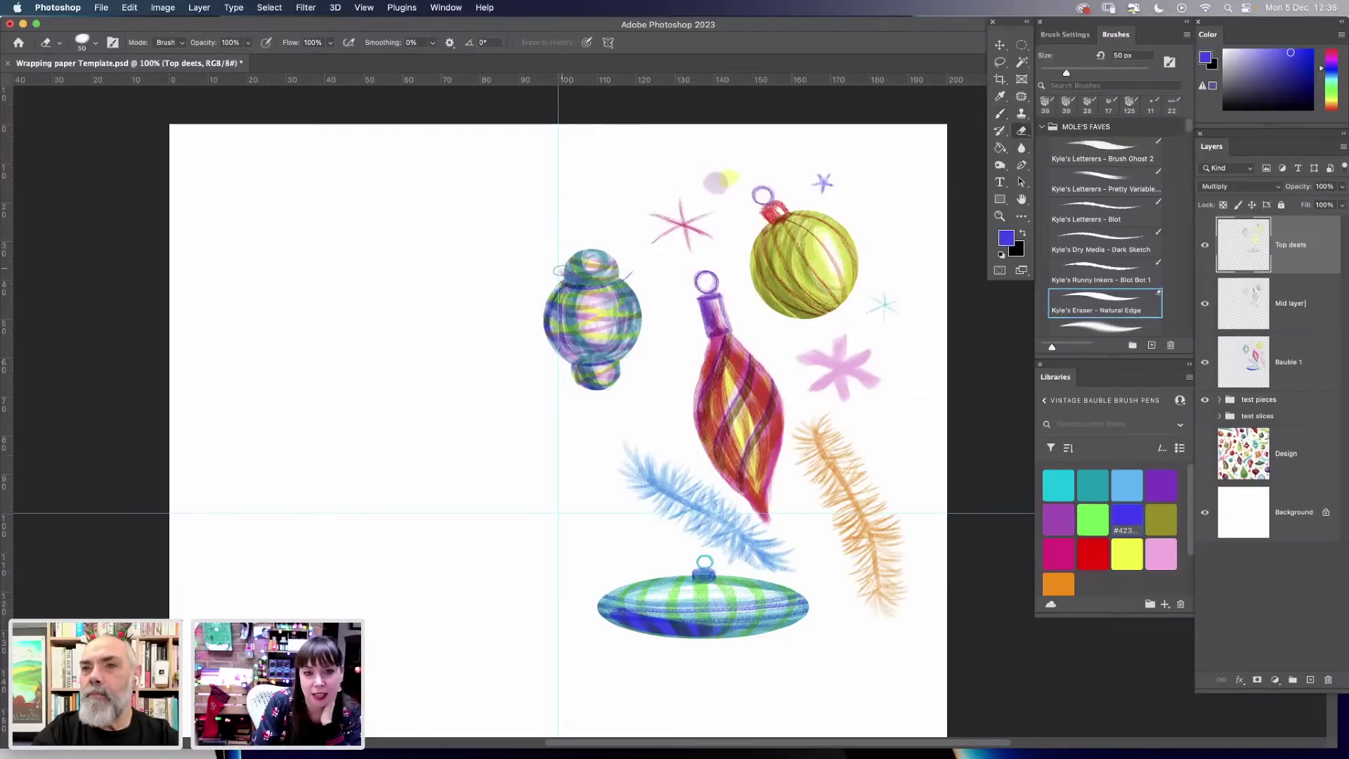
pyautogui.click(557, 271)
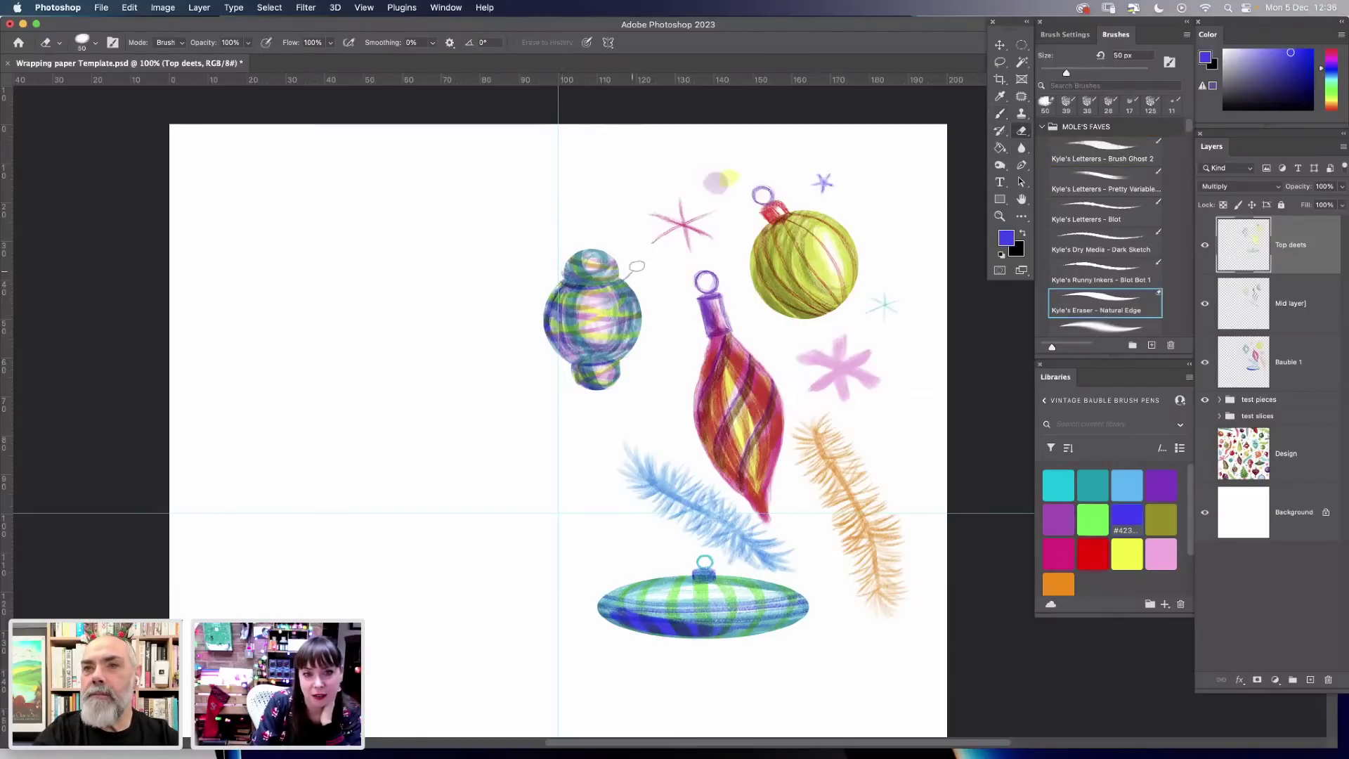
# Deepen the dark blue shading along both sides of the teal bauble's central body.
pyautogui.click(1000, 215)
pyautogui.click(594, 329)
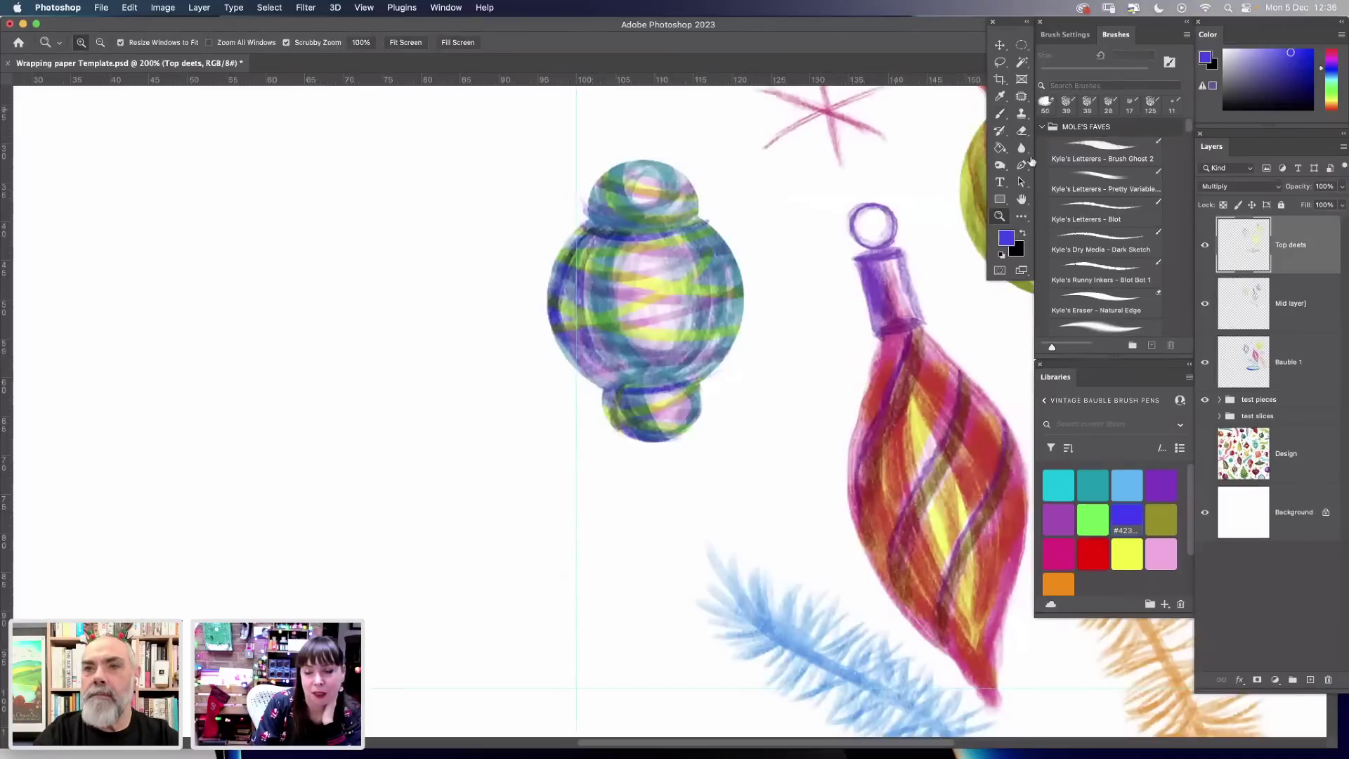
pyautogui.click(1000, 115)
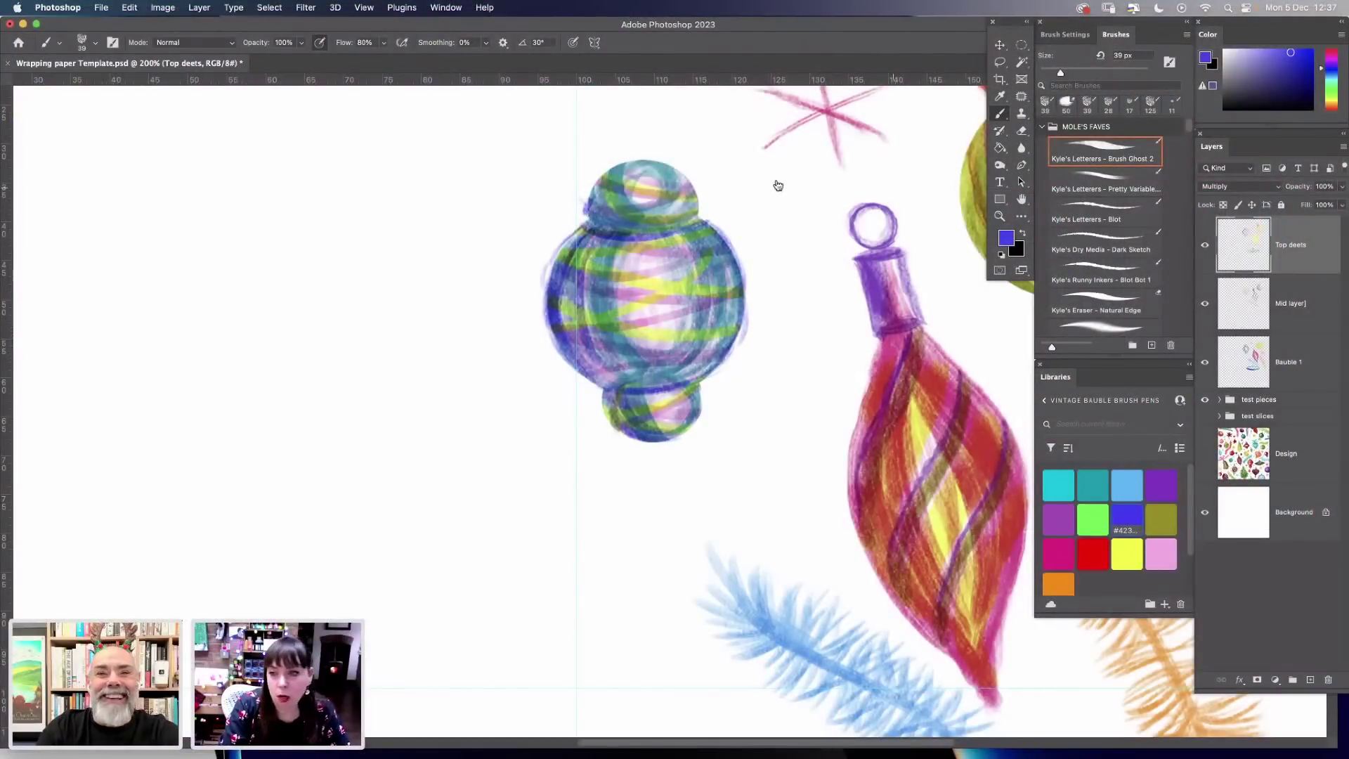
# Strengthen the edges of the bauble's upper and lower lobes with the library's light blue (#5eb6f4) on the Bauble 1 layer.
pyautogui.click(1127, 485)
pyautogui.keyDown('super'); pyautogui.click(605, 198); pyautogui.keyUp('super')
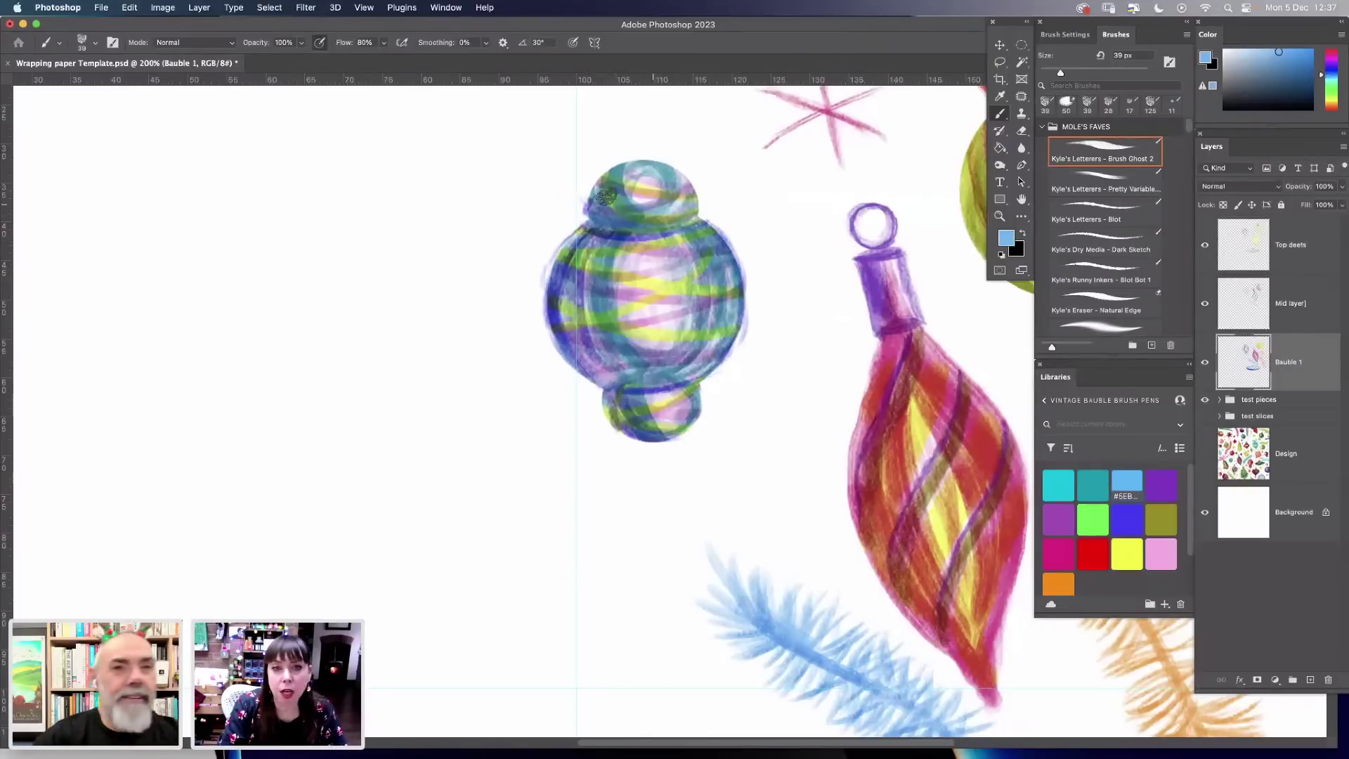
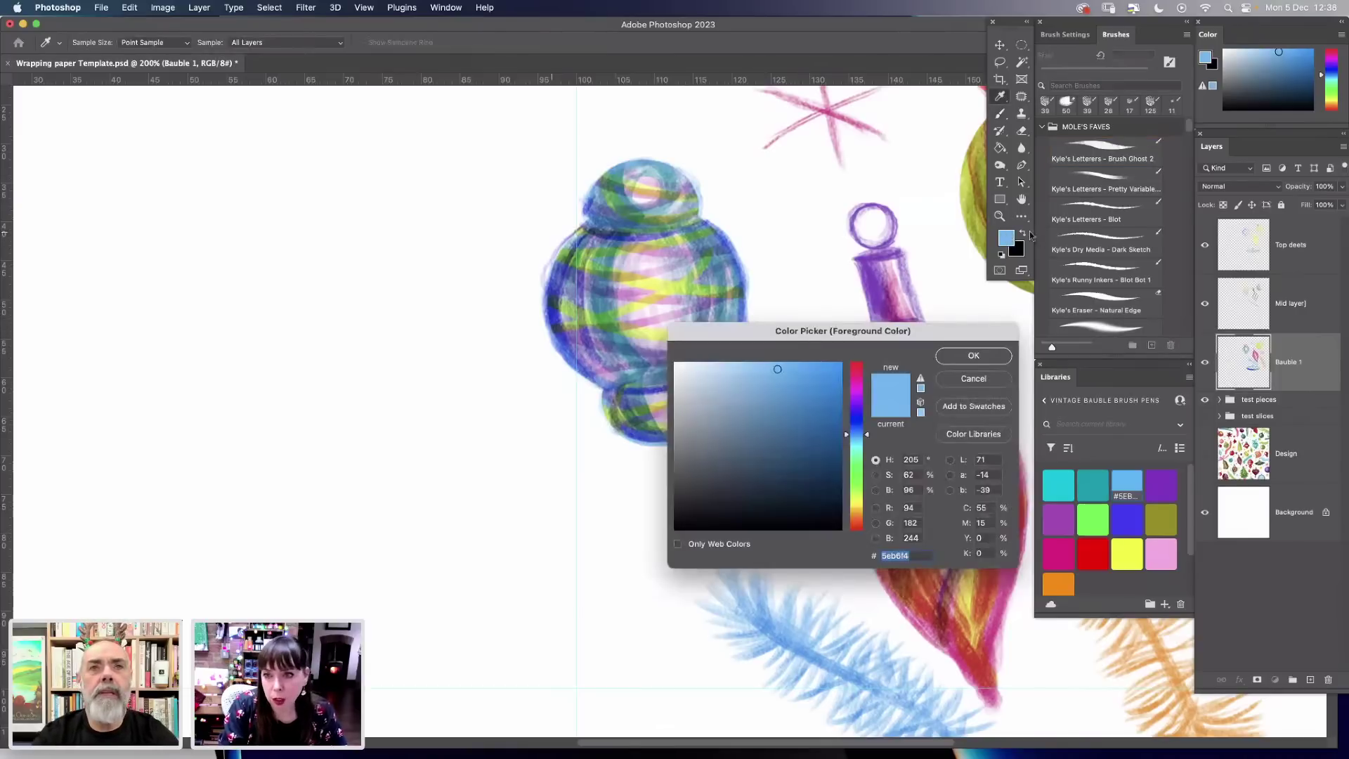
pyautogui.click(974, 379)
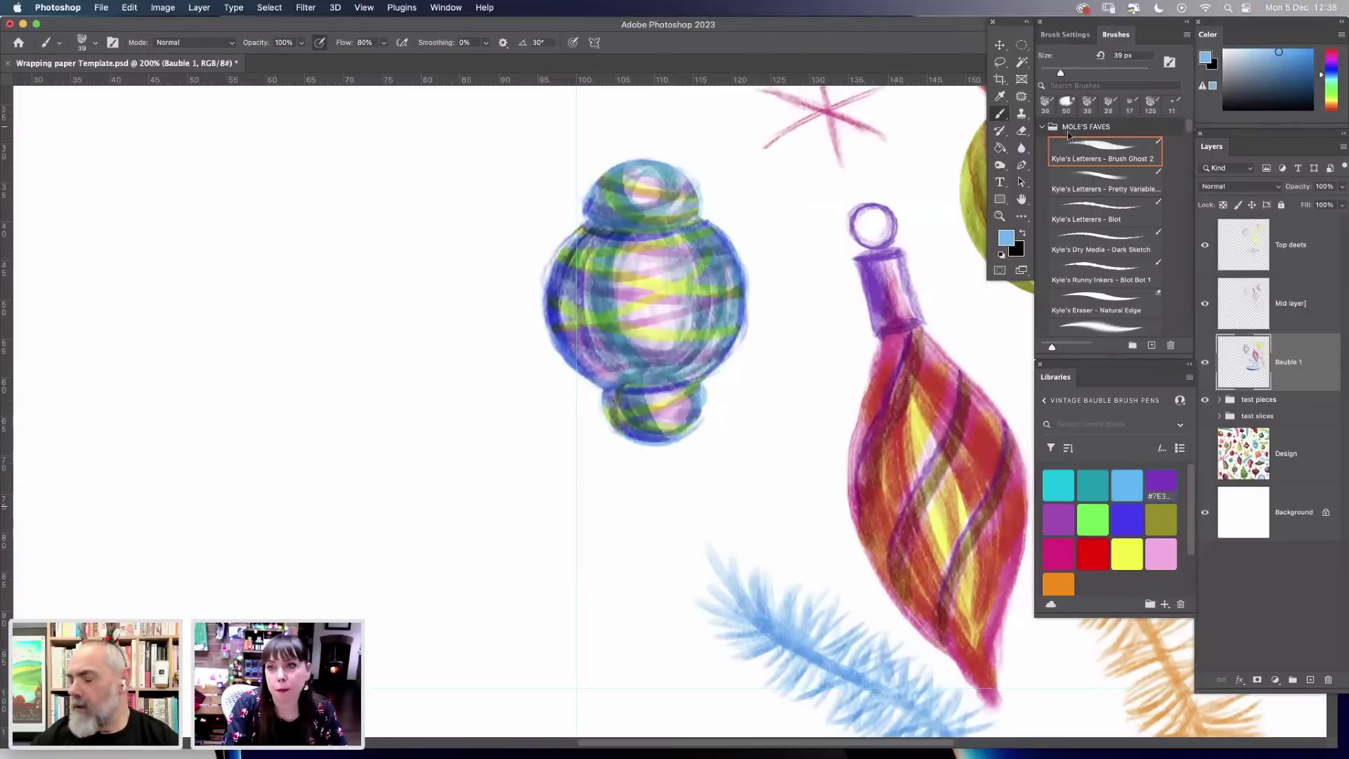
# Reduce the brush size to 30 px and add a small light blue mark above the bauble's upper lobe.
pyautogui.rightClick(643, 154)
pyautogui.moveTo(737, 201); pyautogui.dragTo(733, 201)
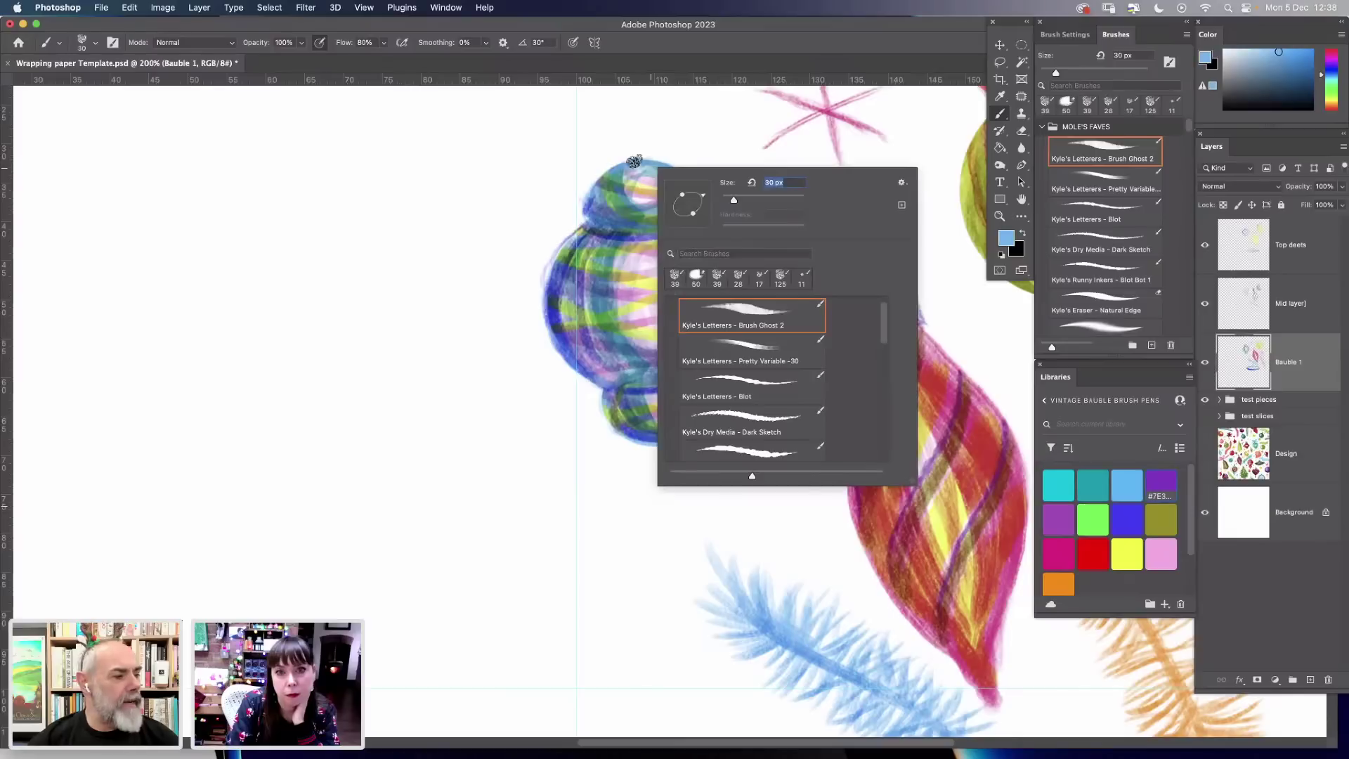
pyautogui.click(631, 155)
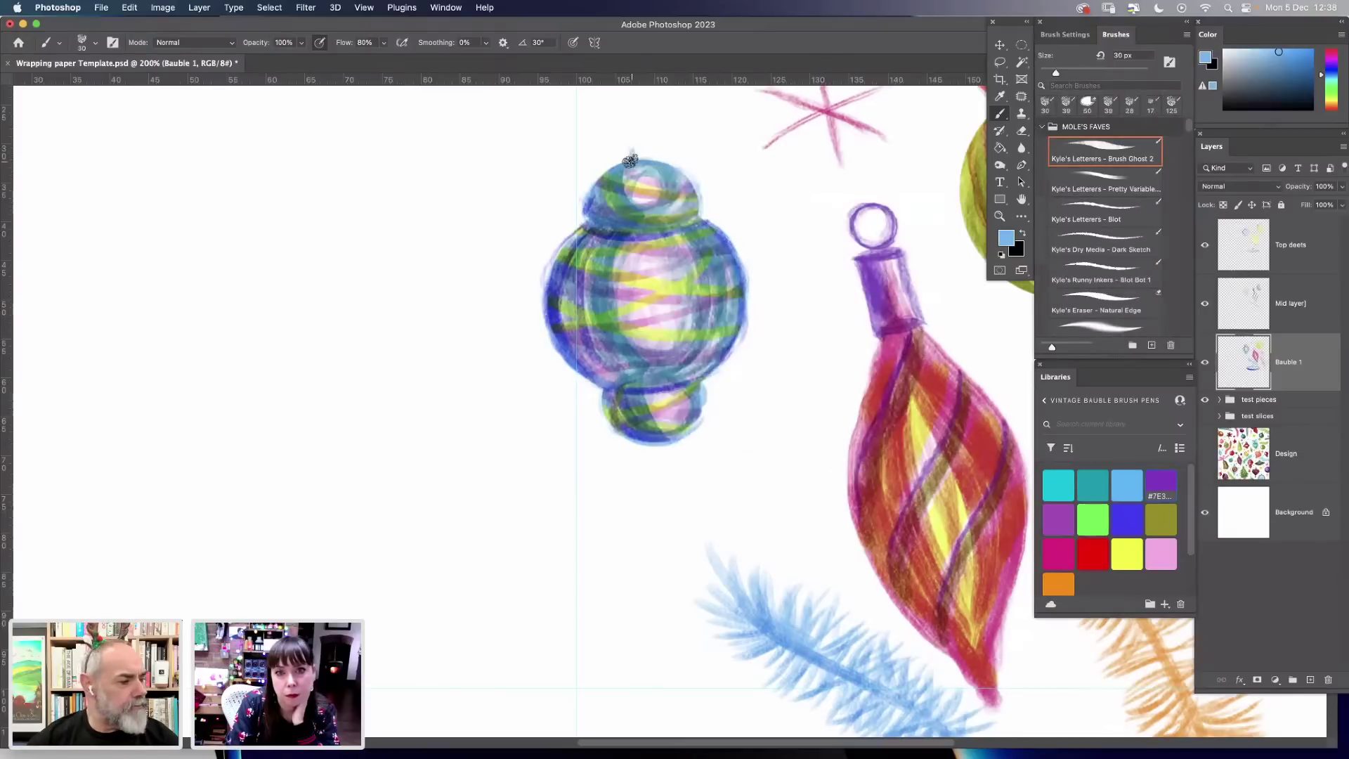
# Recolour the library's dark purple swatch to the pale blue #b7defa sampled near the bauble's top edge.
pyautogui.click(1163, 485)
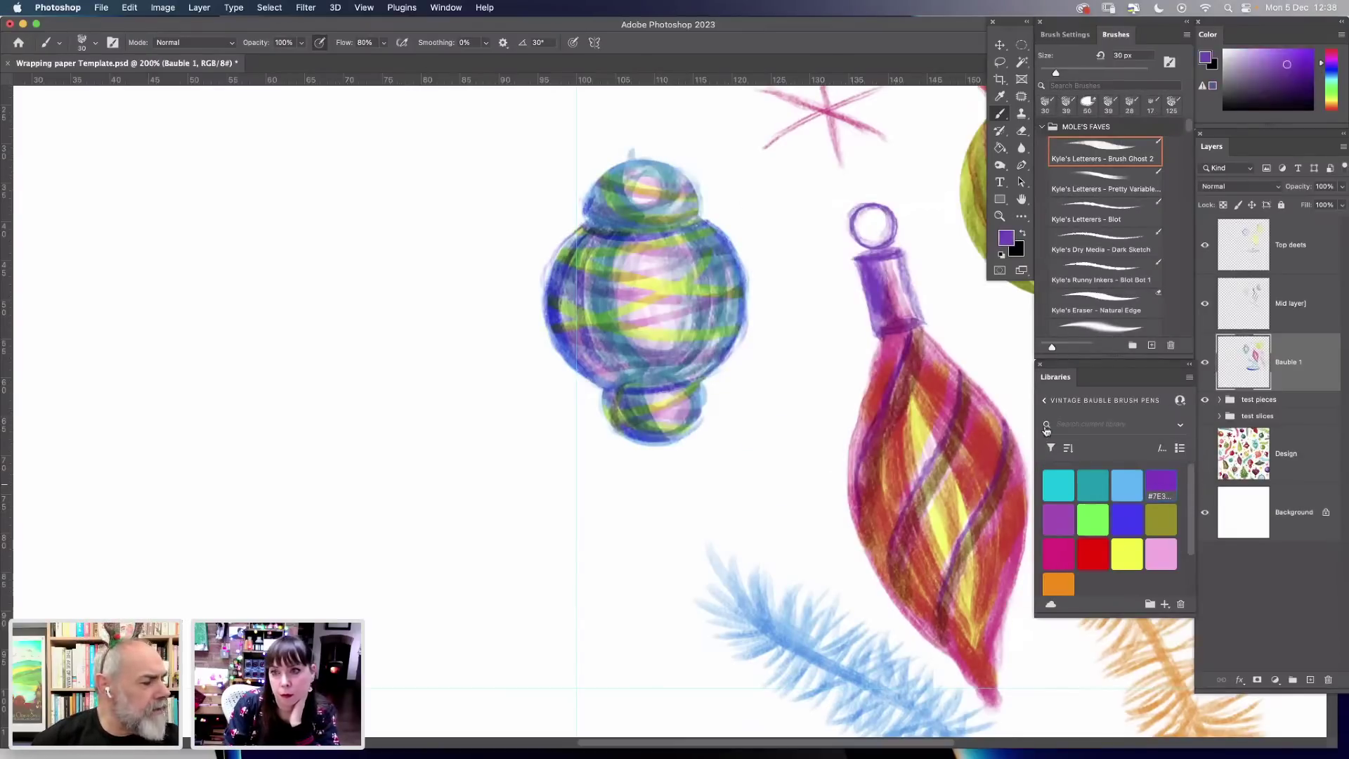
pyautogui.click(664, 156)
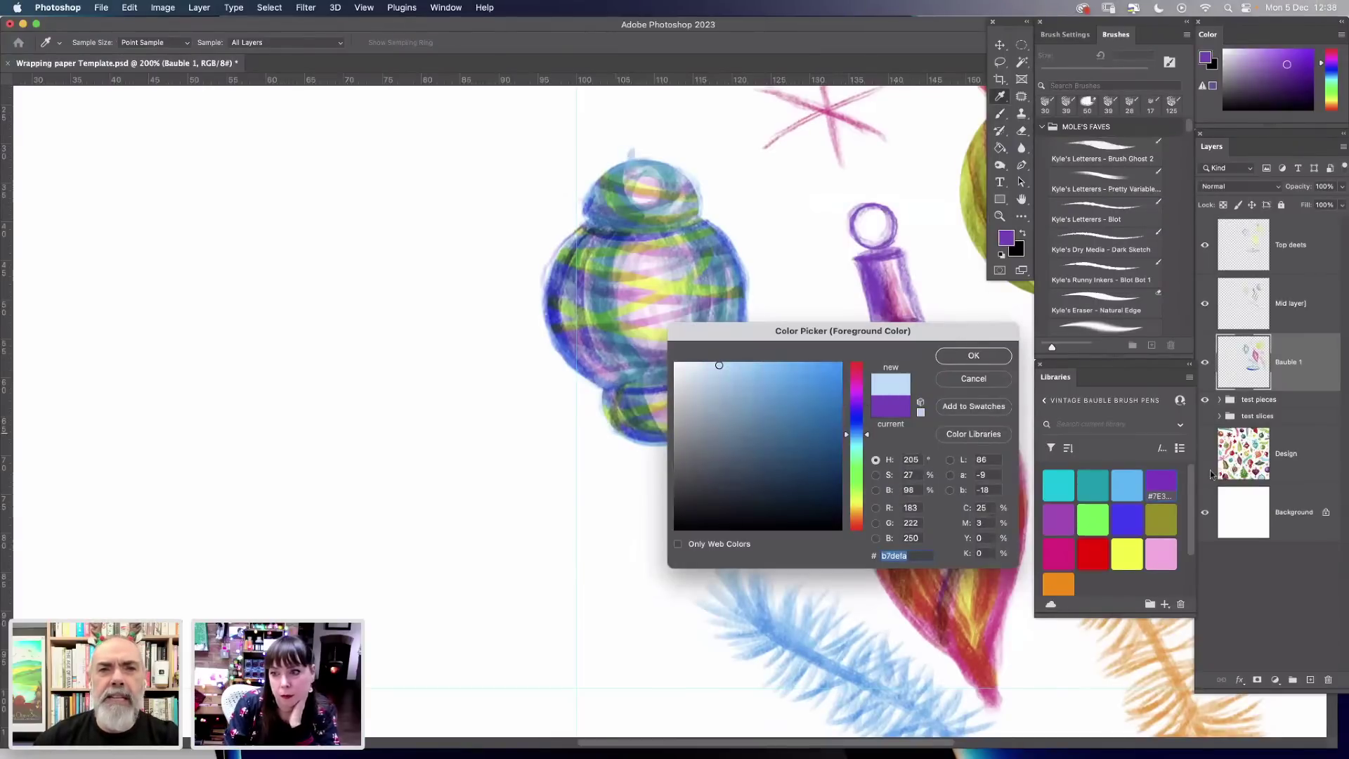
pyautogui.click(974, 356)
# Paint a small cap in the library's purple (#9f4fb3) on top of the bauble's upper lobe.
pyautogui.doubleClick(1158, 485)
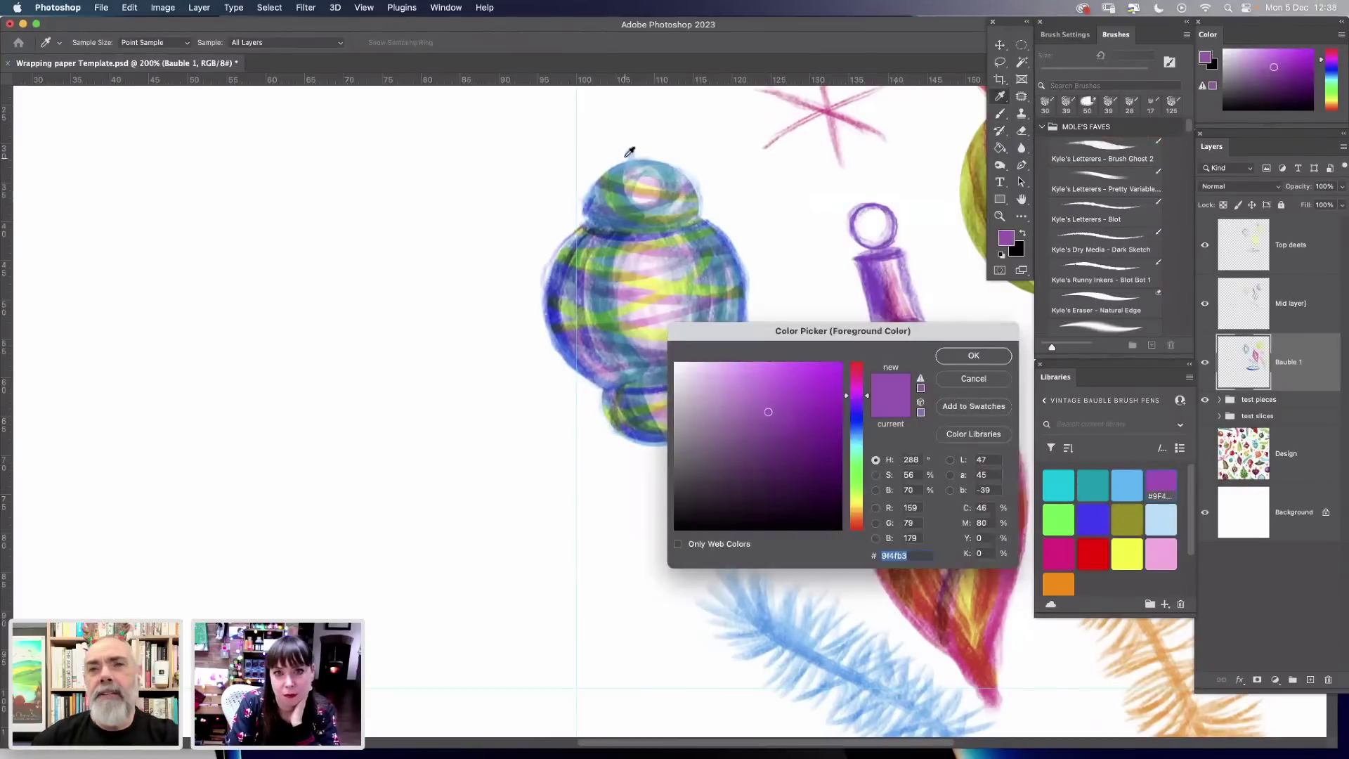
pyautogui.click(984, 354)
pyautogui.press('b')
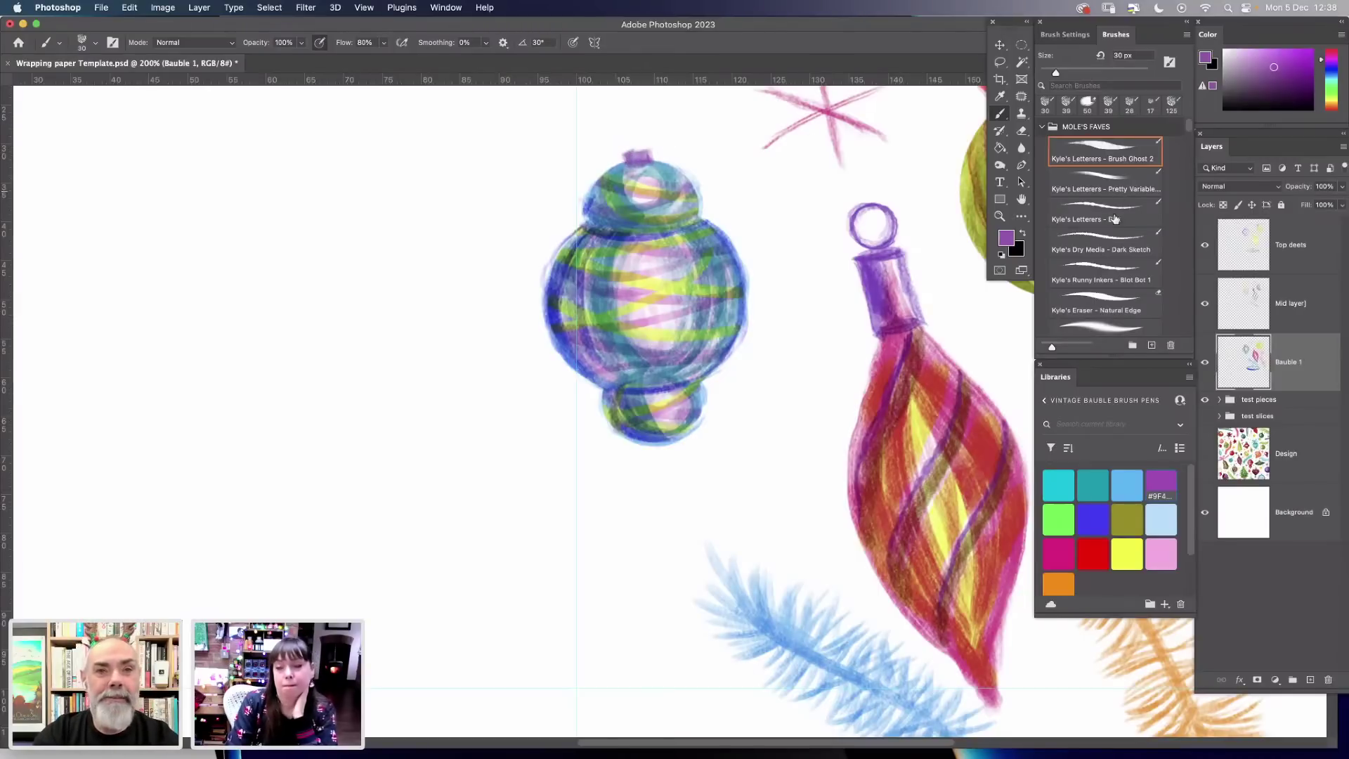
# Draw a small purple hanging ring above the bauble's cap with Kyle's Dry Media - Dark Sketch brush at 11 px.
pyautogui.click(1111, 244)
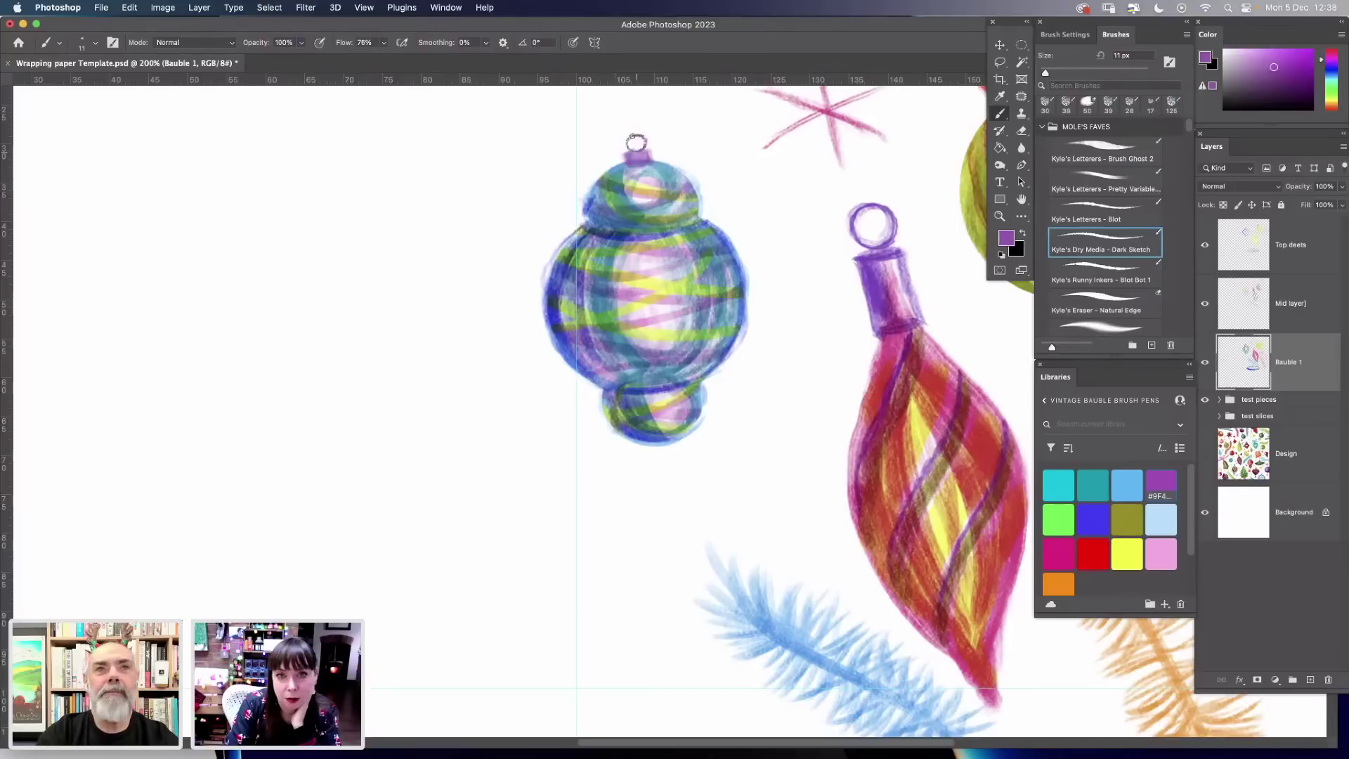
pyautogui.click(627, 148)
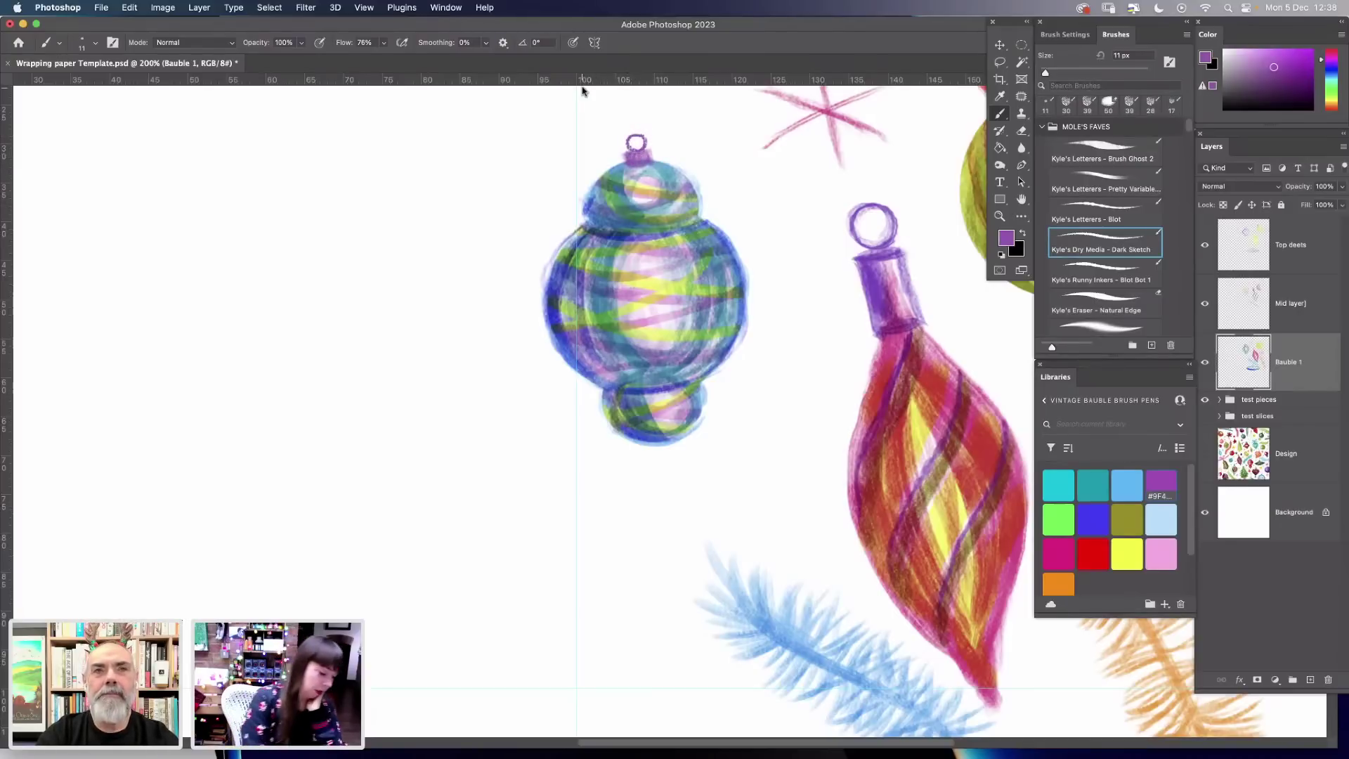
pyautogui.press('super+minus')
pyautogui.press('super+minus')
pyautogui.press('super+minus')
pyautogui.press('super+minus')
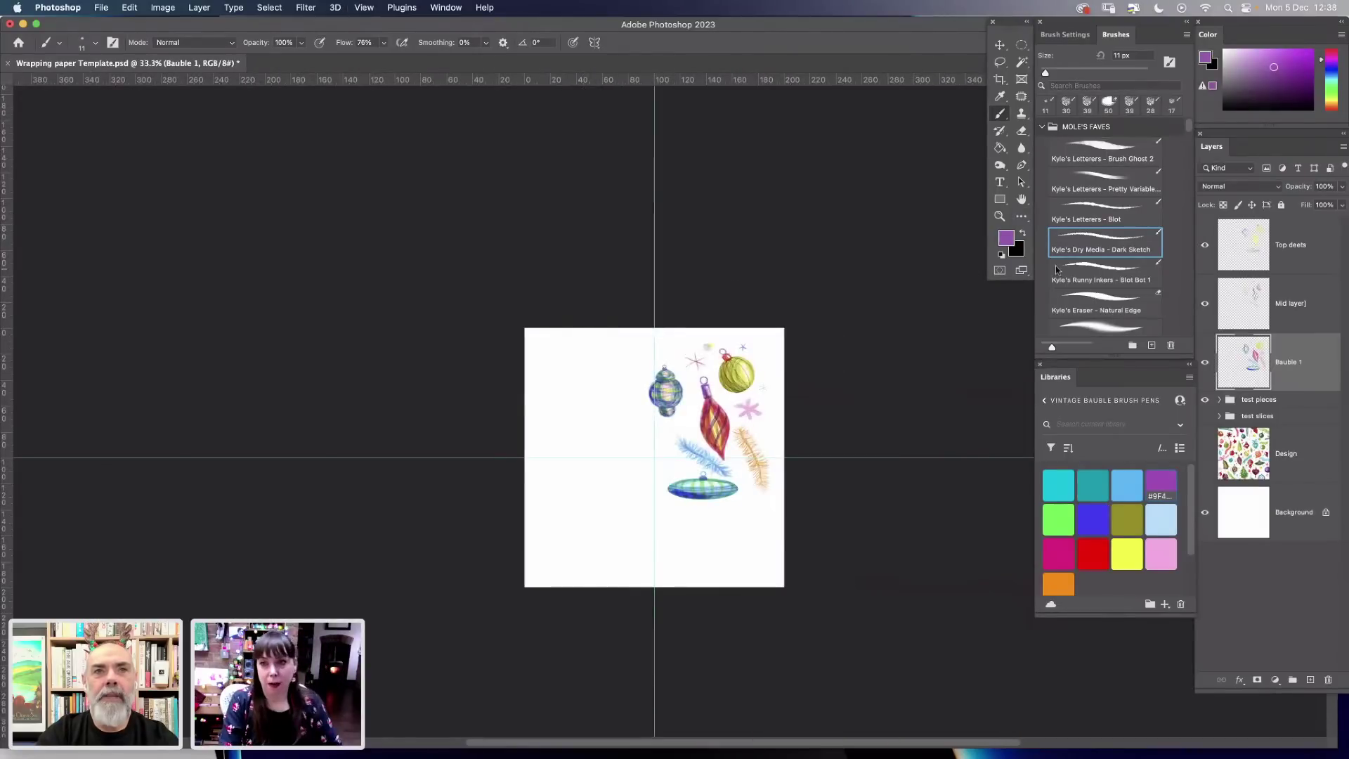
# Zoom in on the bauble artwork and toggle the Top deets, Mid layer and Bauble 1 layers to examine what each contains.
pyautogui.press('z')
pyautogui.click(725, 489)
pyautogui.click(724, 485)
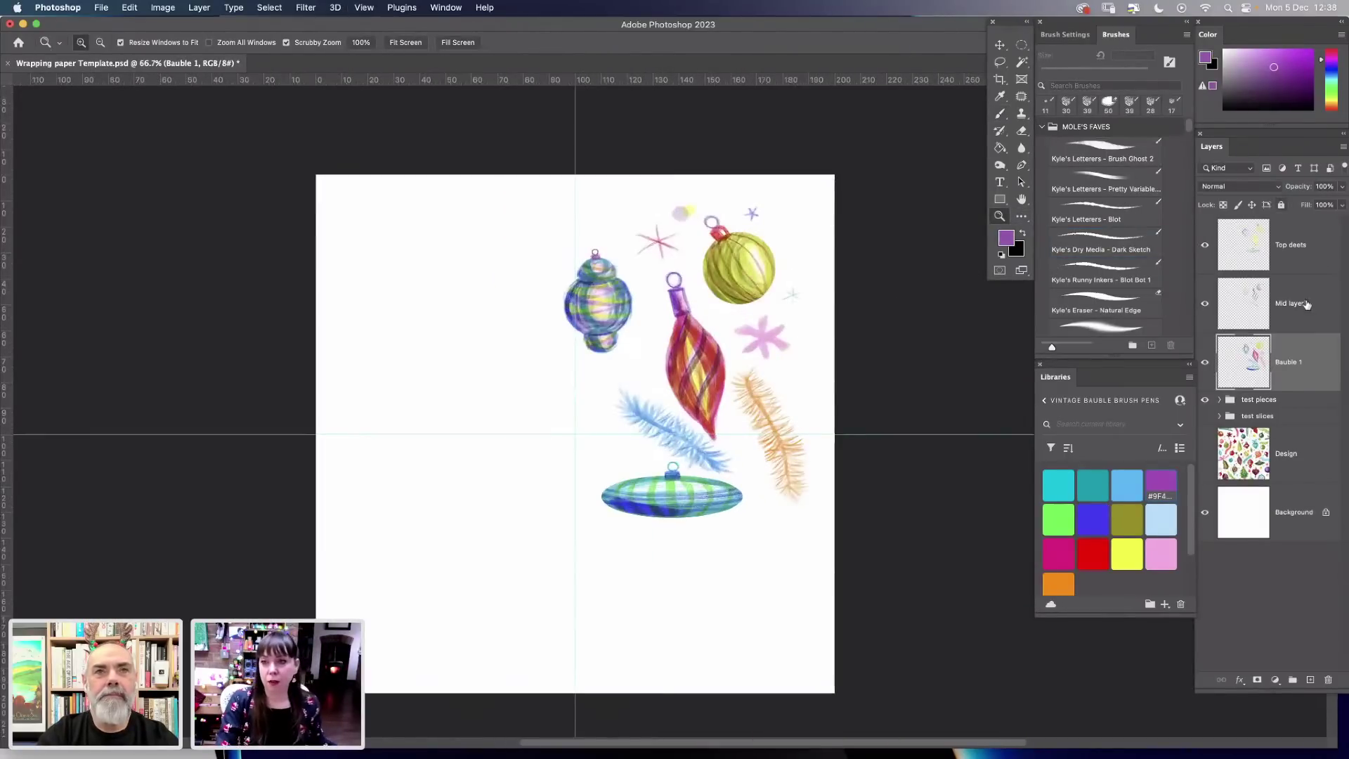
pyautogui.click(1205, 246)
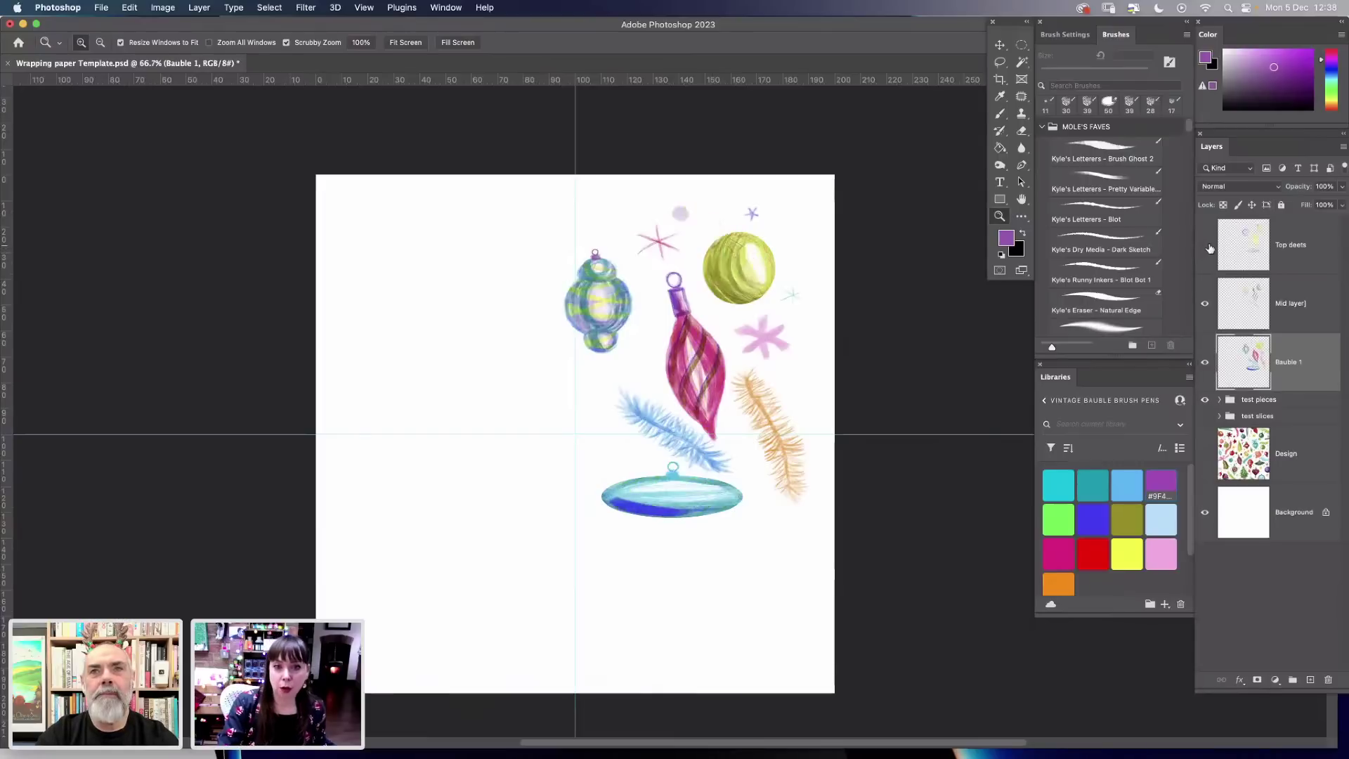
pyautogui.click(1211, 246)
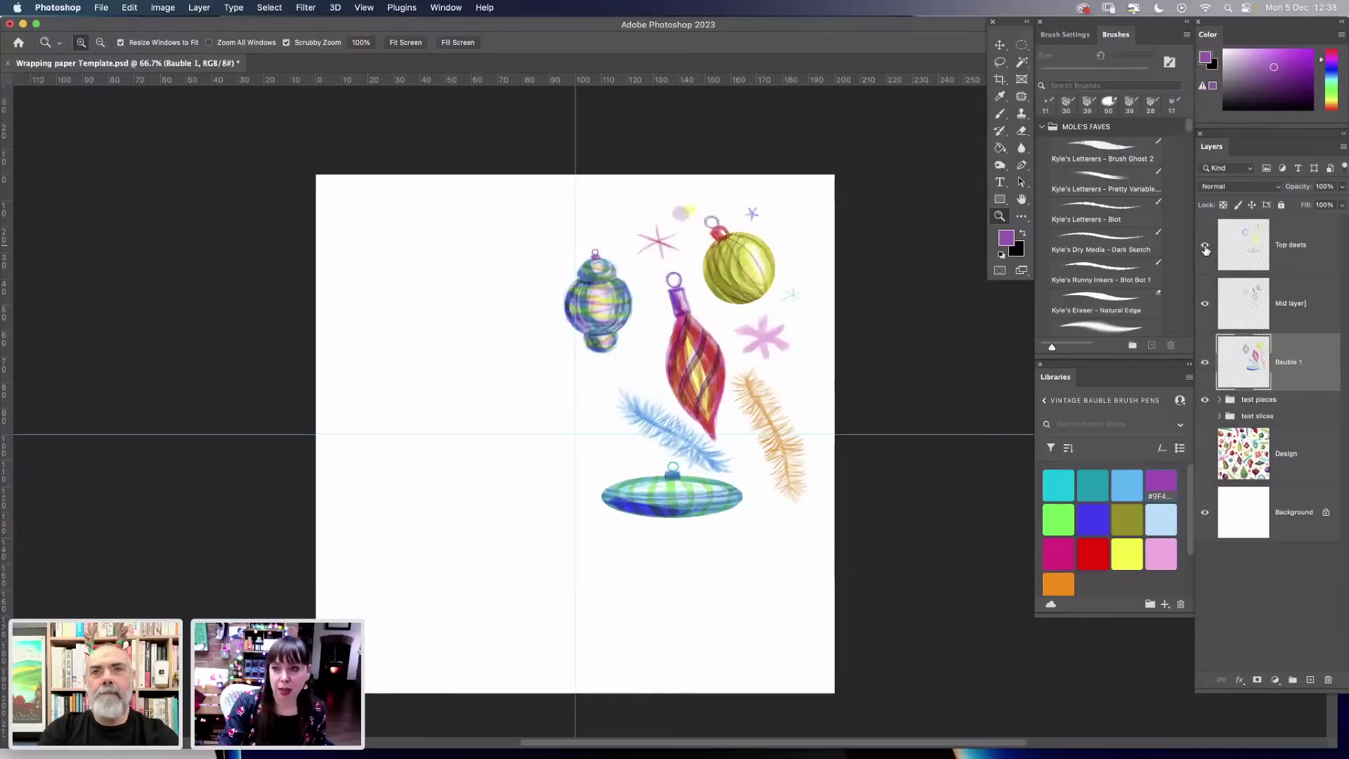
pyautogui.click(1206, 247)
pyautogui.click(1206, 247)
pyautogui.click(1205, 304)
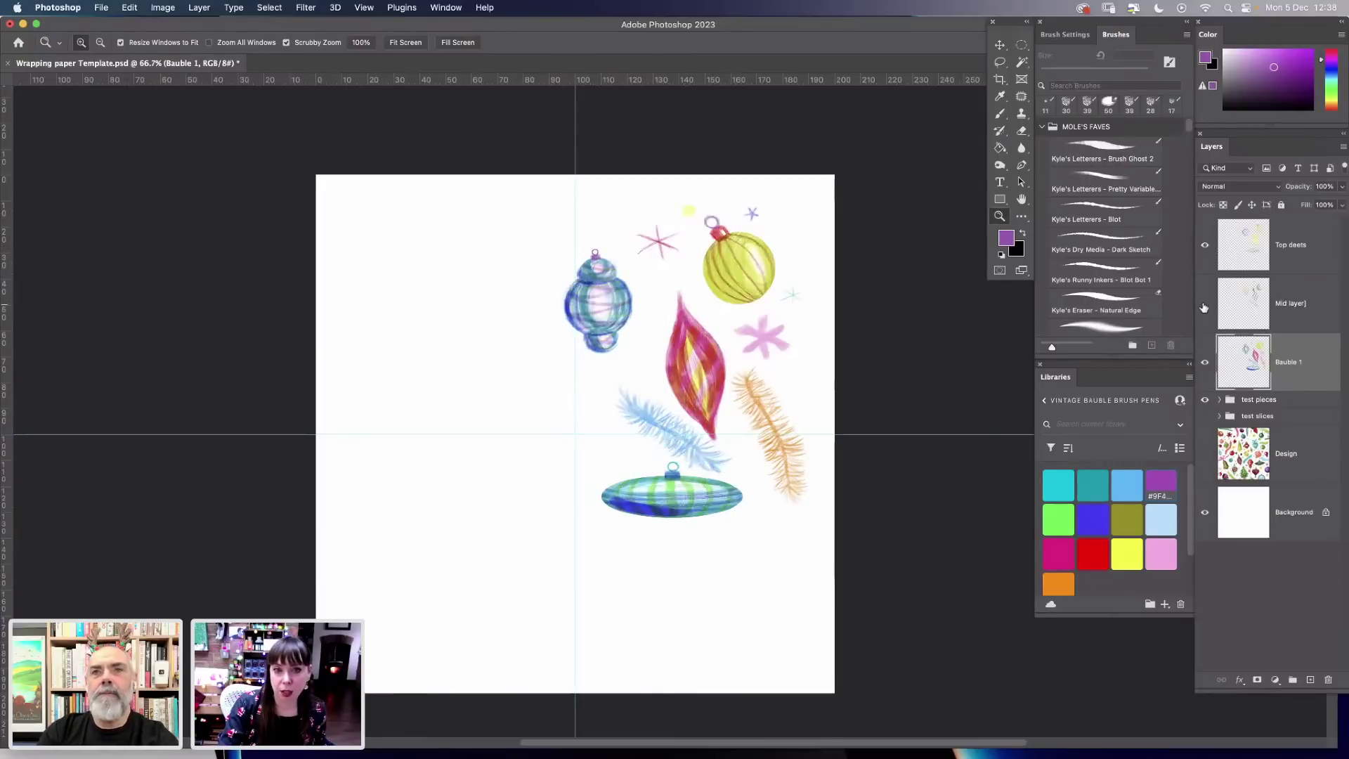
pyautogui.click(1205, 305)
pyautogui.click(1208, 364)
pyautogui.click(1204, 364)
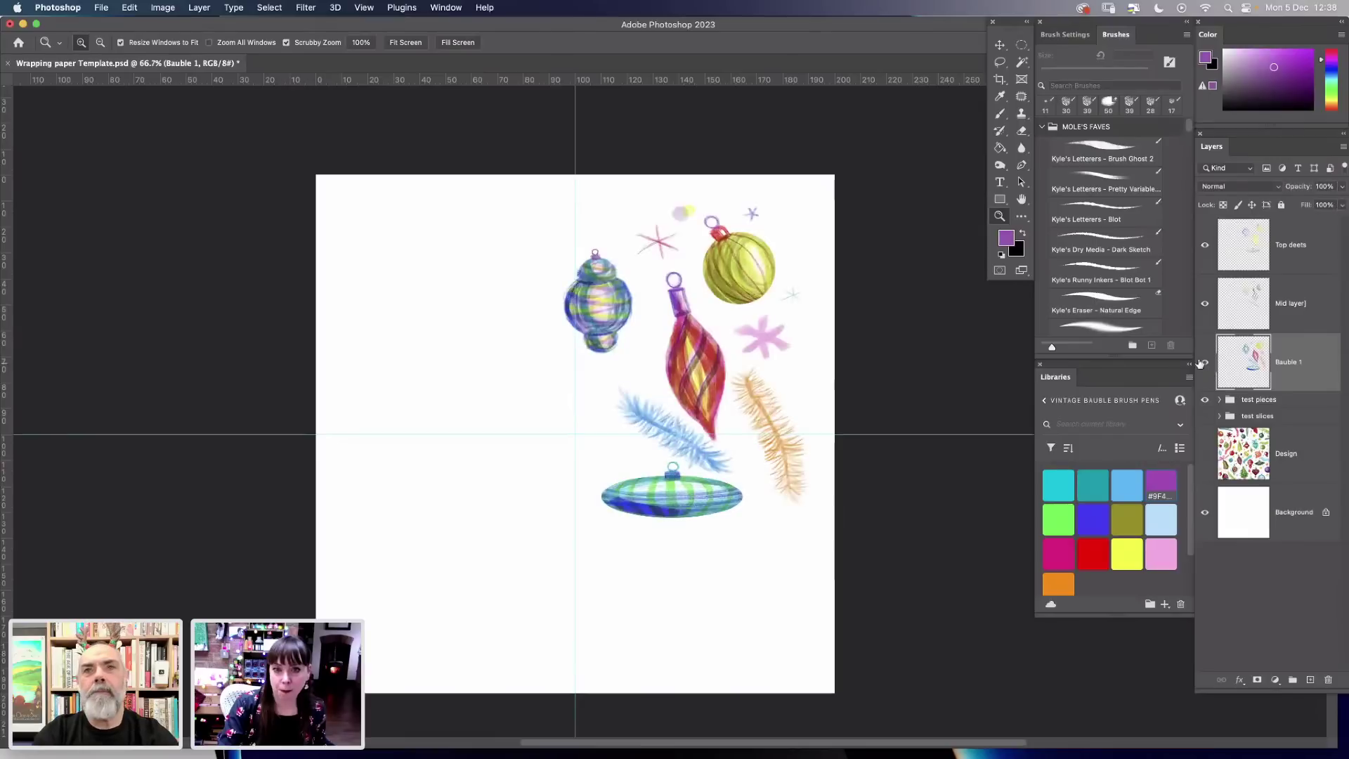
# Merge duplicates of the Top deets, Mid layer and Bauble 1 layers into a single layer and hide the three originals.
pyautogui.keyDown('shift'); pyautogui.click(1300, 251); pyautogui.keyUp('shift')
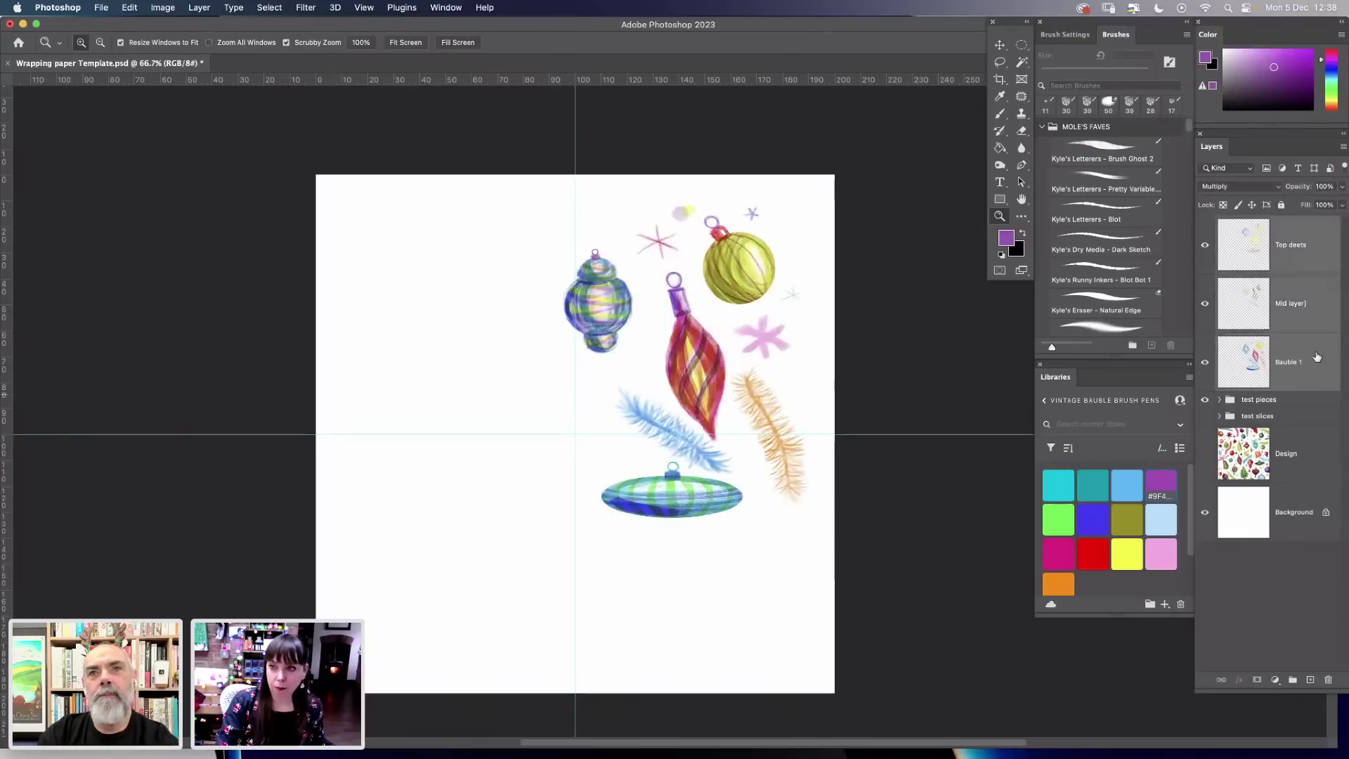
pyautogui.moveTo(1298, 363); pyautogui.dragTo(1309, 679)
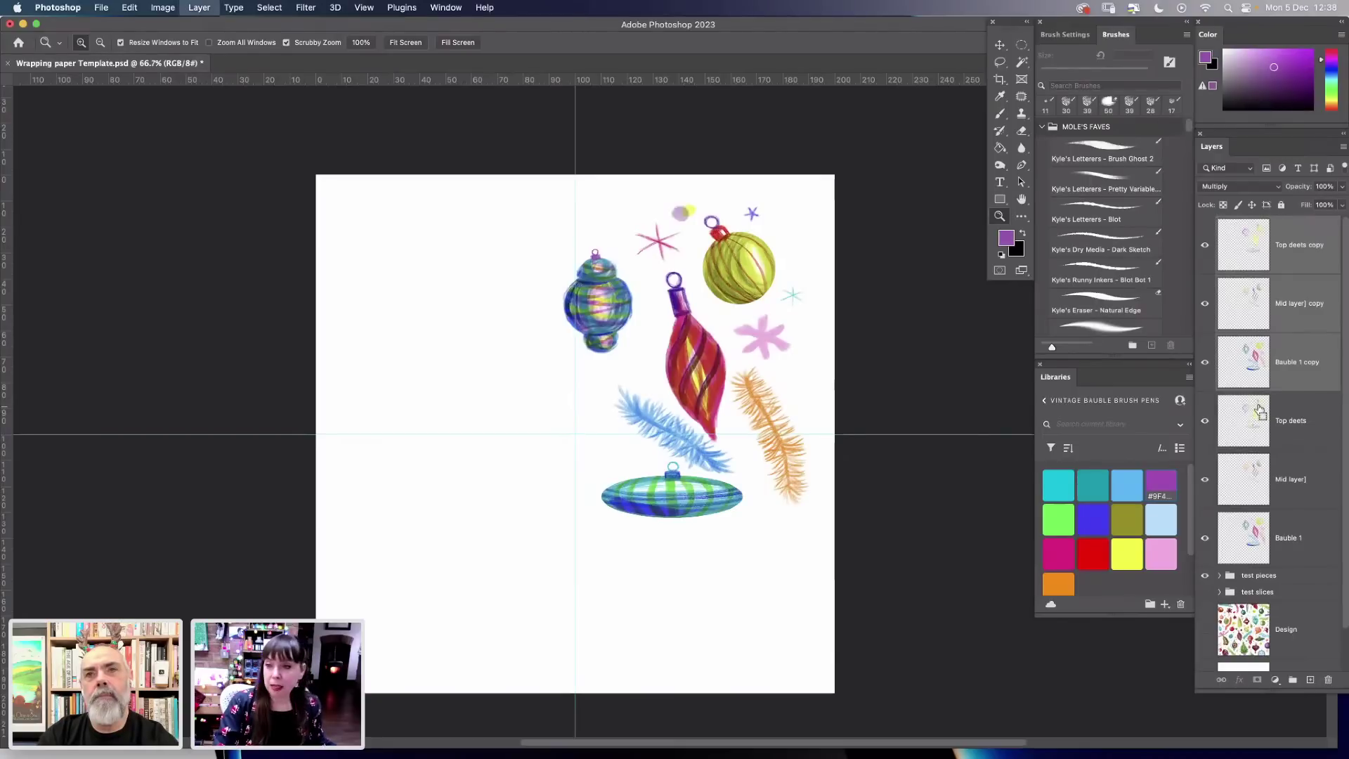
pyautogui.press('super+e')
pyautogui.moveTo(1206, 309); pyautogui.dragTo(1206, 422)
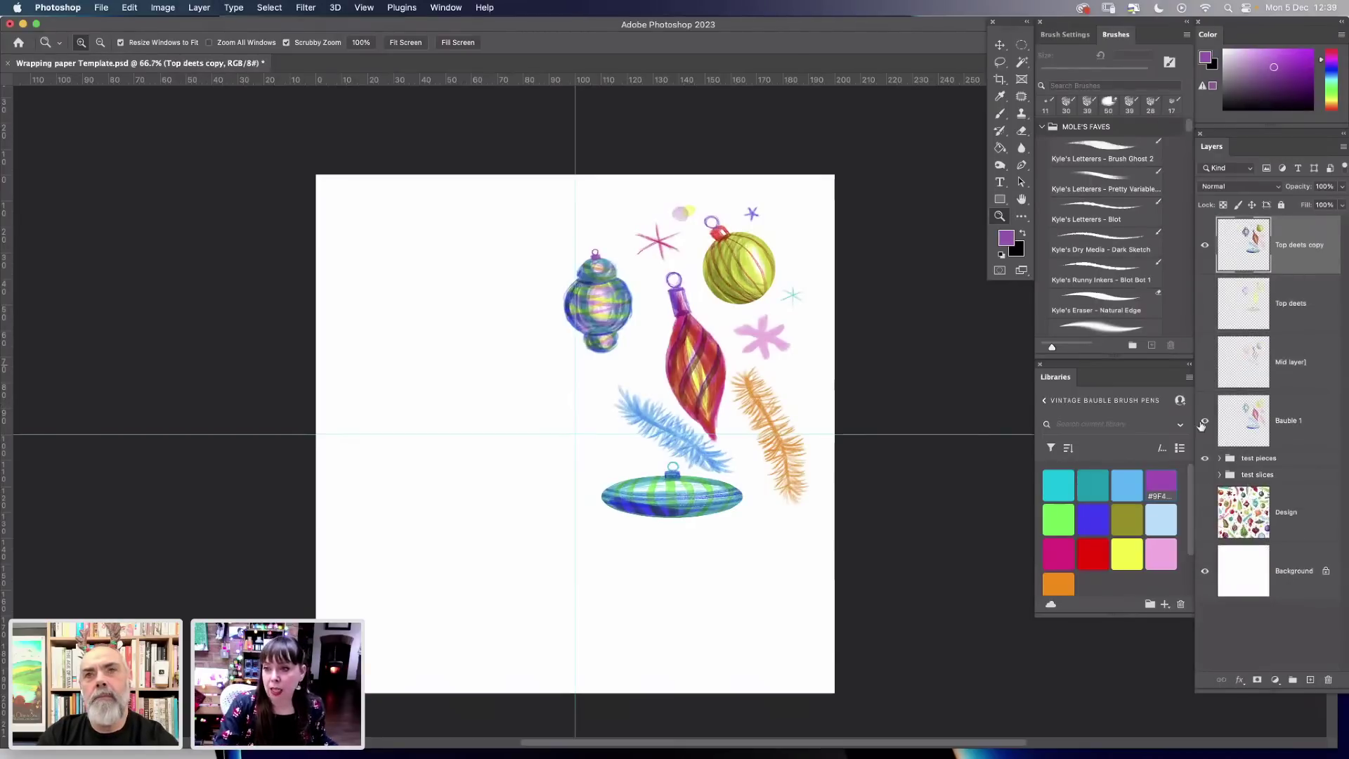
# Rename the merged artwork layer as FINAL BAUBLES.
pyautogui.doubleClick(1300, 246)
pyautogui.write('F')
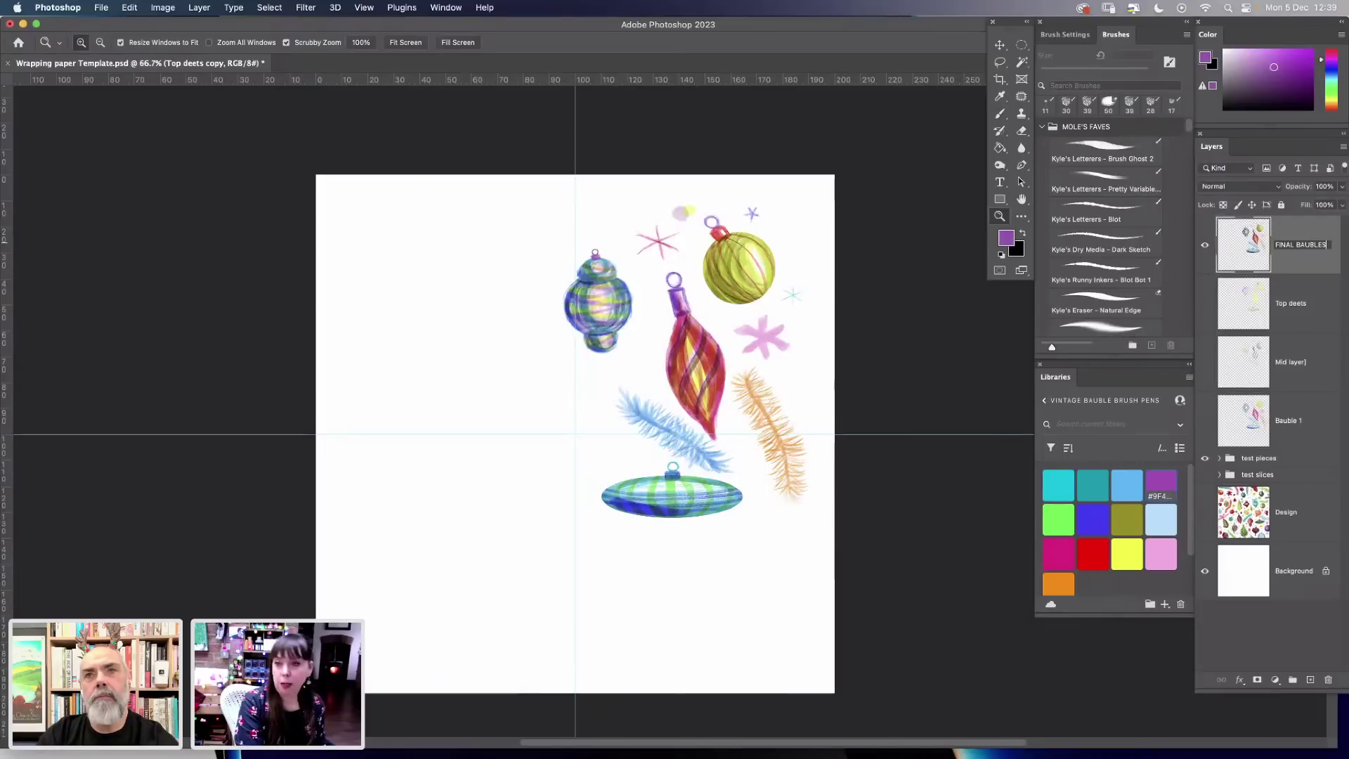
pyautogui.write('INAL BAUBLES')
pyautogui.click(1104, 243)
# Move the FINAL BAUBLES artwork into the upper-left area of the canvas, with the orange sprig reaching the vertical guide.
pyautogui.click(1001, 45)
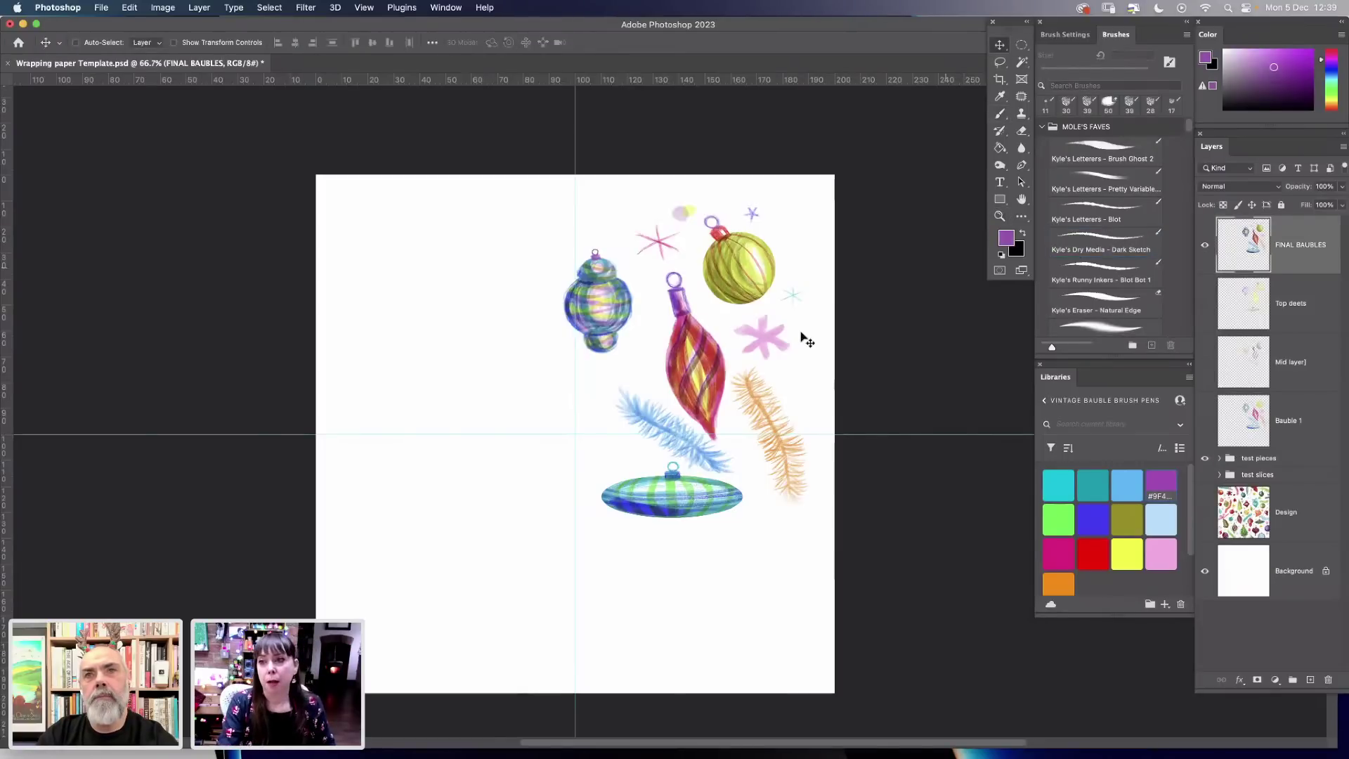
pyautogui.moveTo(686, 367); pyautogui.dragTo(569, 425)
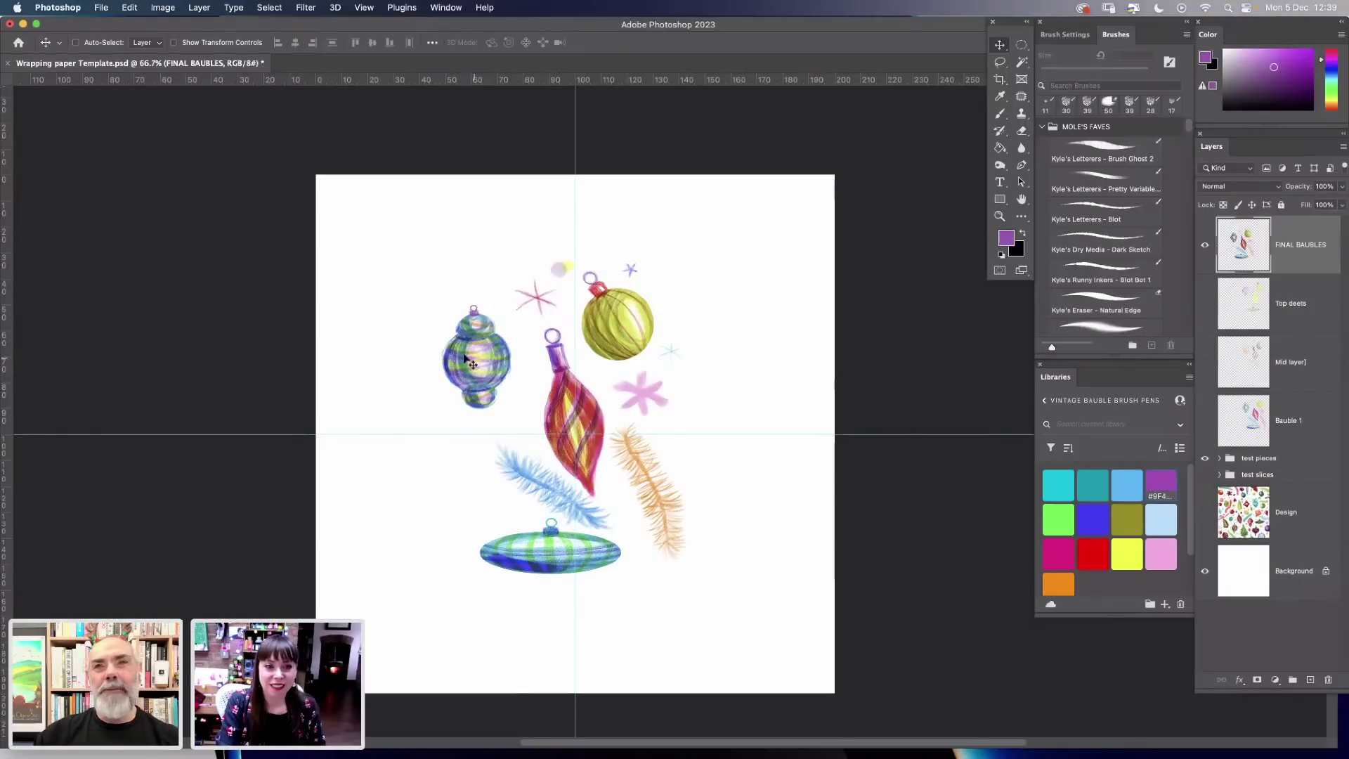
pyautogui.moveTo(475, 368); pyautogui.dragTo(366, 292)
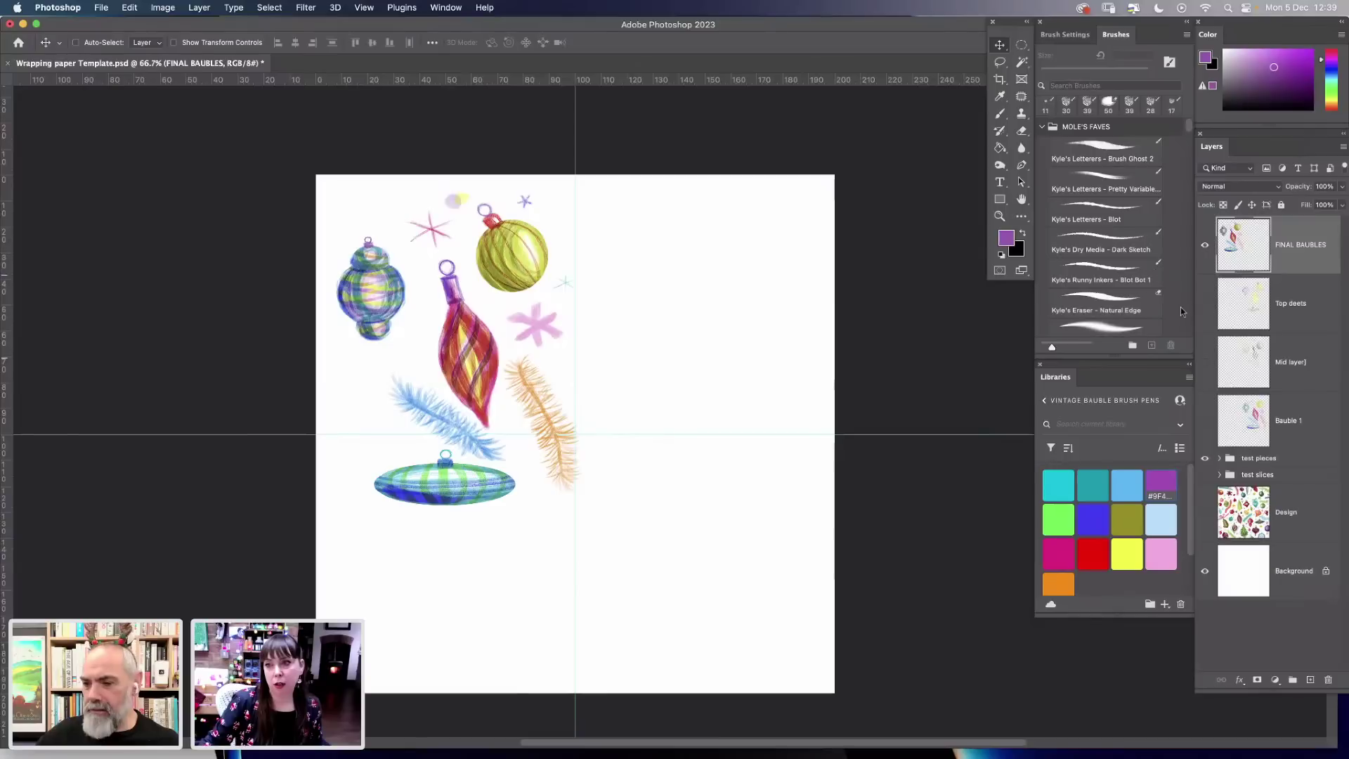
pyautogui.rightClick(1317, 319)
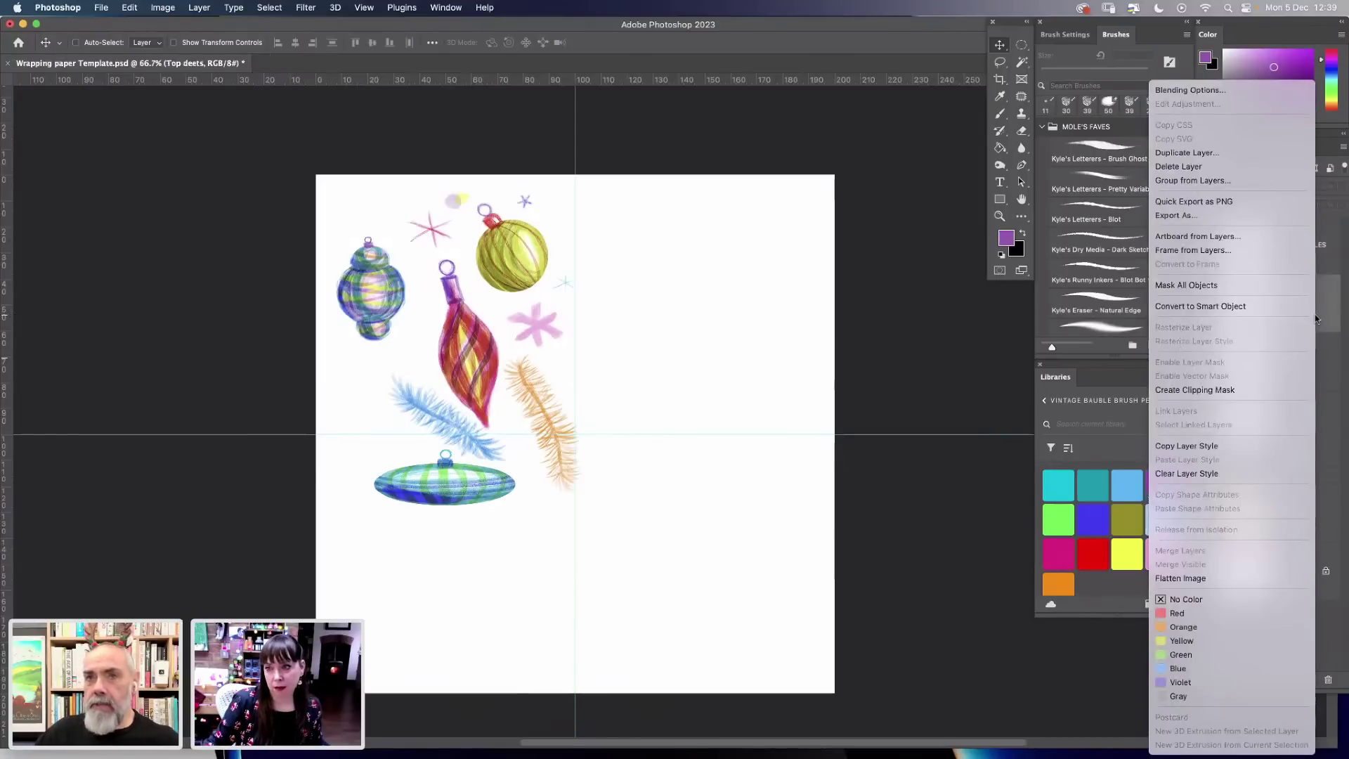
pyautogui.click(1317, 319)
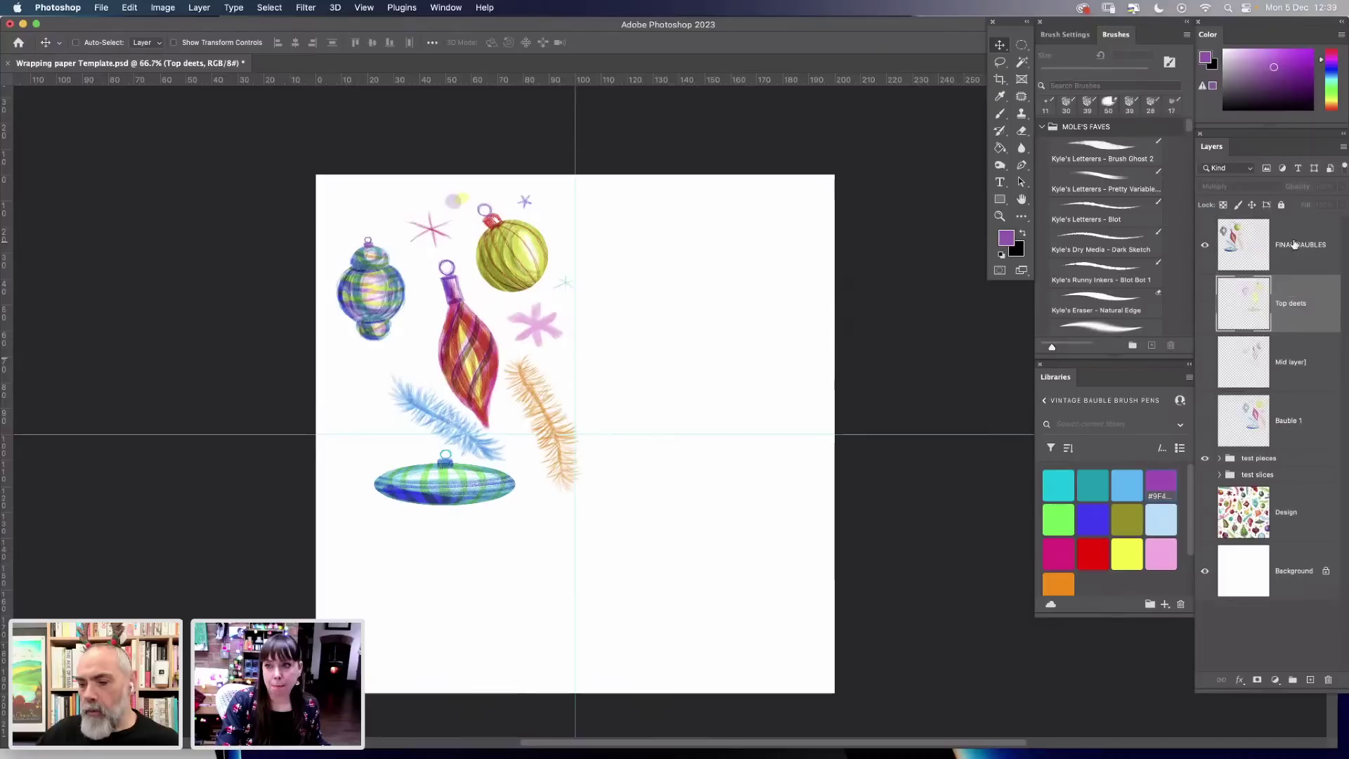
# Duplicate the FINAL BAUBLES layer, rotate the copy 90° clockwise and place it in the lower-right area of the canvas.
pyautogui.moveTo(1295, 244); pyautogui.dragTo(1311, 680)
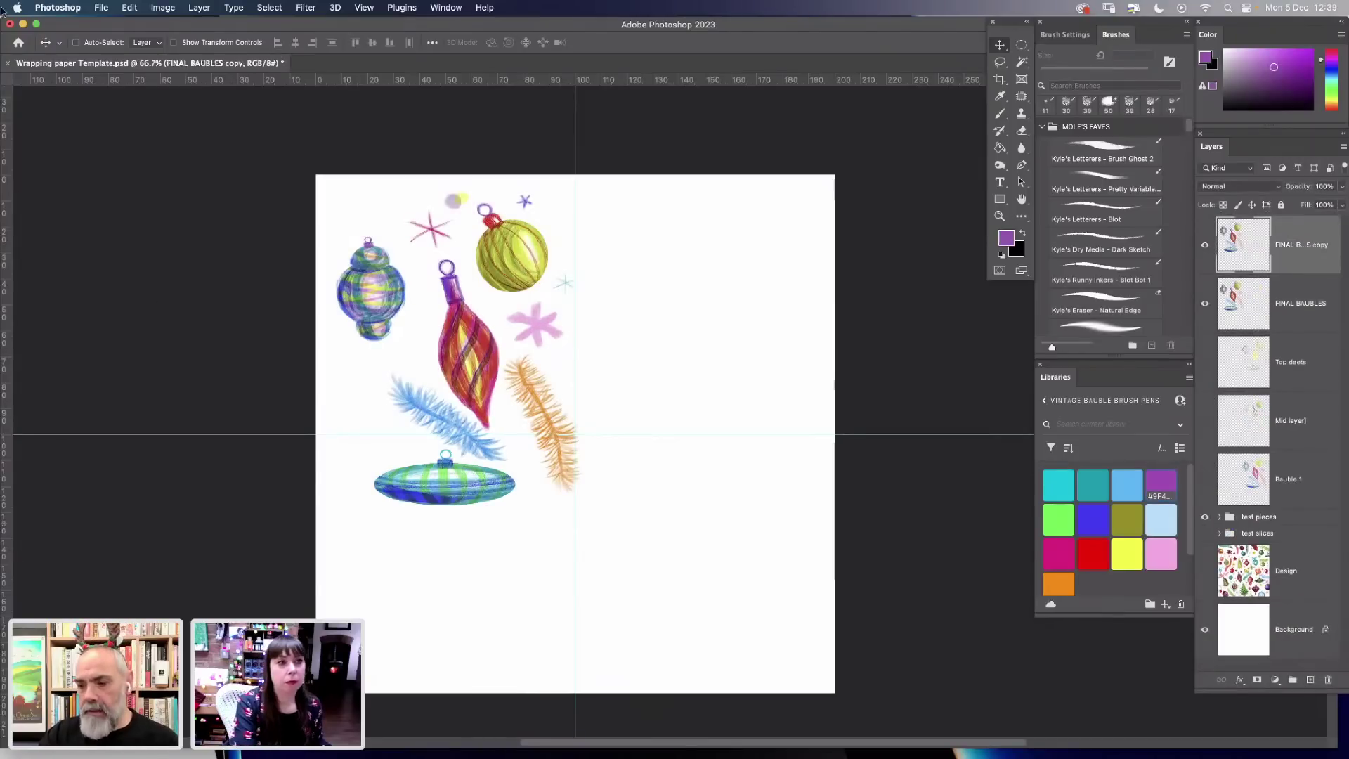
pyautogui.click(130, 7)
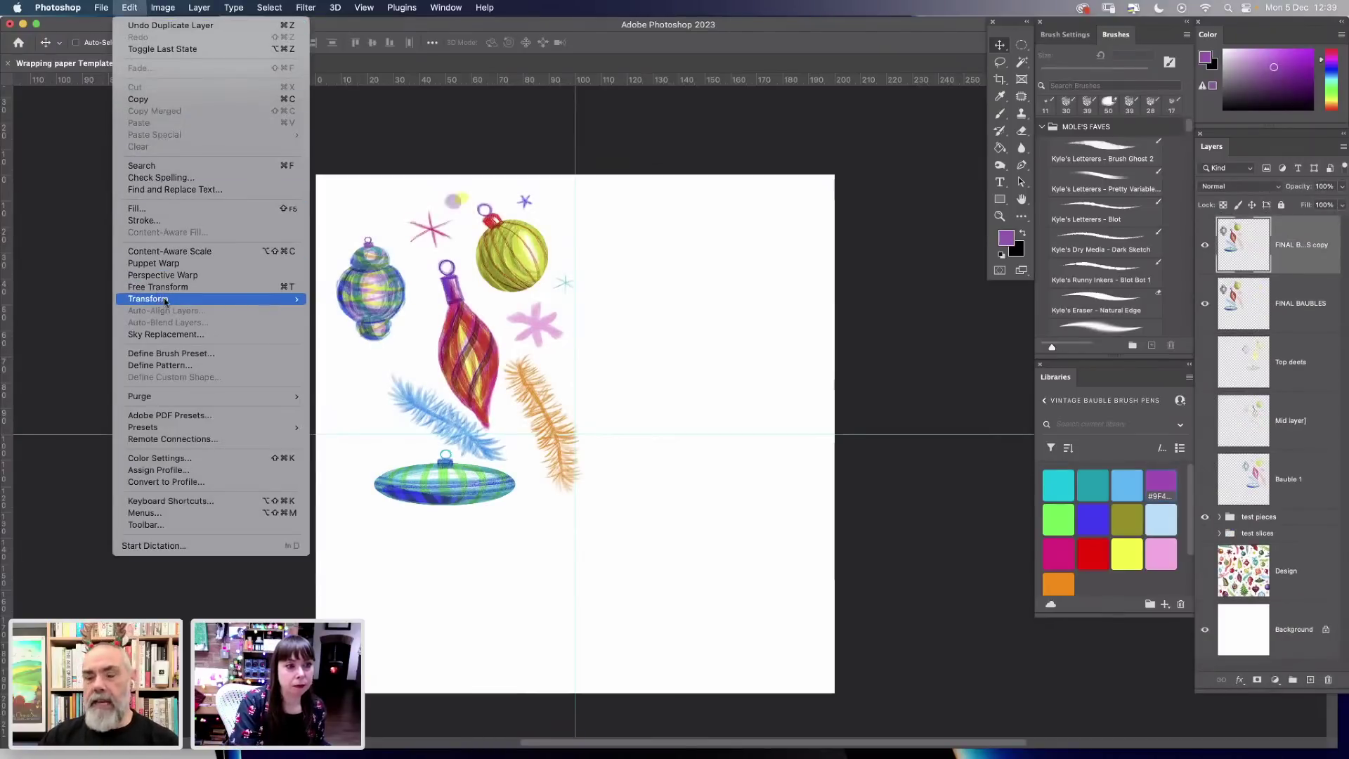
pyautogui.moveTo(160, 299)
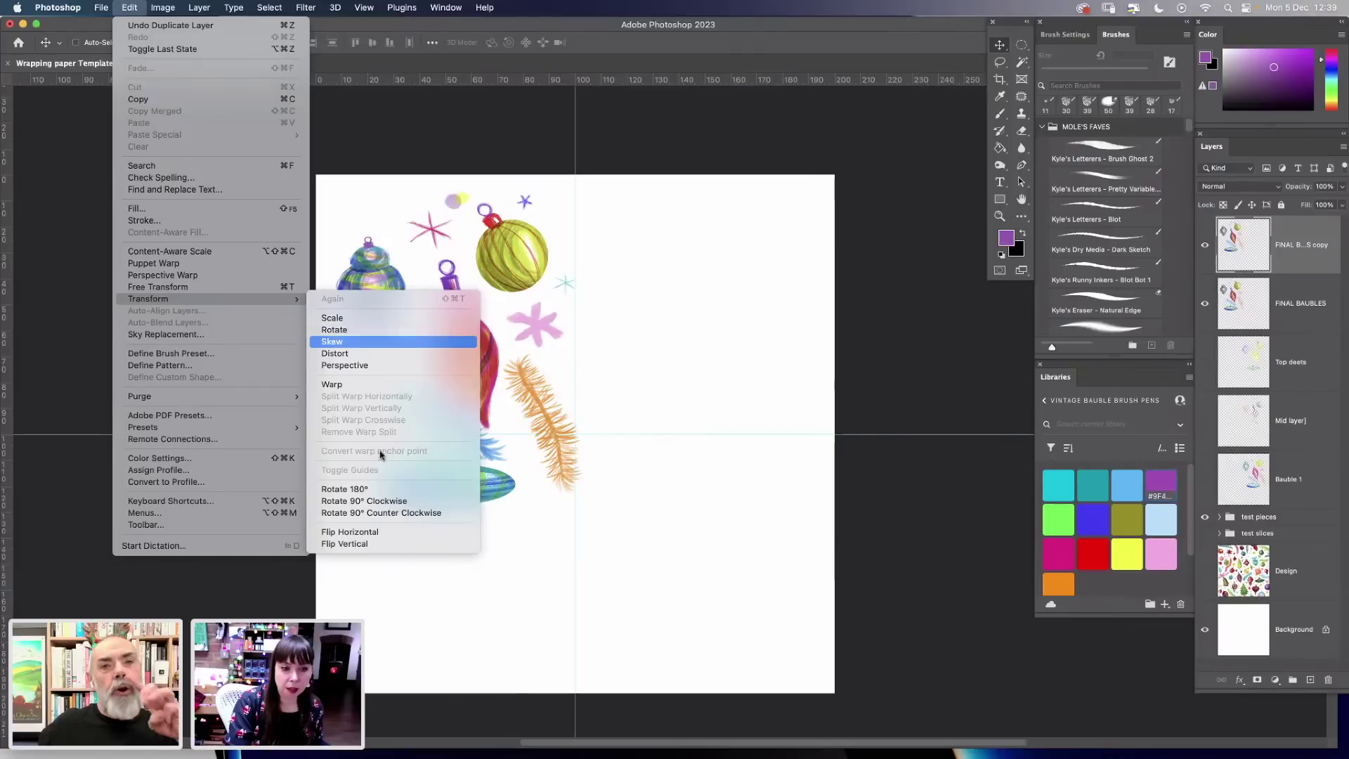
pyautogui.click(383, 502)
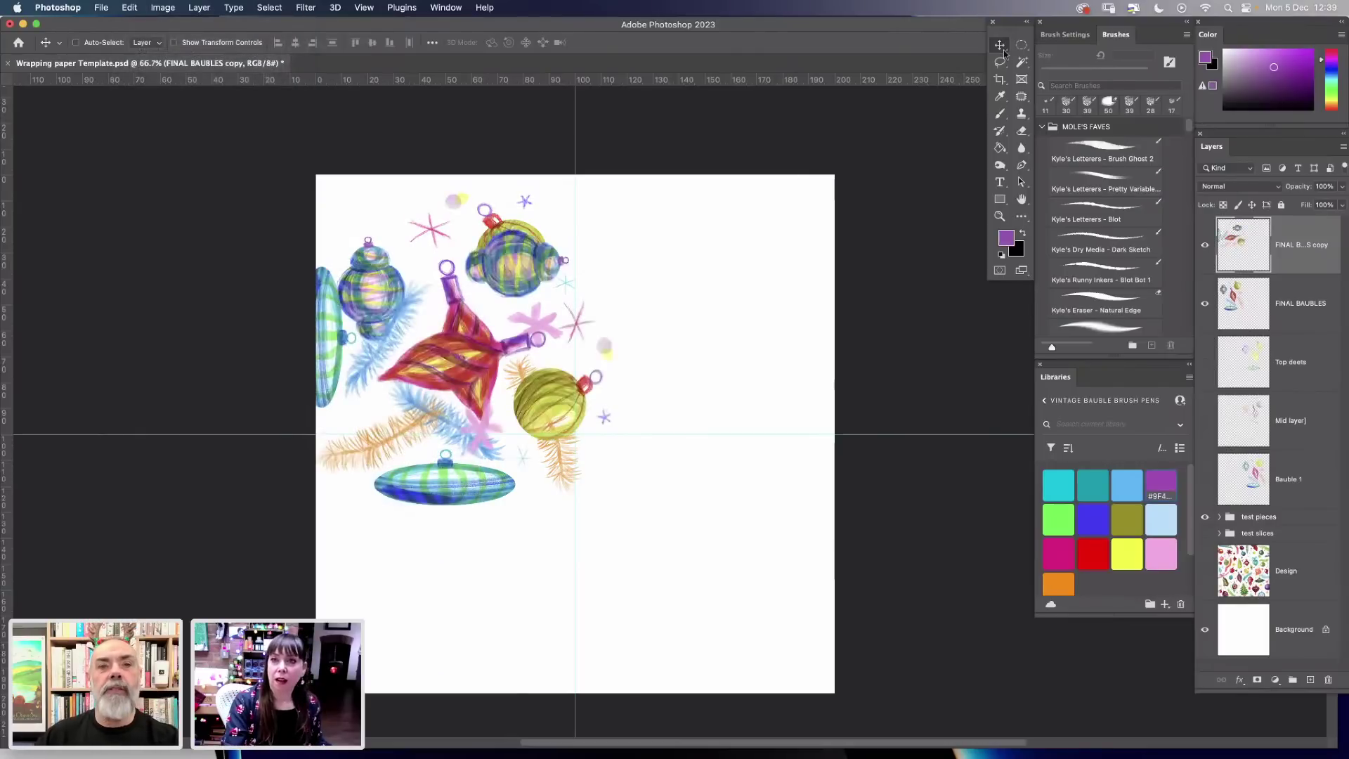
pyautogui.moveTo(457, 358); pyautogui.dragTo(622, 588)
# Nudge the original FINAL BAUBLES artwork closer to the canvas's upper-left corner and shift the rotated copy slightly up and left.
pyautogui.click(1298, 299)
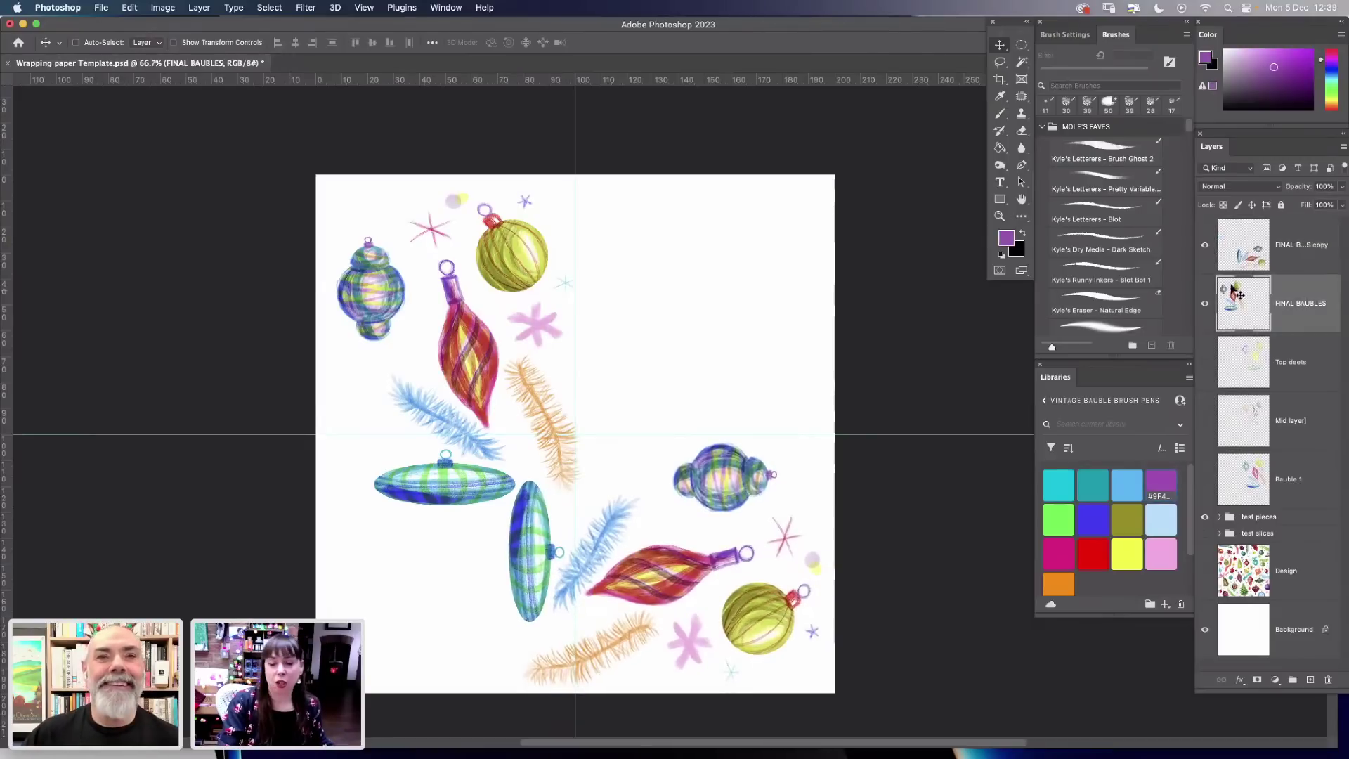
pyautogui.moveTo(507, 248); pyautogui.dragTo(495, 236)
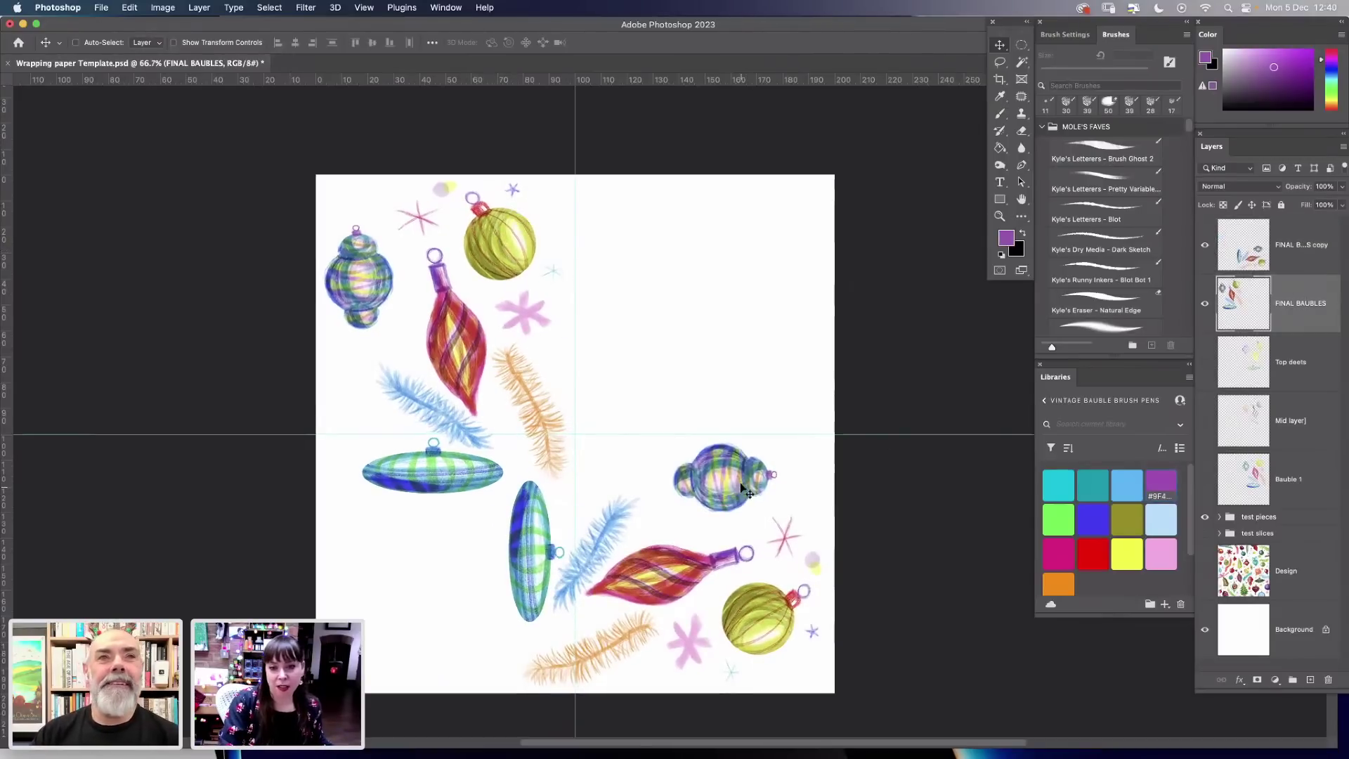
pyautogui.click(1263, 252)
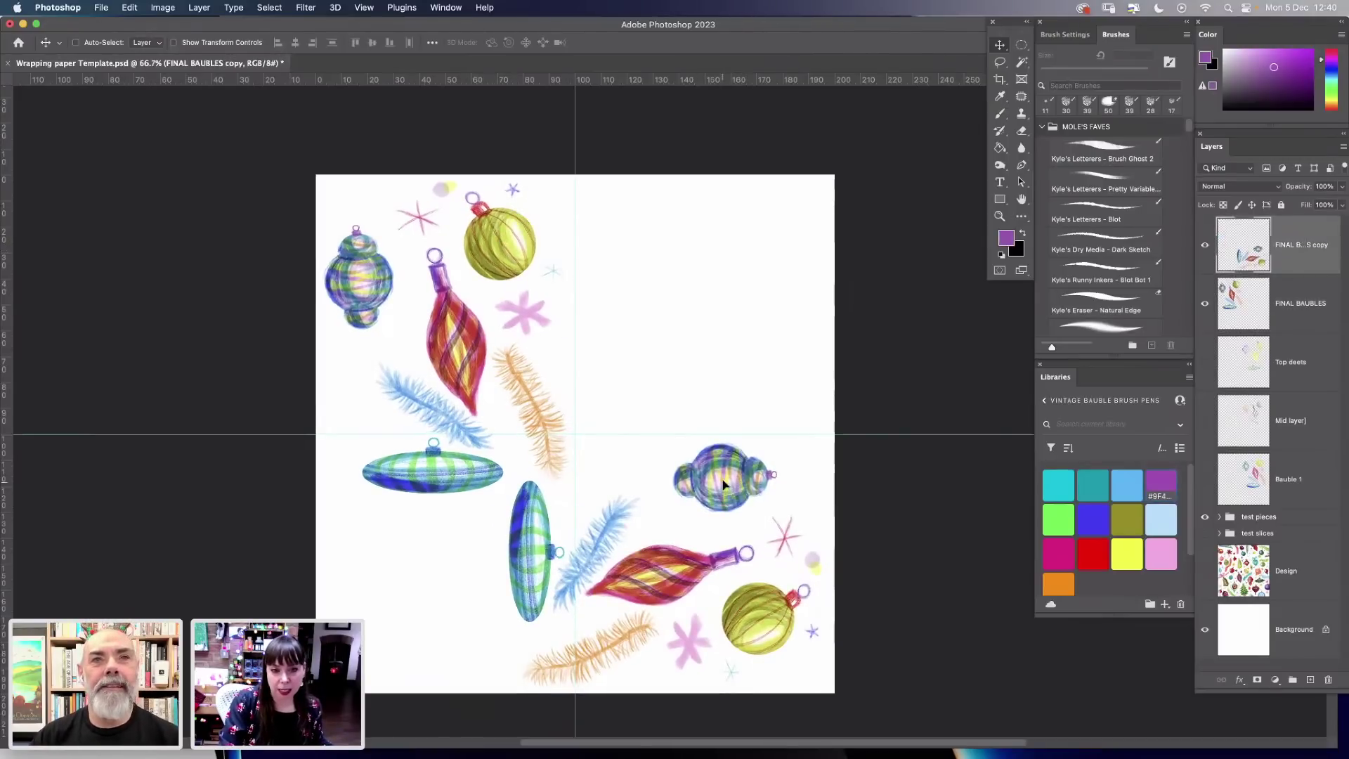
pyautogui.moveTo(724, 484); pyautogui.dragTo(720, 480)
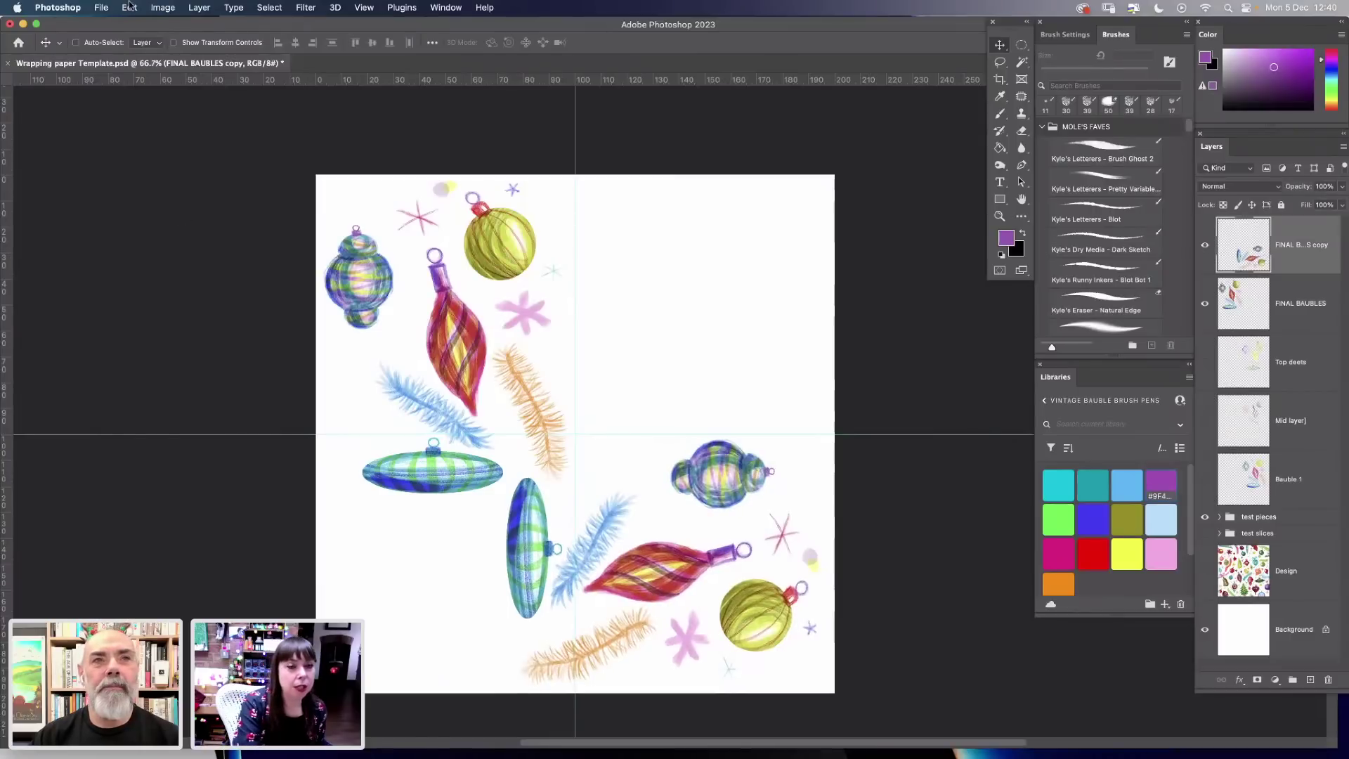
# Flip the rotated bauble copy horizontally and nudge it slightly down and right.
pyautogui.click(129, 7)
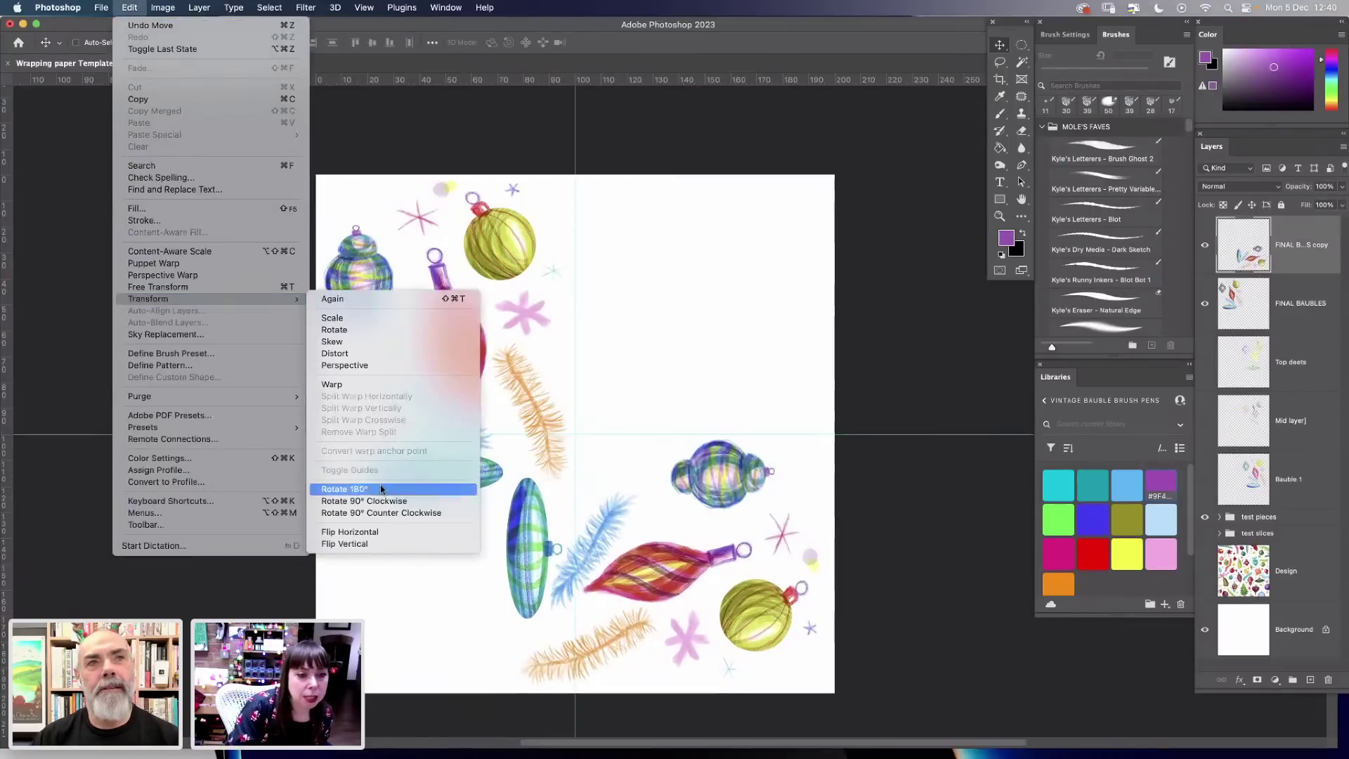
pyautogui.click(372, 531)
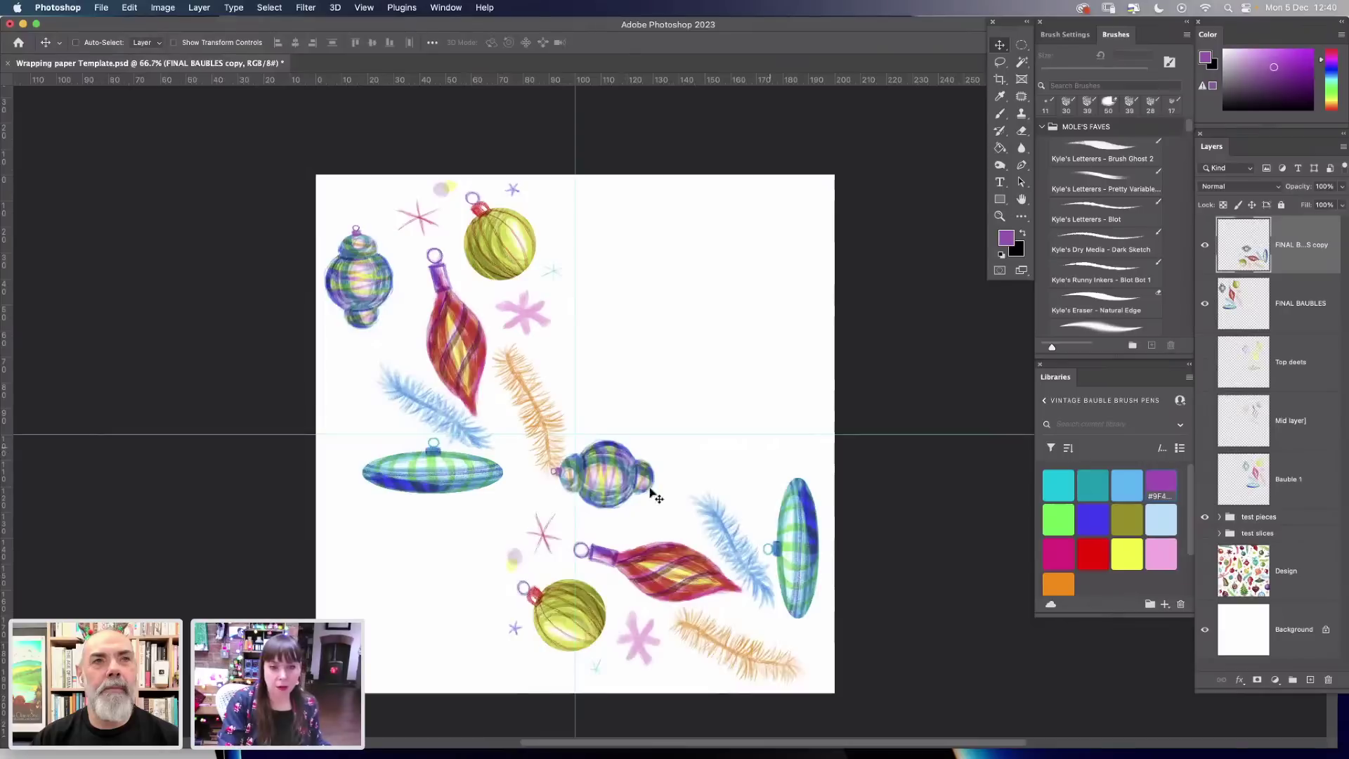
pyautogui.moveTo(610, 474)
pyautogui.mouseDown()
pyautogui.moveTo(577, 492)
pyautogui.moveTo(592, 409)
pyautogui.moveTo(555, 498)
pyautogui.moveTo(580, 511)
pyautogui.moveTo(613, 477)
pyautogui.mouseUp()
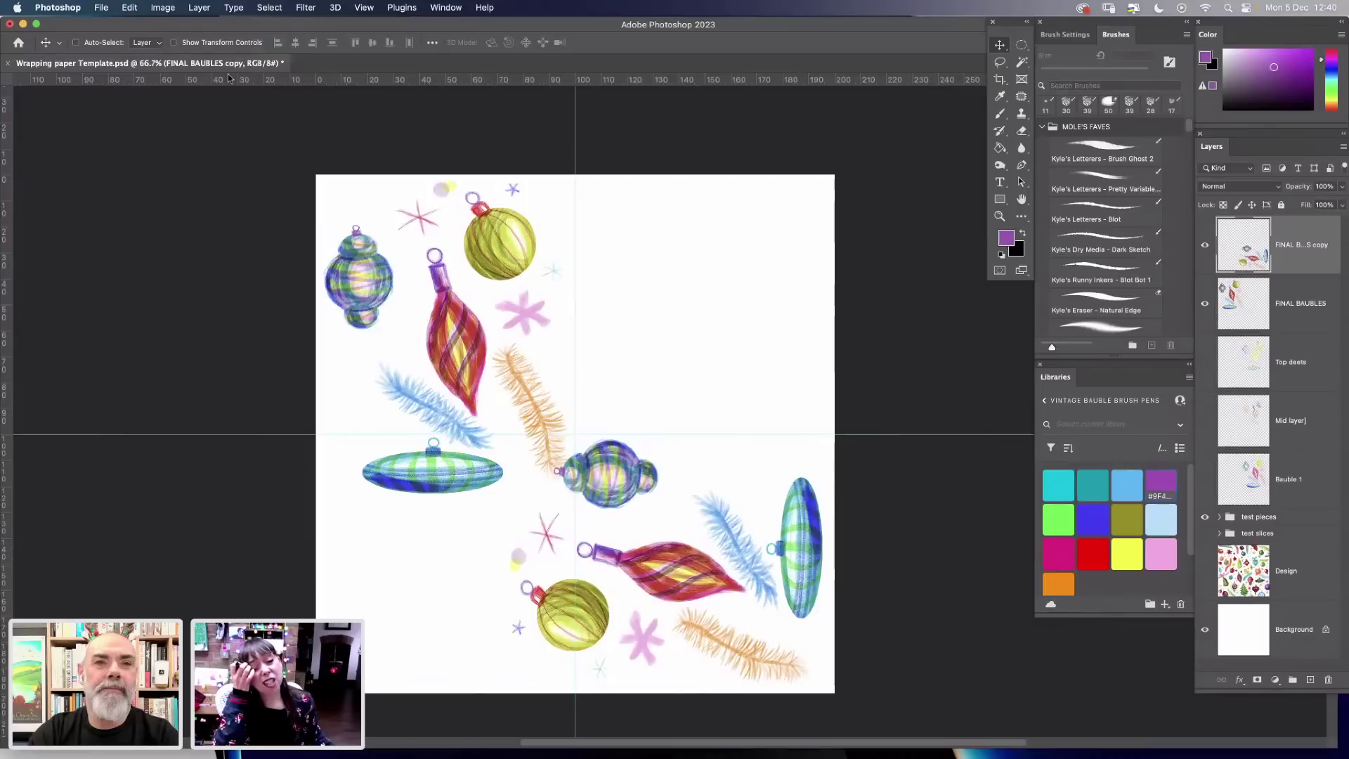
pyautogui.moveTo(1296, 254); pyautogui.dragTo(1304, 680)
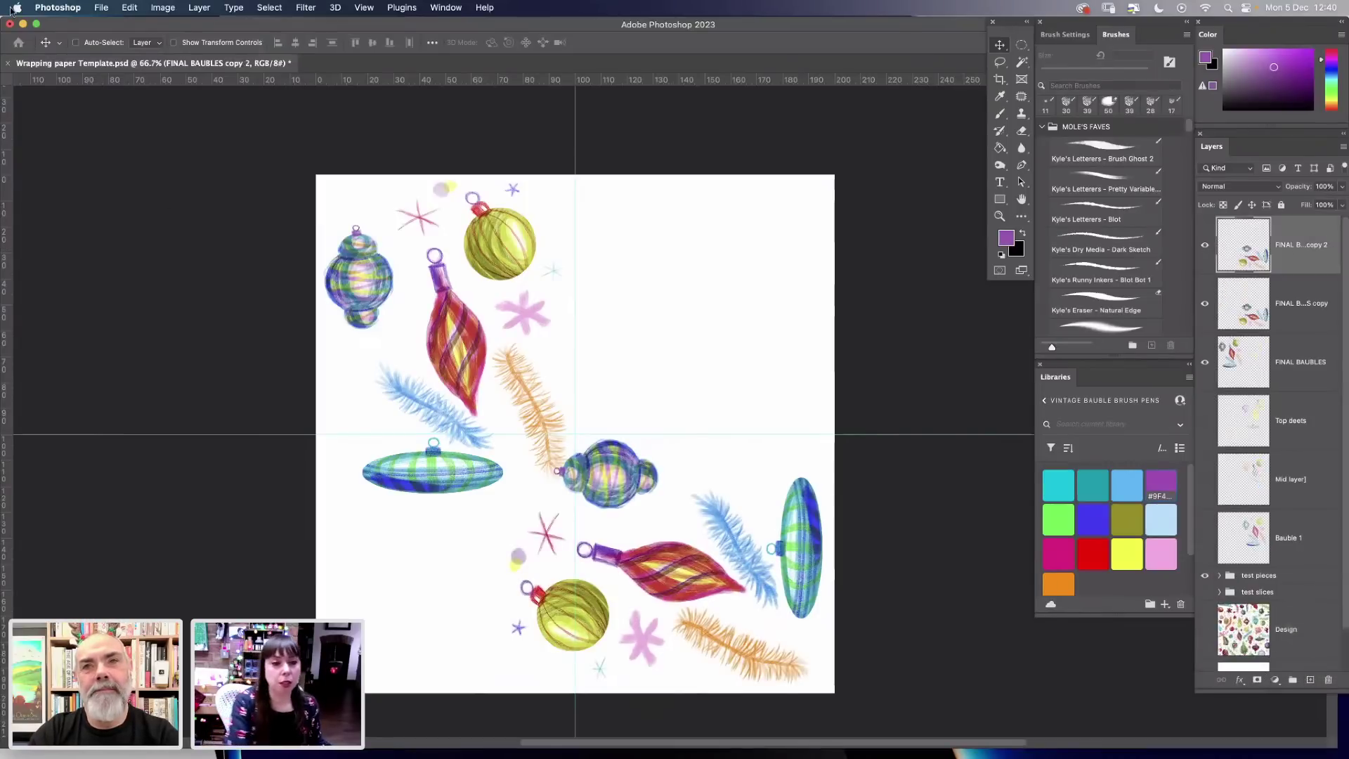
pyautogui.click(129, 8)
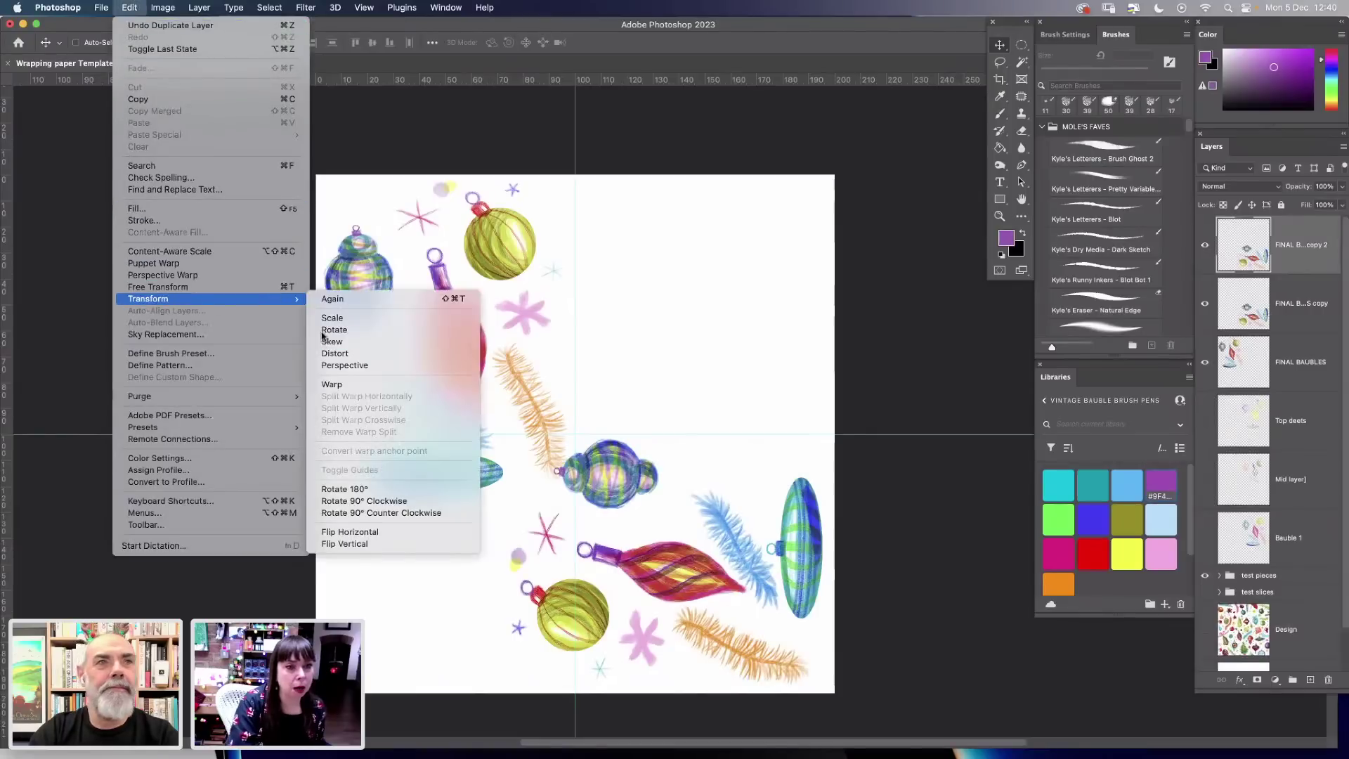
pyautogui.press('Escape')
pyautogui.moveTo(1288, 231); pyautogui.dragTo(1328, 679)
# Show the three hidden layers in the test pieces group and merge them into one layer.
pyautogui.click(1219, 518)
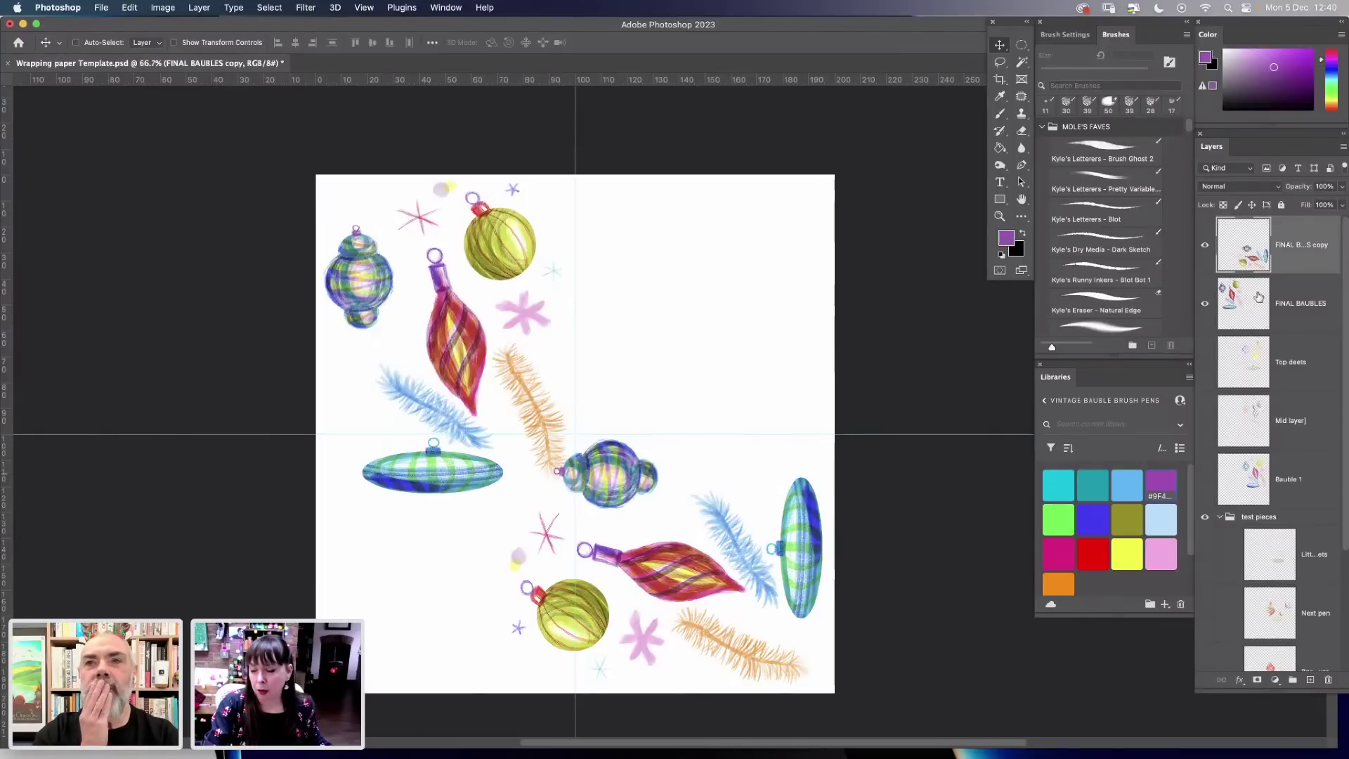
pyautogui.scroll(-3, 1270, 386)
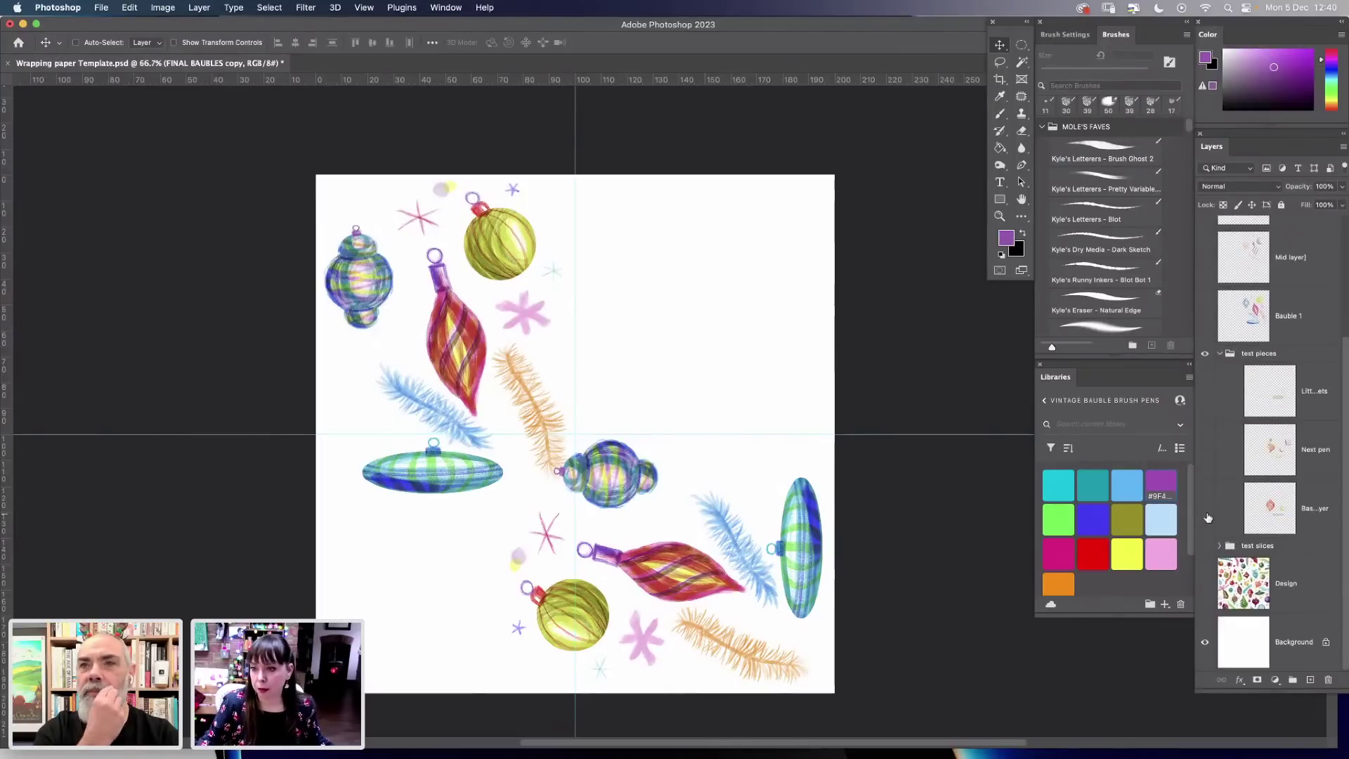
pyautogui.moveTo(1208, 518); pyautogui.dragTo(1209, 399)
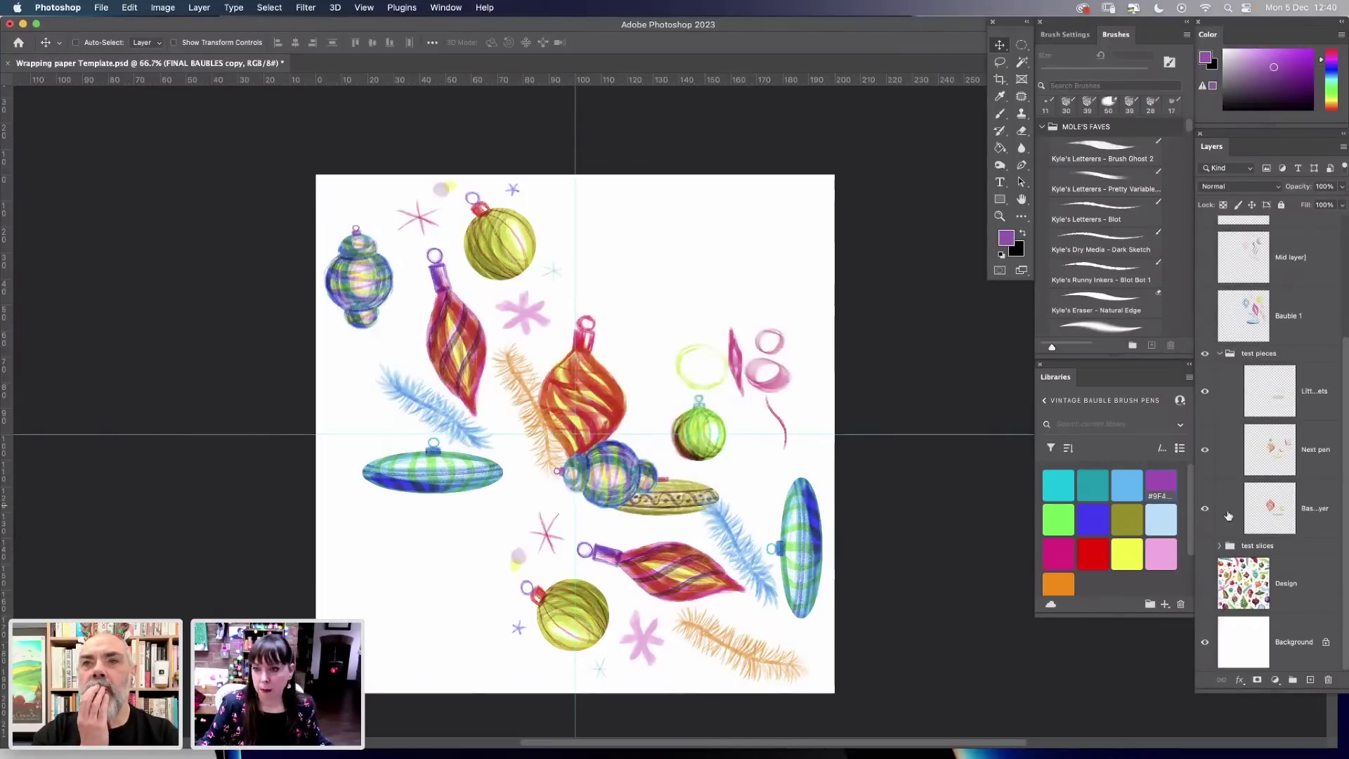
pyautogui.click(1301, 508)
pyautogui.keyDown('shift'); pyautogui.click(1301, 392); pyautogui.keyUp('shift')
pyautogui.press('super+e')
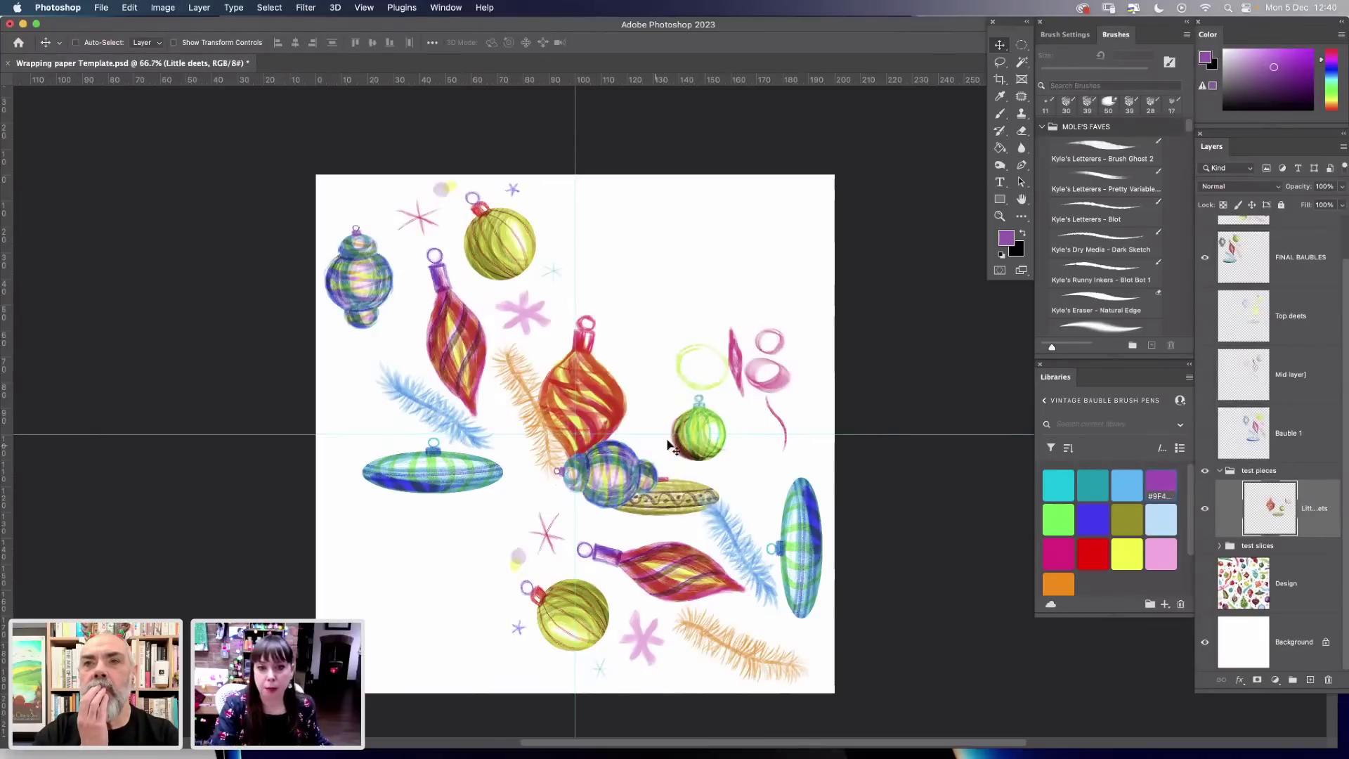
# Move the merged test pieces up into the canvas's empty upper-right area and delete the loose sketch shapes above the green bauble.
pyautogui.moveTo(595, 410); pyautogui.dragTo(625, 377)
pyautogui.click(1000, 62)
pyautogui.moveTo(675, 259)
pyautogui.mouseDown()
pyautogui.moveTo(708, 328)
pyautogui.moveTo(733, 340)
pyautogui.moveTo(871, 191)
pyautogui.moveTo(765, 193)
pyautogui.moveTo(678, 253)
pyautogui.mouseUp()
pyautogui.press('Delete')
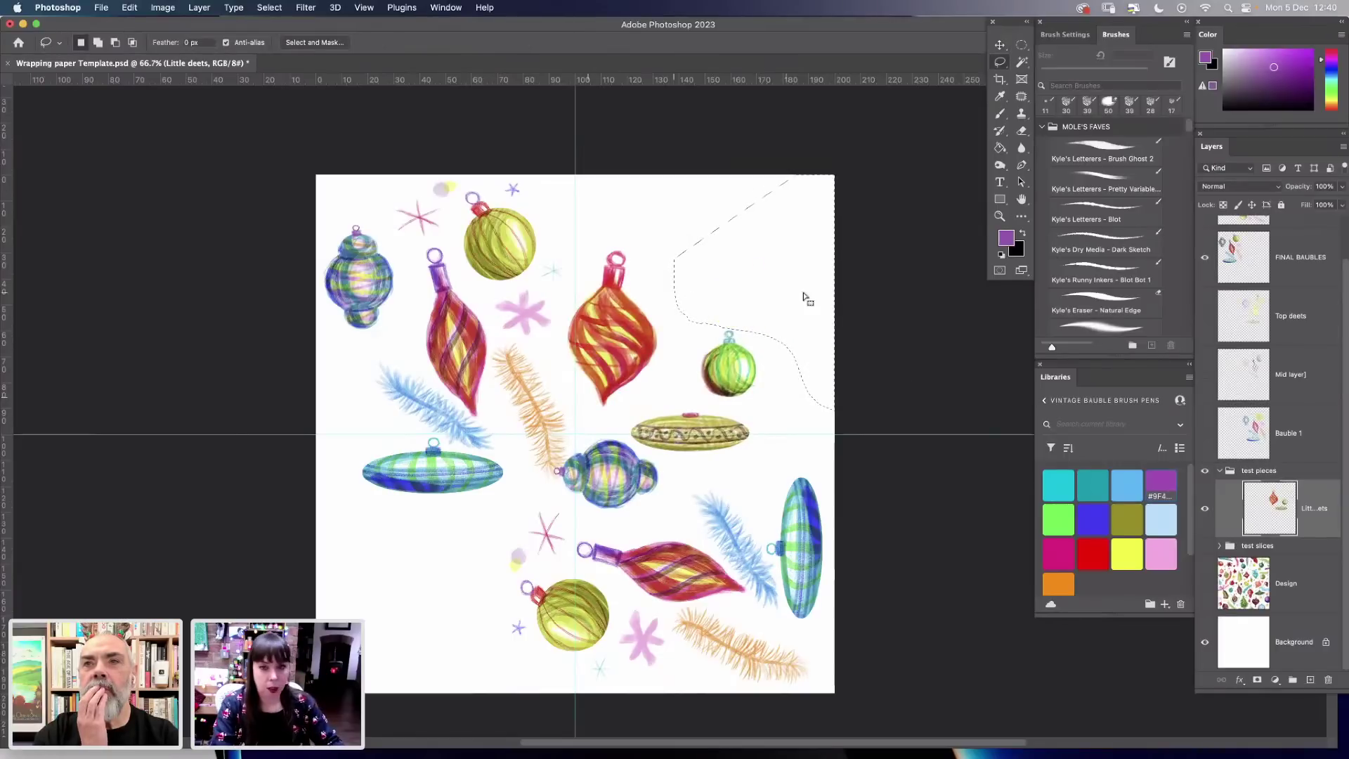
pyautogui.hotkey('ctrl', 'd')
# Lasso the small green bauble and move it up above the red and yellow teardrop bauble, then clear the selection.
pyautogui.moveTo(674, 355)
pyautogui.mouseDown()
pyautogui.moveTo(773, 411)
pyautogui.moveTo(743, 309)
pyautogui.mouseUp()
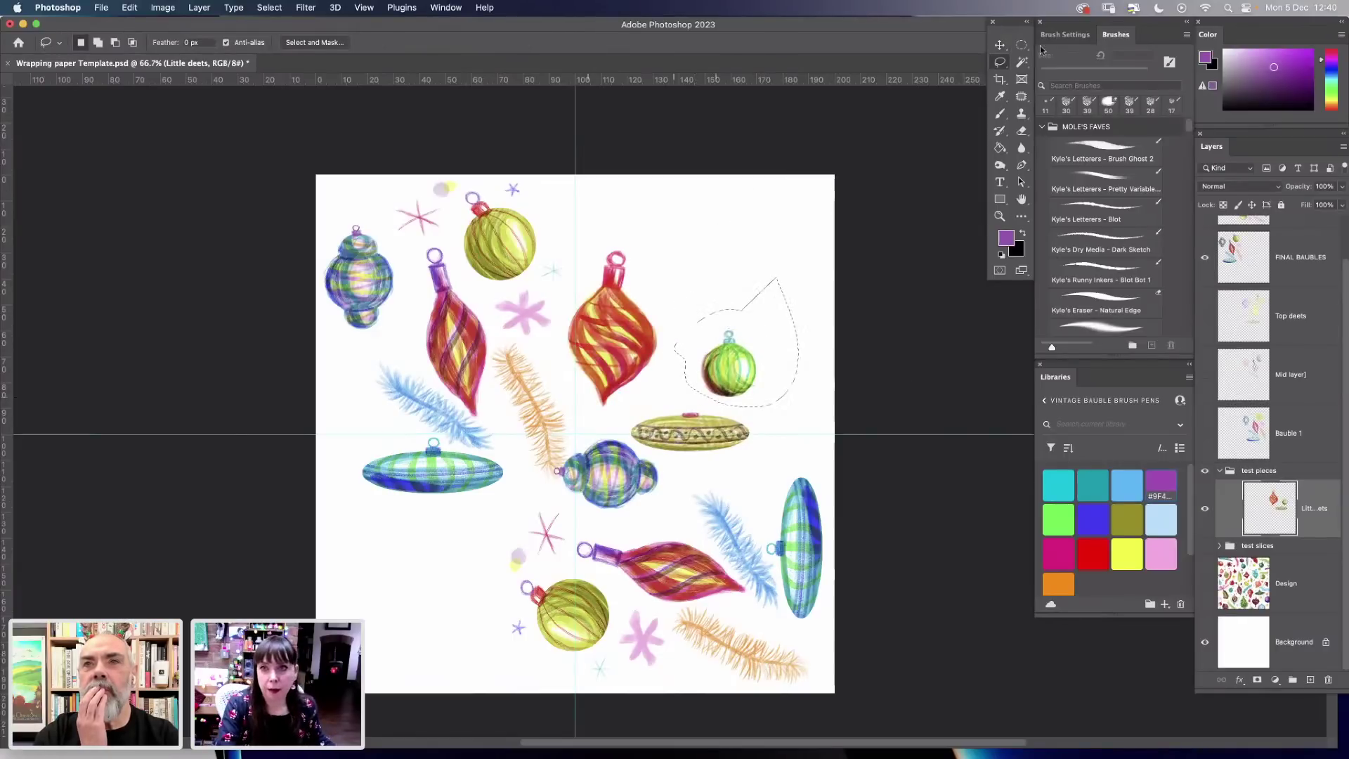
pyautogui.press('v')
pyautogui.moveTo(729, 369); pyautogui.dragTo(665, 227)
pyautogui.hotkey('ctrl', 'd')
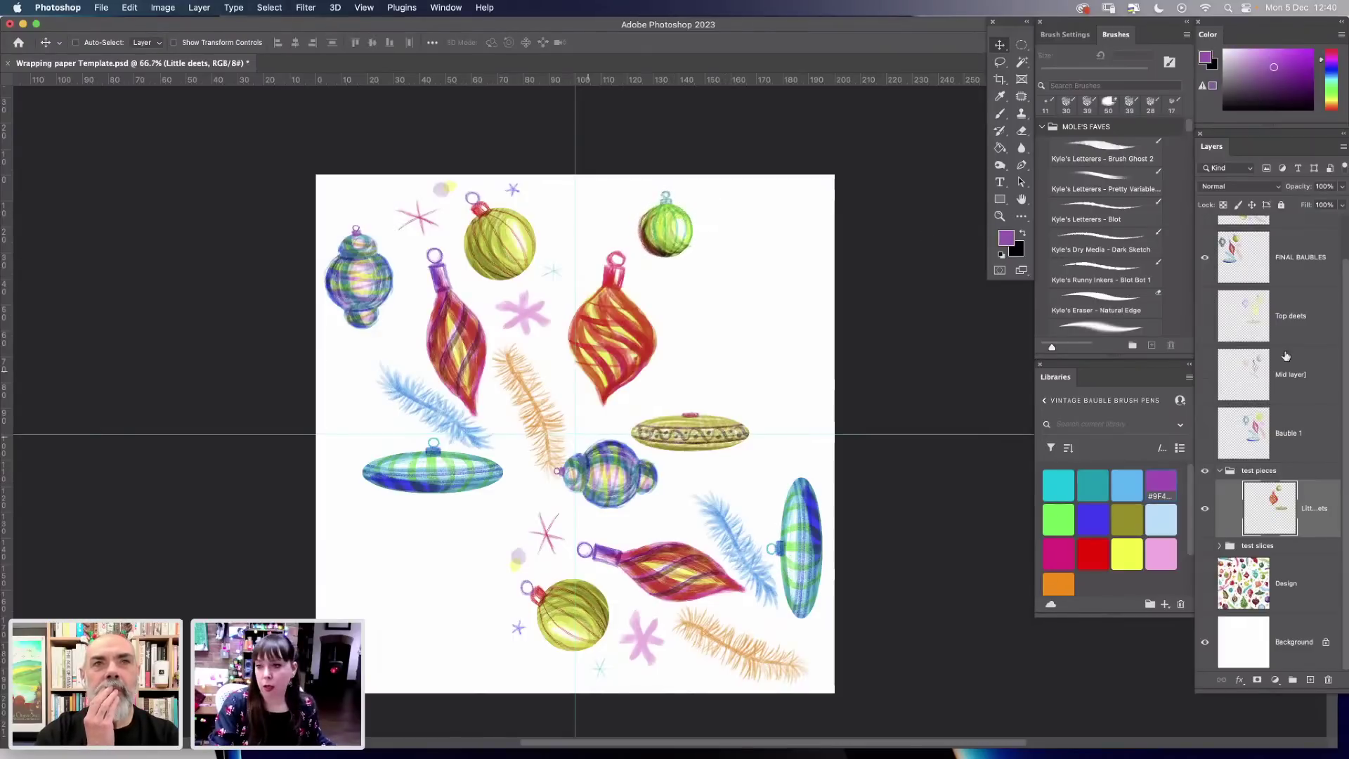
pyautogui.hotkey('ctrl', 'j')
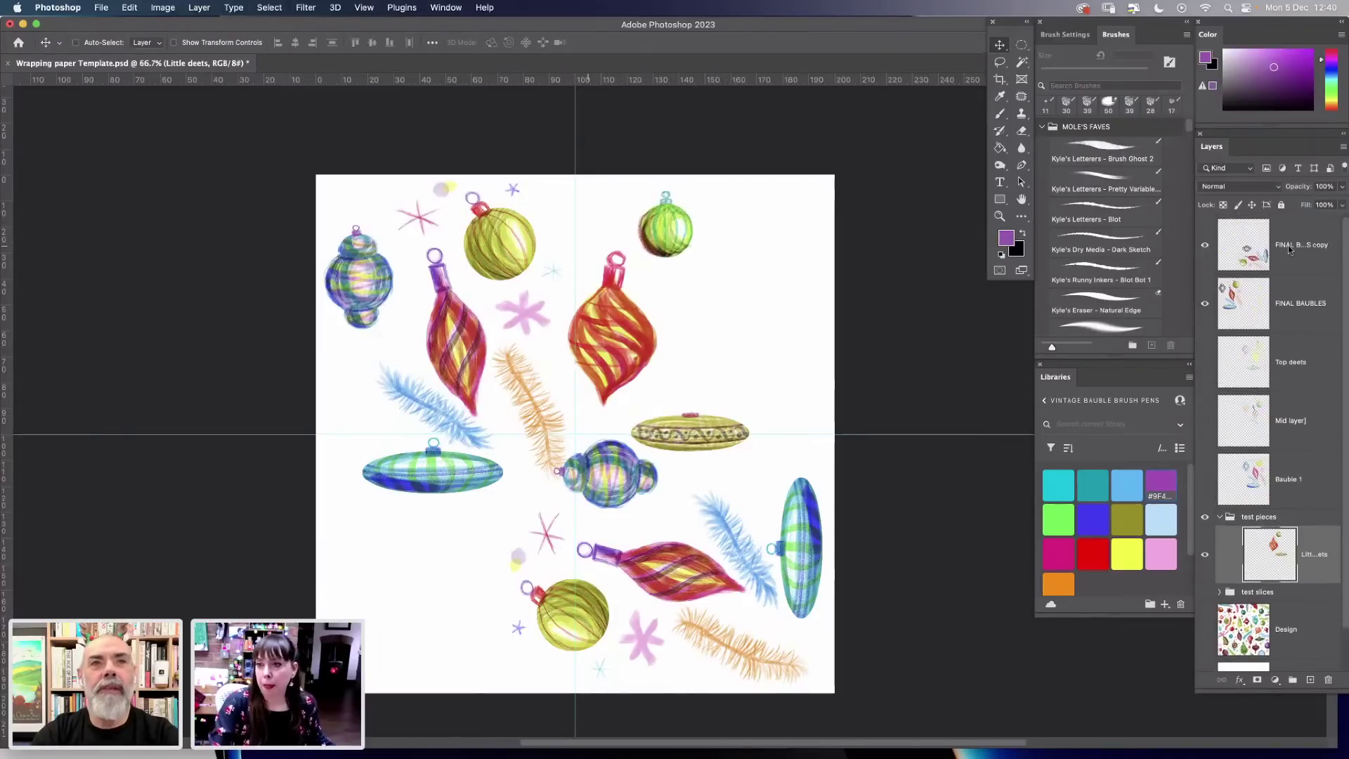
# Duplicate the Little deets layer and place the copy above the test pieces group in the layer order.
pyautogui.click(1289, 422)
pyautogui.doubleClick(1314, 554)
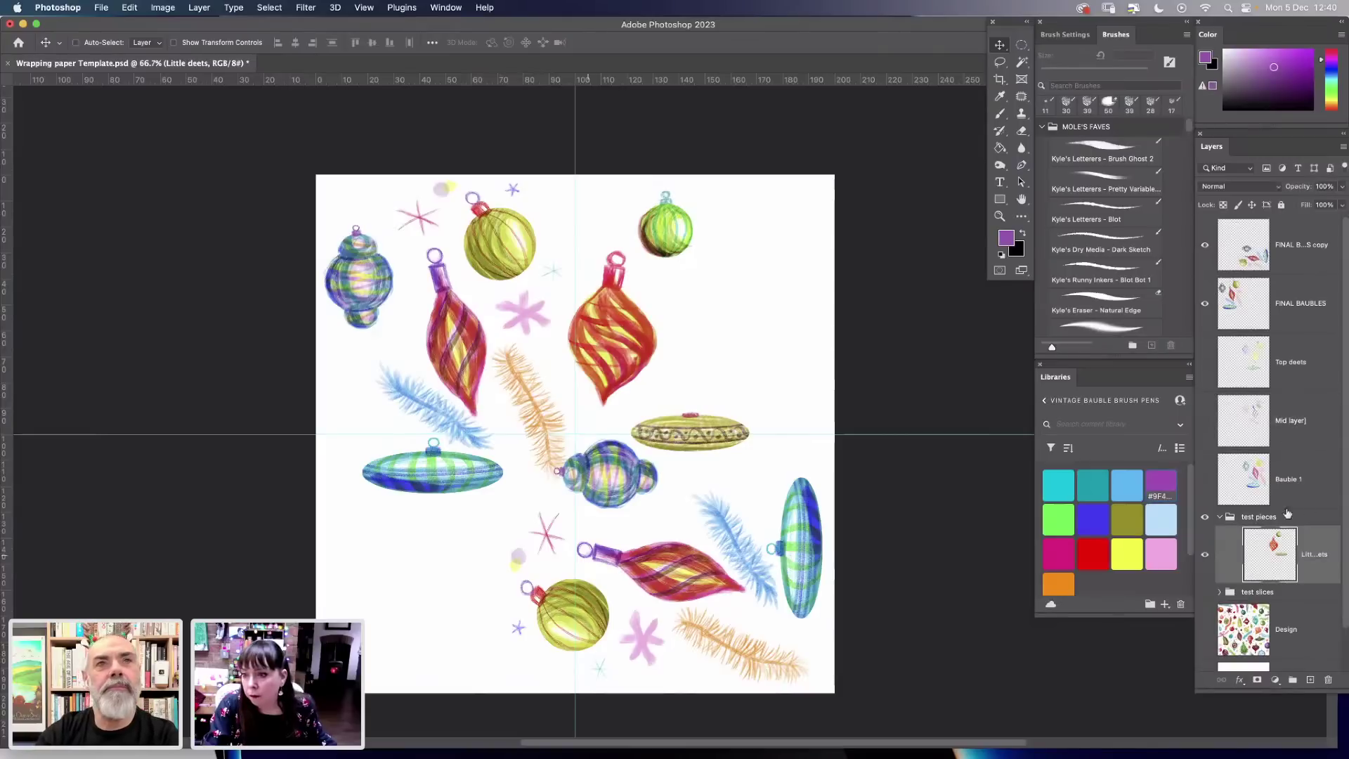
pyautogui.moveTo(1297, 395); pyautogui.dragTo(1200, 492)
pyautogui.moveTo(1316, 437); pyautogui.dragTo(1306, 391)
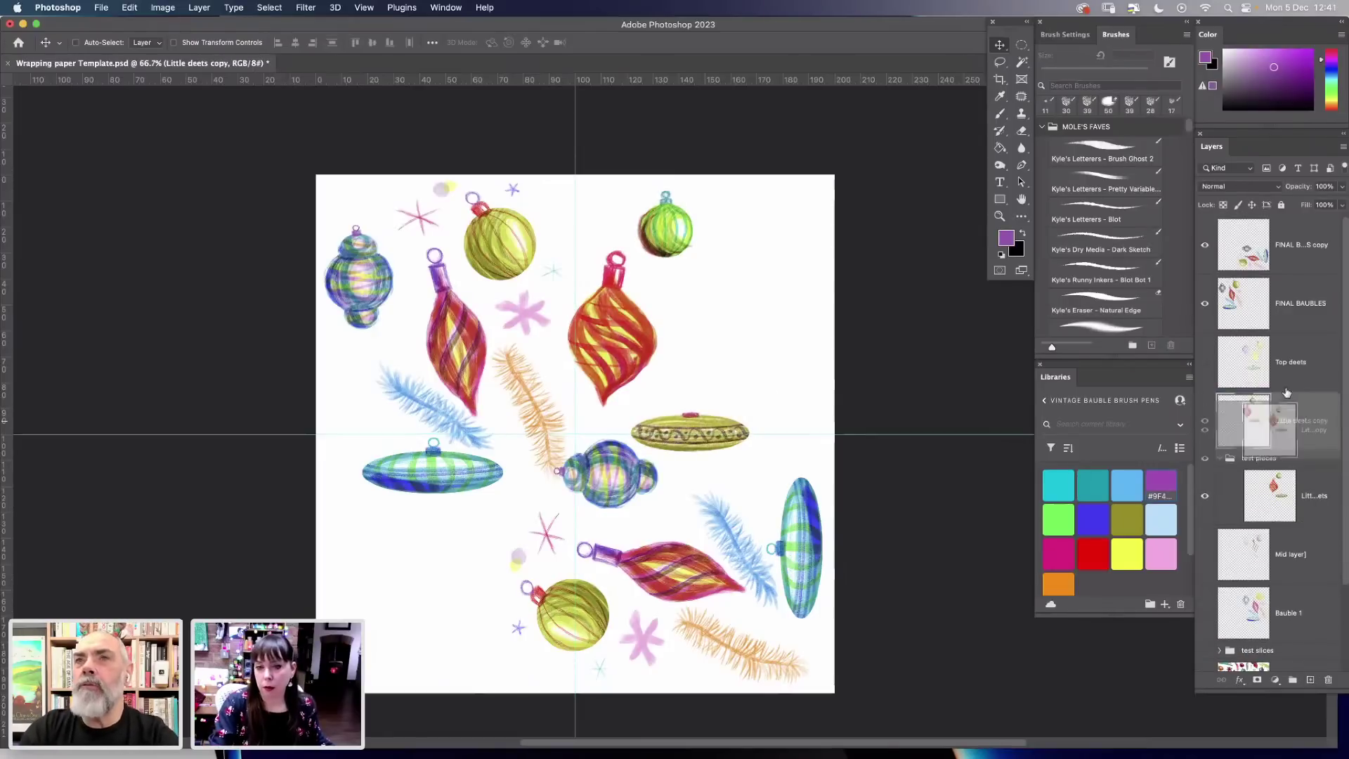
# Flip the Little deets copy horizontally and move it down into the canvas's lower-left area.
pyautogui.click(129, 7)
pyautogui.moveTo(211, 296)
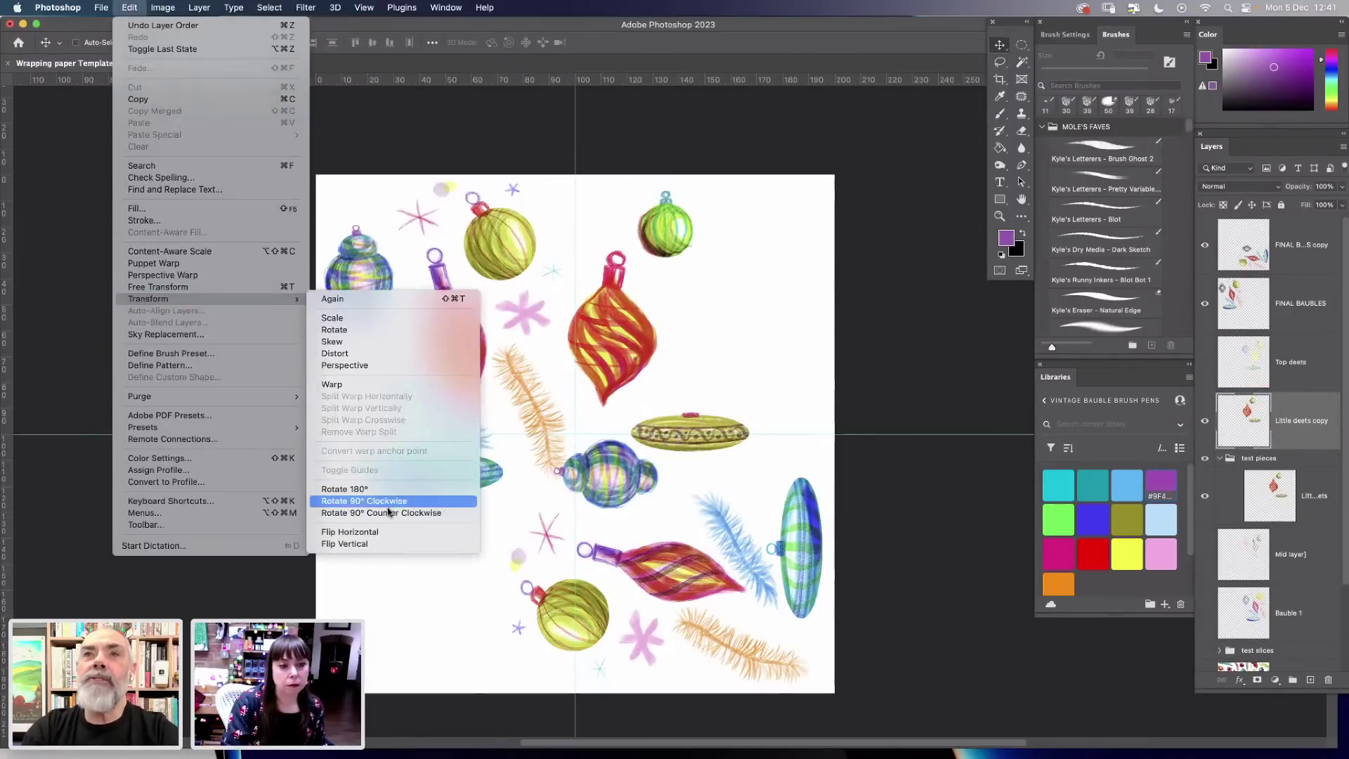
pyautogui.click(366, 532)
pyautogui.moveTo(701, 367); pyautogui.dragTo(494, 527)
# Scale the Little deets copy down to 75.67% and move it below the horizontal blue bauble.
pyautogui.click(130, 7)
pyautogui.moveTo(211, 299)
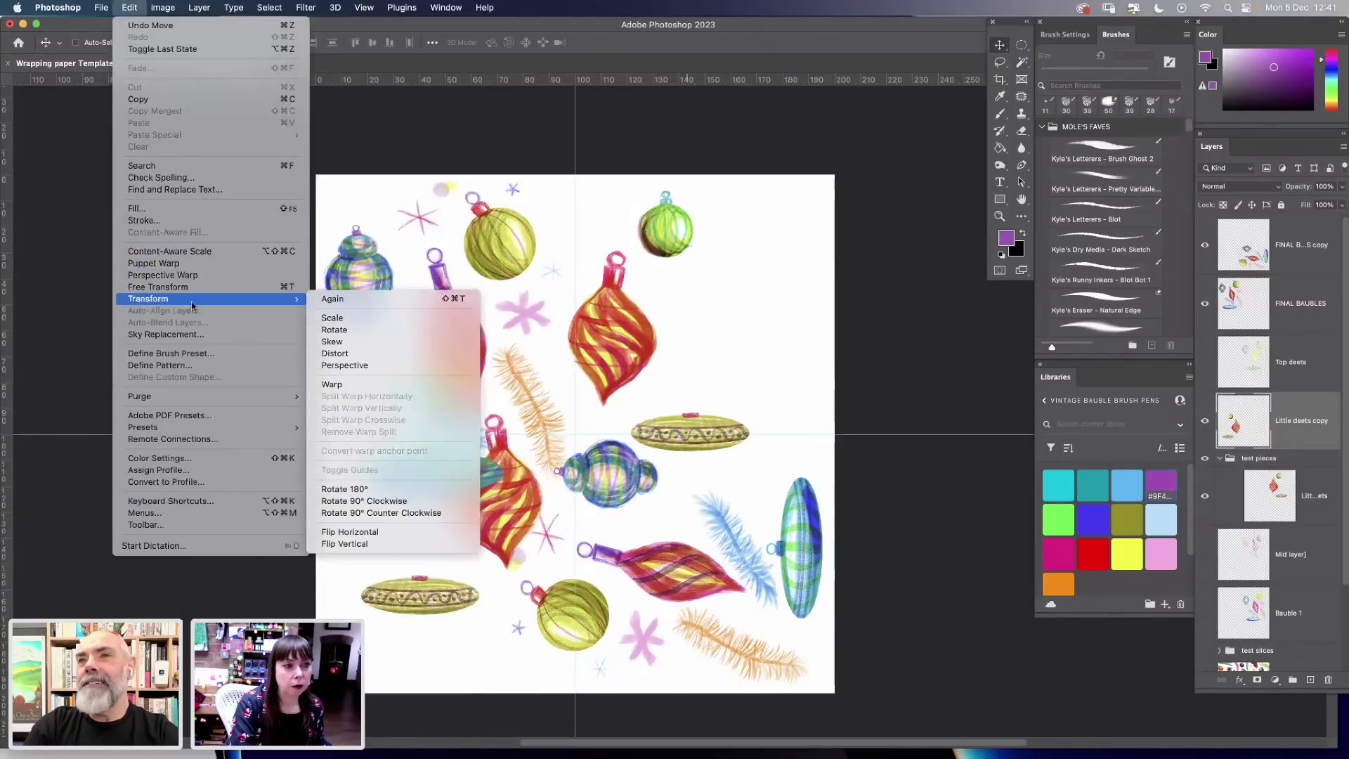
pyautogui.click(348, 314)
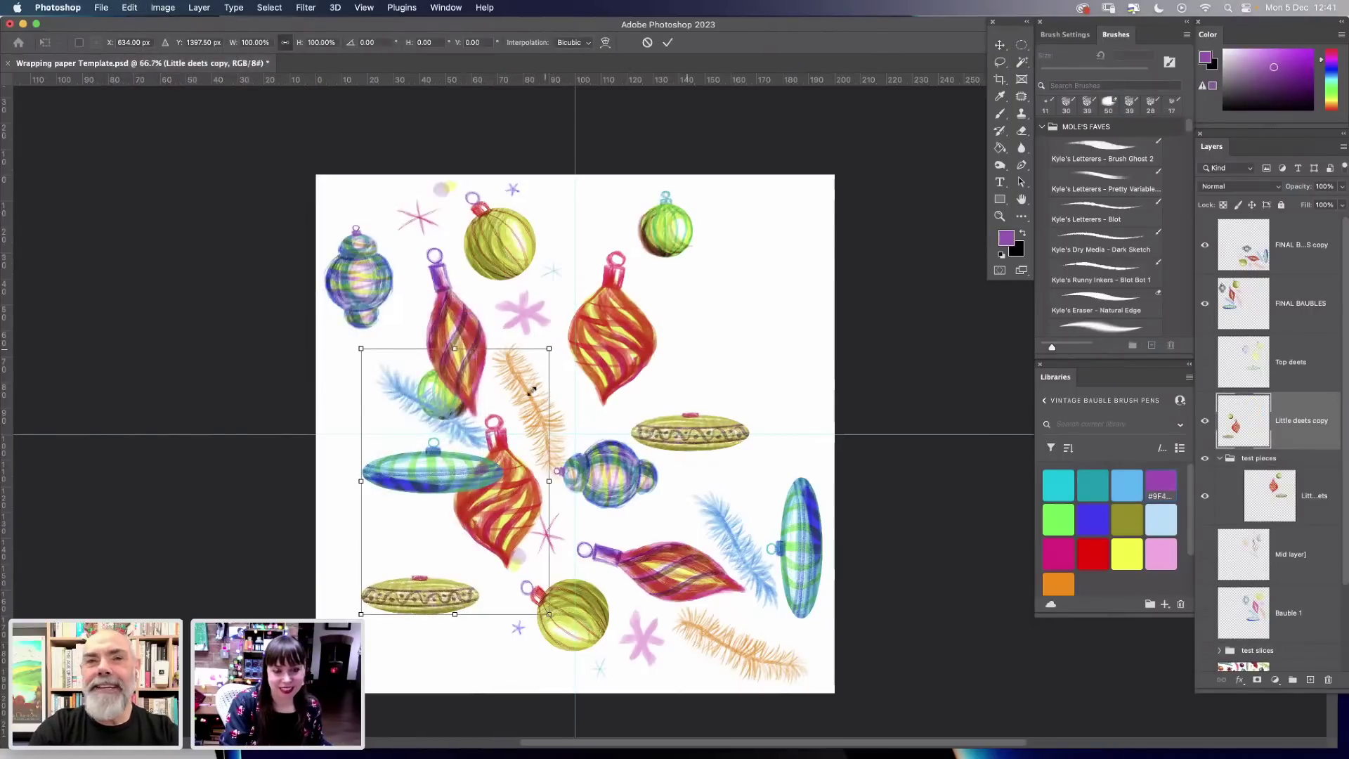
pyautogui.moveTo(532, 391); pyautogui.dragTo(513, 395)
pyautogui.moveTo(447, 546); pyautogui.dragTo(454, 619)
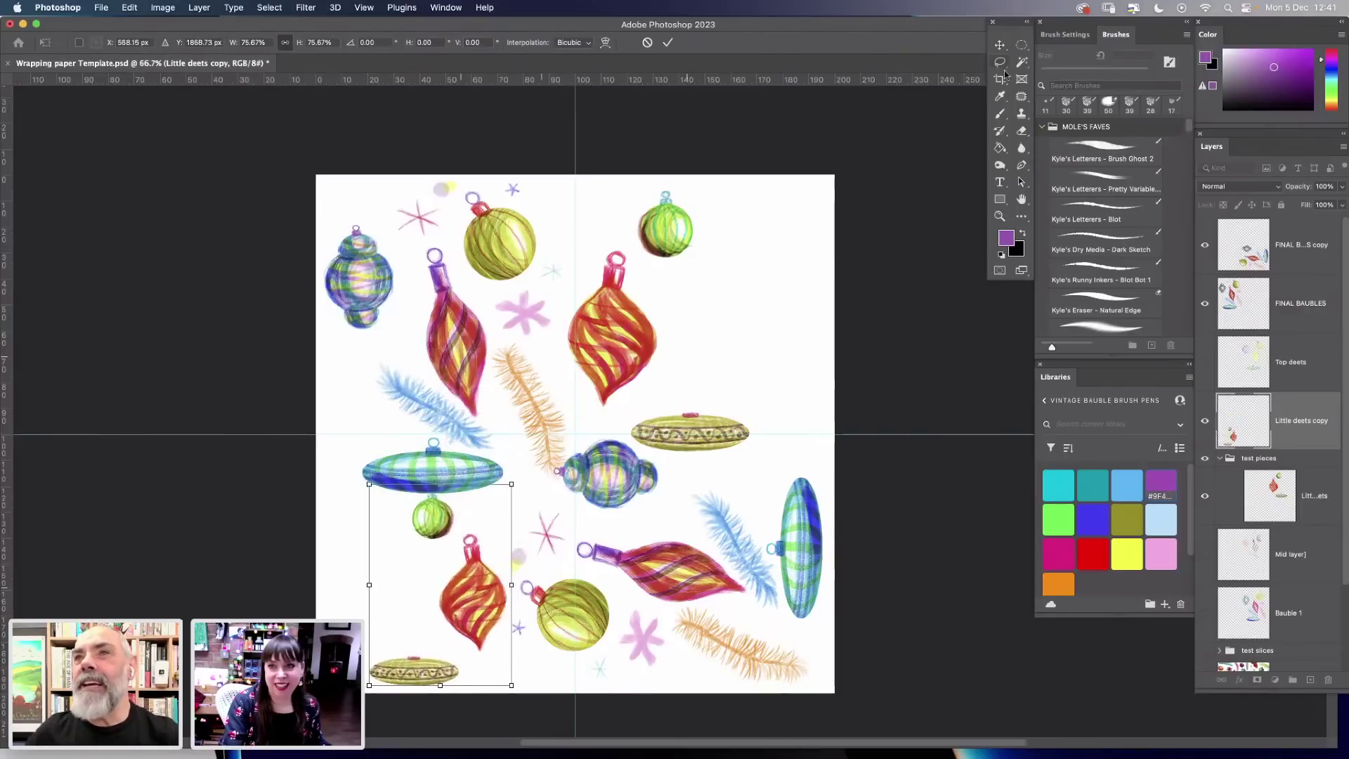
# Lasso the scaled small green bauble and shift it slightly down and left, away from the blue bauble above.
pyautogui.click(1000, 63)
pyautogui.moveTo(450, 555)
pyautogui.mouseDown()
pyautogui.moveTo(420, 538)
pyautogui.moveTo(411, 577)
pyautogui.mouseUp()
pyautogui.press('v')
pyautogui.moveTo(431, 520); pyautogui.dragTo(407, 539)
# Lasso the sideways blue lantern bauble on the FINAL BAUBLES copy layer and move it right of the large red teardrop bauble.
pyautogui.press('l')
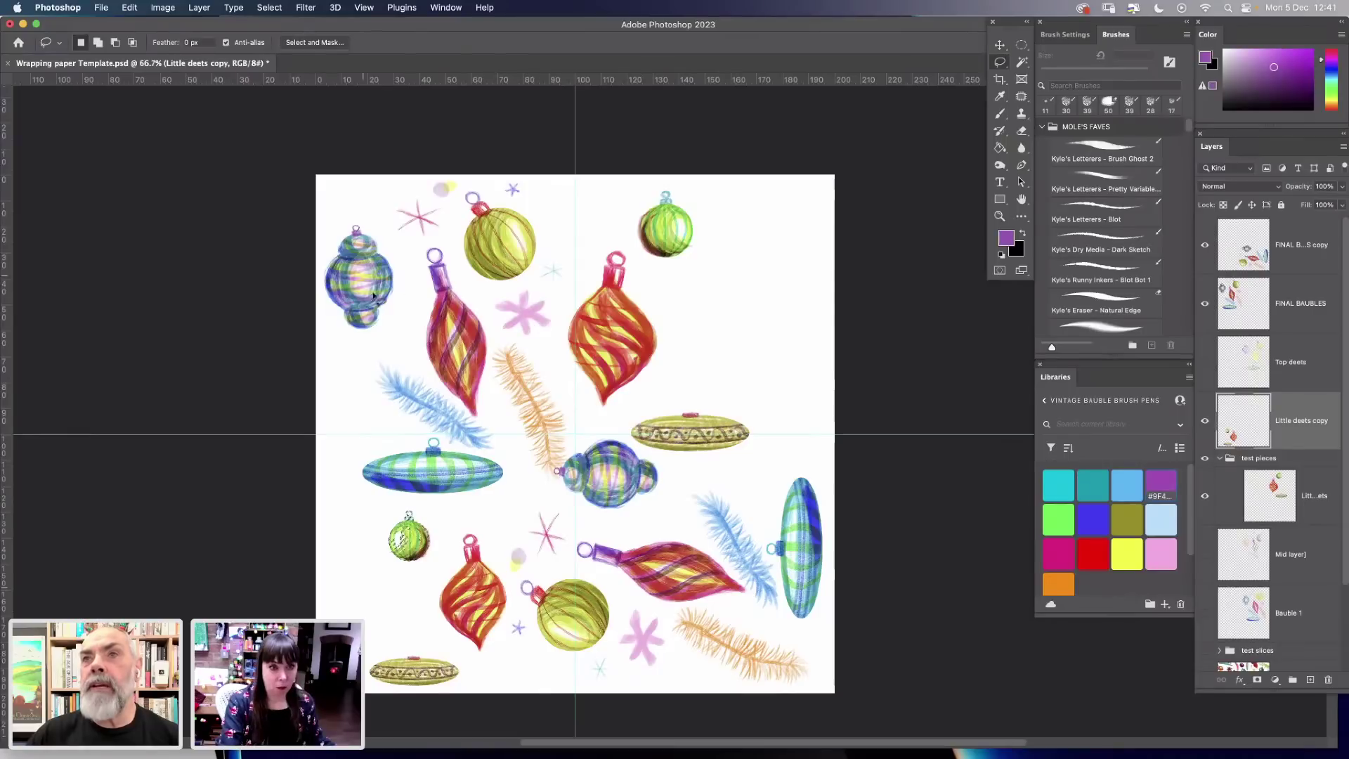
pyautogui.moveTo(411, 329)
pyautogui.mouseDown()
pyautogui.moveTo(385, 235)
pyautogui.moveTo(370, 357)
pyautogui.mouseUp()
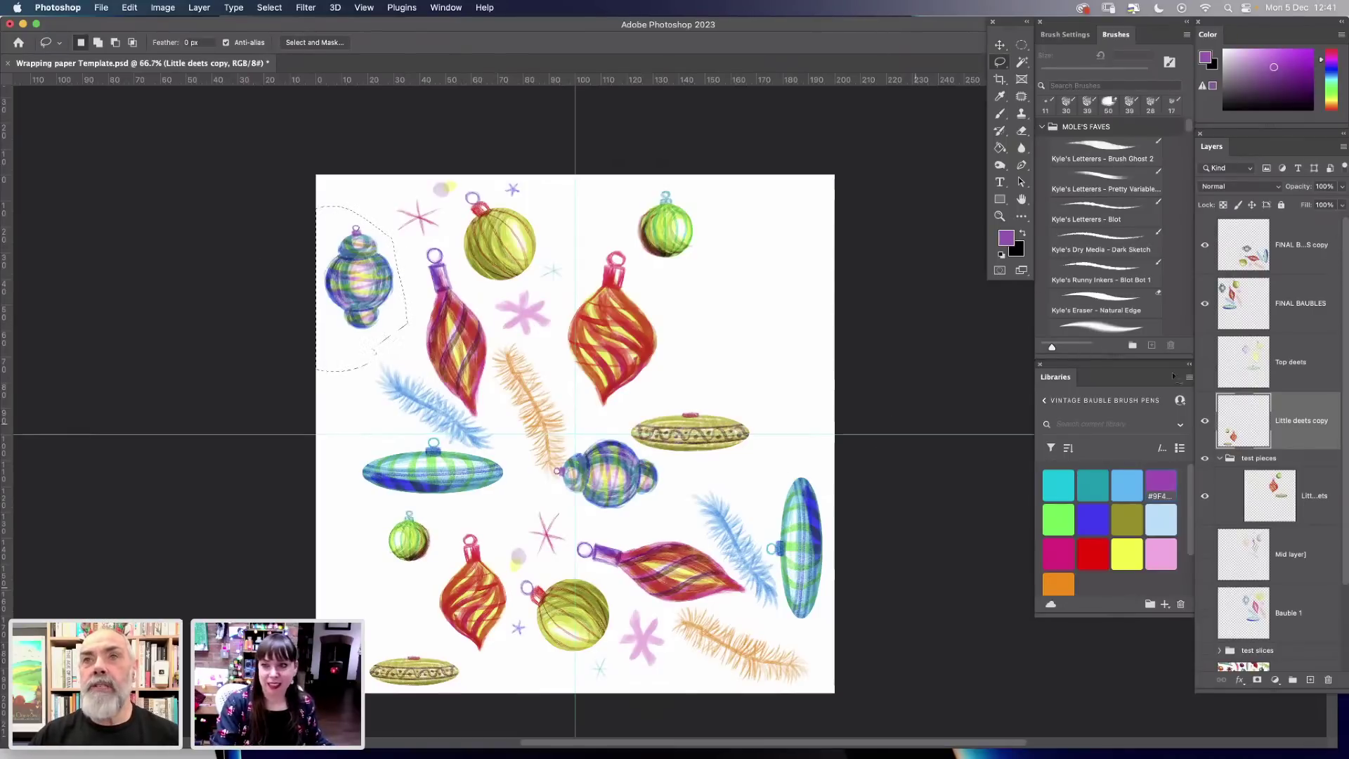
pyautogui.keyDown('super'); pyautogui.click(655, 470); pyautogui.keyUp('super')
pyautogui.moveTo(674, 465)
pyautogui.mouseDown()
pyautogui.moveTo(615, 435)
pyautogui.moveTo(567, 442)
pyautogui.moveTo(543, 478)
pyautogui.moveTo(626, 521)
pyautogui.moveTo(682, 483)
pyautogui.mouseUp()
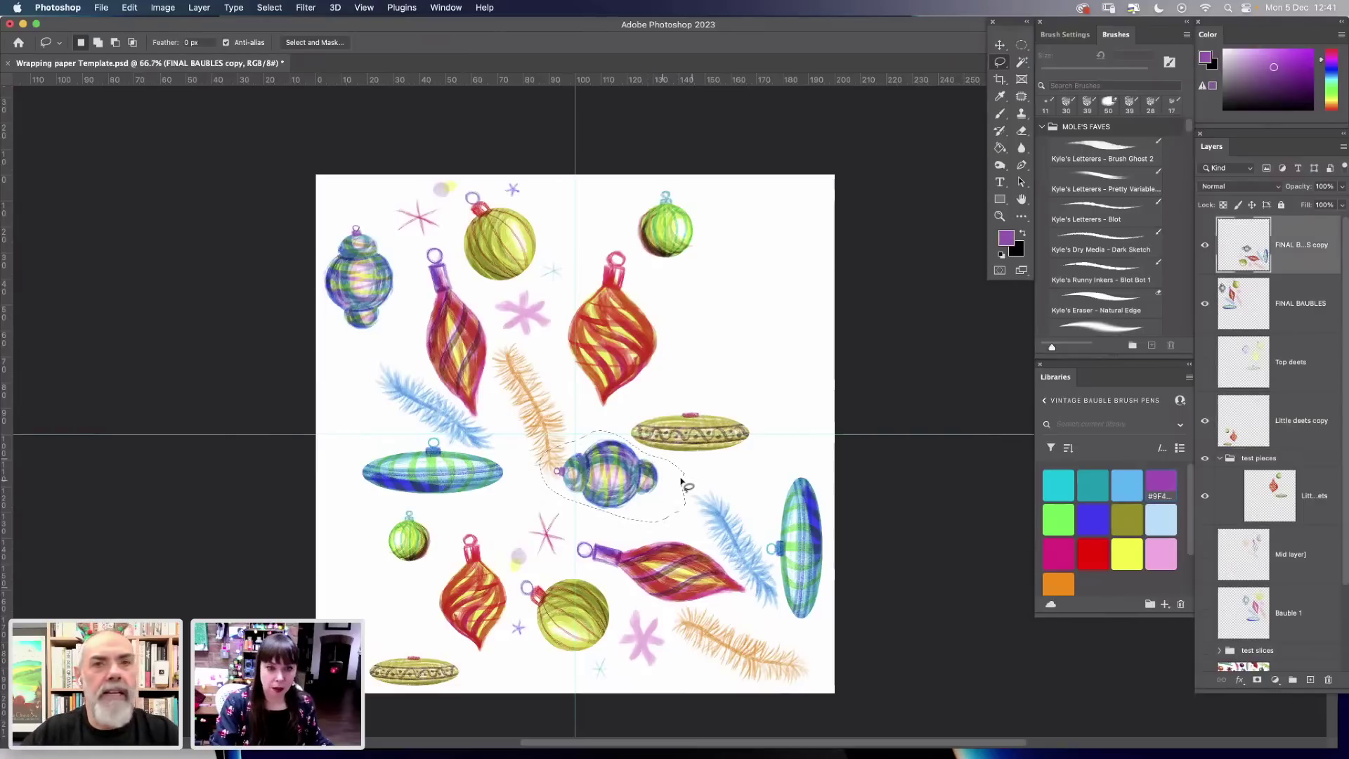
pyautogui.click(999, 46)
pyautogui.moveTo(612, 488)
pyautogui.mouseDown()
pyautogui.moveTo(742, 340)
pyautogui.moveTo(738, 312)
pyautogui.mouseUp()
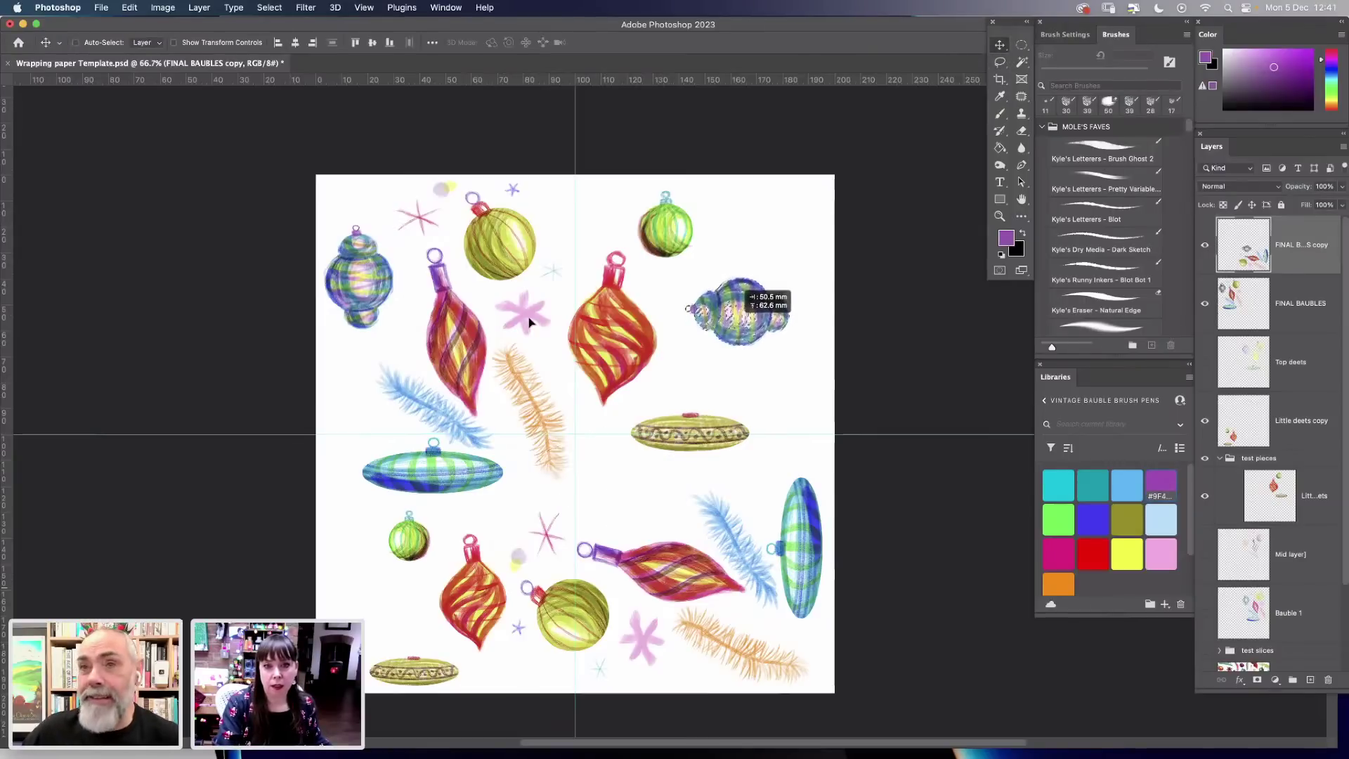
# Rotate the moved blue lantern bauble clockwise until it hangs nearly upright with a slight tilt.
pyautogui.click(129, 7)
pyautogui.moveTo(211, 299)
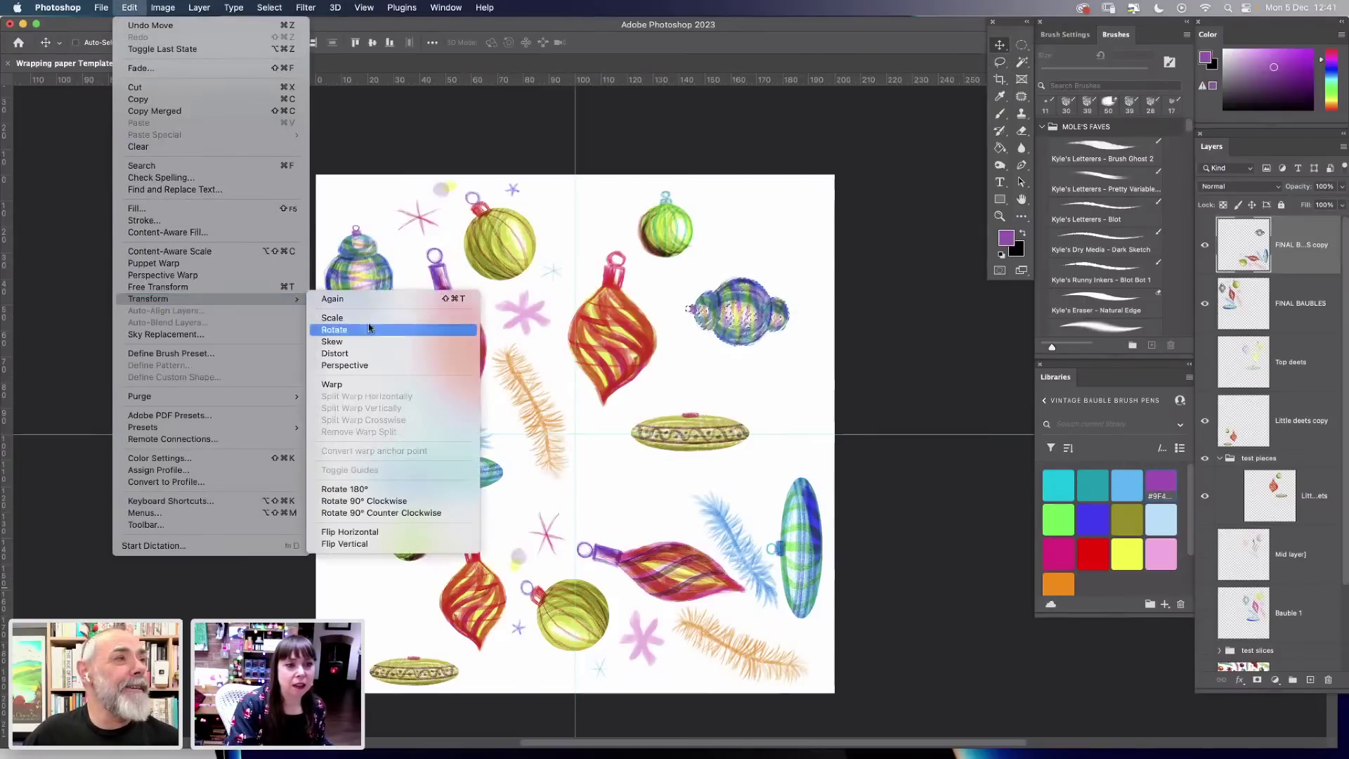
pyautogui.click(370, 328)
pyautogui.moveTo(799, 243); pyautogui.dragTo(846, 229)
pyautogui.click(1000, 63)
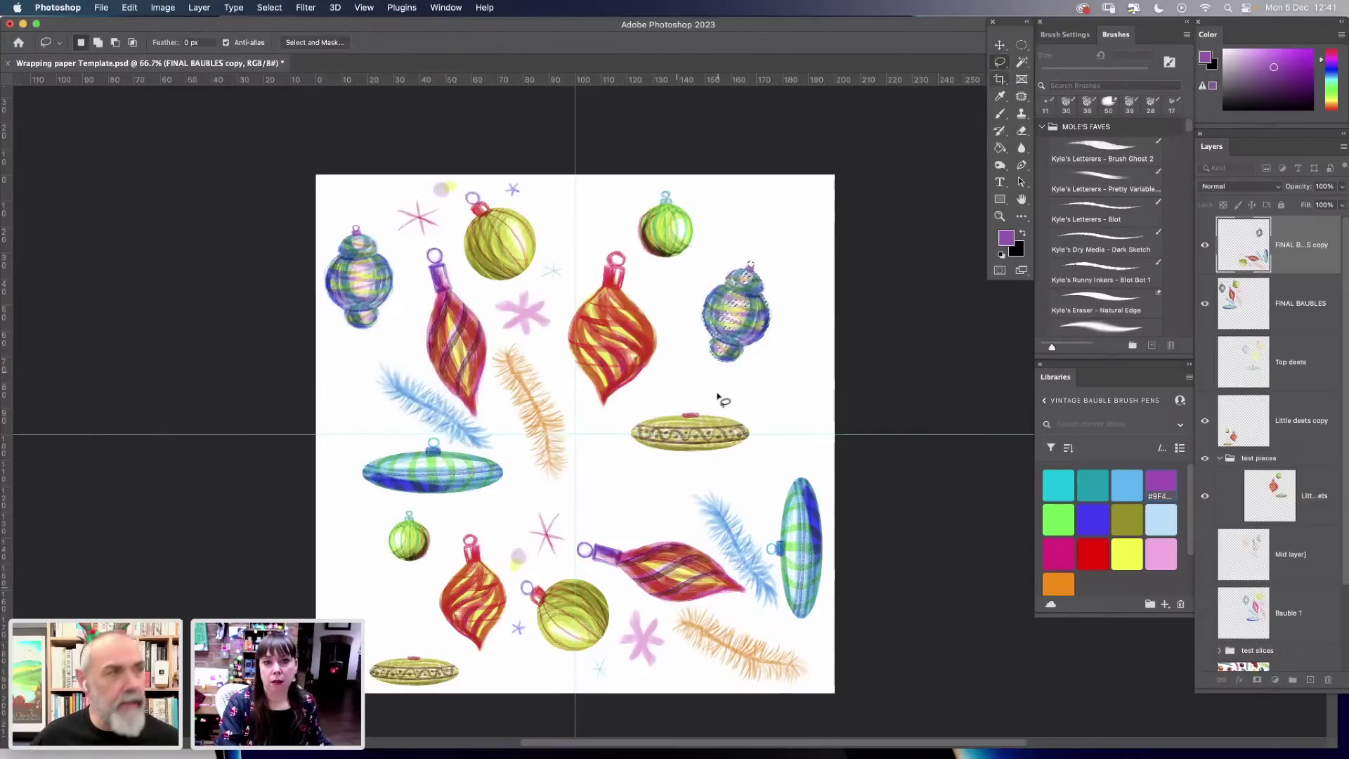
# Merge the FINAL BAUBLES copy, FINAL BAUBLES and Top deets layers into one layer.
pyautogui.keyDown('shift'); pyautogui.click(1278, 380); pyautogui.keyUp('shift')
pyautogui.press('super+e')
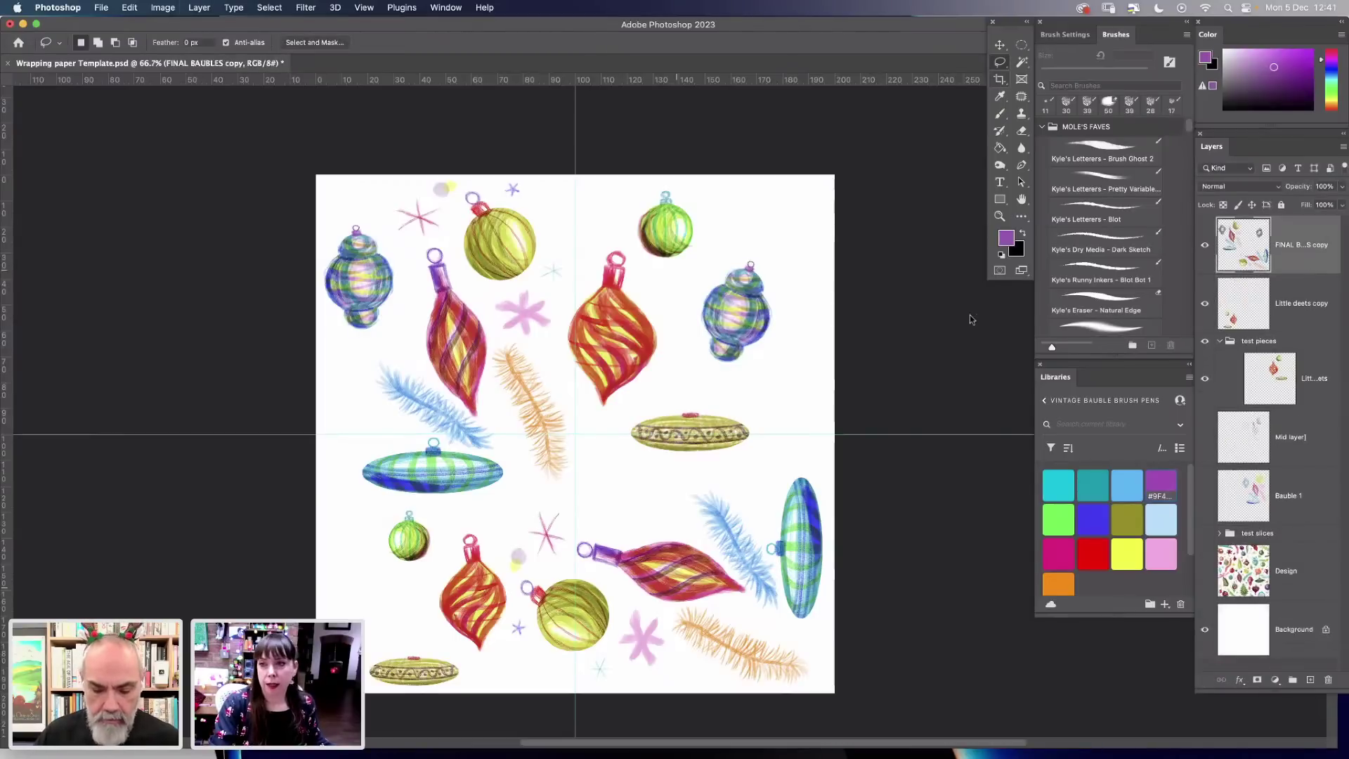
# Lasso the upper pink star, copy it to a new layer and move the copy into the canvas's upper-right corner.
pyautogui.moveTo(552, 290)
pyautogui.mouseDown()
pyautogui.moveTo(493, 292)
pyautogui.moveTo(492, 310)
pyautogui.moveTo(511, 335)
pyautogui.moveTo(552, 343)
pyautogui.moveTo(559, 290)
pyautogui.mouseUp()
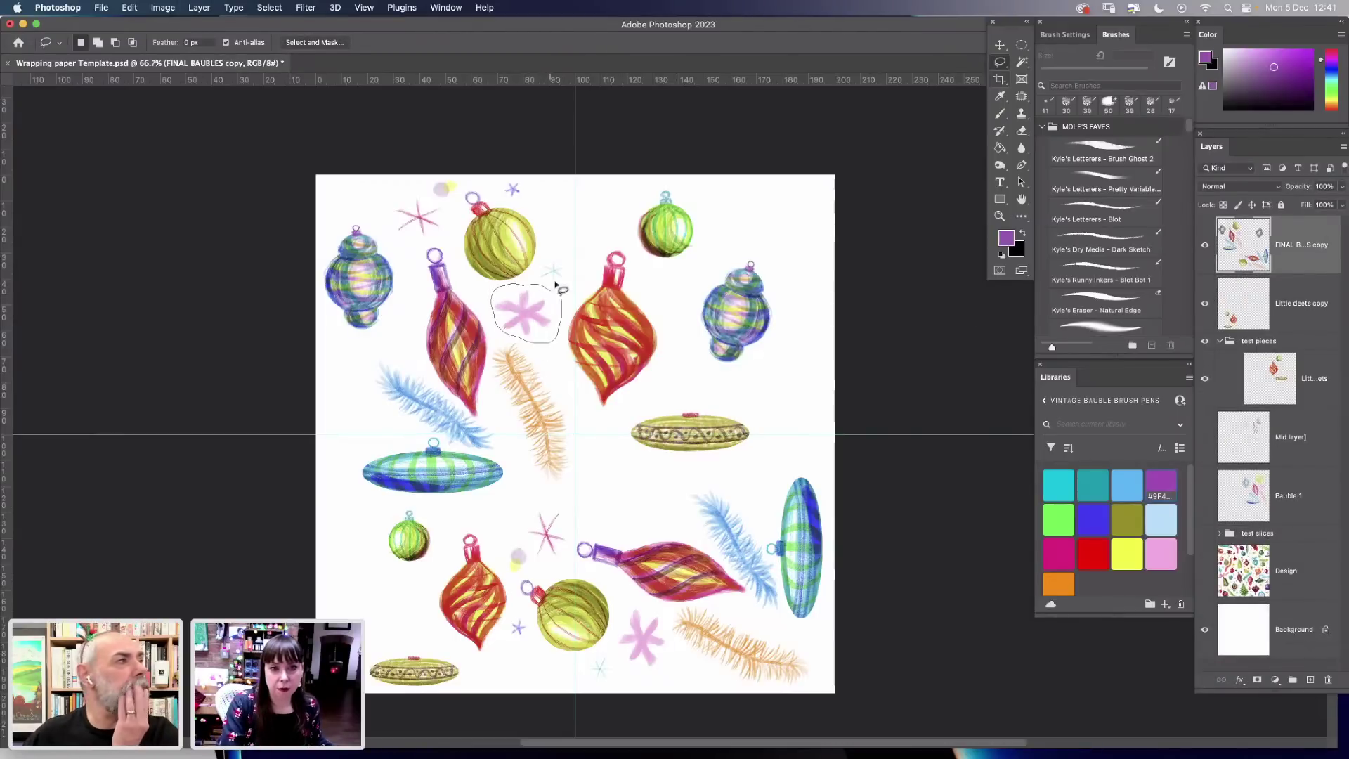
pyautogui.click(1001, 45)
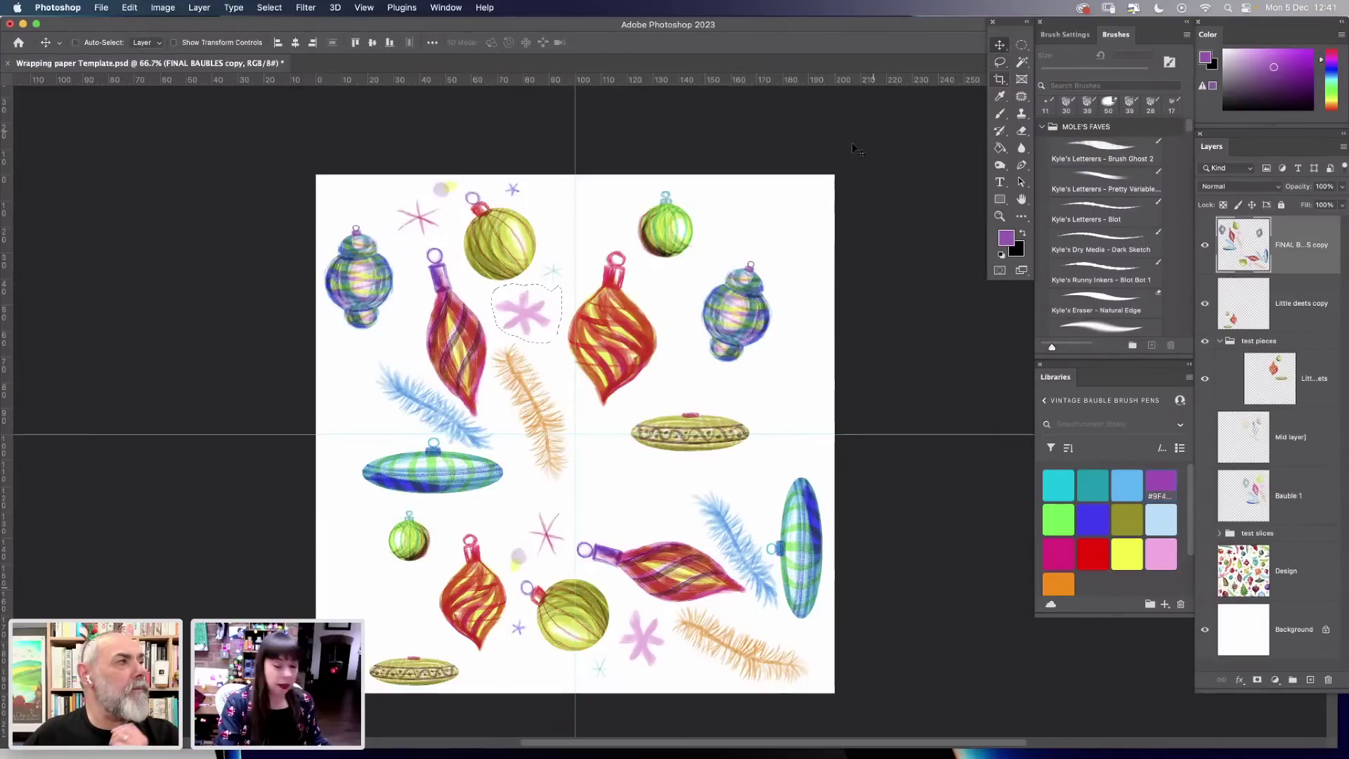
pyautogui.press('super+j')
pyautogui.moveTo(759, 221); pyautogui.dragTo(761, 219)
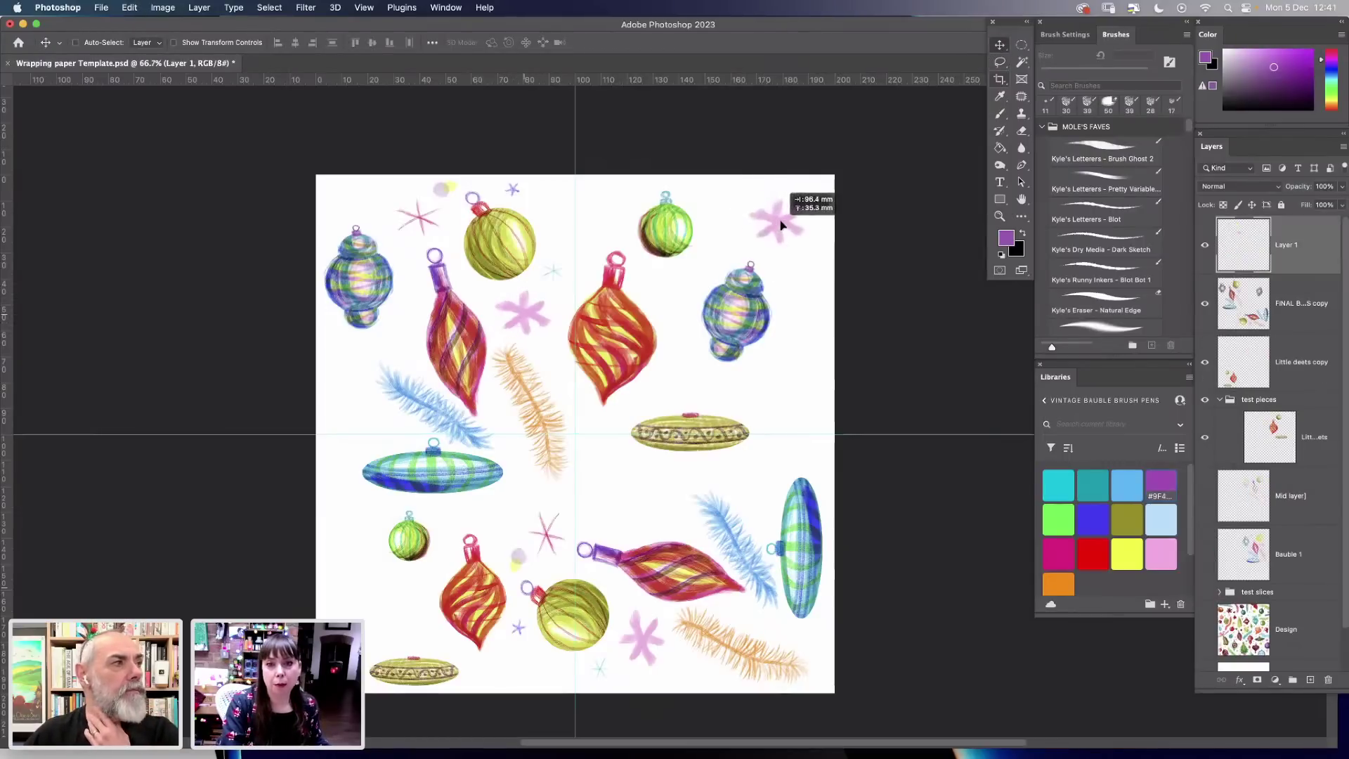
# Lasso the thin red star near the canvas's top and merge the Little deets copy layer with FINAL BAUBLES copy.
pyautogui.press('l')
pyautogui.moveTo(443, 211)
pyautogui.mouseDown()
pyautogui.moveTo(429, 239)
pyautogui.moveTo(386, 201)
pyautogui.moveTo(444, 214)
pyautogui.mouseUp()
pyautogui.click(1299, 316)
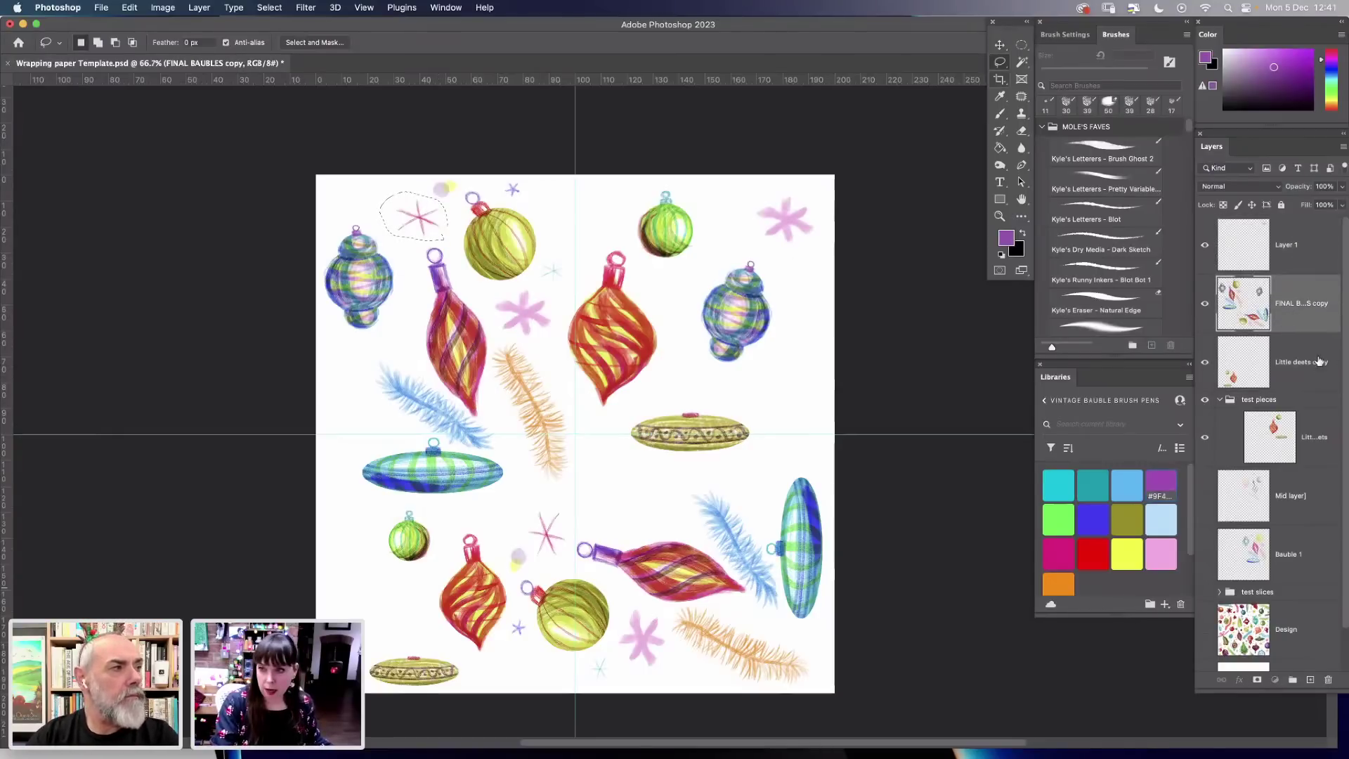
pyautogui.keyDown('shift'); pyautogui.click(1296, 366); pyautogui.keyUp('shift')
pyautogui.press('super+e')
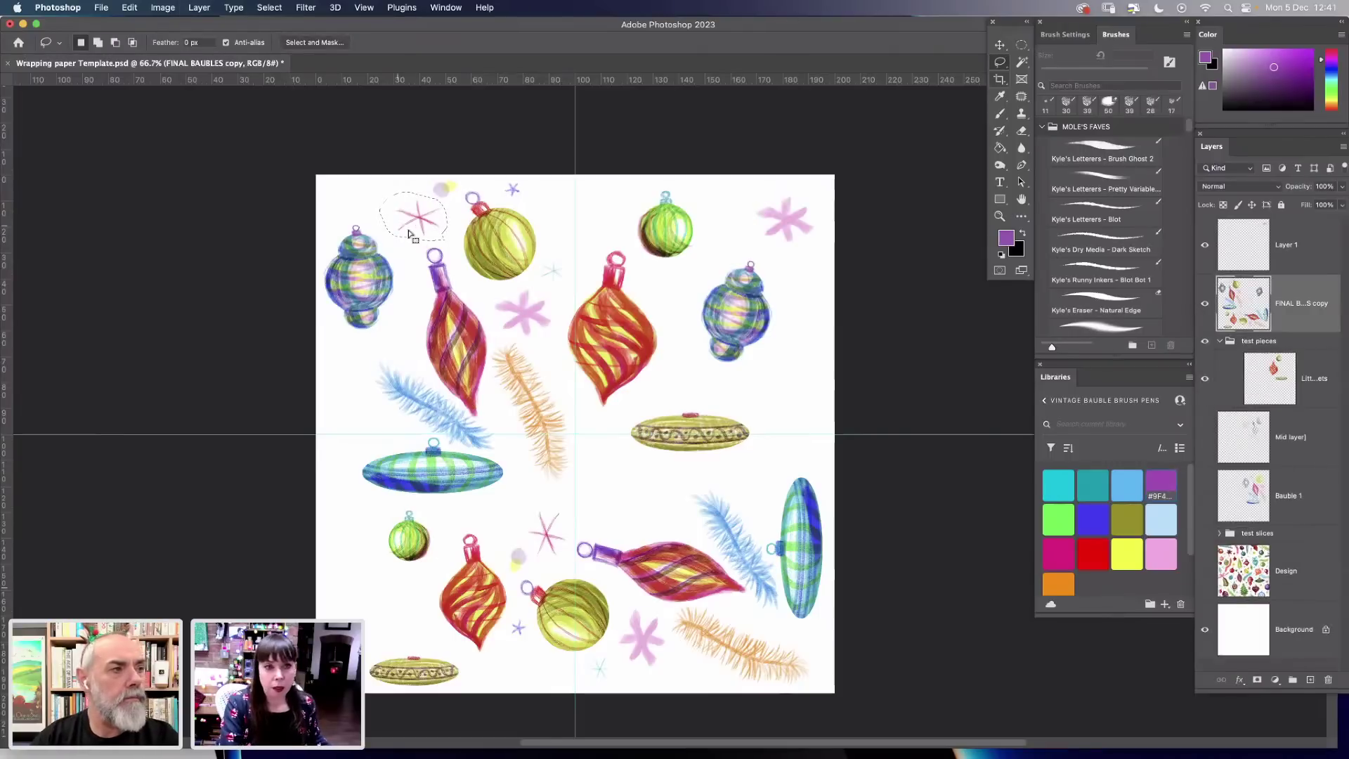
# Copy the selected red star to a new layer and place it in the gap above the lower blue fir sprig.
pyautogui.press('super+c')
pyautogui.press('super+v')
pyautogui.press('v')
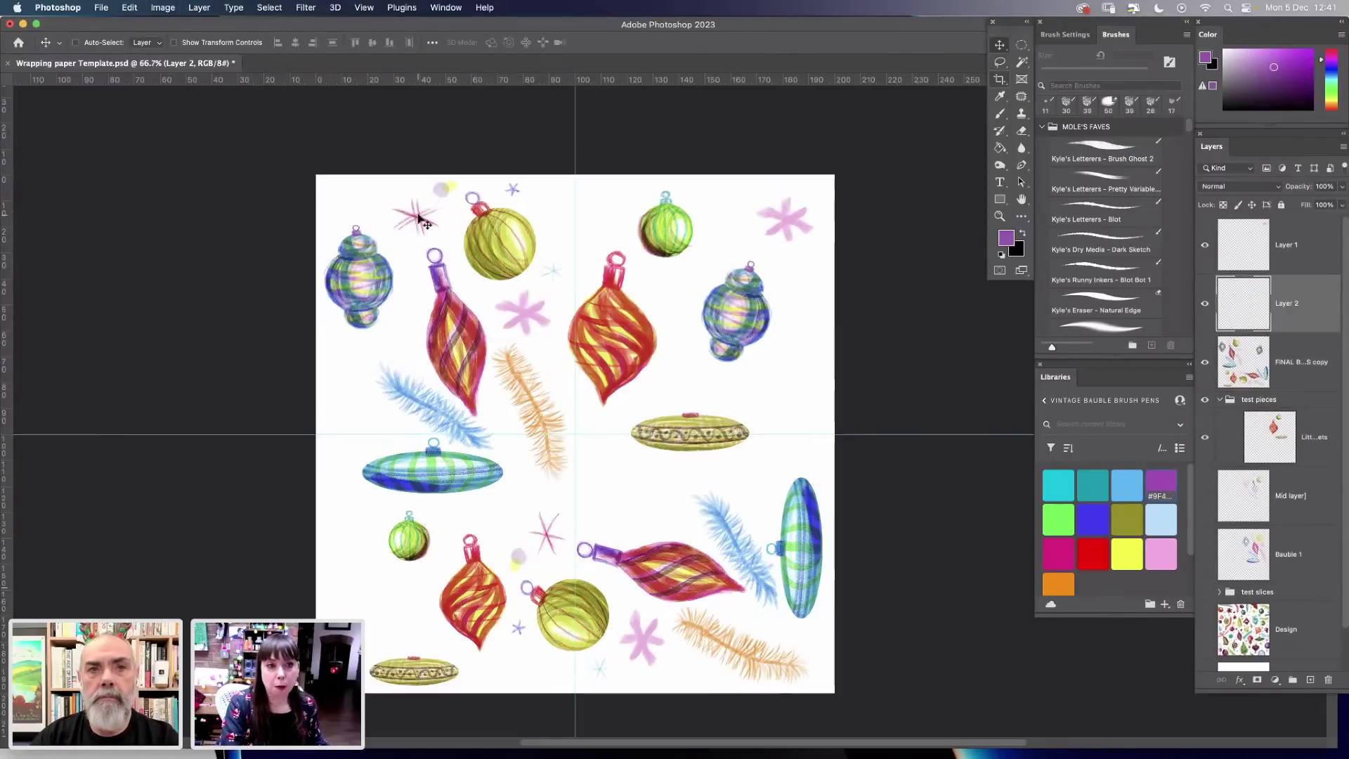
pyautogui.moveTo(426, 222); pyautogui.dragTo(796, 477)
# Lasso the small purple star at the canvas's top, copy it to a new layer and place it below the upright blue bauble.
pyautogui.press('c')
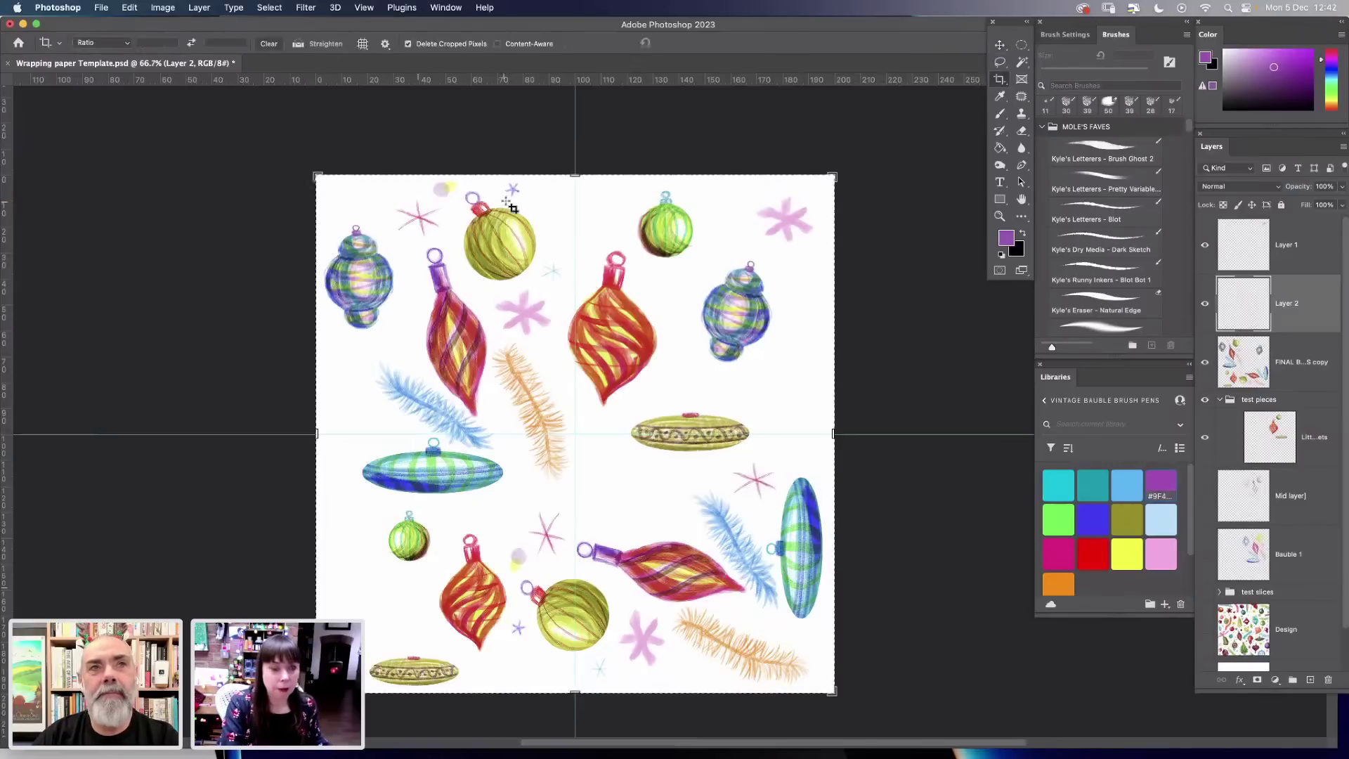
pyautogui.click(1000, 62)
pyautogui.moveTo(500, 201)
pyautogui.mouseDown()
pyautogui.moveTo(527, 179)
pyautogui.moveTo(533, 201)
pyautogui.mouseUp()
pyautogui.click(1286, 364)
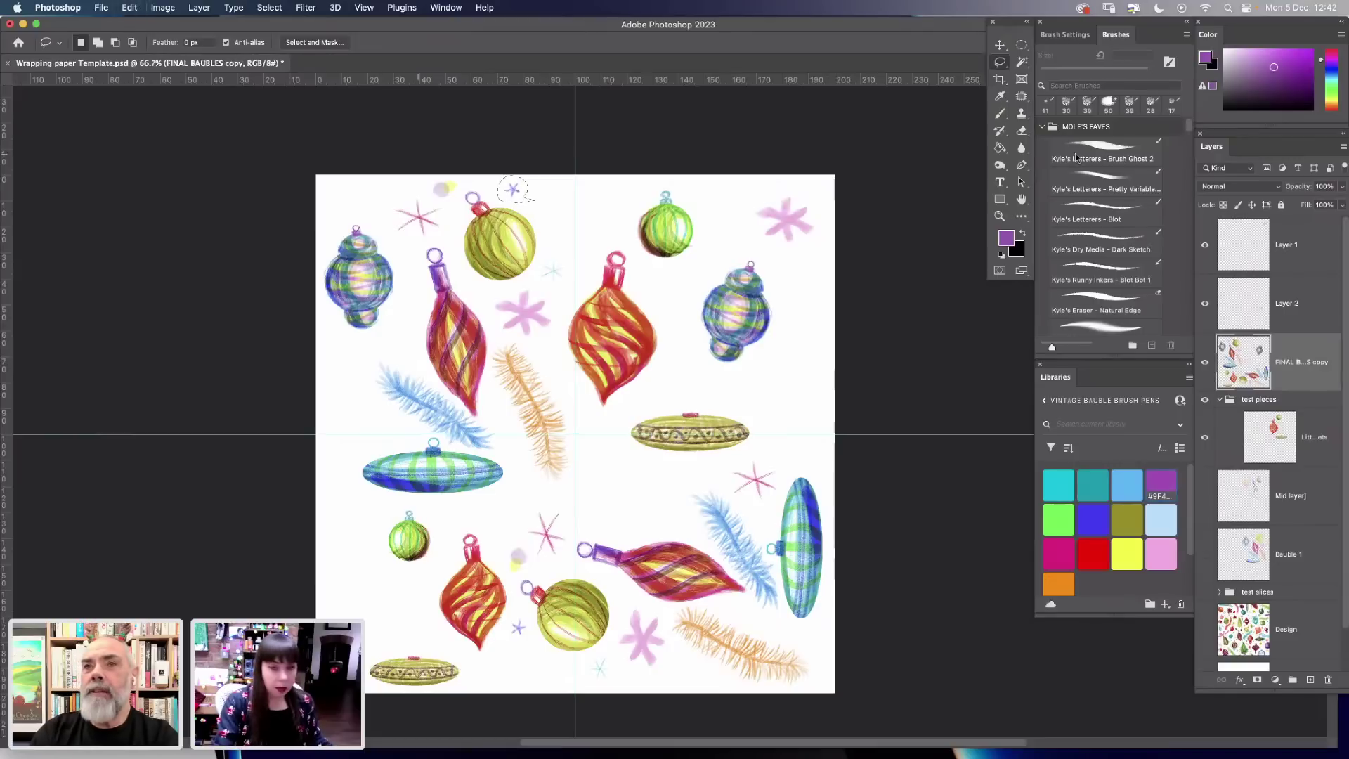
pyautogui.press('super+c')
pyautogui.press('super+v')
pyautogui.press('v')
pyautogui.moveTo(517, 196); pyautogui.dragTo(775, 624)
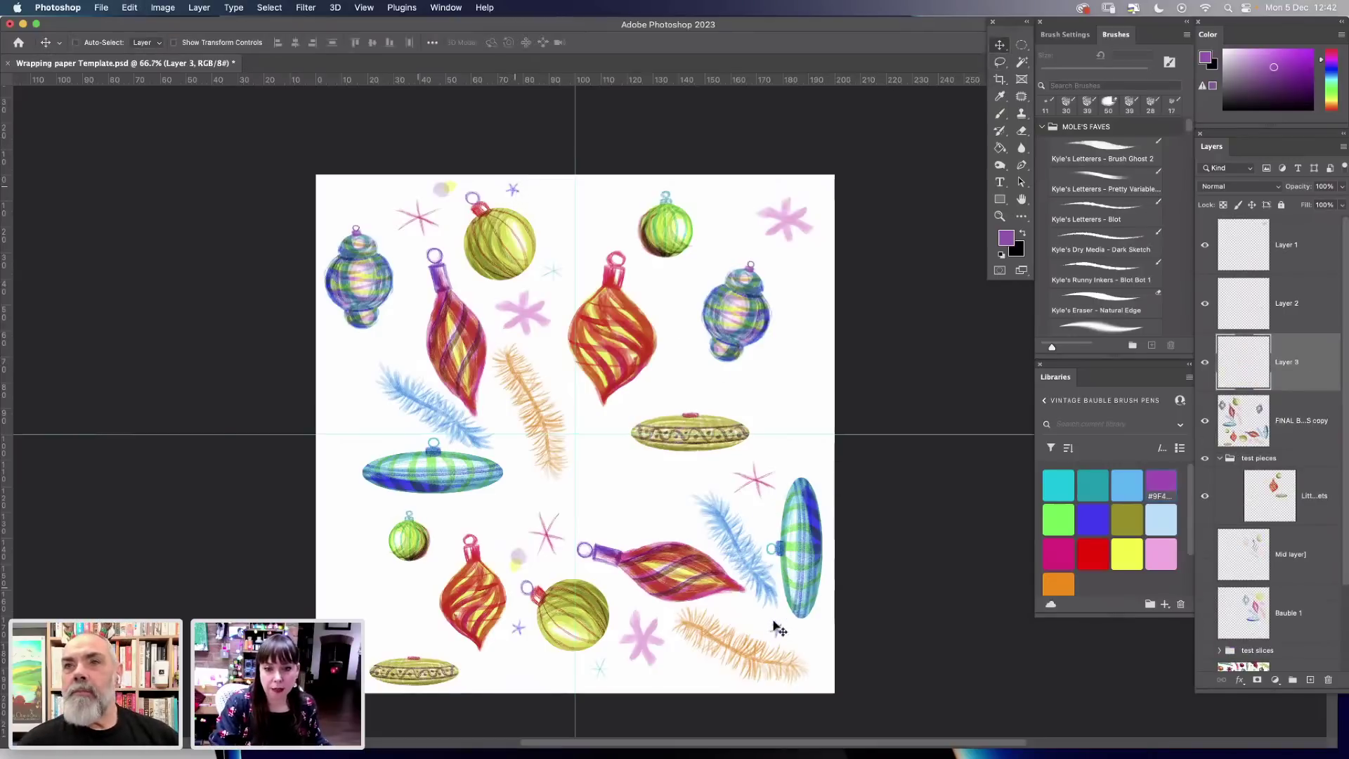
# Merge the three star copy layers with the FINAL BAUBLES copy layer.
pyautogui.click(1000, 63)
pyautogui.keyDown('shift'); pyautogui.click(1280, 271); pyautogui.keyUp('shift')
pyautogui.press('super+e')
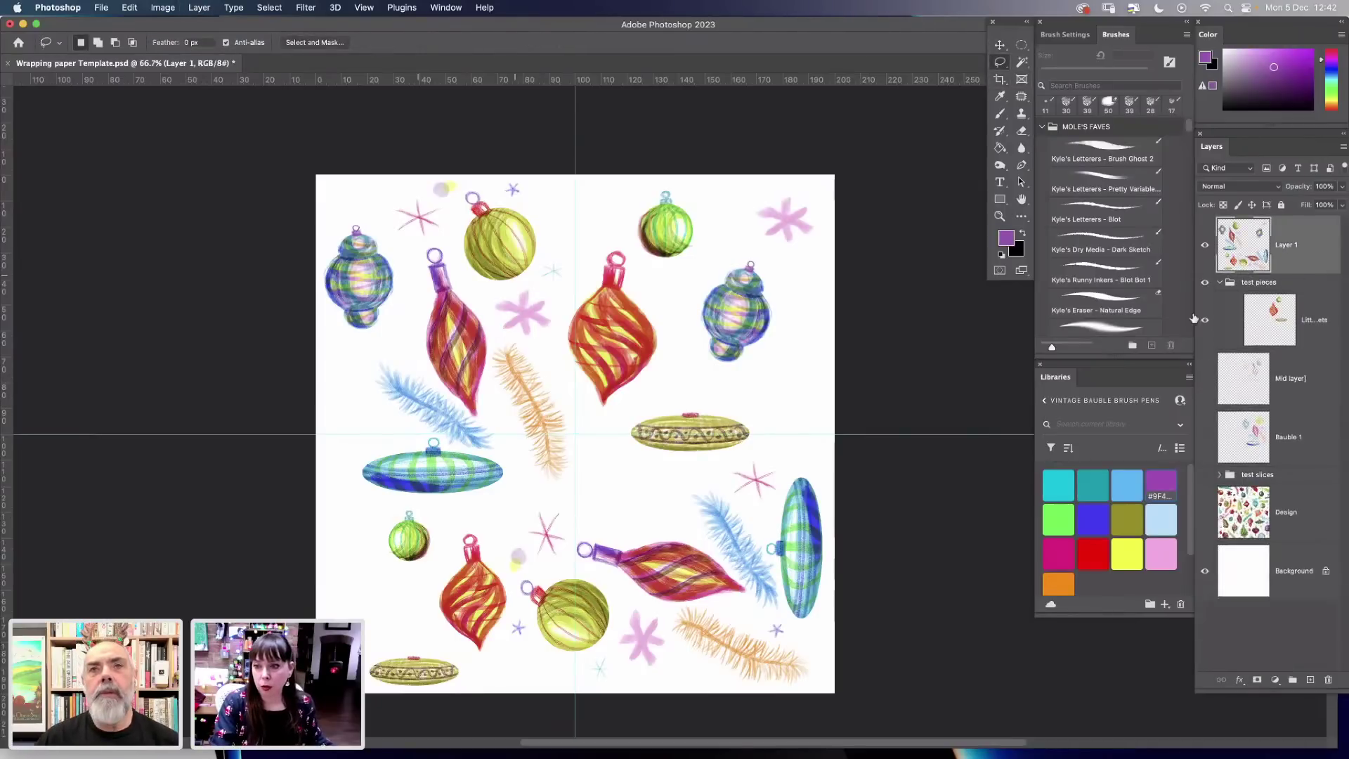
# Lasso the upper small green bauble and merge the Little deets layer with Layer 1.
pyautogui.moveTo(669, 184)
pyautogui.mouseDown()
pyautogui.moveTo(626, 237)
pyautogui.moveTo(683, 270)
pyautogui.moveTo(671, 172)
pyautogui.mouseUp()
pyautogui.press('super+c')
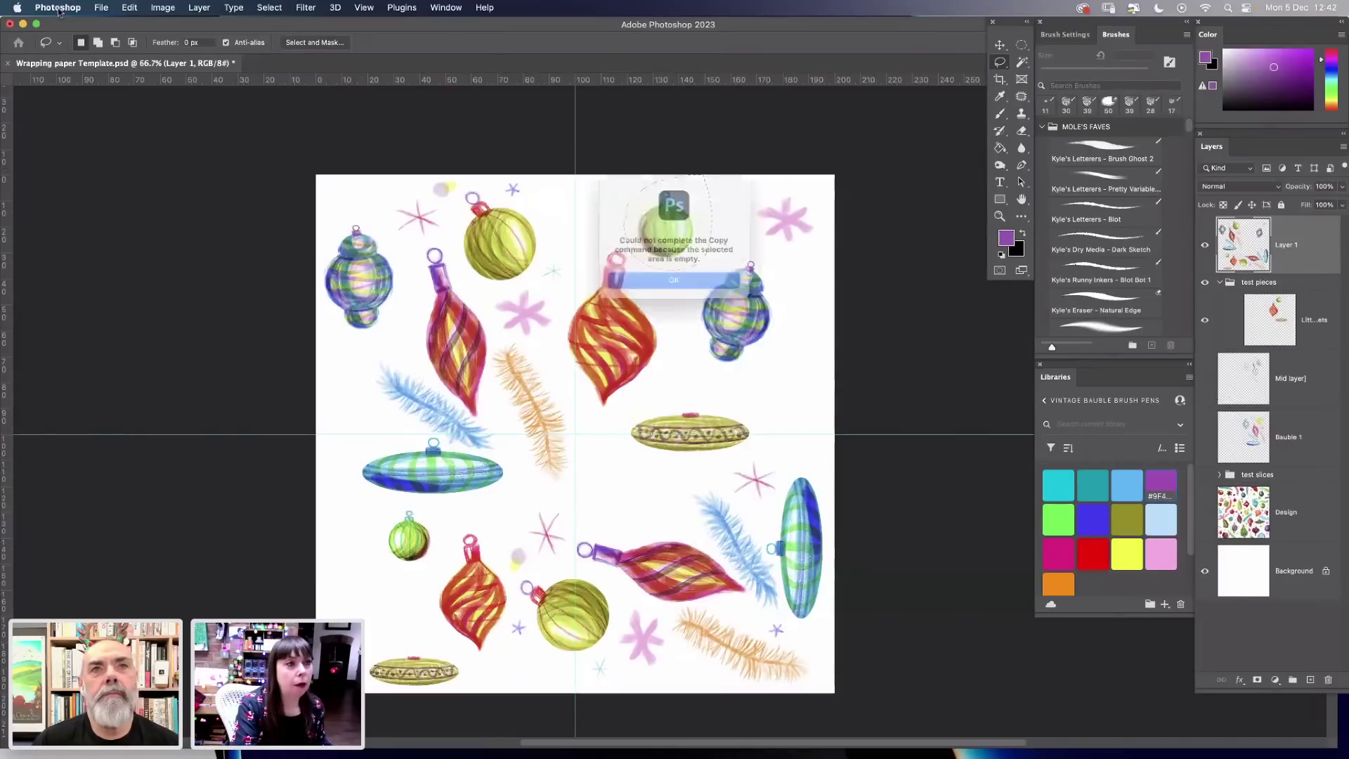
pyautogui.click(694, 288)
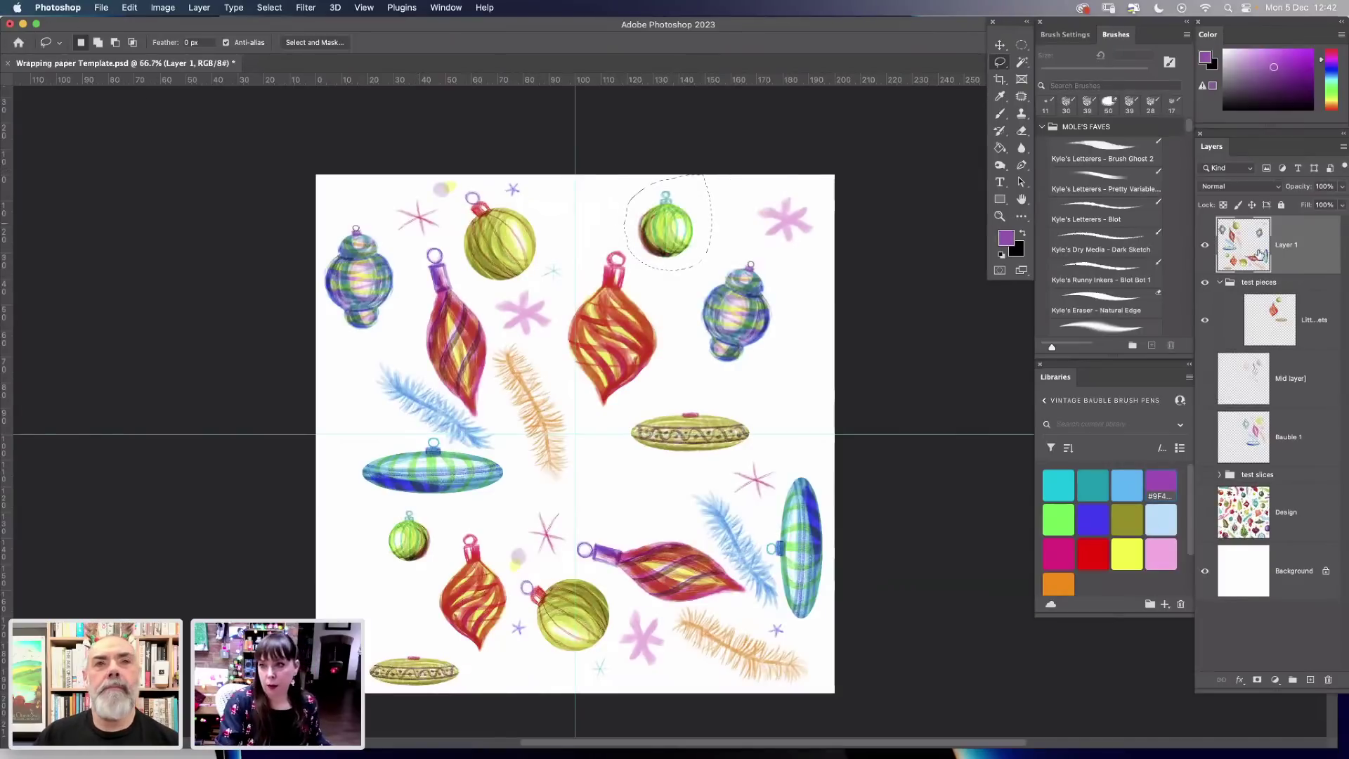
pyautogui.moveTo(1294, 246); pyautogui.dragTo(1307, 257)
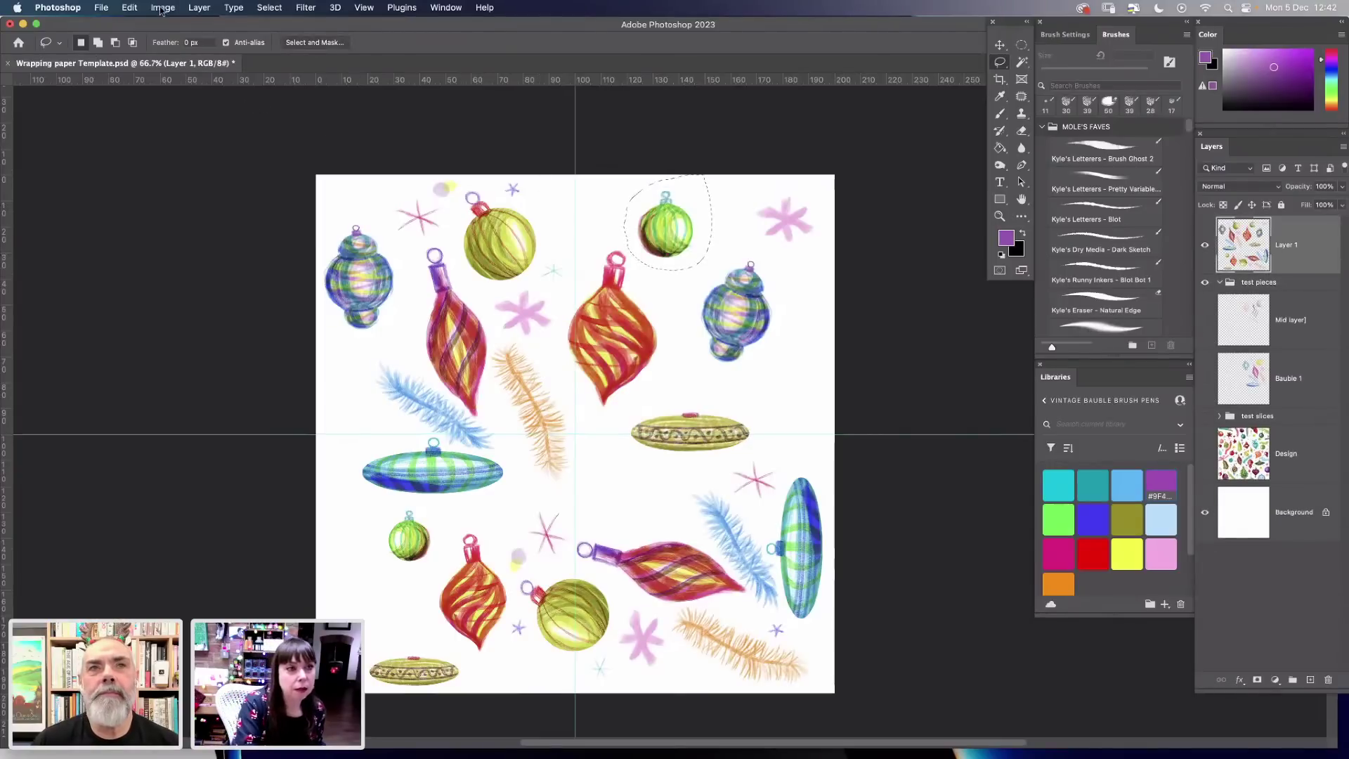
# Copy the selected green bauble to a new layer and place it in the lower left, beside the small red teardrop bauble.
pyautogui.press('super+c')
pyautogui.press('super+v')
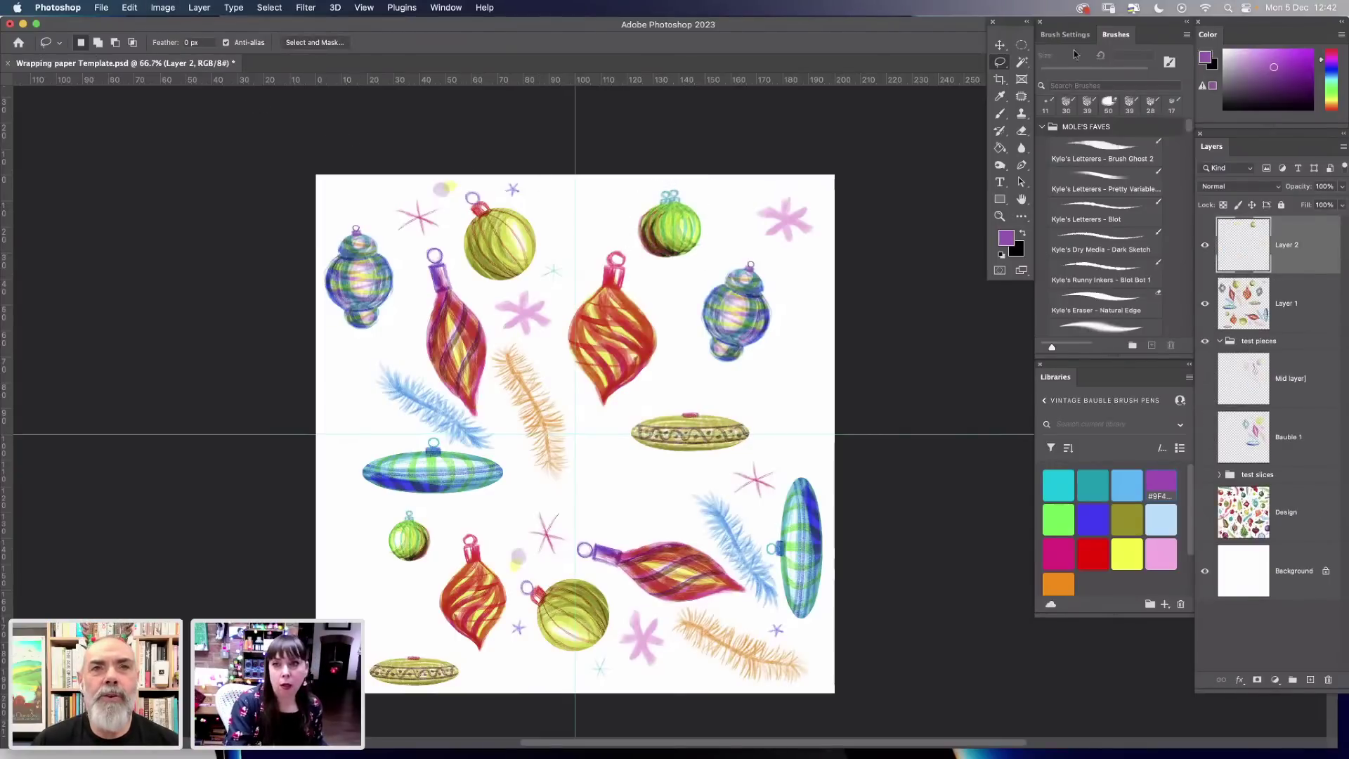
pyautogui.press('v')
pyautogui.moveTo(664, 228); pyautogui.dragTo(364, 603)
# Recolour the pasted green bauble to crimson with a Hue/Saturation adjustment, setting the hue to -89.
pyautogui.click(130, 8)
pyautogui.moveTo(163, 8)
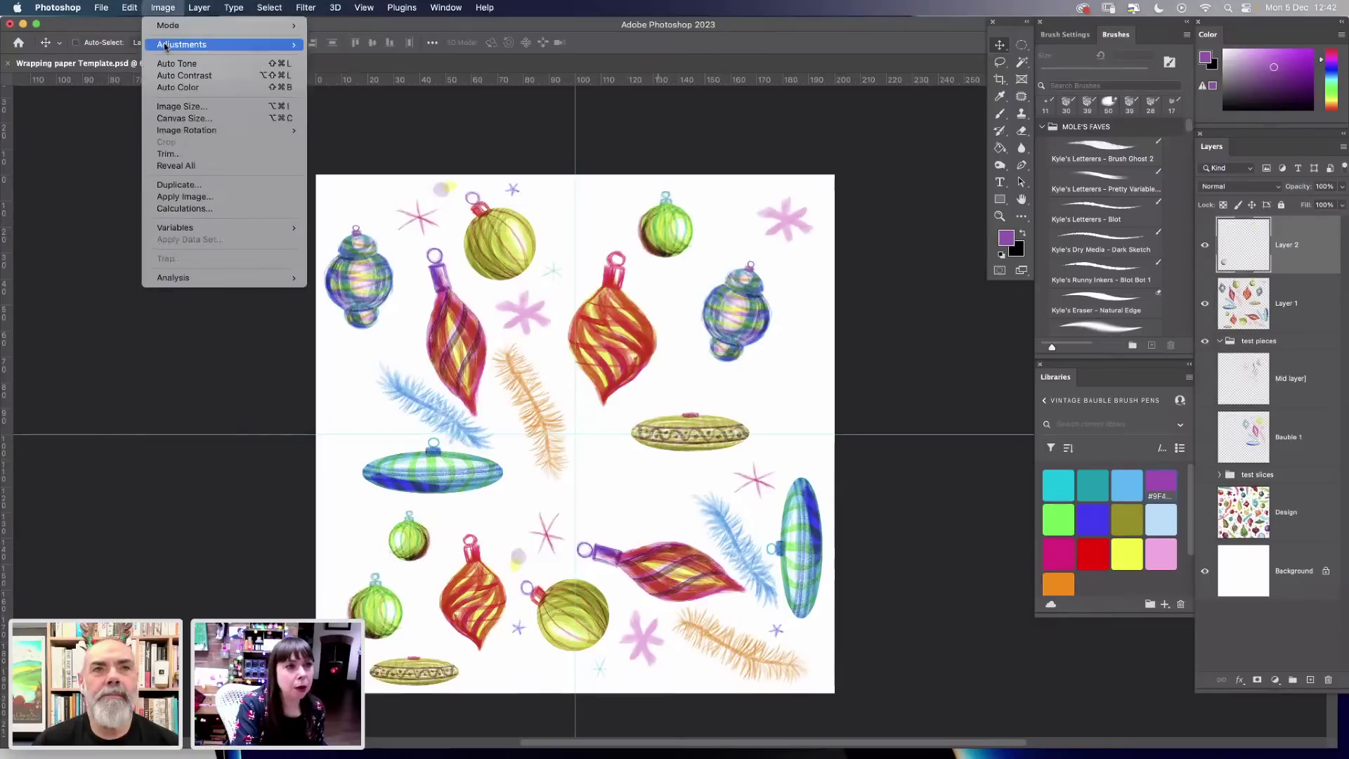
pyautogui.moveTo(165, 47)
pyautogui.click(351, 112)
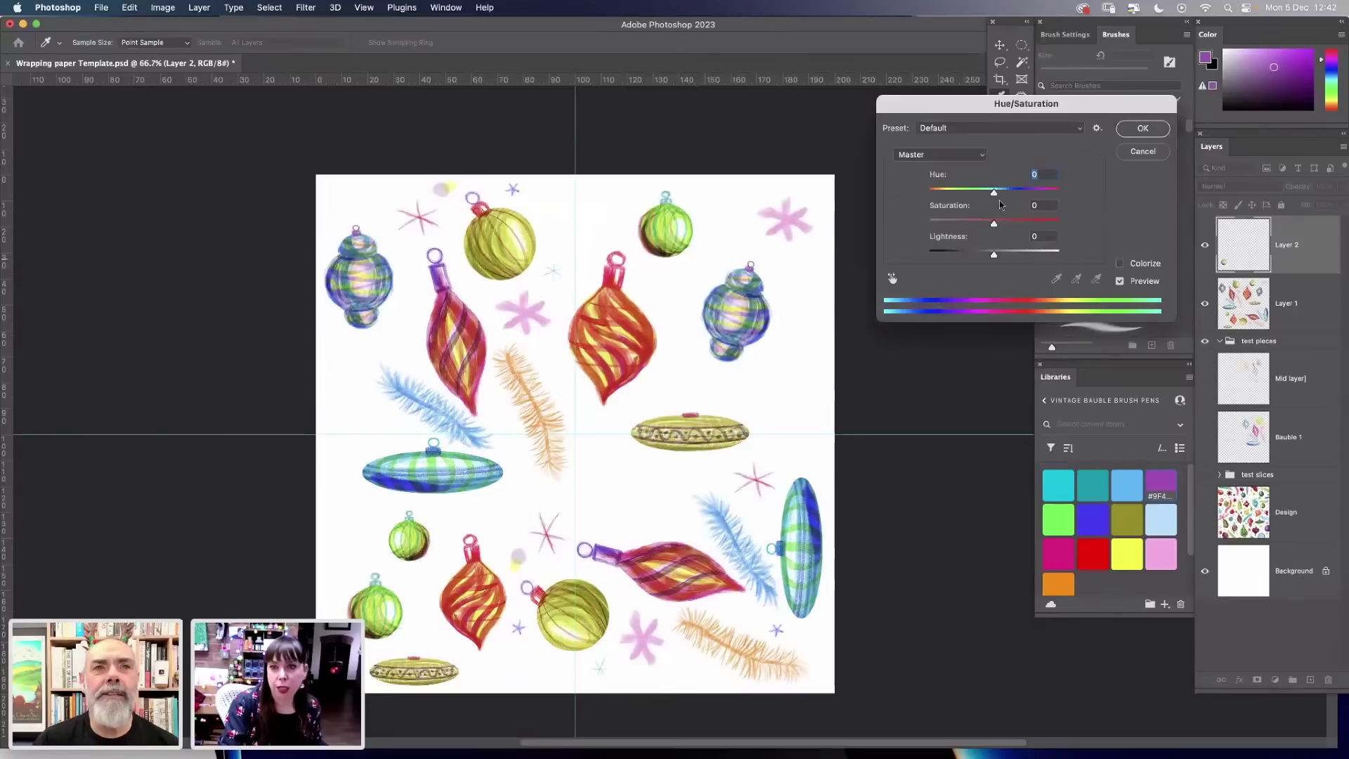
pyautogui.moveTo(994, 192); pyautogui.dragTo(953, 194)
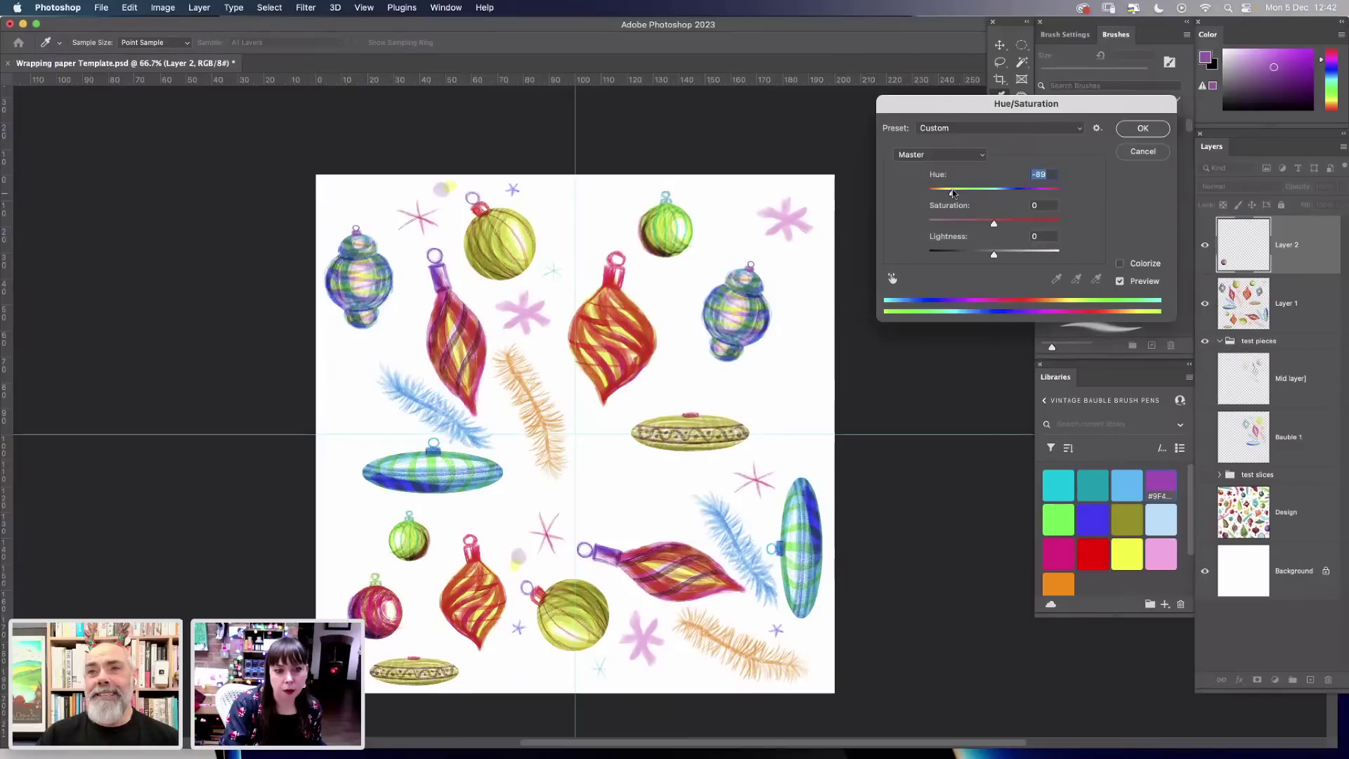
pyautogui.click(1142, 128)
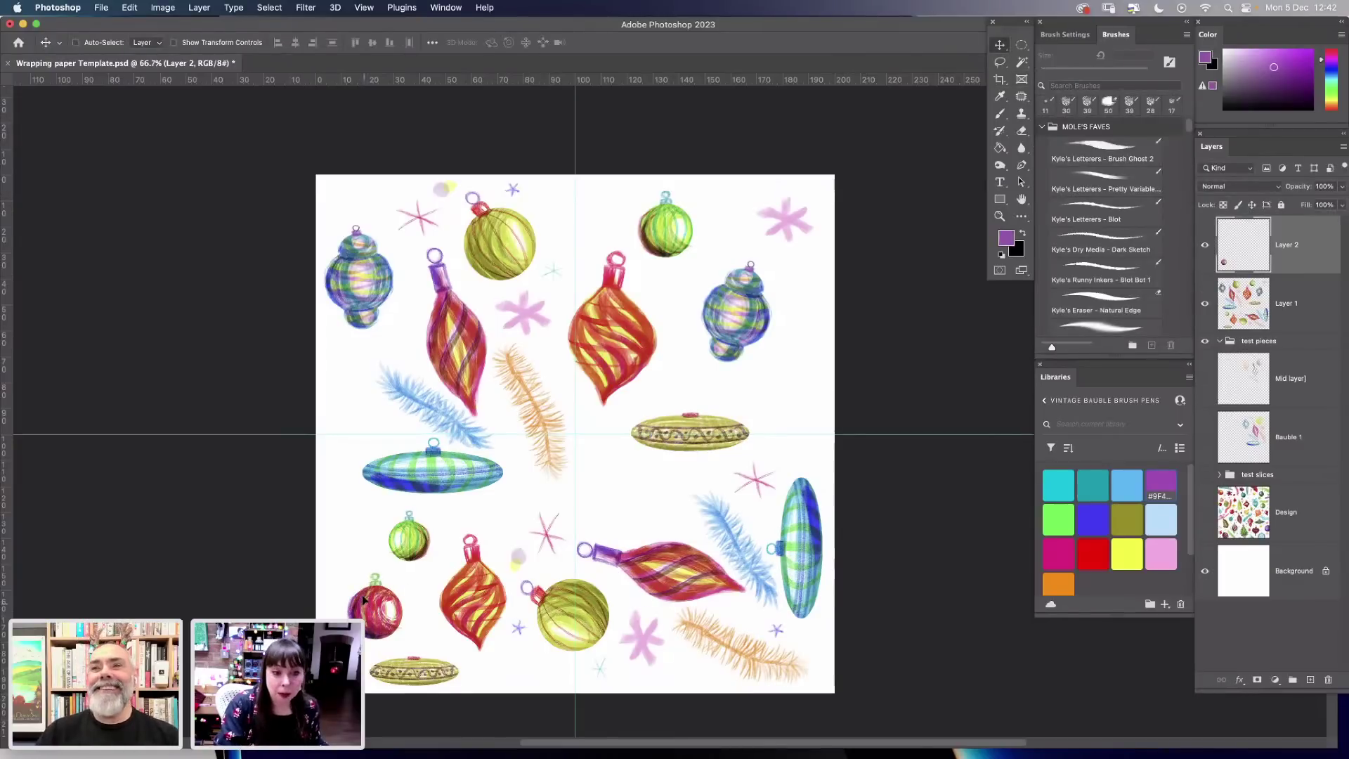
# Nudge the crimson bauble slightly up and merge its layer with Layer 1.
pyautogui.moveTo(363, 598); pyautogui.dragTo(364, 592)
pyautogui.keyDown('shift'); pyautogui.click(1300, 316); pyautogui.keyUp('shift')
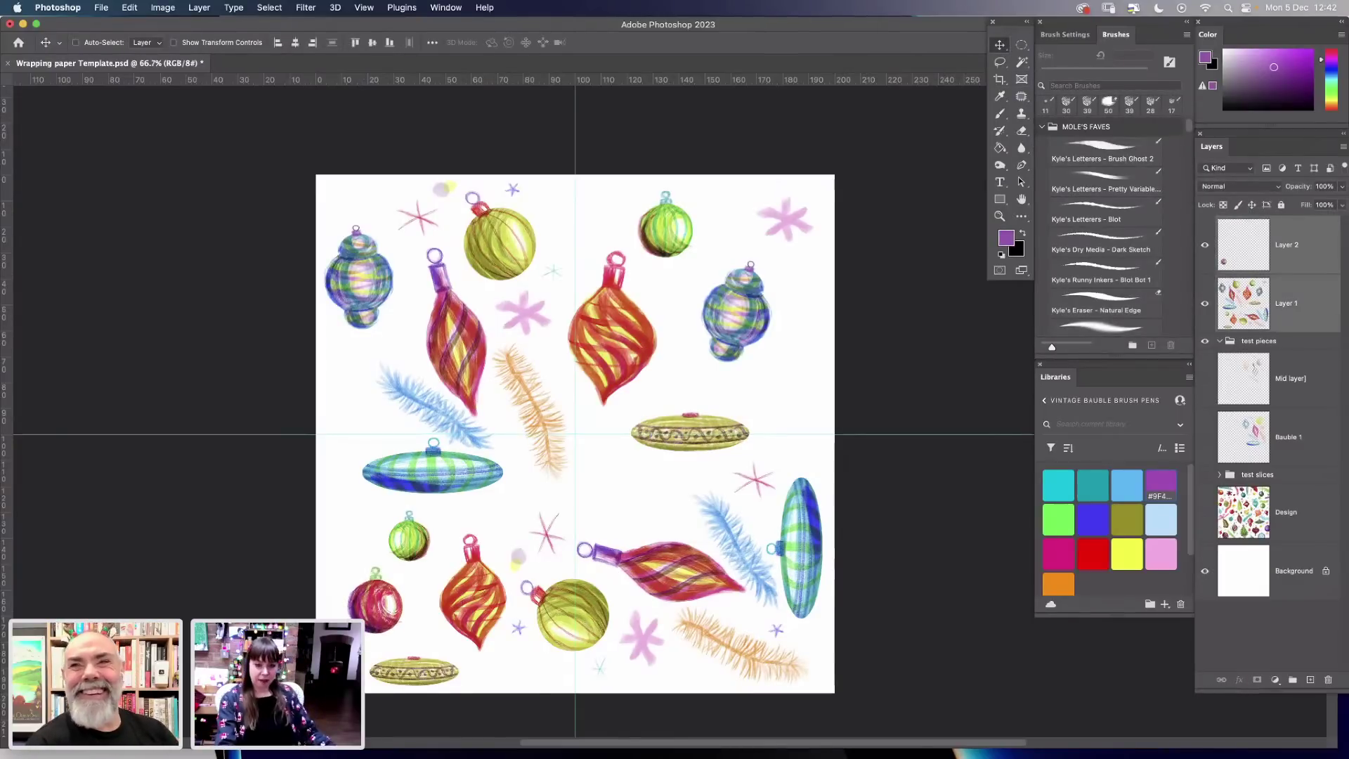
pyautogui.press('super+e')
# Lasso the upper orange fir sprig and move it to the open space beneath the right-hand blue plaid lantern bauble.
pyautogui.press('l')
pyautogui.moveTo(562, 399)
pyautogui.mouseDown()
pyautogui.moveTo(555, 372)
pyautogui.moveTo(496, 339)
pyautogui.moveTo(518, 421)
pyautogui.moveTo(633, 351)
pyautogui.mouseUp()
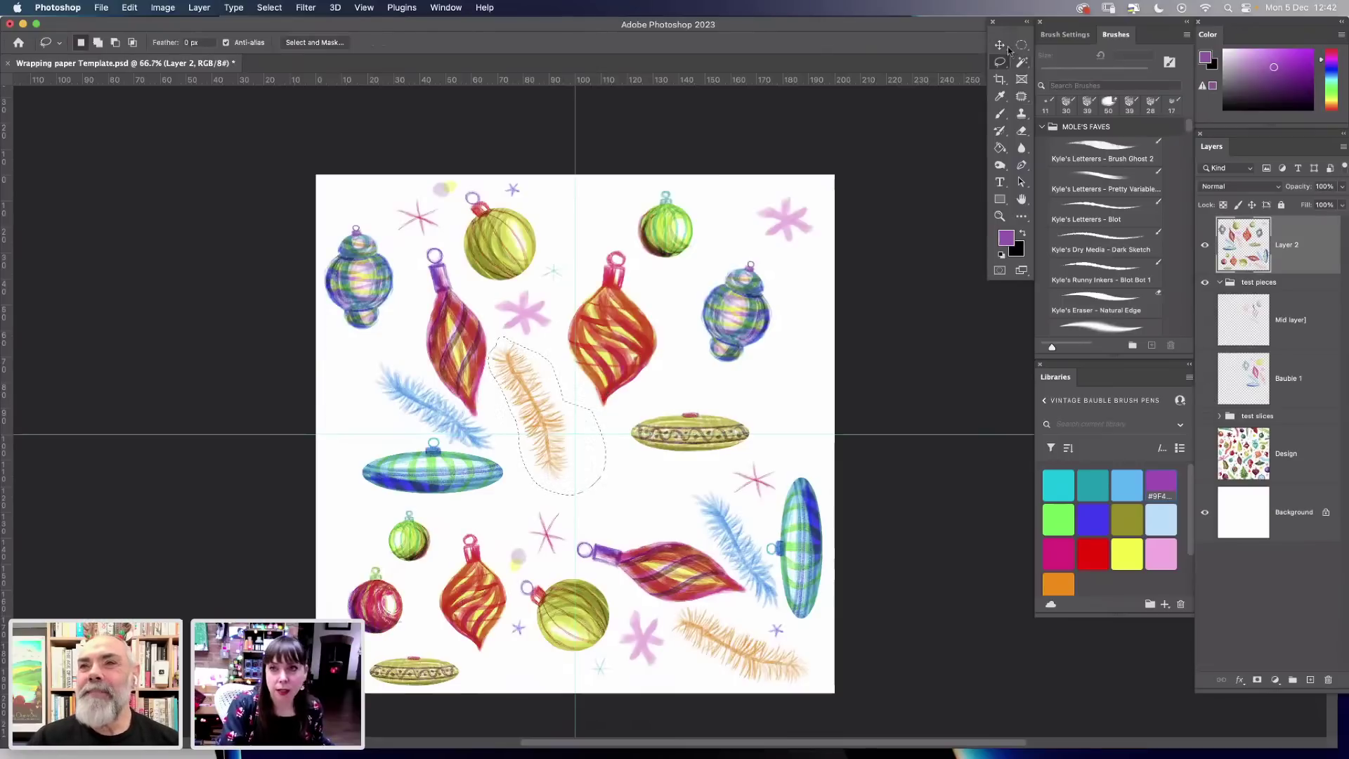
pyautogui.press('v')
pyautogui.moveTo(524, 391); pyautogui.dragTo(776, 370)
# Rotate the moved orange fir sprig clockwise until it stands almost upright, leaning slightly to the right.
pyautogui.click(132, 7)
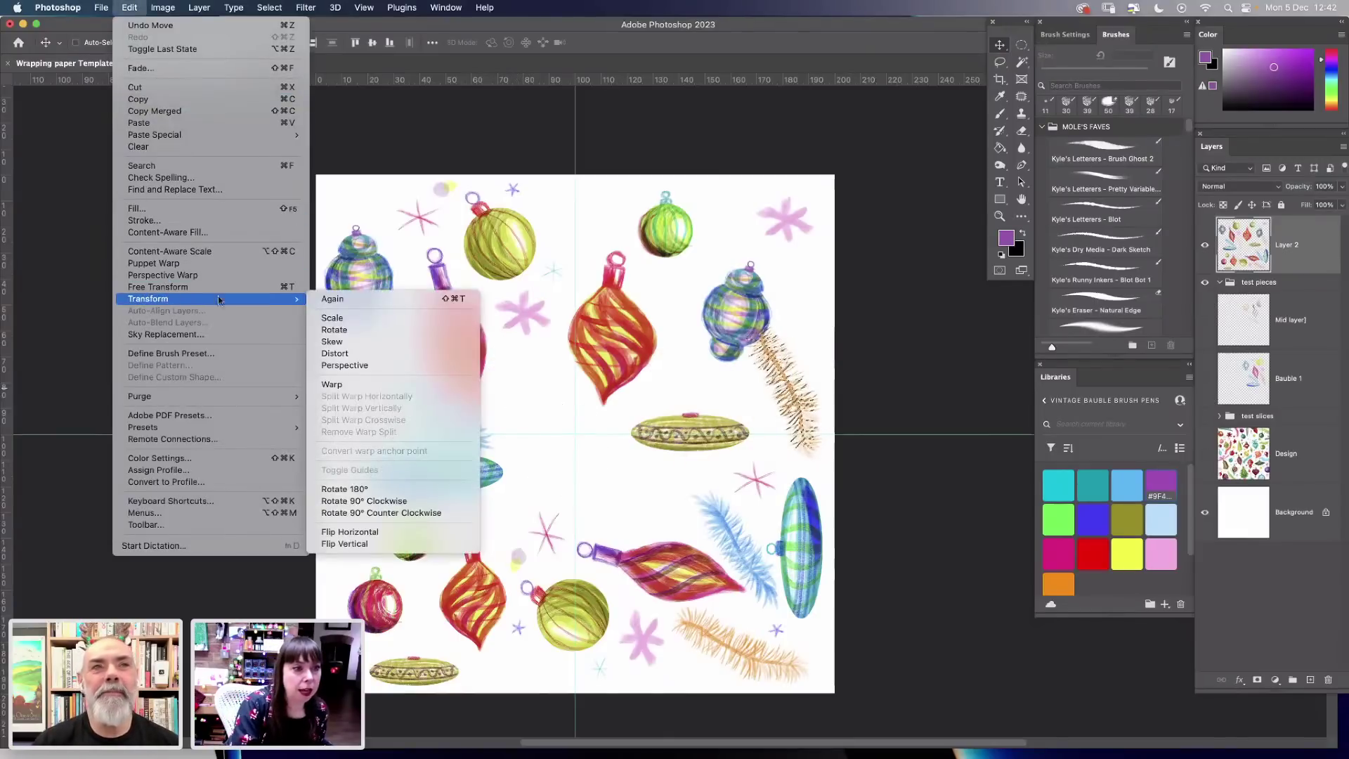
pyautogui.click(366, 323)
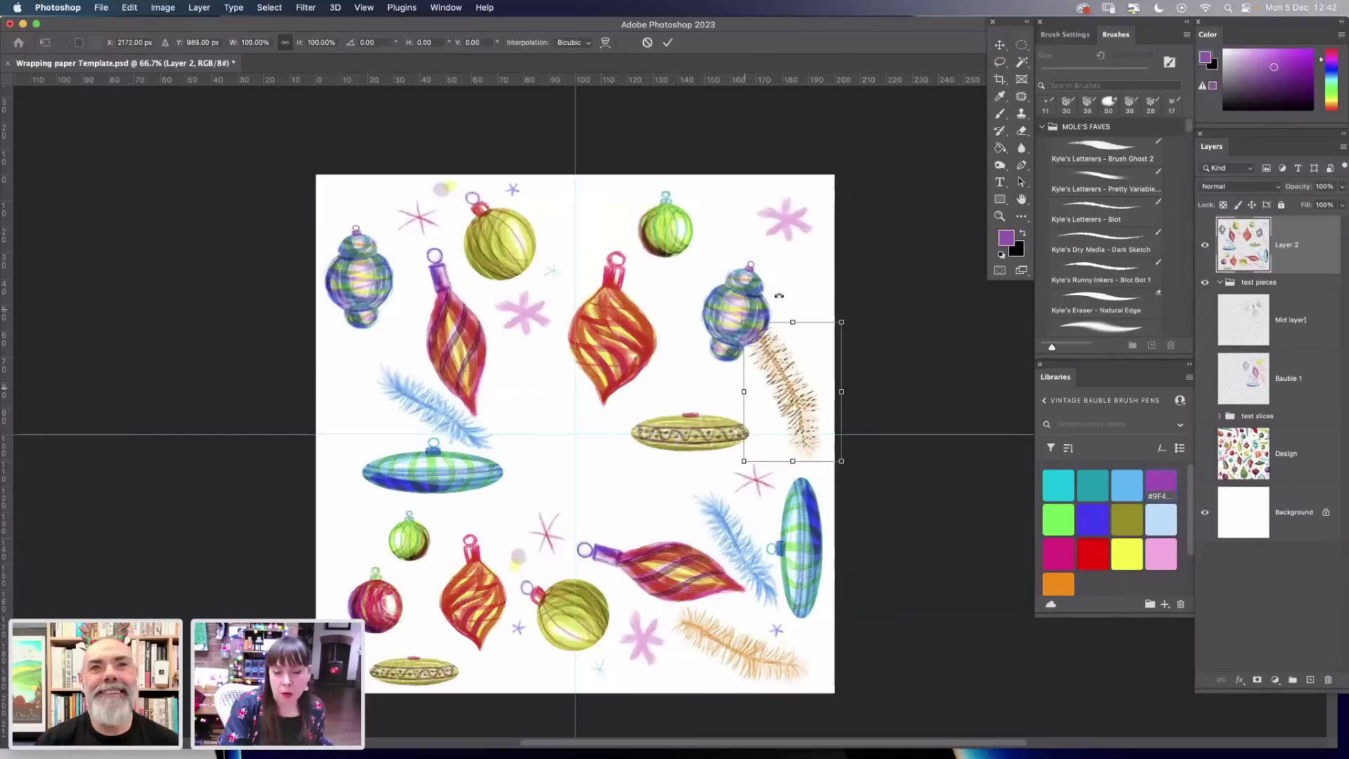
pyautogui.moveTo(769, 263); pyautogui.dragTo(977, 125)
pyautogui.press('Return')
pyautogui.press('e')
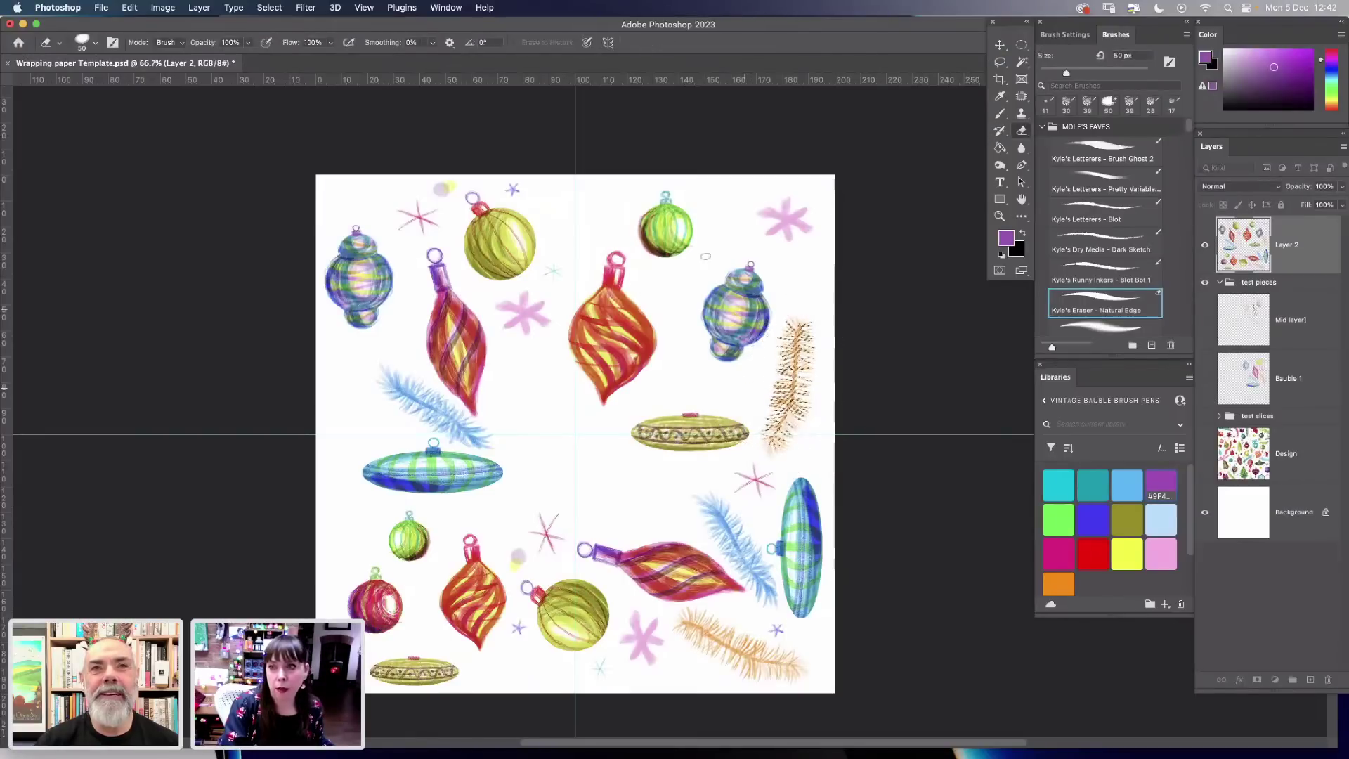
# Recolour the rotated fir sprig to green with a Hue/Saturation adjustment, setting the hue to about +106.
pyautogui.click(162, 7)
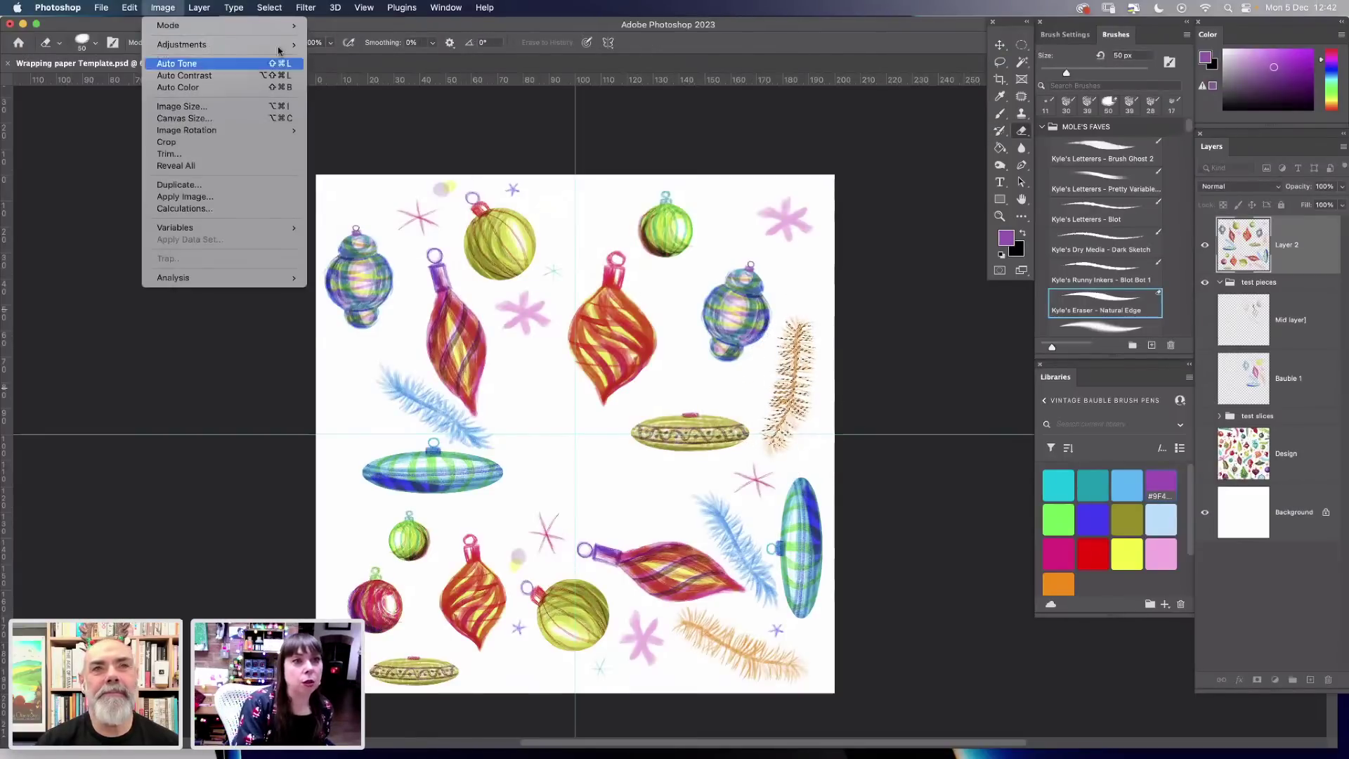
pyautogui.moveTo(202, 44)
pyautogui.click(357, 113)
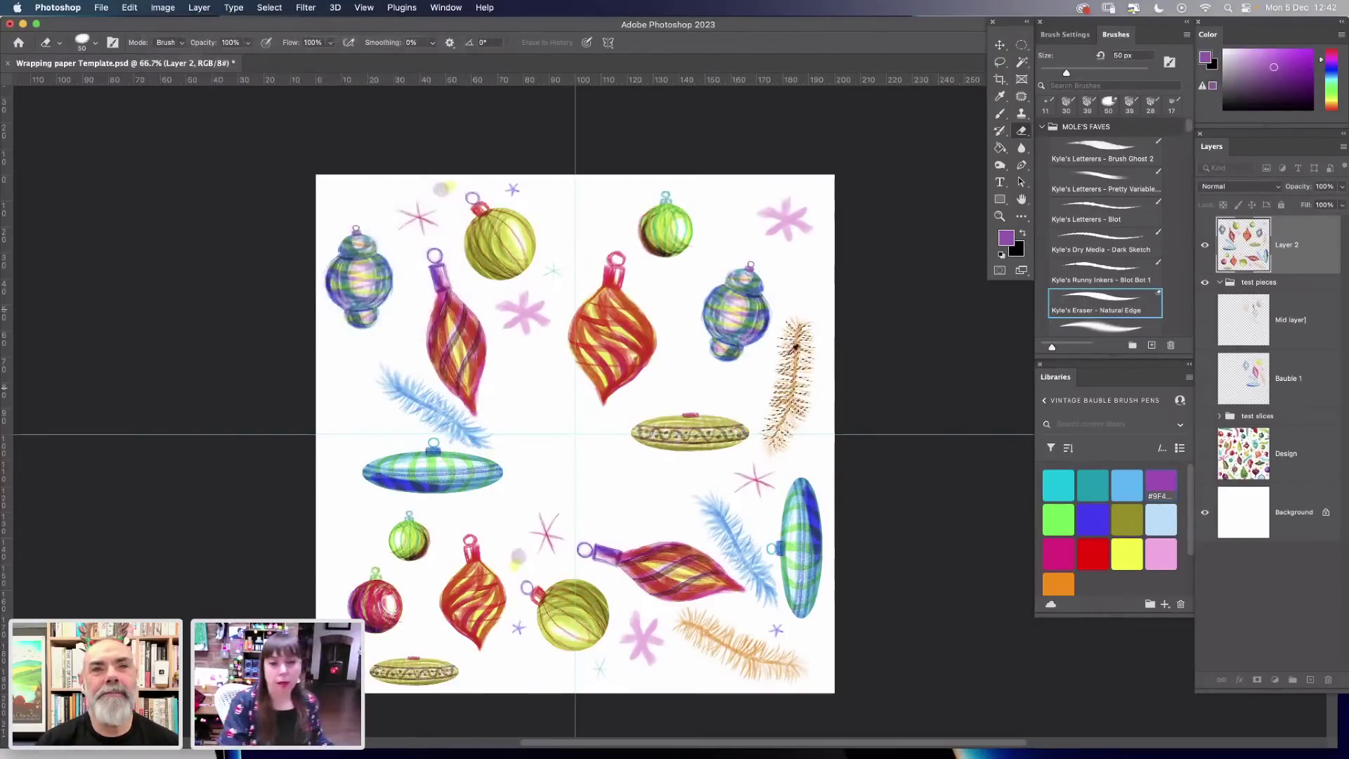
pyautogui.moveTo(994, 194); pyautogui.dragTo(1040, 192)
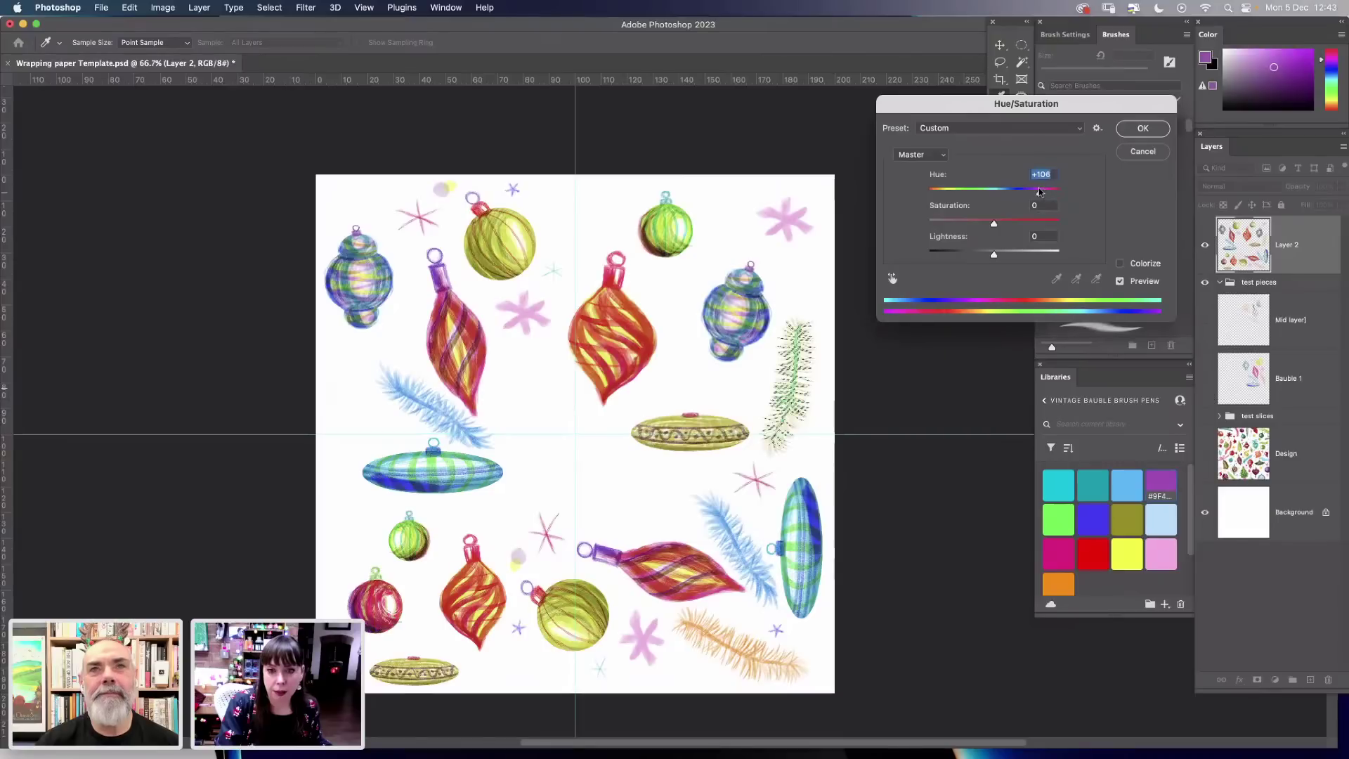
pyautogui.click(1143, 128)
pyautogui.click(1138, 149)
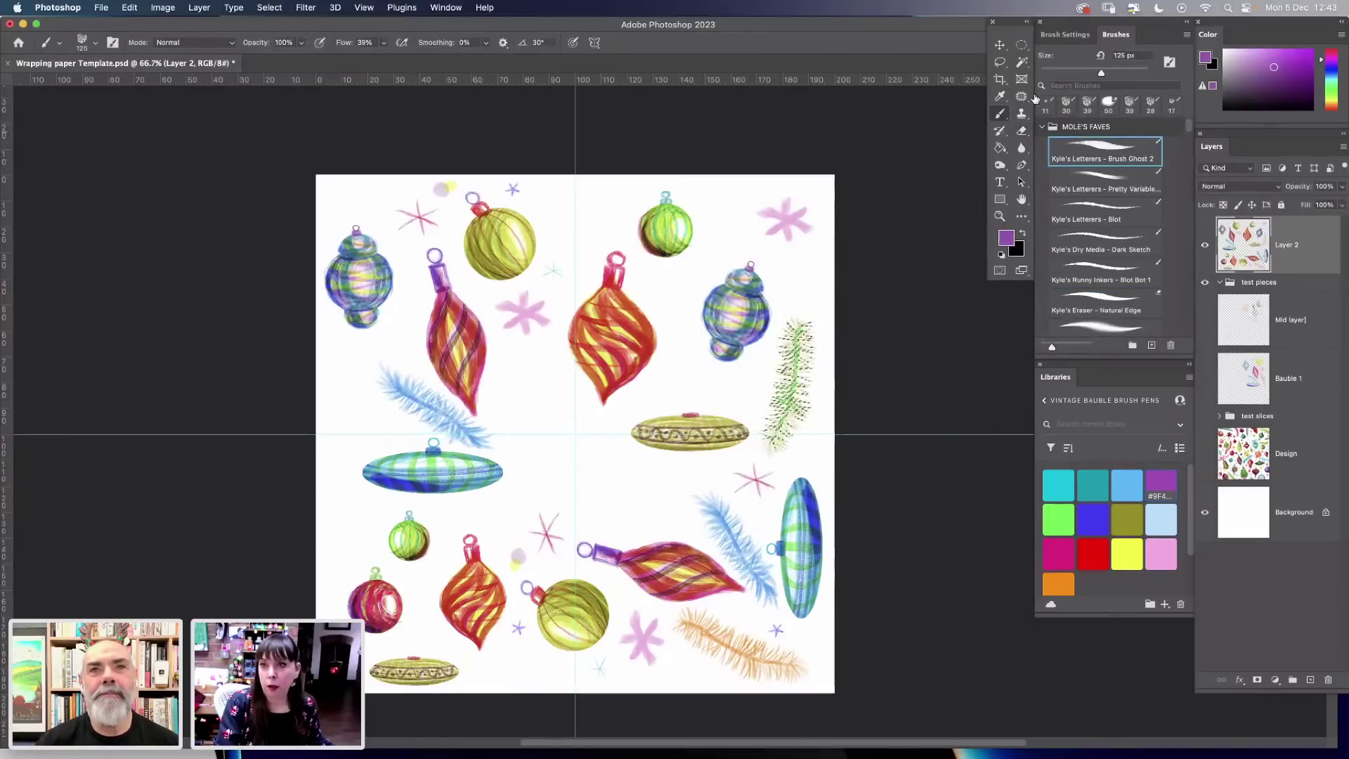
pyautogui.click(1000, 78)
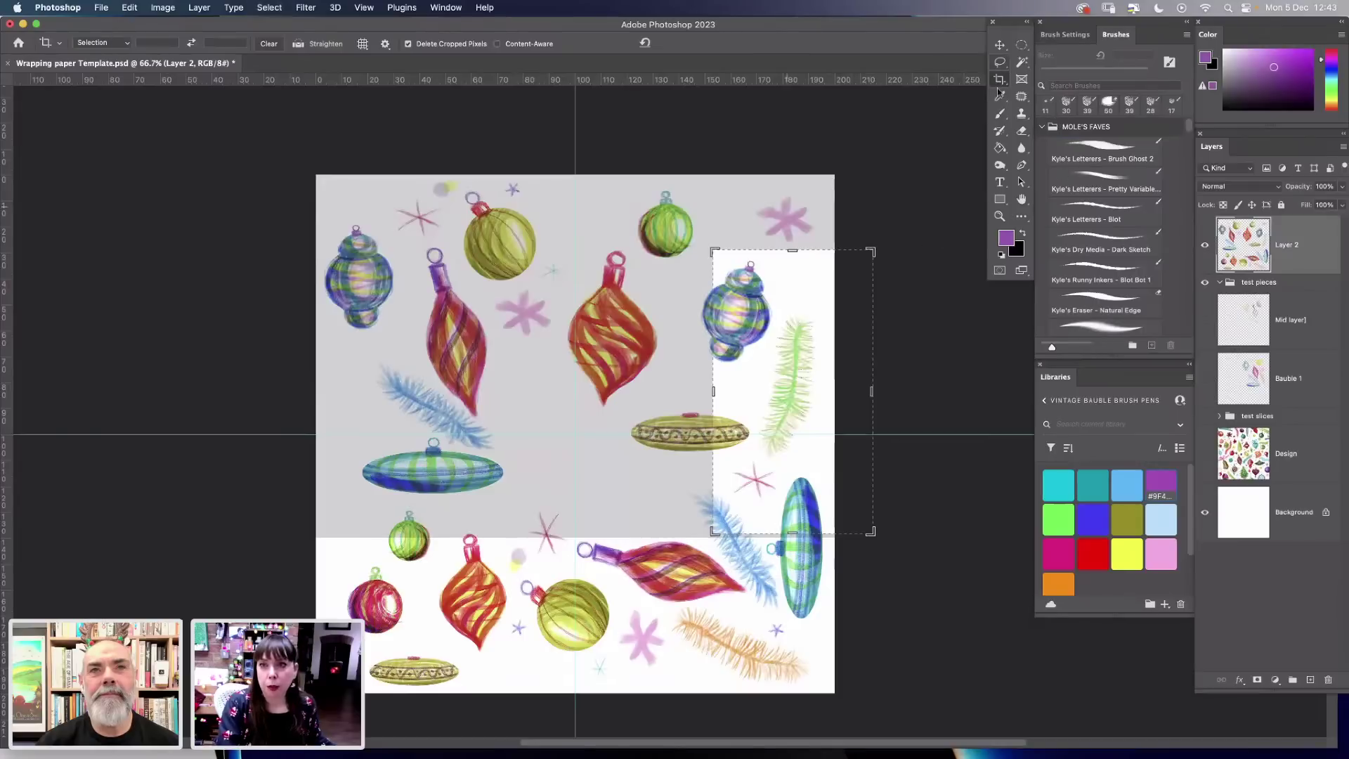
pyautogui.click(1022, 62)
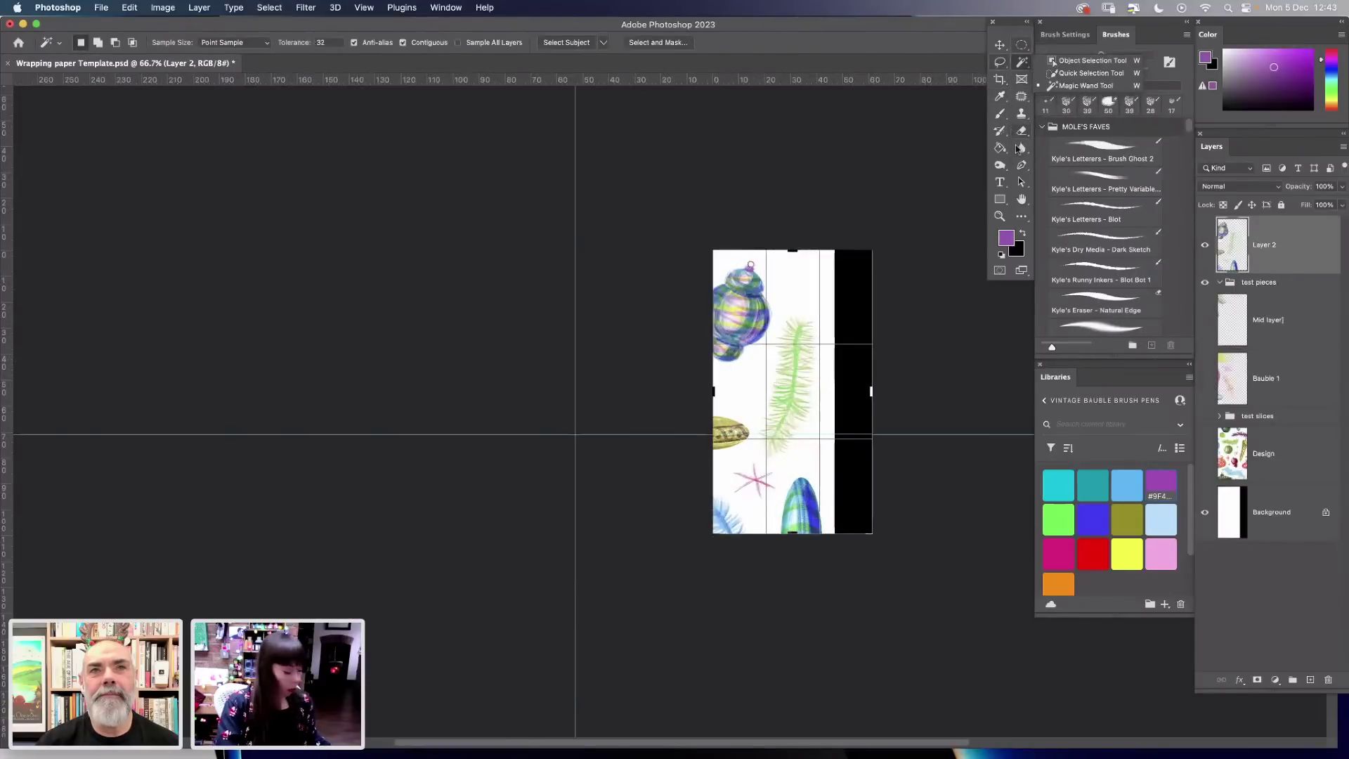
pyautogui.click(1003, 95)
pyautogui.press('super+z')
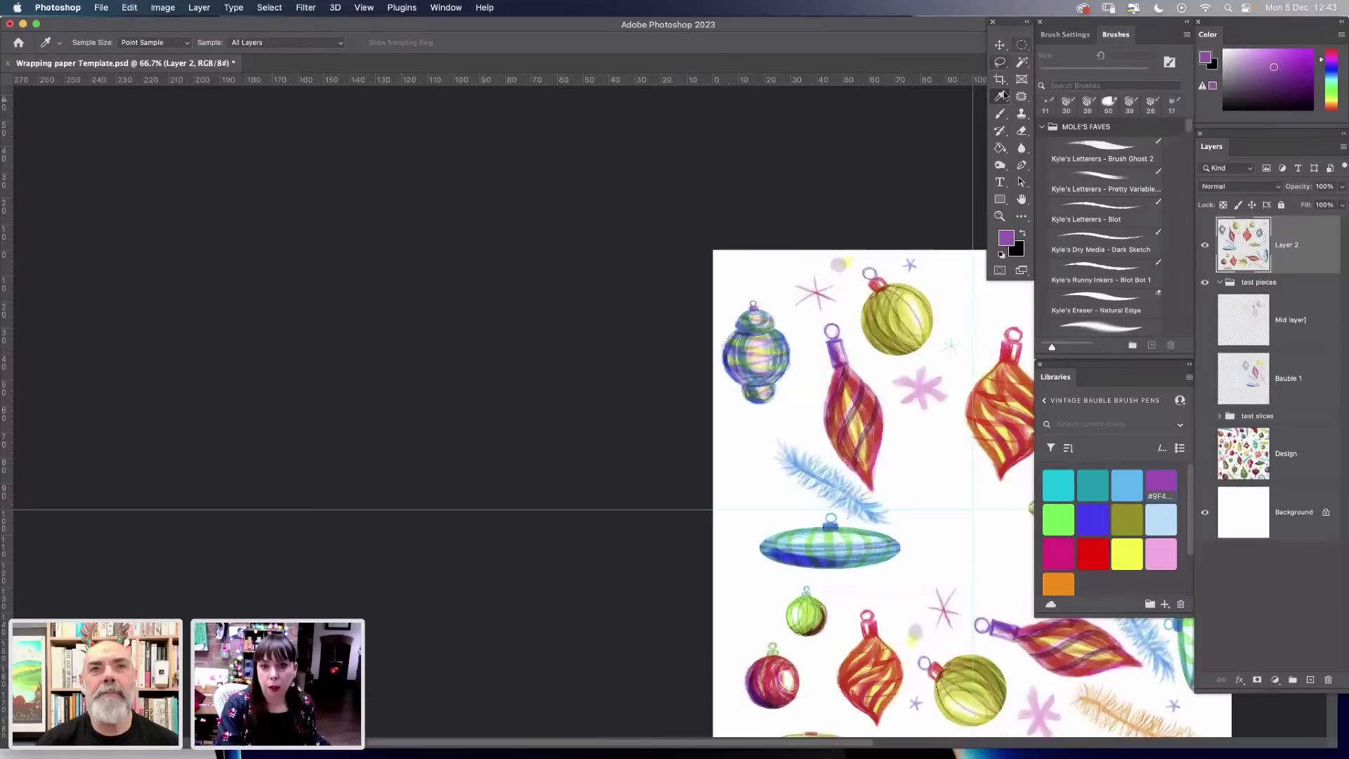
pyautogui.click(1022, 199)
pyautogui.hscroll(10, 326, 306)
pyautogui.scroll(-3, 327, 306)
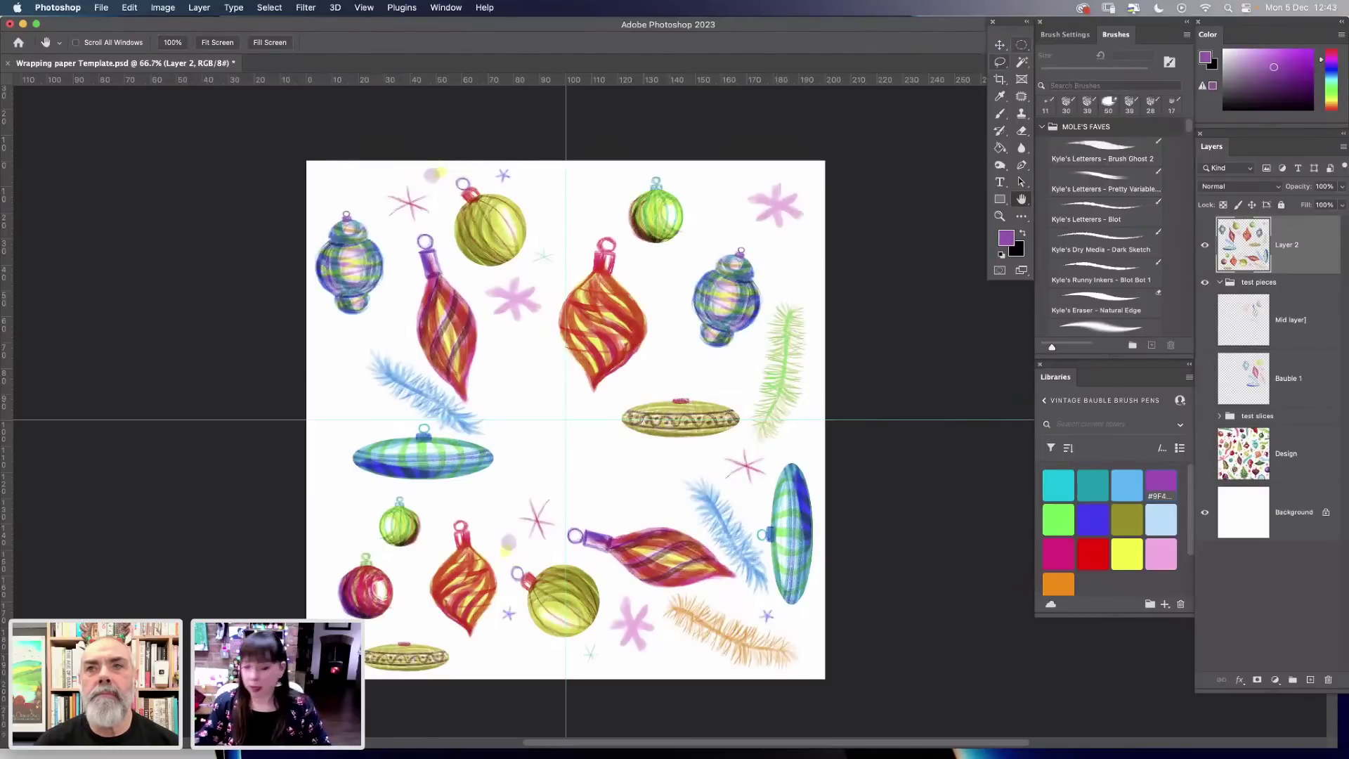
pyautogui.moveTo(738, 263); pyautogui.dragTo(742, 266)
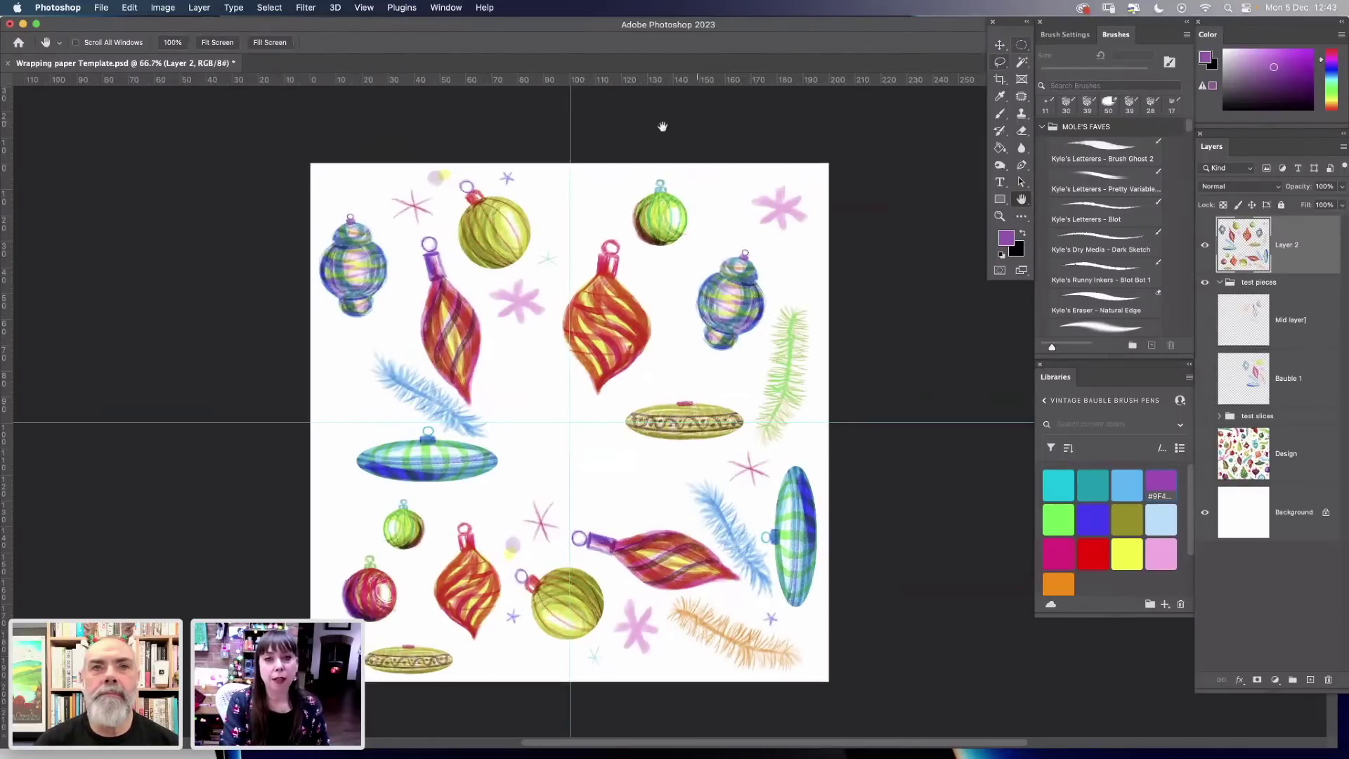
# Select the upper-right quadrant of Layer 2 along the centre guides, copy it to a new layer and name it B.
pyautogui.click(1023, 48)
pyautogui.moveTo(1022, 48); pyautogui.dragTo(1075, 42)
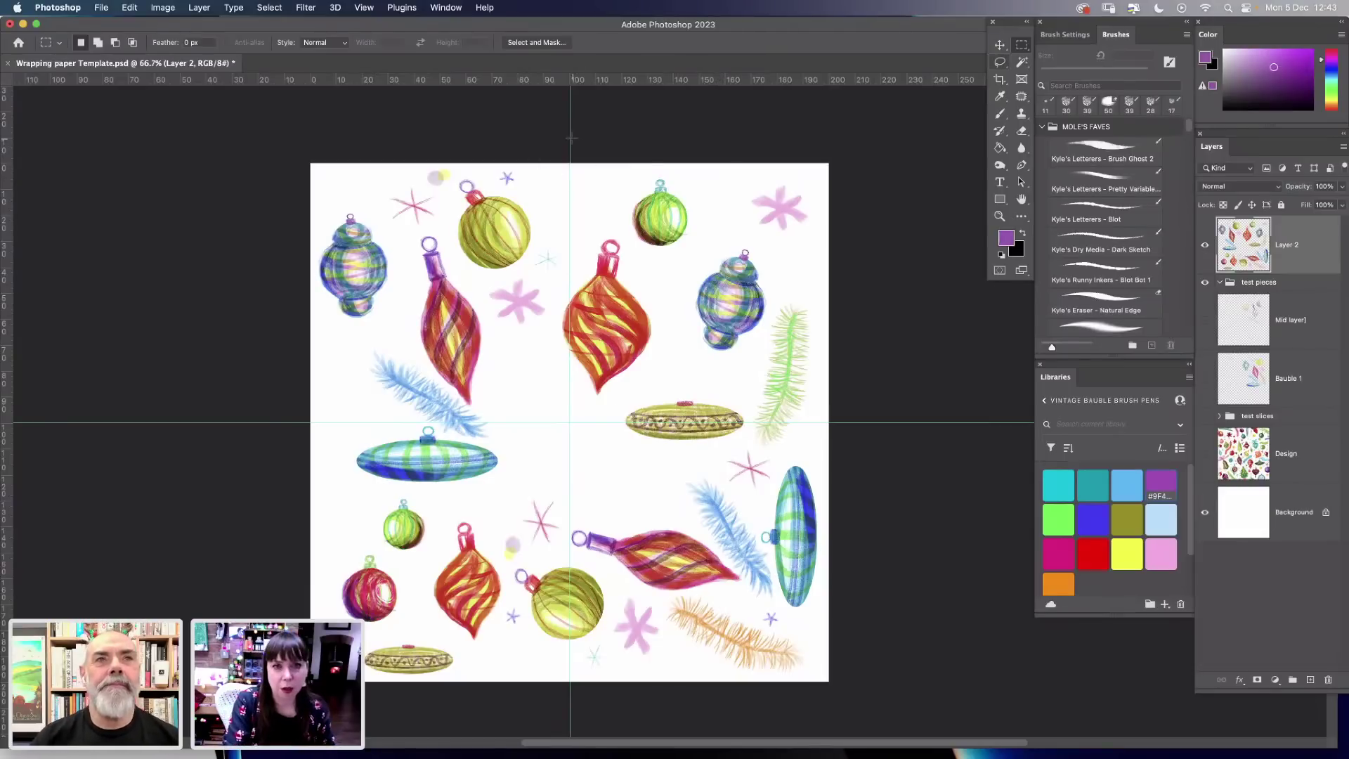
pyautogui.moveTo(570, 137); pyautogui.dragTo(906, 415)
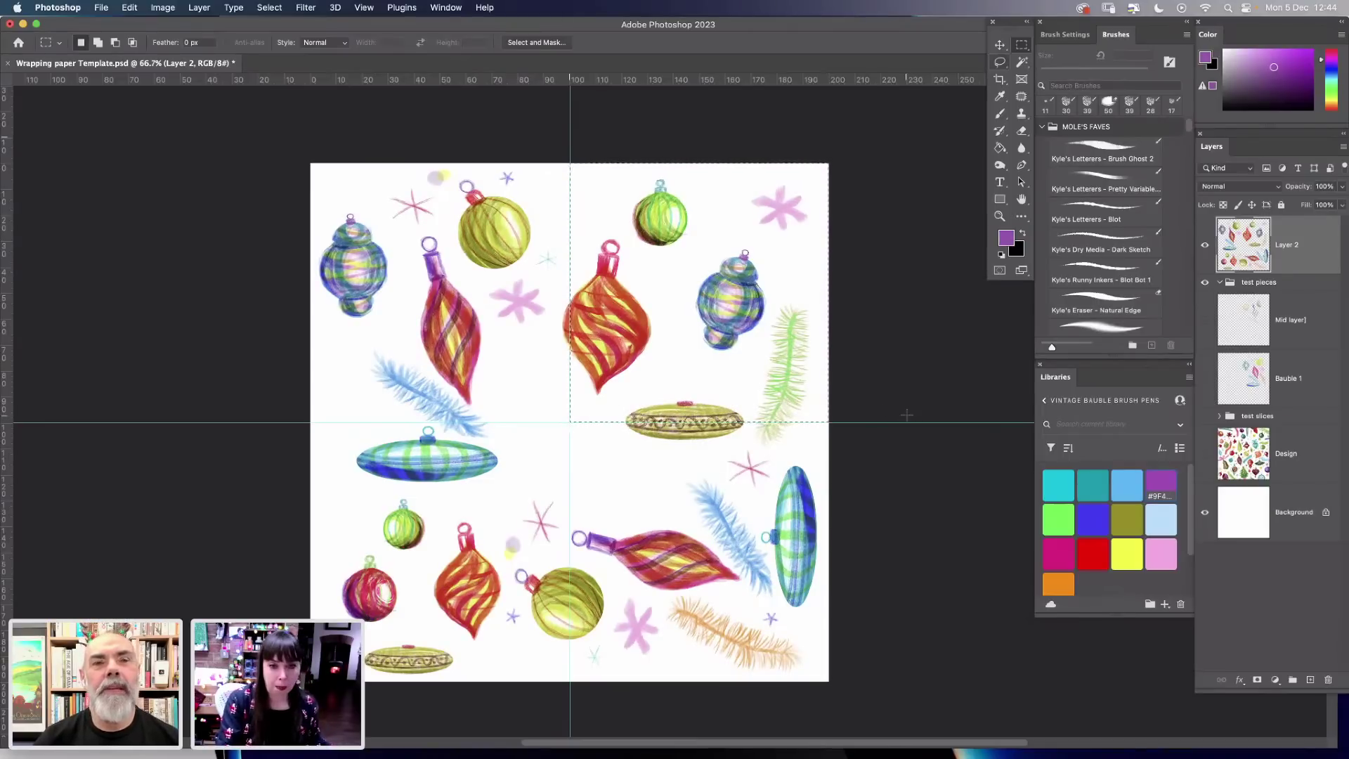
pyautogui.press('super+c')
pyautogui.press('super+v')
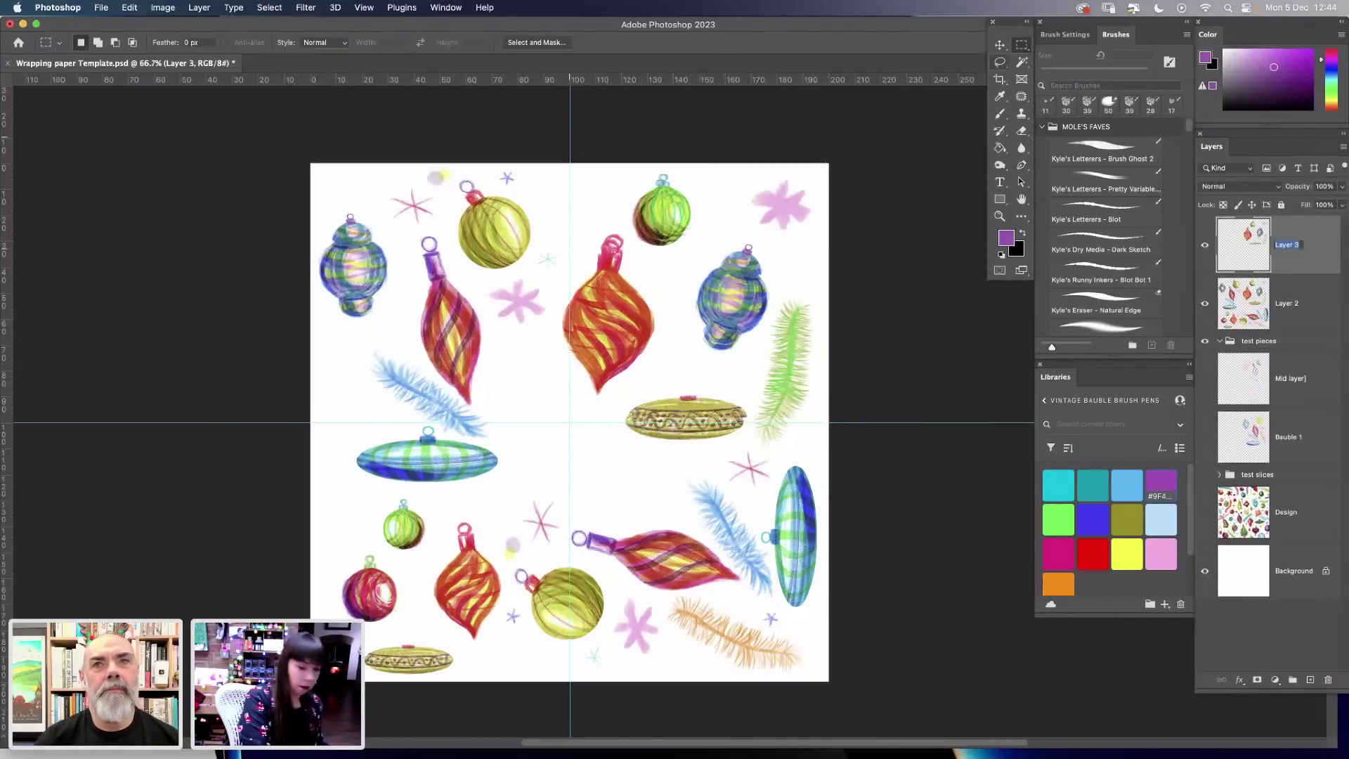
pyautogui.write('B')
pyautogui.press('Return')
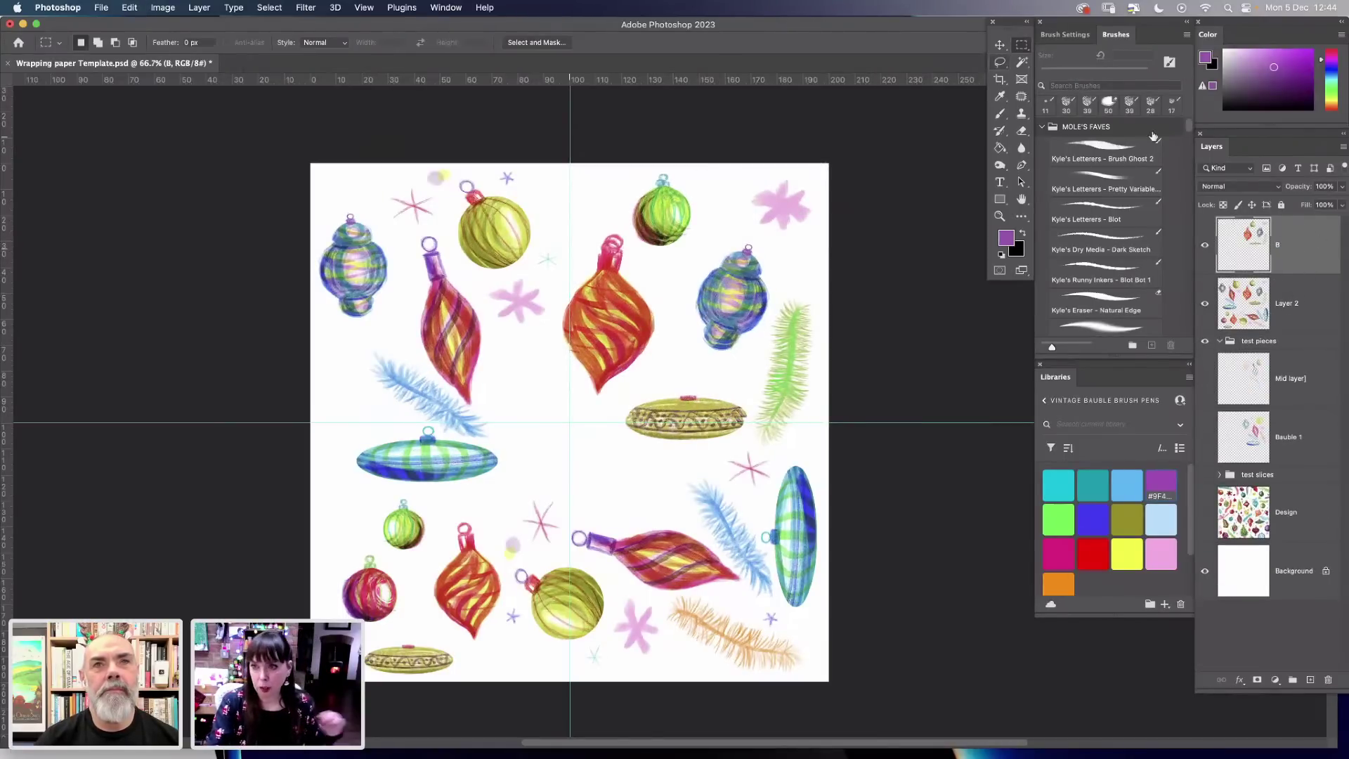
# Select the lower-right quadrant of Layer 2 along the centre guides, copy it to a new layer and name it D.
pyautogui.click(1296, 299)
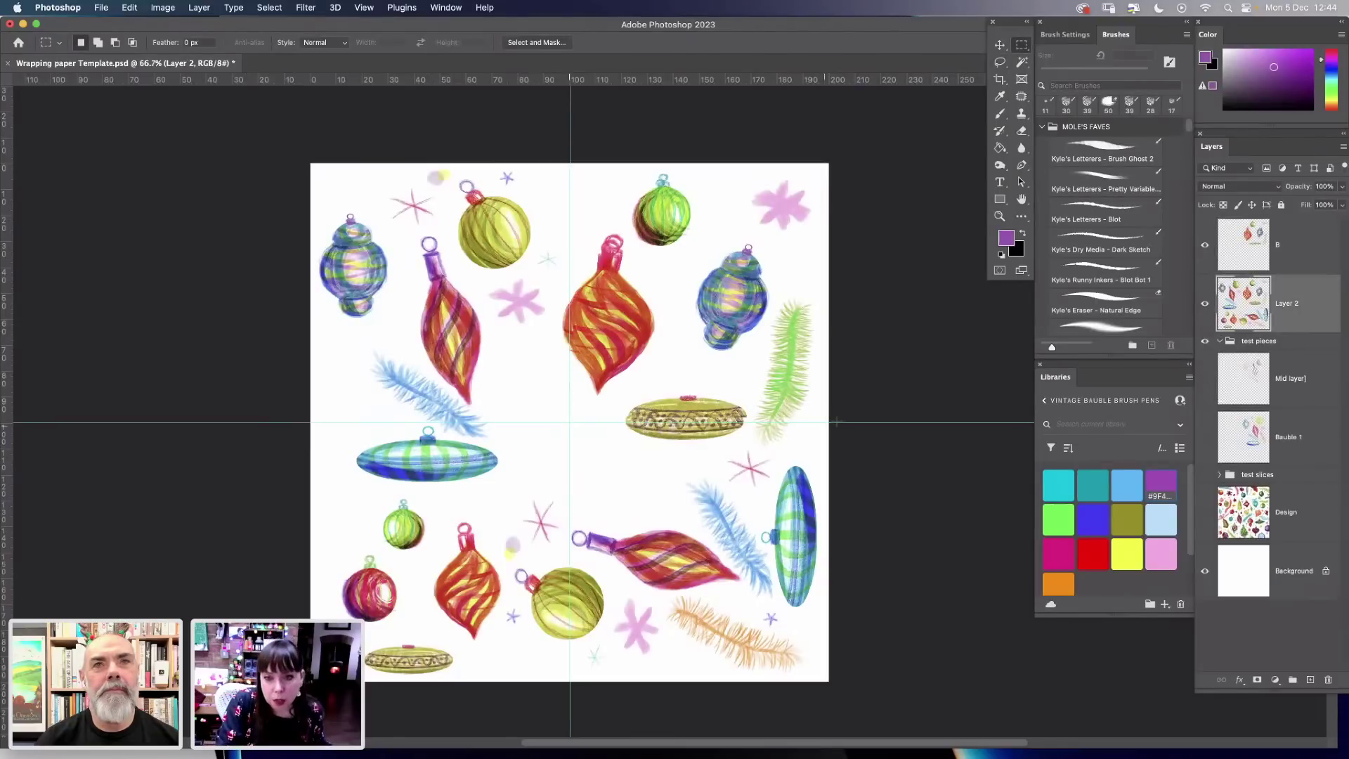
pyautogui.moveTo(828, 422); pyautogui.dragTo(570, 681)
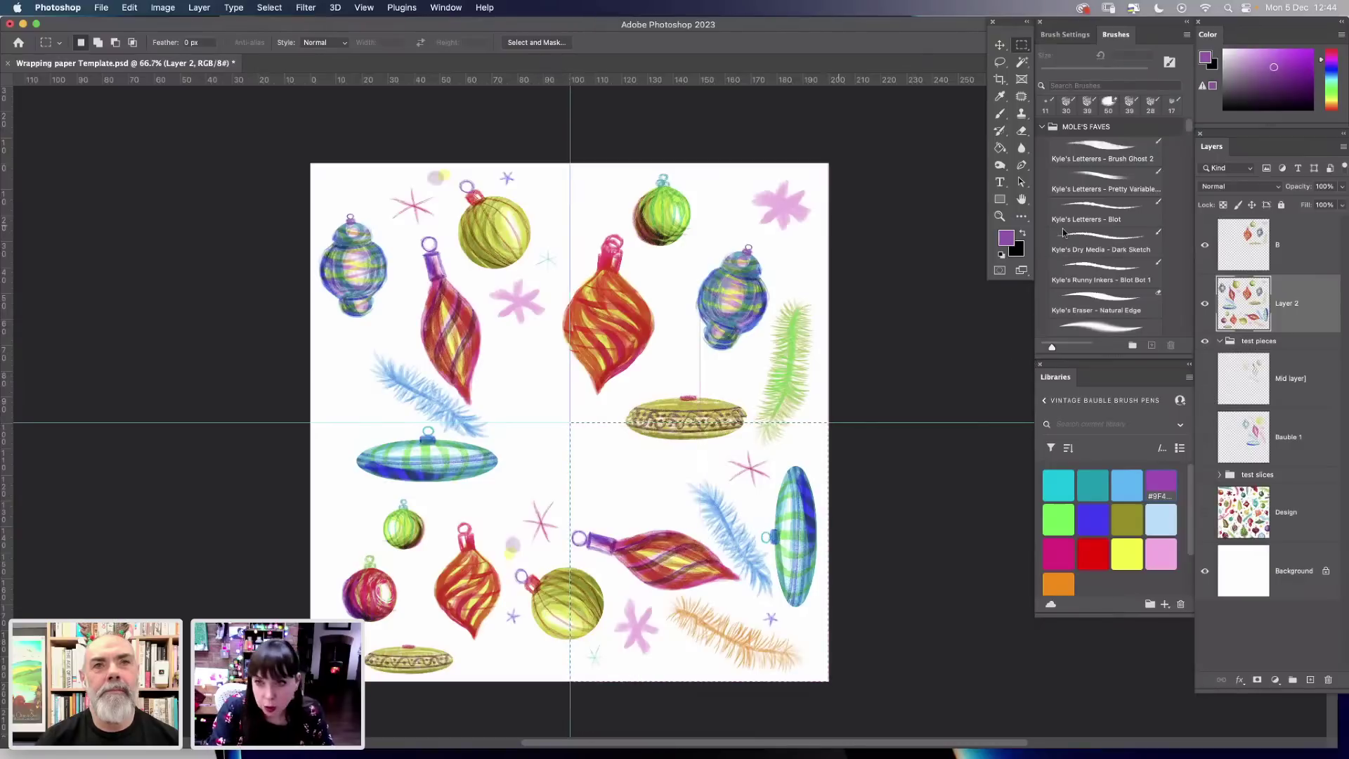
pyautogui.click(1000, 216)
pyautogui.click(694, 487)
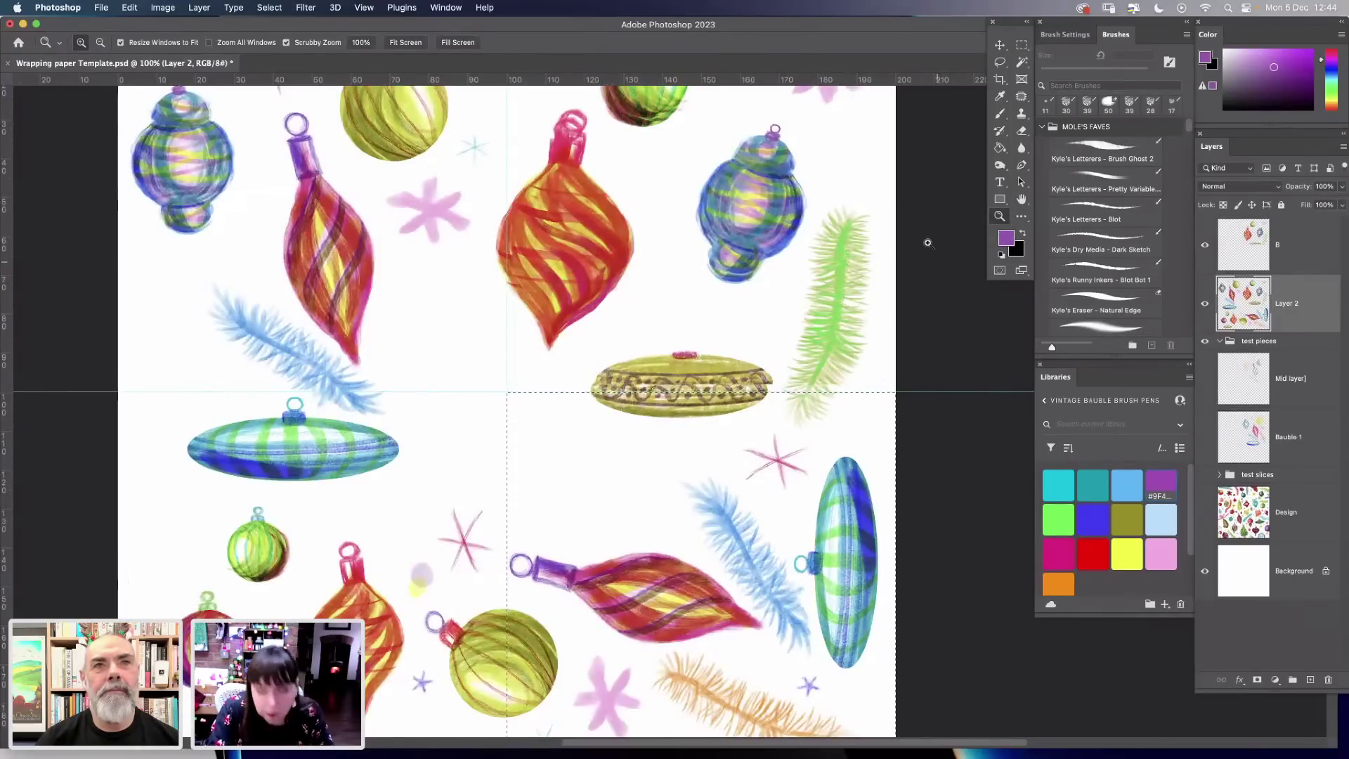
pyautogui.press('super+c')
pyautogui.press('super+v')
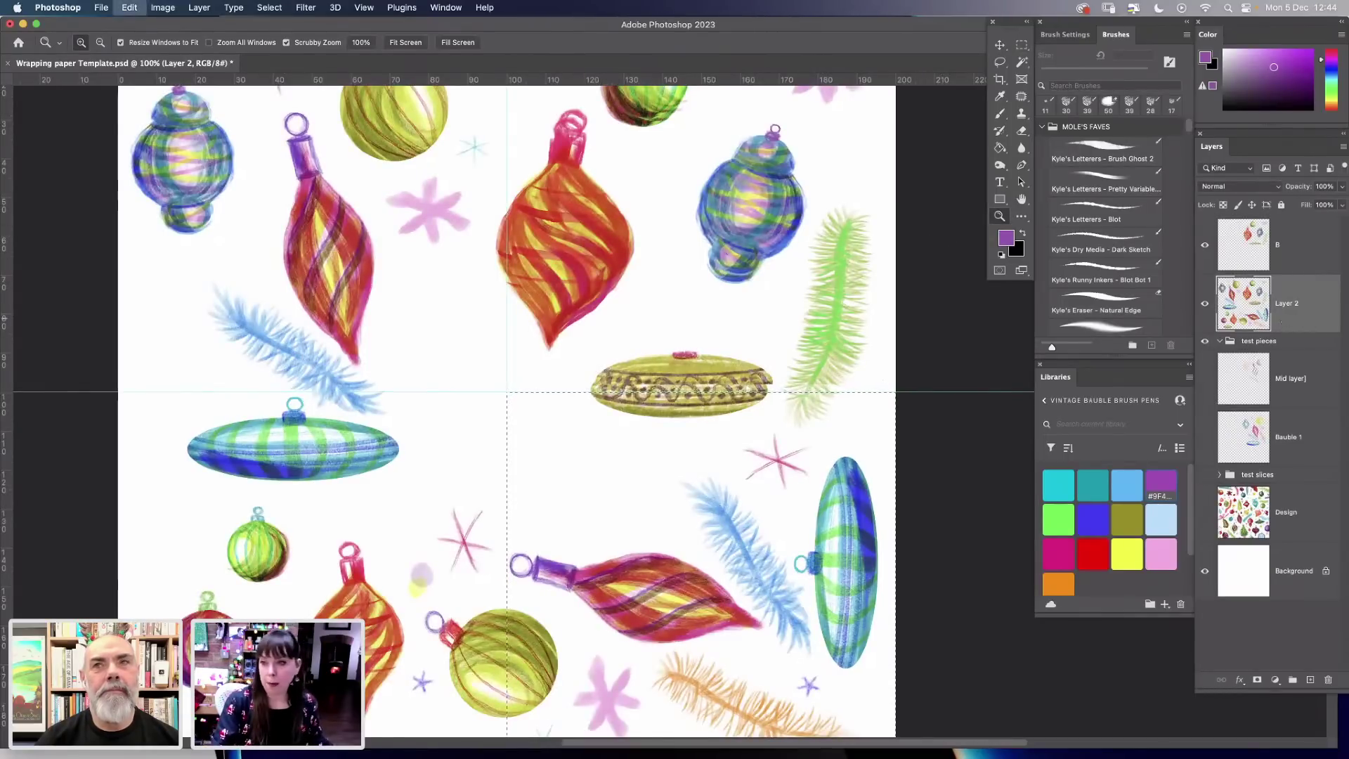
pyautogui.doubleClick(1287, 304)
pyautogui.write('D')
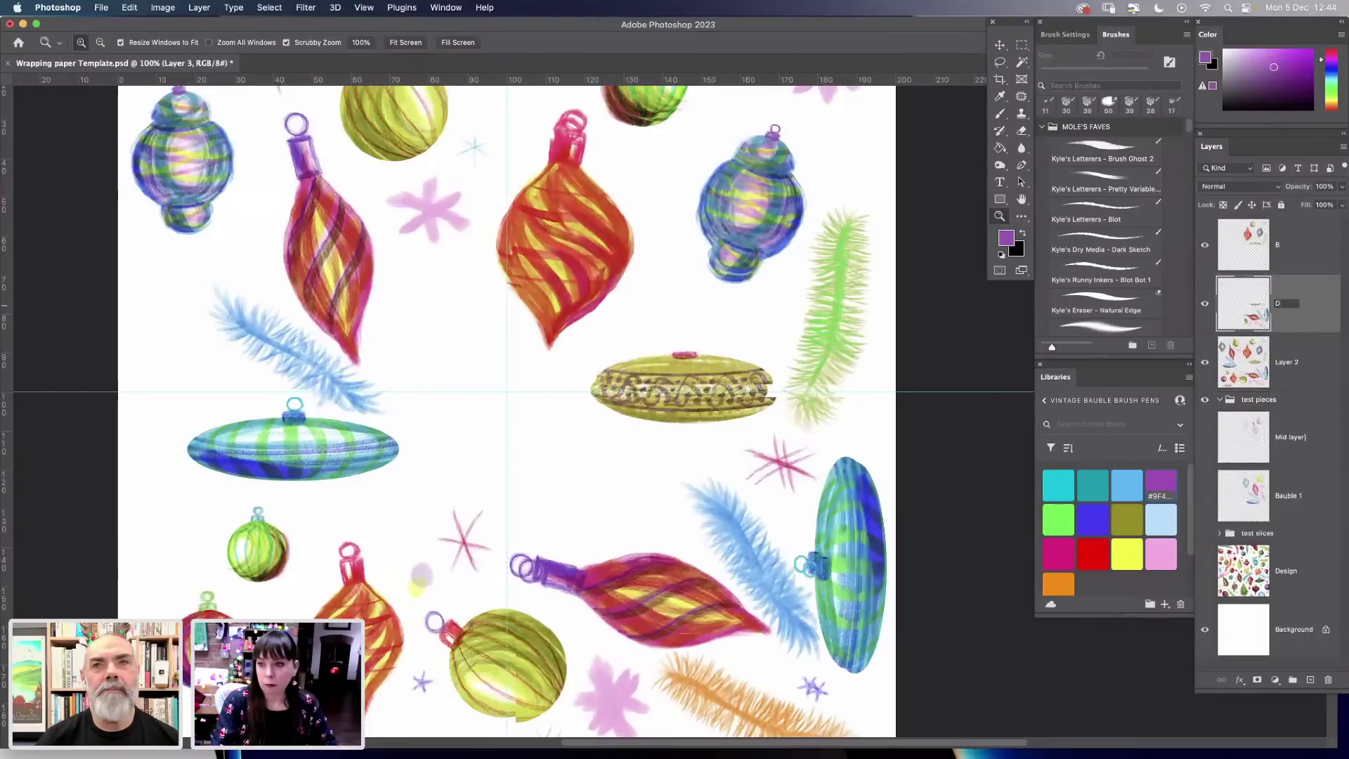
pyautogui.click(1300, 372)
pyautogui.press('super+minus')
pyautogui.press('m')
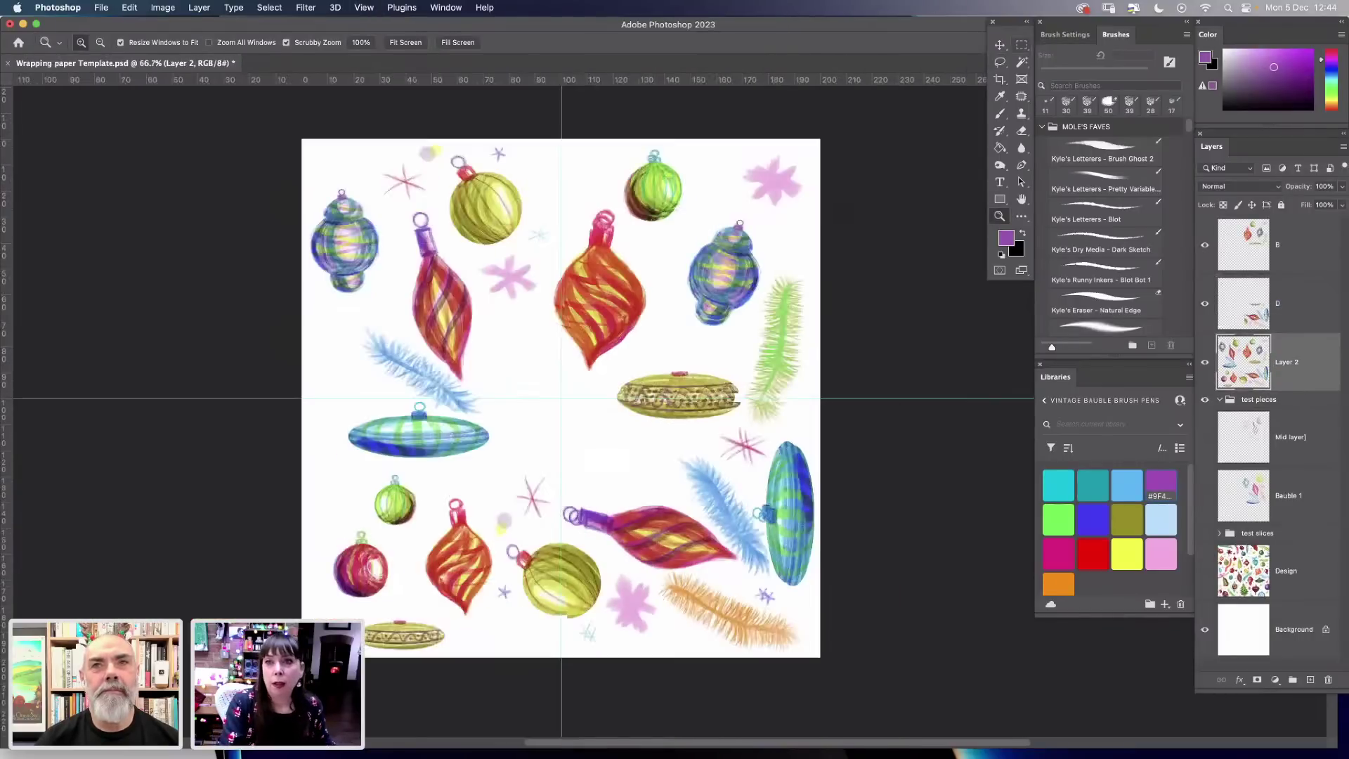
pyautogui.moveTo(302, 139); pyautogui.dragTo(561, 398)
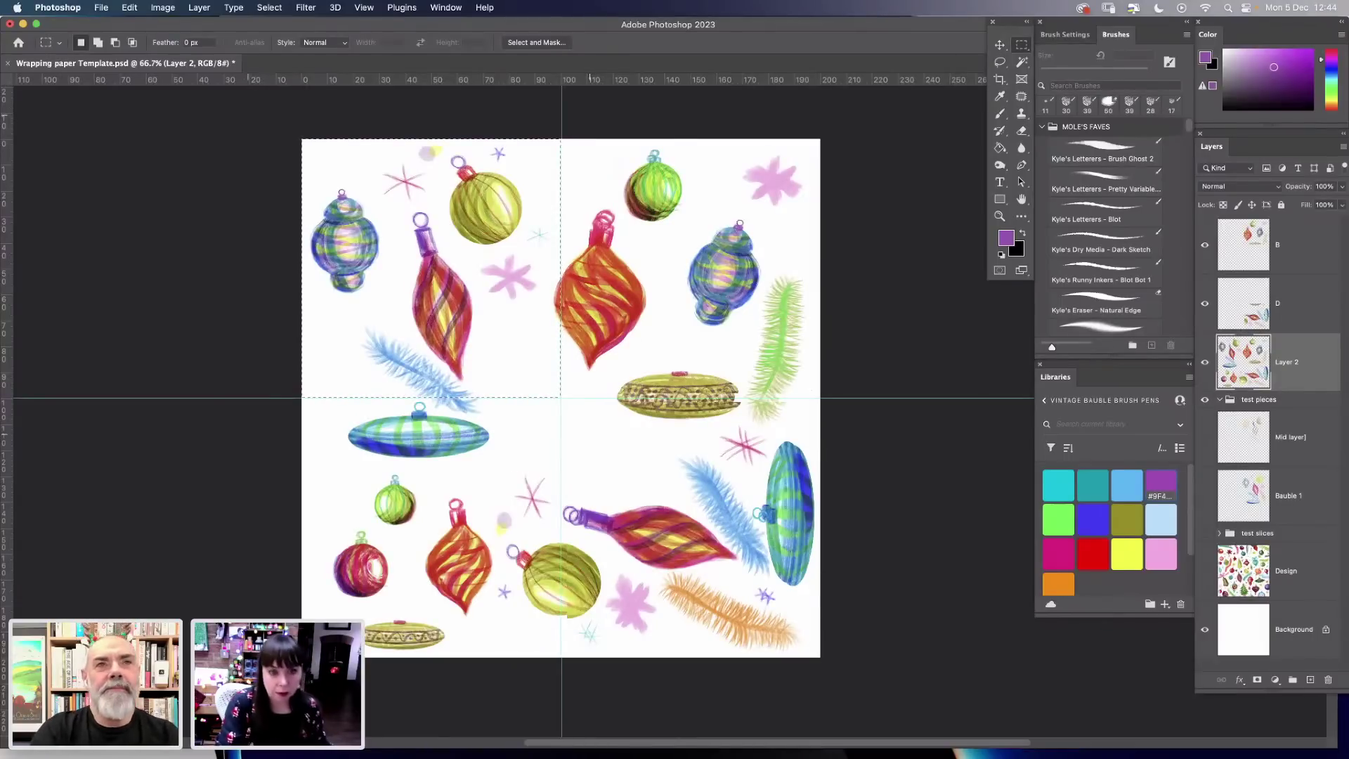
pyautogui.click(1000, 216)
pyautogui.click(545, 391)
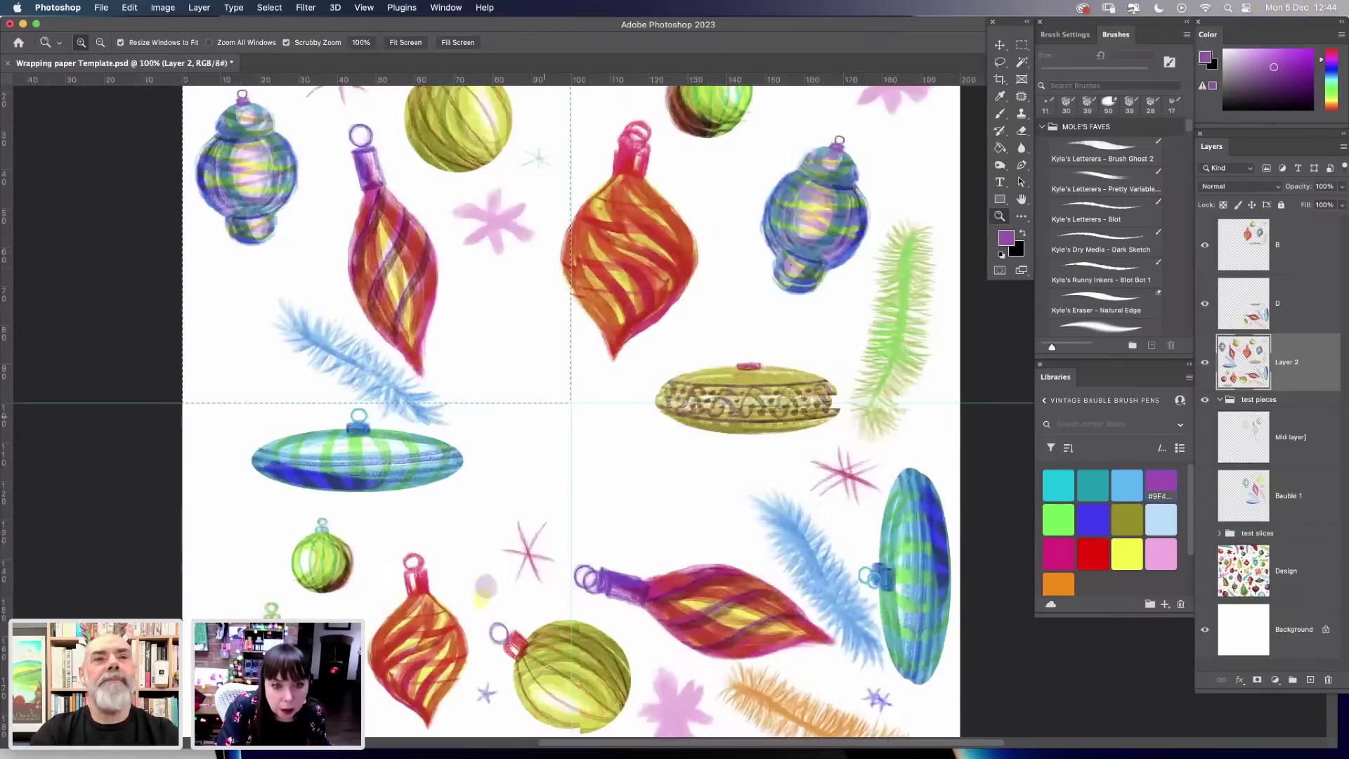
pyautogui.press('m')
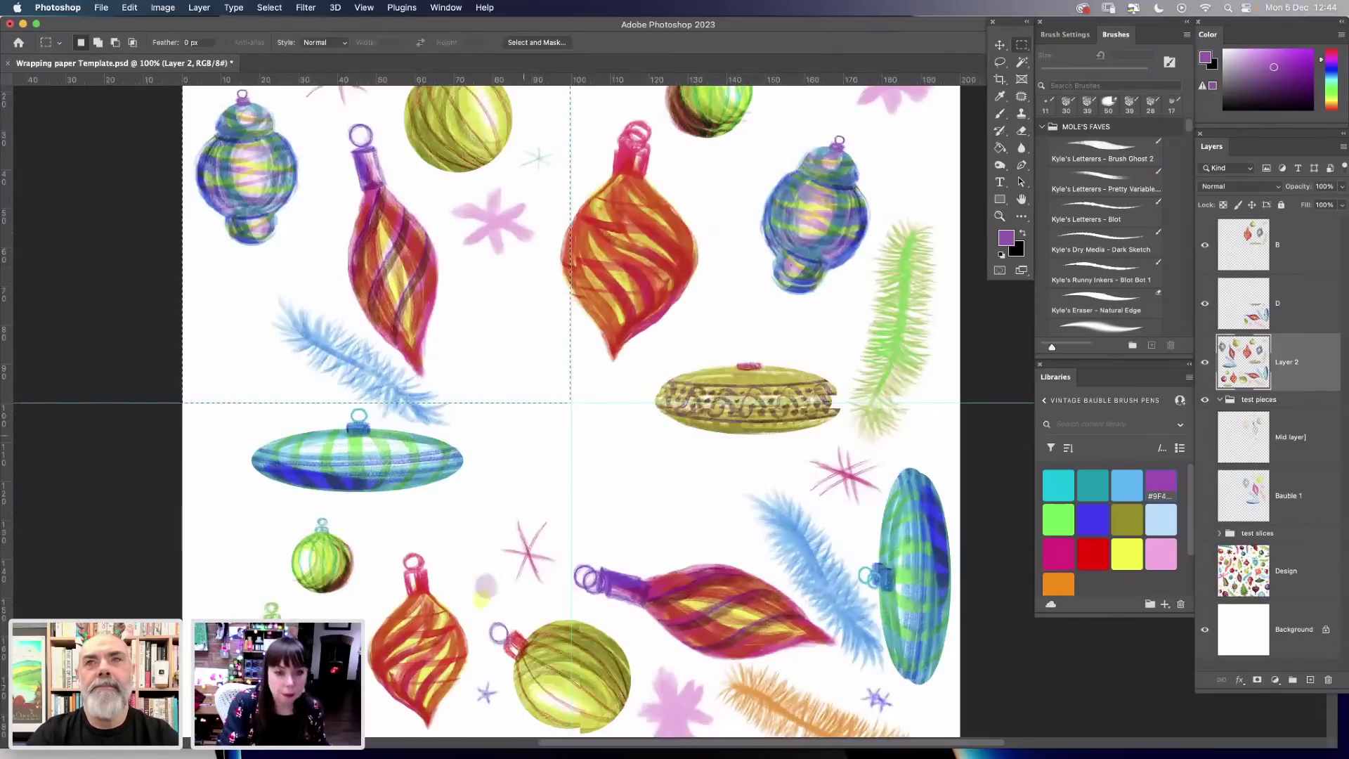
pyautogui.press('super+d')
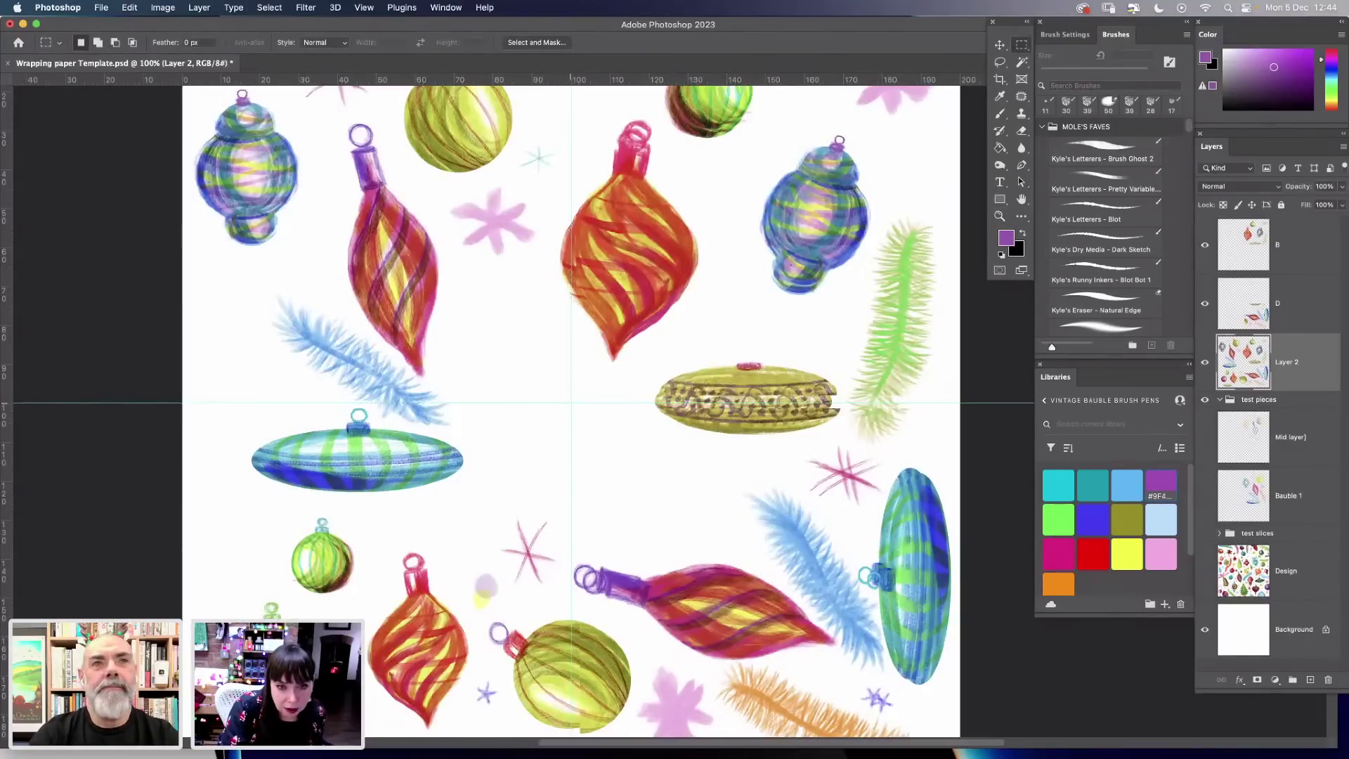
# Copy the upper-left quadrant of Layer 2 to a new layer, name it A and bring it to the top of the layer stack.
pyautogui.moveTo(570, 403); pyautogui.dragTo(91, 78)
pyautogui.press('super+d')
pyautogui.press('super+minus')
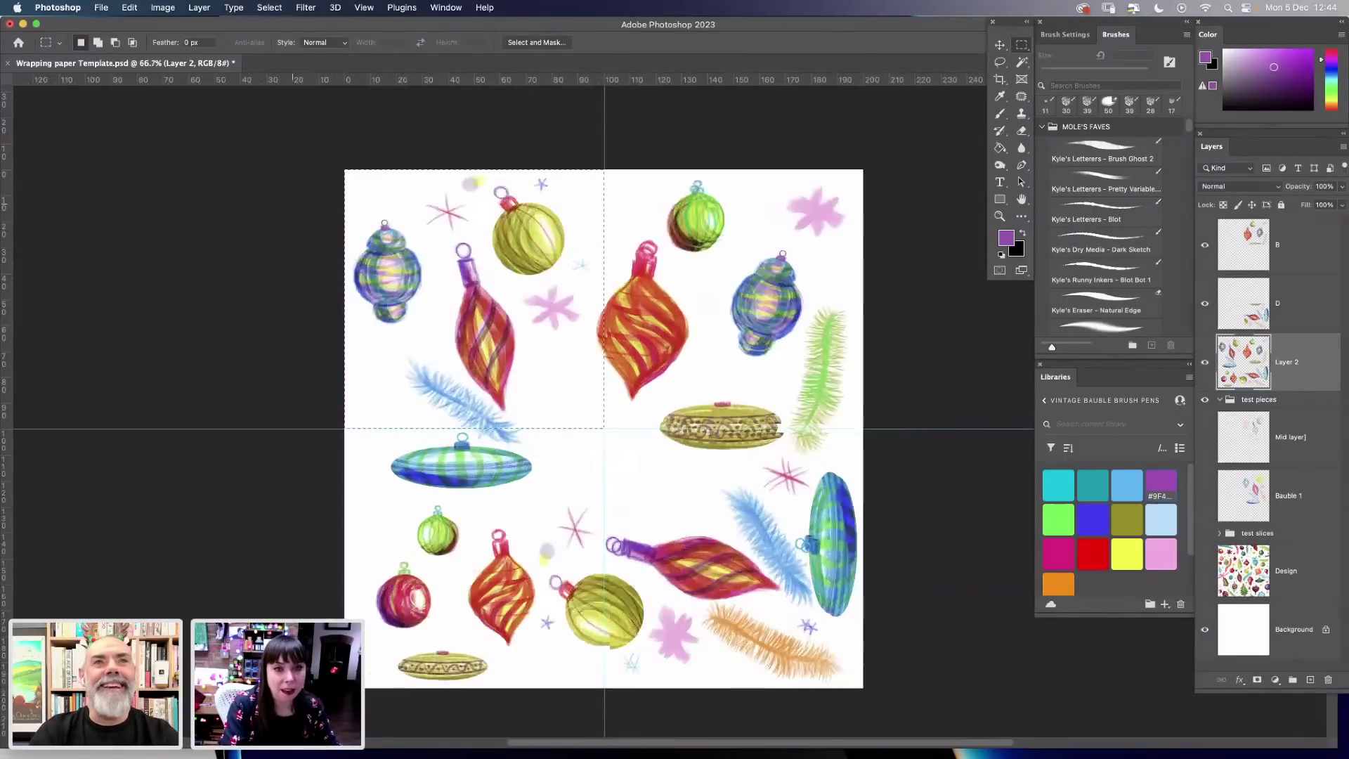
pyautogui.press('super+c')
pyautogui.press('super+v')
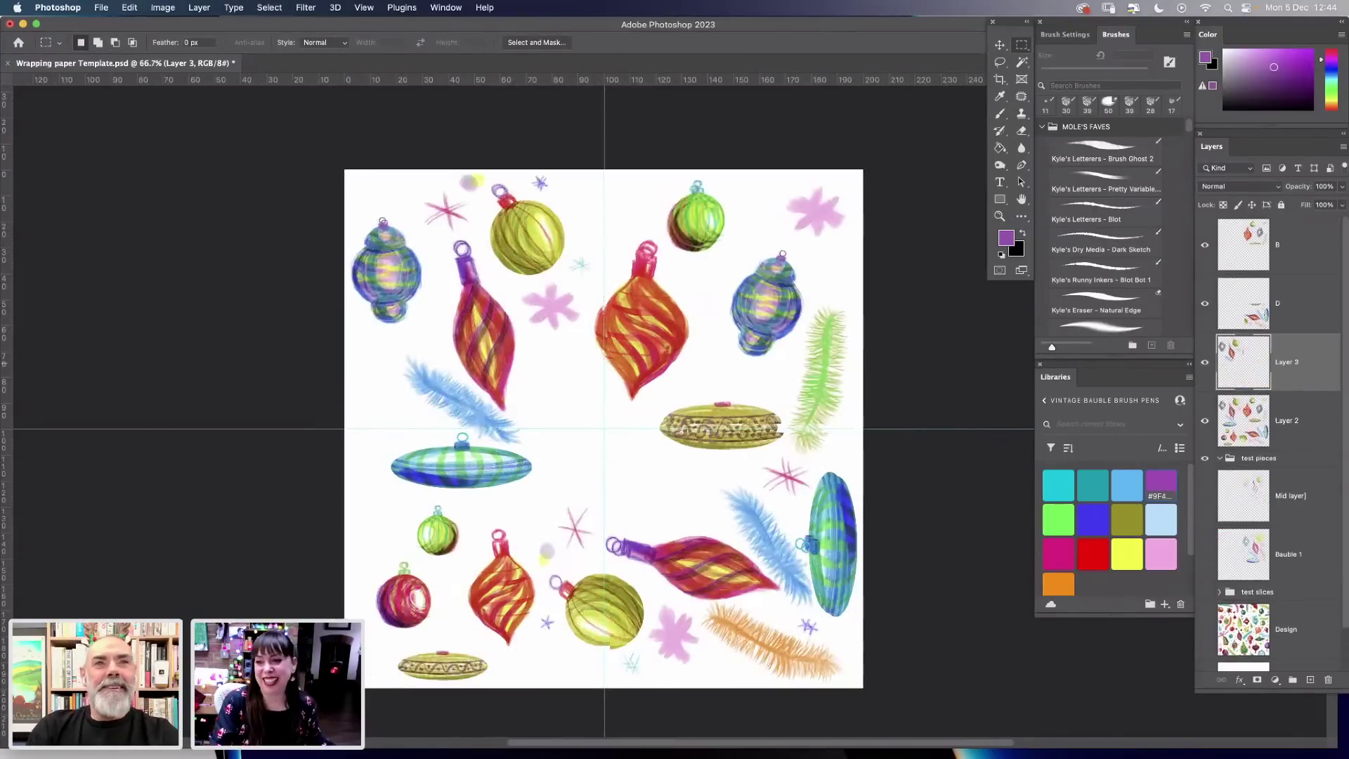
pyautogui.write('A')
pyautogui.press('Return')
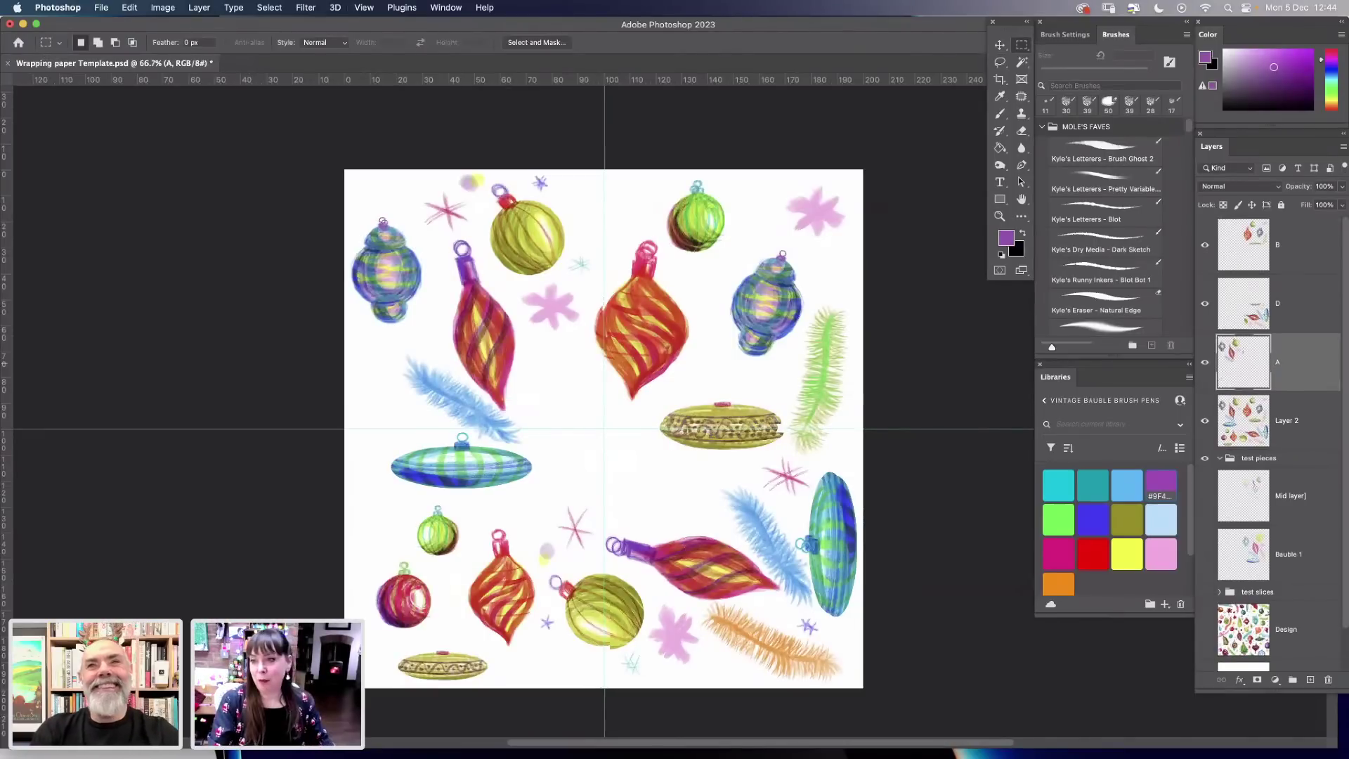
pyautogui.press('super+shift+bracketright')
# Select the lower-left quadrant of Layer 2 along the centre guides and copy it to a new layer.
pyautogui.click(1293, 420)
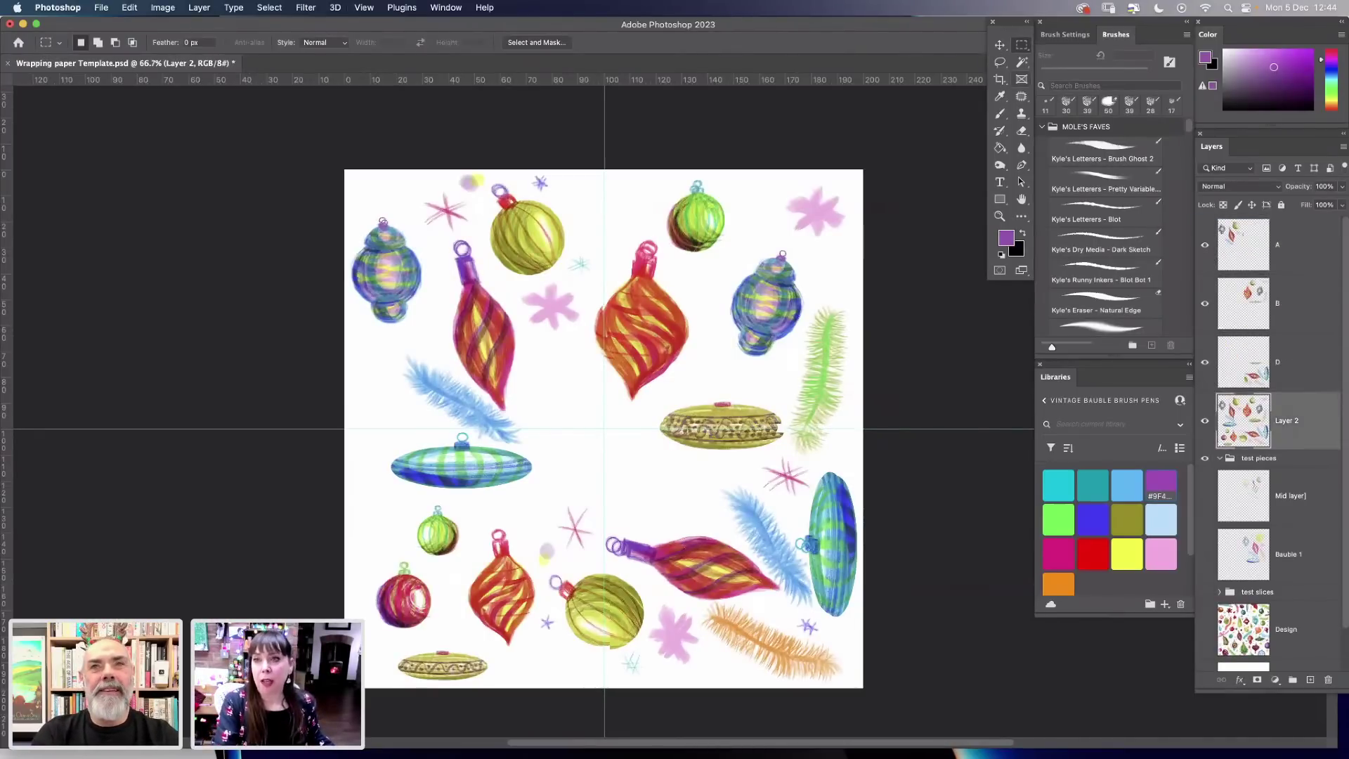
pyautogui.press('z')
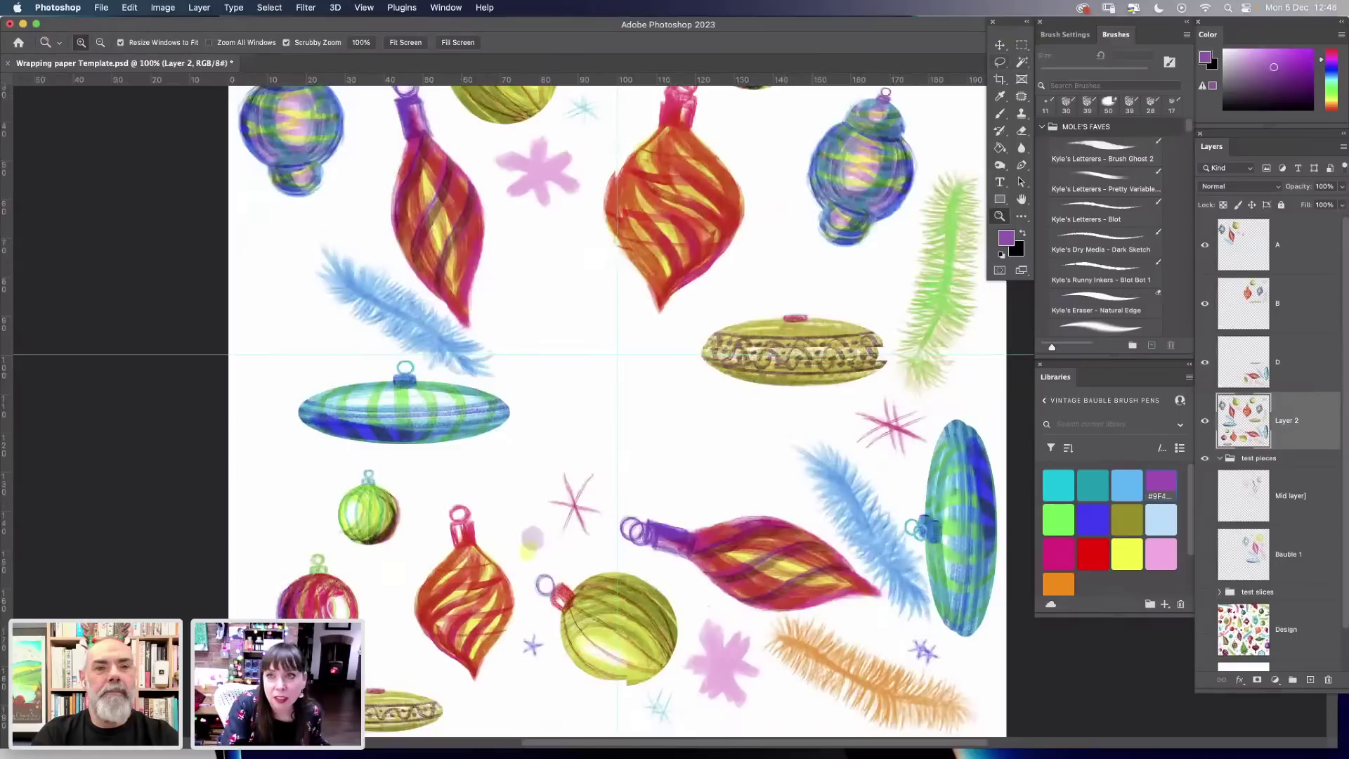
pyautogui.press('m')
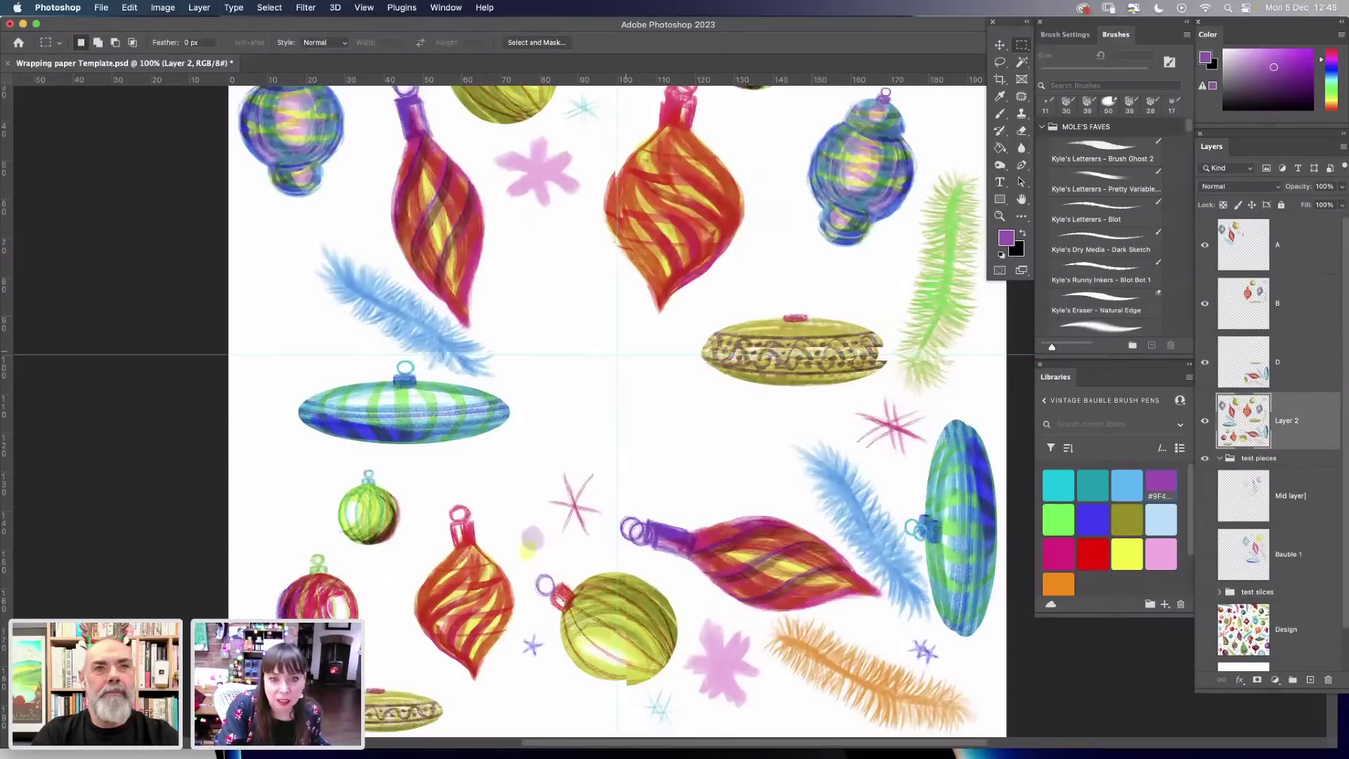
pyautogui.moveTo(618, 355); pyautogui.dragTo(229, 738)
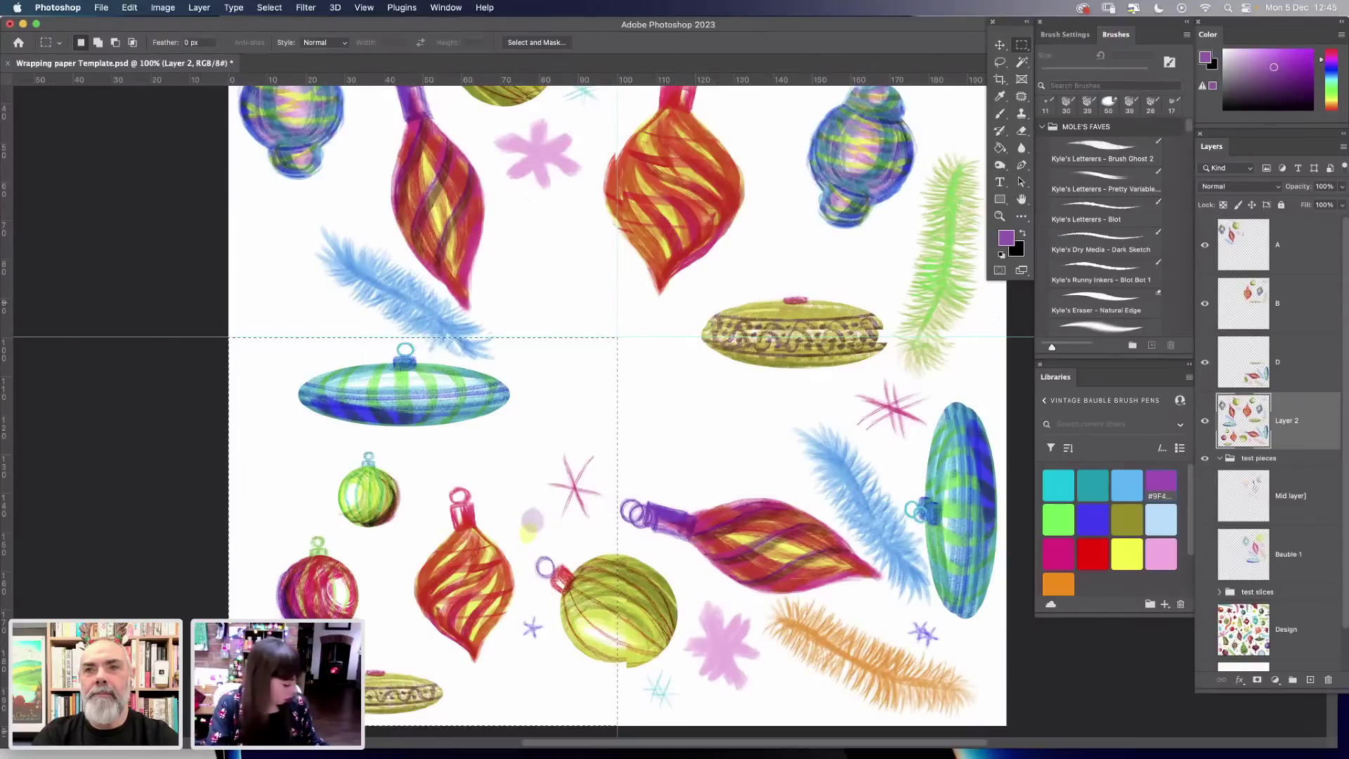
pyautogui.press('super+j')
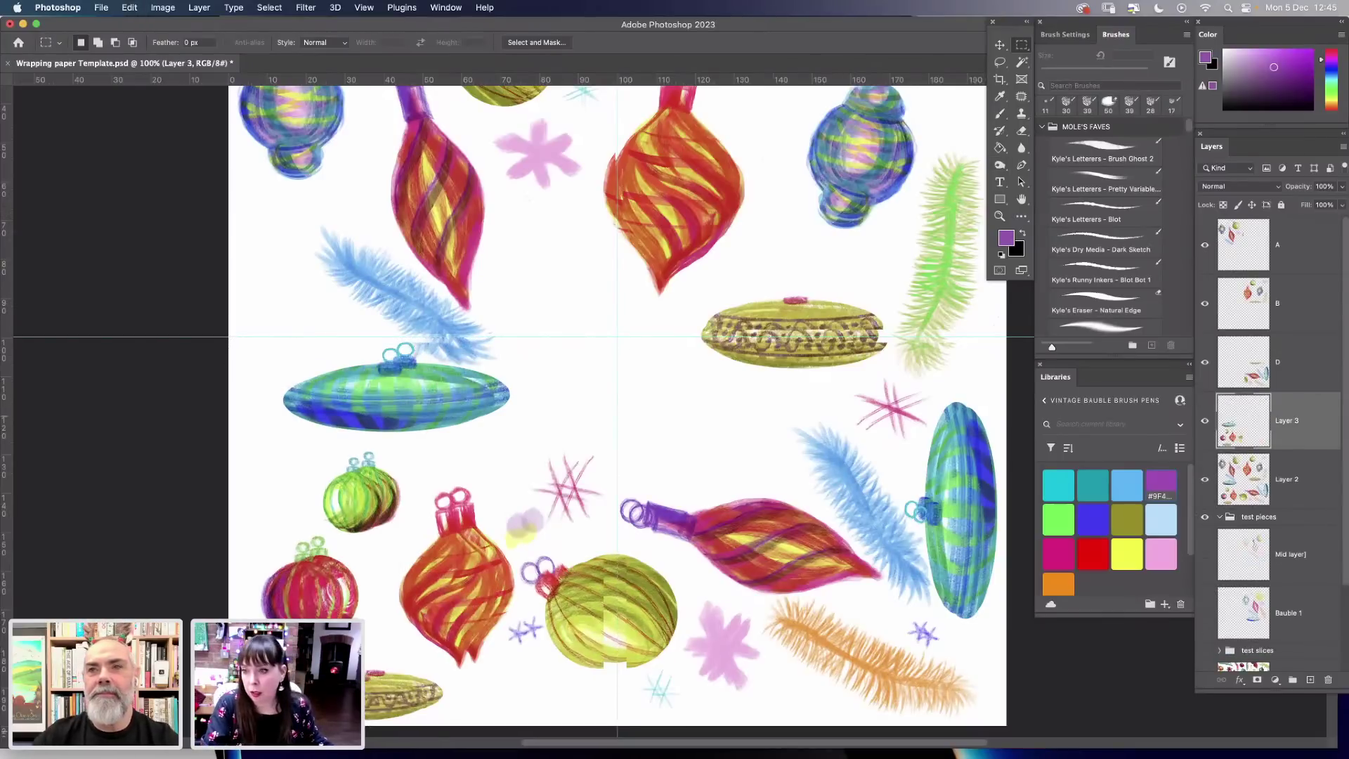
# Name the new lower-left quadrant layer C.
pyautogui.write('C')
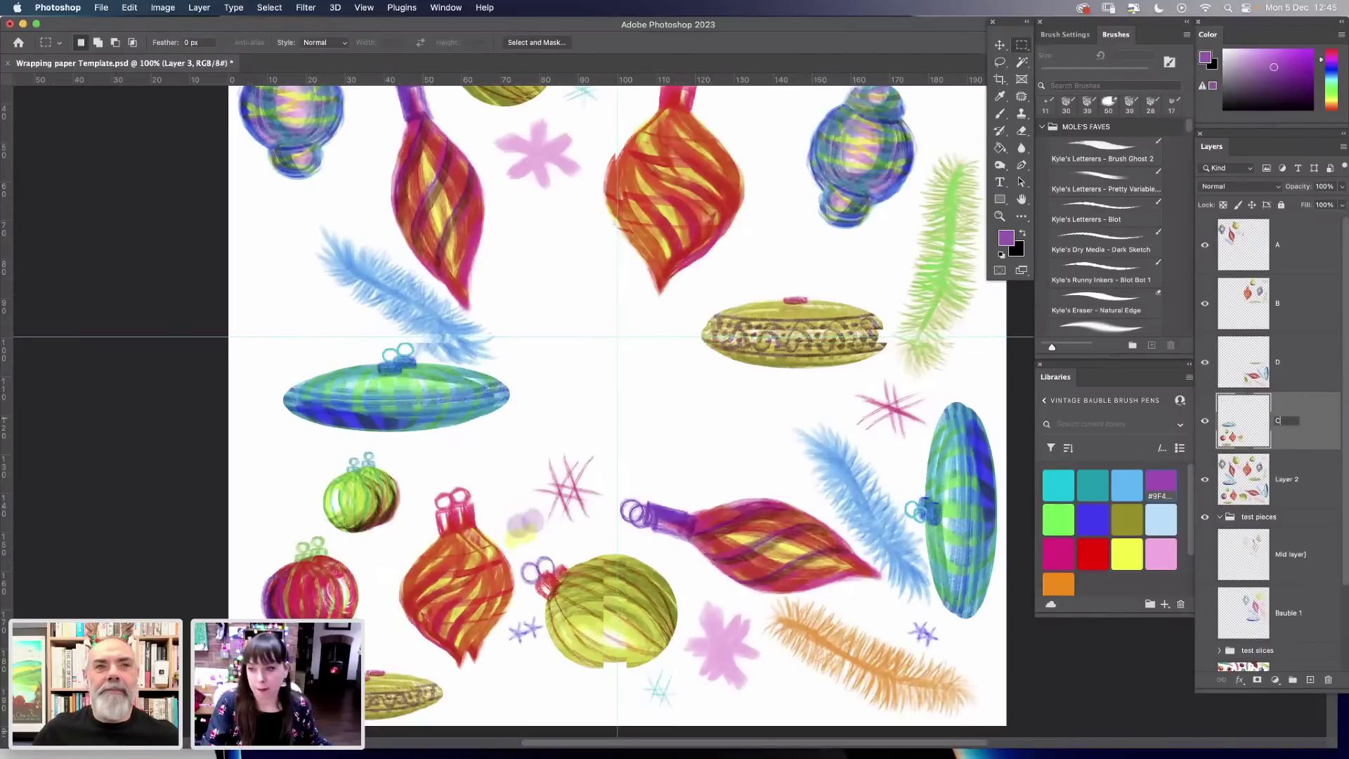
pyautogui.press('Return')
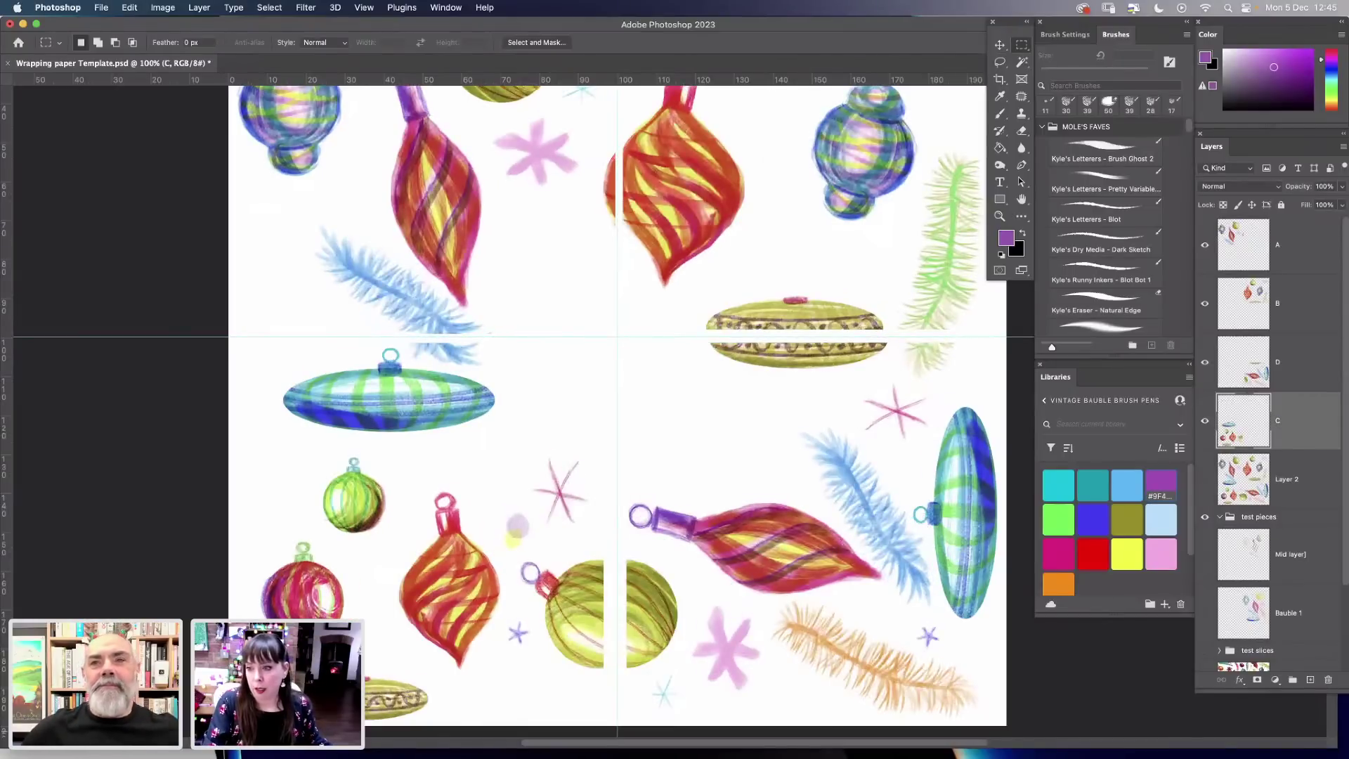
# Add a new layer directly beneath layer C and fill it with the purple foreground colour as a background.
pyautogui.press('v')
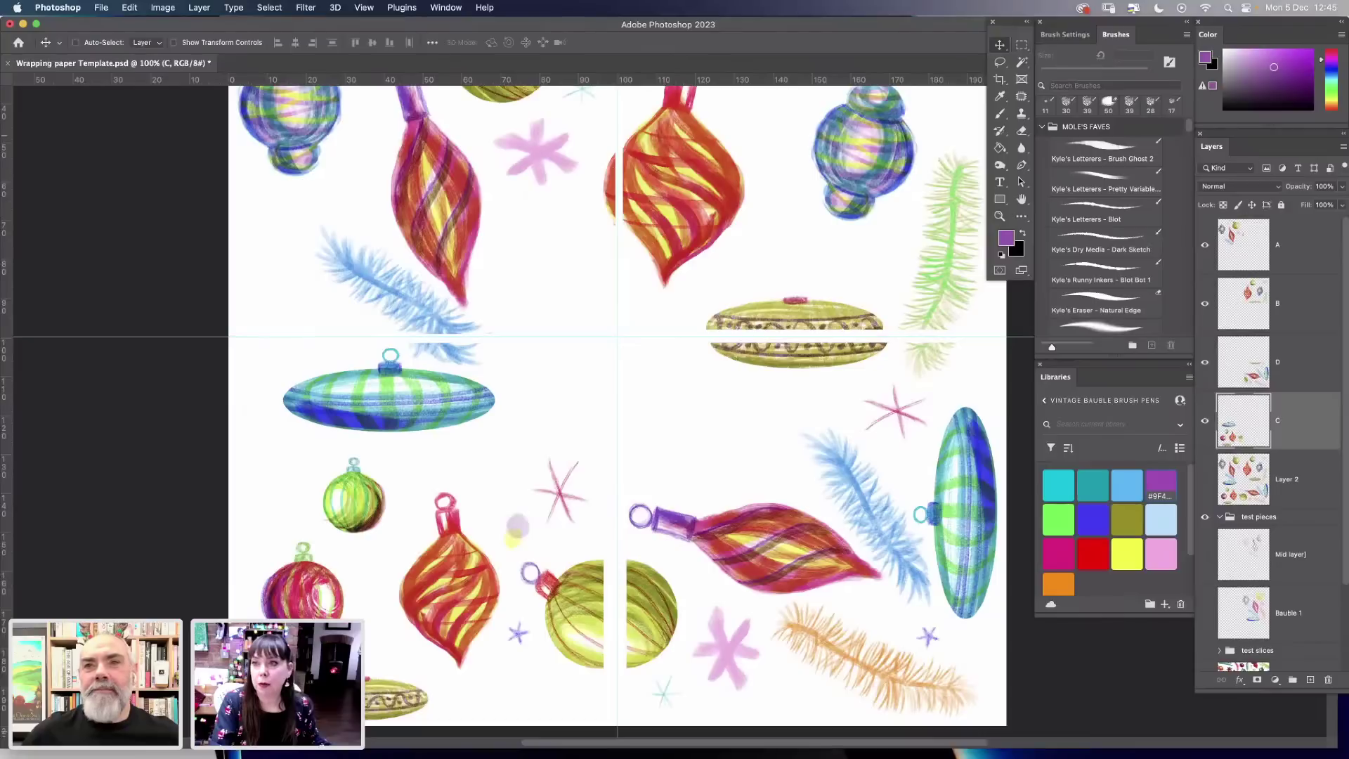
pyautogui.click(1311, 679)
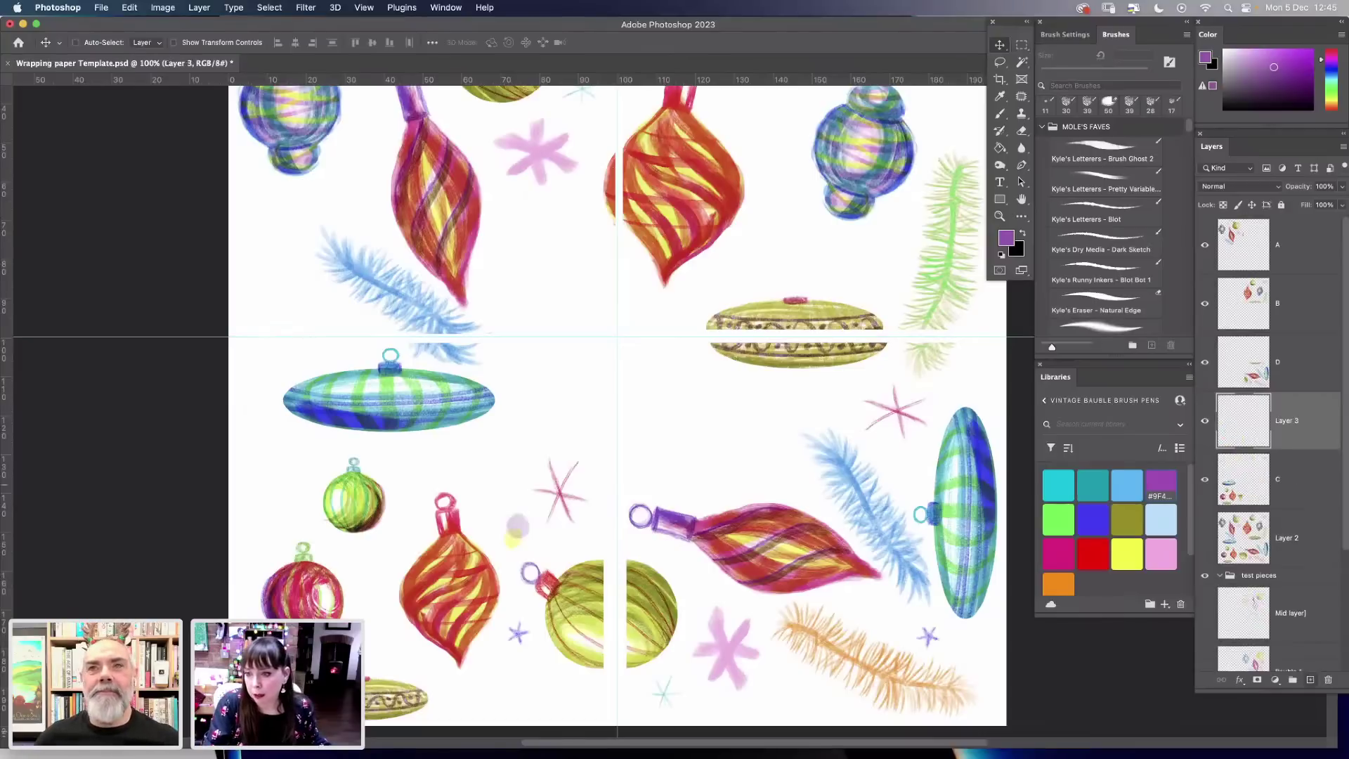
pyautogui.press('super+bracketleft')
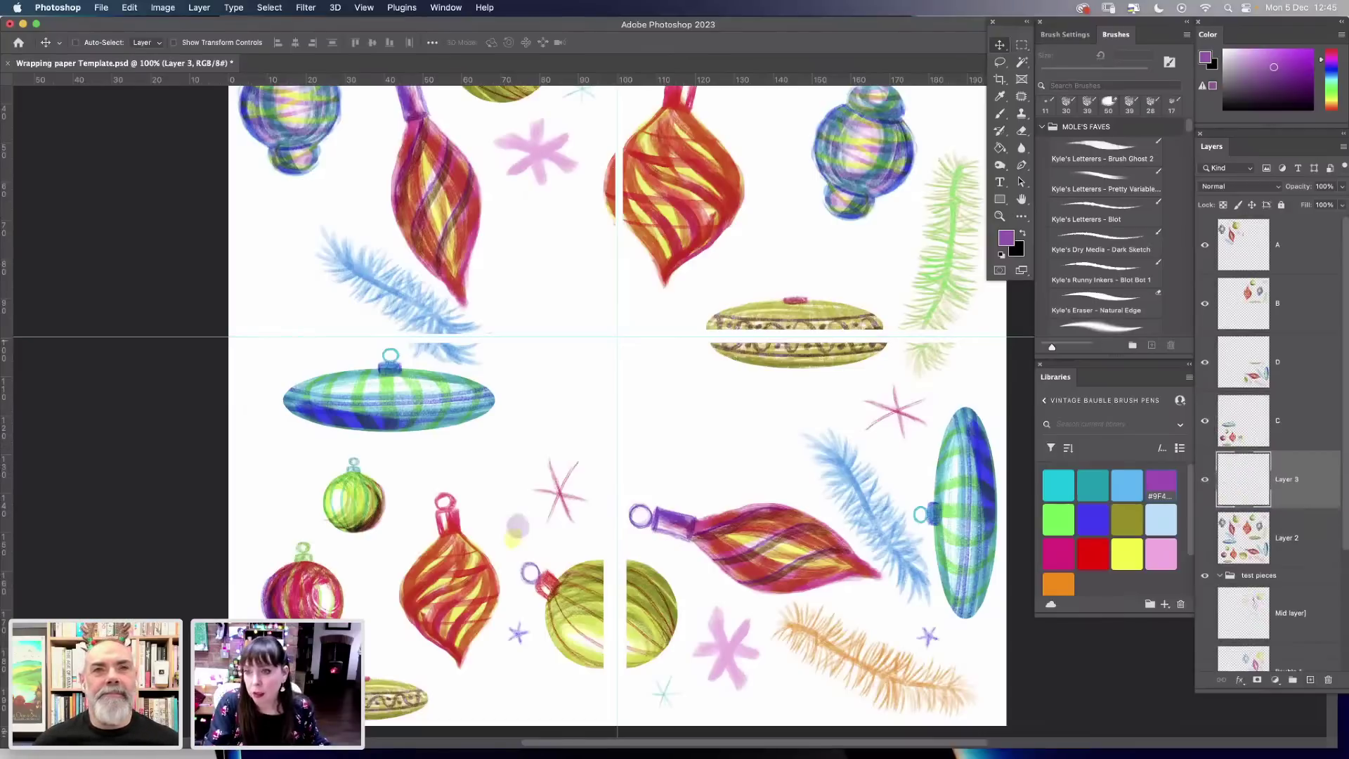
pyautogui.click(1000, 148)
pyautogui.click(506, 422)
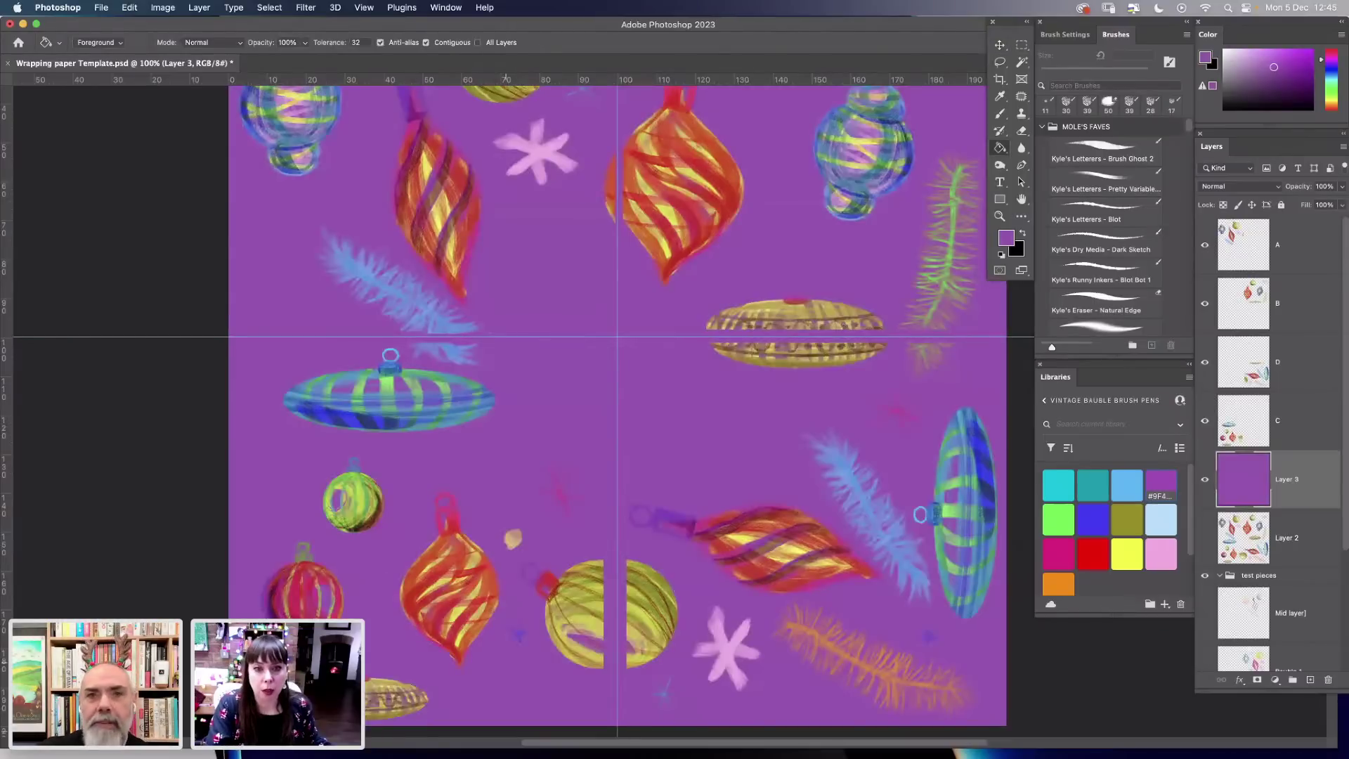
# Move layer C slightly right to bring its half of the yellow bauble closer to the vertical guide.
pyautogui.click(1293, 420)
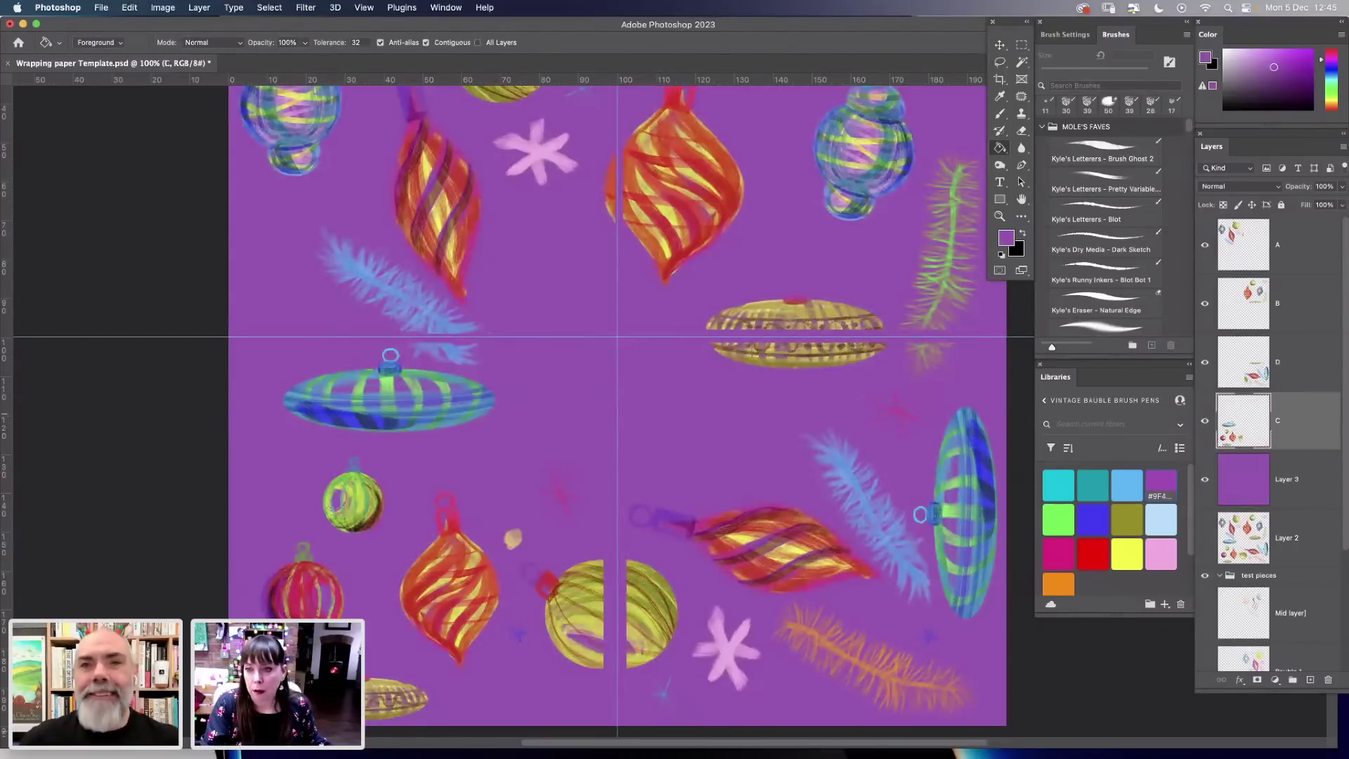
pyautogui.press('super+minus')
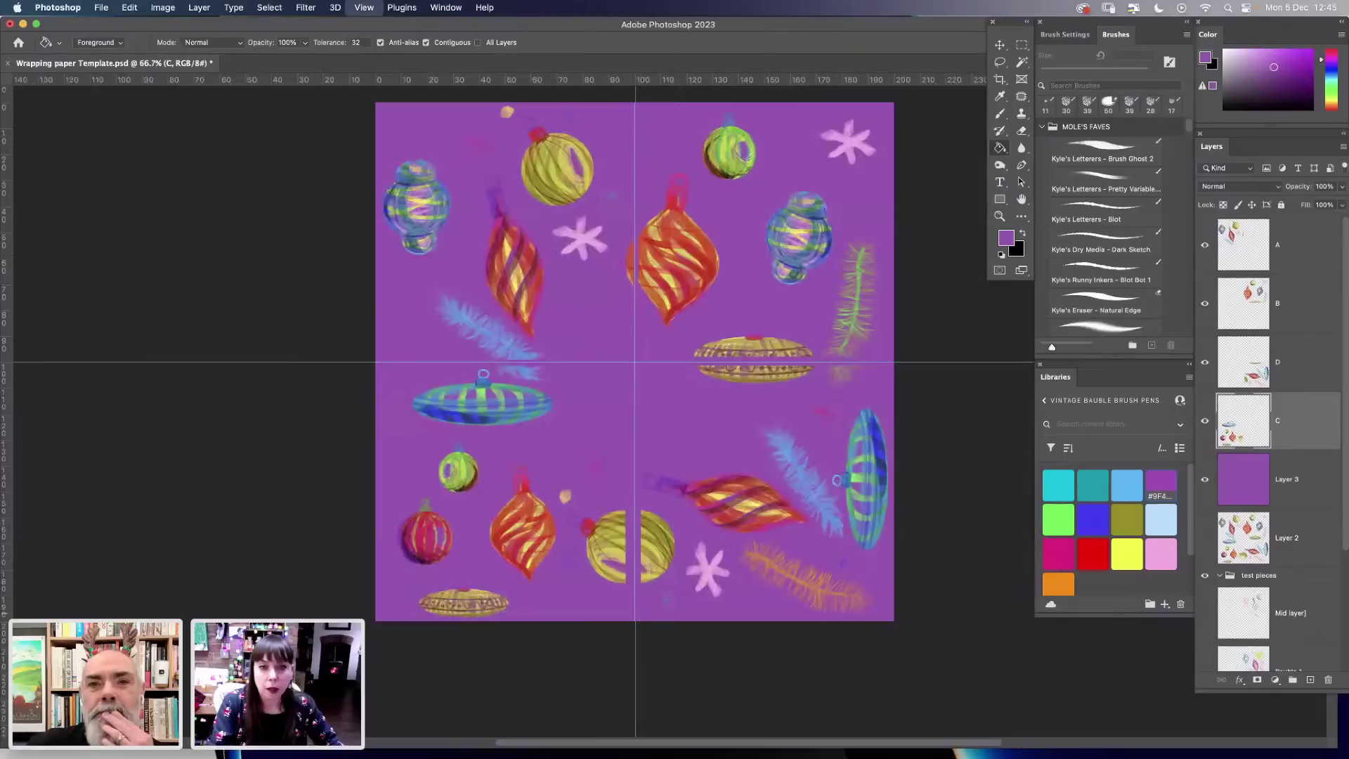
pyautogui.click(1000, 45)
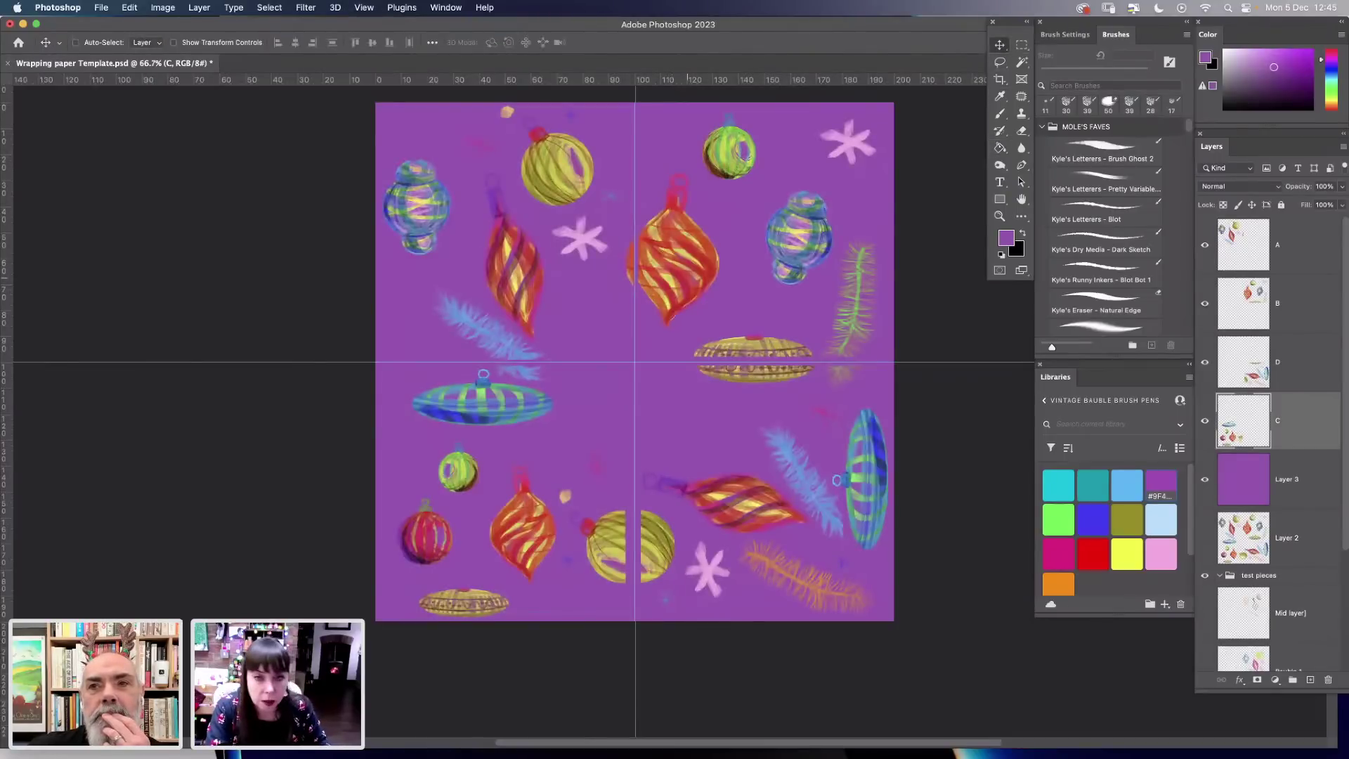
pyautogui.press('Left')
pyautogui.press('Left')
pyautogui.press('Left')
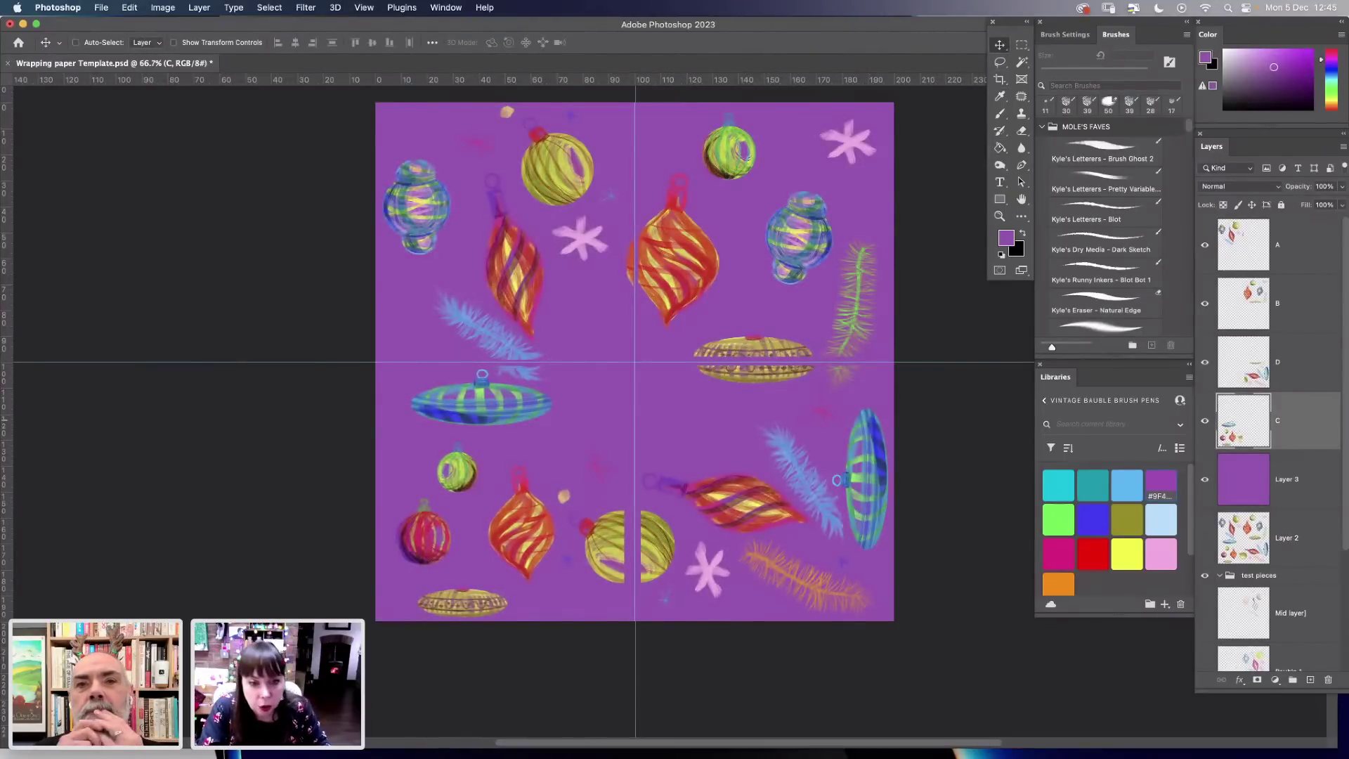
pyautogui.press('Right')
pyautogui.press('Right')
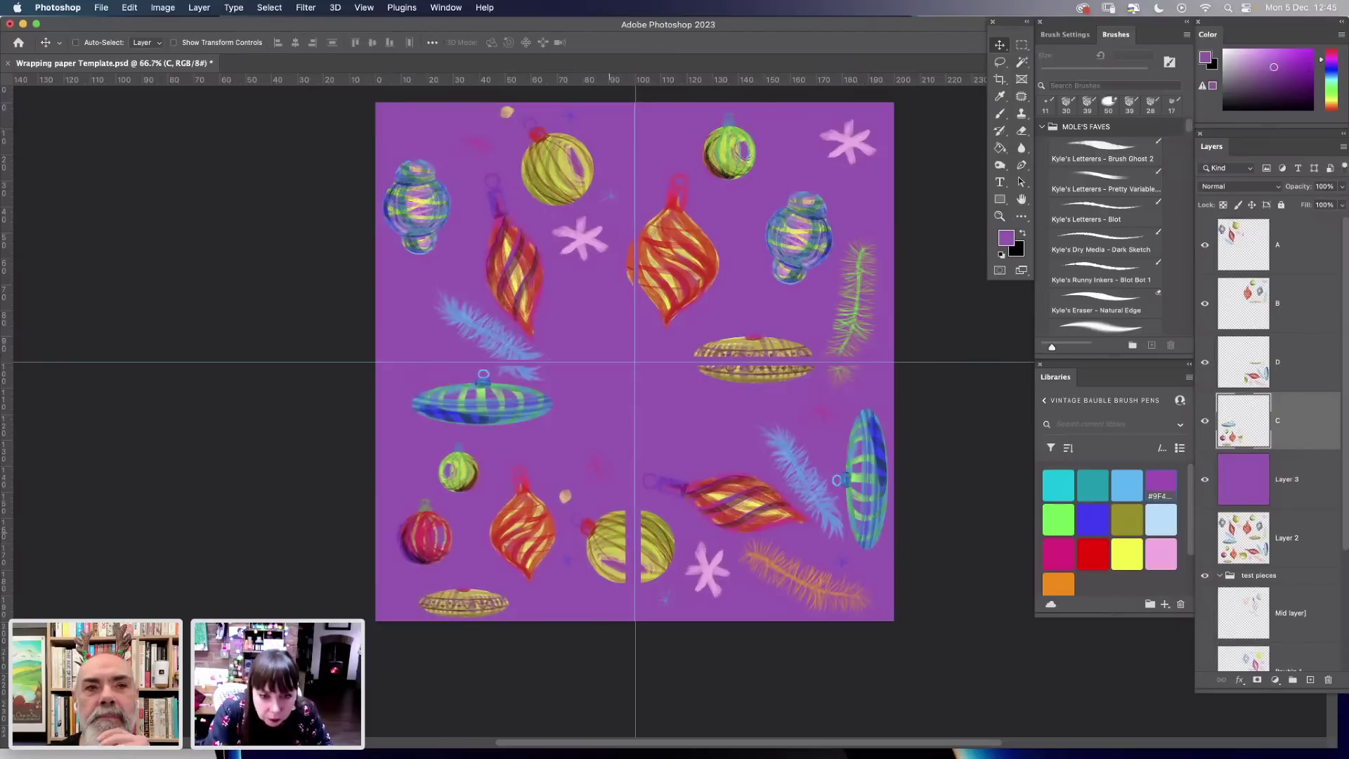
pyautogui.moveTo(618, 500); pyautogui.dragTo(628, 502)
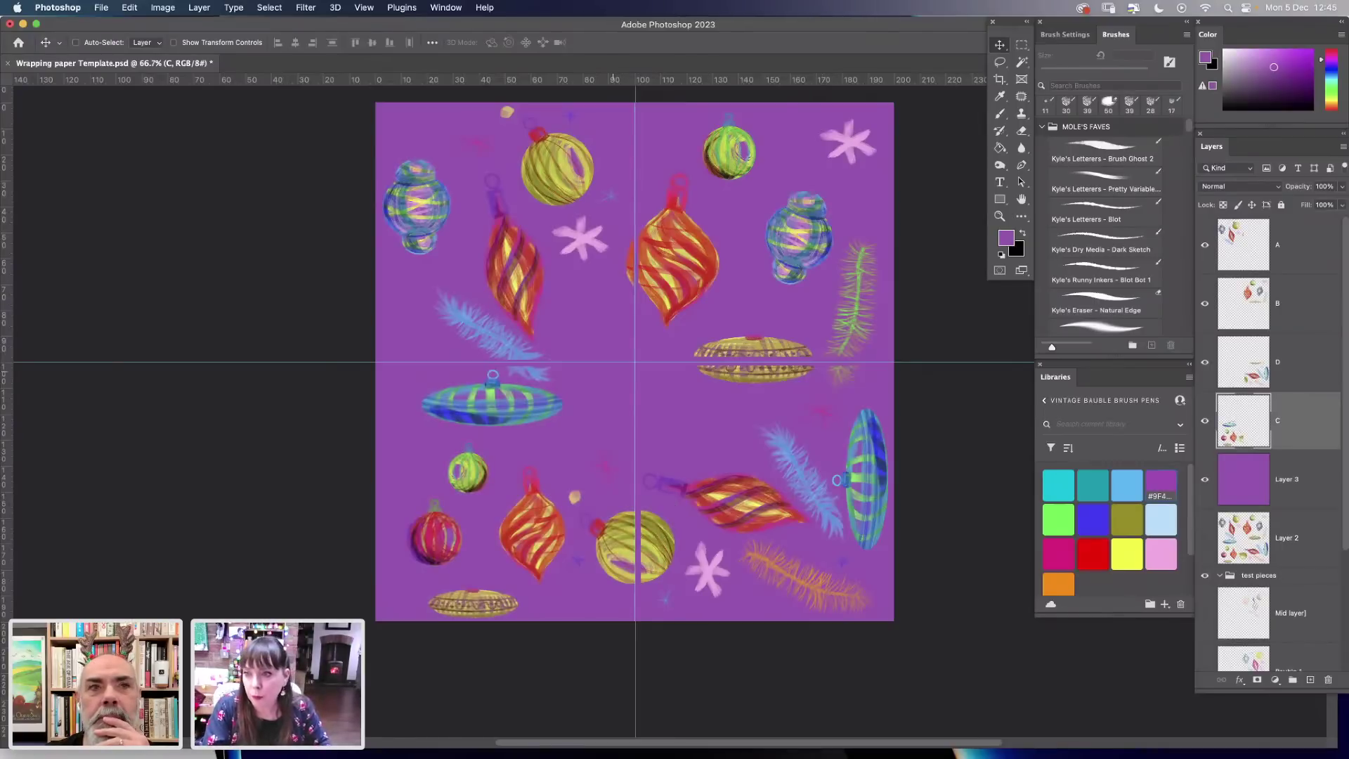
# Nudge layer D left until its half of the yellow bauble meets the half on layer C.
pyautogui.click(1293, 362)
pyautogui.press('Left')
pyautogui.press('Left')
pyautogui.press('Left')
pyautogui.press('Left')
pyautogui.press('Left')
pyautogui.press('Left')
pyautogui.press('Left')
pyautogui.press('Left')
pyautogui.press('Left')
pyautogui.press('Left')
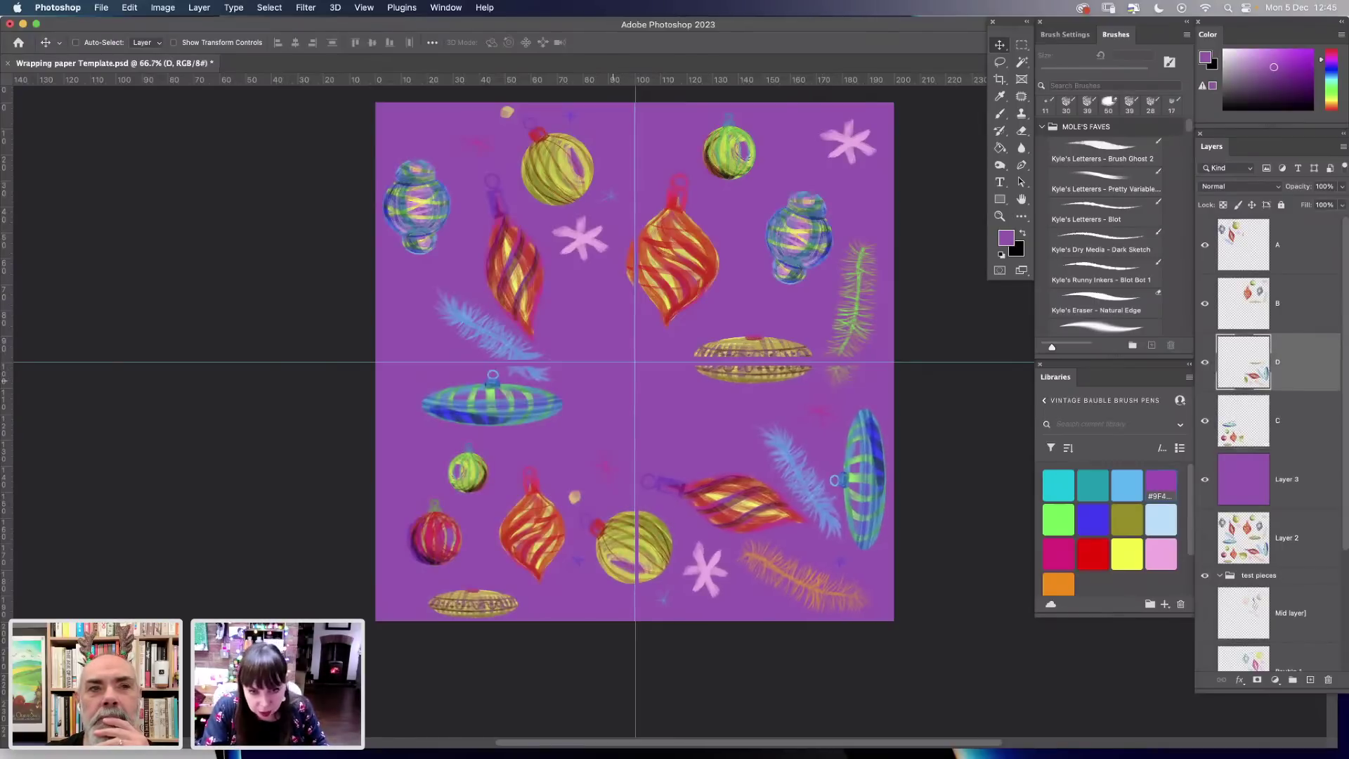
pyautogui.press('Left')
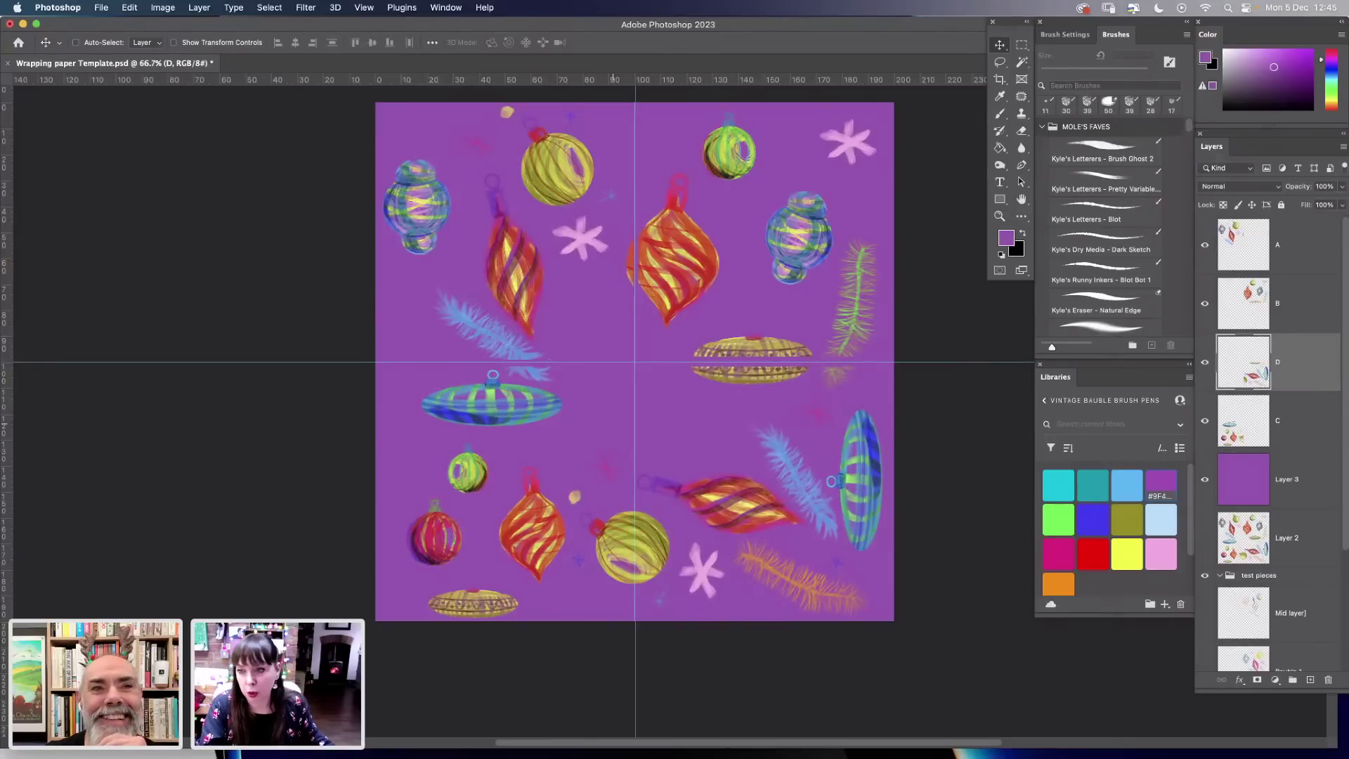
# Close the horizontal gap by moving layers C and D up together and layers A and B slightly down together.
pyautogui.keyDown('shift'); pyautogui.click(1300, 420); pyautogui.keyUp('shift')
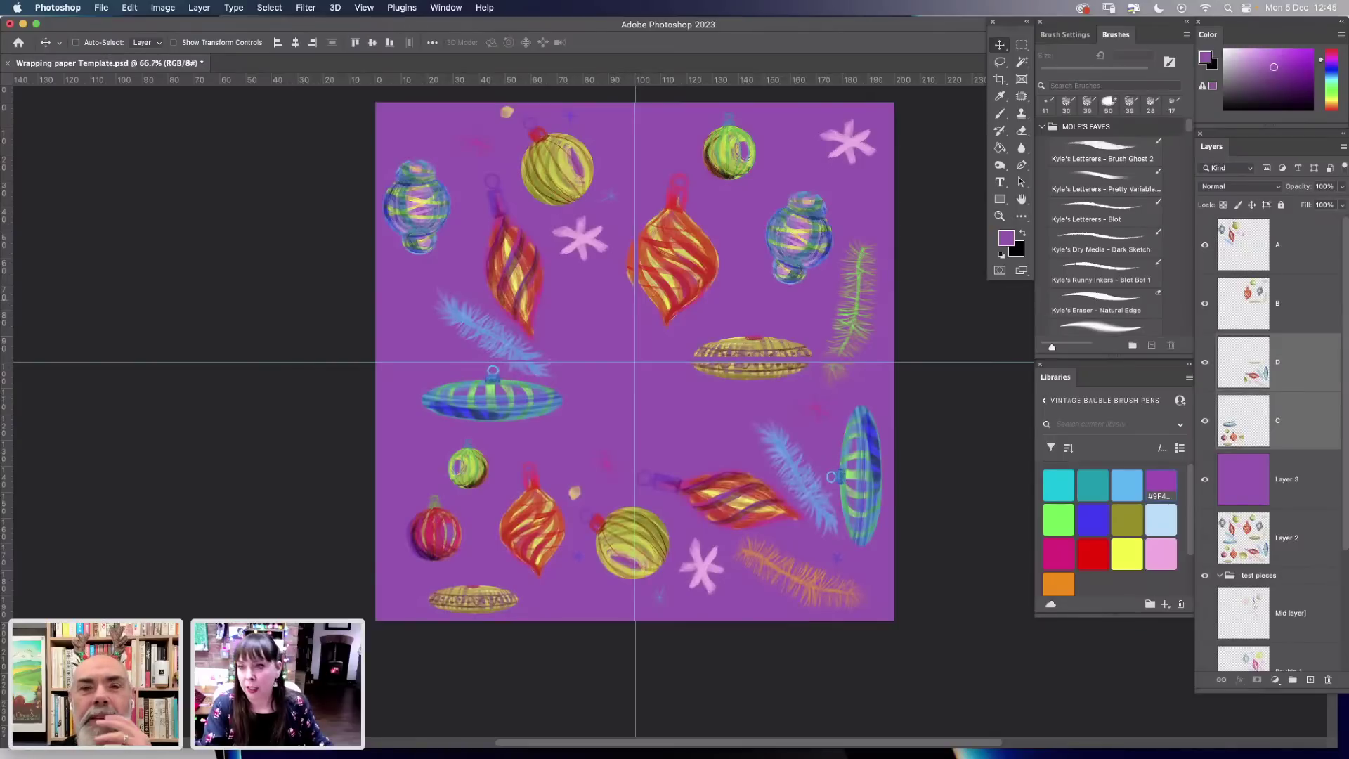
pyautogui.click(1300, 302)
pyautogui.keyDown('shift'); pyautogui.click(1300, 253); pyautogui.keyUp('shift')
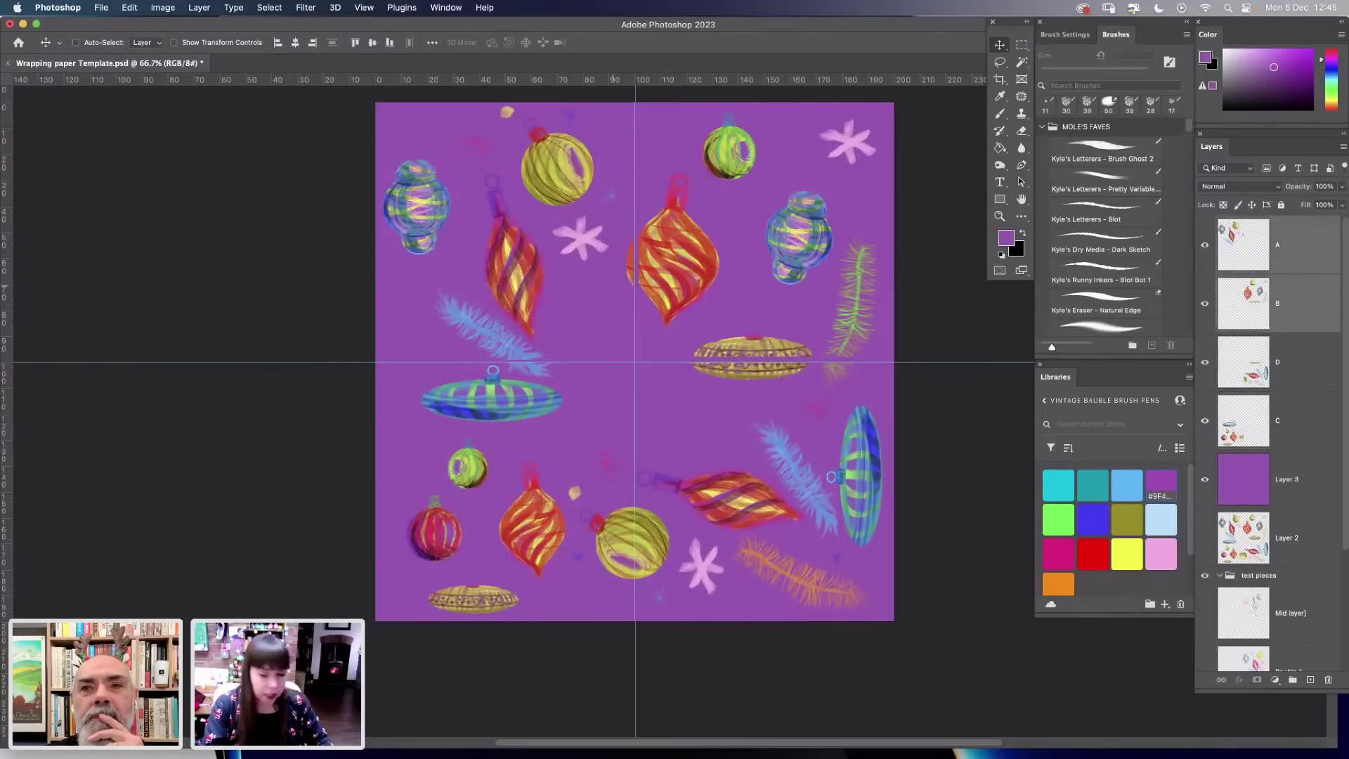
pyautogui.moveTo(678, 259); pyautogui.dragTo(679, 262)
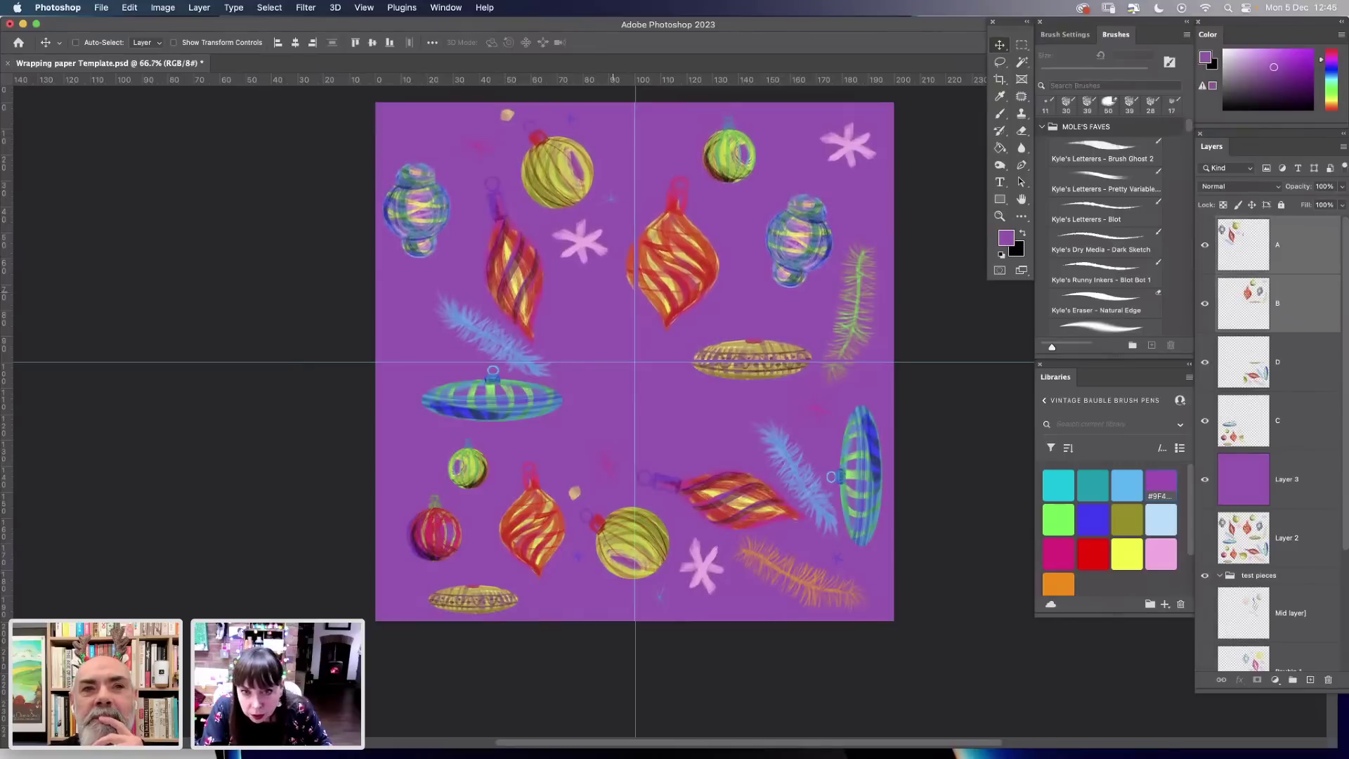
# Nudge layers A and B slightly left together, and nudge layer B a little further left by itself.
pyautogui.press('Left')
pyautogui.press('Left')
pyautogui.press('Left')
pyautogui.press('Left')
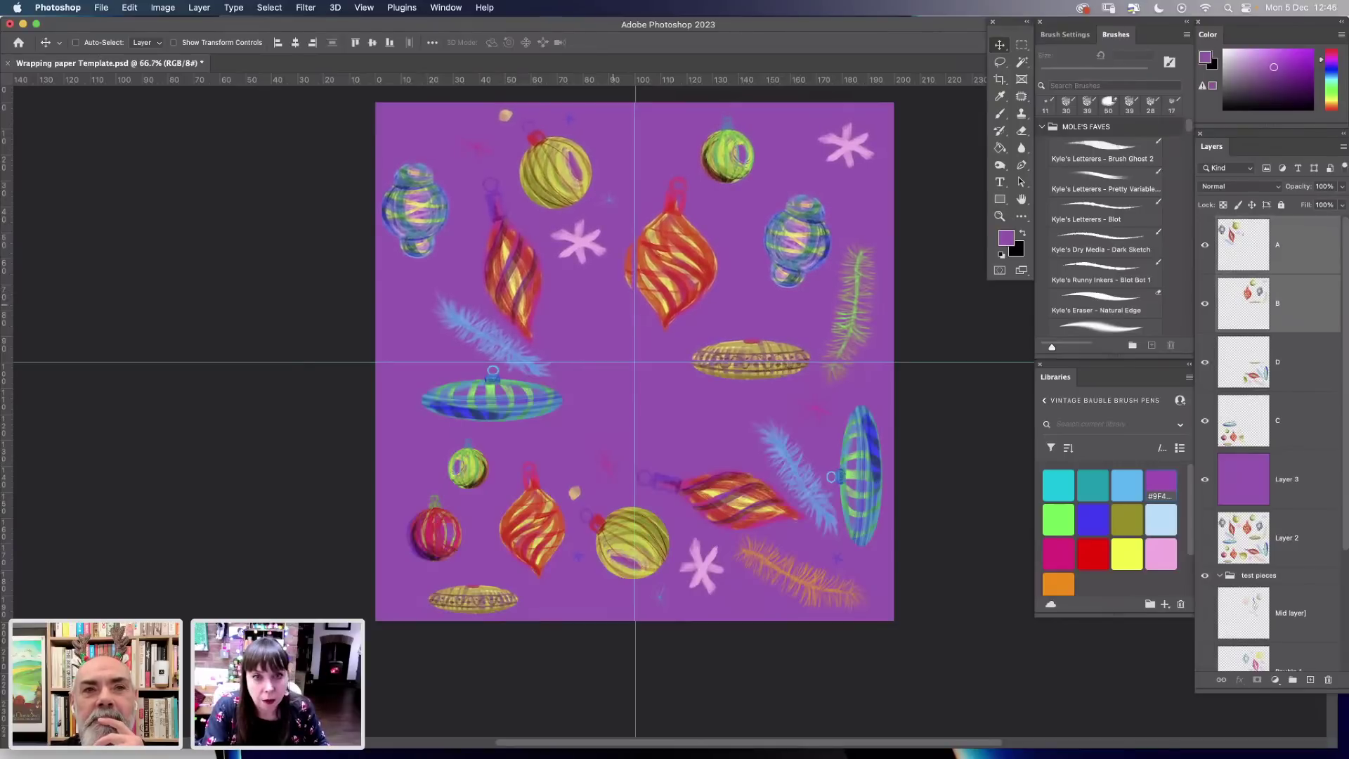
pyautogui.click(1293, 303)
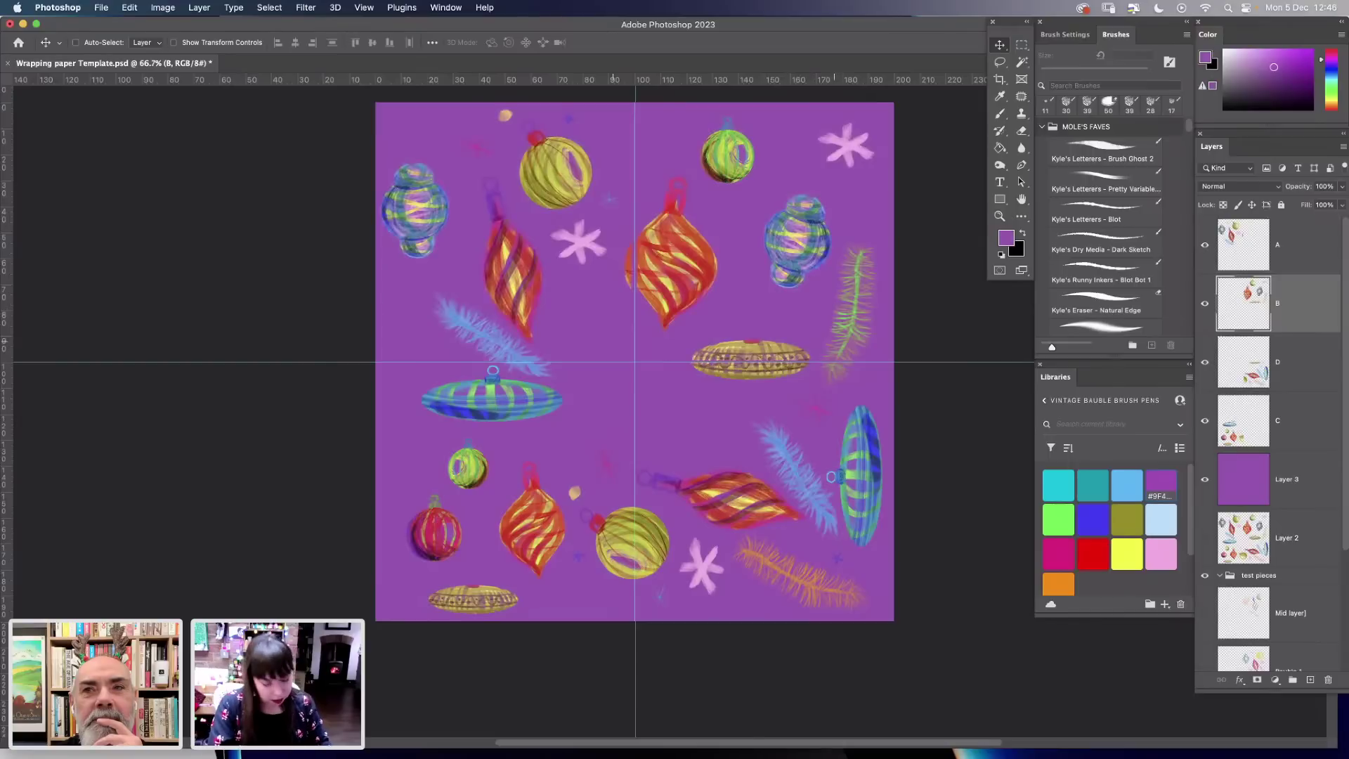
pyautogui.press('Left')
pyautogui.press('Left')
pyautogui.press('Left')
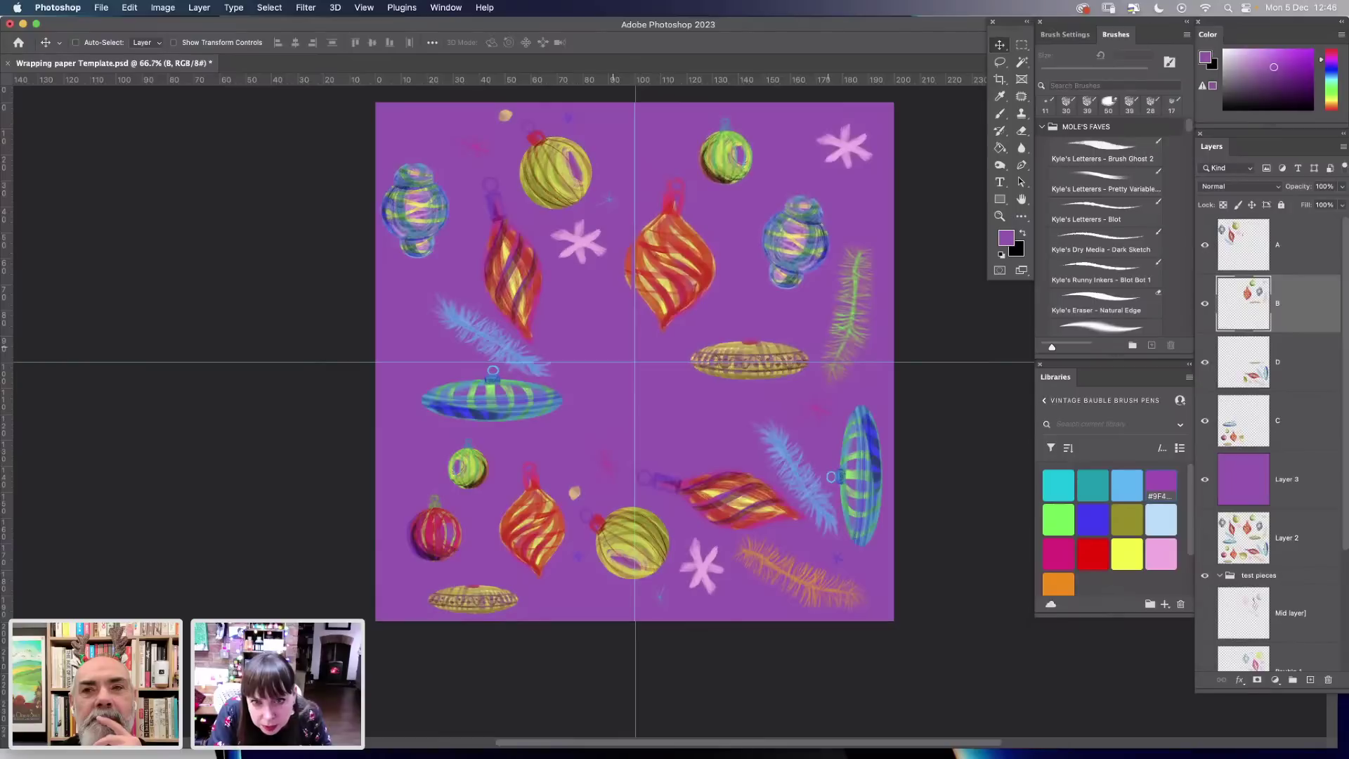
# Nudge layer A right until its sliver of the large red bauble joins the part on layer B.
pyautogui.click(1293, 245)
pyautogui.press('Right')
pyautogui.press('Right')
pyautogui.press('Right')
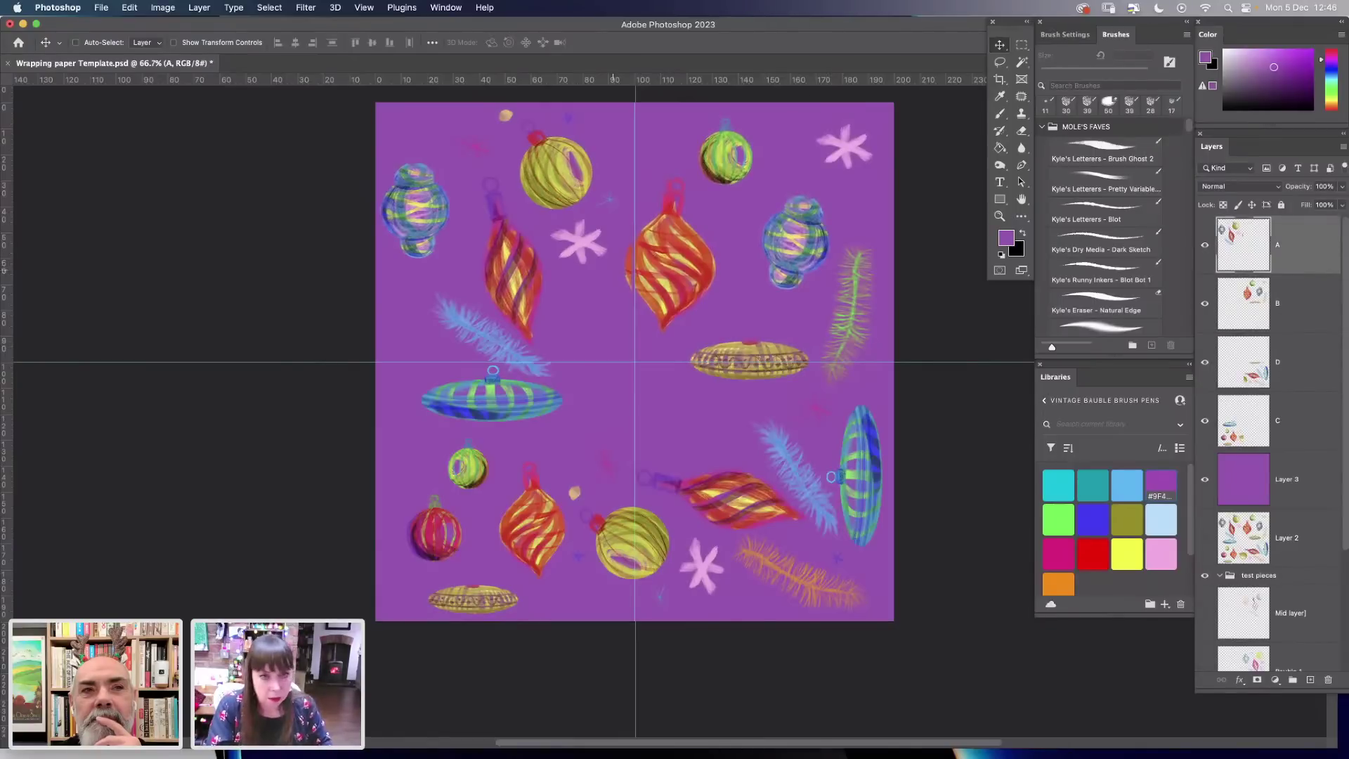
pyautogui.press('Right')
pyautogui.press('Right')
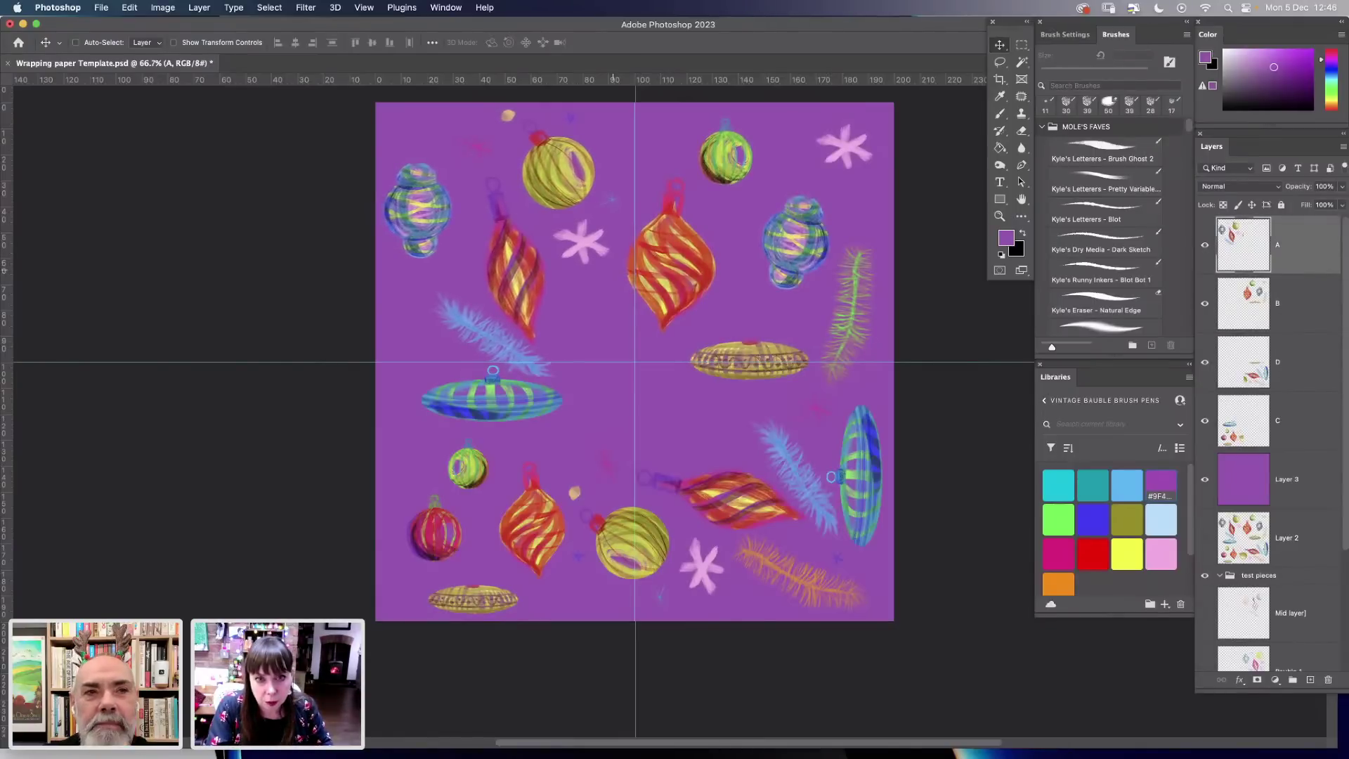
pyautogui.press('Right')
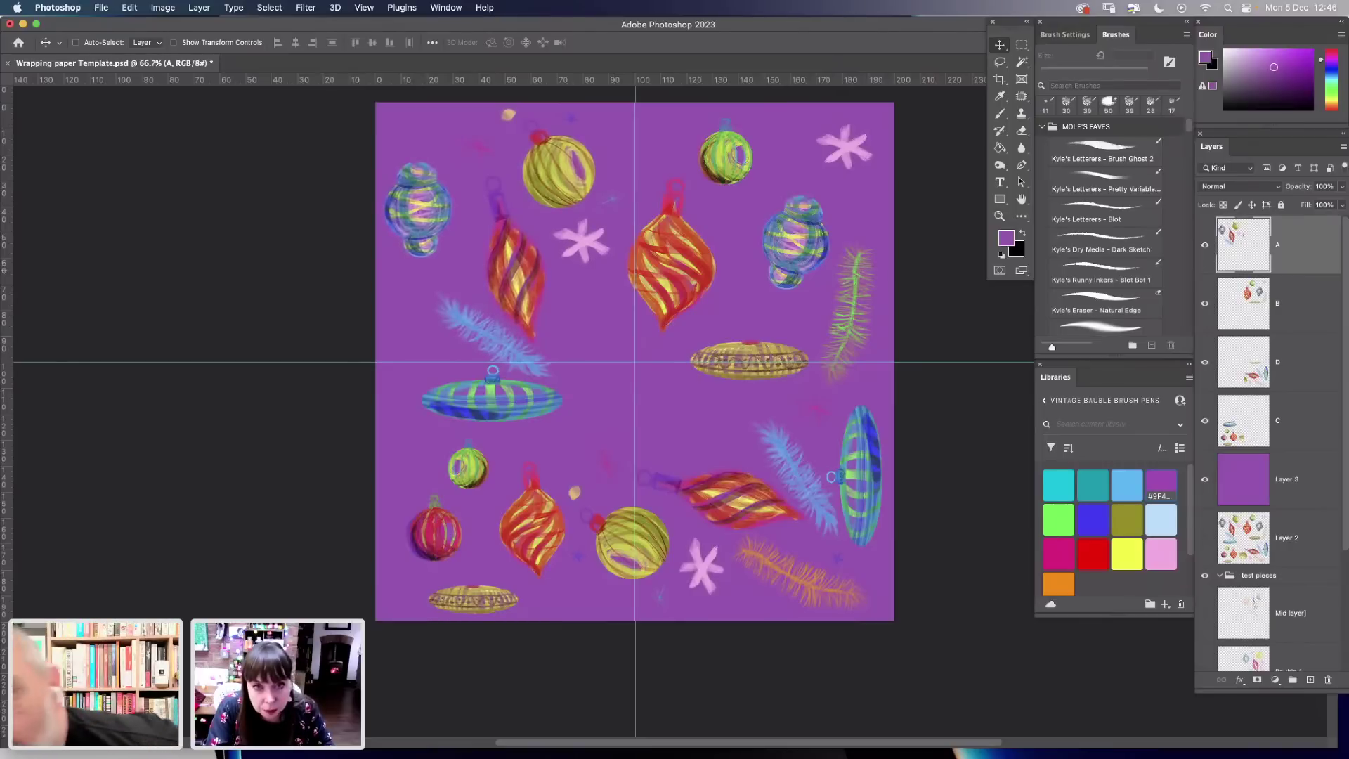
# Hide the guides to check the joins between the four quadrants, select layer C and show the guides again.
pyautogui.press('super+semicolon')
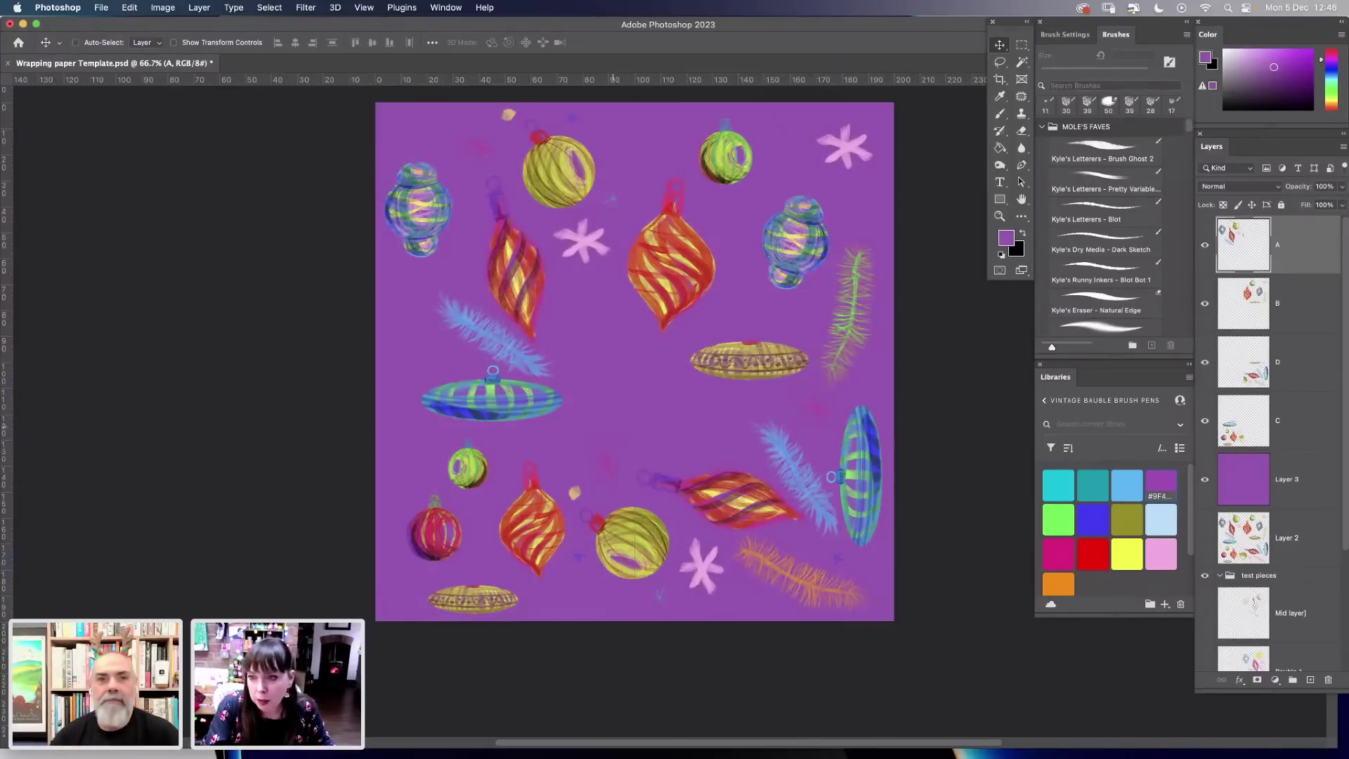
pyautogui.click(1244, 421)
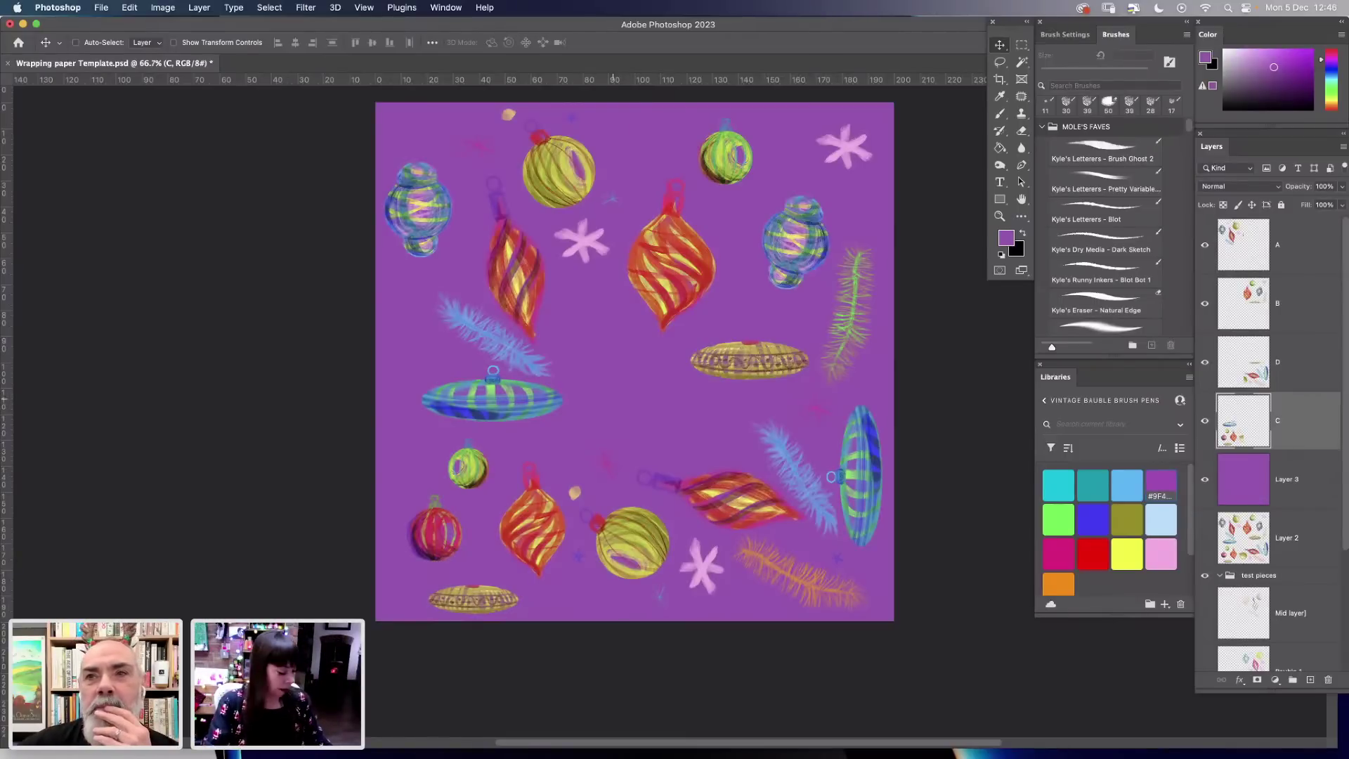
pyautogui.press('super')
pyautogui.press('super+semicolon')
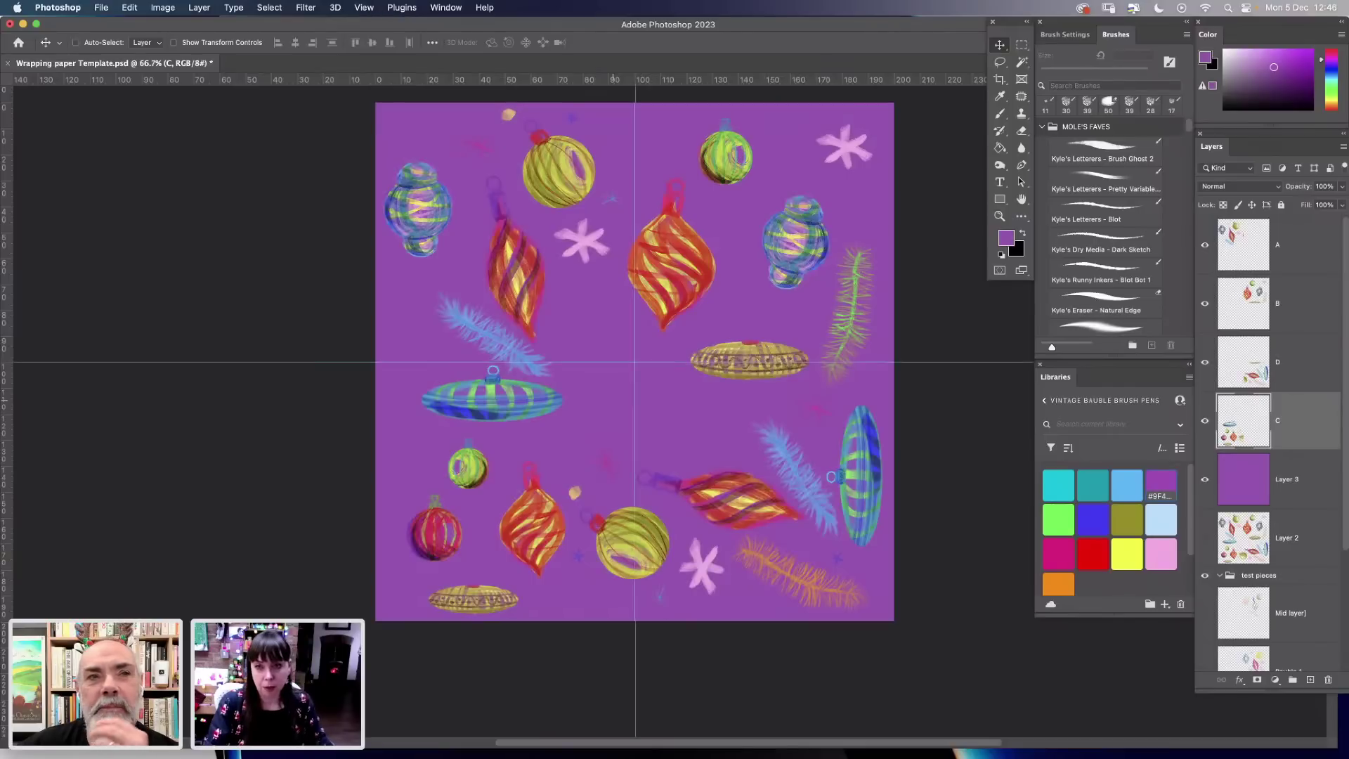
pyautogui.hotkey('alt', '.')
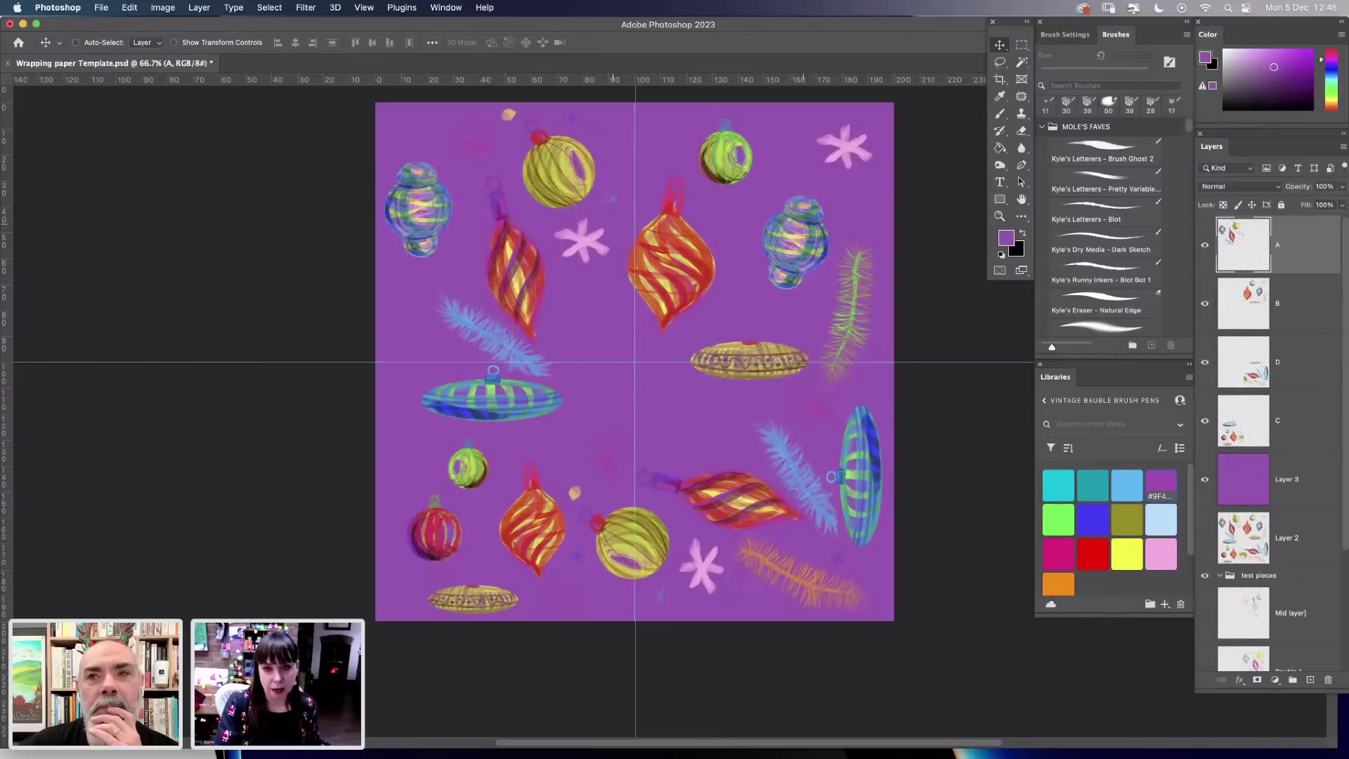
pyautogui.moveTo(799, 181); pyautogui.dragTo(605, 390)
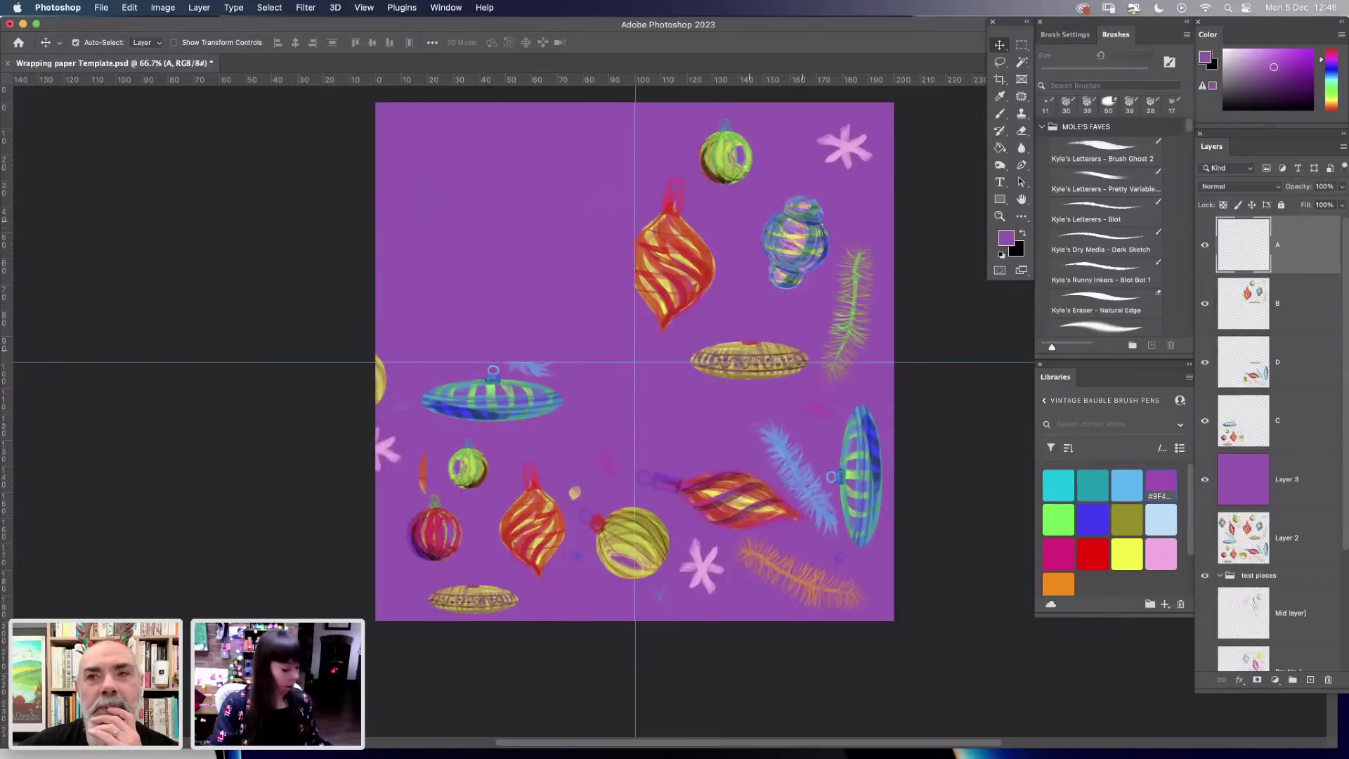
pyautogui.press('super+z')
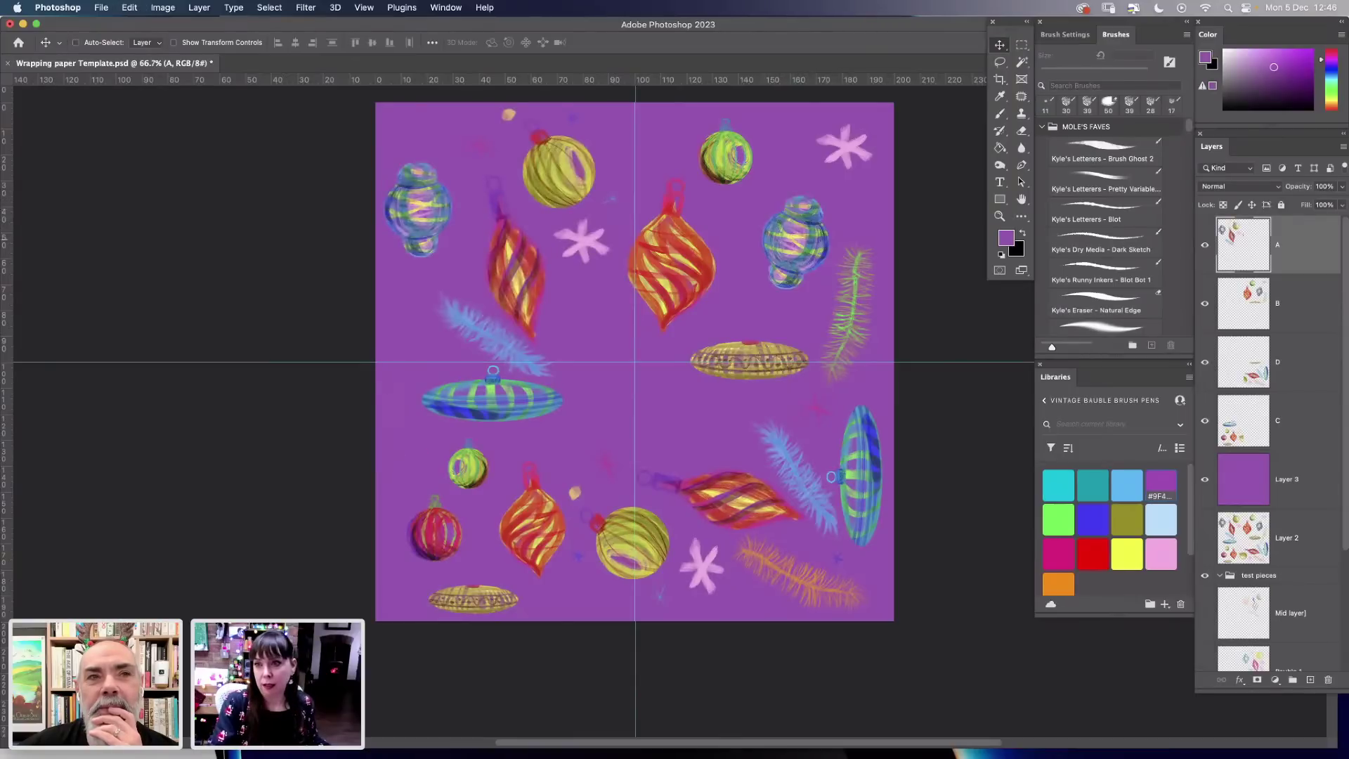
# Swap two quadrants diagonally by moving layer B to the lower-left of the canvas and layer C to the upper-right.
pyautogui.hotkey('alt', '[')
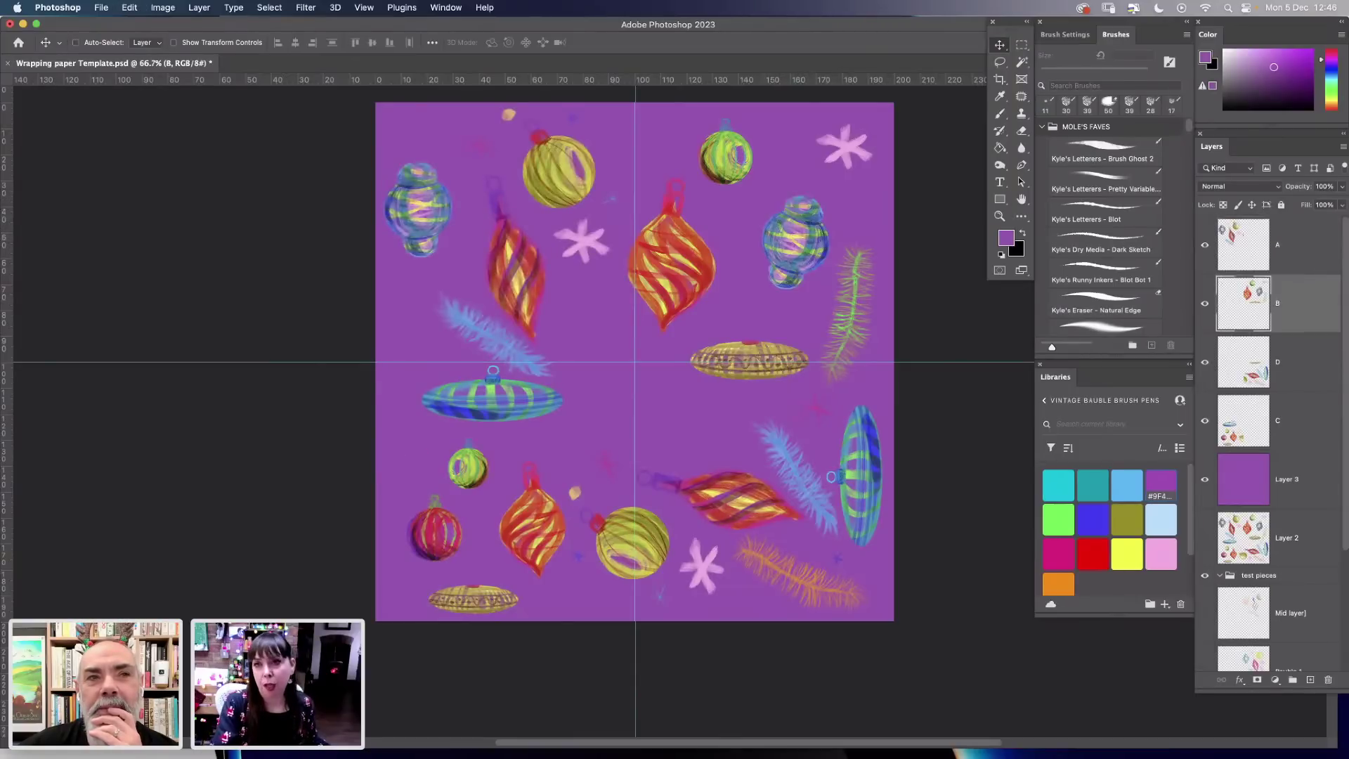
pyautogui.moveTo(801, 194); pyautogui.dragTo(543, 455)
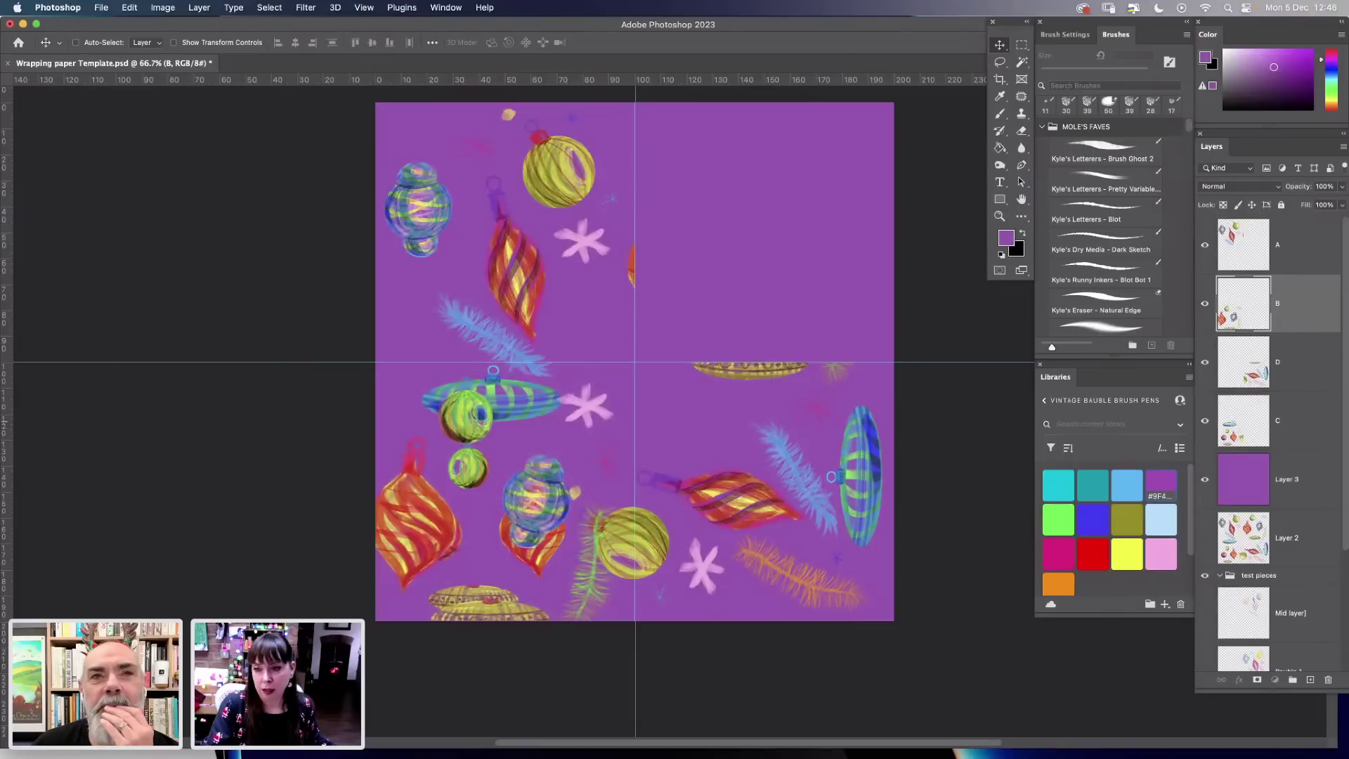
pyautogui.click(1297, 420)
pyautogui.moveTo(468, 490); pyautogui.dragTo(730, 214)
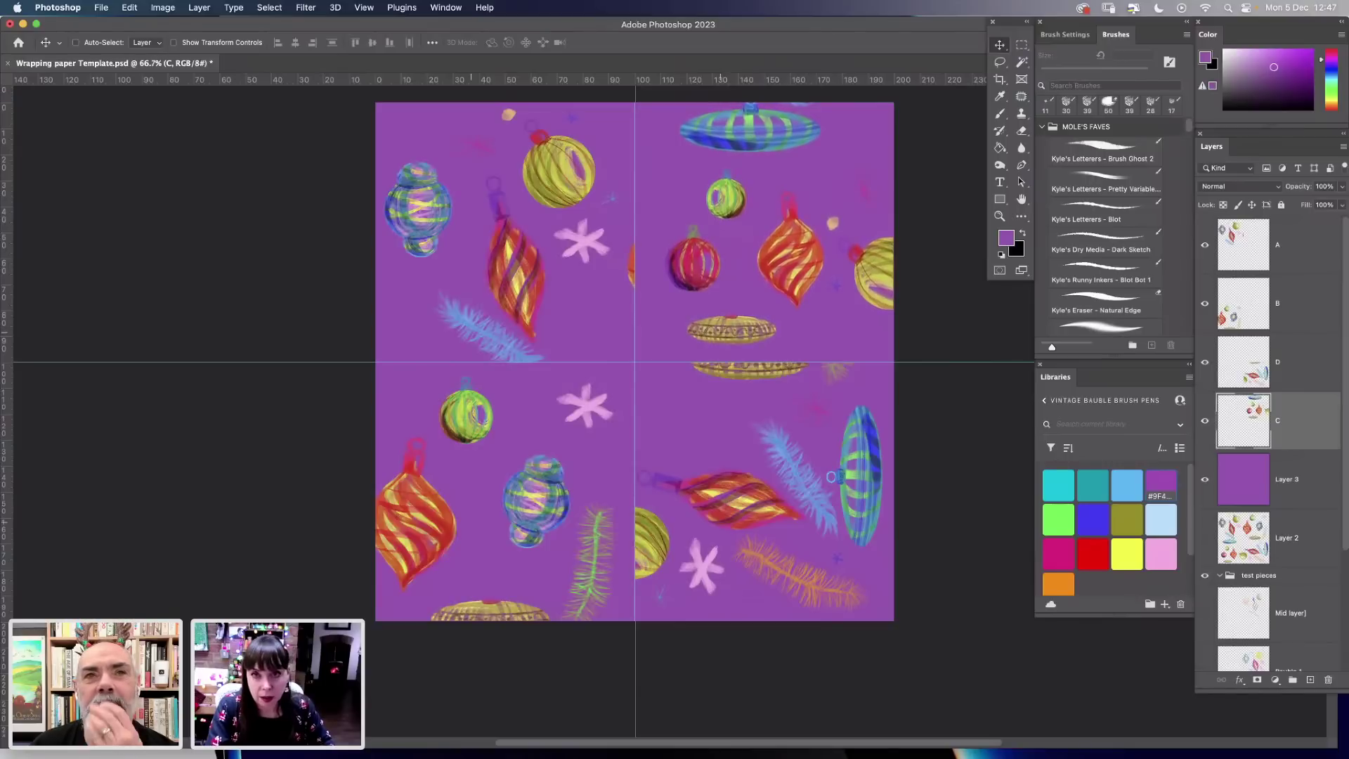
# Nudge layer C down until its cut fir sprig and blue spindle bauble line up with the canvas's upper edge.
pyautogui.press('Down')
pyautogui.press('Down')
pyautogui.press('Down')
pyautogui.press('Down')
pyautogui.press('Down')
pyautogui.press('Down')
pyautogui.press('Down')
pyautogui.press('Down')
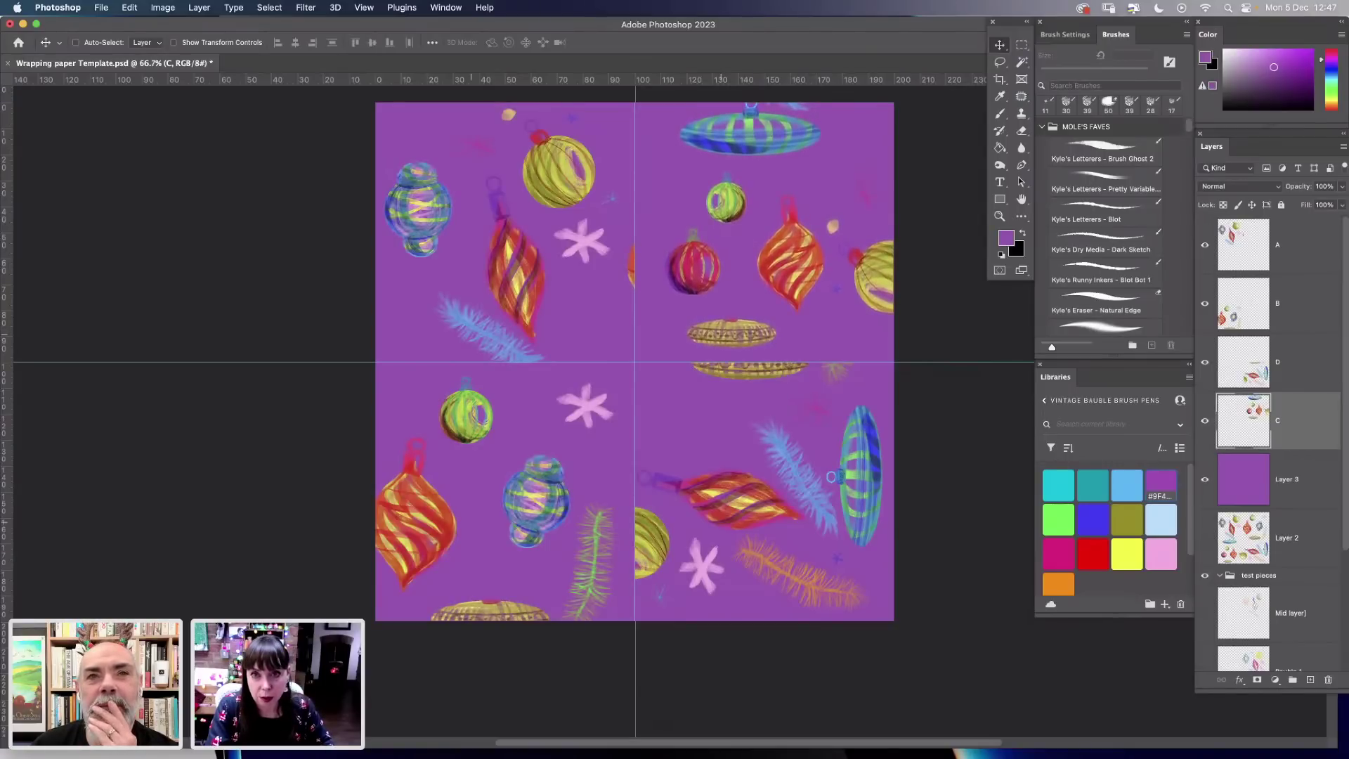
pyautogui.press('Down')
pyautogui.press('Down')
pyautogui.press('Down')
pyautogui.press('Down')
pyautogui.press('Down')
pyautogui.press('Down')
pyautogui.press('Down')
pyautogui.press('Down')
pyautogui.press('Down')
pyautogui.press('Down')
pyautogui.press('Down')
pyautogui.press('Down')
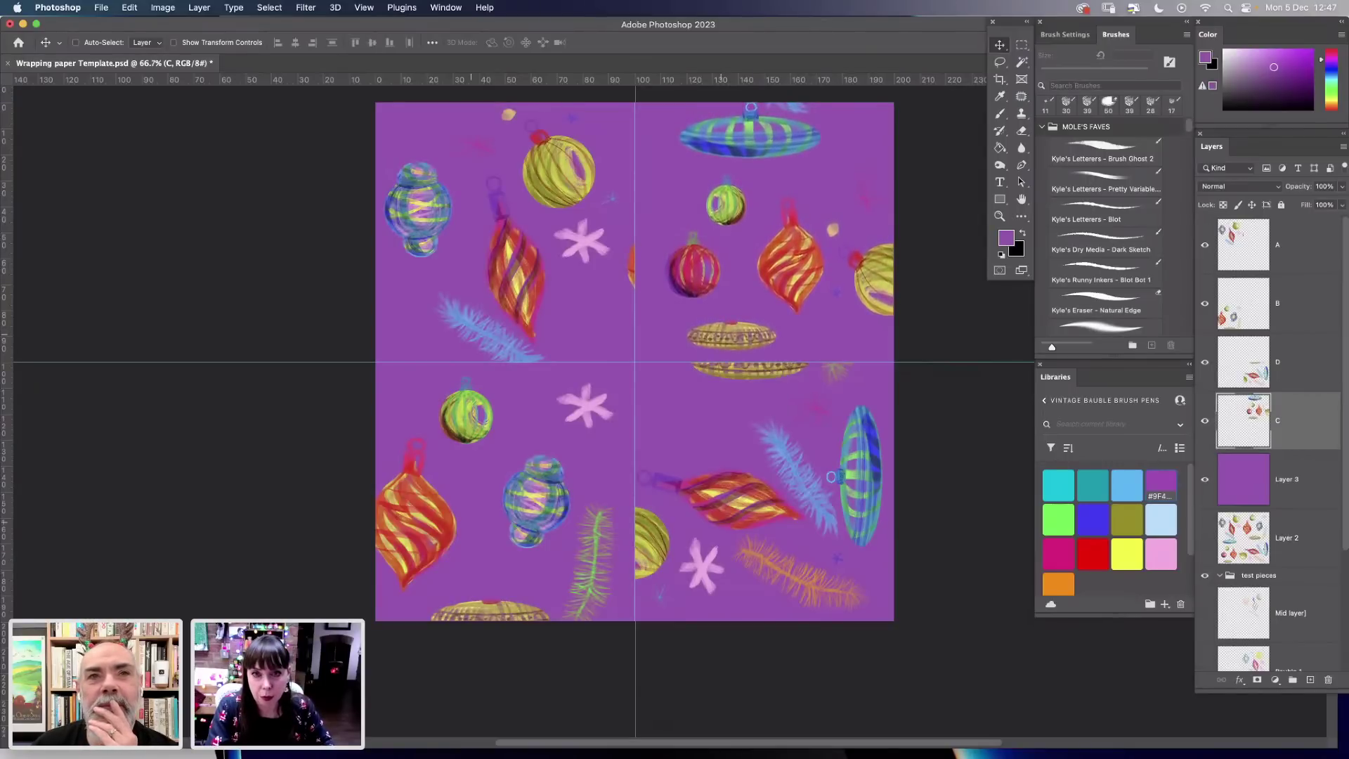
pyautogui.press('Down')
pyautogui.press('Down')
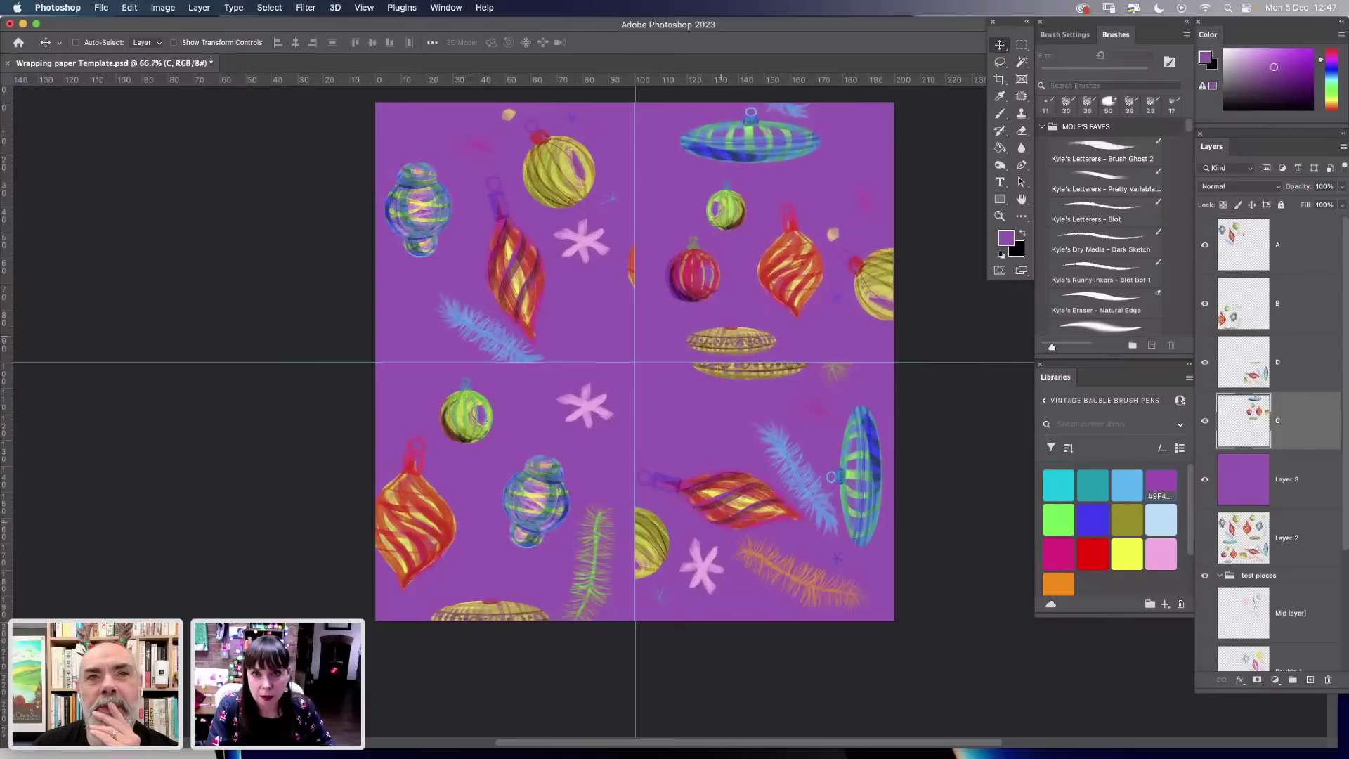
# Nudge layer C slightly further down to tighten its fit against the canvas's upper edge.
pyautogui.press('Down')
pyautogui.press('Down')
pyautogui.press('Down')
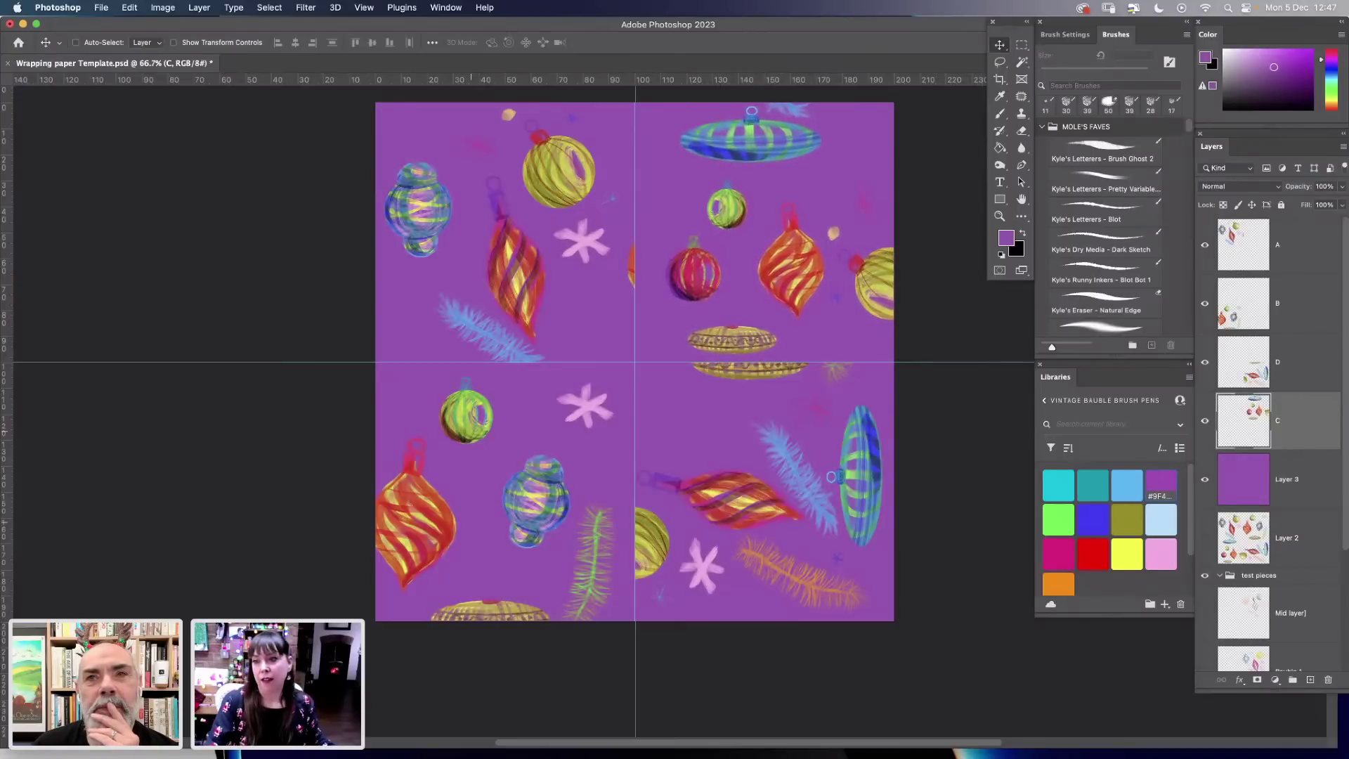
# Swap the remaining two quadrants diagonally by moving layer D to the upper-left of the canvas and layer A to the lower-right.
pyautogui.click(1293, 361)
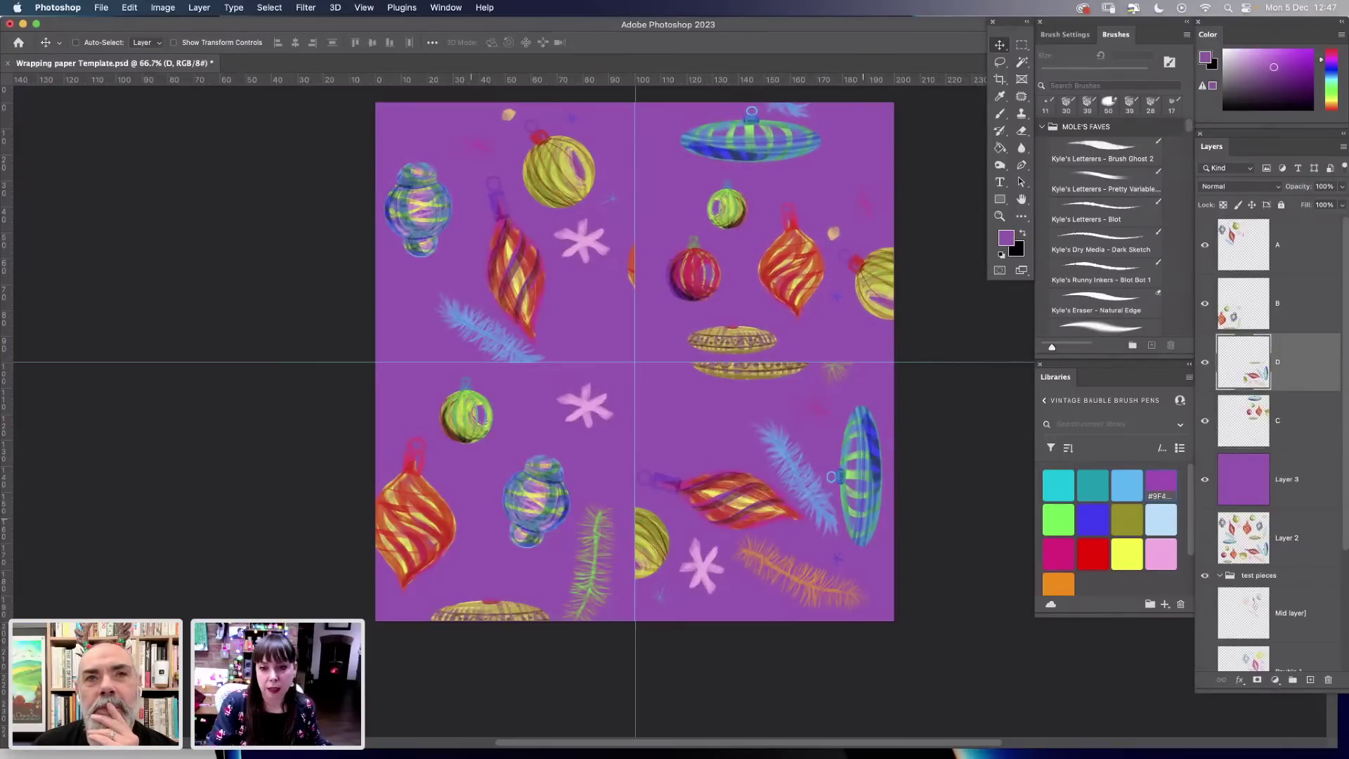
pyautogui.moveTo(875, 489); pyautogui.dragTo(616, 241)
pyautogui.moveTo(399, 245); pyautogui.dragTo(401, 246)
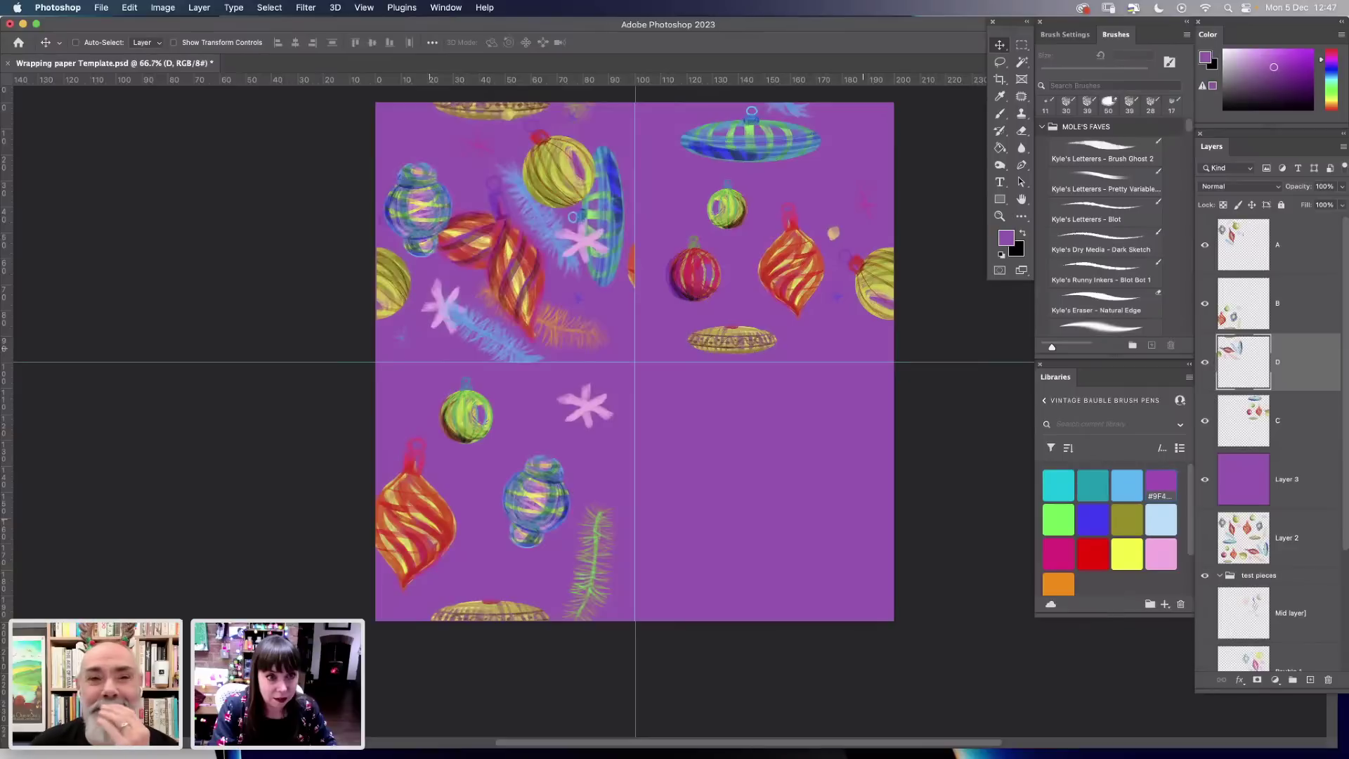
pyautogui.click(1255, 245)
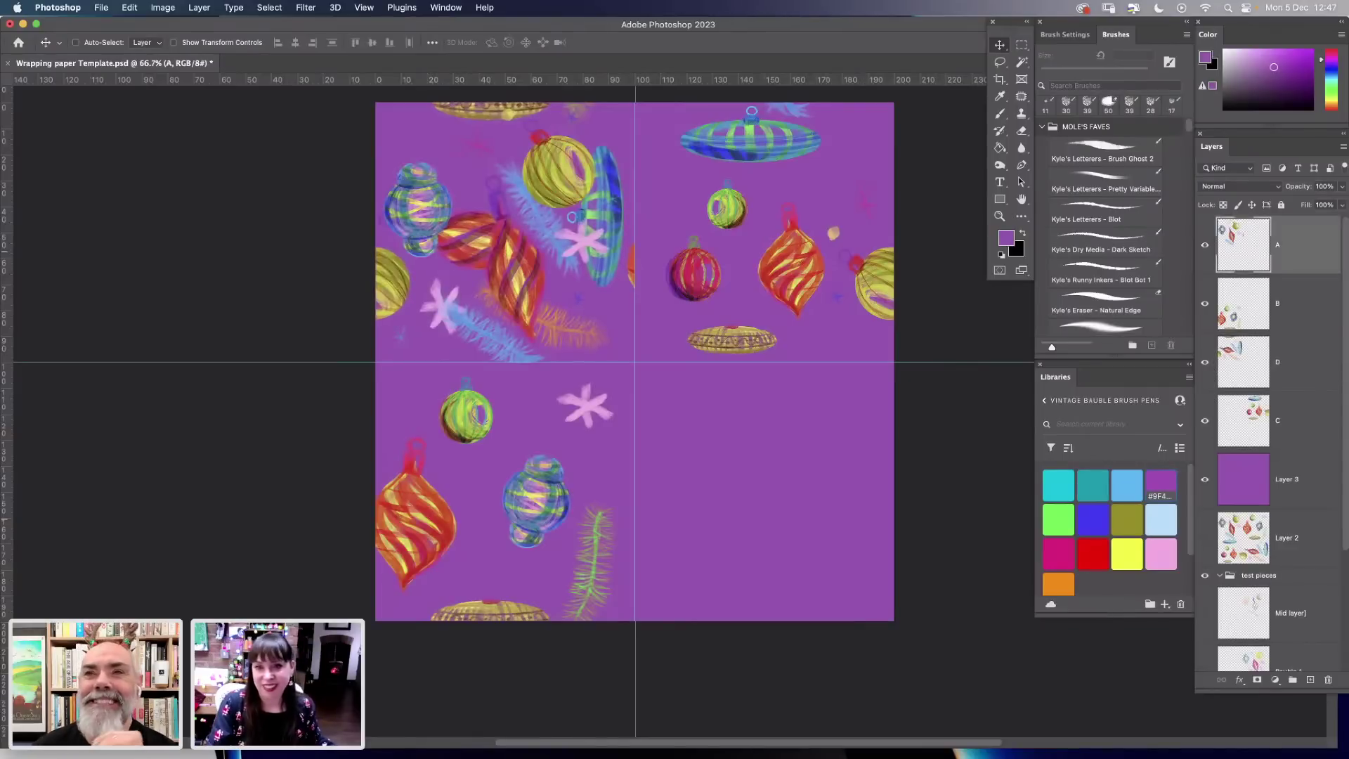
pyautogui.moveTo(583, 261); pyautogui.dragTo(846, 518)
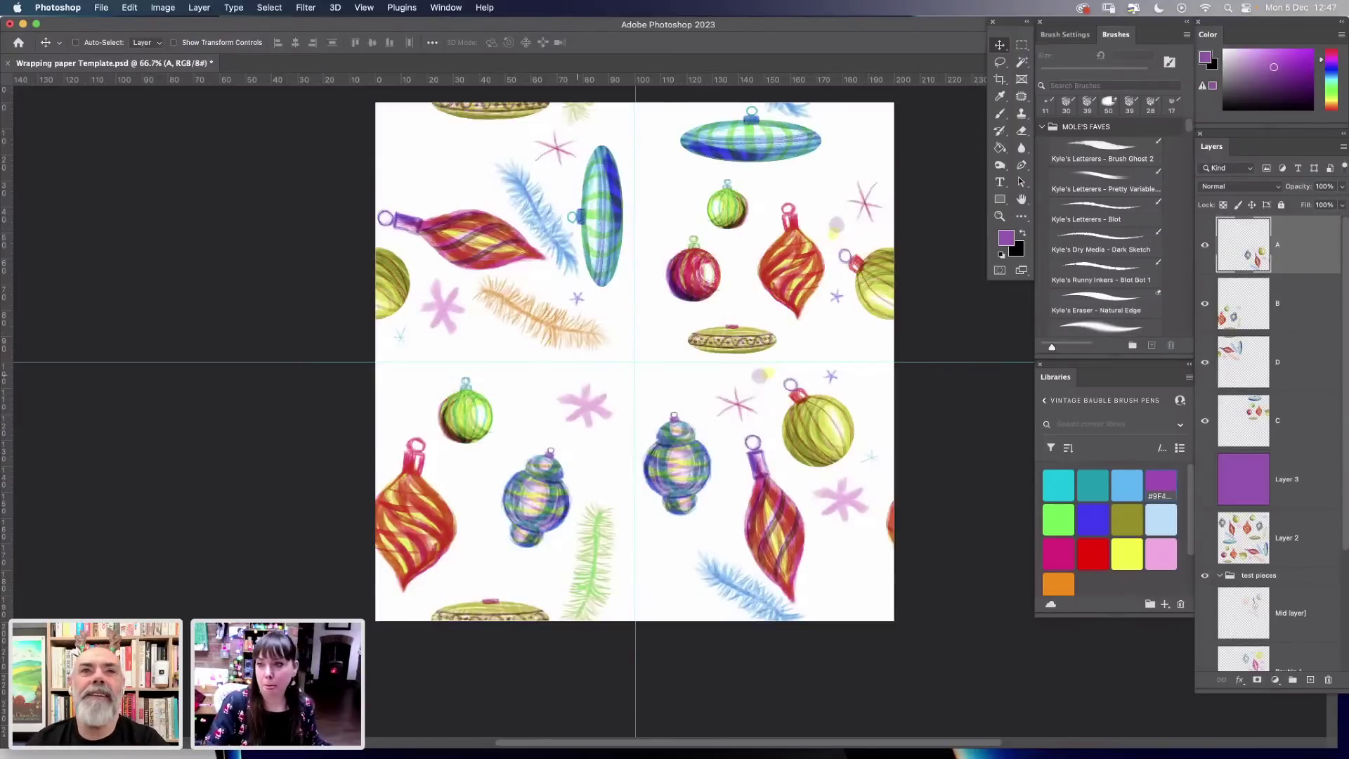
# Duplicate layers A, B, C and D, merge the copies into a single pattern layer and hide the four originals.
pyautogui.click(1286, 420)
pyautogui.keyDown('shift'); pyautogui.click(1293, 245); pyautogui.keyUp('shift')
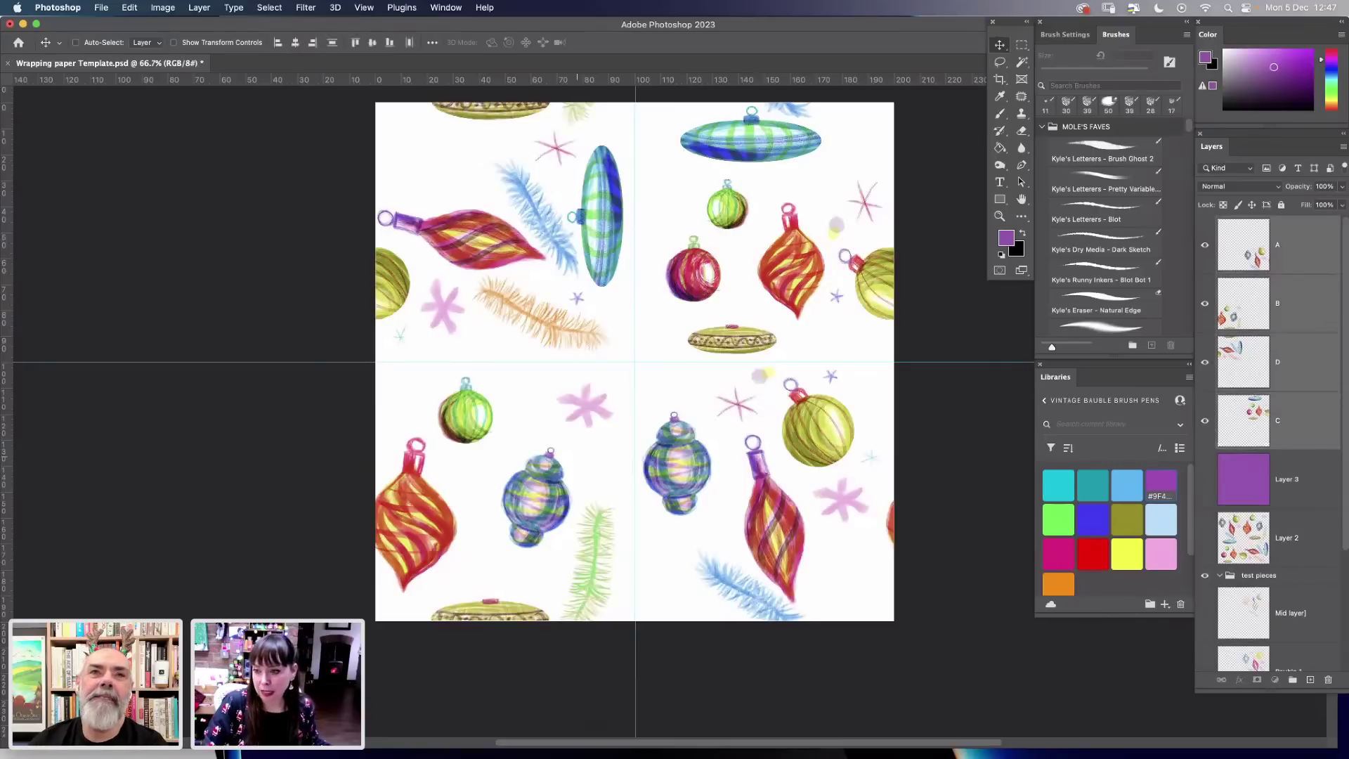
pyautogui.moveTo(1297, 430); pyautogui.dragTo(1311, 680)
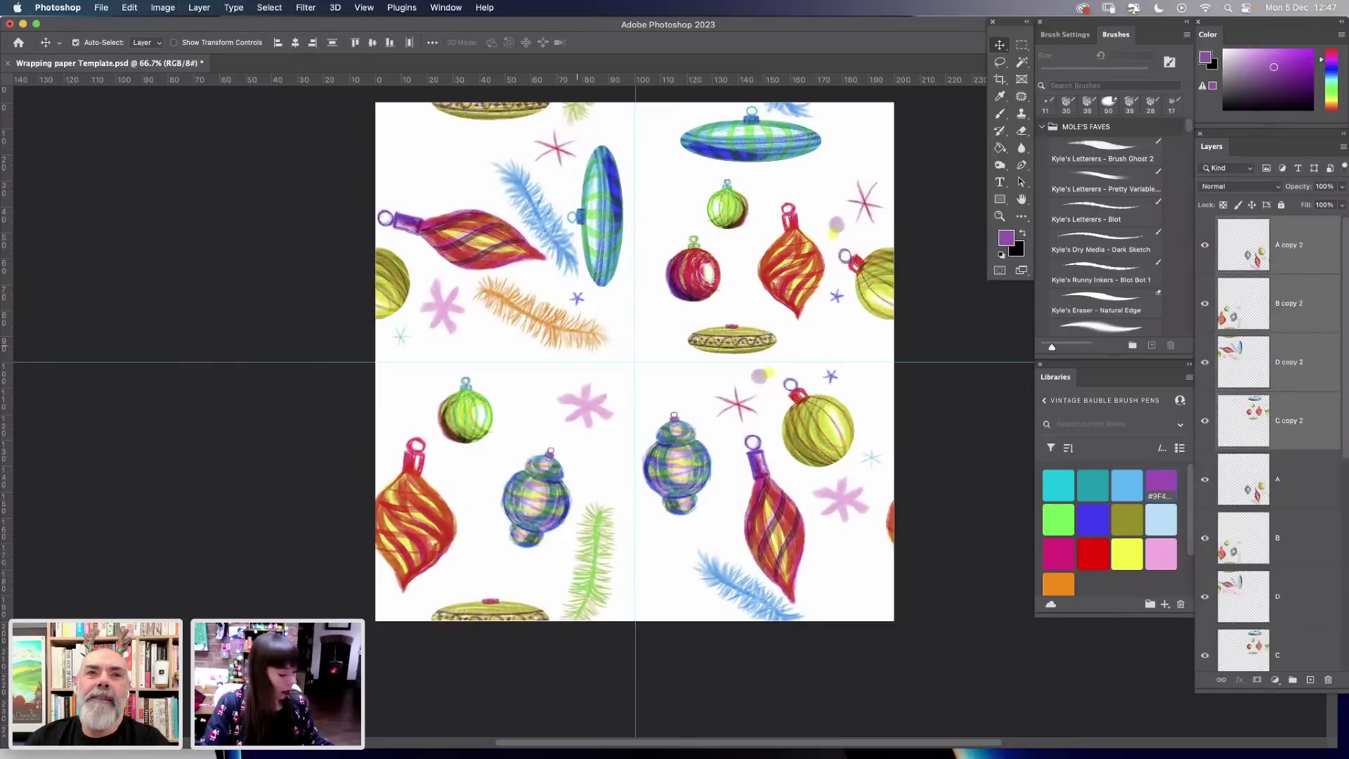
pyautogui.press('super+e')
pyautogui.moveTo(1205, 304); pyautogui.dragTo(1205, 479)
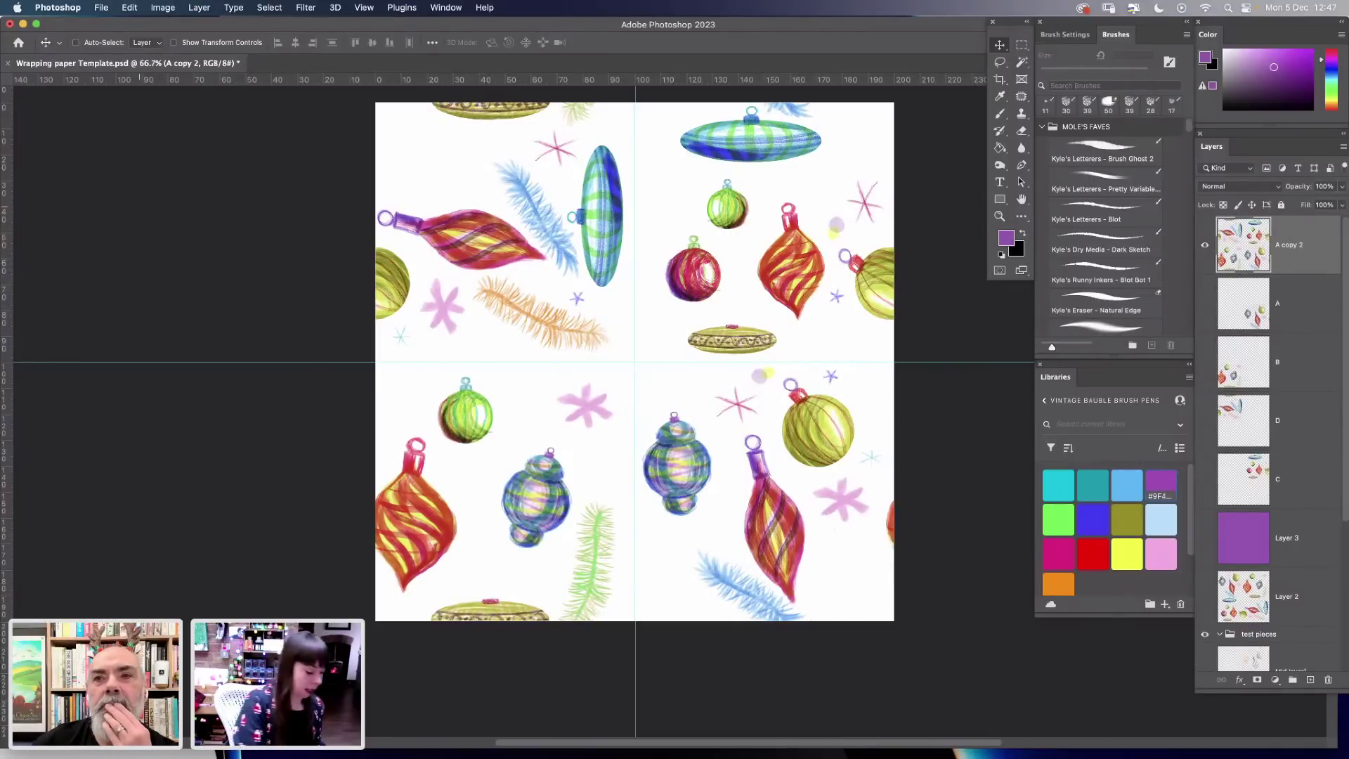
# Select the lower-left quadrant of the merged pattern layer, nudge it slightly down and deselect it.
pyautogui.press('super+minus')
pyautogui.press('super+minus')
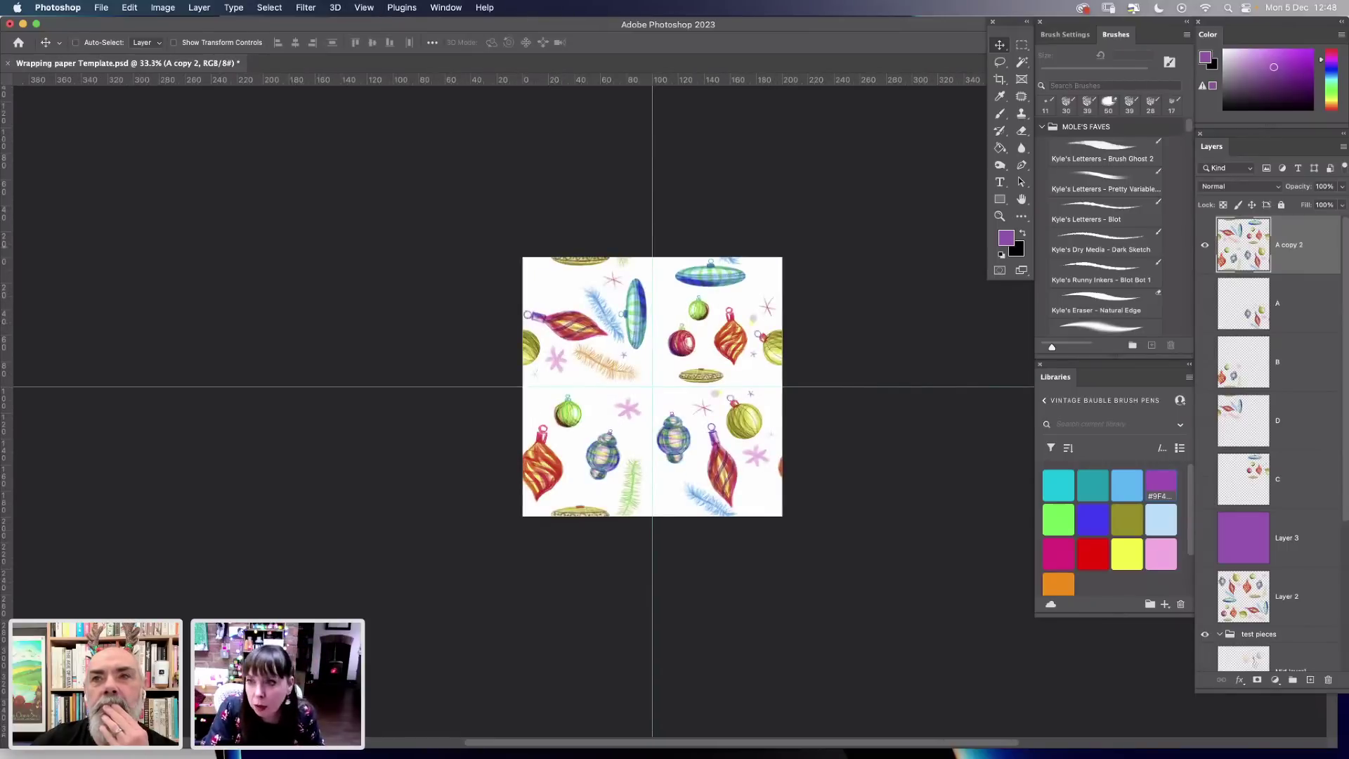
pyautogui.press('z')
pyautogui.press('super+plus')
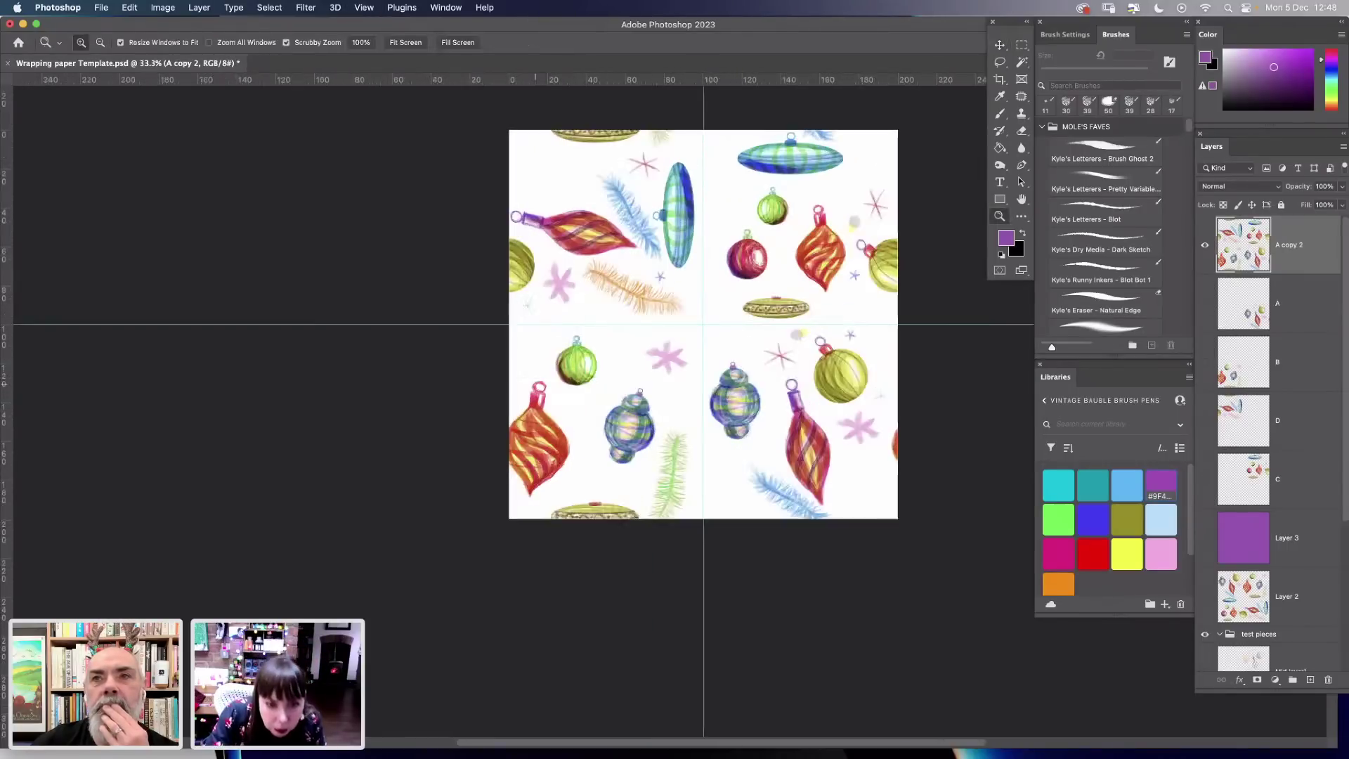
pyautogui.press('super+plus')
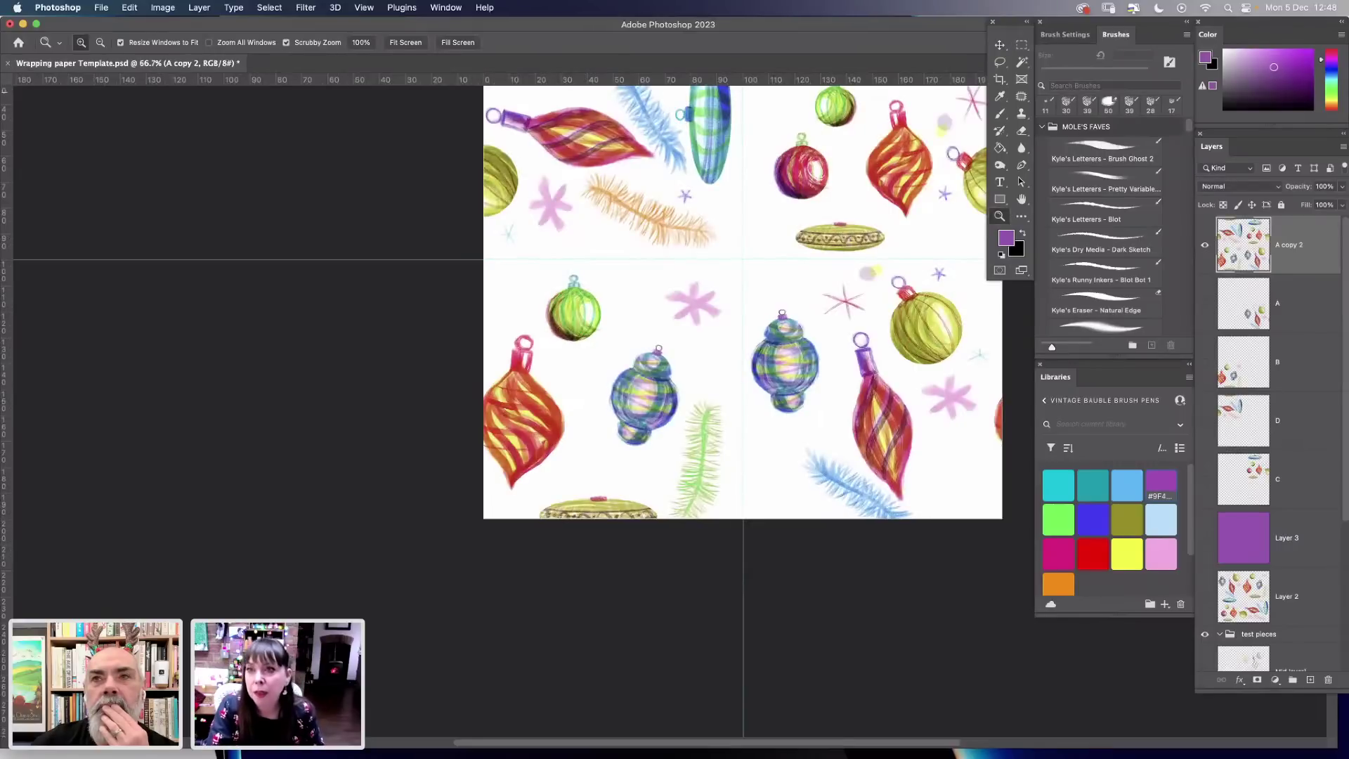
pyautogui.press('m')
pyautogui.moveTo(733, 264); pyautogui.dragTo(452, 552)
pyautogui.press('v')
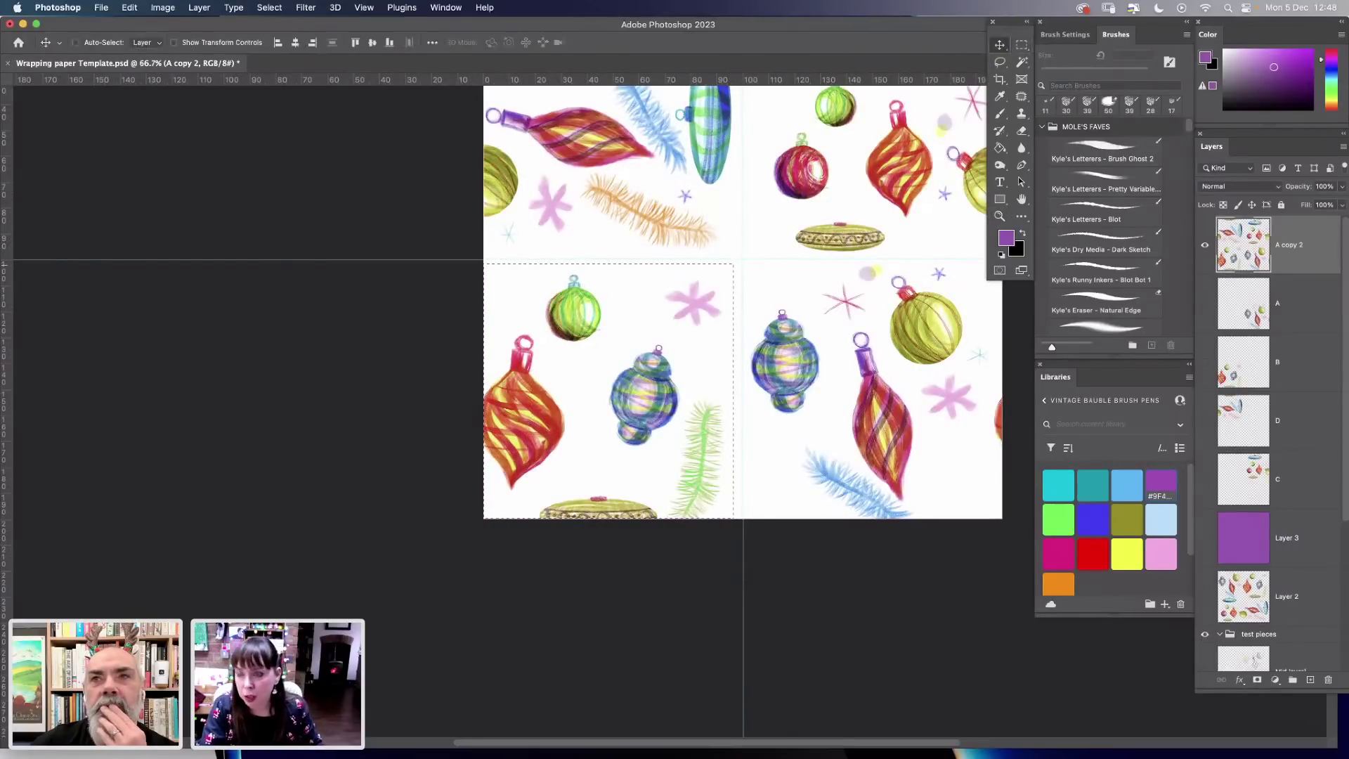
pyautogui.press('Down')
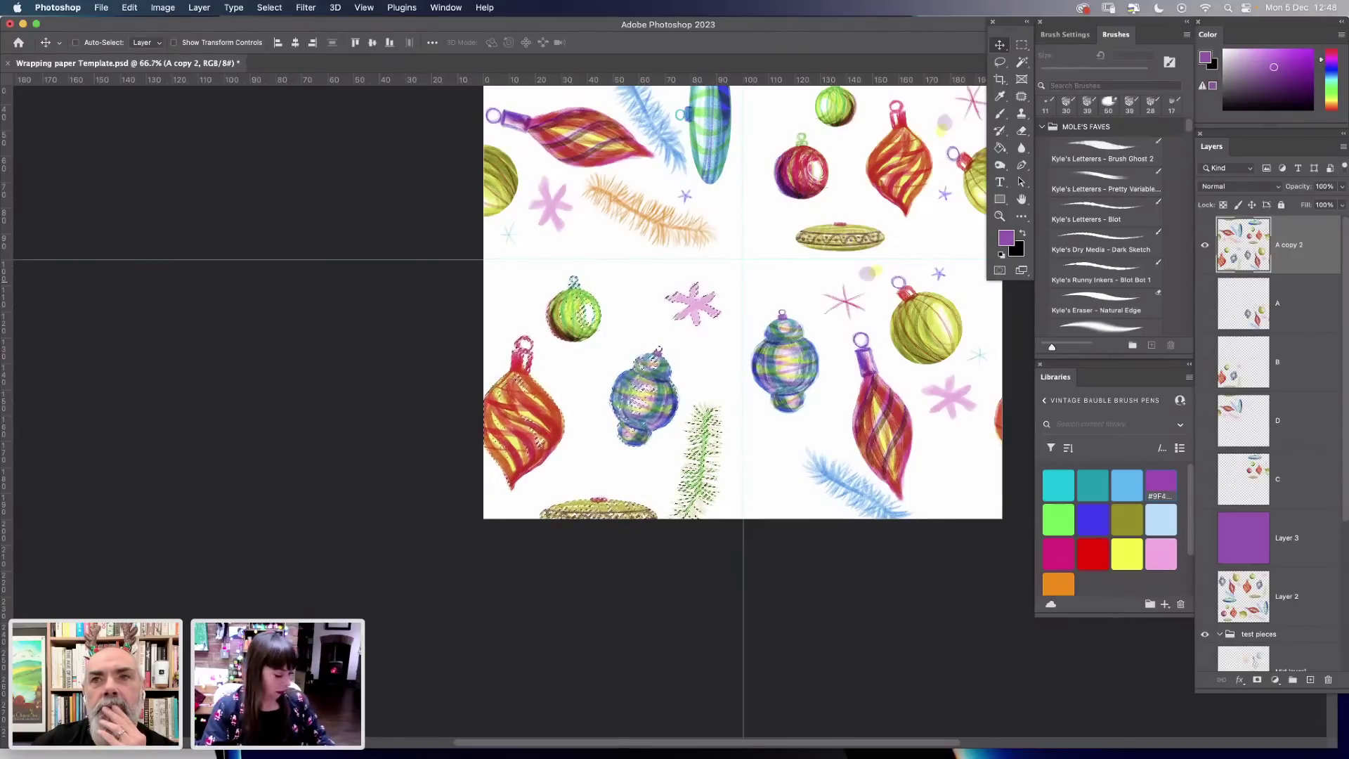
pyautogui.press('super+d')
pyautogui.press('super+minus')
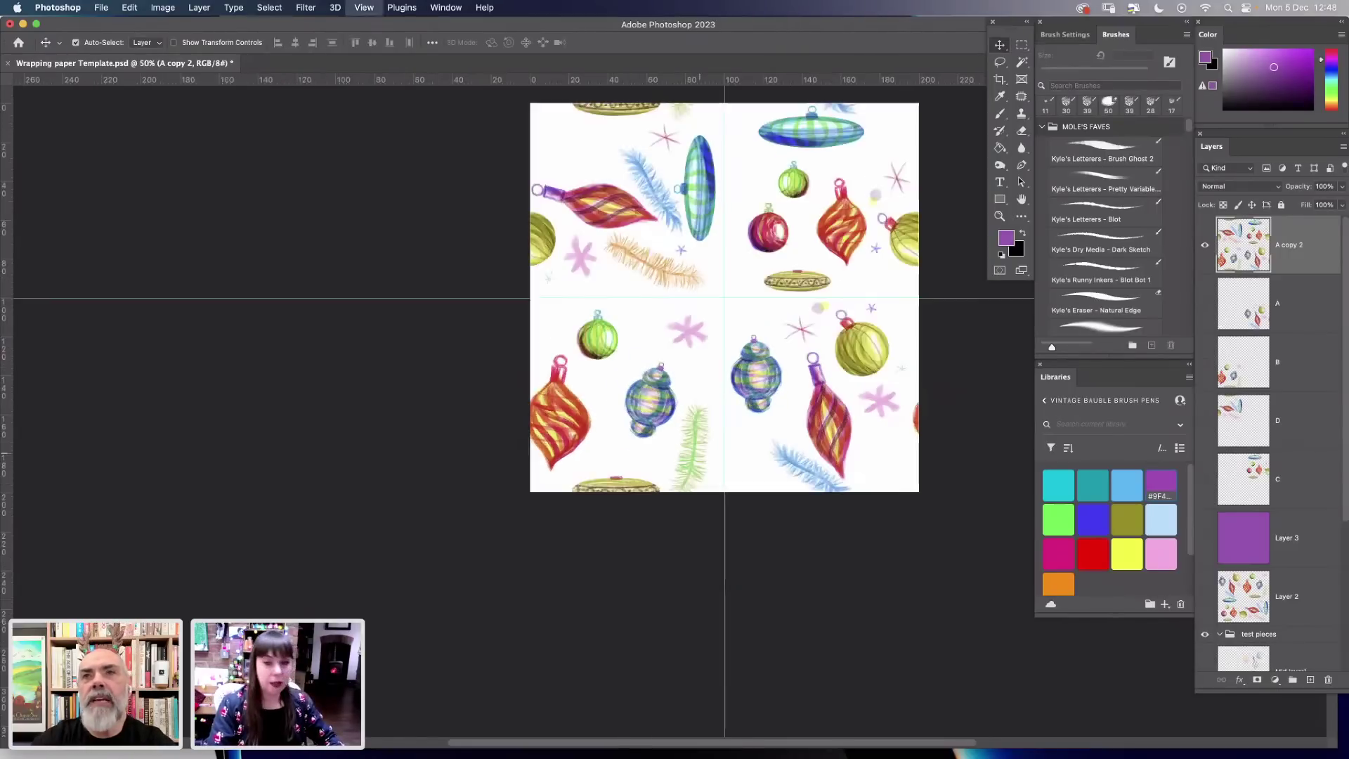
pyautogui.press('h')
pyautogui.moveTo(725, 298); pyautogui.dragTo(623, 386)
pyautogui.click(163, 7)
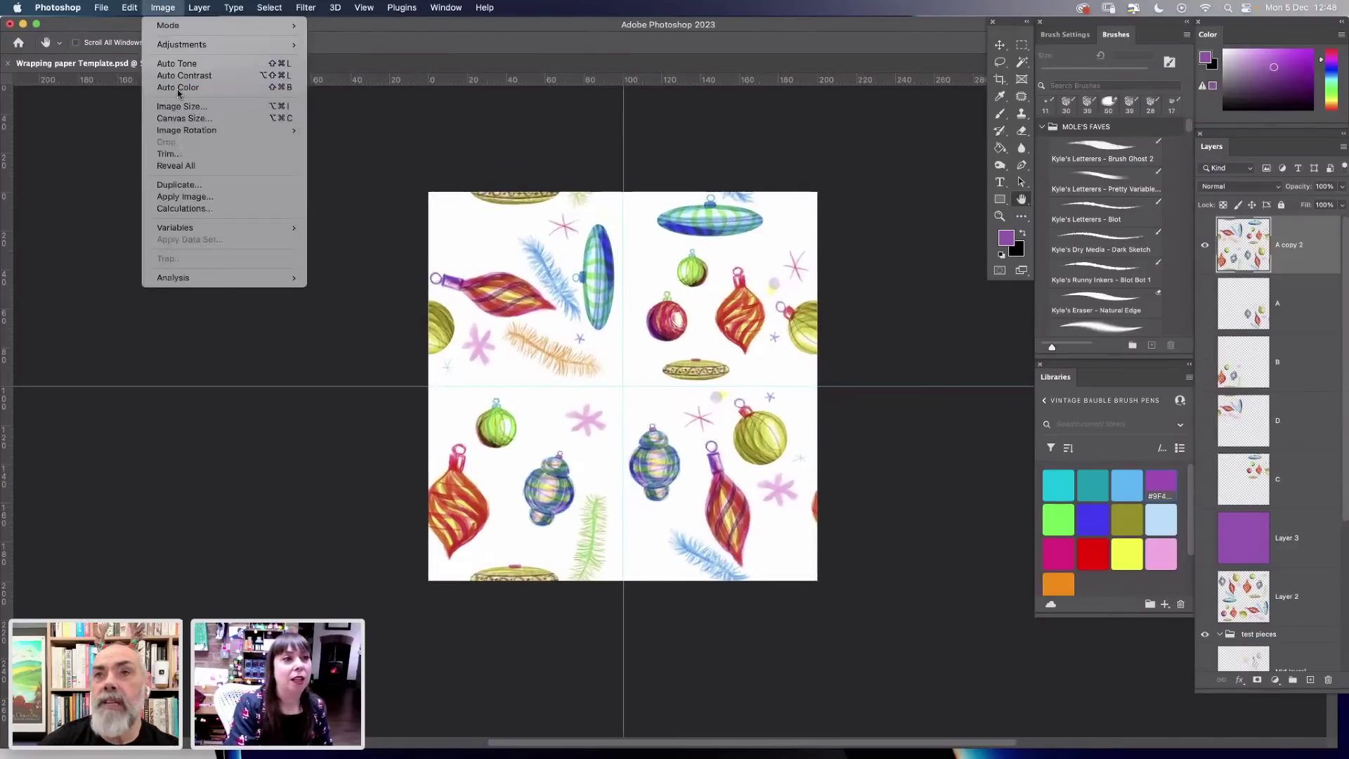
pyautogui.click(182, 104)
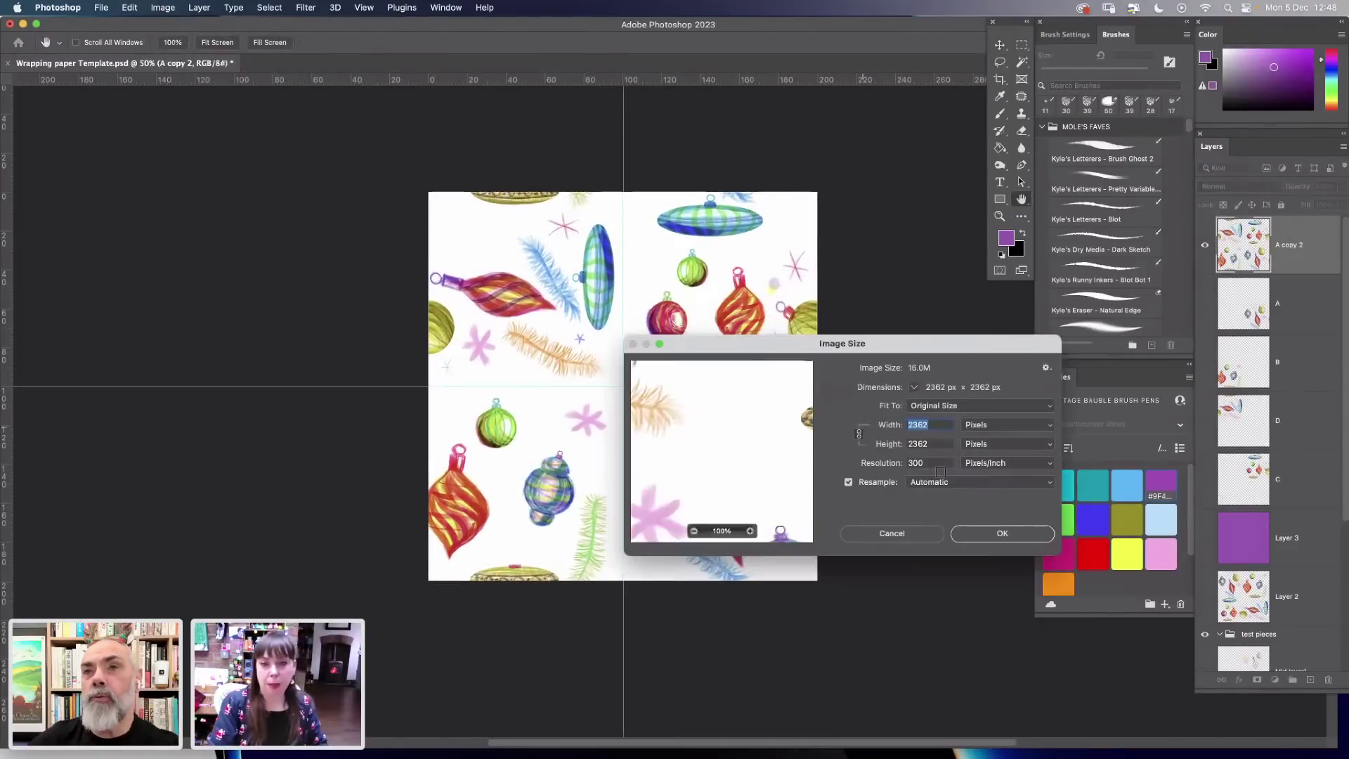
pyautogui.click(965, 426)
pyautogui.press('Return')
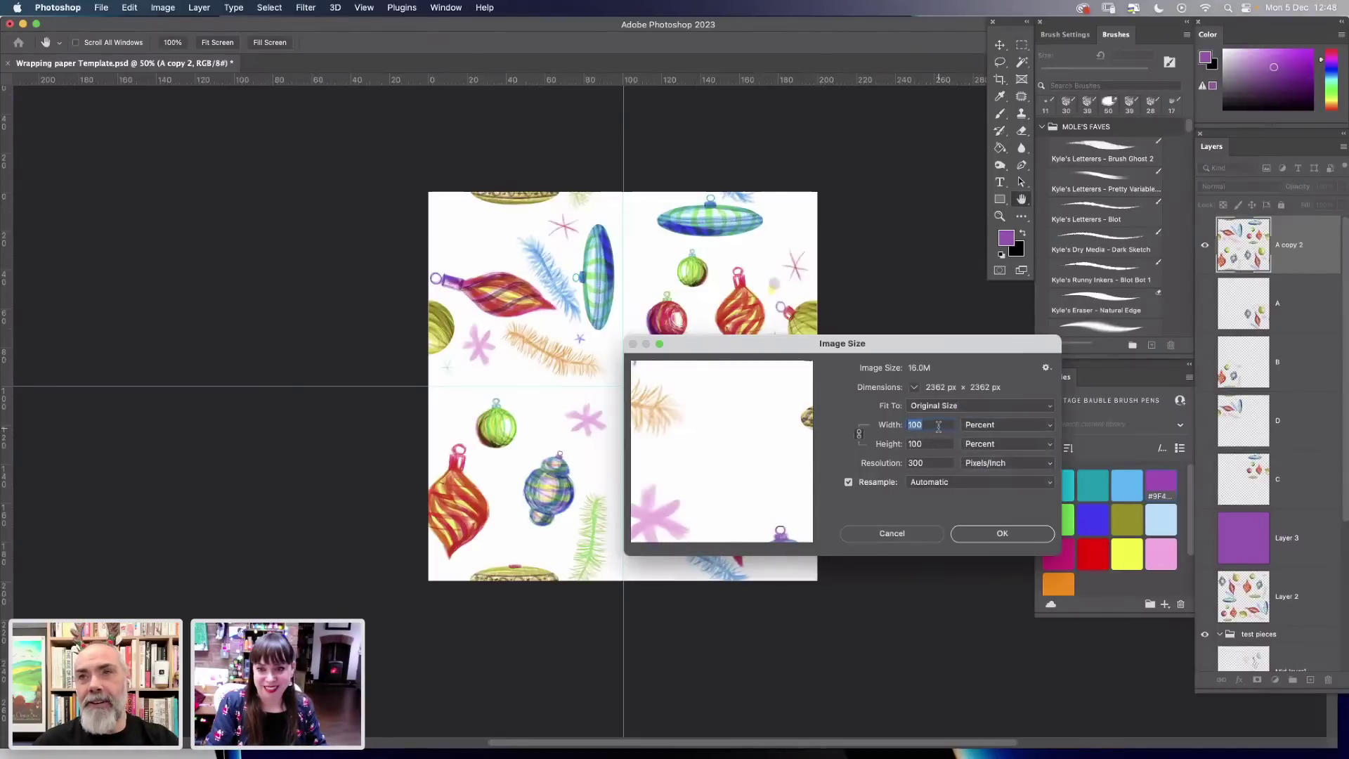
pyautogui.write('200')
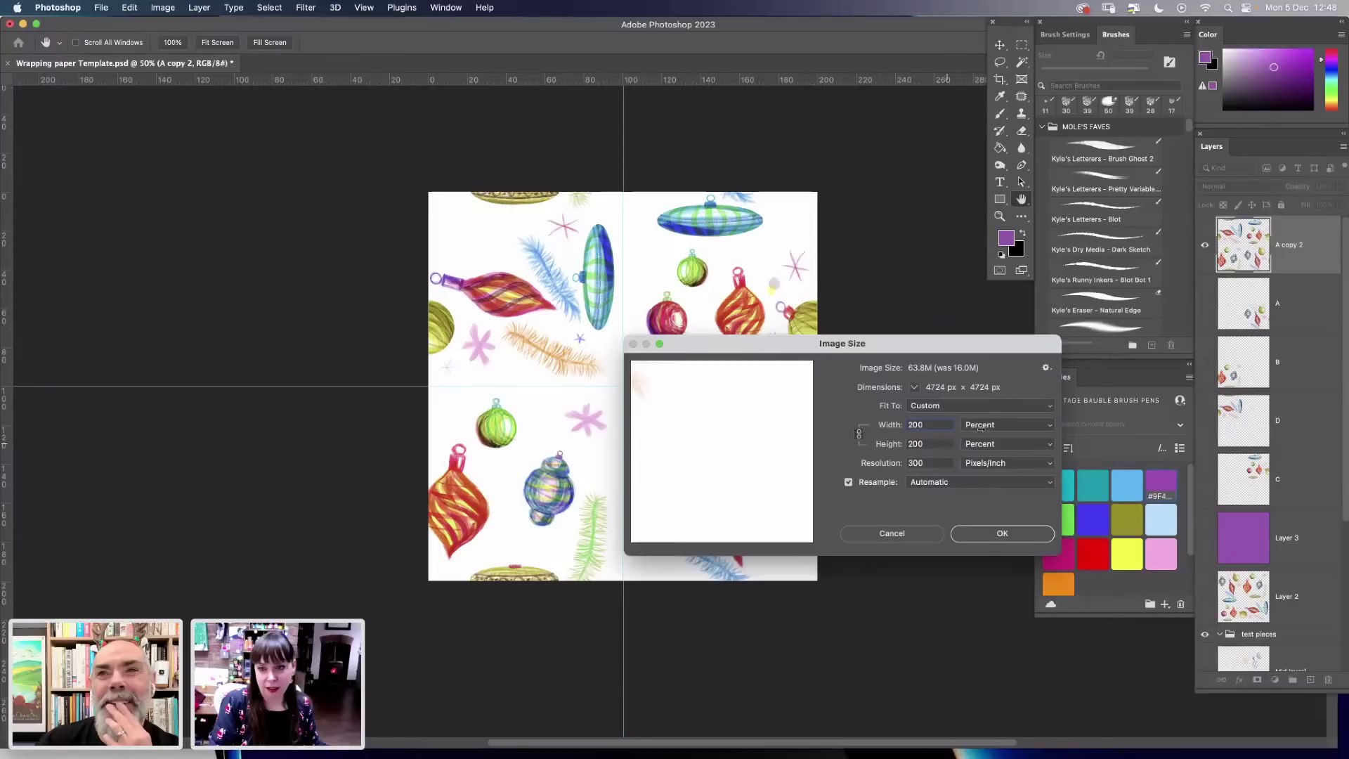
pyautogui.press('Tab')
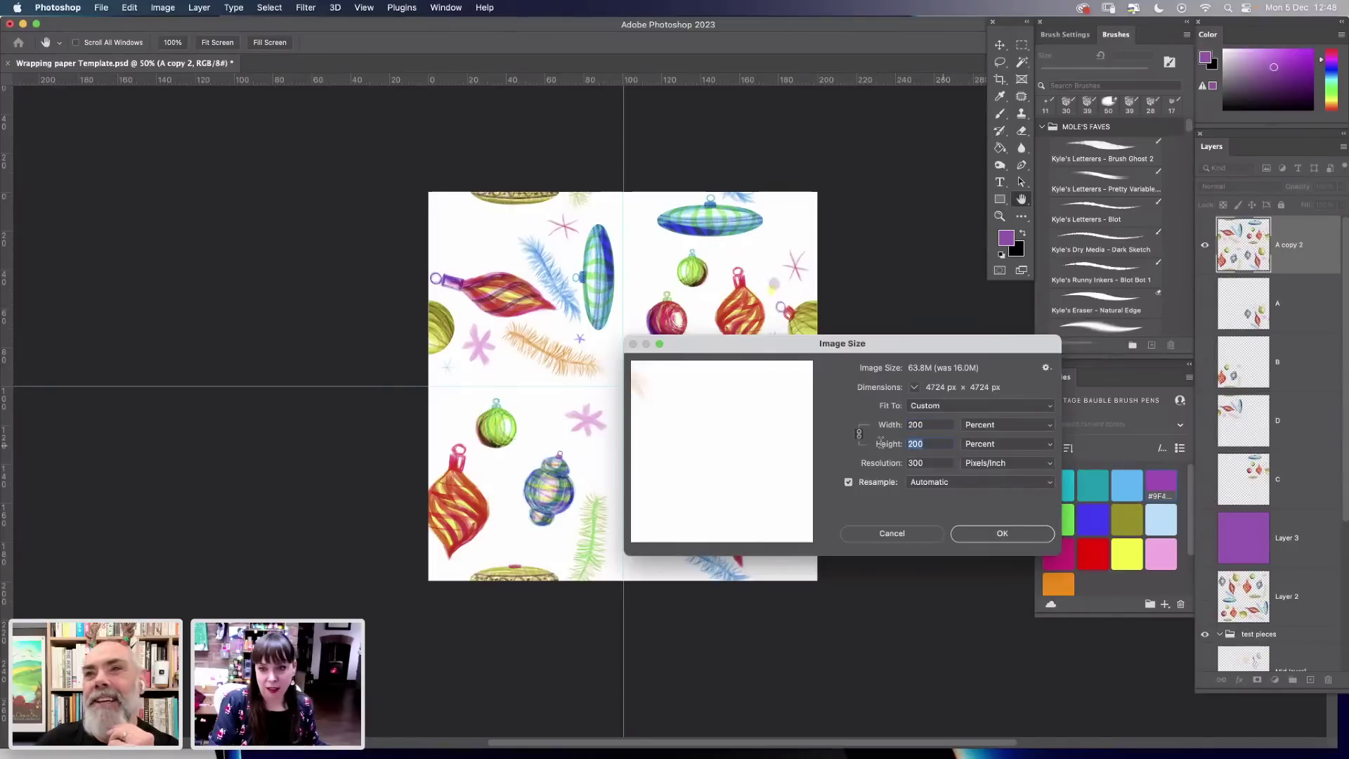
pyautogui.click(999, 534)
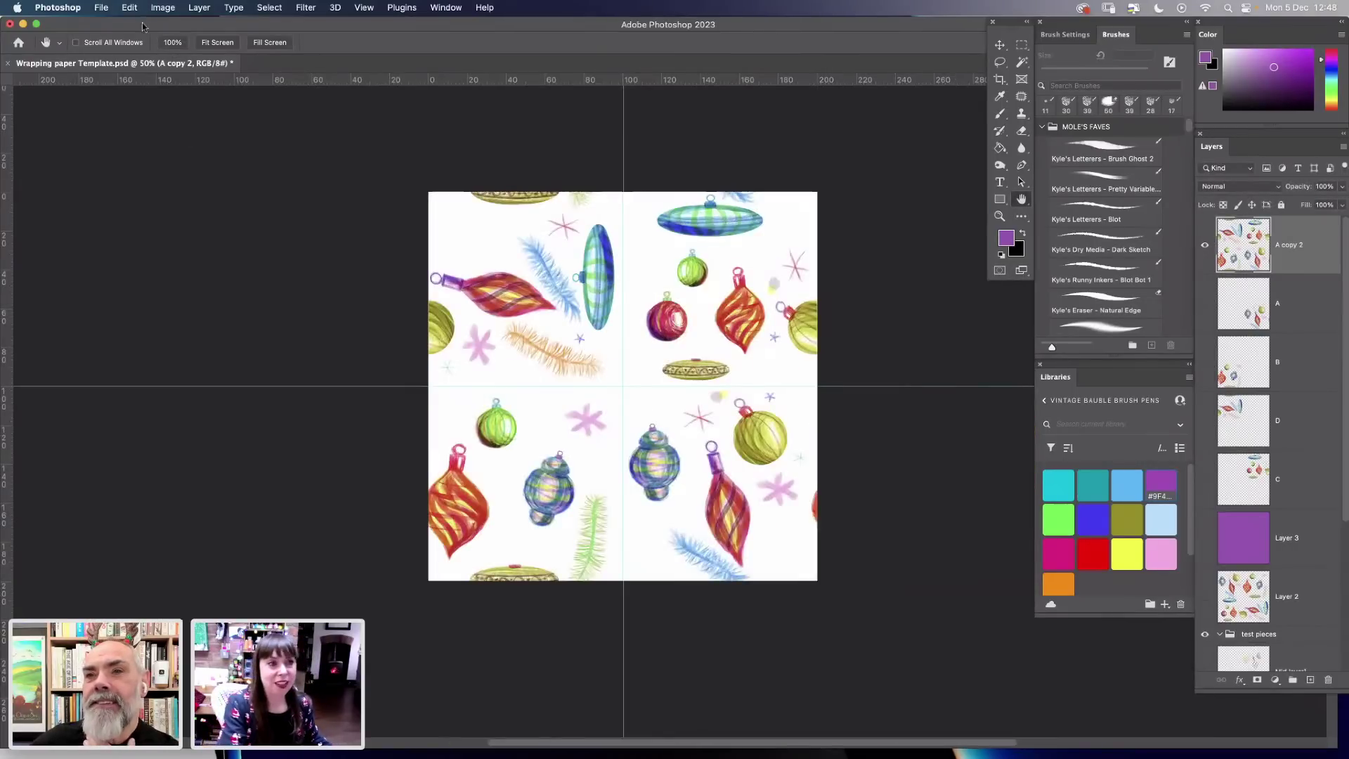
# Enlarge the canvas around its centre to 200 percent in both width and height.
pyautogui.click(164, 7)
pyautogui.click(172, 116)
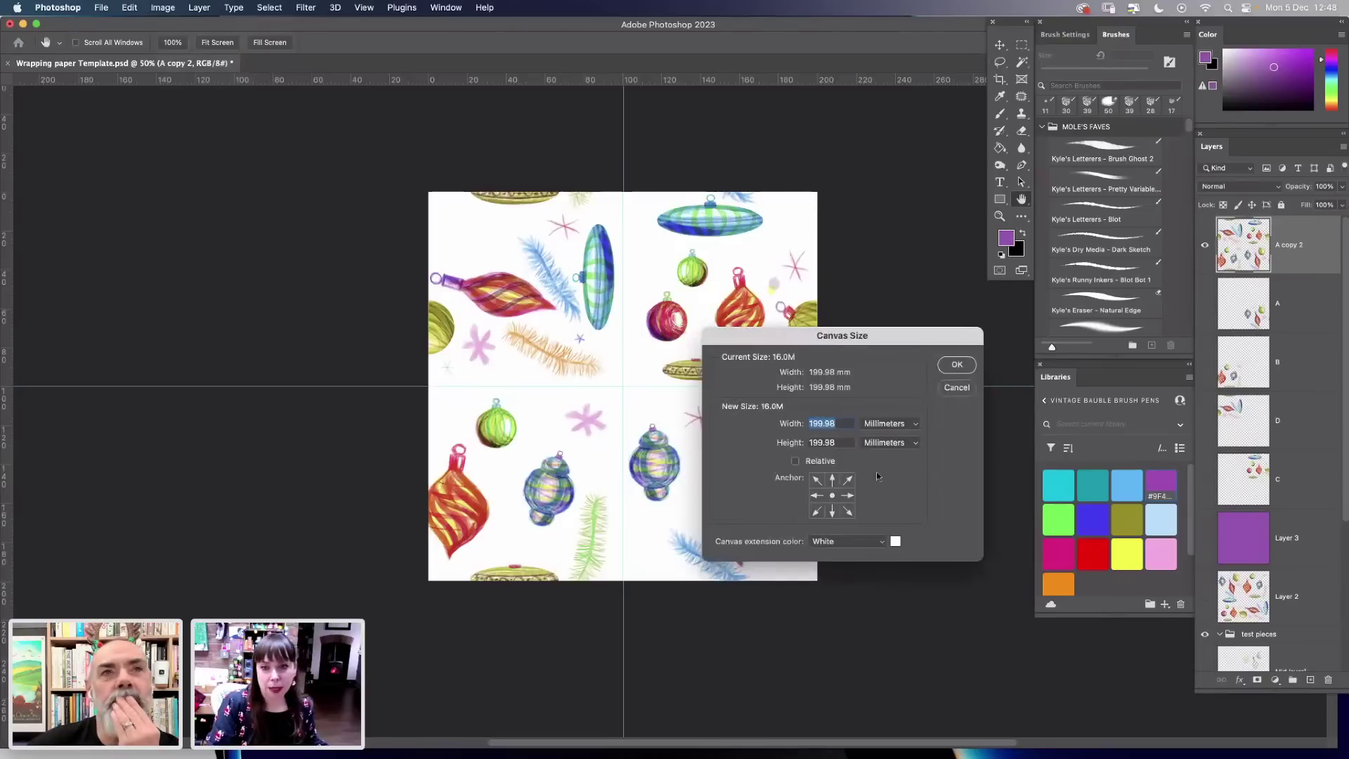
pyautogui.click(892, 424)
pyautogui.click(882, 369)
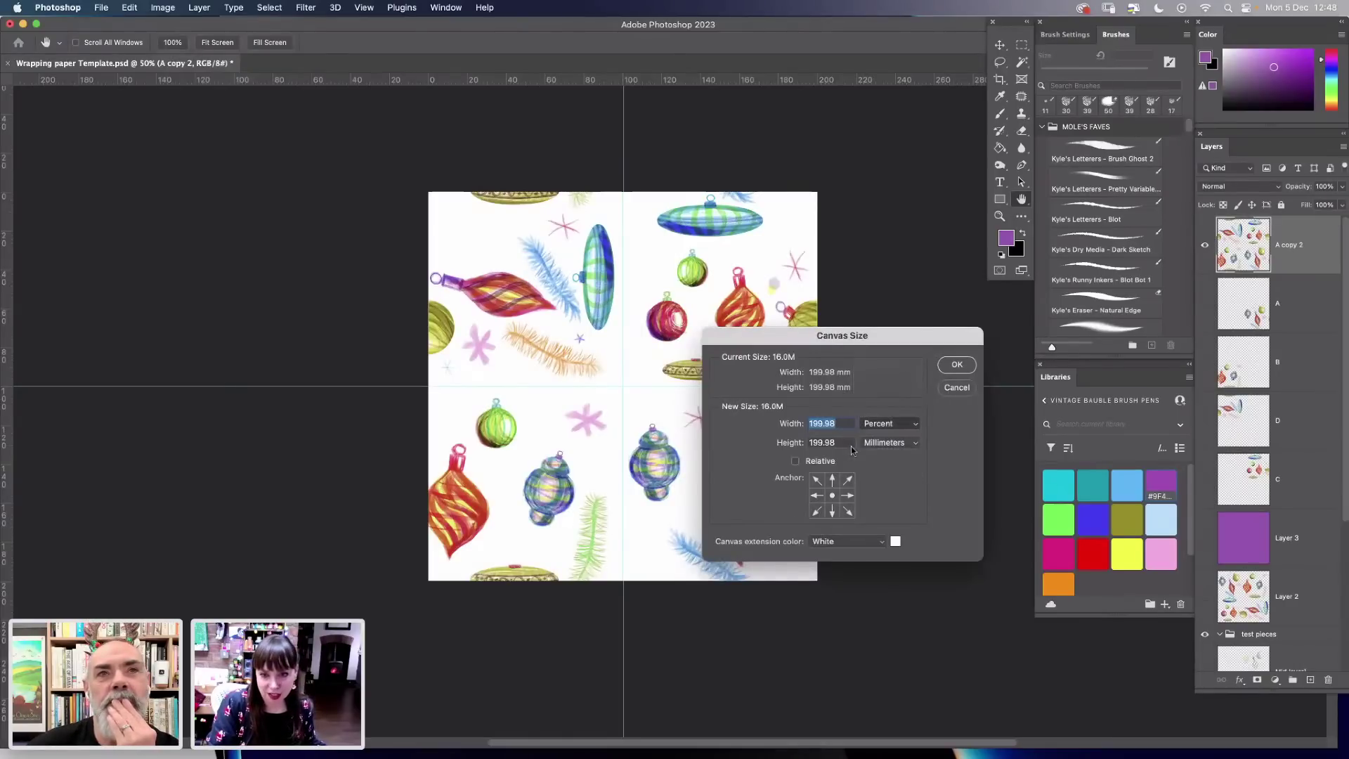
pyautogui.write('200')
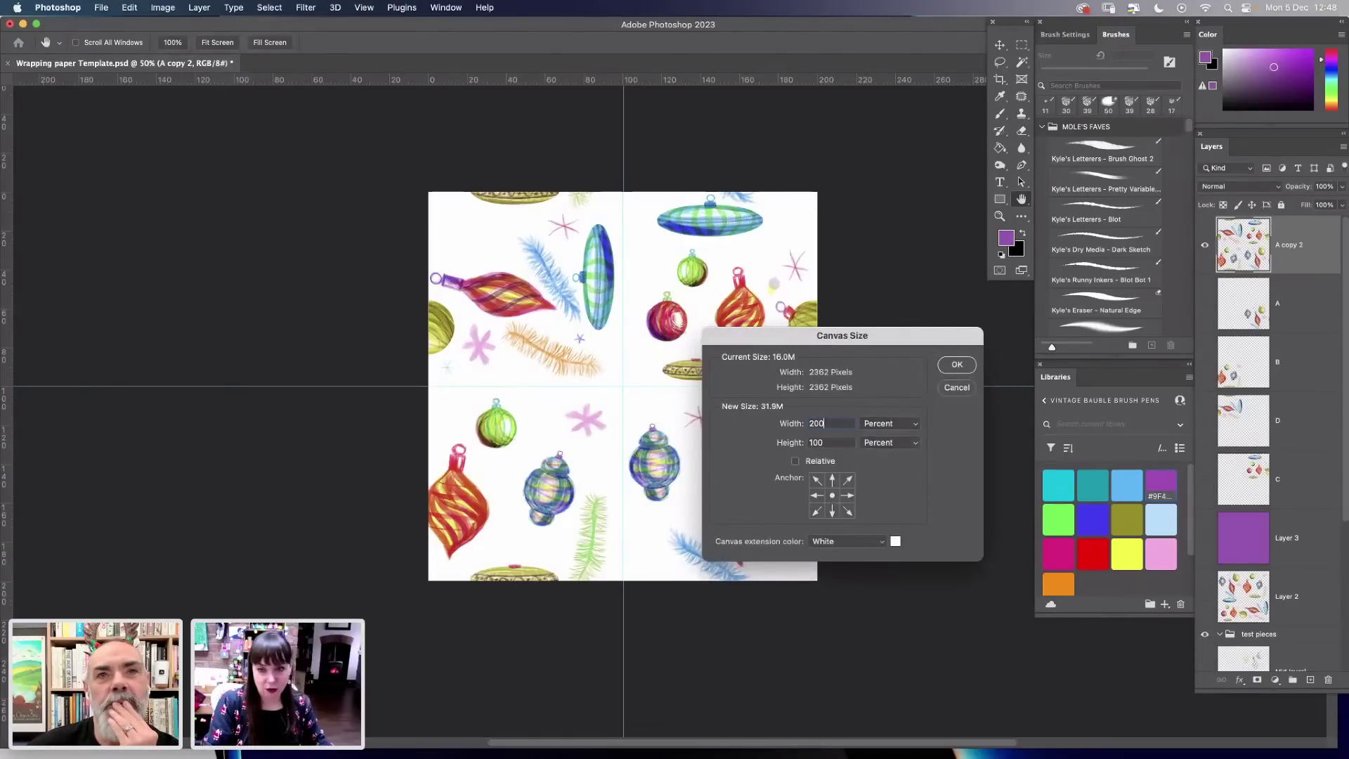
pyautogui.press('Tab')
pyautogui.write('200')
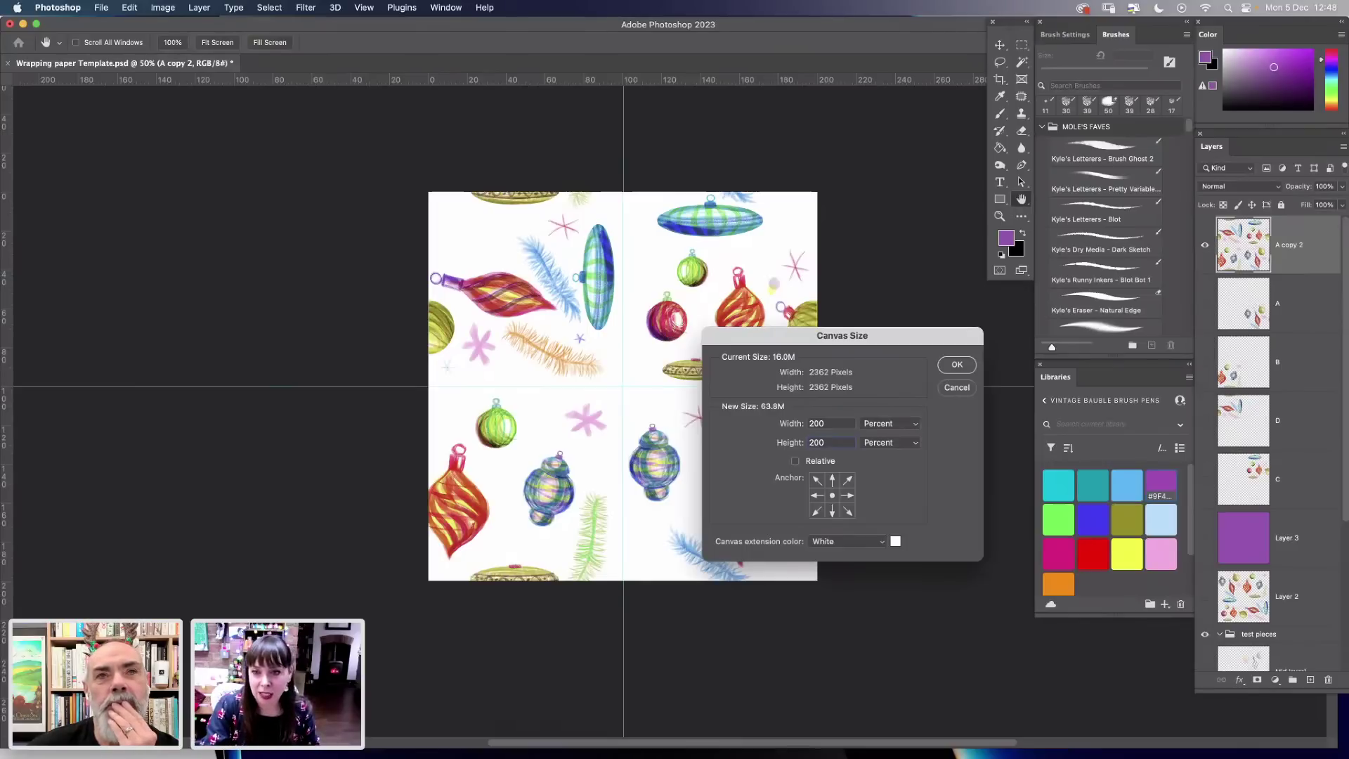
pyautogui.press('Return')
# Move the merged bauble tile into the upper-right quarter of the enlarged canvas, aligned with the guides.
pyautogui.press('super+minus')
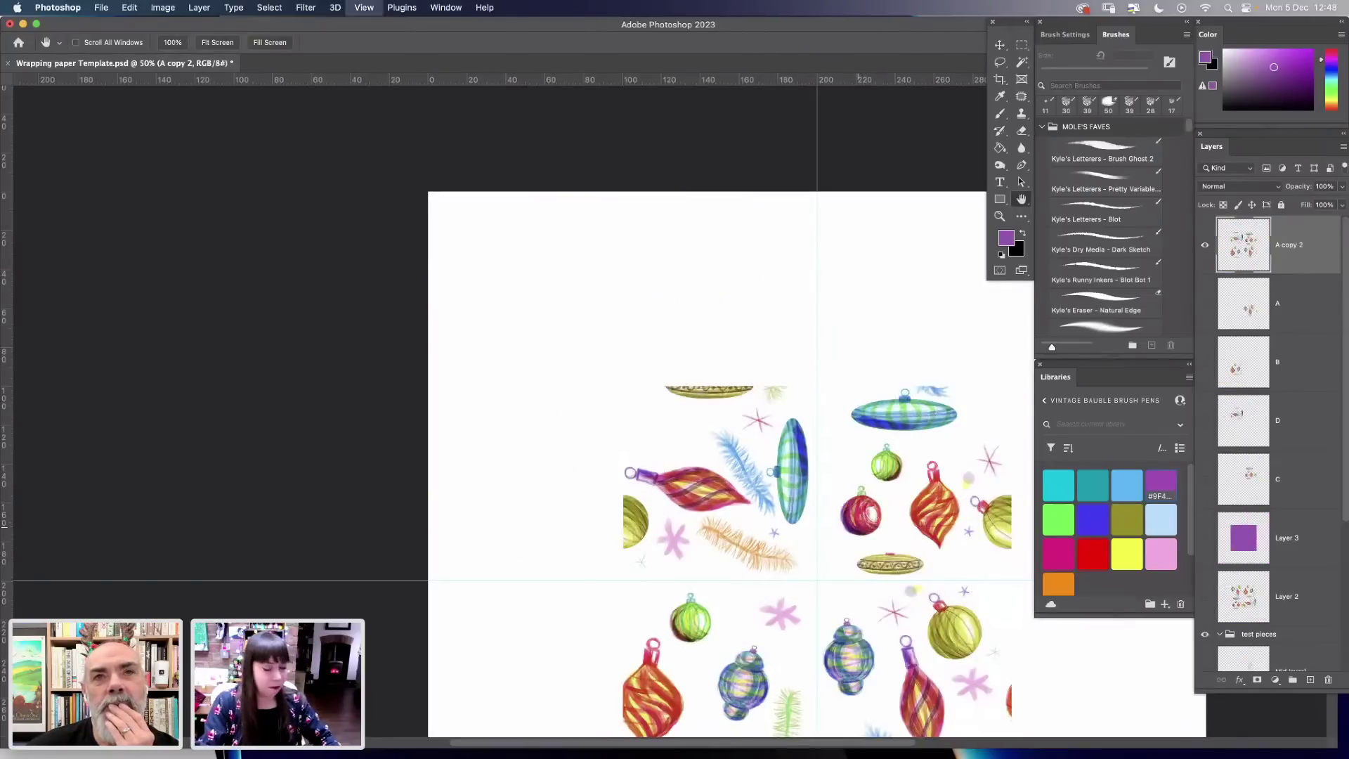
pyautogui.press('super+minus')
pyautogui.press('v')
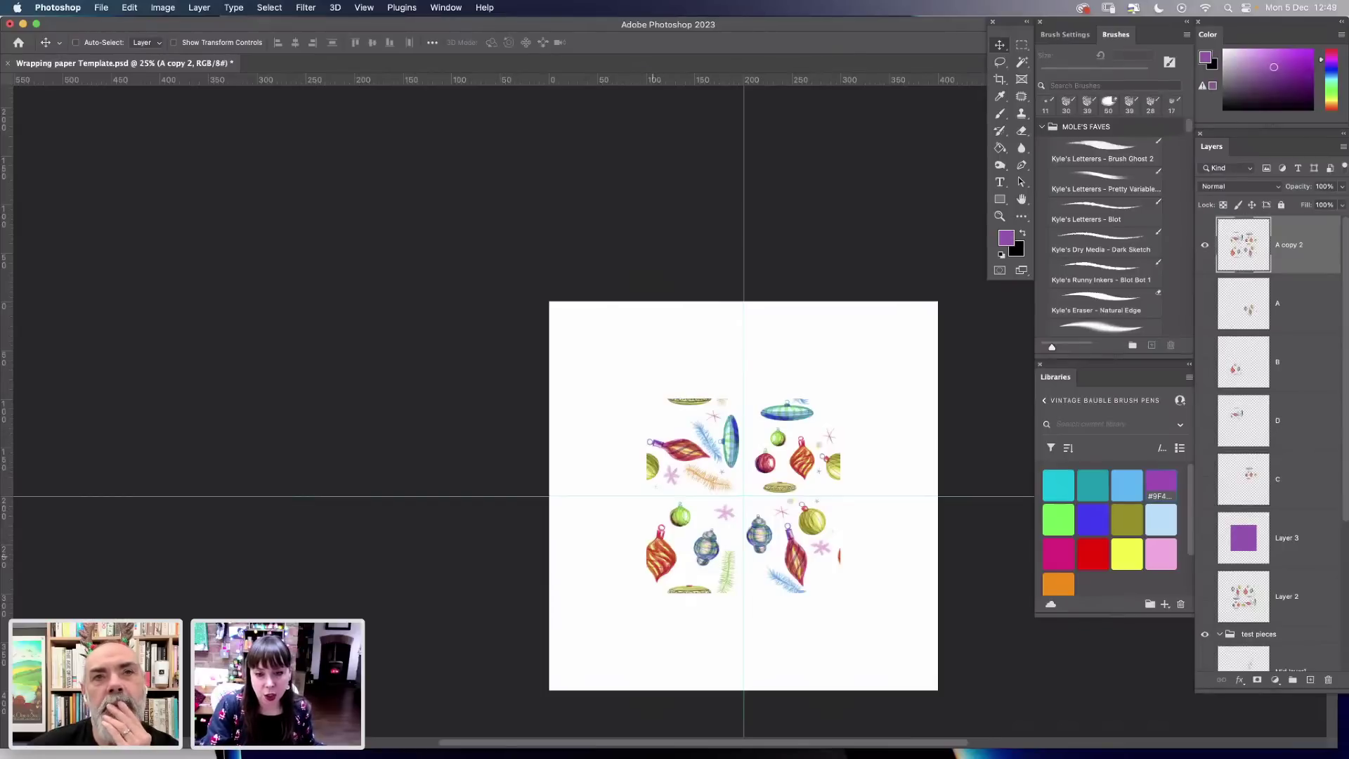
pyautogui.moveTo(663, 527); pyautogui.dragTo(759, 430)
# Duplicate the bauble tile and place the copy in the canvas's upper-left quarter so it joins the first tile.
pyautogui.click(1000, 217)
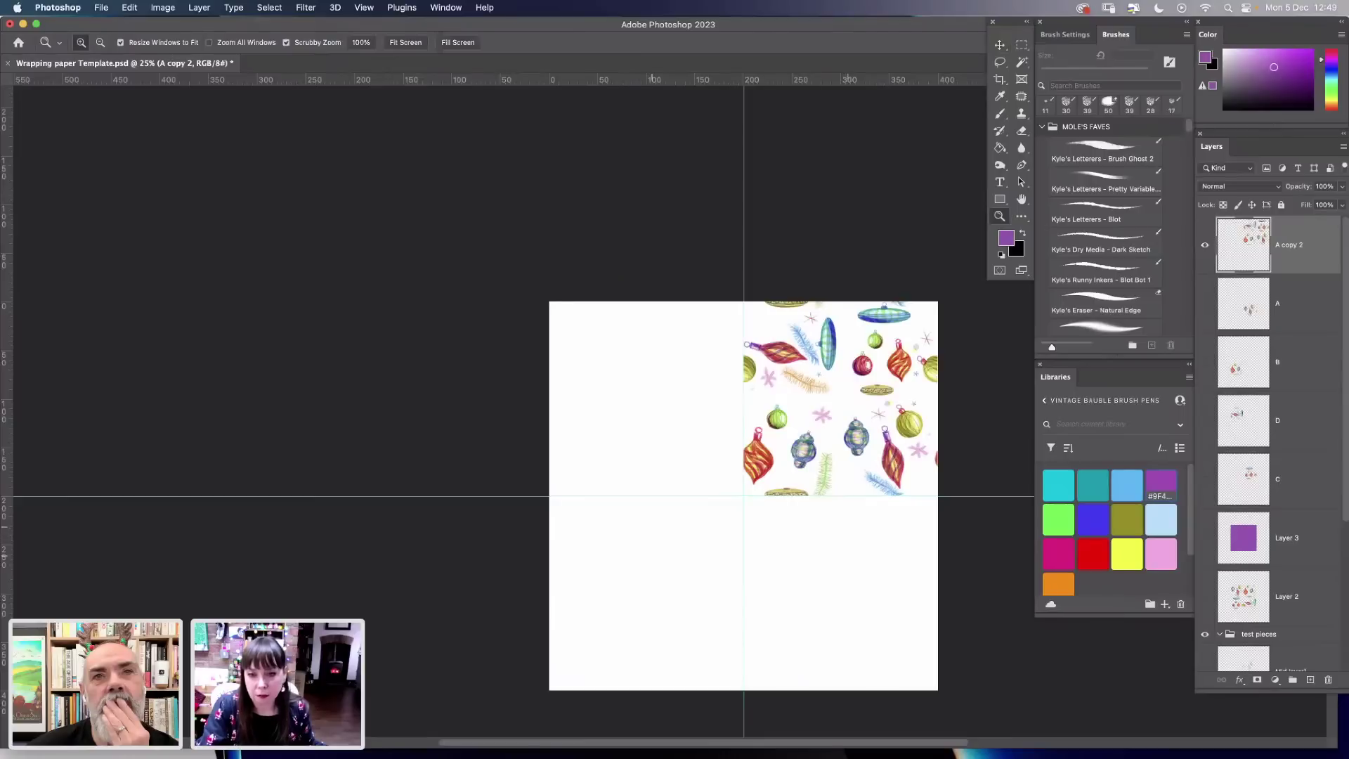
pyautogui.click(848, 528)
pyautogui.click(852, 555)
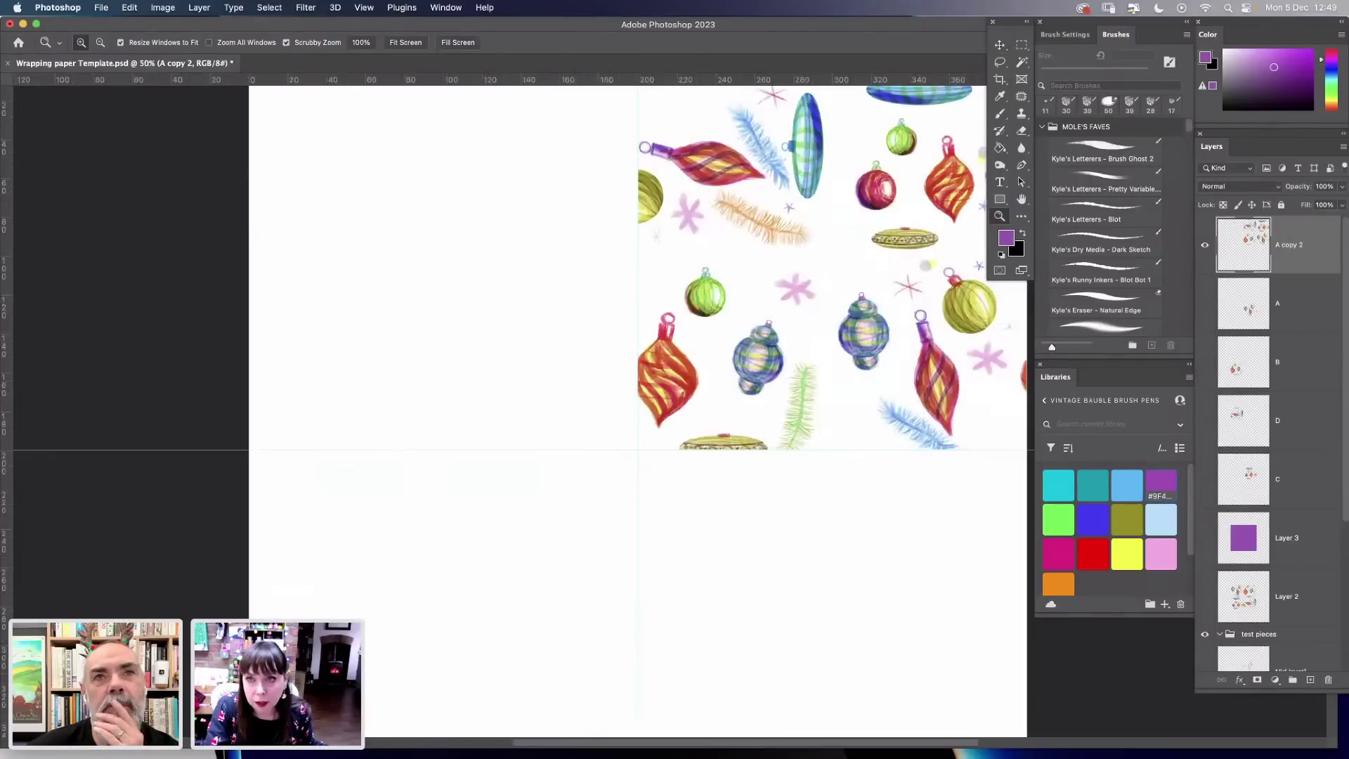
pyautogui.press('v')
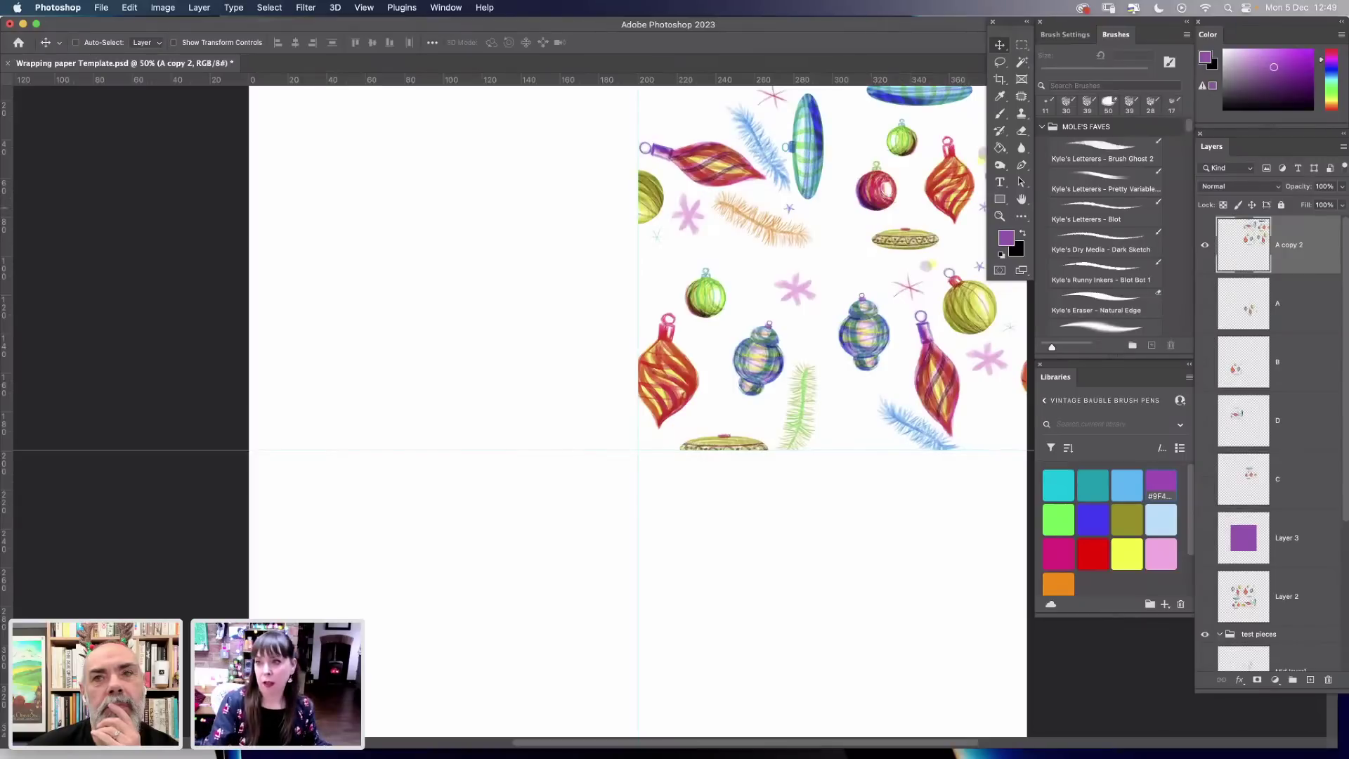
pyautogui.press('super+j')
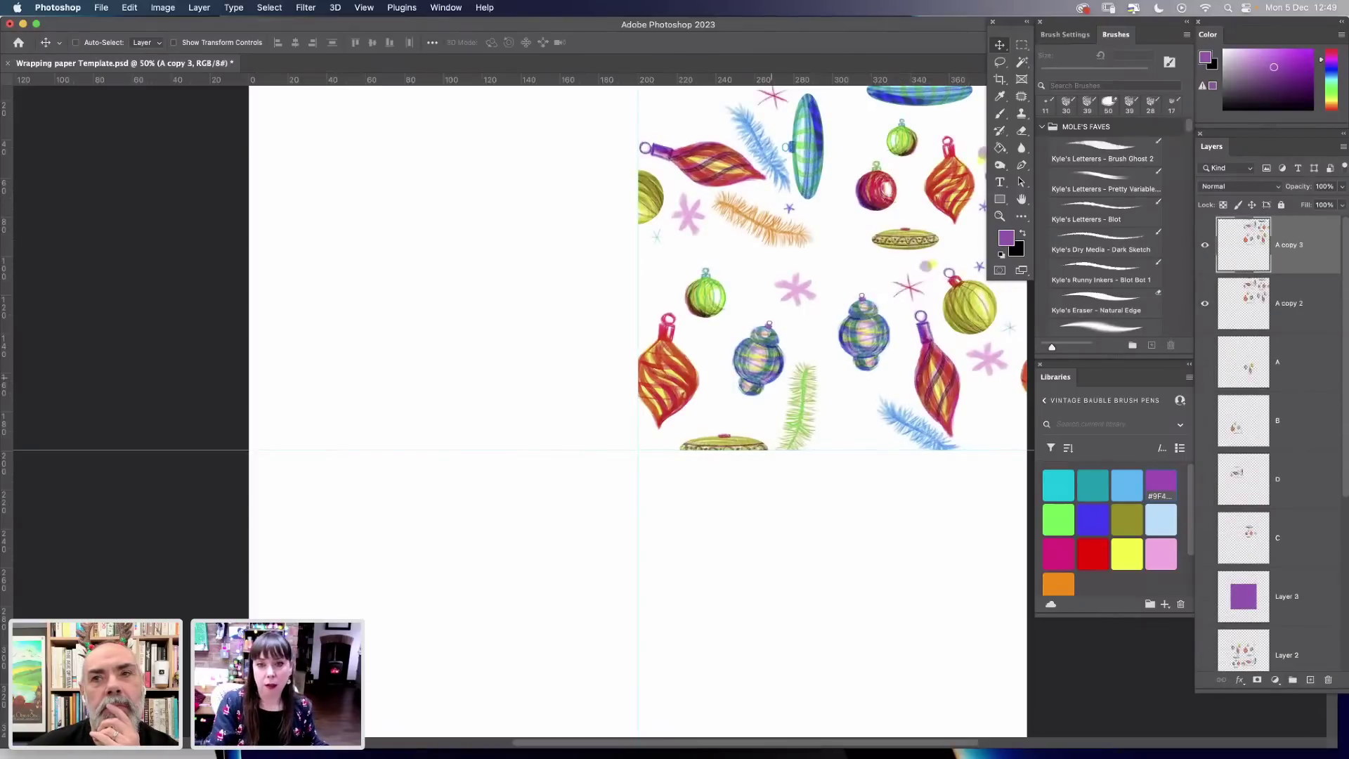
pyautogui.moveTo(765, 327); pyautogui.dragTo(378, 332)
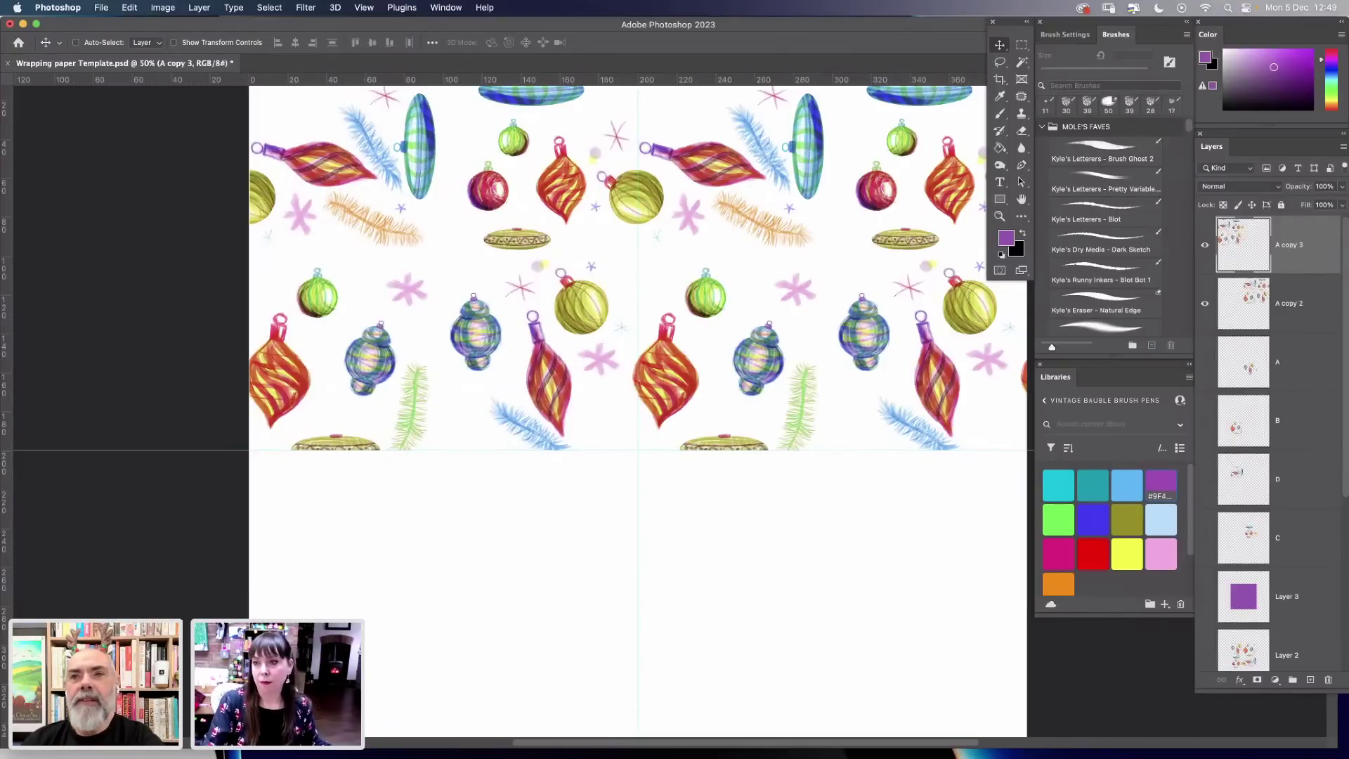
# With the guides hidden, merge the two adjacent tiles into one row layer and duplicate that row.
pyautogui.keyDown('shift'); pyautogui.click(1301, 303); pyautogui.keyUp('shift')
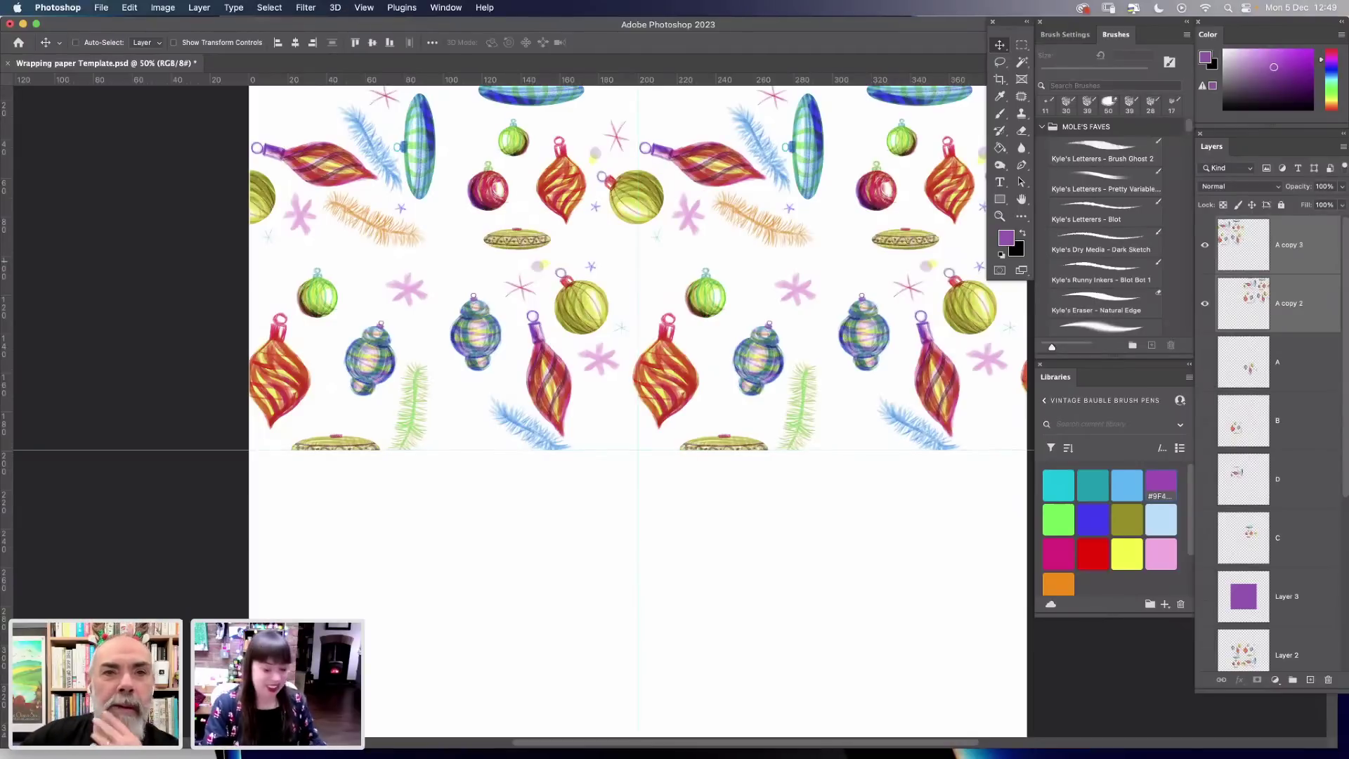
pyautogui.press('super+semicolon')
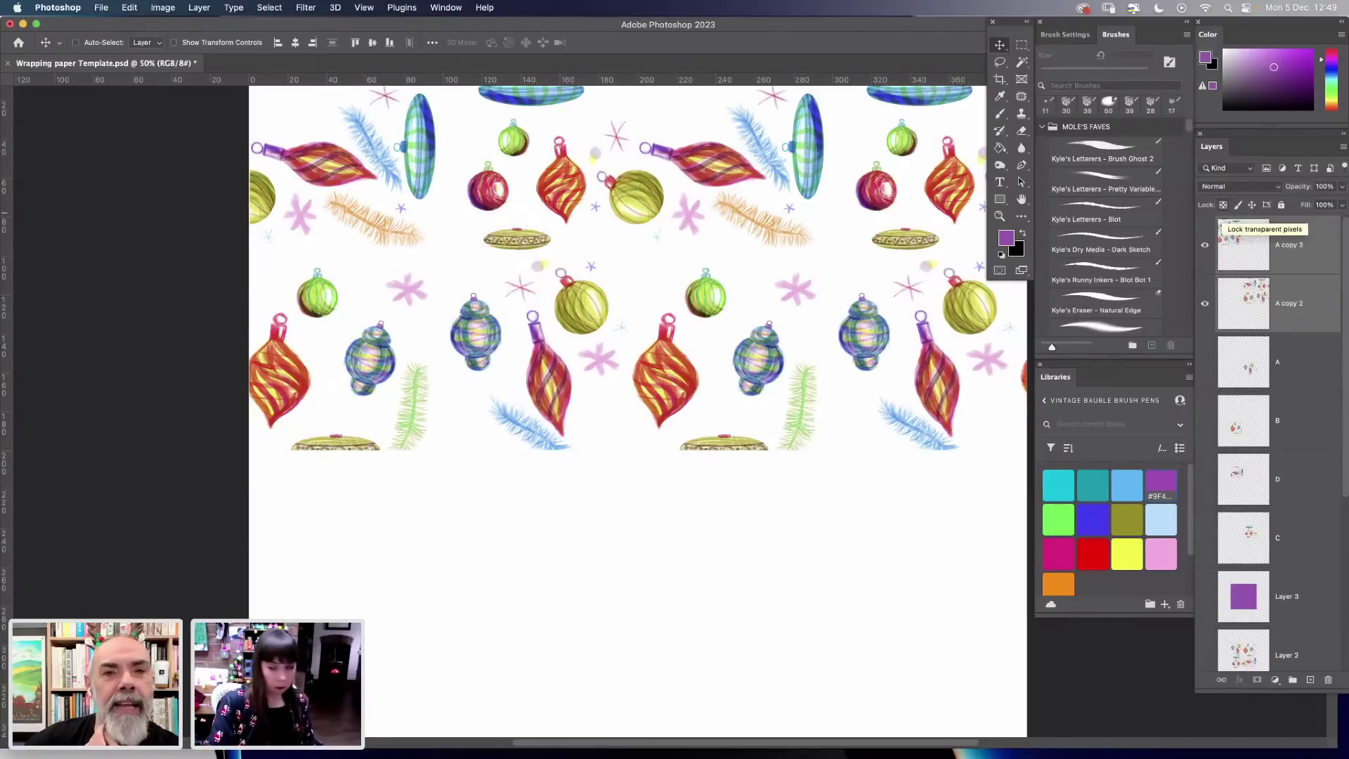
pyautogui.press('super+e')
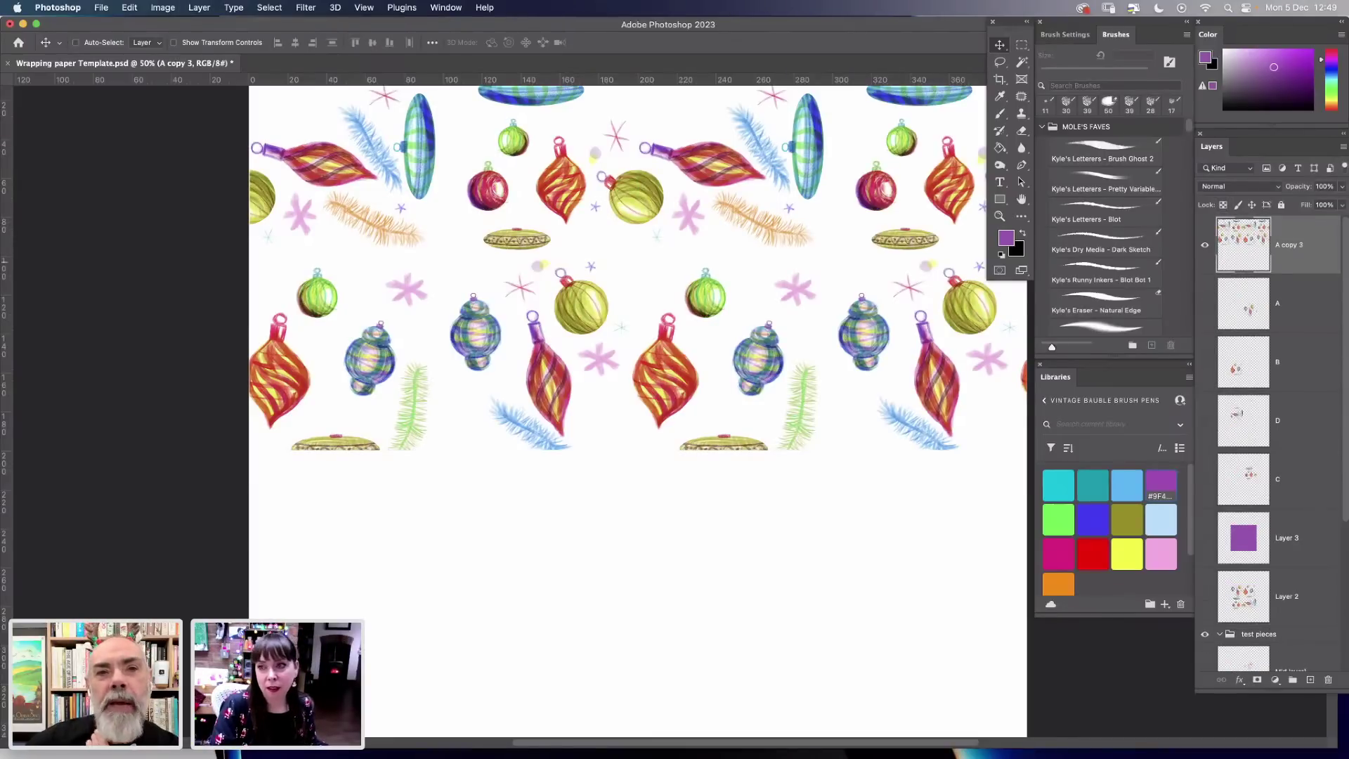
pyautogui.moveTo(1244, 245); pyautogui.dragTo(1310, 680)
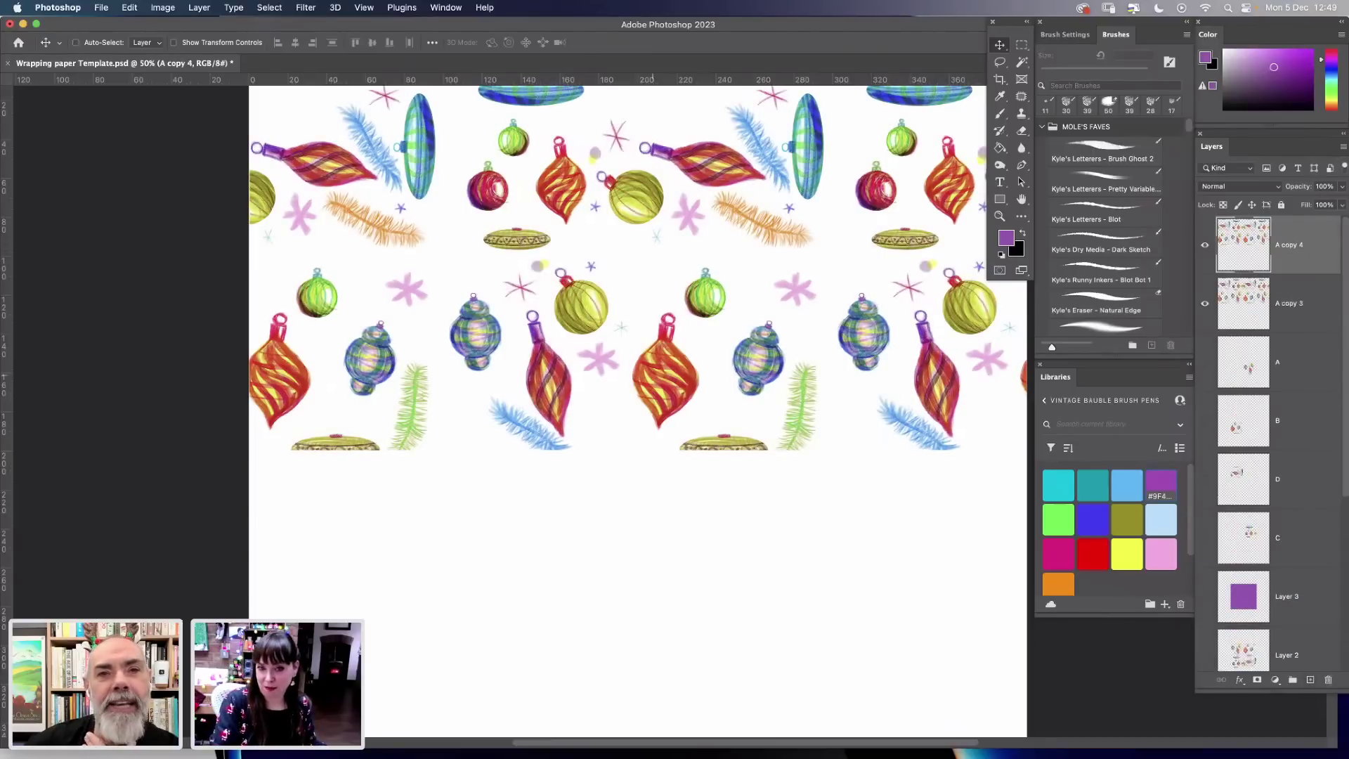
# Duplicate the row of bauble tiles, place the copy across the canvas's lower half, and merge both rows into one layer.
pyautogui.press('super+z')
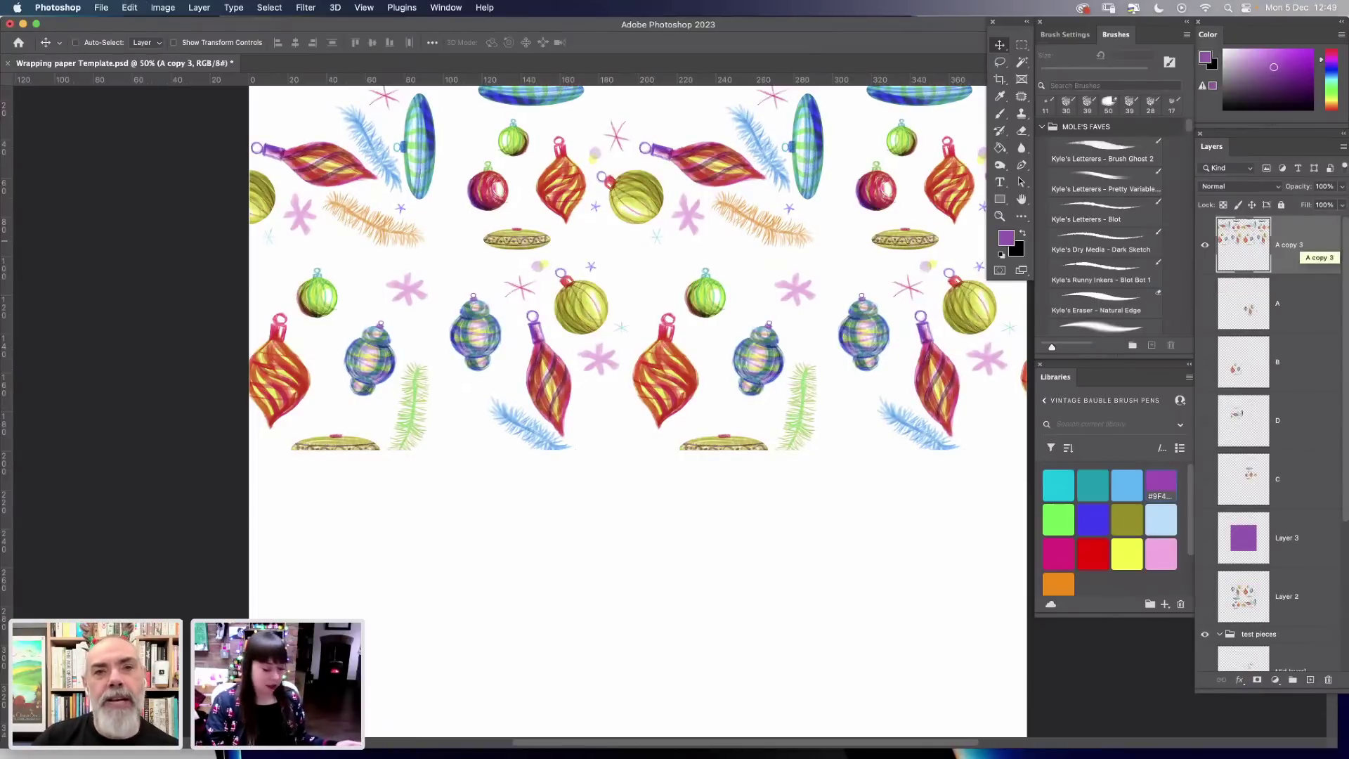
pyautogui.press('super+j')
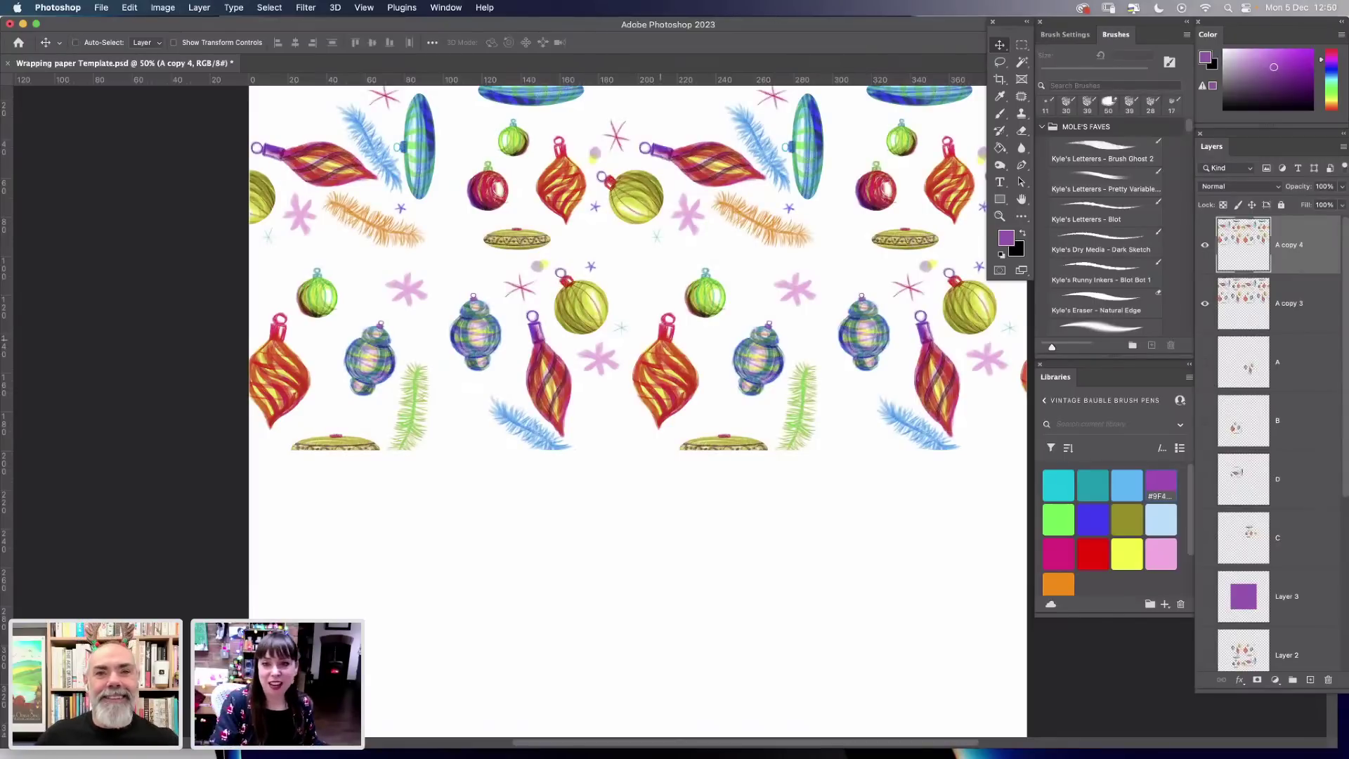
pyautogui.moveTo(608, 177); pyautogui.dragTo(608, 569)
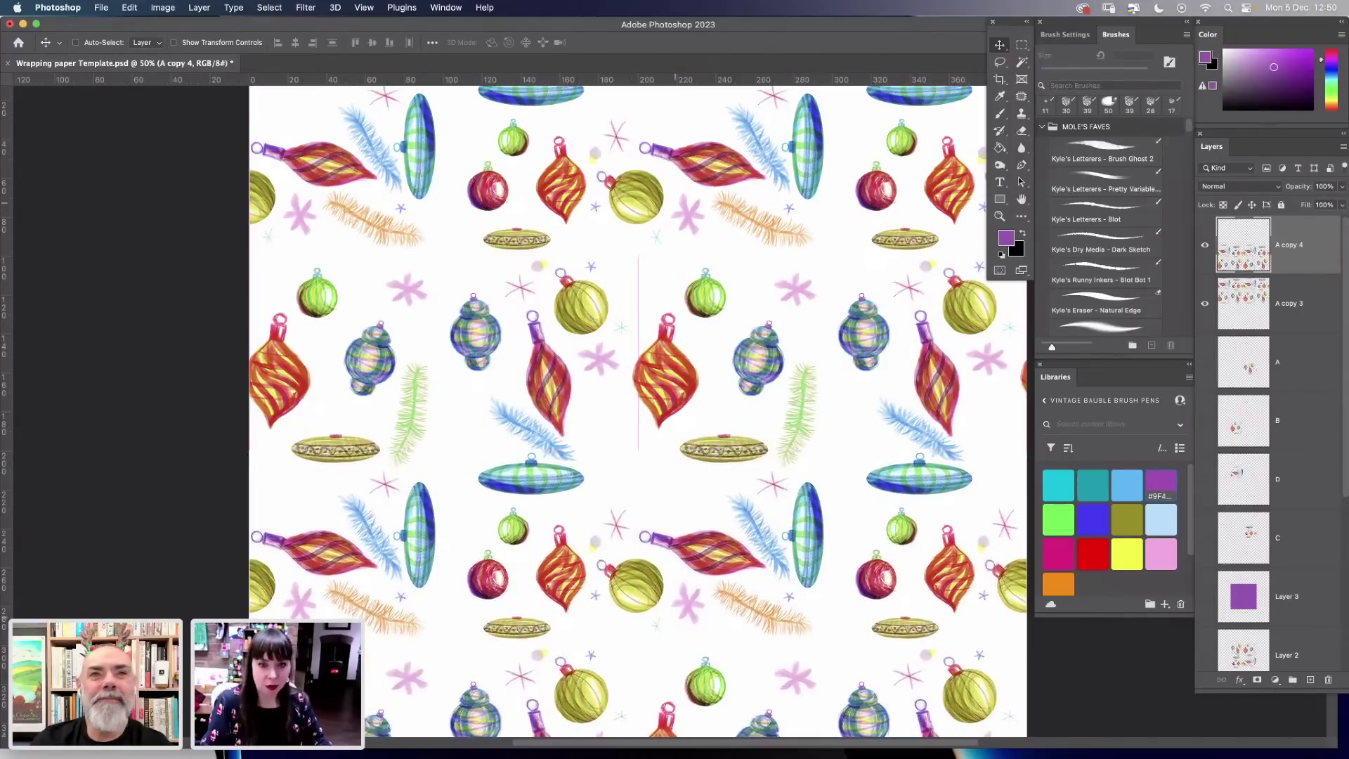
pyautogui.press('super+minus')
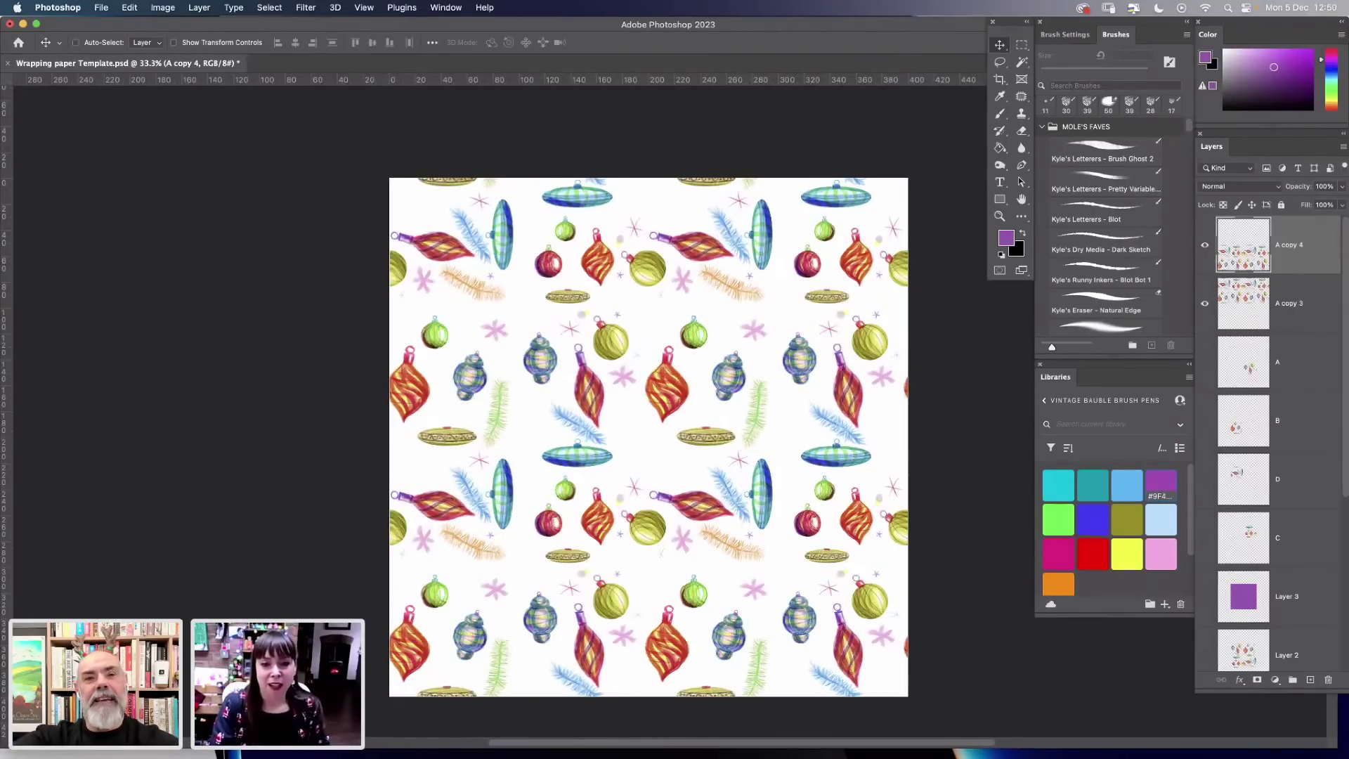
pyautogui.press('super+e')
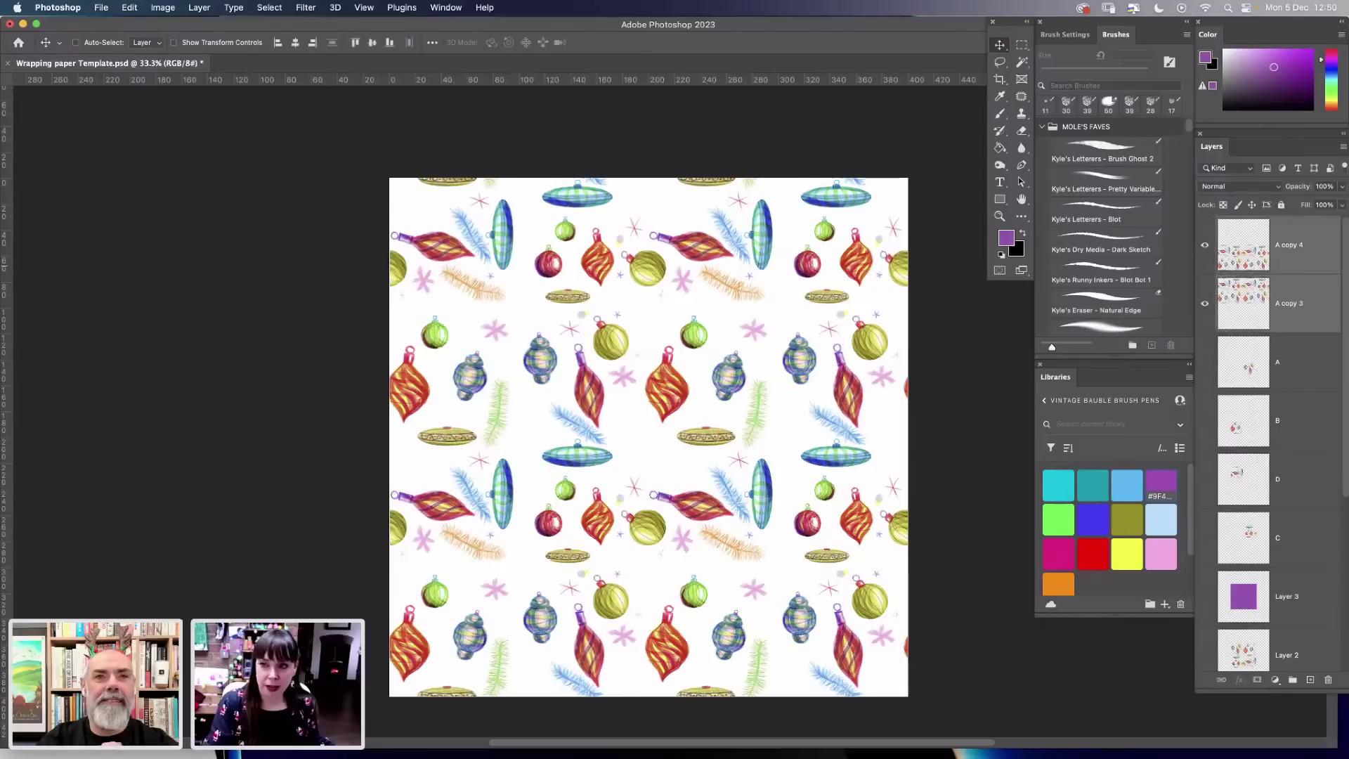
# With the guides shown, lasso the flat yellow bauble just beside the canvas centre and delete it.
pyautogui.click(1001, 61)
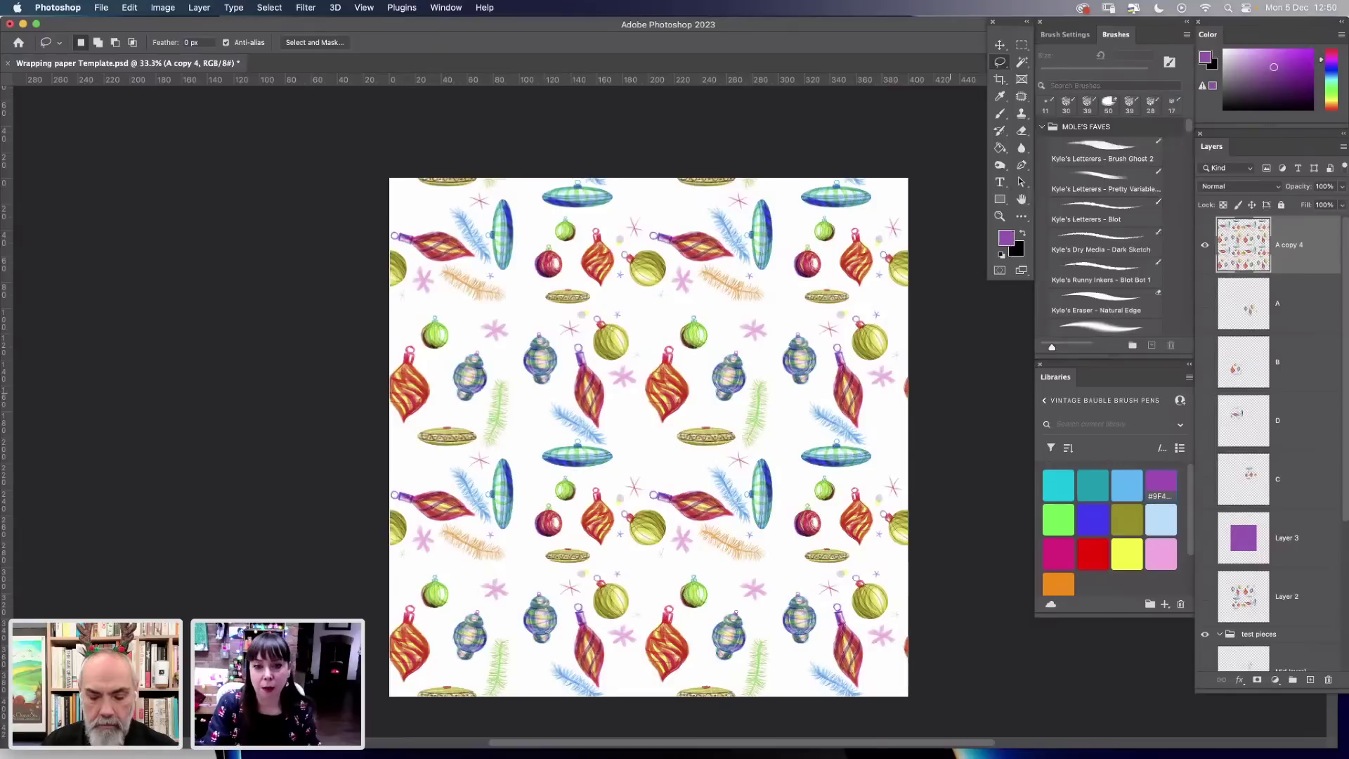
pyautogui.press('super+semicolon')
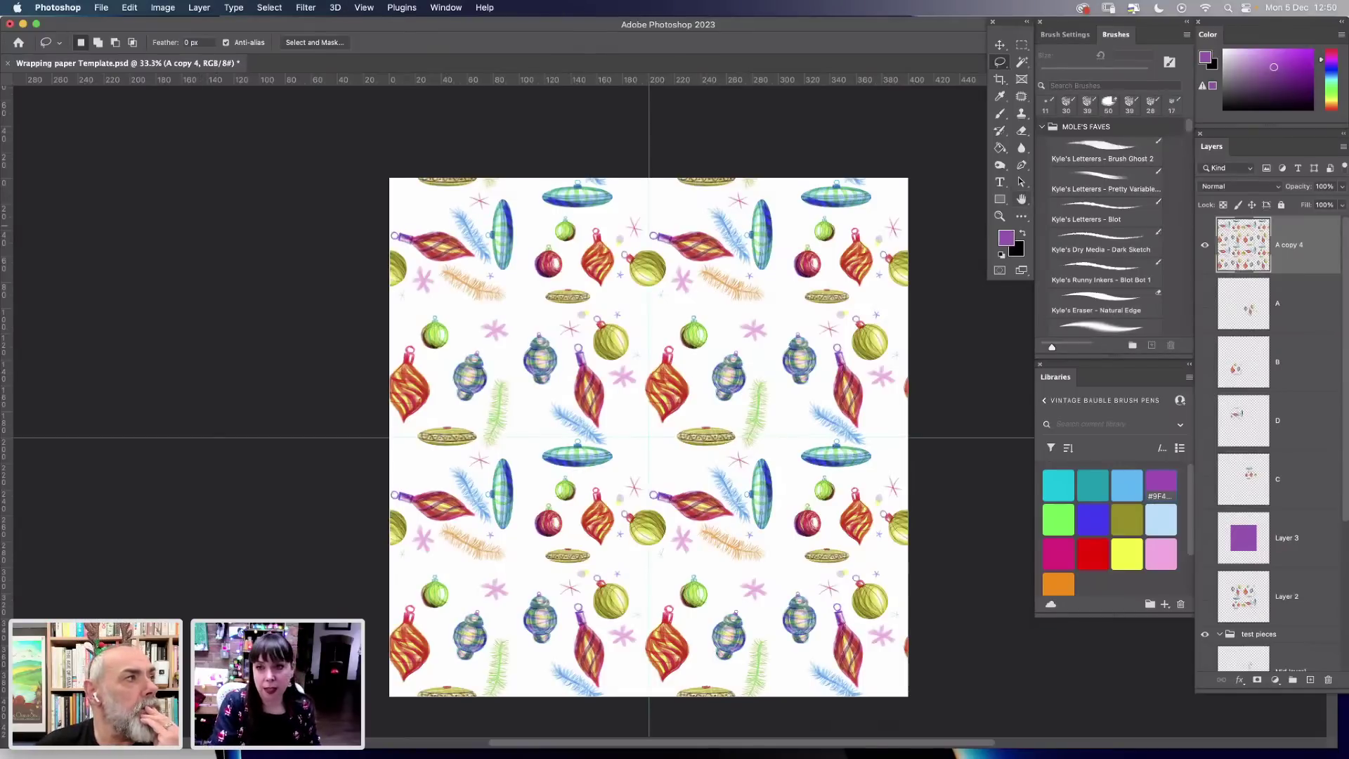
pyautogui.press('z')
pyautogui.press('super+equal')
pyautogui.press('l')
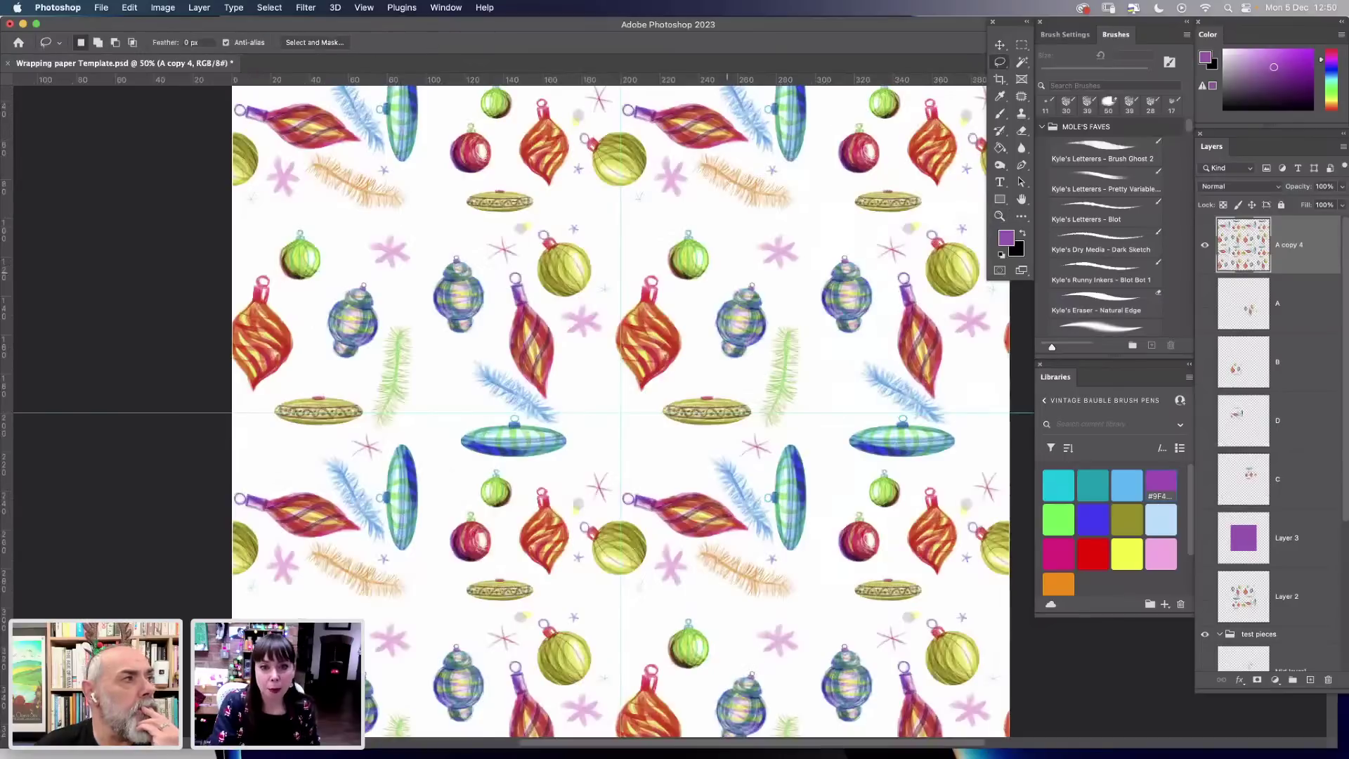
pyautogui.moveTo(728, 381)
pyautogui.mouseDown()
pyautogui.moveTo(679, 441)
pyautogui.moveTo(725, 441)
pyautogui.moveTo(751, 395)
pyautogui.moveTo(726, 380)
pyautogui.mouseUp()
pyautogui.press('v')
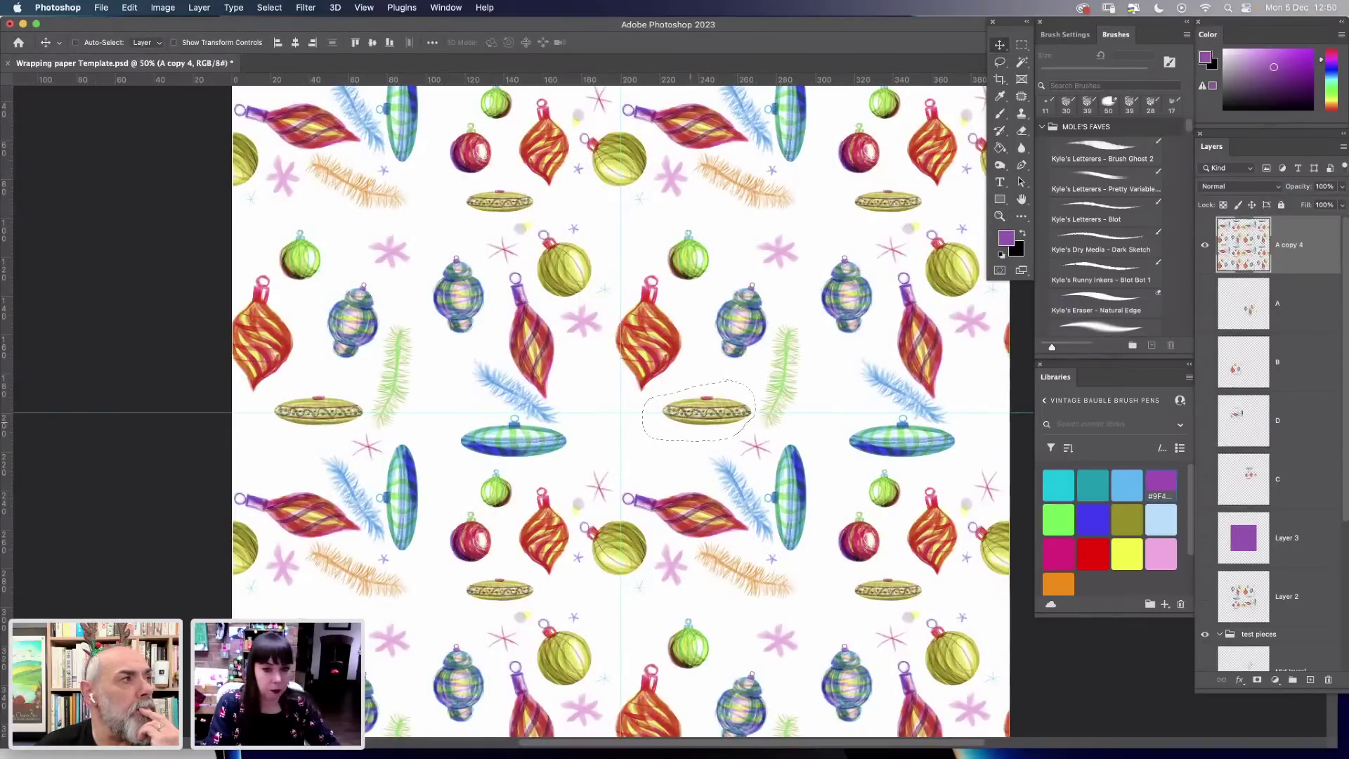
pyautogui.press('Delete')
# Delete the orange swirl bauble, the pink snowflake, the blue fir sprig and the long blue bauble surrounding the centre guide crossing.
pyautogui.press('l')
pyautogui.moveTo(700, 362)
pyautogui.mouseDown()
pyautogui.moveTo(624, 286)
pyautogui.moveTo(671, 404)
pyautogui.moveTo(700, 365)
pyautogui.mouseUp()
pyautogui.press('Delete')
pyautogui.moveTo(583, 303)
pyautogui.mouseDown()
pyautogui.moveTo(595, 355)
pyautogui.moveTo(622, 308)
pyautogui.mouseUp()
pyautogui.press('Delete')
pyautogui.moveTo(573, 400)
pyautogui.mouseDown()
pyautogui.moveTo(453, 355)
pyautogui.moveTo(454, 449)
pyautogui.moveTo(533, 468)
pyautogui.moveTo(590, 402)
pyautogui.mouseUp()
pyautogui.press('Delete')
pyautogui.press('super+d')
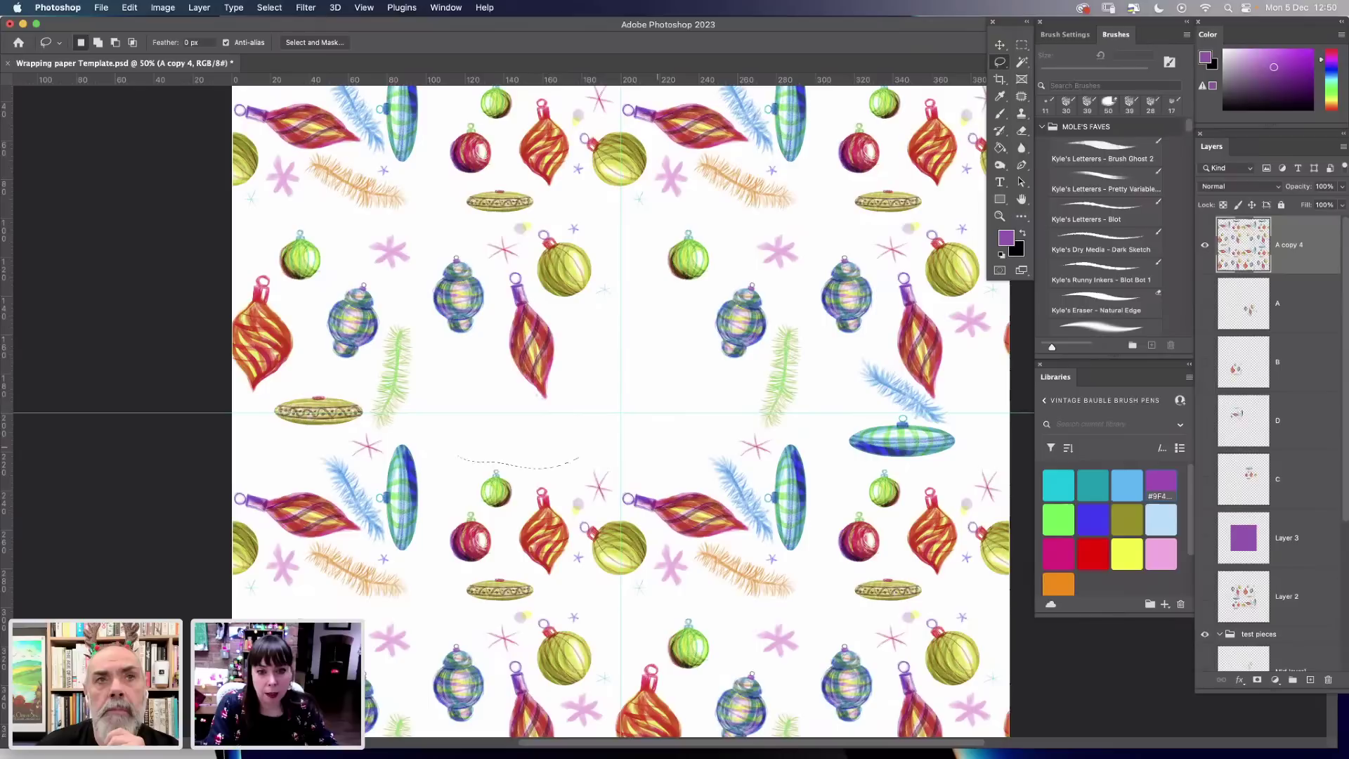
# Move the red and purple teardrop bauble from near the centre down beside the green fir sprig.
pyautogui.moveTo(527, 275)
pyautogui.mouseDown()
pyautogui.moveTo(502, 341)
pyautogui.moveTo(530, 423)
pyautogui.moveTo(586, 353)
pyautogui.moveTo(537, 284)
pyautogui.mouseUp()
pyautogui.press('v')
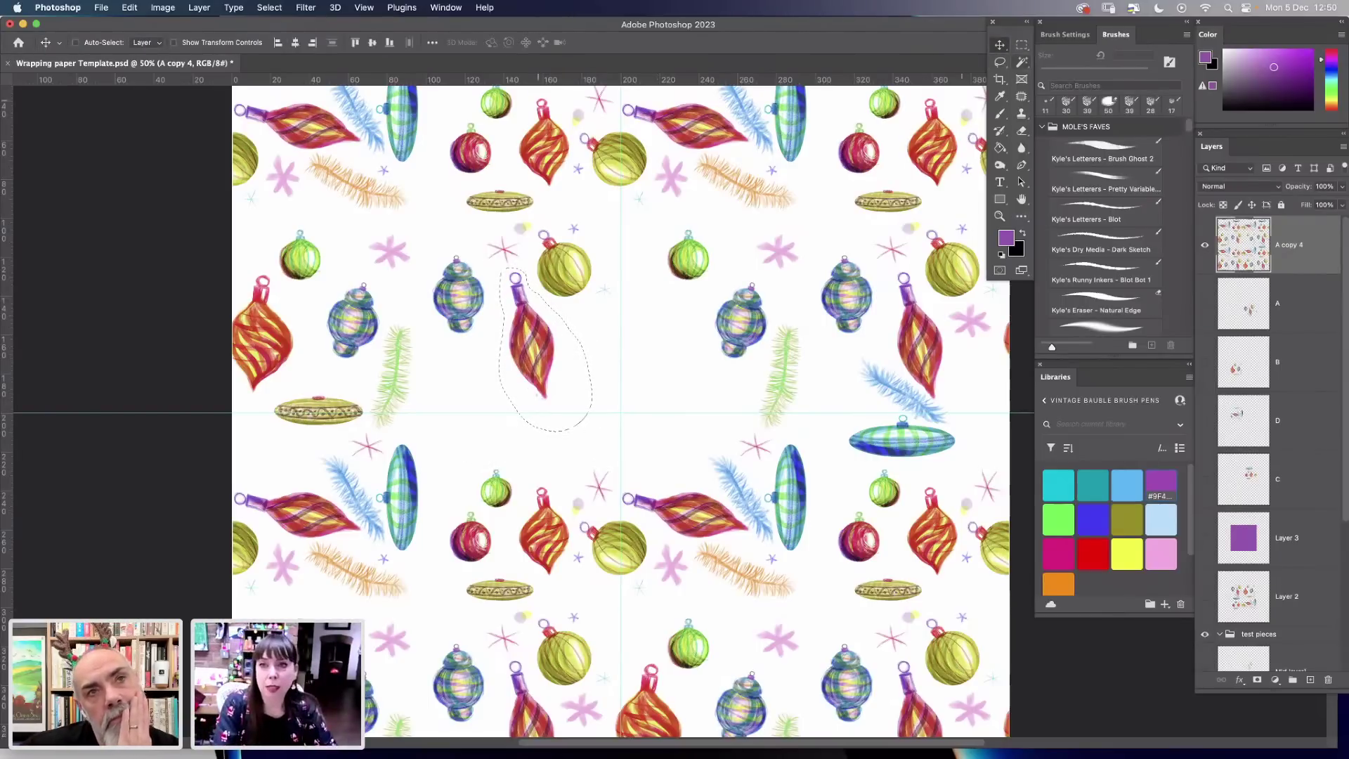
pyautogui.moveTo(527, 295); pyautogui.dragTo(445, 366)
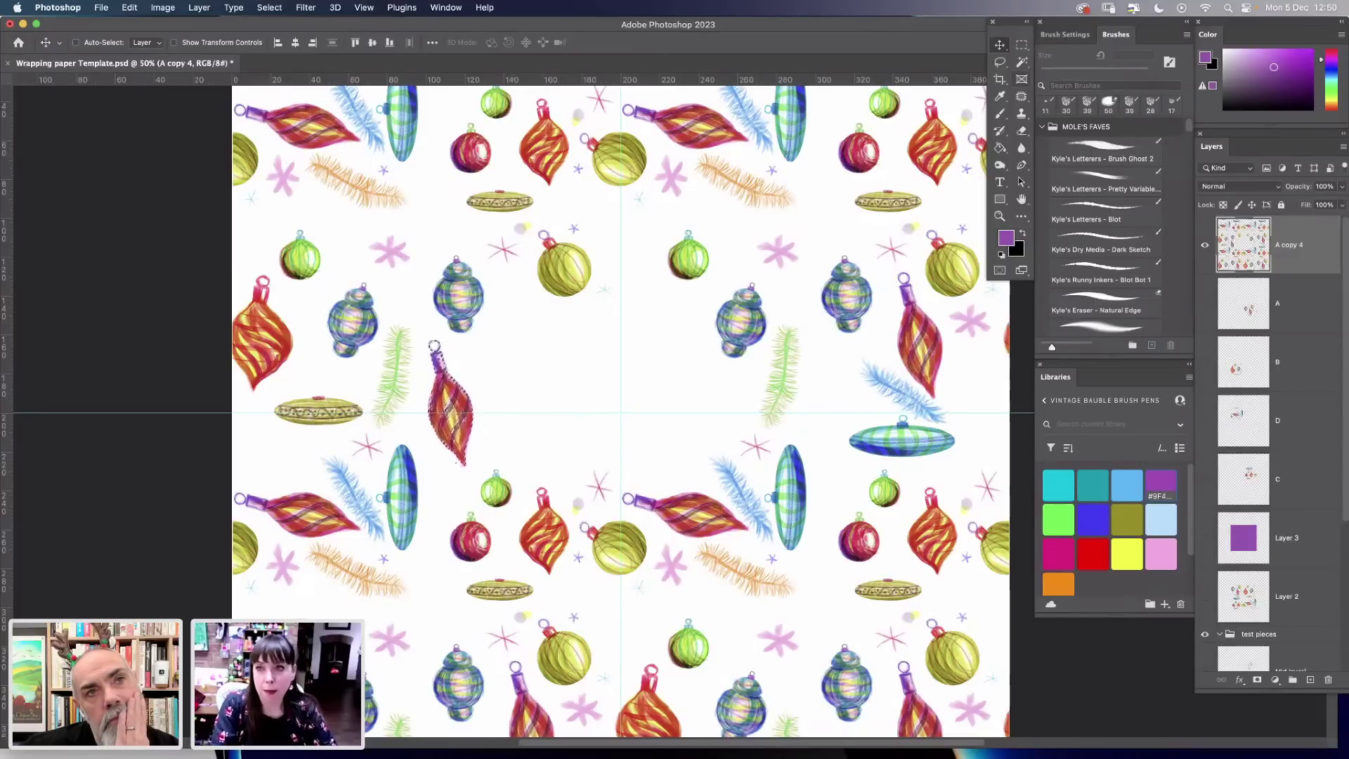
pyautogui.press('c')
pyautogui.press('l')
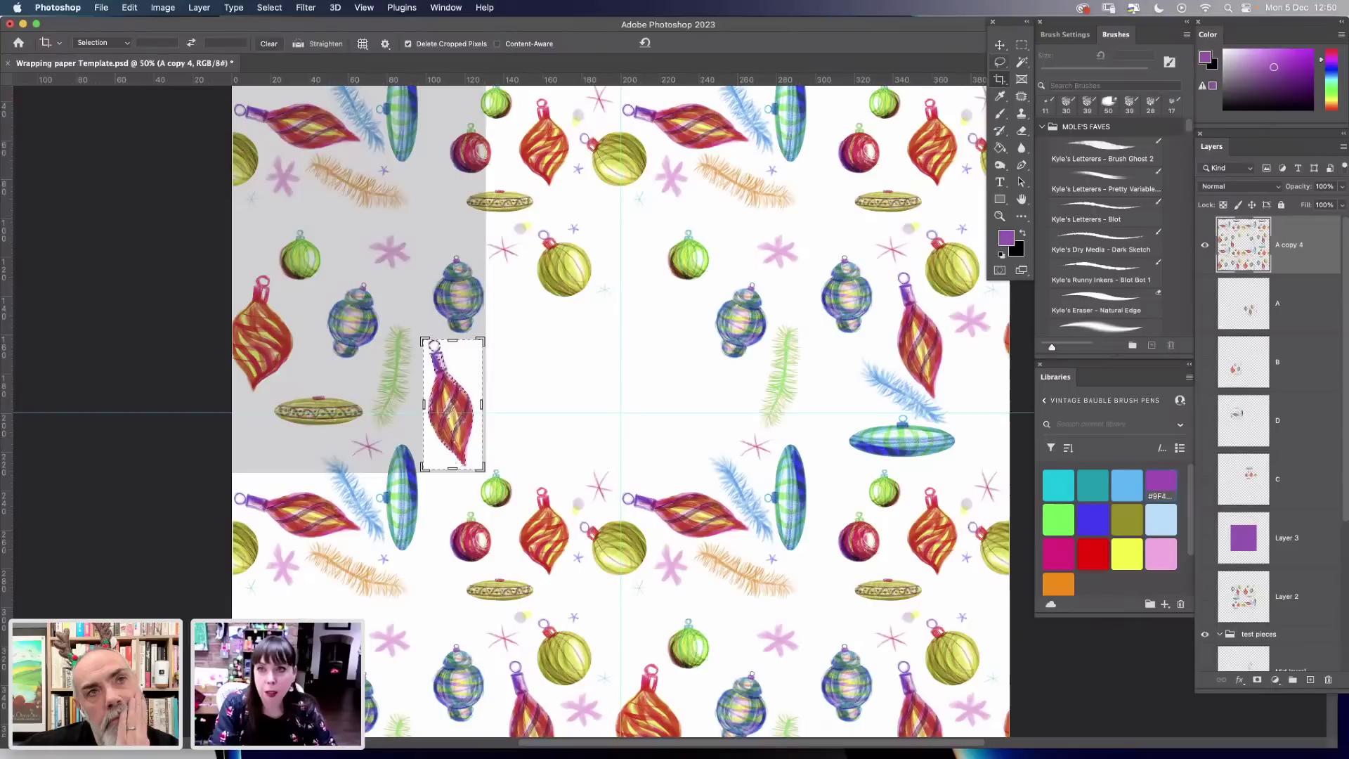
# Move the red star near the centre into the gap beside the blue fir sprig and nudge the blue lantern bauble slightly up.
pyautogui.moveTo(614, 506)
pyautogui.mouseDown()
pyautogui.moveTo(582, 455)
pyautogui.moveTo(831, 408)
pyautogui.mouseUp()
pyautogui.press('v')
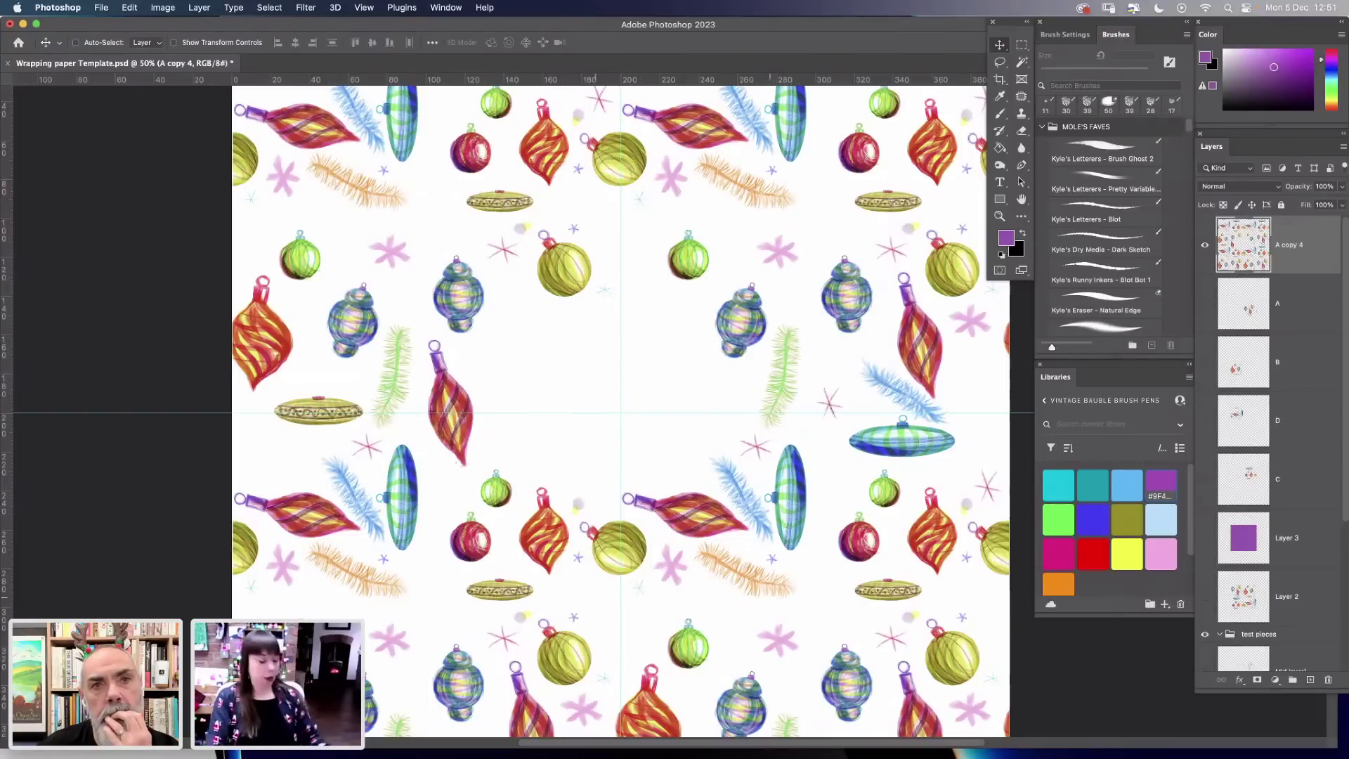
pyautogui.press('super+minus')
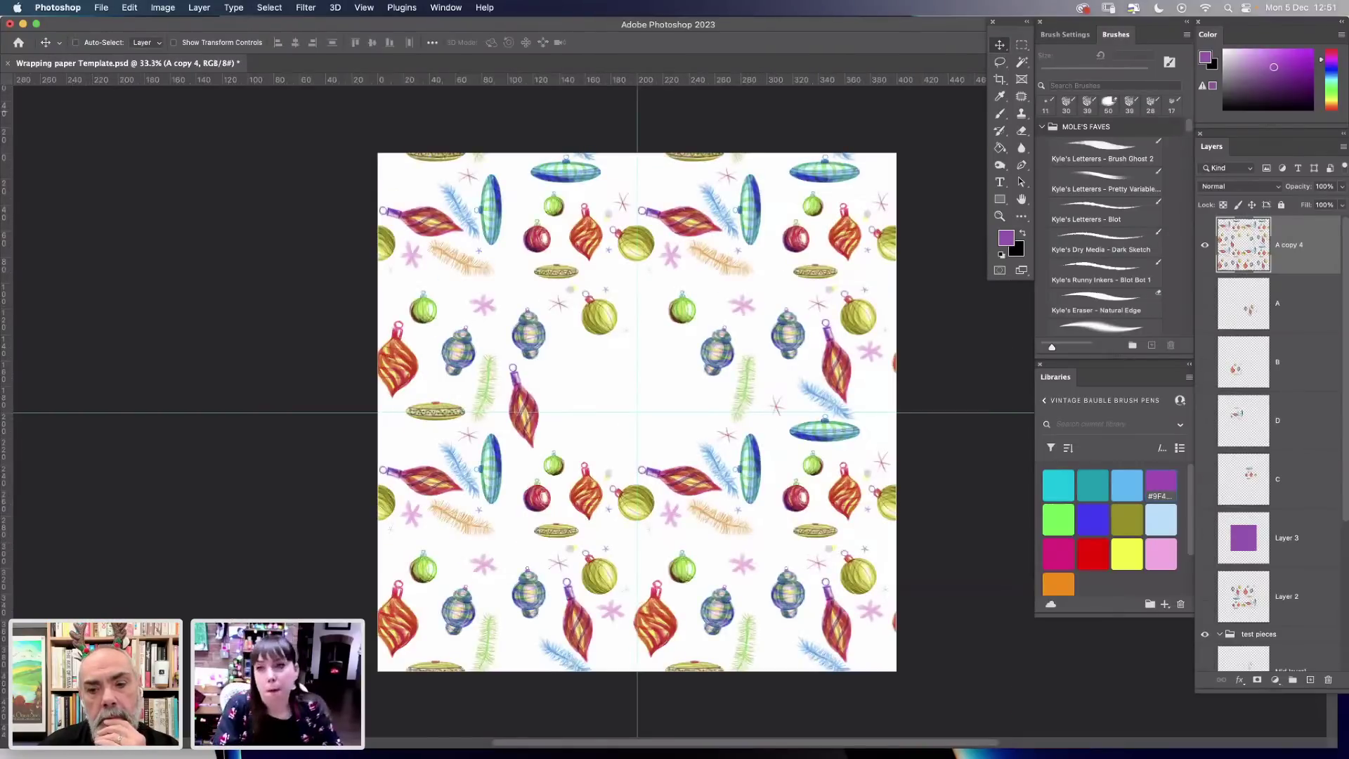
pyautogui.press('l')
pyautogui.moveTo(736, 372)
pyautogui.mouseDown()
pyautogui.moveTo(734, 335)
pyautogui.moveTo(705, 327)
pyautogui.moveTo(695, 387)
pyautogui.moveTo(722, 391)
pyautogui.moveTo(732, 375)
pyautogui.moveTo(723, 318)
pyautogui.mouseUp()
pyautogui.press('v')
pyautogui.press('l')
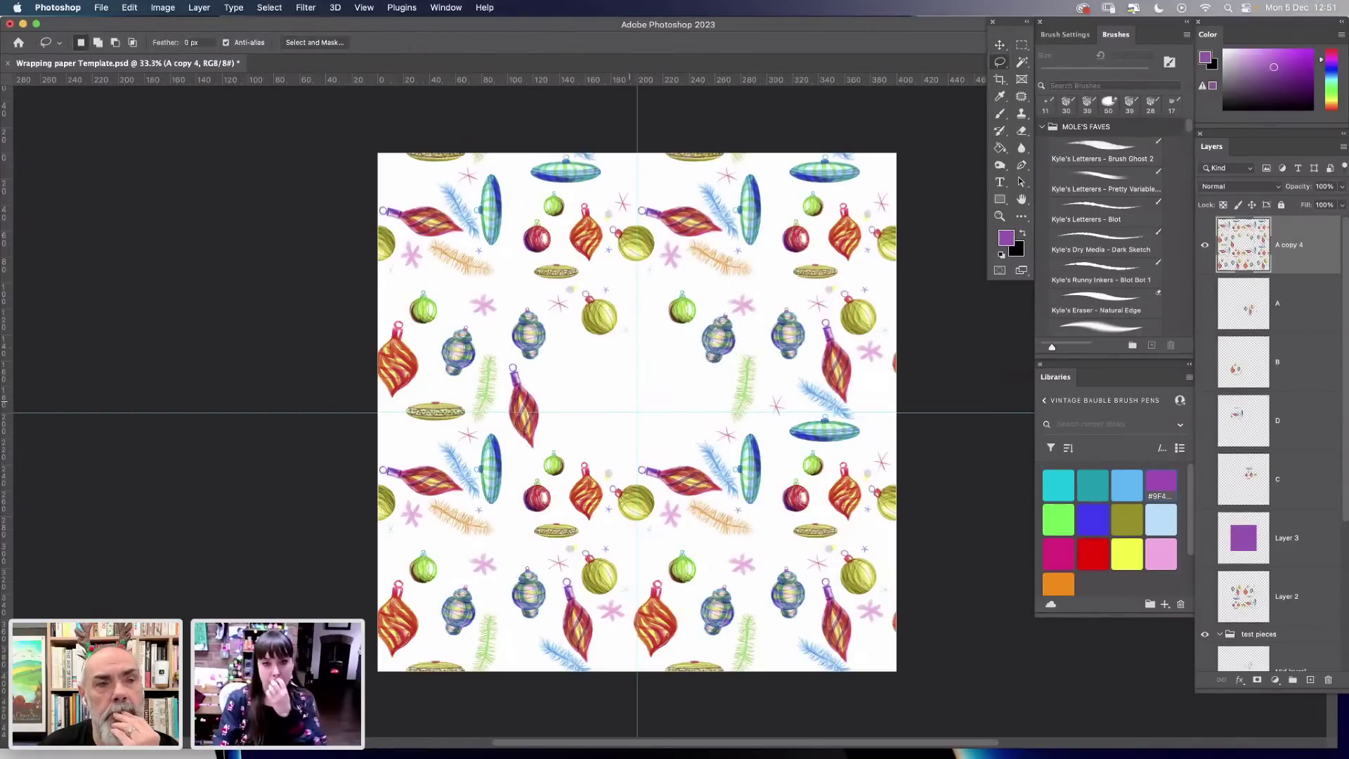
# Ready the Brush Ghost 2 lettering brush with an olive green foreground colour.
pyautogui.press('z')
pyautogui.click(645, 457)
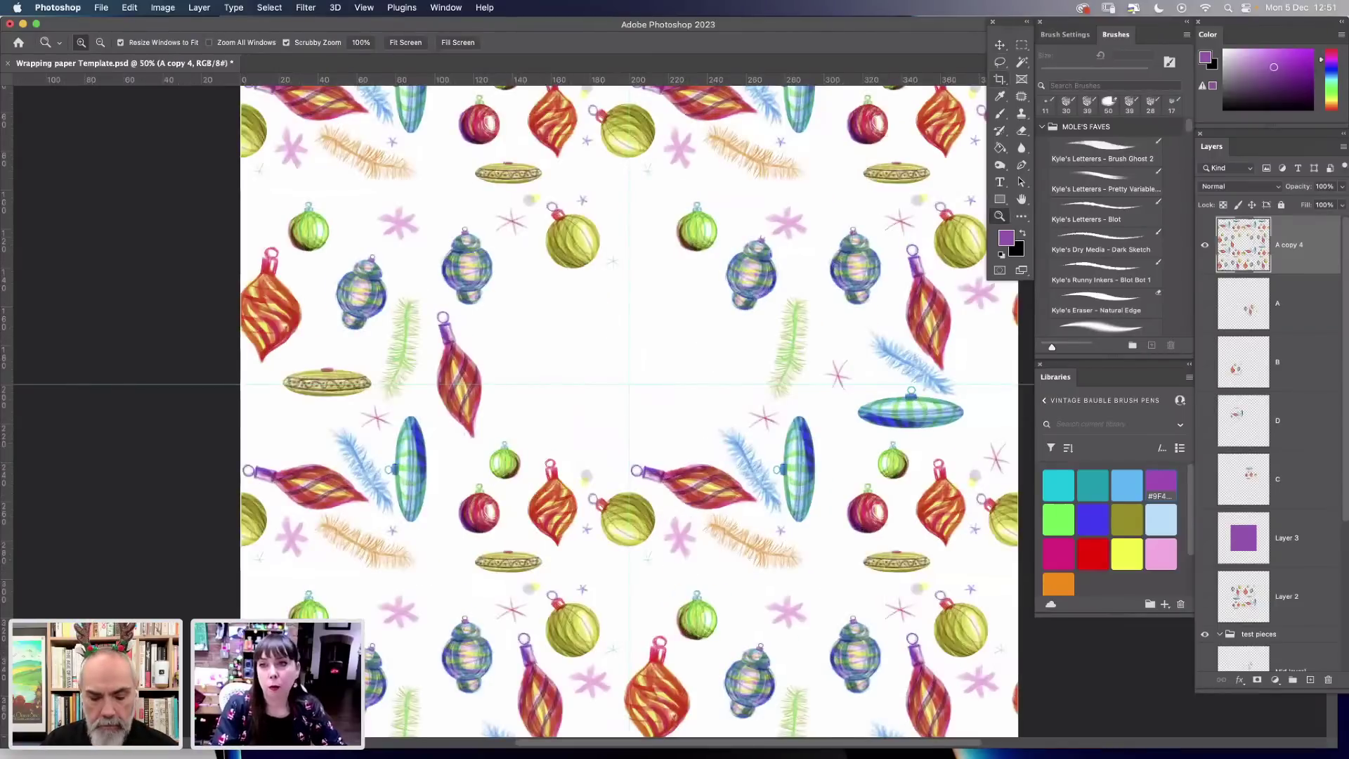
pyautogui.press('b')
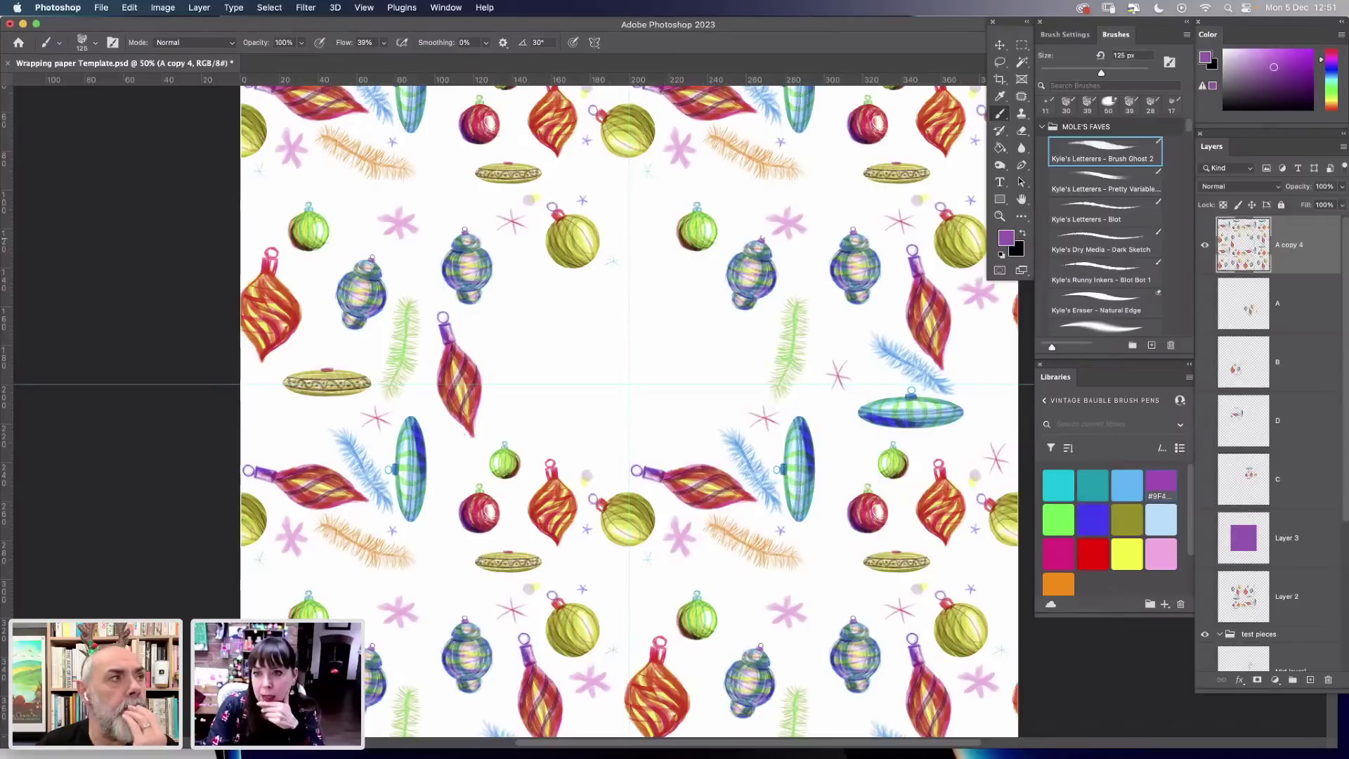
pyautogui.doubleClick(1161, 484)
pyautogui.moveTo(857, 396); pyautogui.dragTo(856, 494)
pyautogui.moveTo(769, 412); pyautogui.dragTo(790, 449)
pyautogui.press('Return')
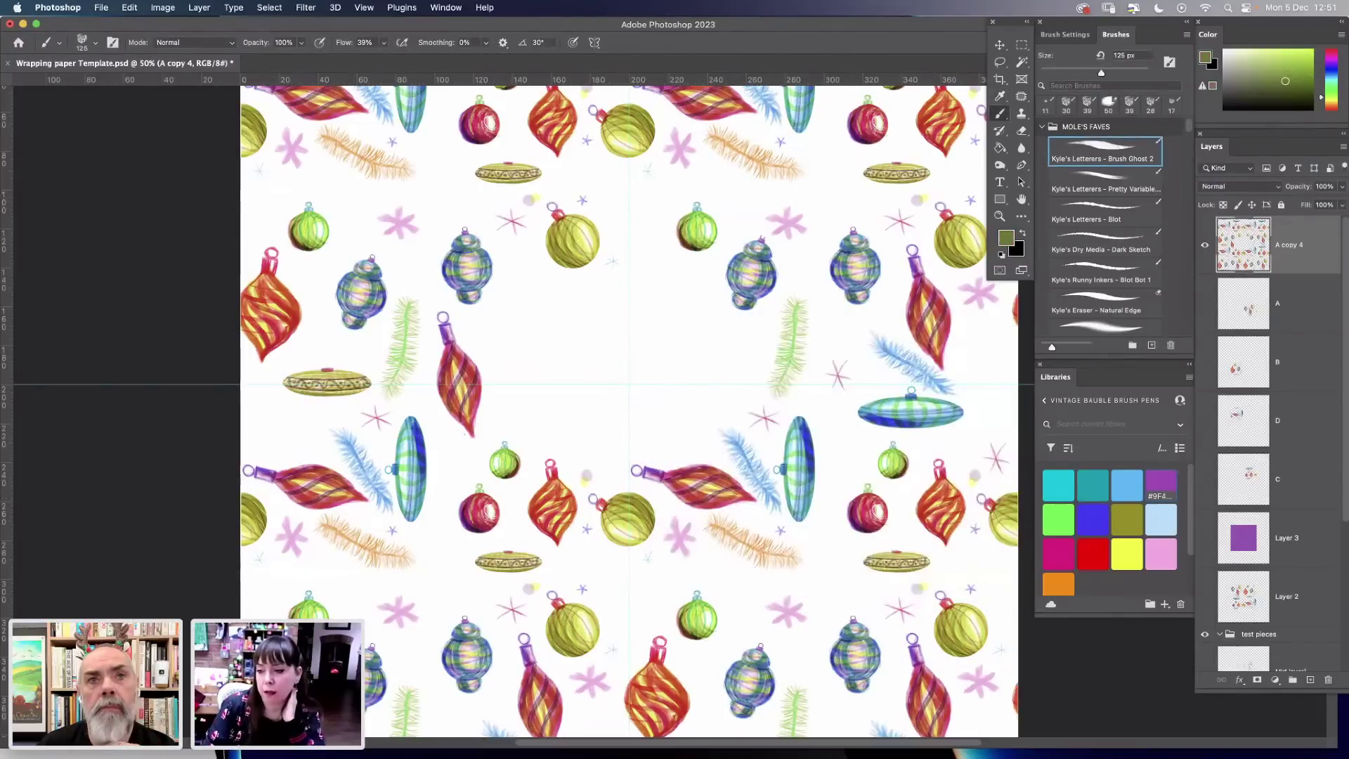
# Add a new layer above the pattern and set the brush flow to 79%.
pyautogui.press('alt+shift+super+n')
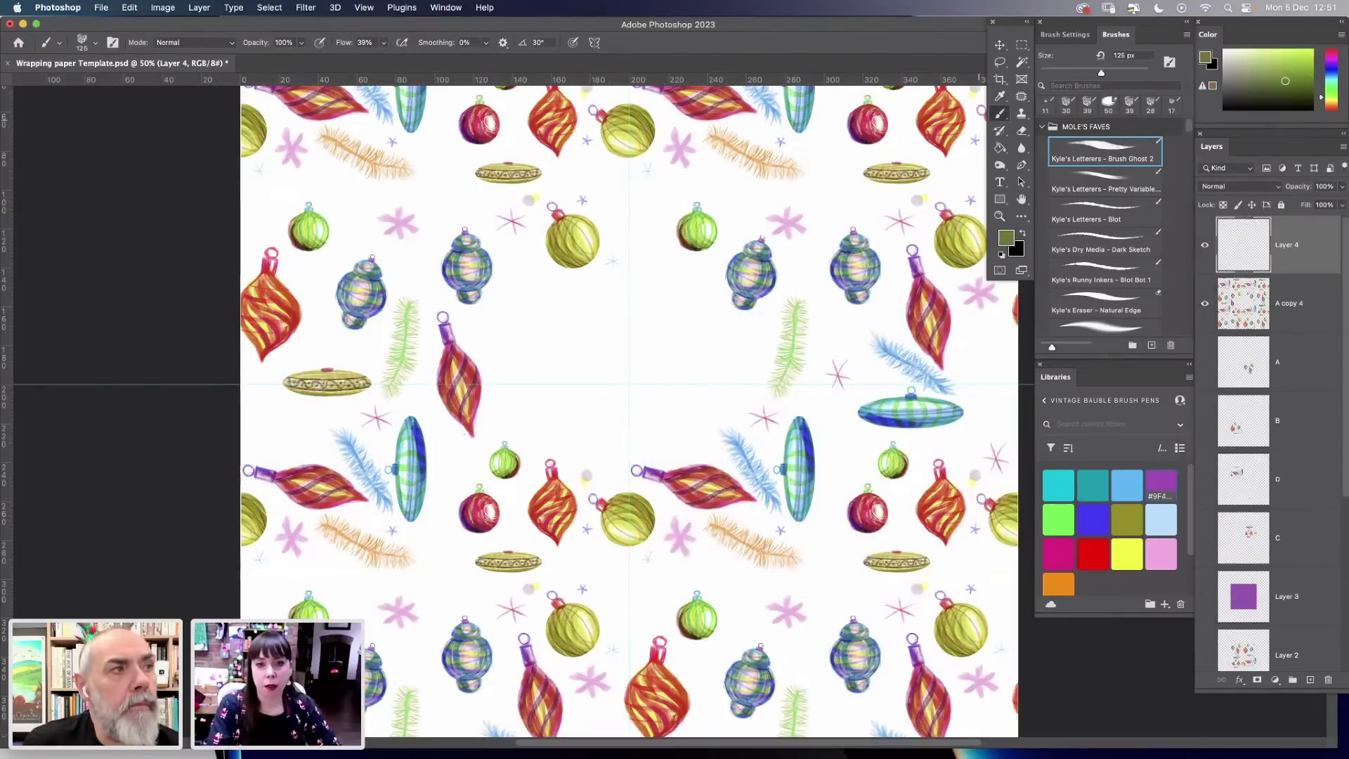
pyautogui.click(384, 42)
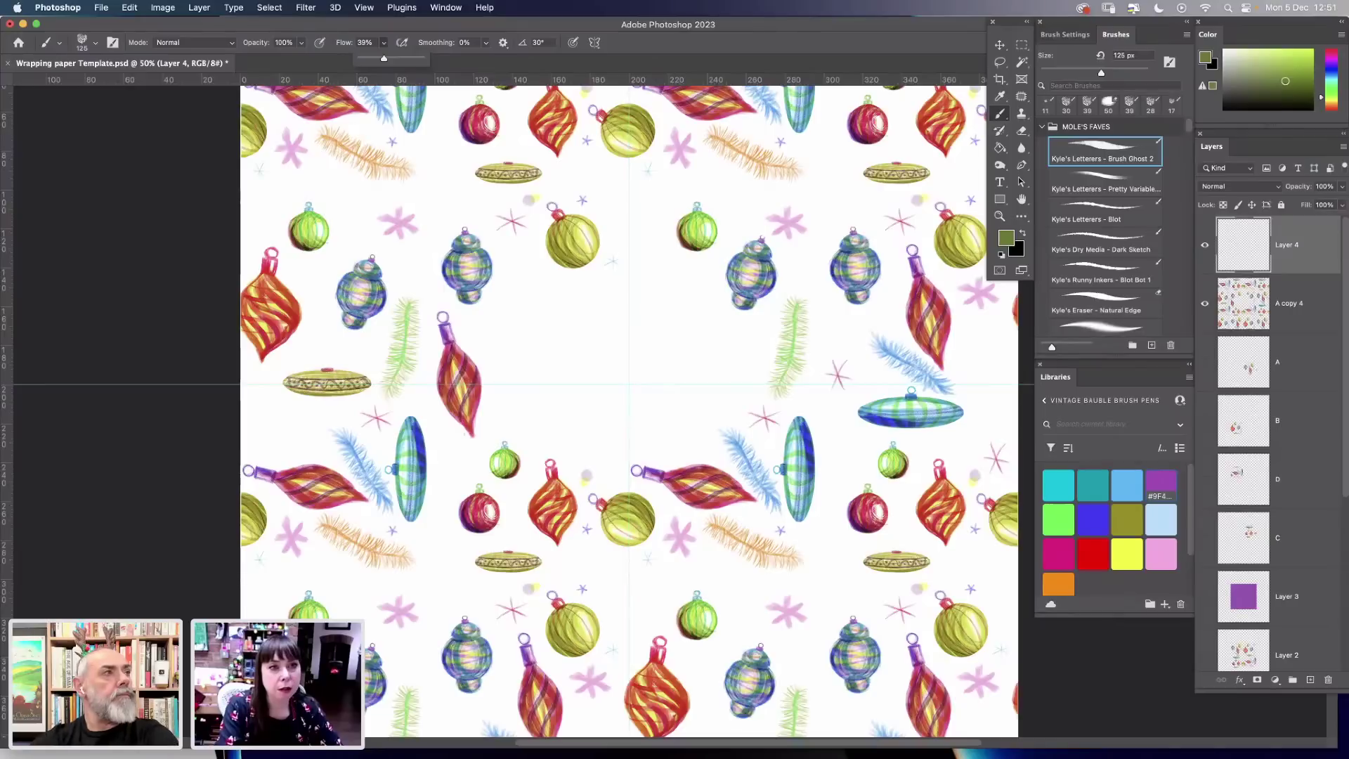
pyautogui.moveTo(384, 58); pyautogui.dragTo(409, 58)
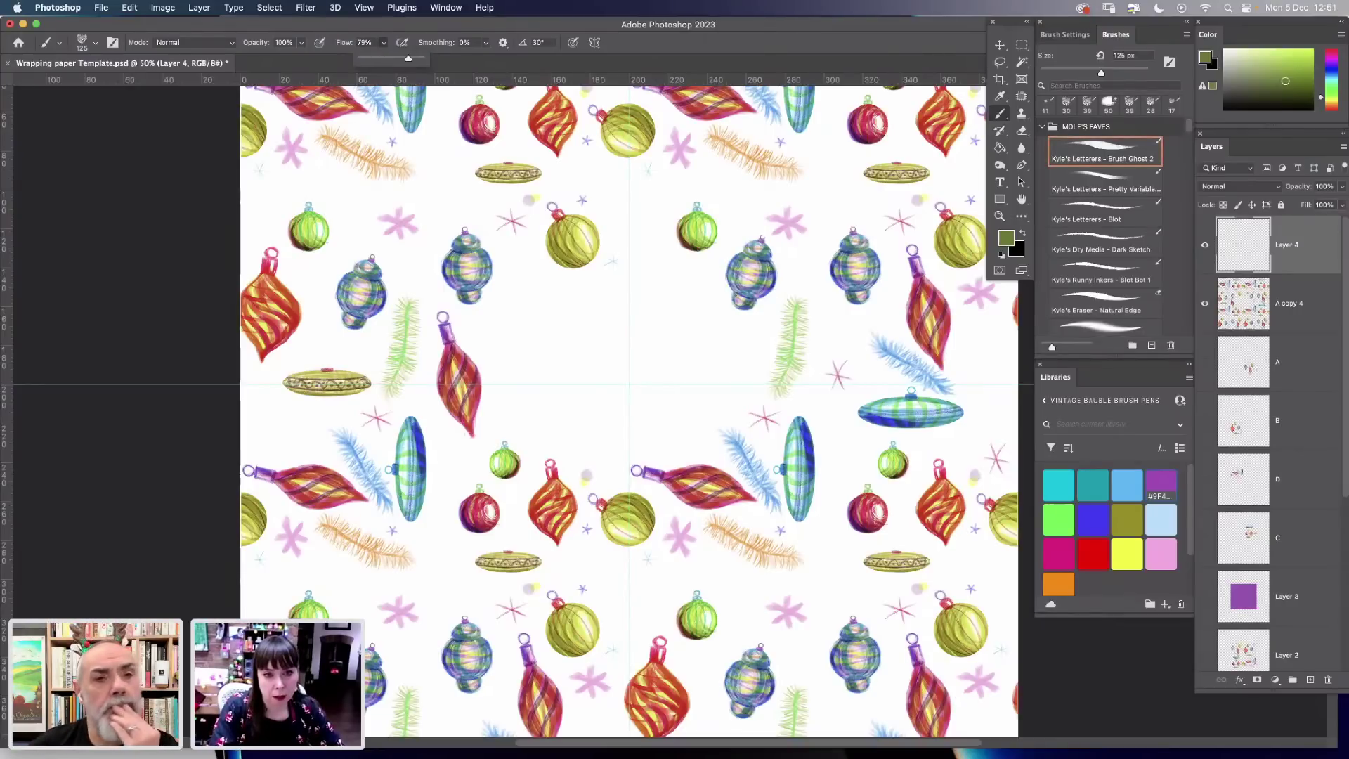
# Hand-letter "Merry" in the cleared space at the centre of the pattern.
pyautogui.click(492, 350)
pyautogui.moveTo(492, 350)
pyautogui.mouseDown()
pyautogui.moveTo(529, 276)
pyautogui.moveTo(597, 410)
pyautogui.moveTo(629, 418)
pyautogui.mouseUp()
pyautogui.moveTo(573, 330)
pyautogui.mouseDown()
pyautogui.moveTo(617, 351)
pyautogui.moveTo(643, 288)
pyautogui.mouseUp()
pyautogui.moveTo(646, 339)
pyautogui.mouseDown()
pyautogui.moveTo(685, 296)
pyautogui.moveTo(706, 336)
pyautogui.moveTo(791, 339)
pyautogui.mouseUp()
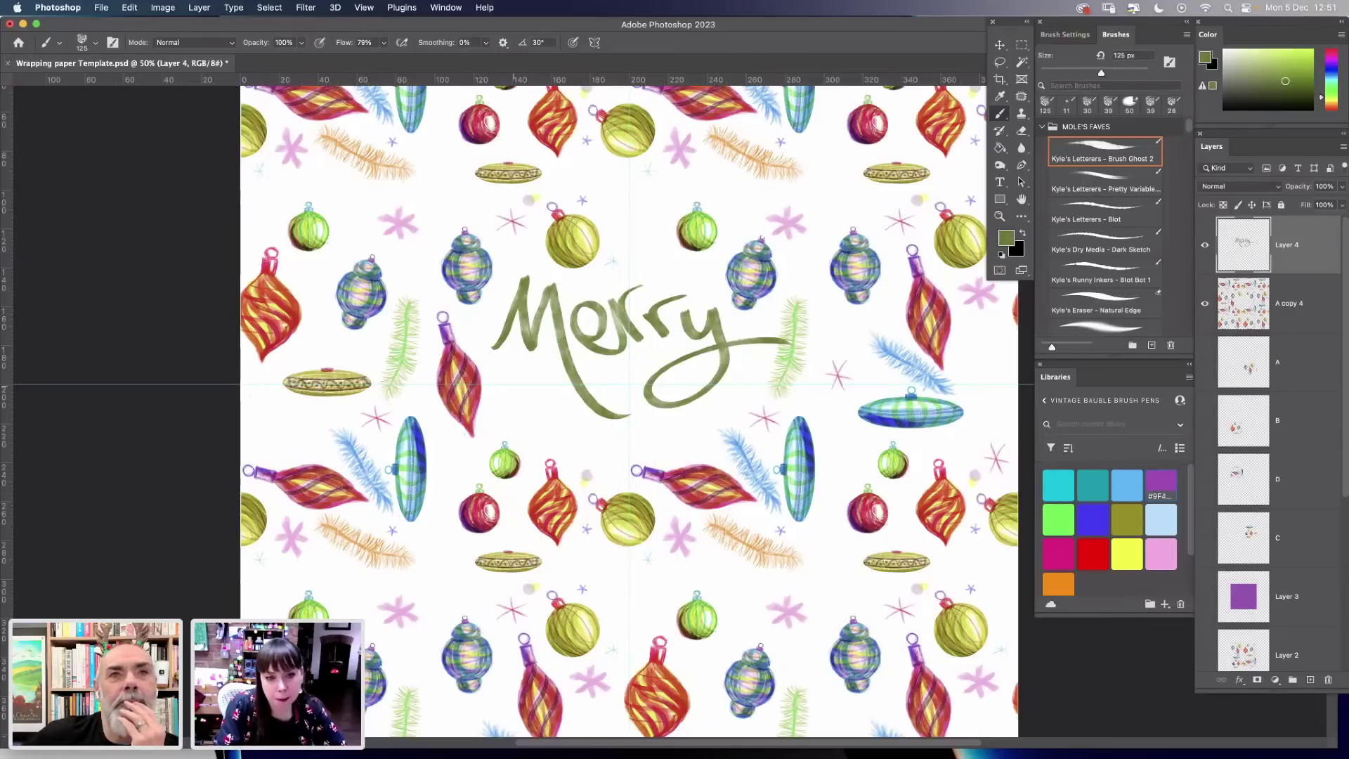
# Hand-letter "Christmas" beneath "Merry" and add a swirling flourish underneath it.
pyautogui.moveTo(536, 365)
pyautogui.mouseDown()
pyautogui.moveTo(492, 453)
pyautogui.moveTo(542, 407)
pyautogui.moveTo(562, 450)
pyautogui.moveTo(596, 462)
pyautogui.moveTo(588, 397)
pyautogui.moveTo(626, 447)
pyautogui.mouseUp()
pyautogui.click(598, 378)
pyautogui.moveTo(652, 382); pyautogui.dragTo(624, 437)
pyautogui.moveTo(667, 355); pyautogui.dragTo(699, 478)
pyautogui.moveTo(625, 383); pyautogui.dragTo(723, 355)
pyautogui.moveTo(687, 431)
pyautogui.mouseDown()
pyautogui.moveTo(725, 402)
pyautogui.moveTo(776, 432)
pyautogui.mouseUp()
pyautogui.moveTo(798, 381); pyautogui.dragTo(821, 425)
pyautogui.moveTo(840, 348); pyautogui.dragTo(854, 415)
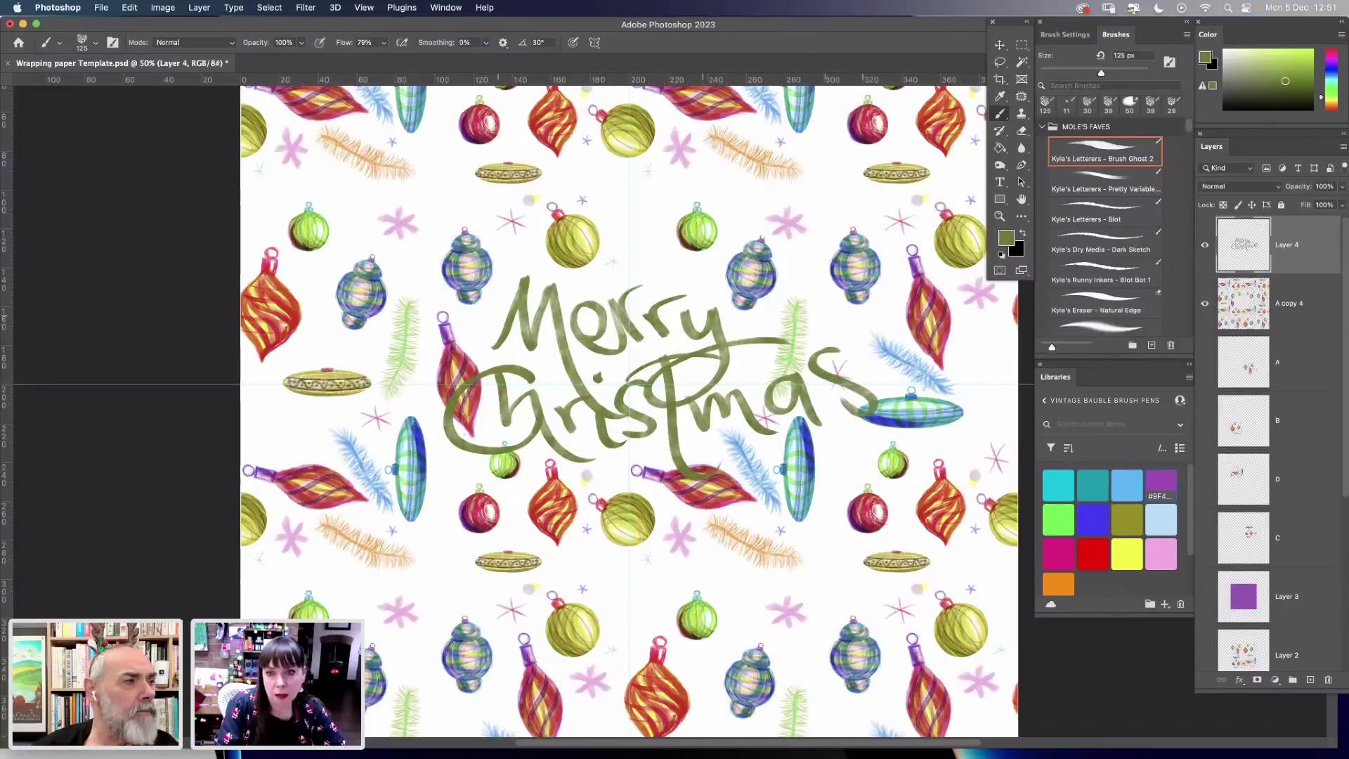
pyautogui.moveTo(814, 439)
pyautogui.mouseDown()
pyautogui.moveTo(769, 461)
pyautogui.moveTo(607, 511)
pyautogui.moveTo(822, 506)
pyautogui.mouseUp()
# Scale the "Merry Christmas" lettering to about 61% and move it into the cleared space at the pattern's centre.
pyautogui.click(129, 7)
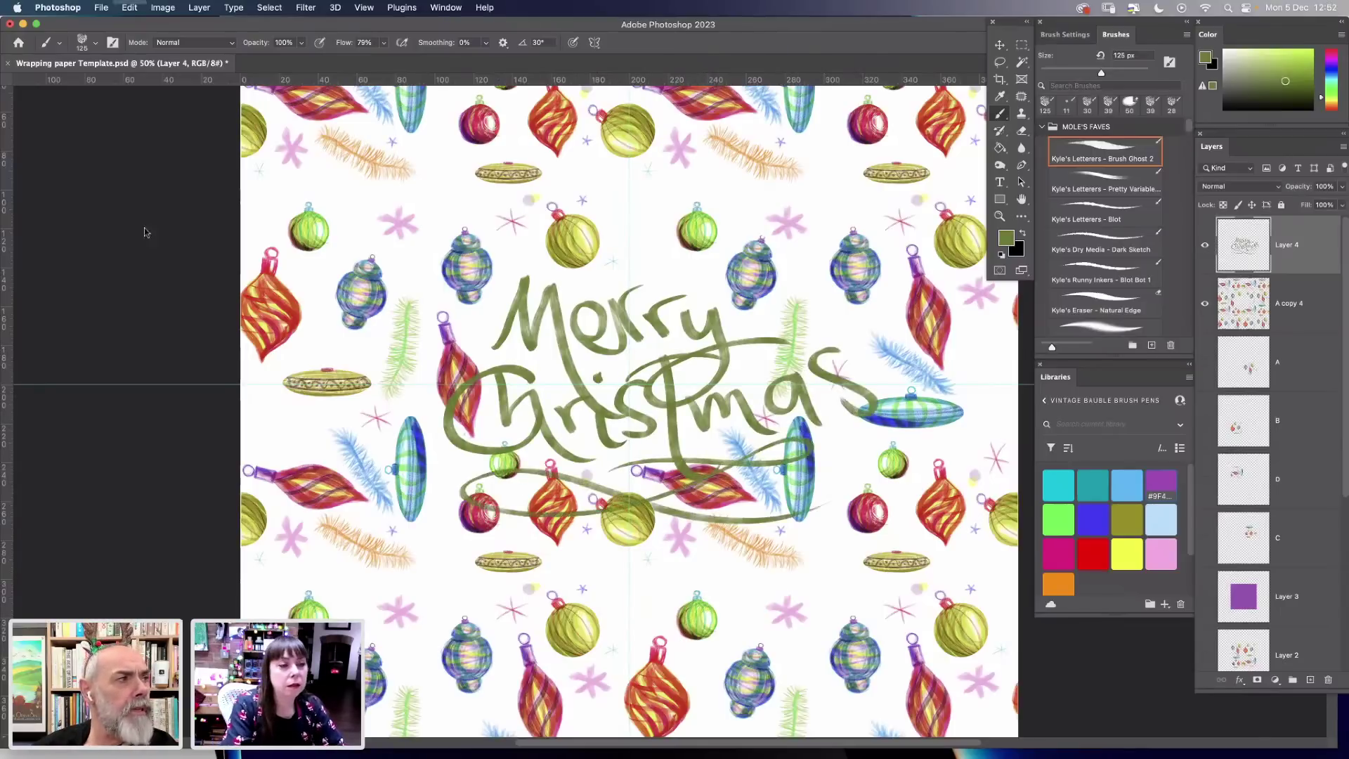
pyautogui.moveTo(148, 298)
pyautogui.press('super+t')
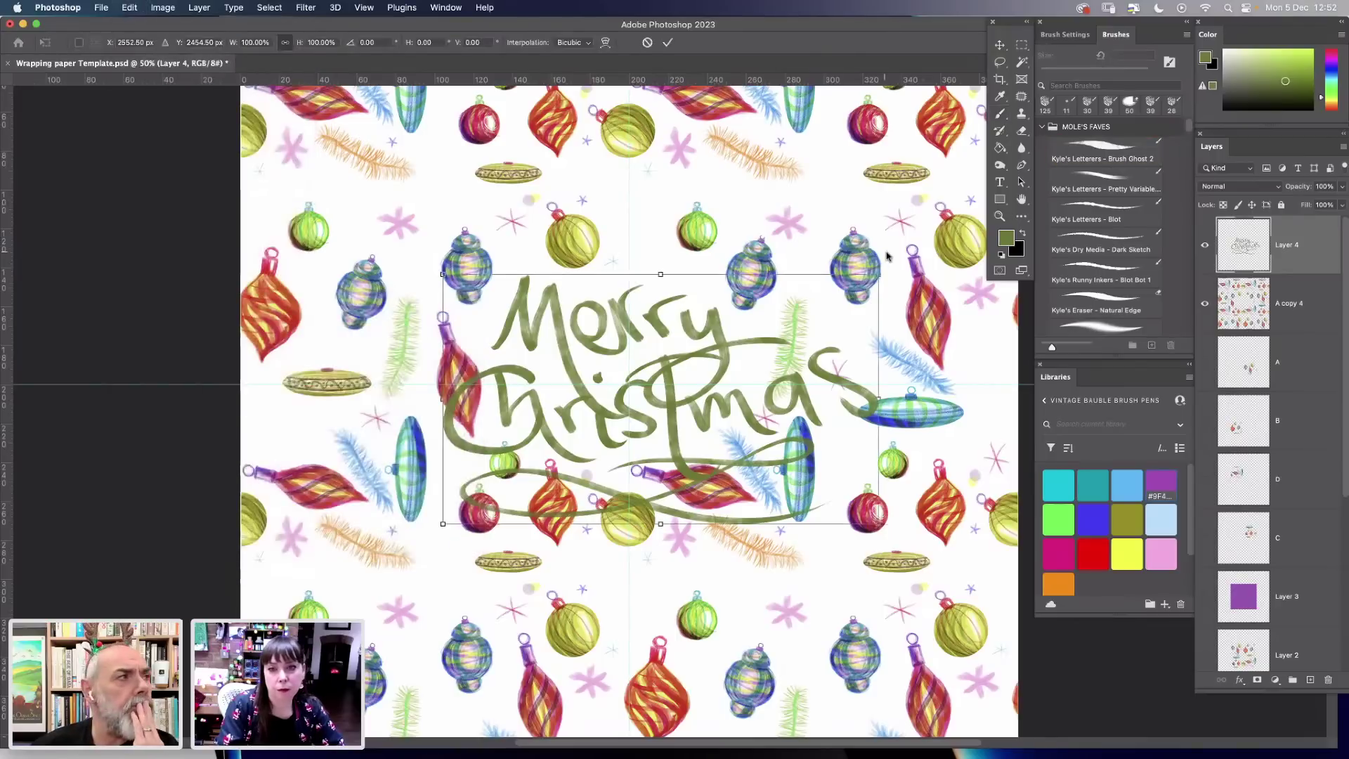
pyautogui.moveTo(875, 270); pyautogui.dragTo(712, 361)
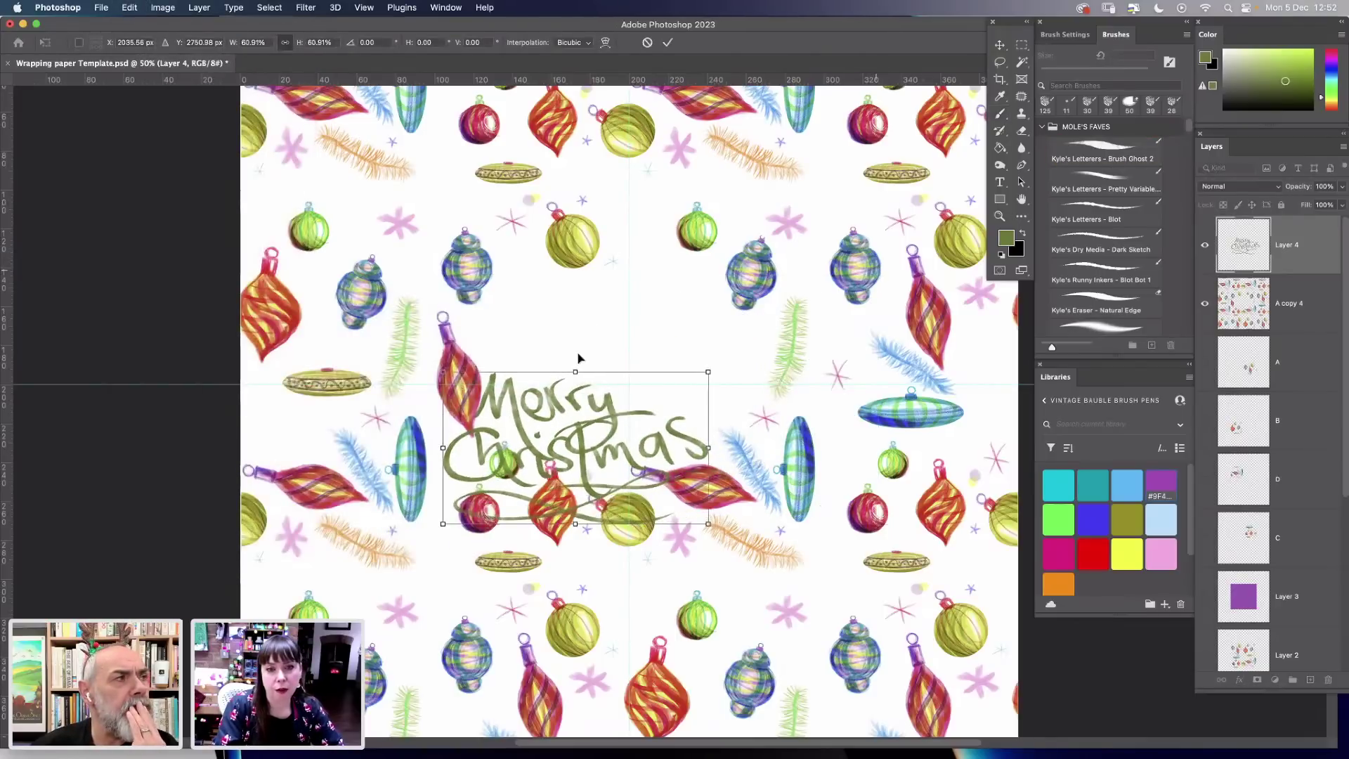
pyautogui.moveTo(582, 357)
pyautogui.mouseDown()
pyautogui.moveTo(603, 322)
pyautogui.moveTo(589, 316)
pyautogui.mouseUp()
pyautogui.click(1103, 303)
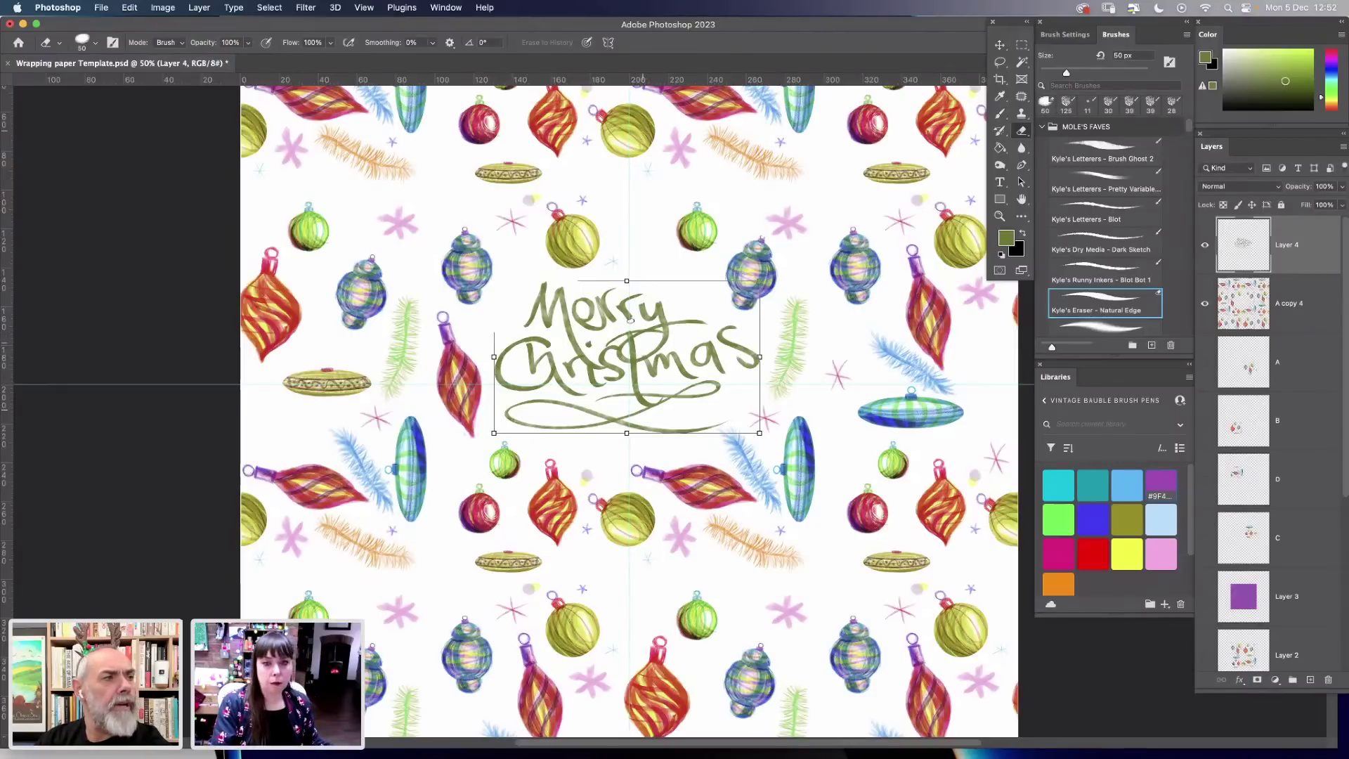
# Select the final "s" of "Christmas", shift it closer to the "a" and rotate it slightly.
pyautogui.click(1000, 62)
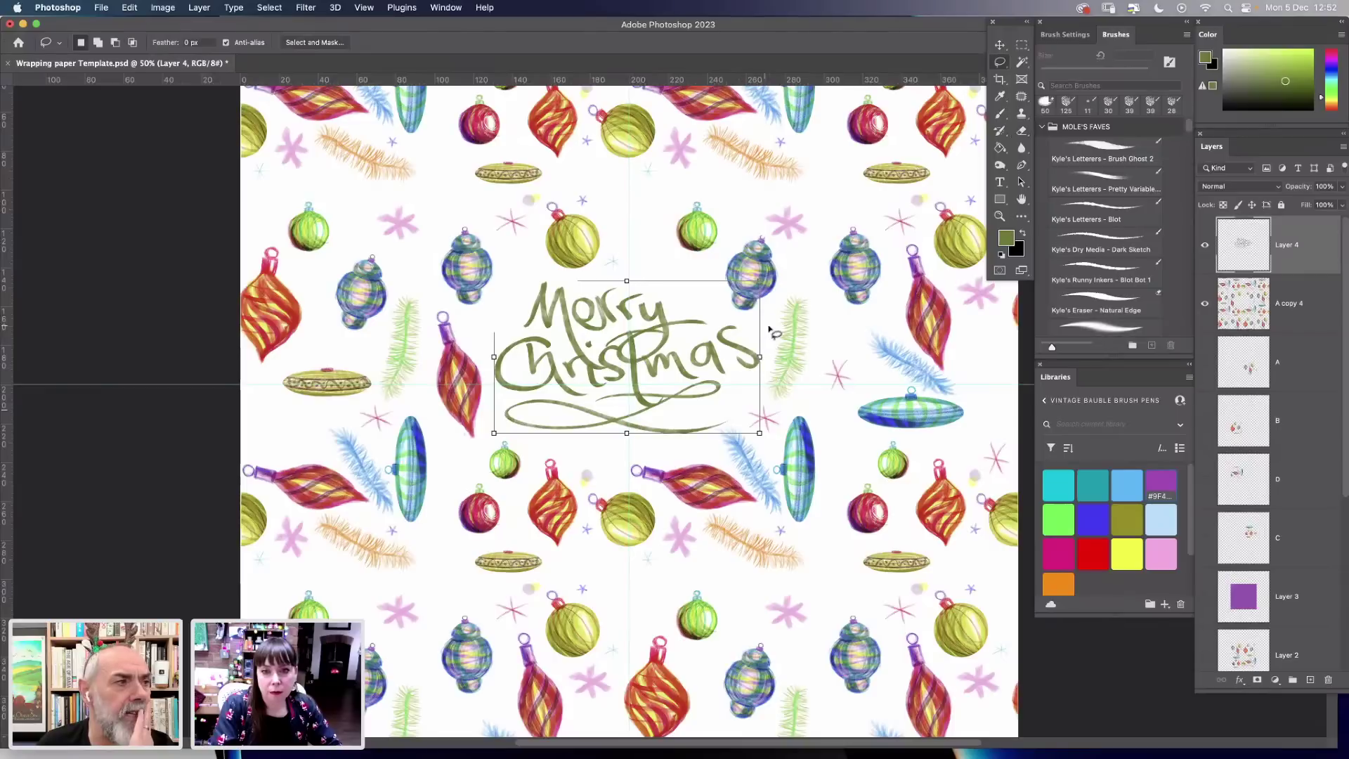
pyautogui.moveTo(743, 321)
pyautogui.mouseDown()
pyautogui.moveTo(723, 328)
pyautogui.moveTo(728, 358)
pyautogui.moveTo(755, 381)
pyautogui.moveTo(765, 343)
pyautogui.moveTo(753, 320)
pyautogui.moveTo(738, 348)
pyautogui.mouseUp()
pyautogui.press('v')
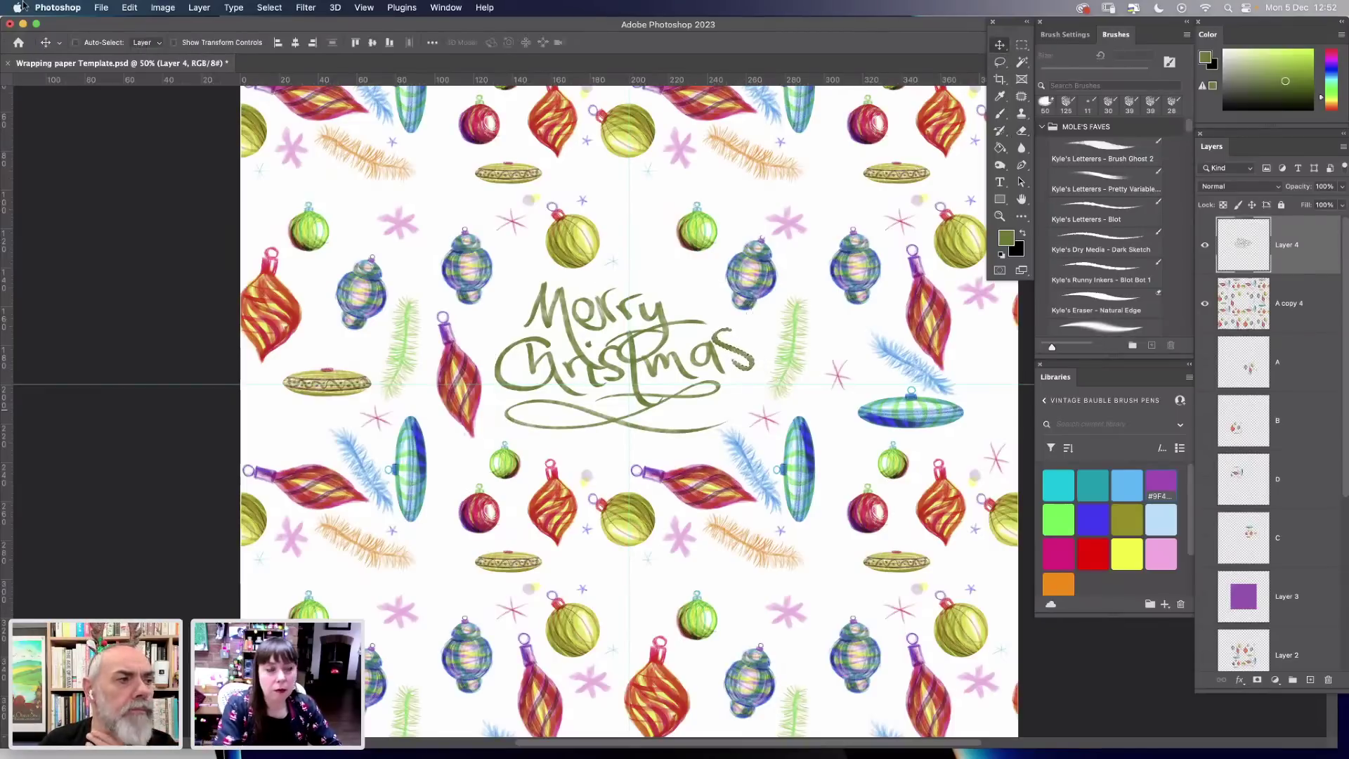
pyautogui.click(130, 7)
pyautogui.moveTo(296, 296)
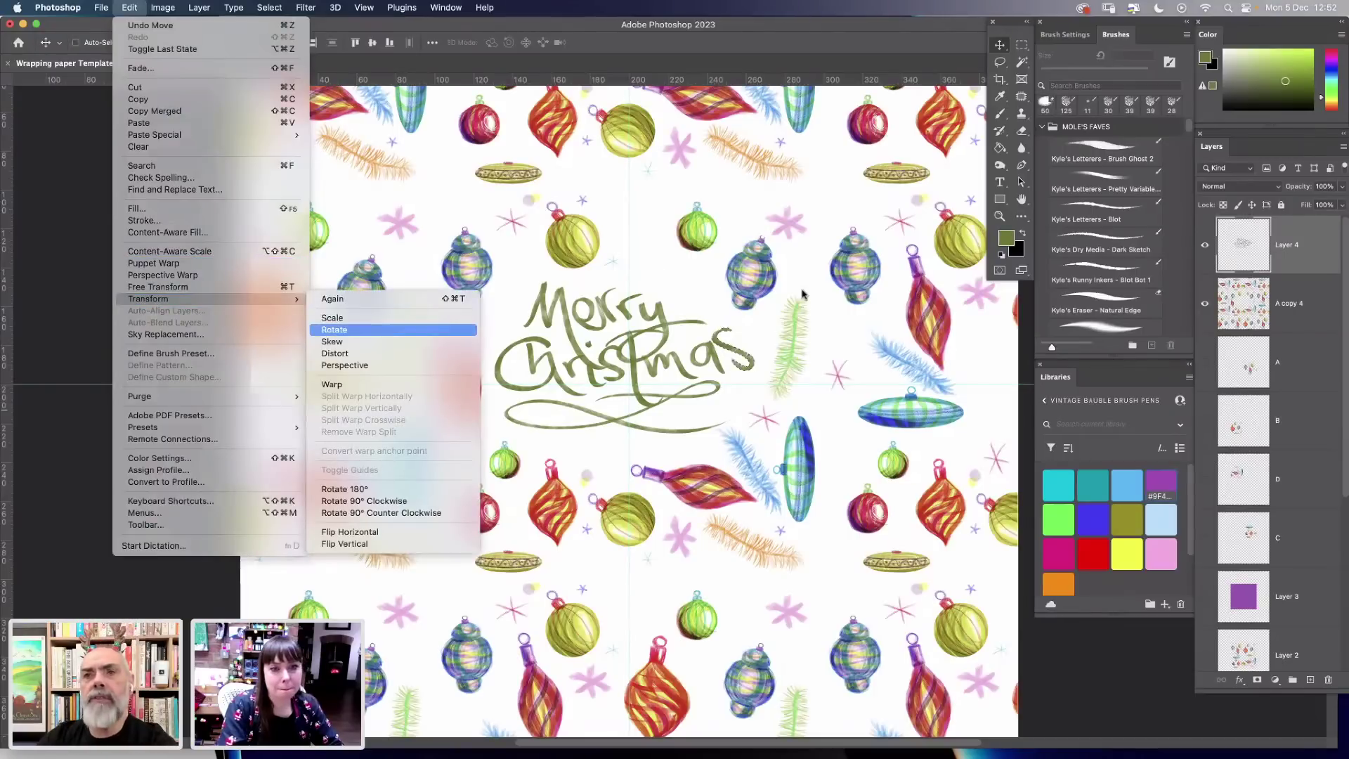
pyautogui.click(360, 327)
pyautogui.press('Return')
pyautogui.press('l')
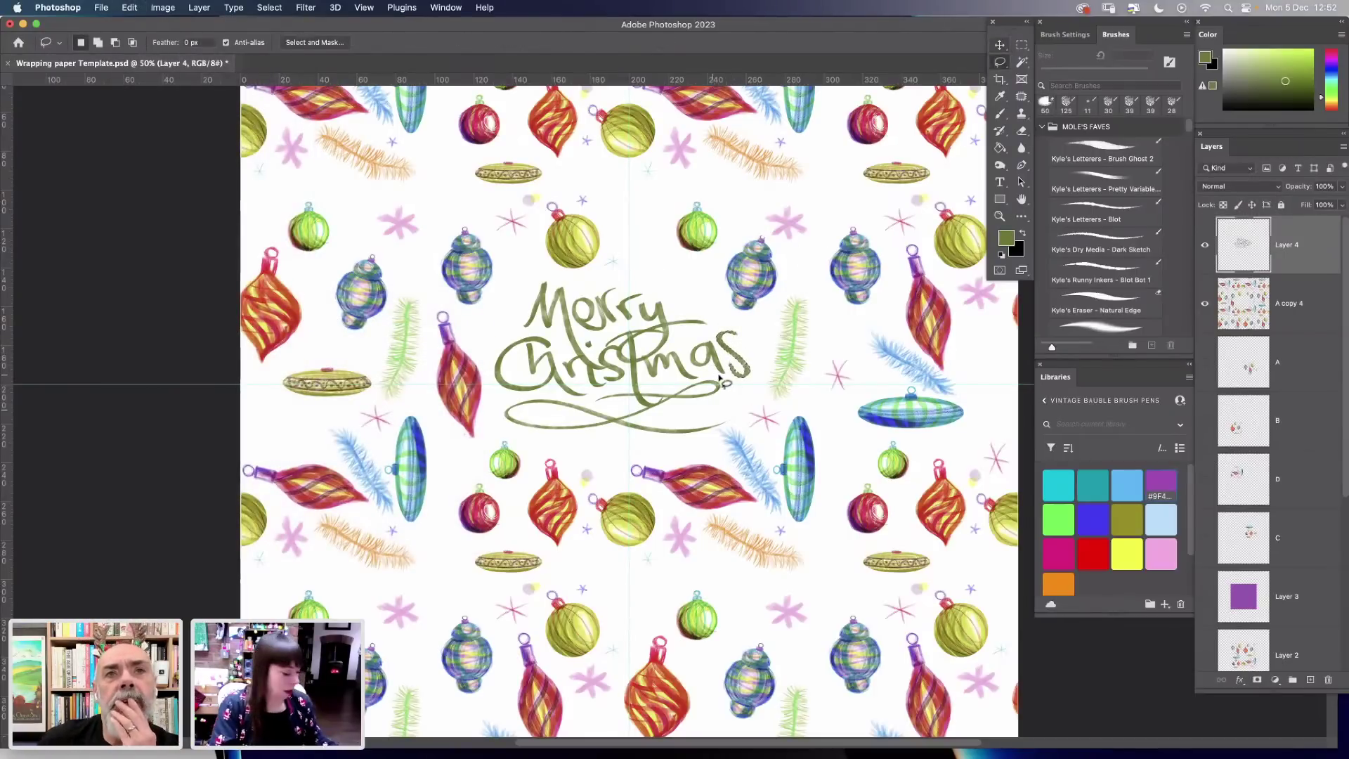
pyautogui.press('super+d')
# Duplicate the lettering layer and set the copy's blend mode to Multiply.
pyautogui.moveTo(1287, 266); pyautogui.dragTo(1311, 679)
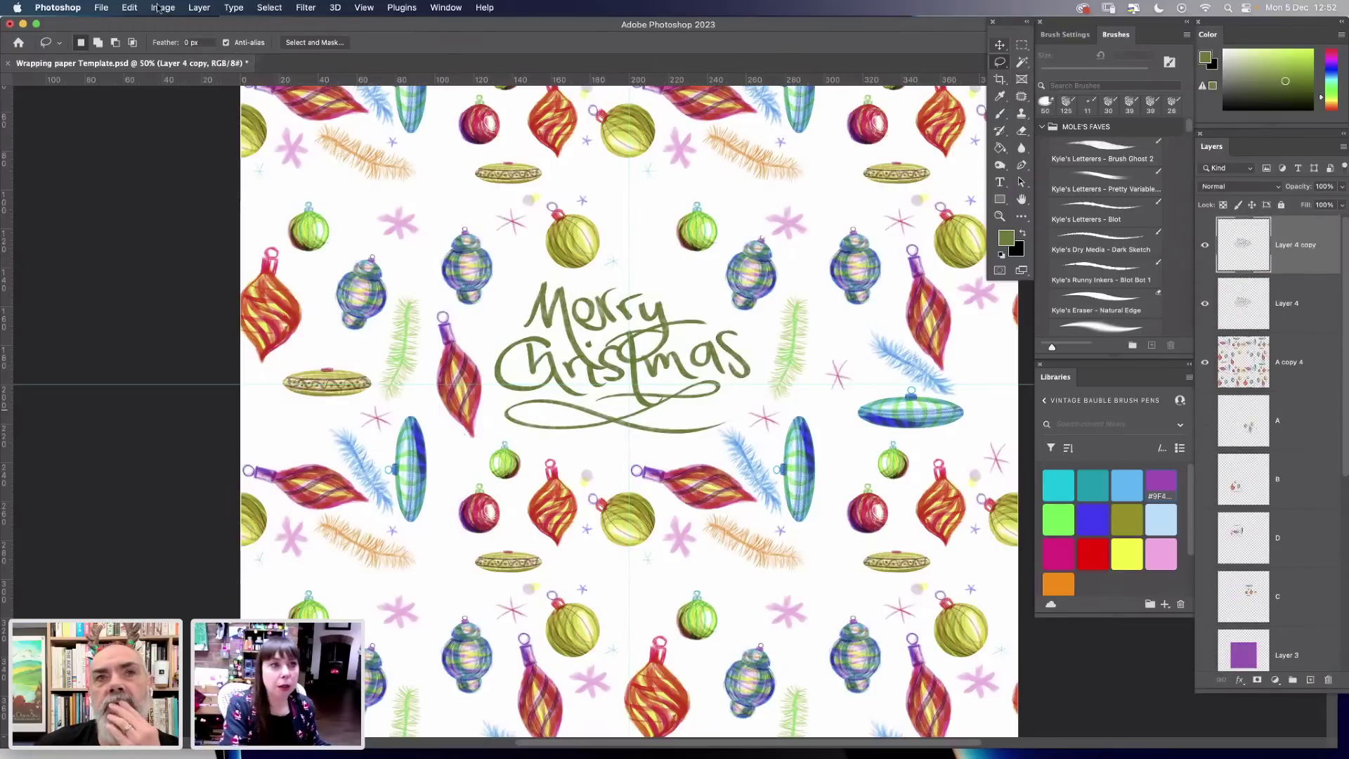
pyautogui.click(1240, 186)
pyautogui.click(1226, 226)
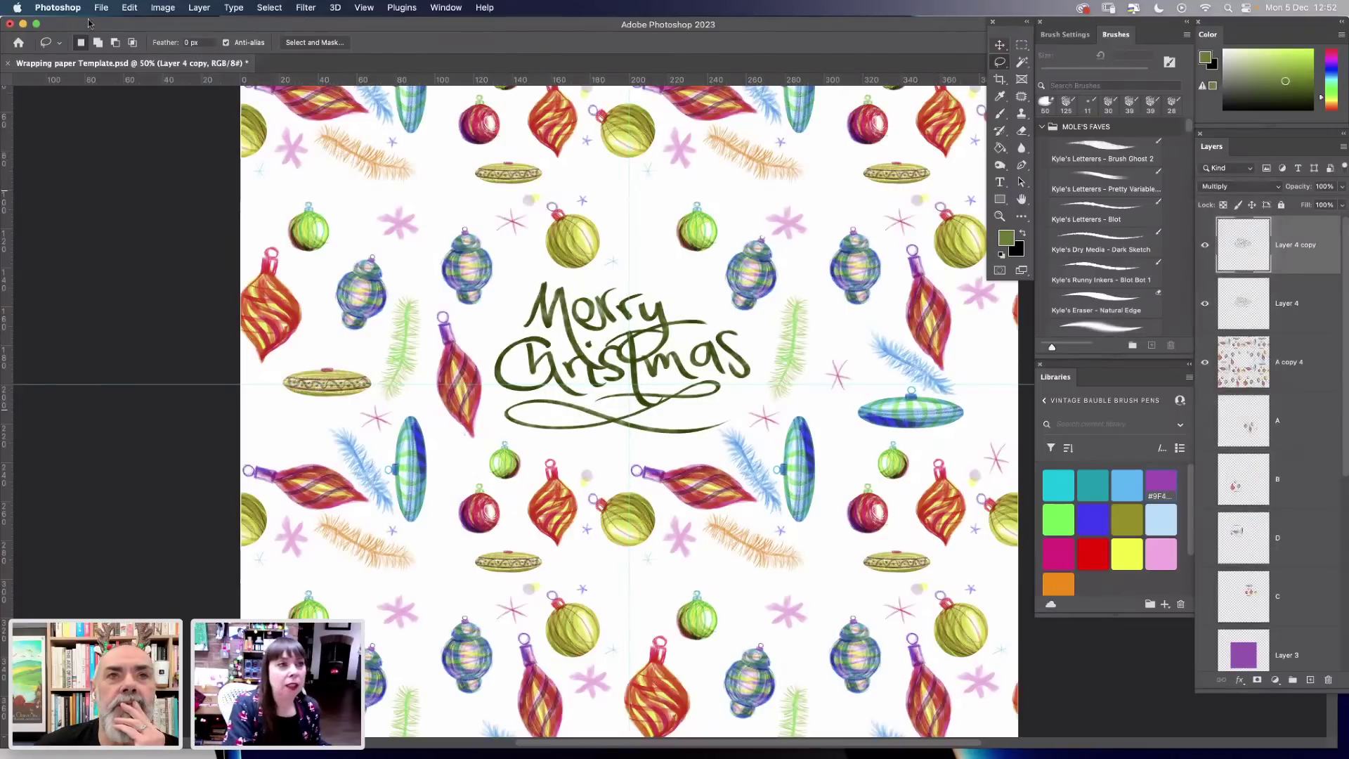
# Colorize the duplicated lettering with hue 53 and saturation 25, then offset it slightly down and left of the original.
pyautogui.click(129, 8)
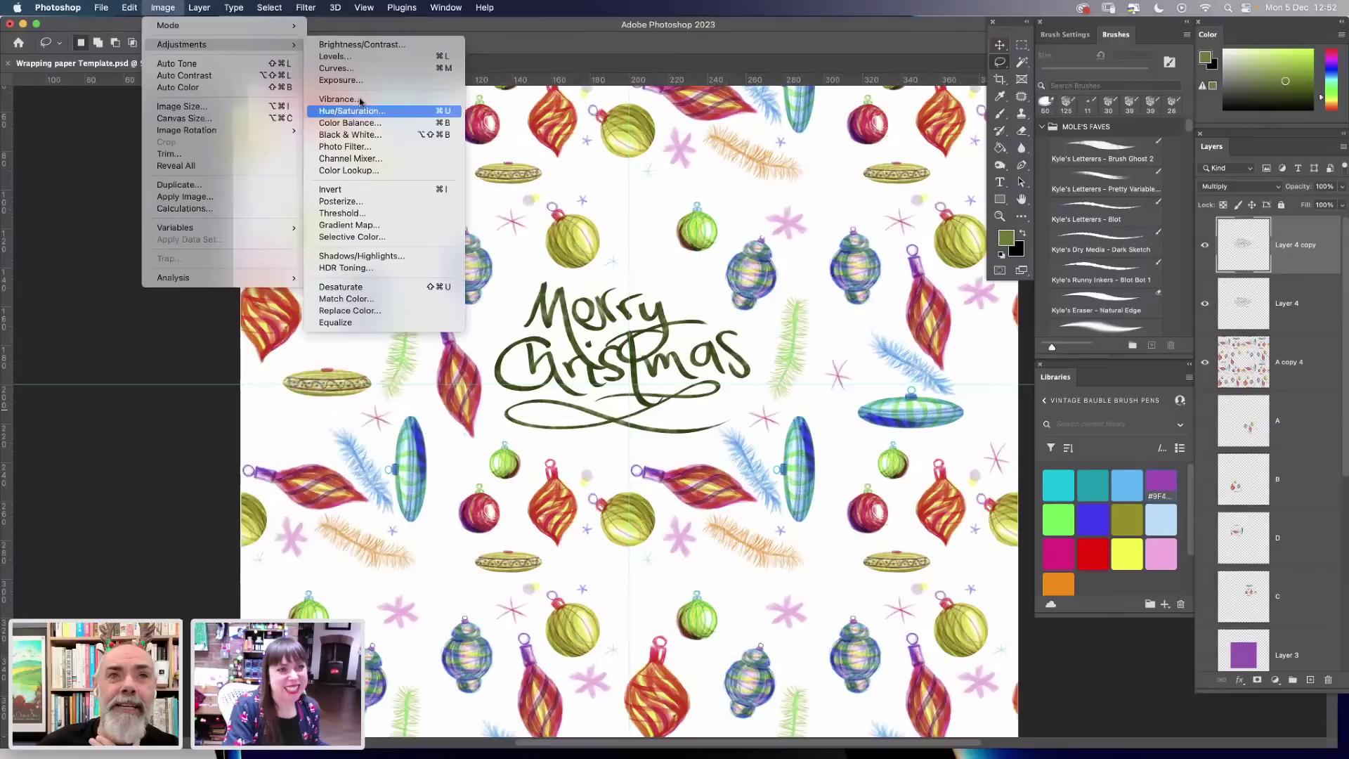
pyautogui.click(871, 296)
pyautogui.press('super+u')
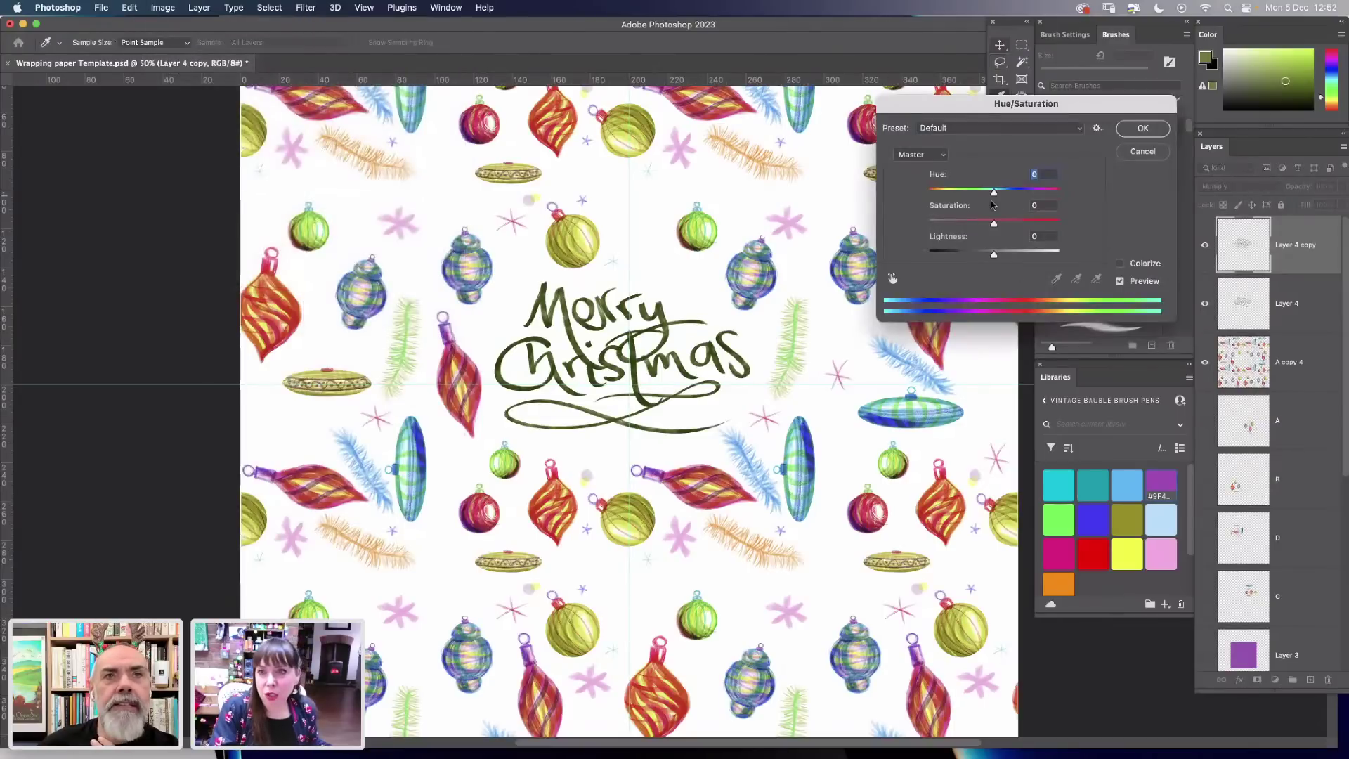
pyautogui.click(1120, 263)
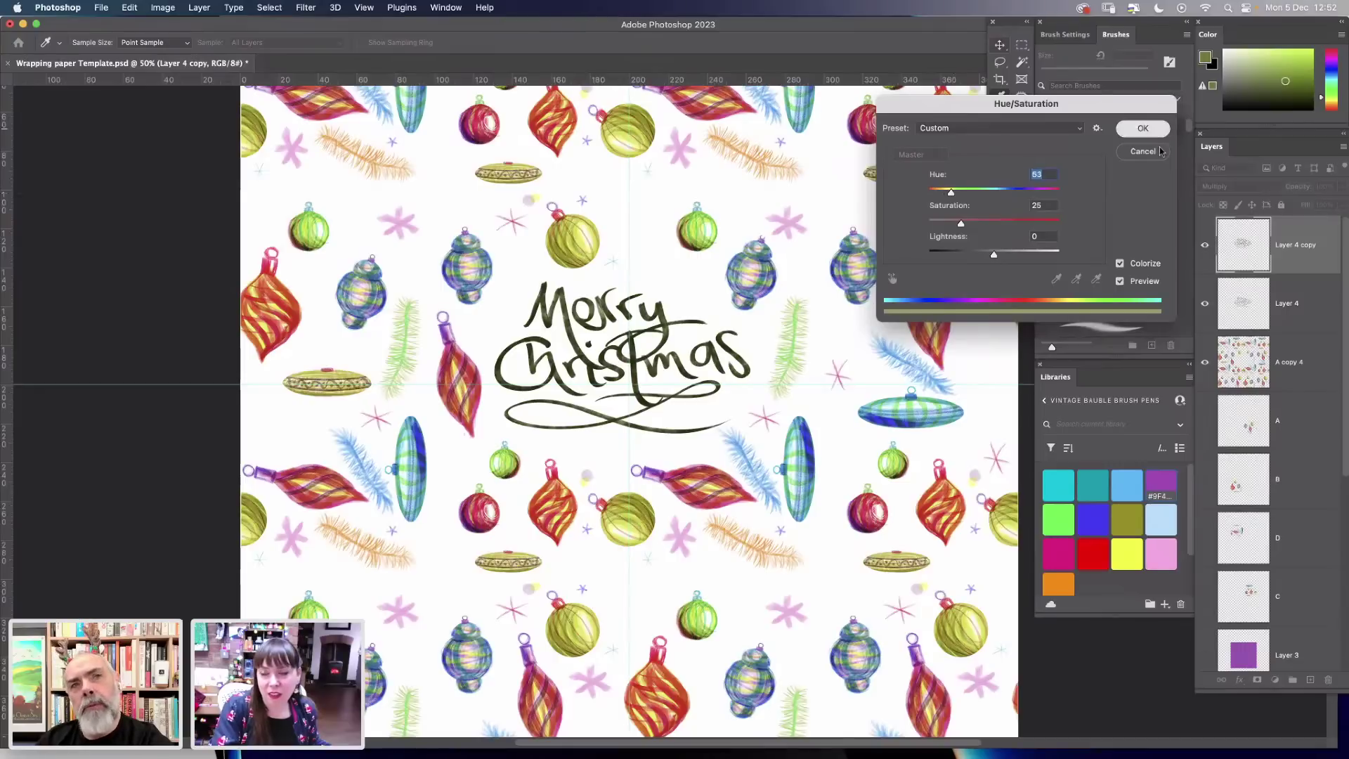
pyautogui.click(1144, 129)
pyautogui.click(999, 45)
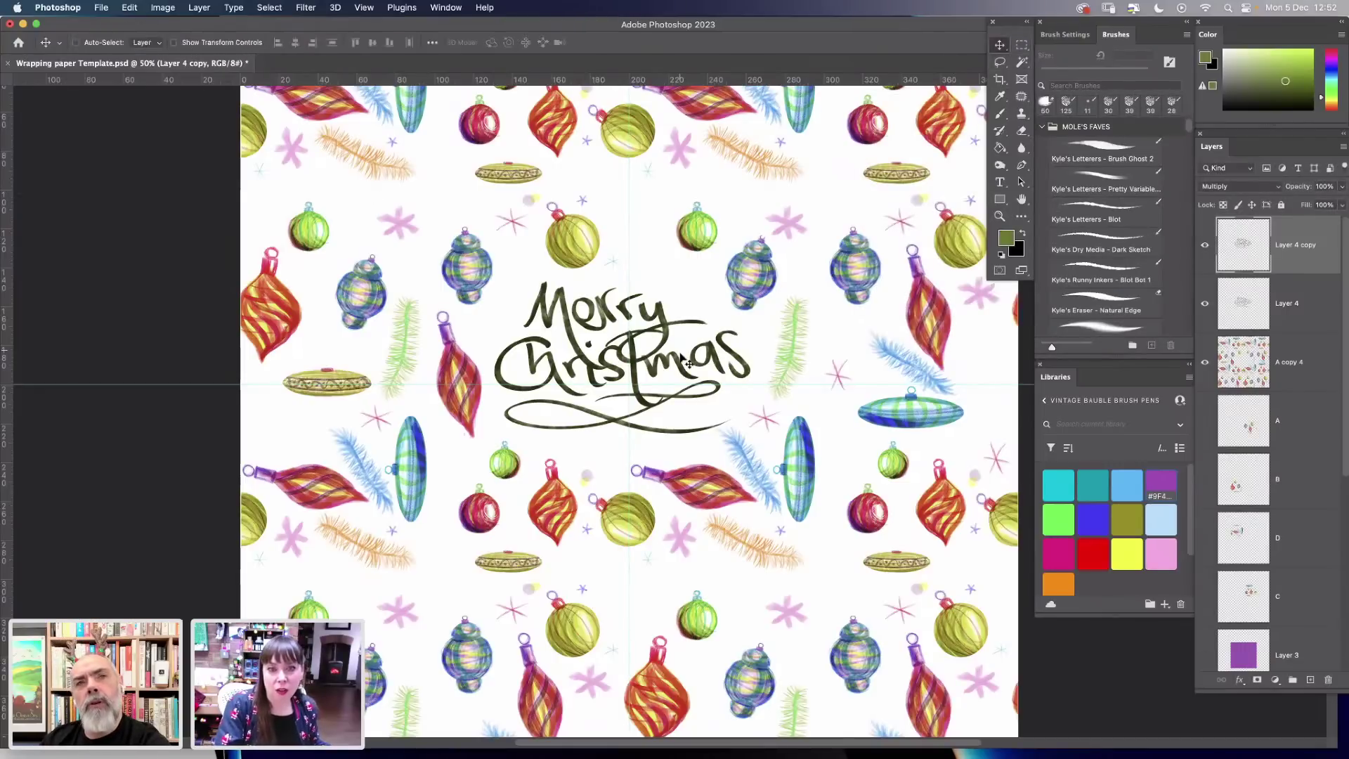
pyautogui.moveTo(678, 359)
pyautogui.mouseDown()
pyautogui.moveTo(708, 341)
pyautogui.moveTo(678, 354)
pyautogui.mouseUp()
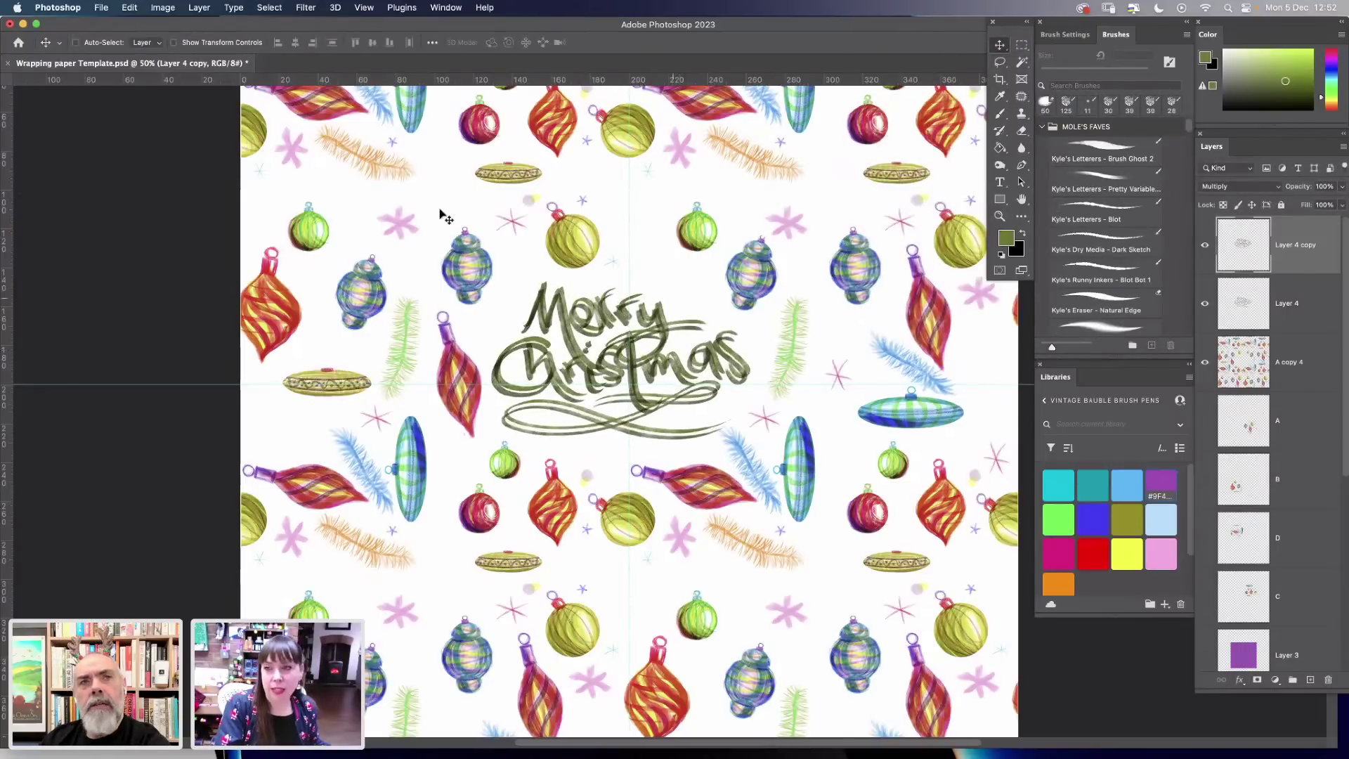
# Colorize the offset lettering copy golden orange using Hue/Saturation, with strong saturation and lightness at +43.
pyautogui.click(163, 7)
pyautogui.click(394, 118)
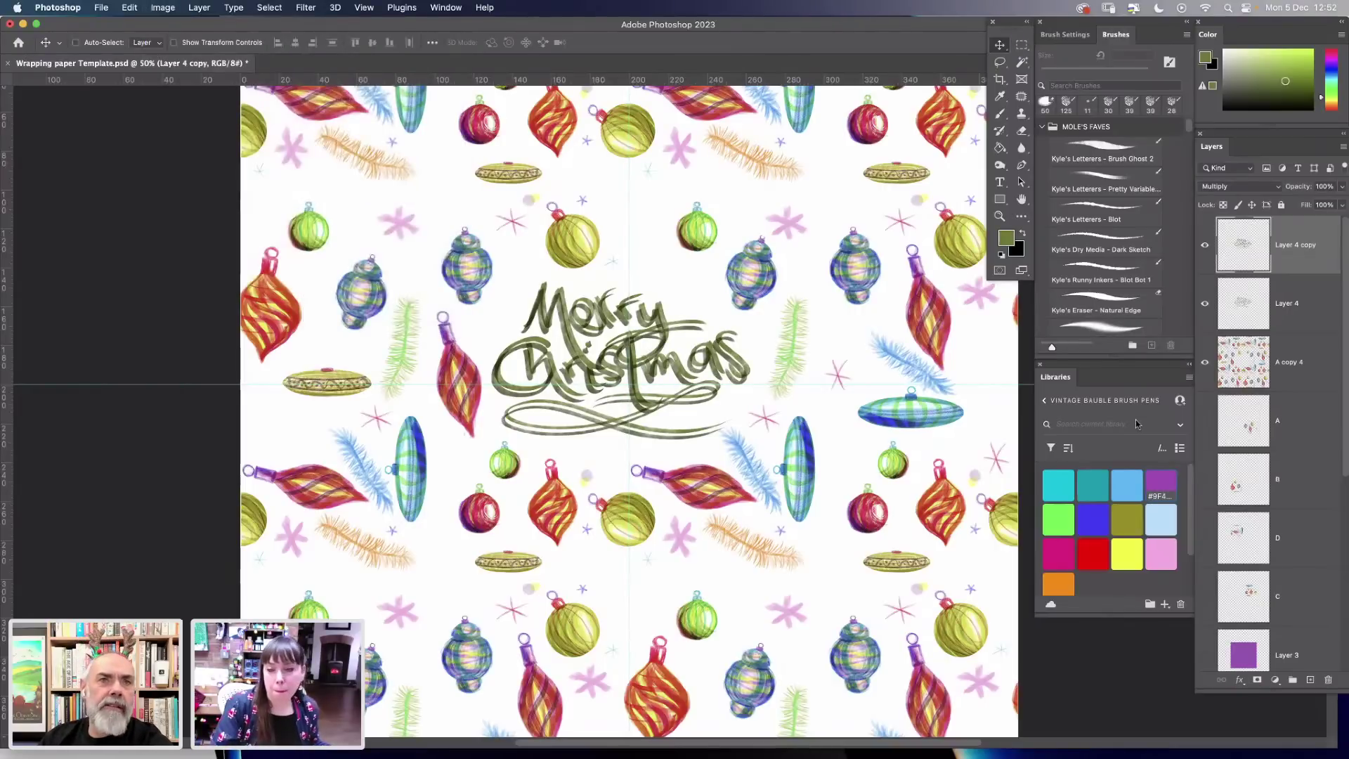
pyautogui.click(1122, 264)
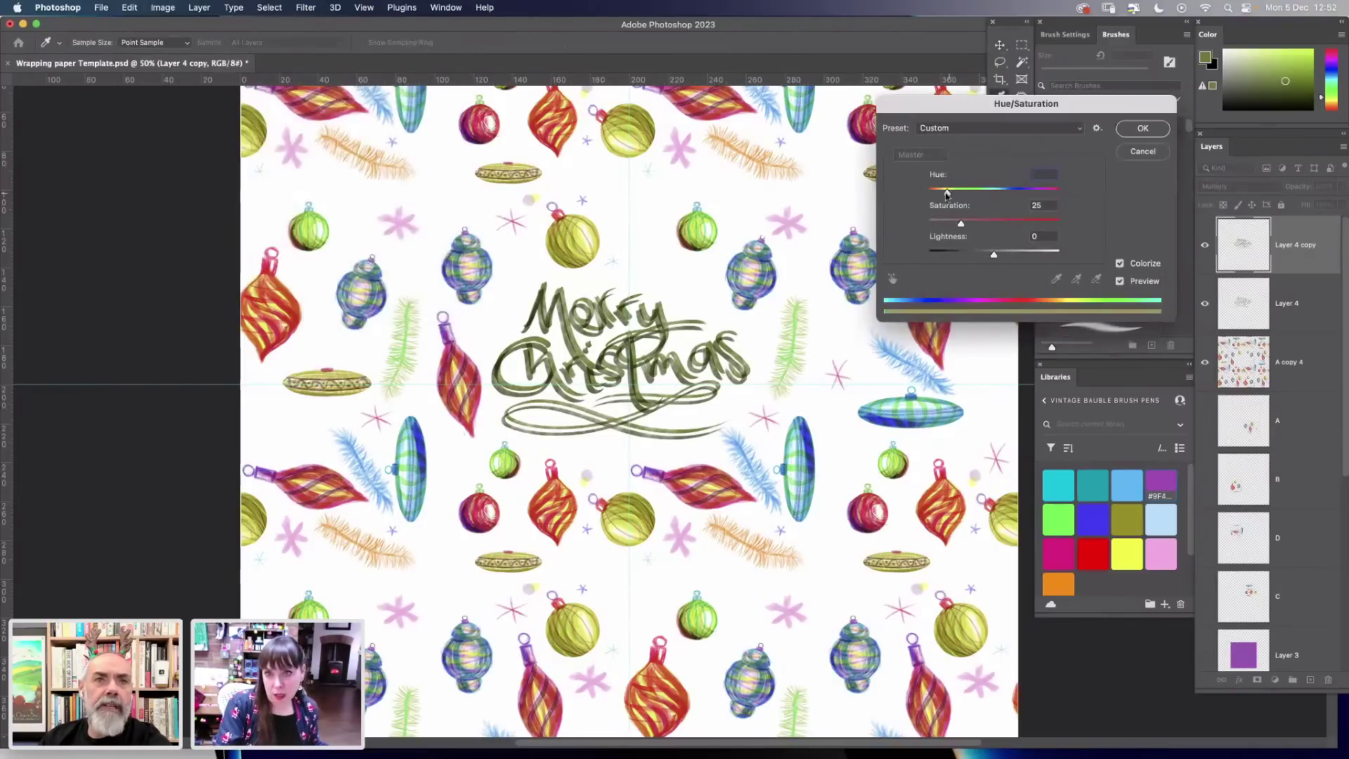
pyautogui.moveTo(958, 222); pyautogui.dragTo(1031, 223)
pyautogui.moveTo(993, 253); pyautogui.dragTo(1023, 254)
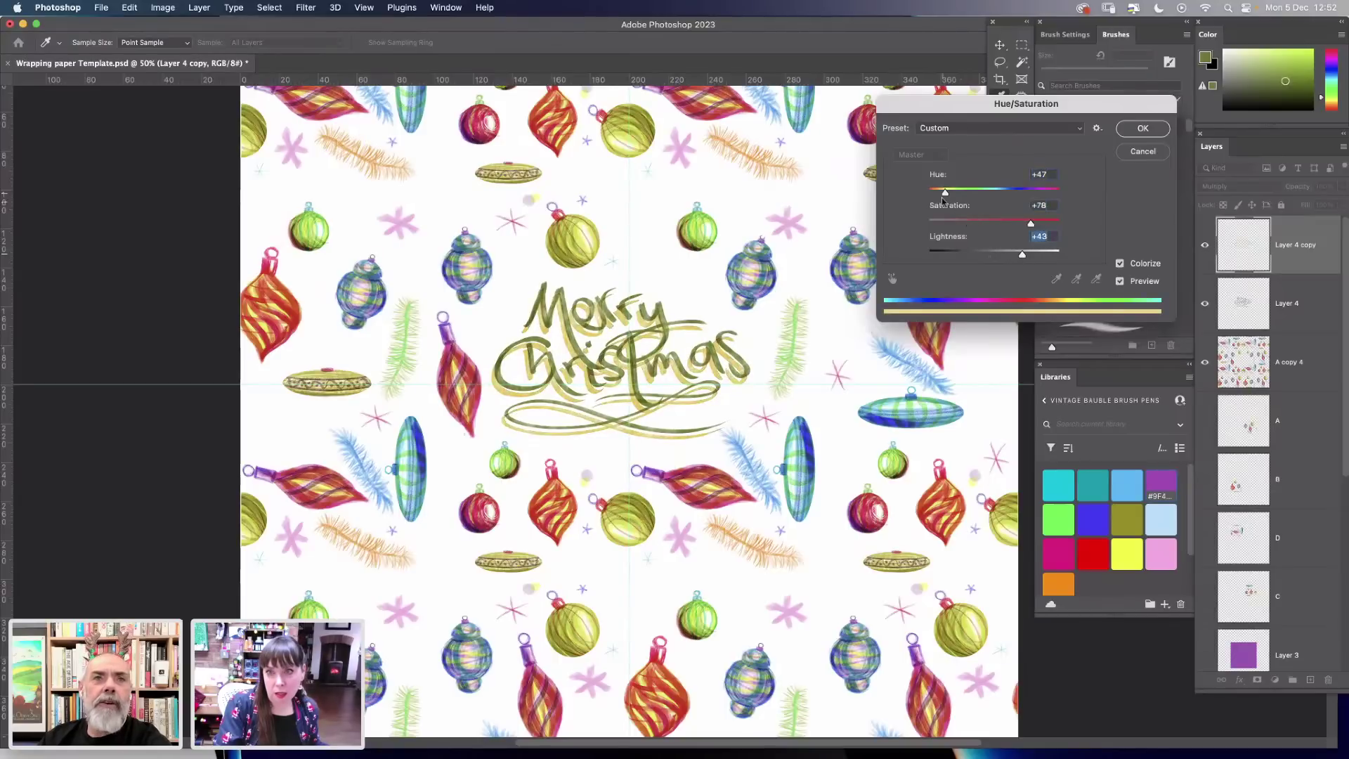
pyautogui.click(1069, 224)
pyautogui.moveTo(946, 193); pyautogui.dragTo(943, 192)
pyautogui.click(1122, 130)
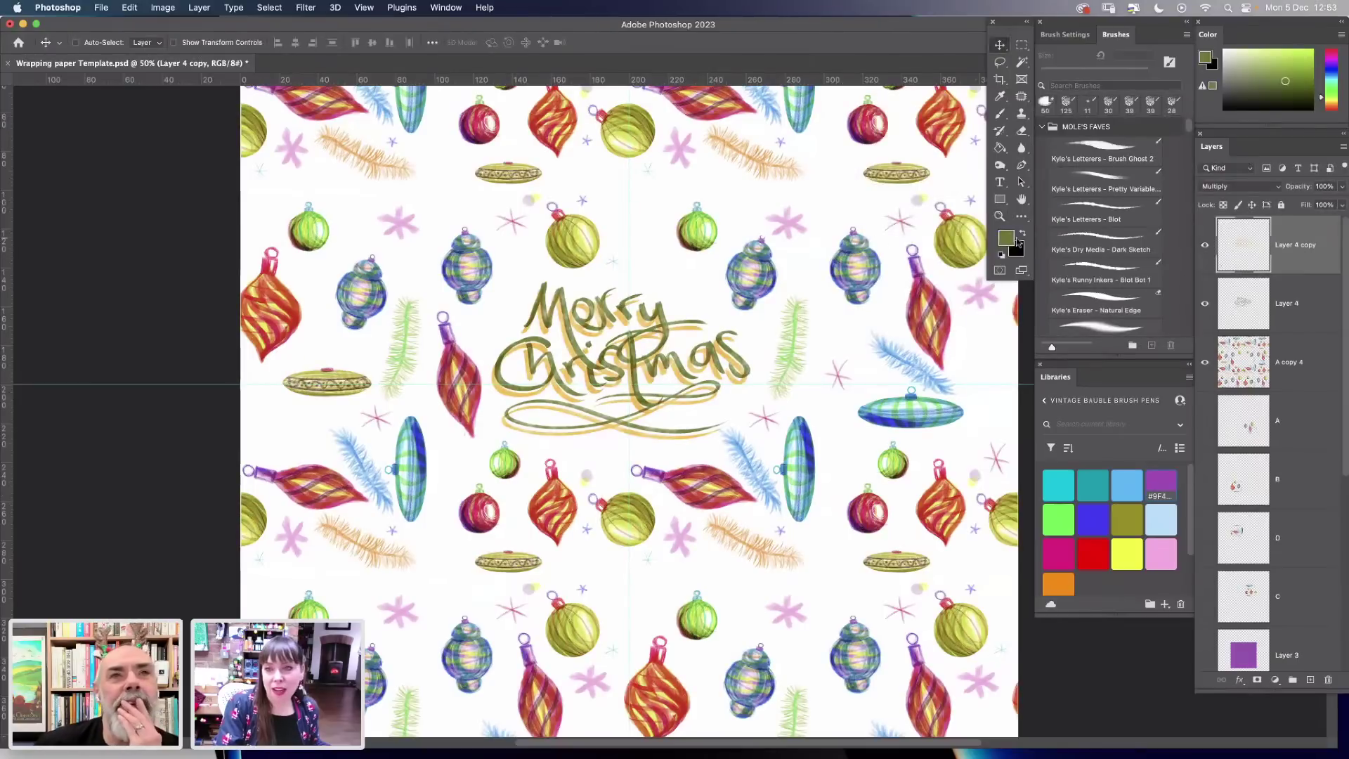
# Recolour the offset lettering copy bright yellow by colorizing it with hue 54 and saturation 100.
pyautogui.click(162, 7)
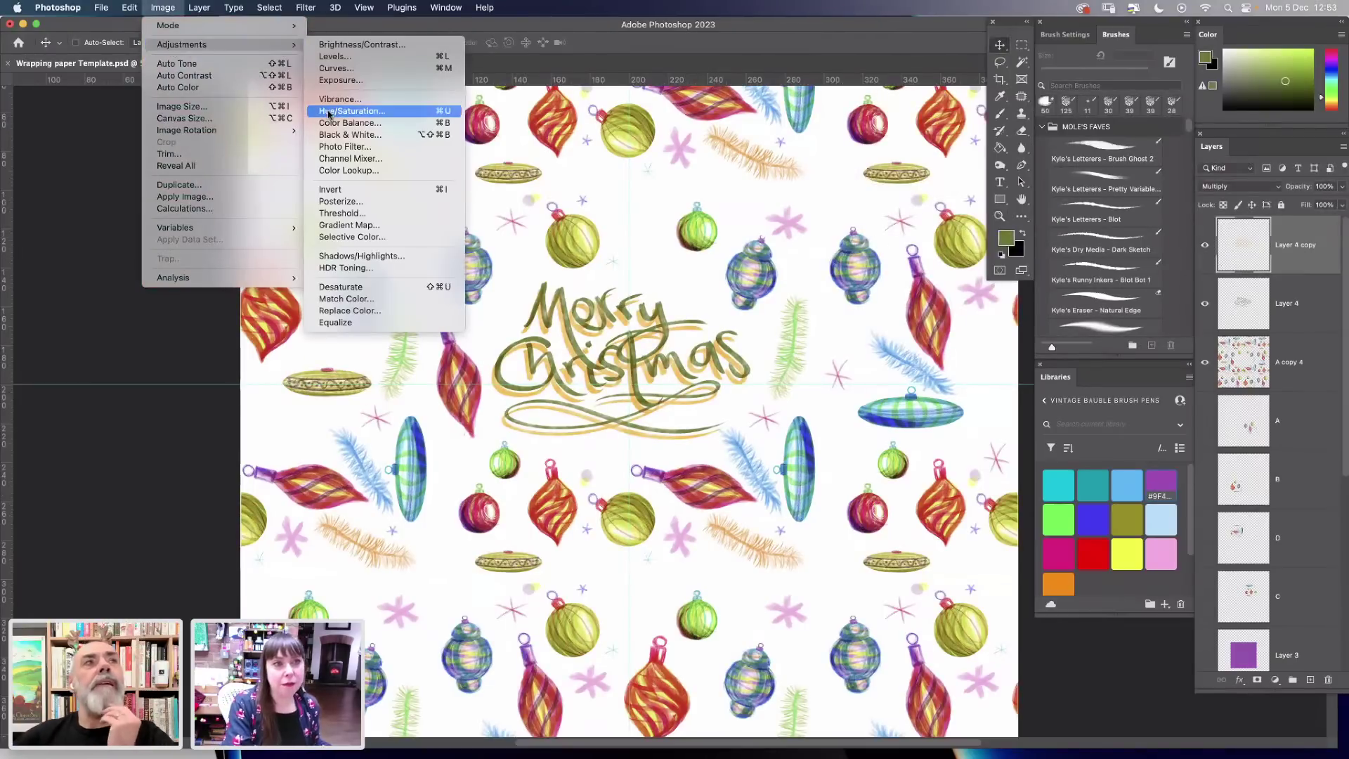
pyautogui.press('Escape')
pyautogui.press('super+u')
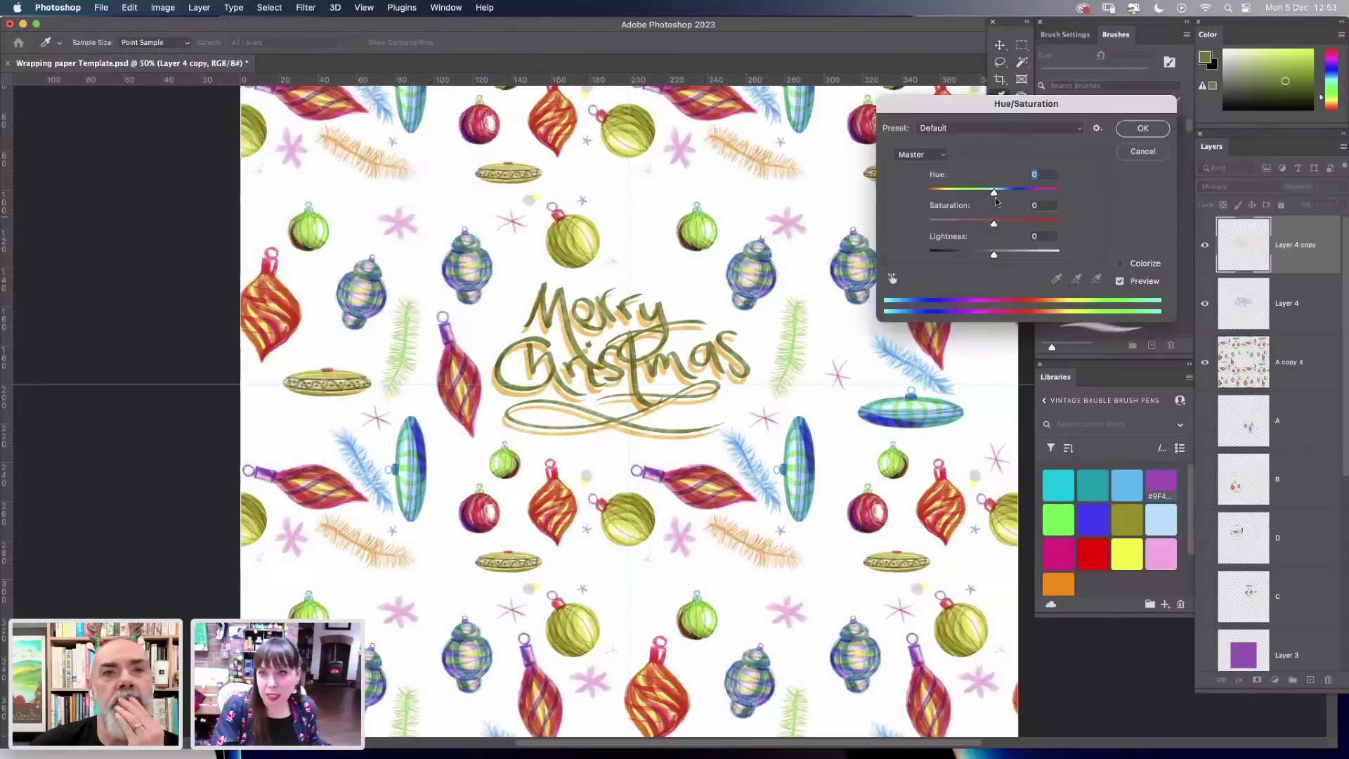
pyautogui.click(1120, 263)
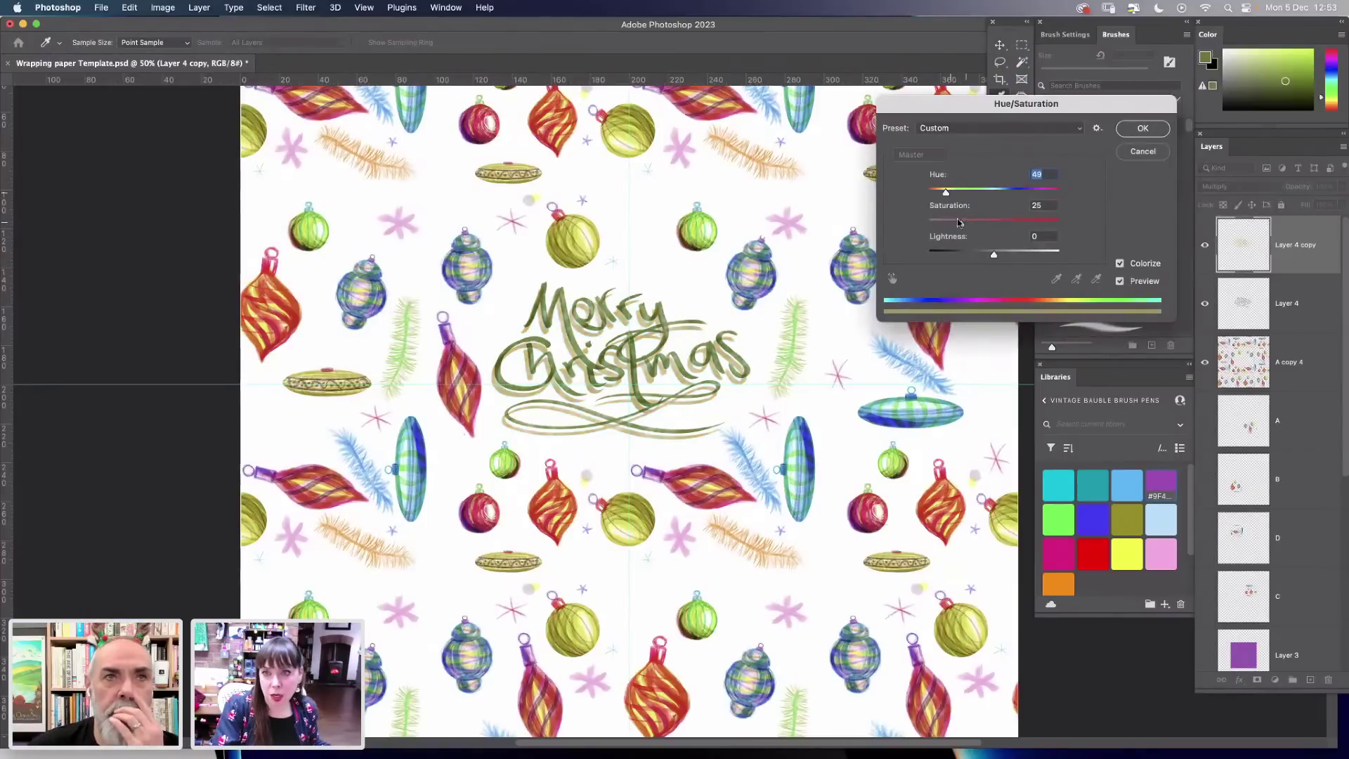
pyautogui.moveTo(958, 223); pyautogui.dragTo(1060, 223)
pyautogui.moveTo(947, 192); pyautogui.dragTo(949, 195)
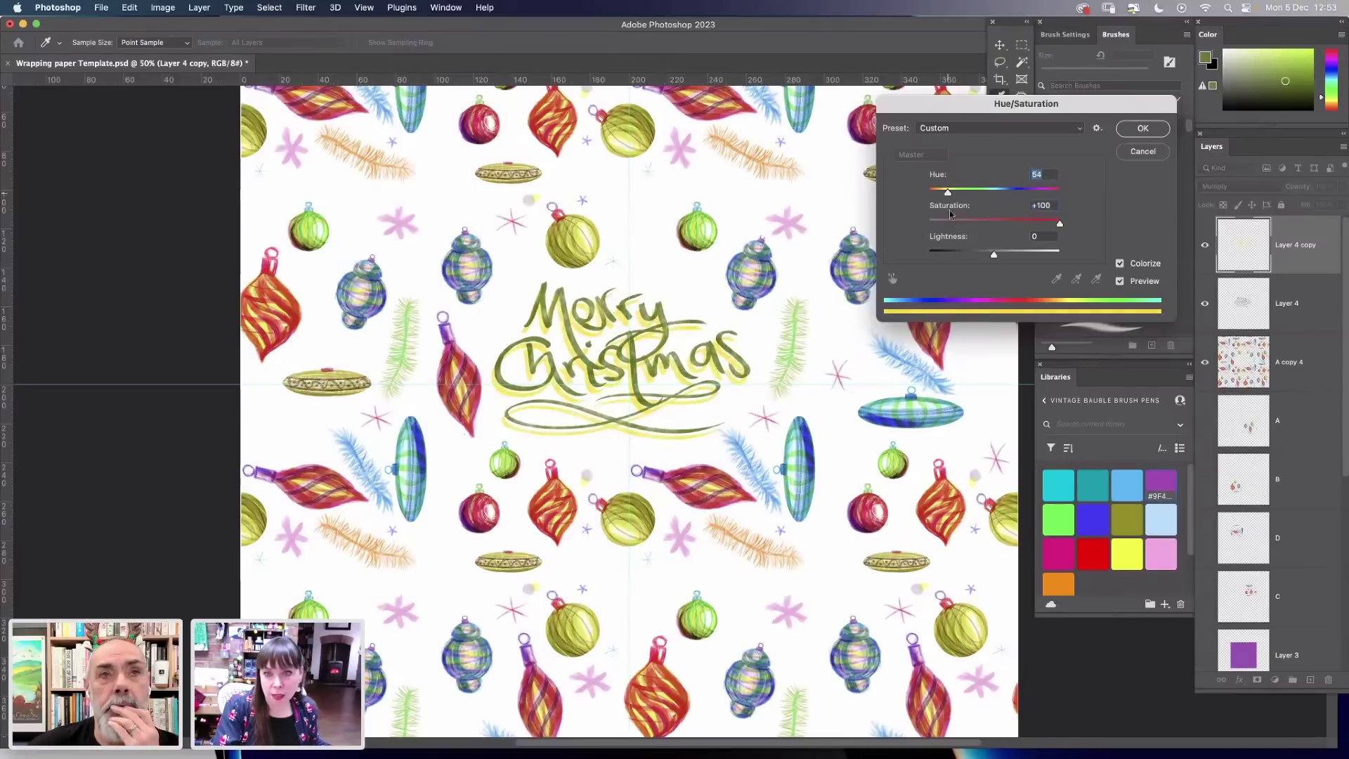
pyautogui.click(1142, 130)
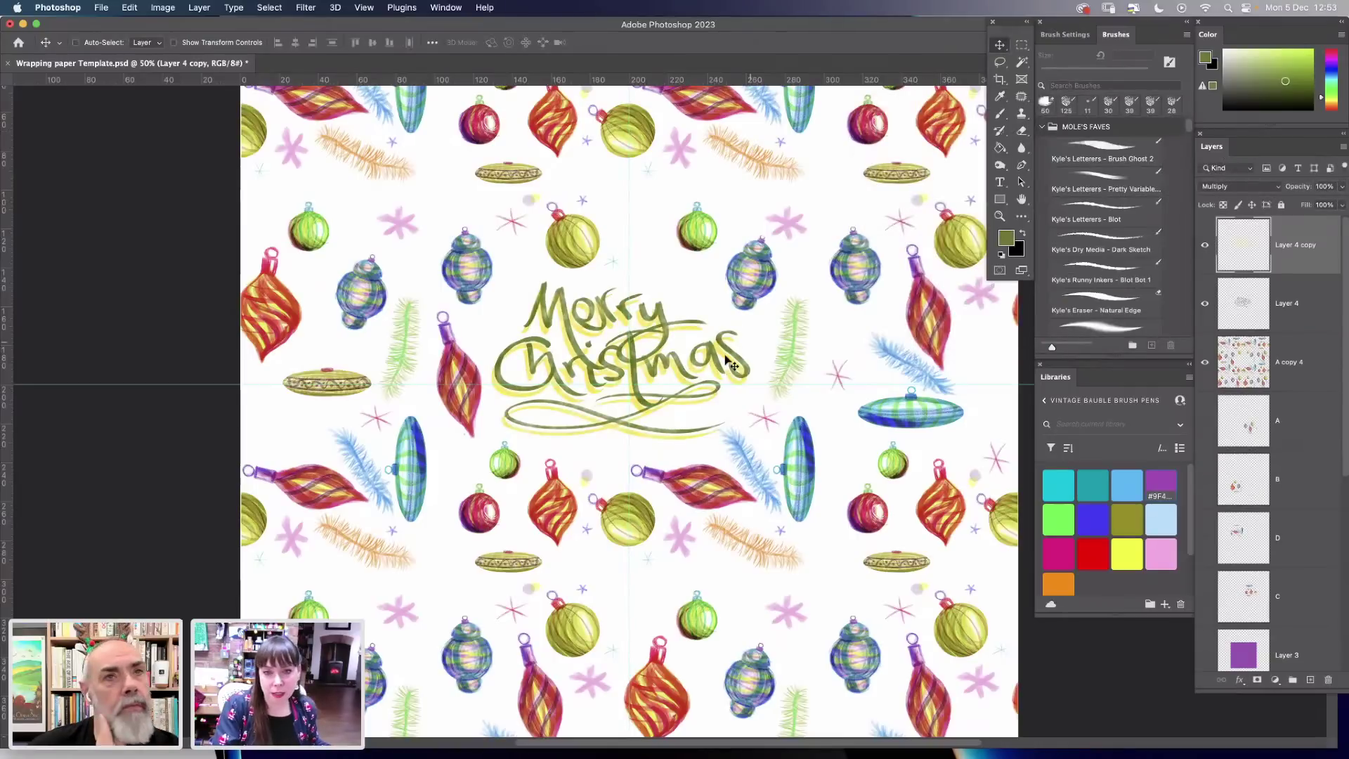
# Move the yellow lettering copy closer behind the green lettering and merge the two lettering layers.
pyautogui.moveTo(729, 356); pyautogui.dragTo(763, 372)
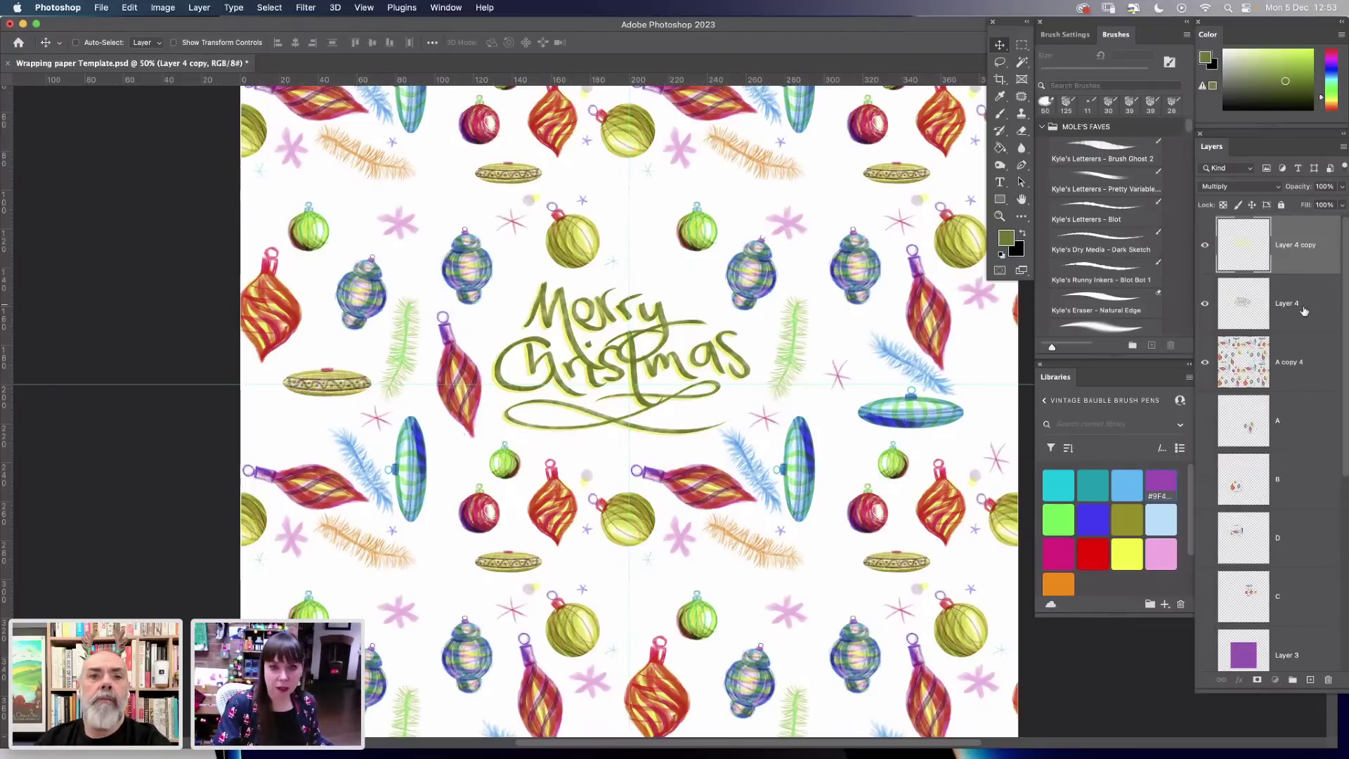
pyautogui.keyDown('super'); pyautogui.click(1277, 304); pyautogui.keyUp('super')
pyautogui.press('super+e')
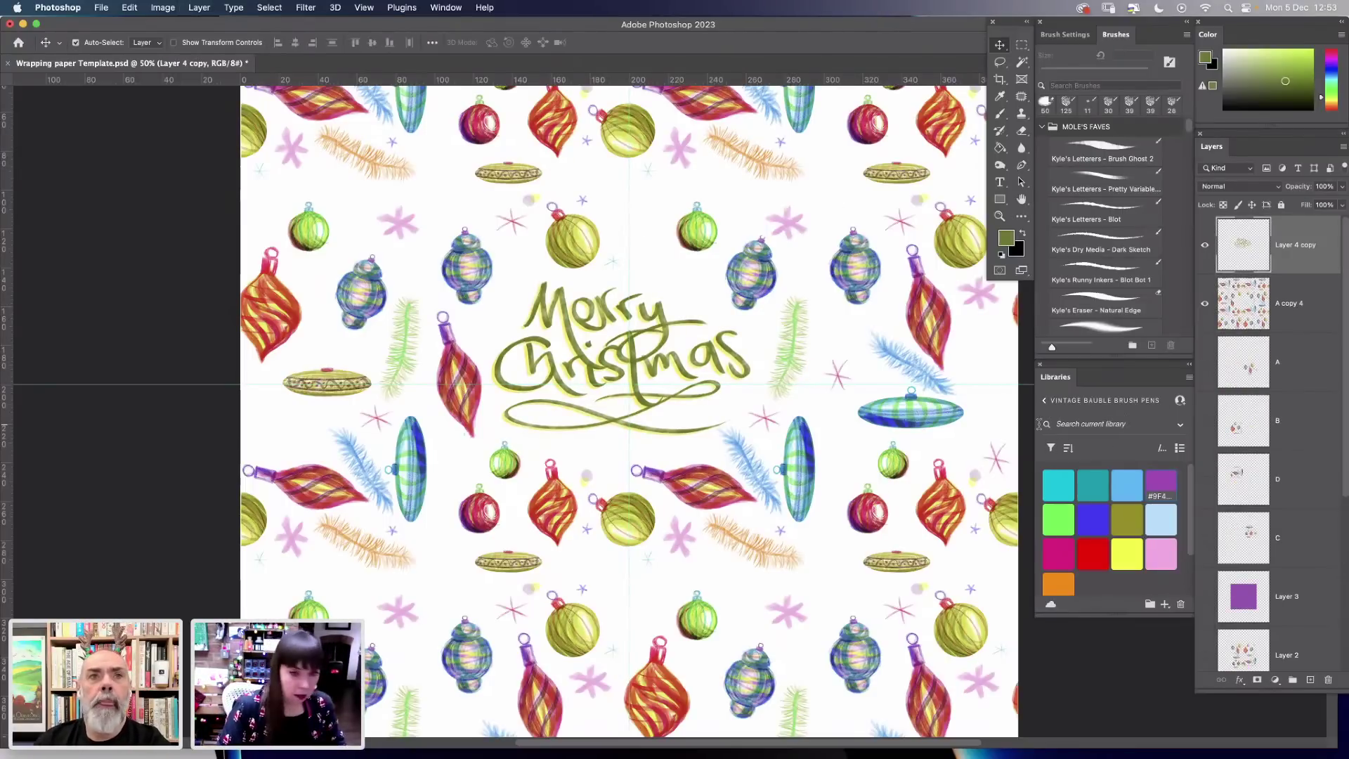
# Lasso the pink star above and right of the lettering, copy it from the pattern layer, and place the copy beside "Merry".
pyautogui.press('super+minus')
pyautogui.click(1000, 62)
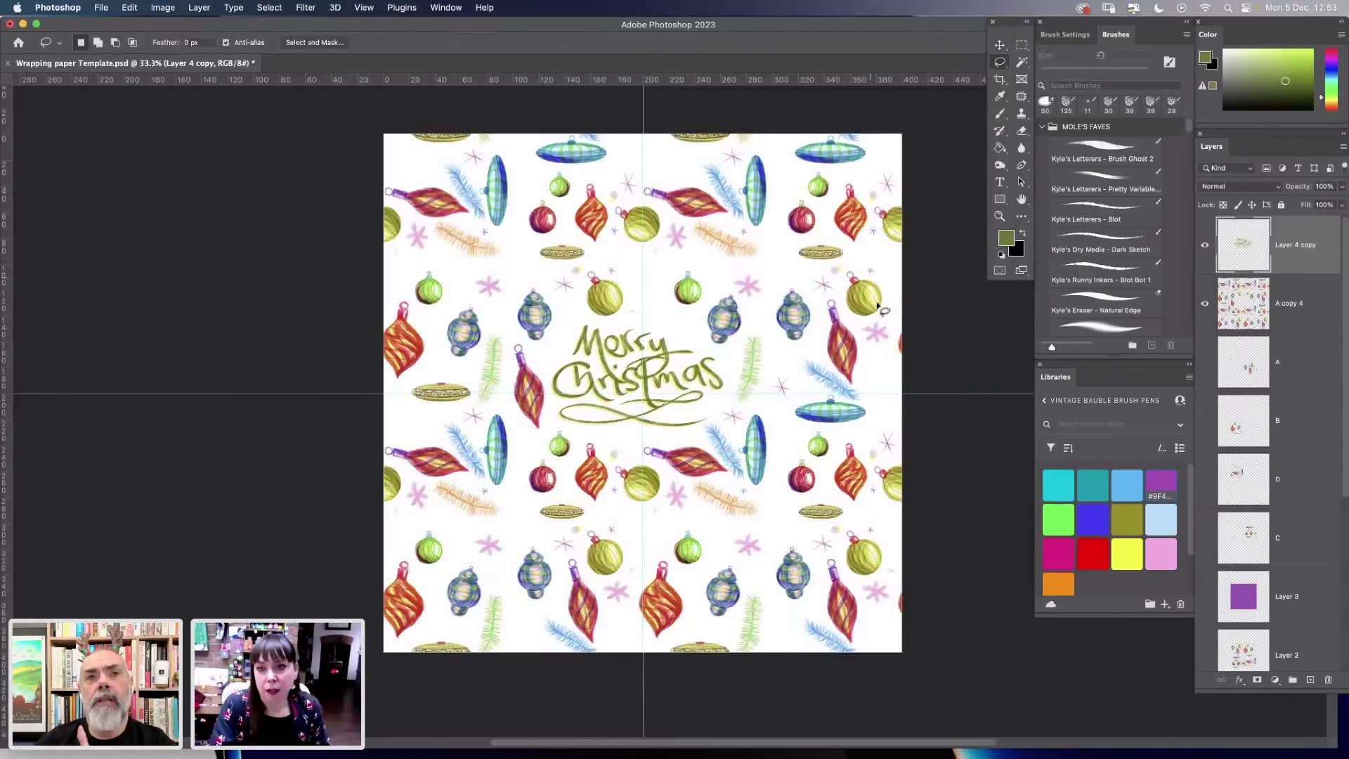
pyautogui.moveTo(767, 286)
pyautogui.mouseDown()
pyautogui.moveTo(734, 288)
pyautogui.moveTo(775, 302)
pyautogui.moveTo(772, 285)
pyautogui.mouseUp()
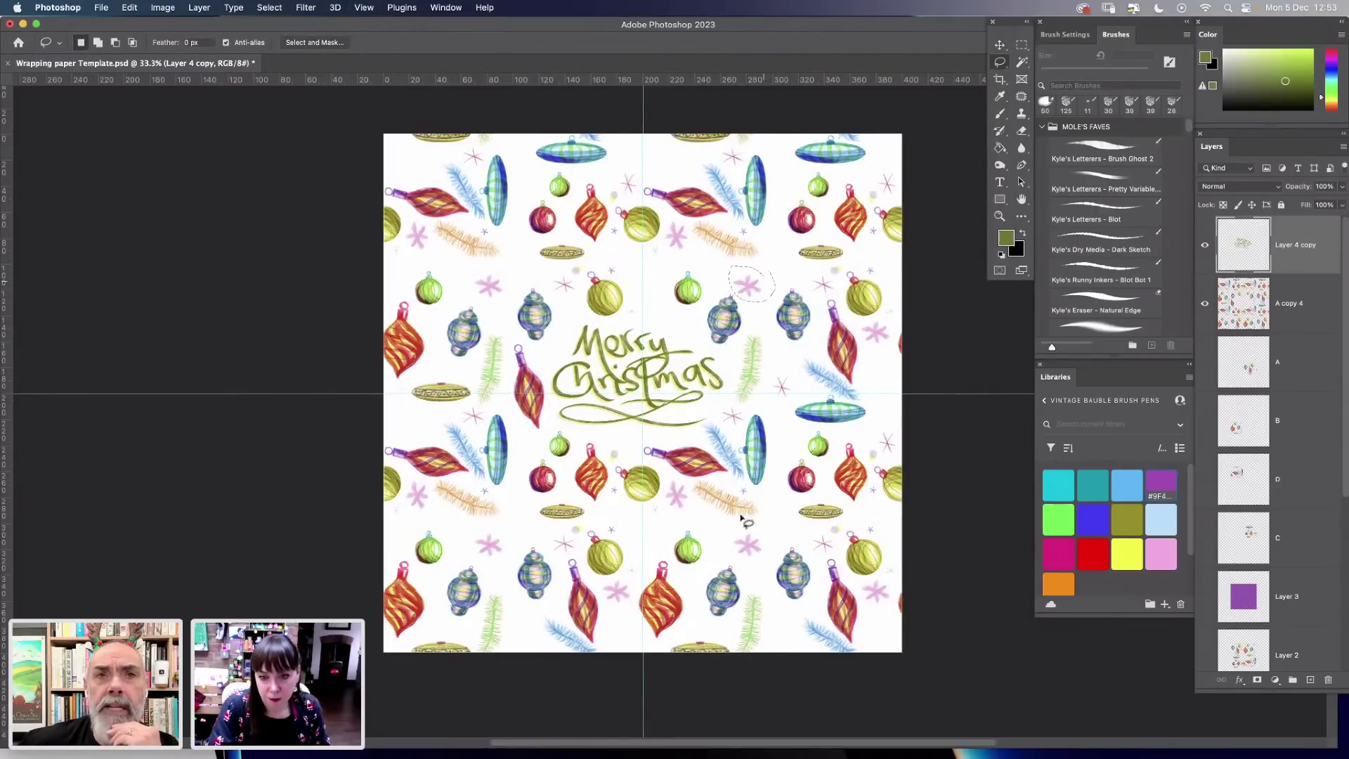
pyautogui.press('super+c')
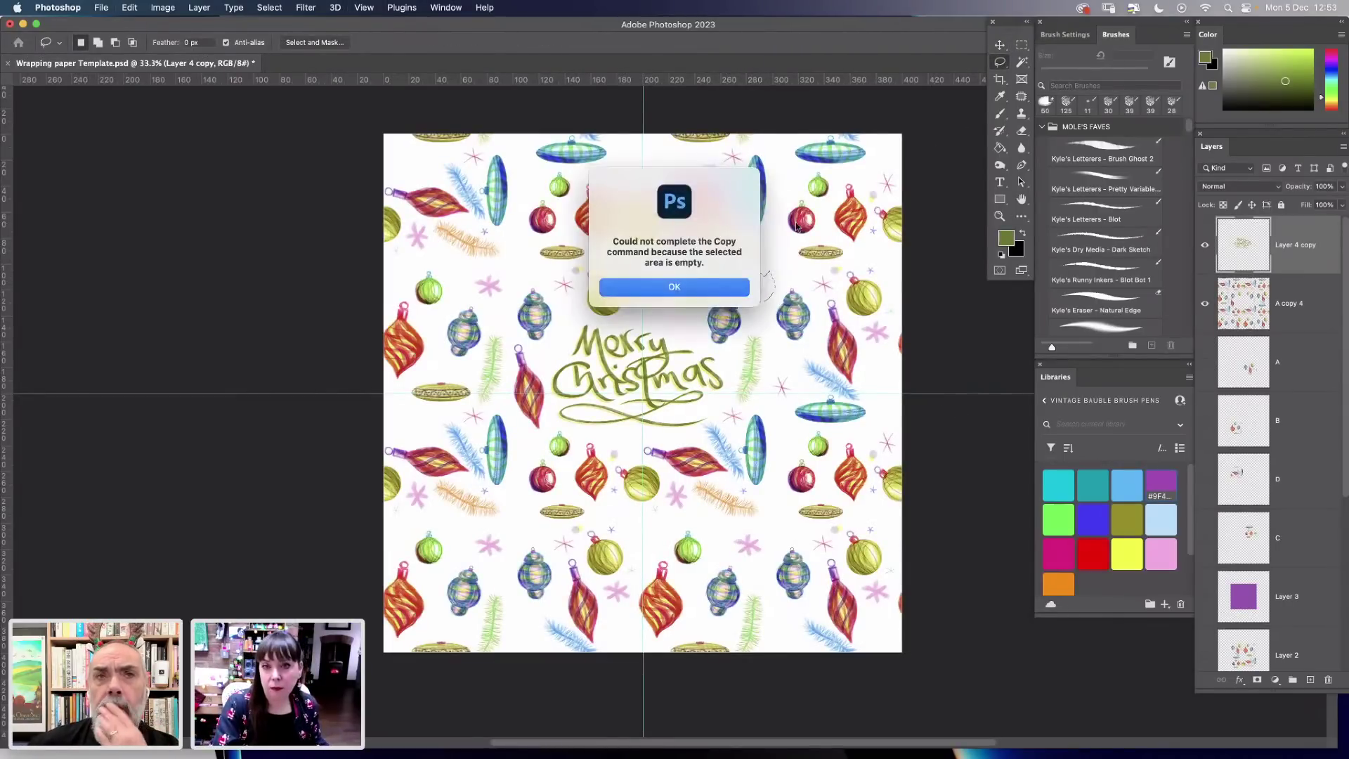
pyautogui.press('Return')
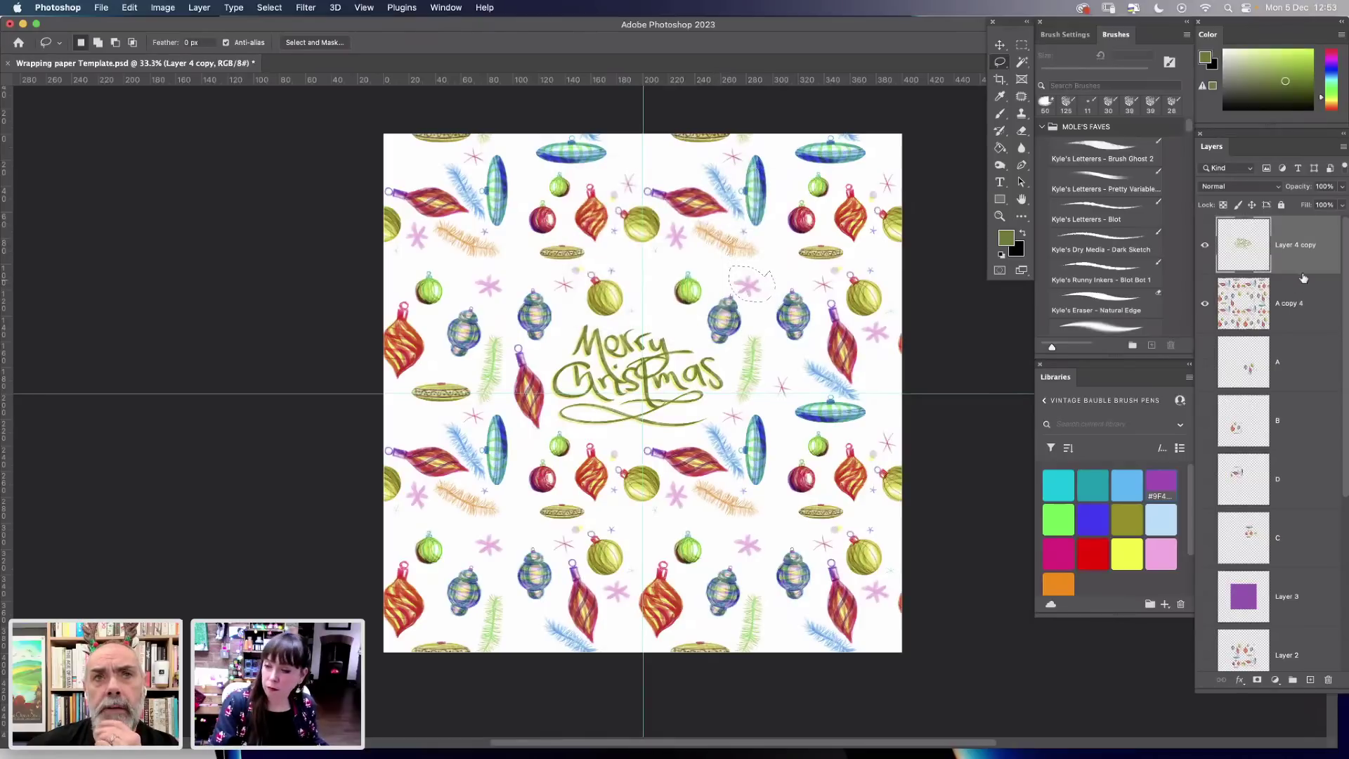
pyautogui.hotkey('alt', '[')
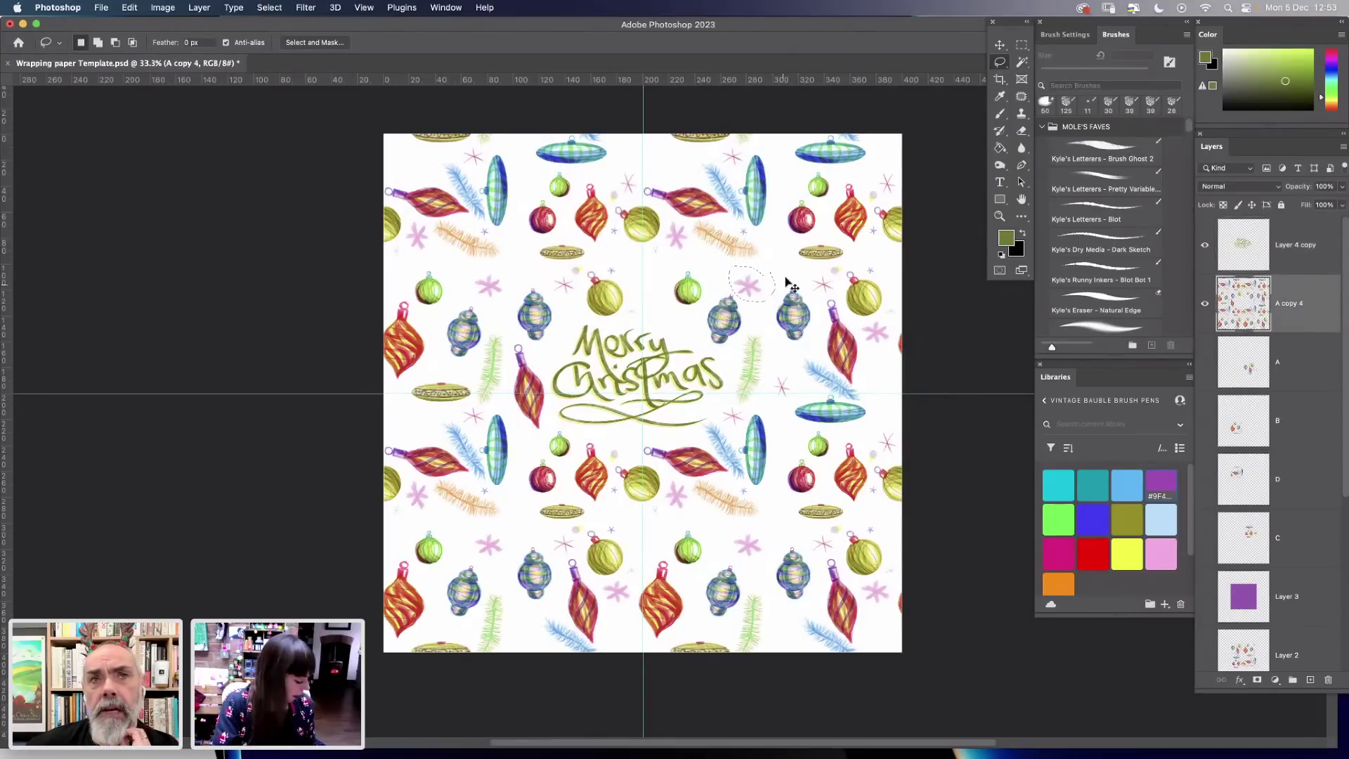
pyautogui.press('super+c')
pyautogui.press('super+v')
pyautogui.press('v')
pyautogui.moveTo(745, 286); pyautogui.dragTo(676, 331)
# Flip the copied star horizontally.
pyautogui.click(129, 7)
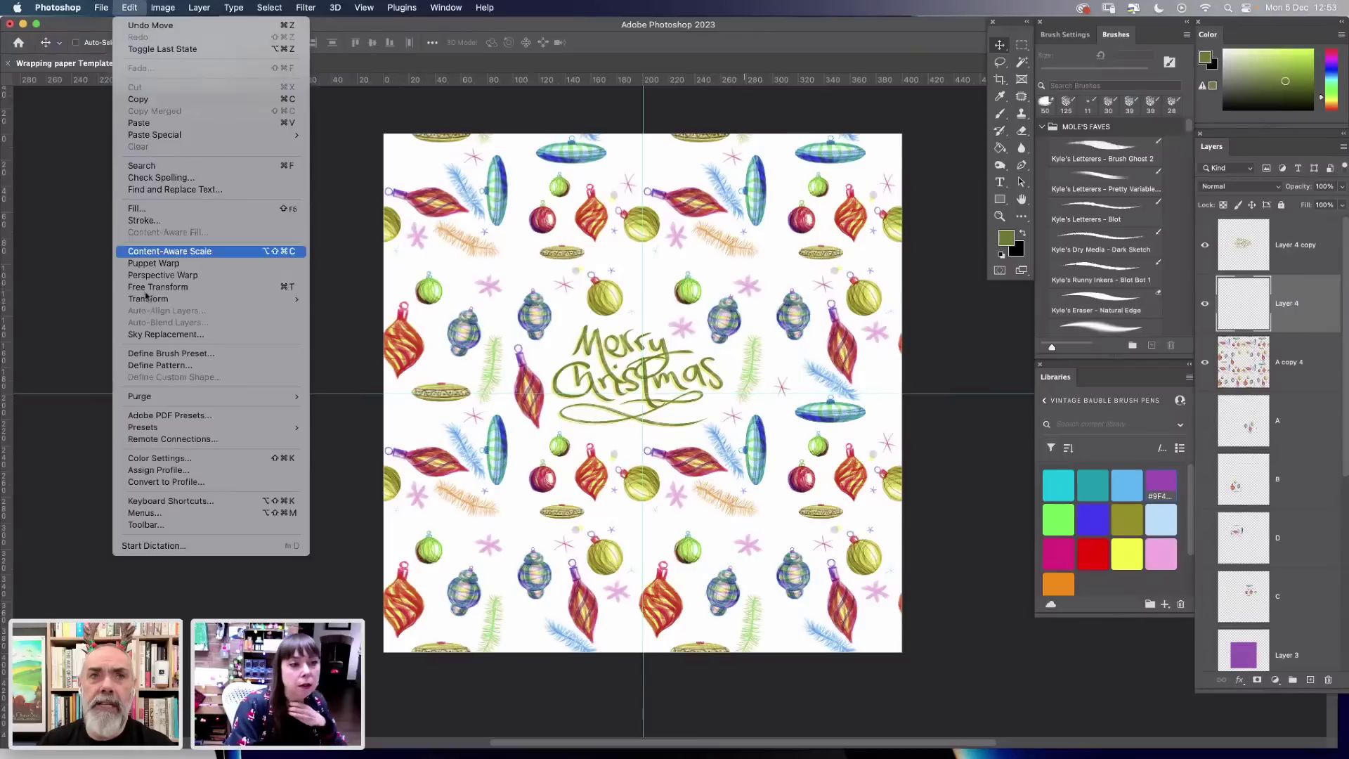
pyautogui.moveTo(211, 299)
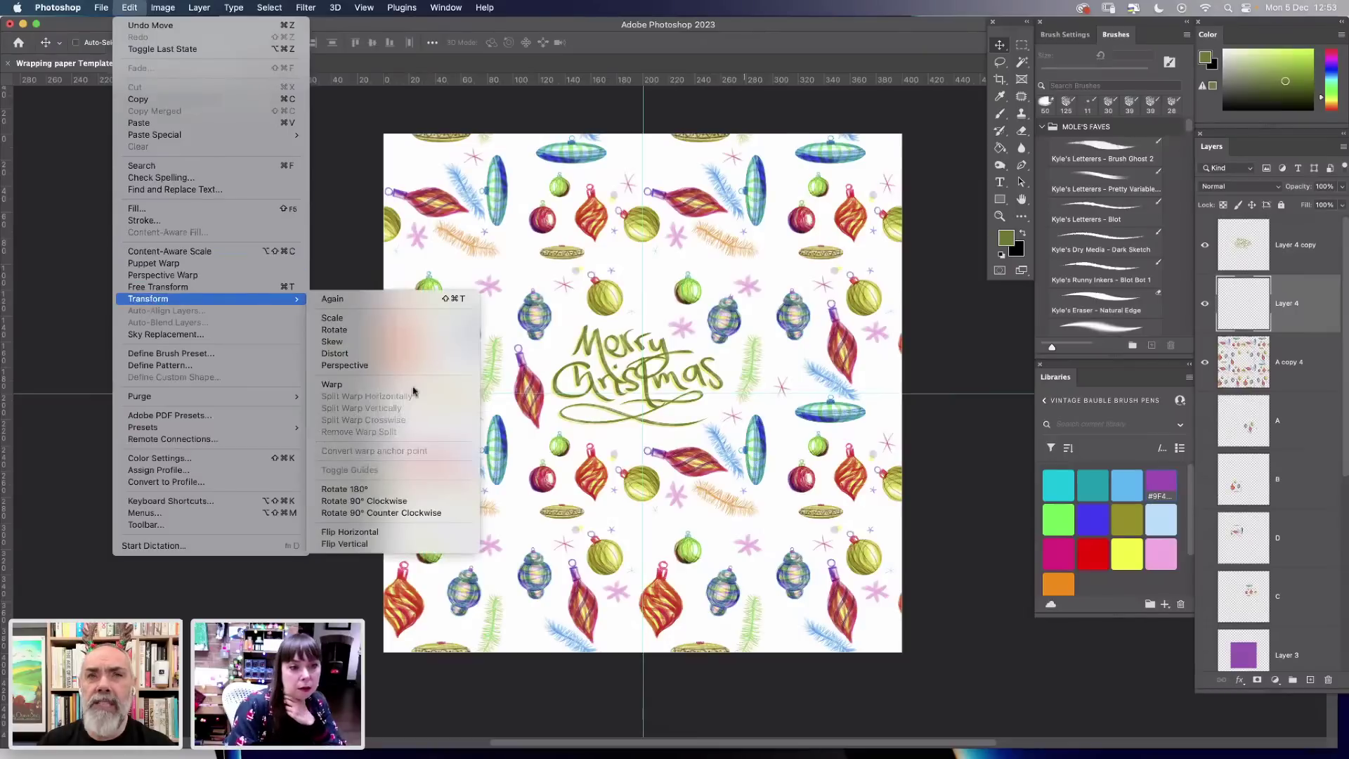
pyautogui.click(395, 532)
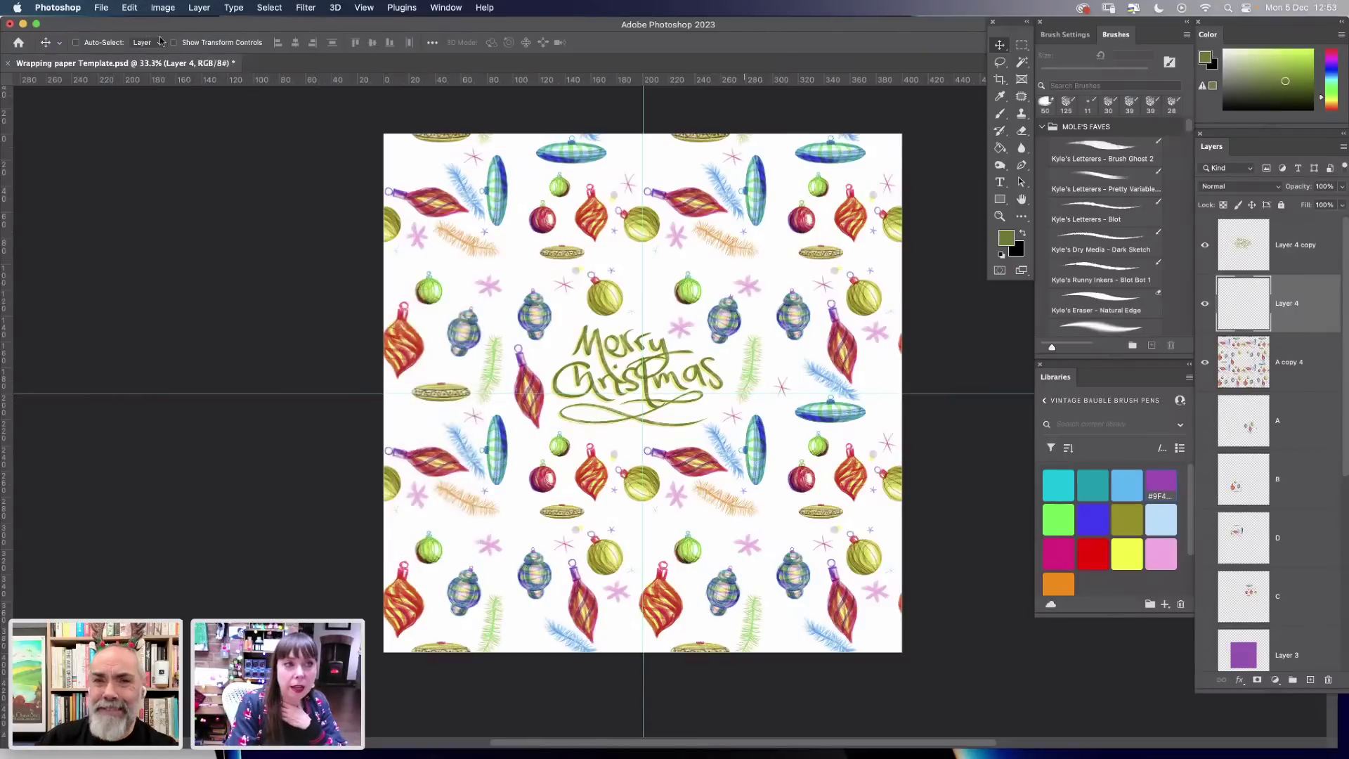
# Colorize the copied star beside "Merry" green to match the lettering using Hue/Saturation.
pyautogui.click(163, 7)
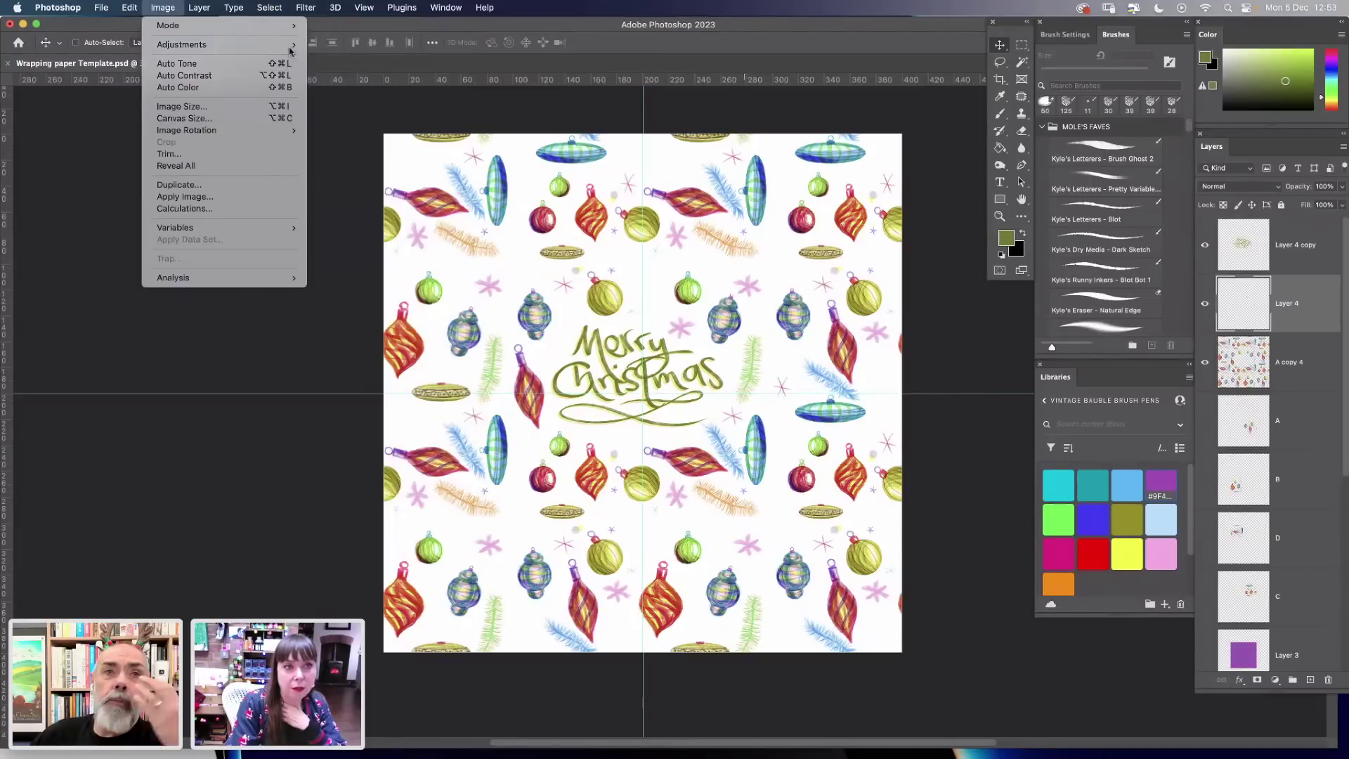
pyautogui.moveTo(290, 47)
pyautogui.click(353, 114)
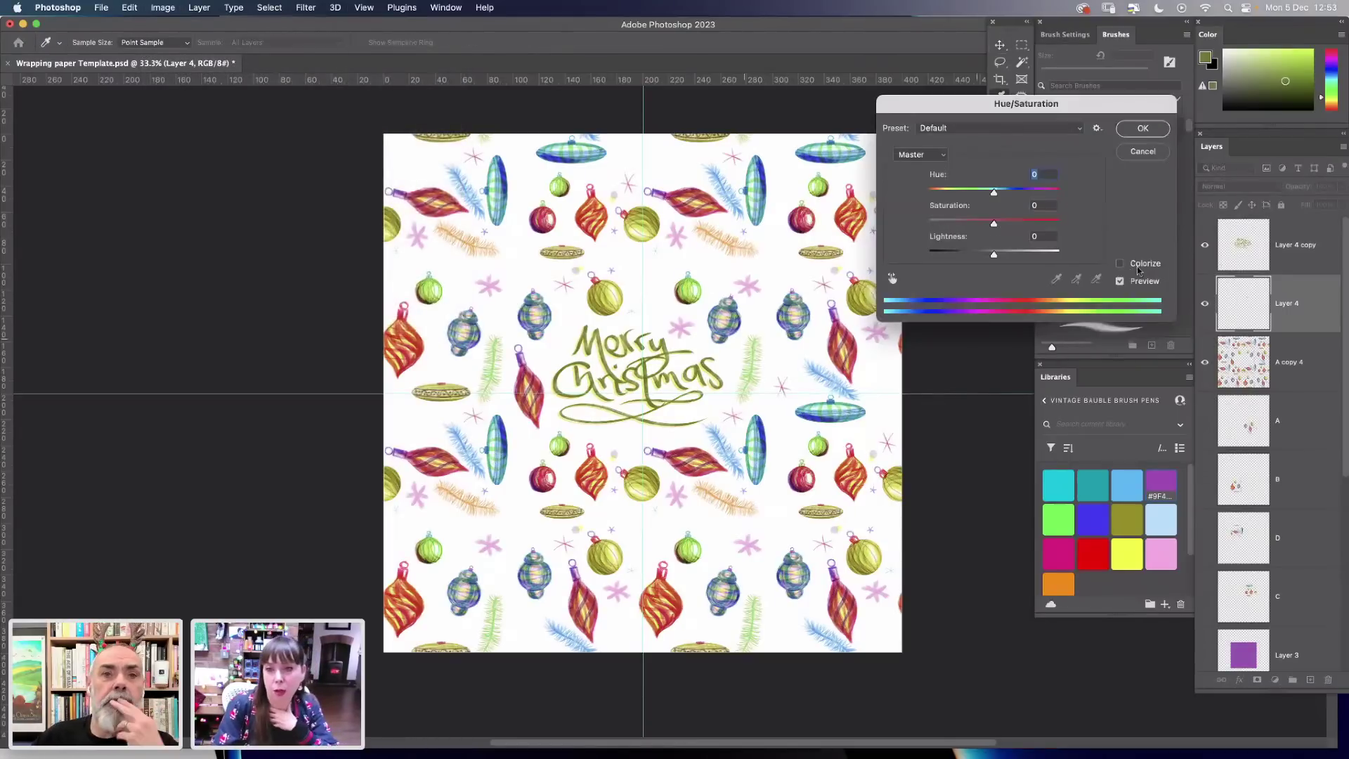
pyautogui.click(1120, 263)
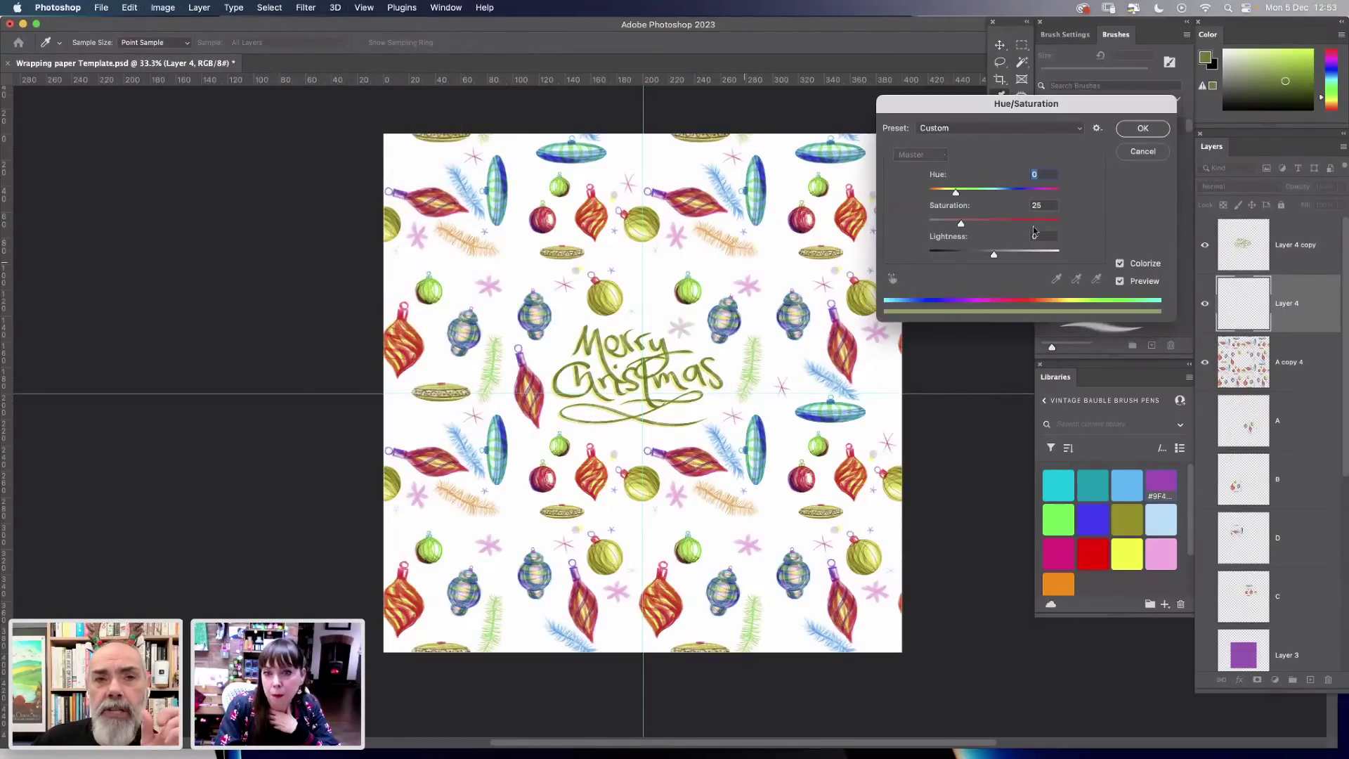
pyautogui.moveTo(963, 223); pyautogui.dragTo(964, 253)
pyautogui.click(1143, 128)
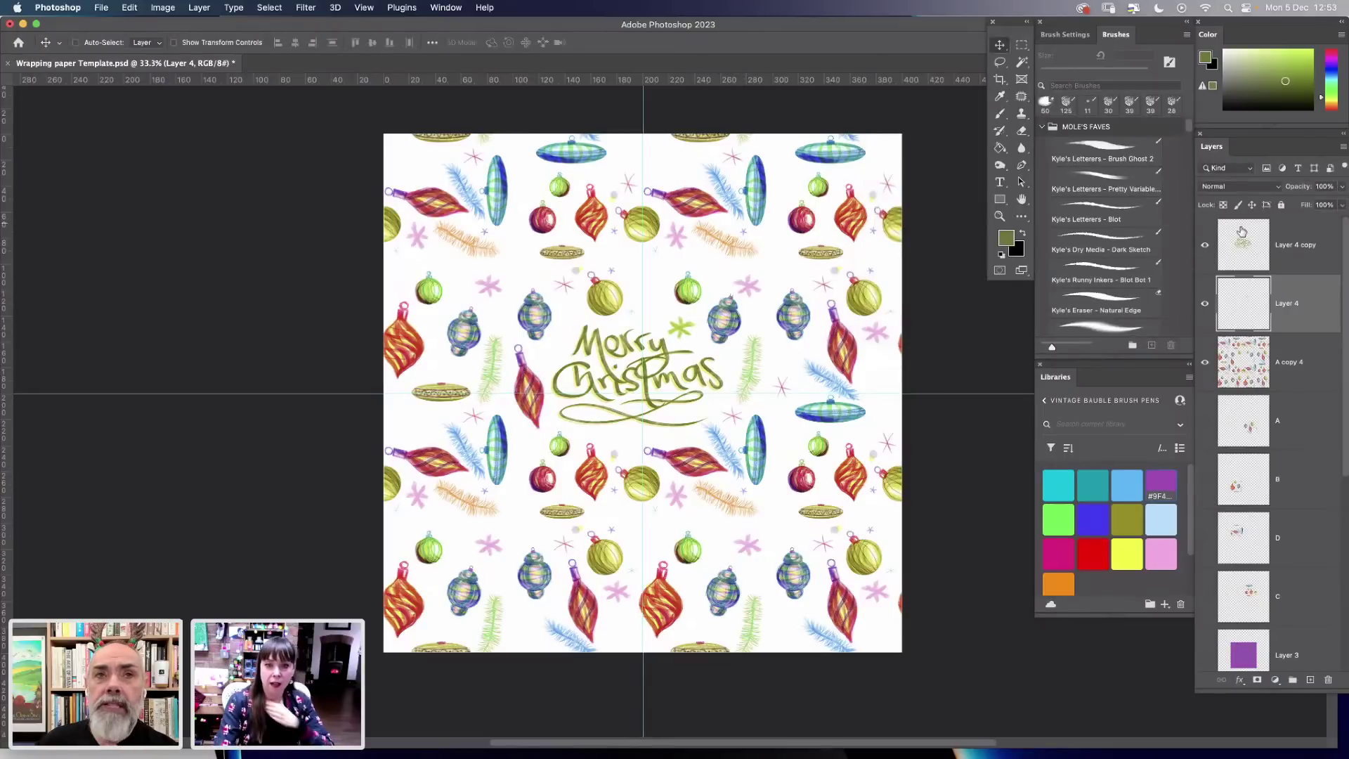
# Merge the lettering, star and bauble pattern layers into a single layer.
pyautogui.keyDown('shift'); pyautogui.click(1310, 248); pyautogui.keyUp('shift')
pyautogui.click(1282, 362)
pyautogui.keyDown('shift'); pyautogui.click(1299, 243); pyautogui.keyUp('shift')
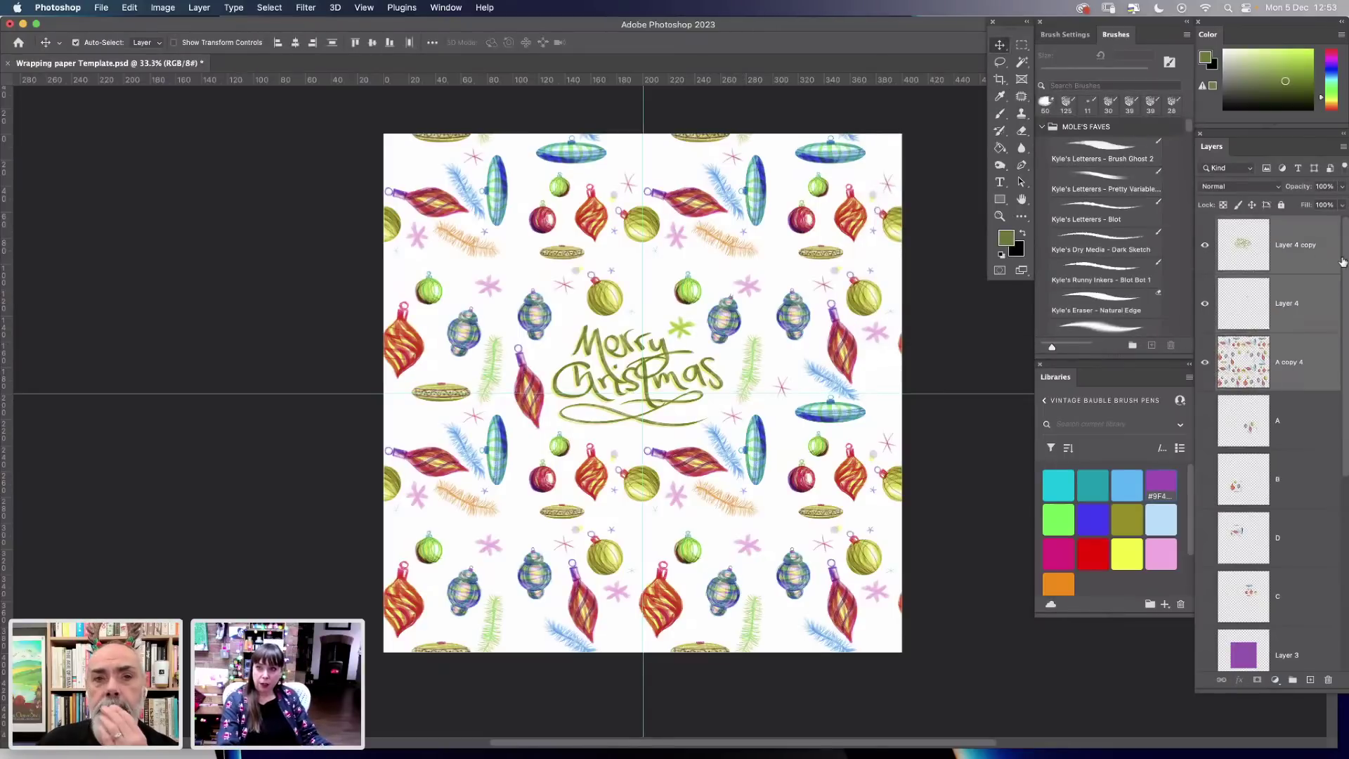
pyautogui.press('super+e')
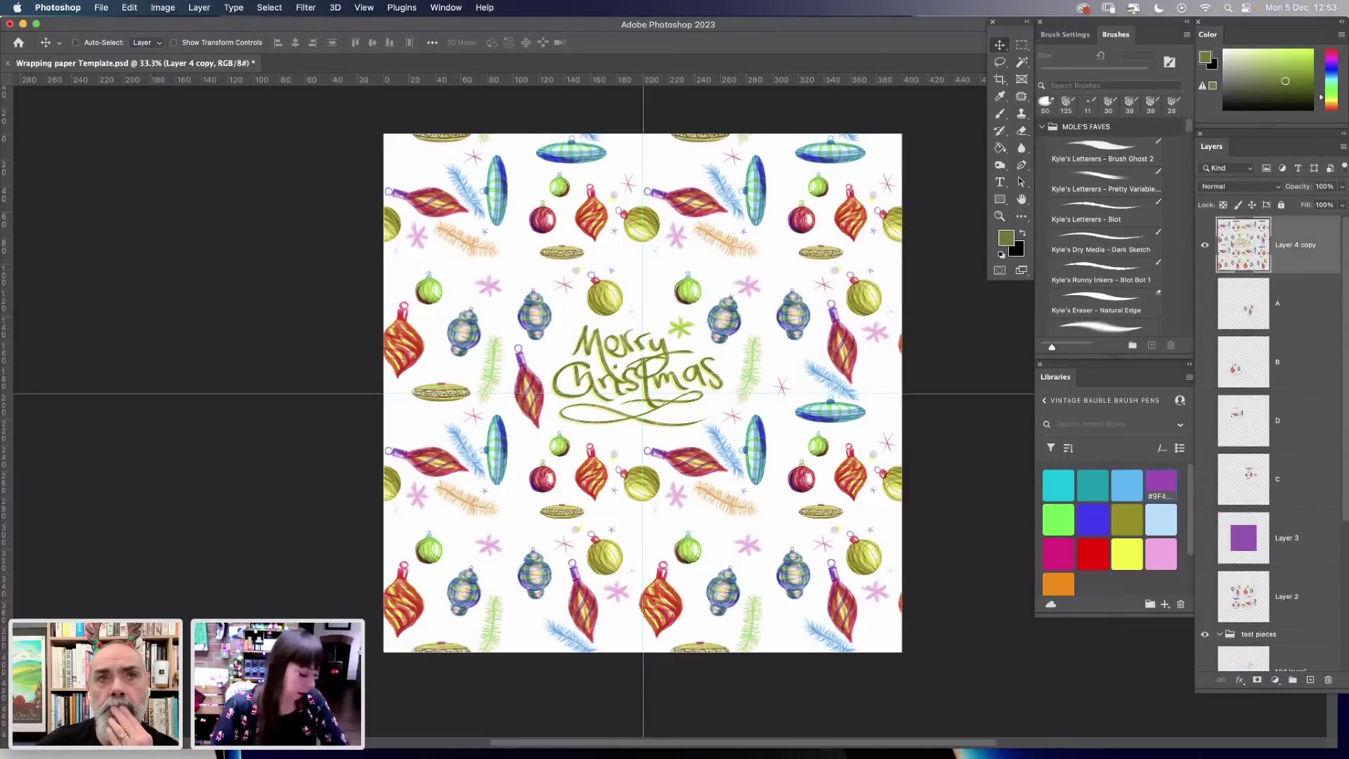
# Try enlarging the canvas to 200 percent in both width and height.
pyautogui.press('super+minus')
pyautogui.press('super+minus')
pyautogui.press('super+minus')
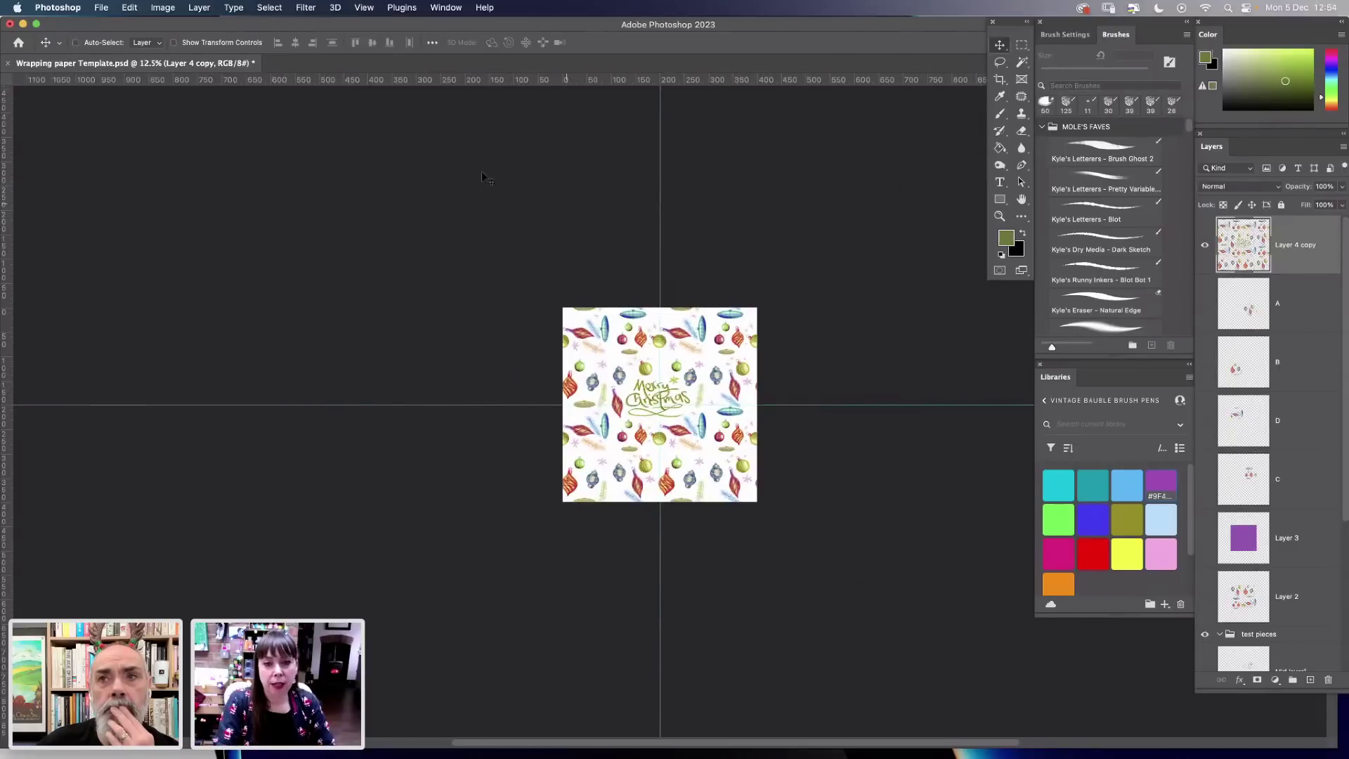
pyautogui.click(168, 7)
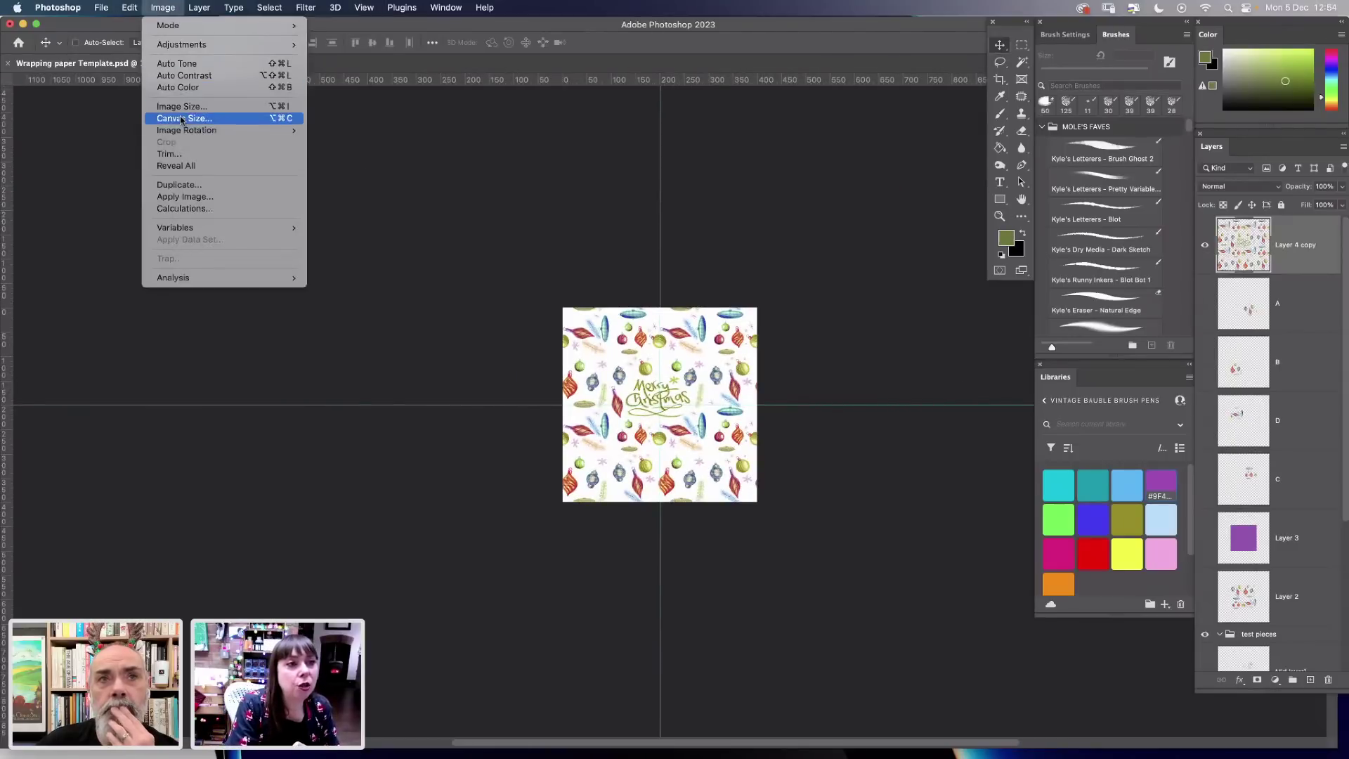
pyautogui.click(172, 121)
pyautogui.click(896, 424)
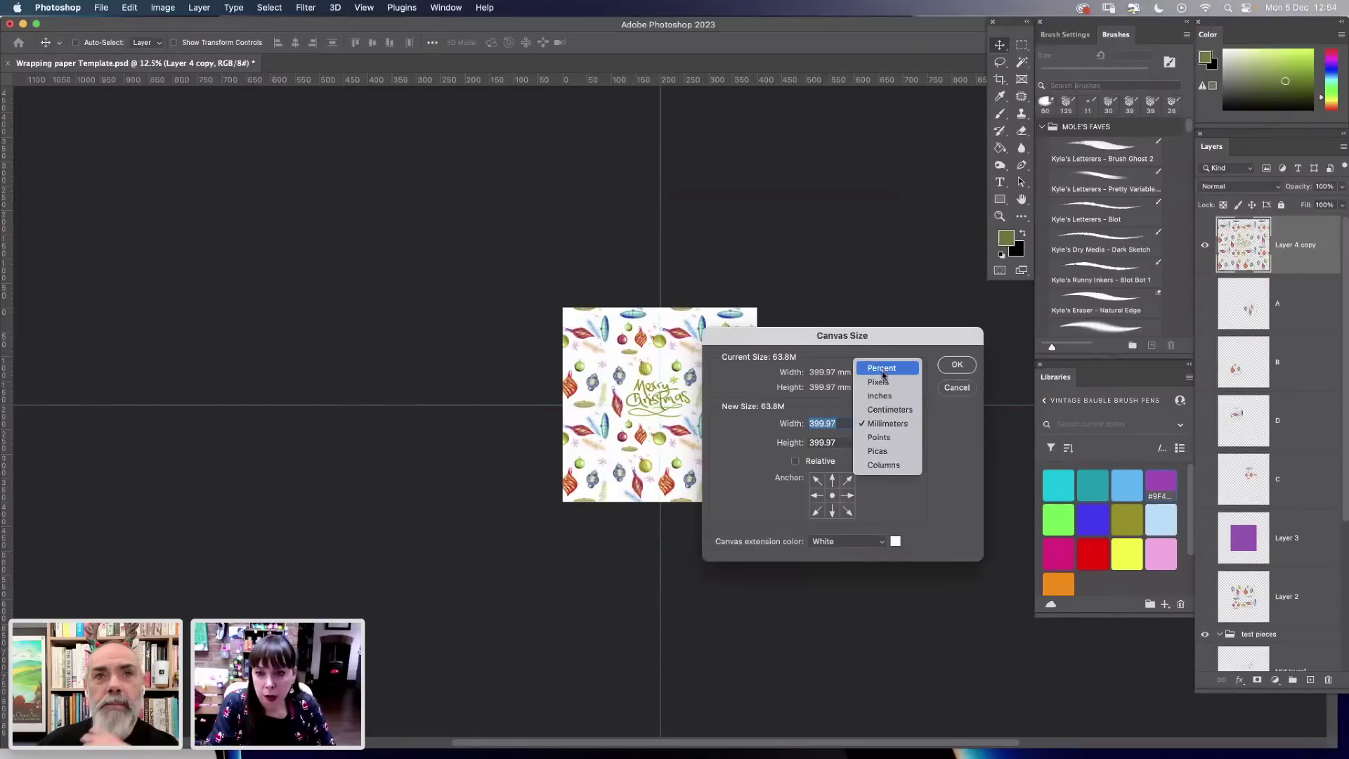
pyautogui.click(882, 365)
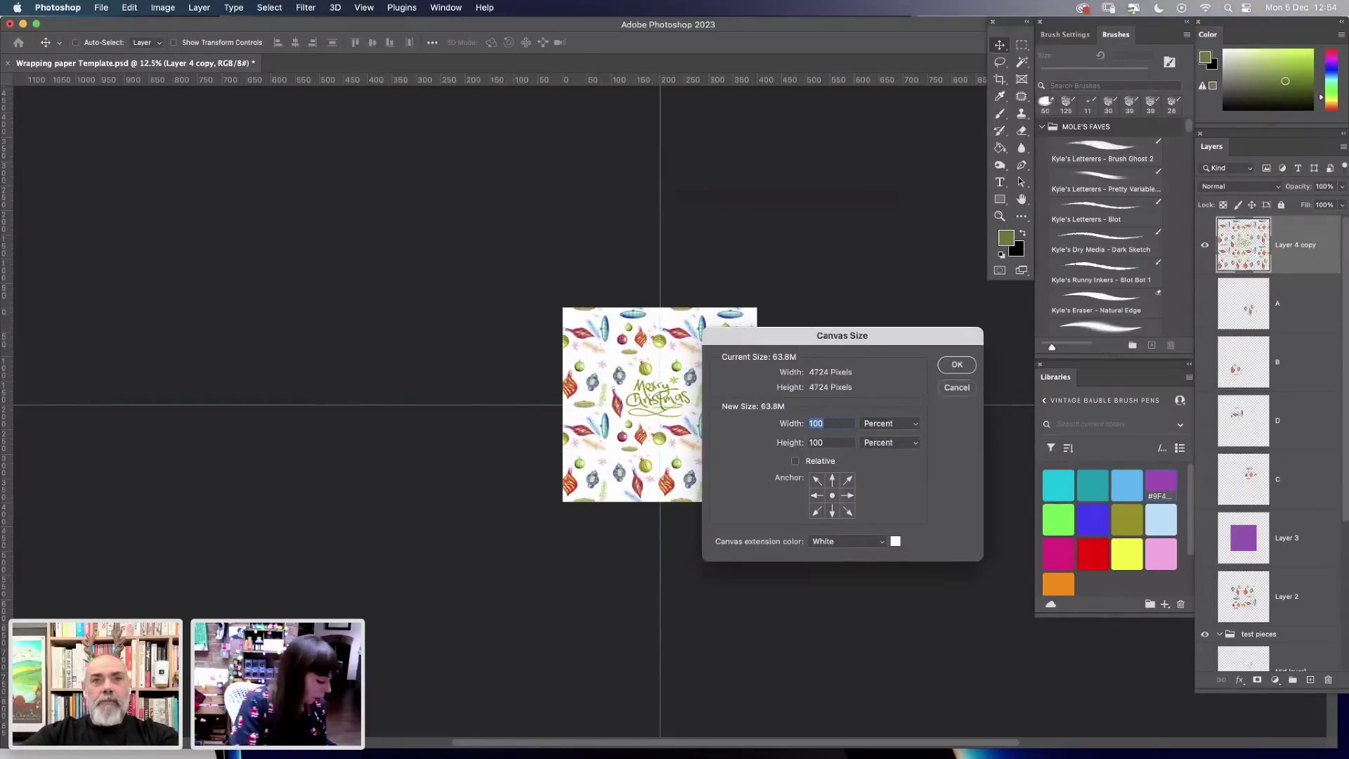
pyautogui.write('200')
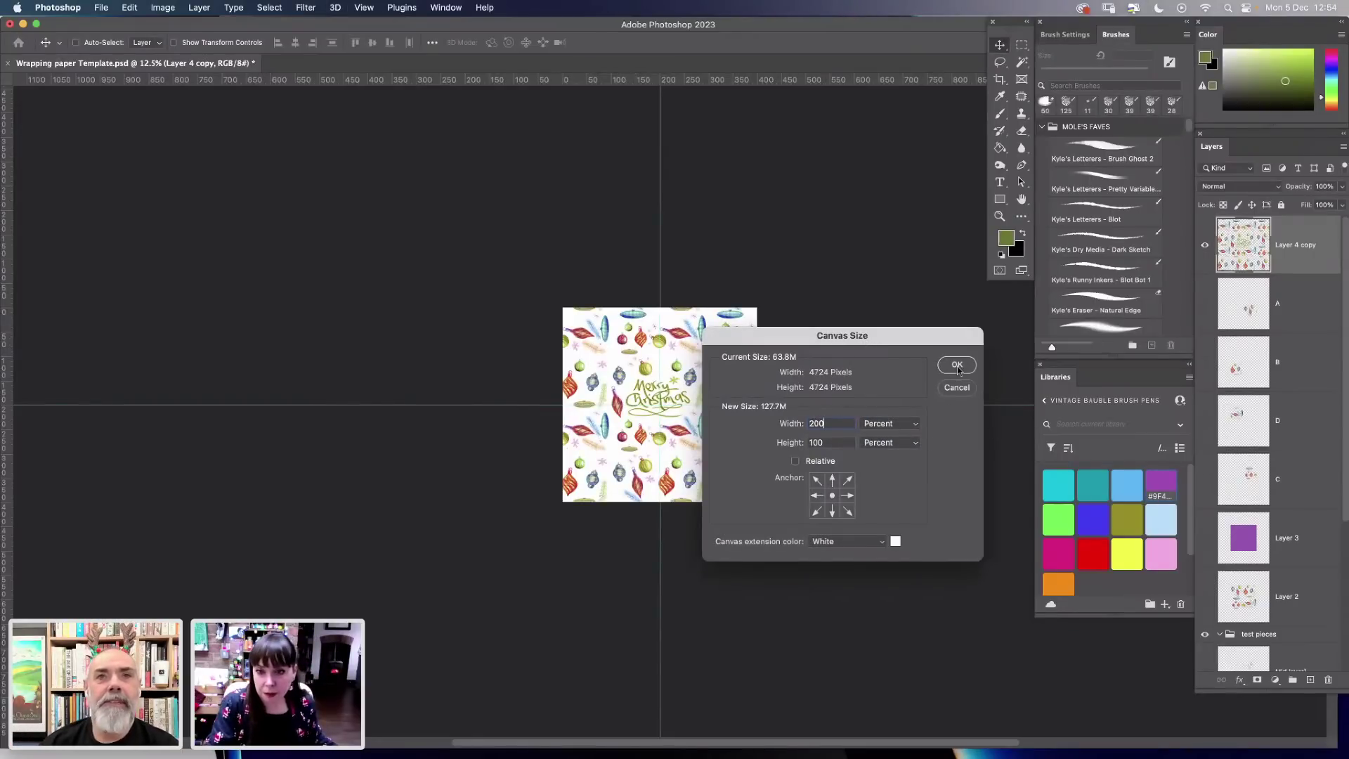
pyautogui.press('Tab')
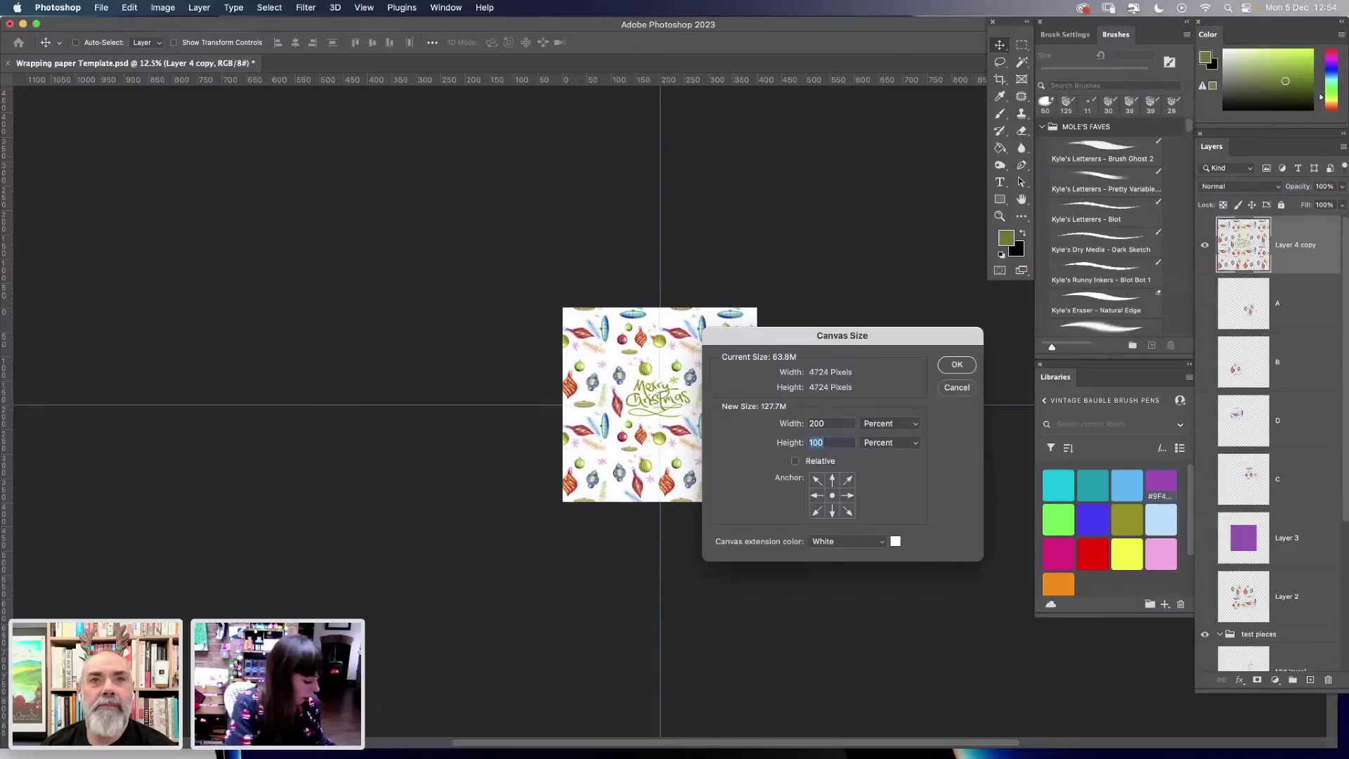
pyautogui.write('200')
pyautogui.press('Return')
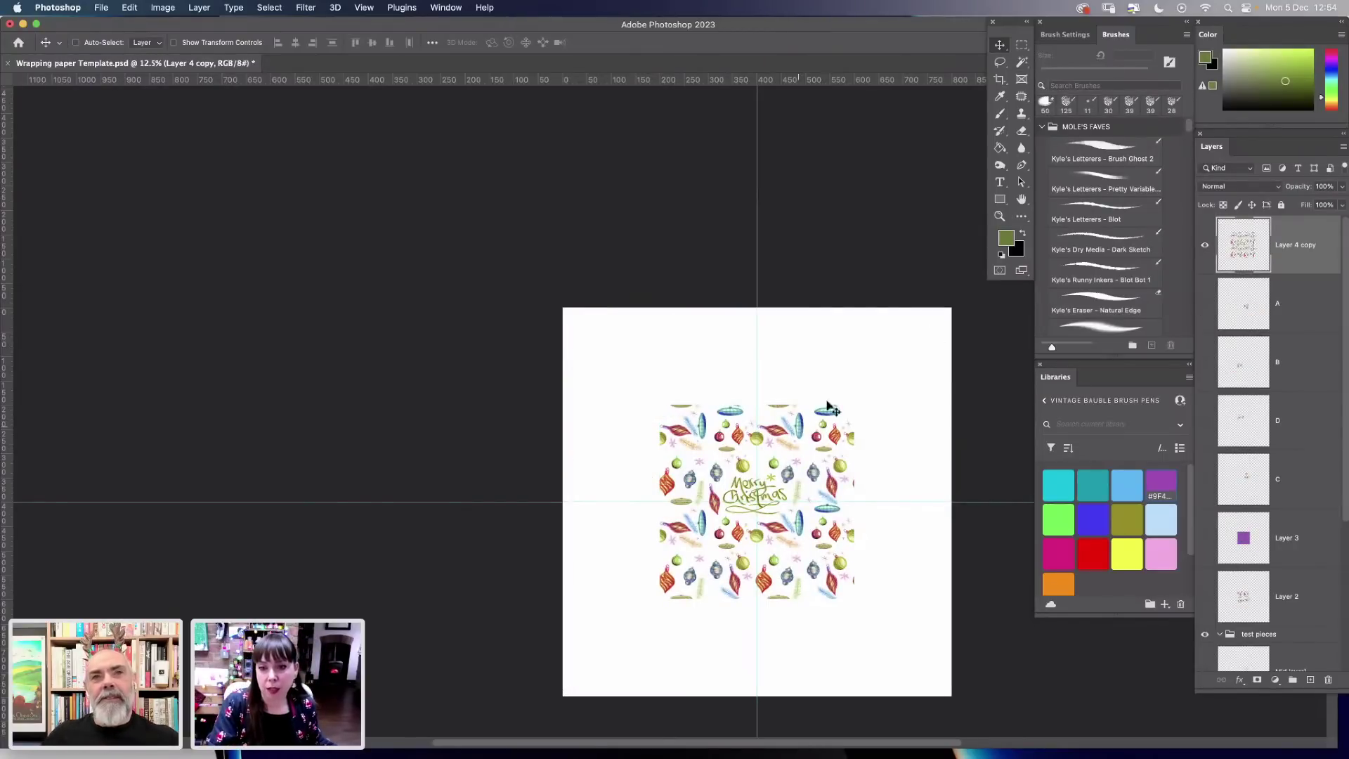
# Try moving the merged pattern tile up toward the canvas corner, and undo both the move and the canvas enlargement.
pyautogui.moveTo(835, 409); pyautogui.dragTo(894, 331)
pyautogui.press('super+z')
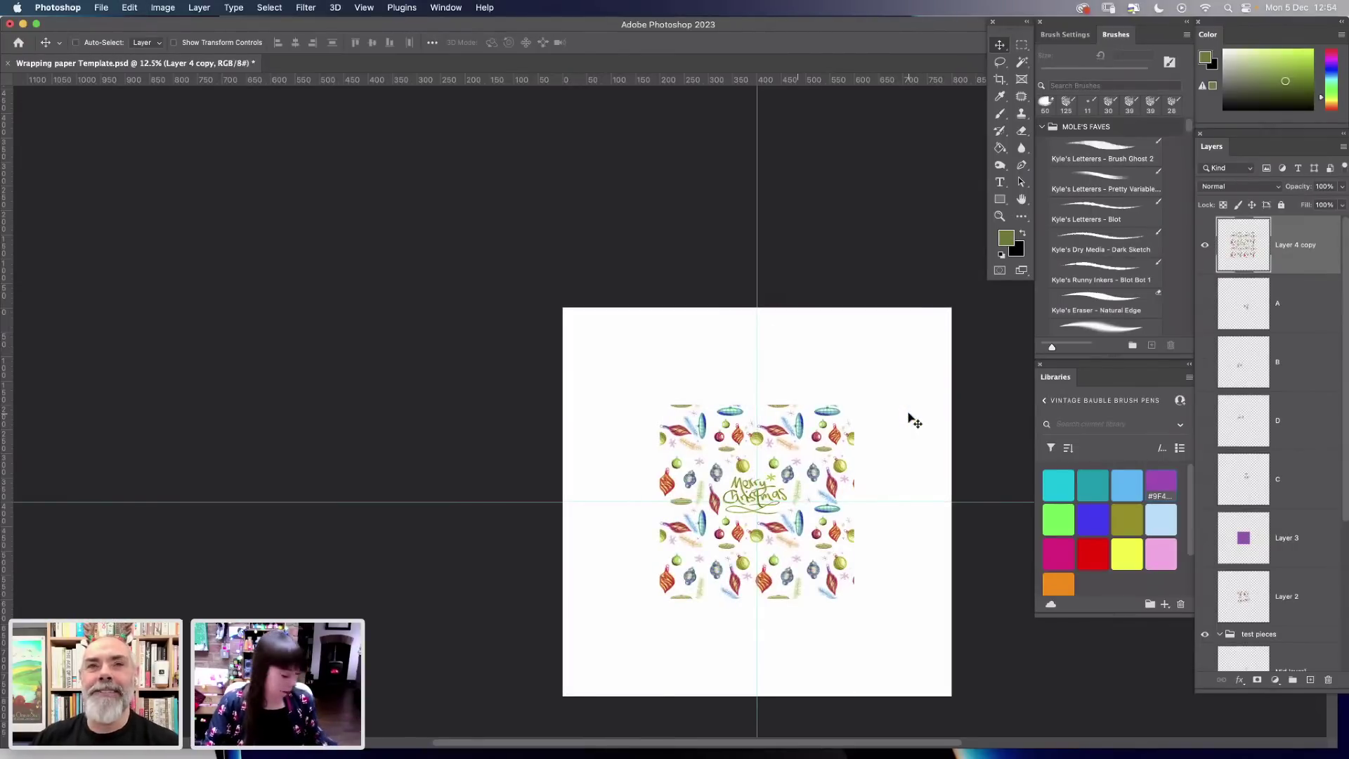
pyautogui.press('super+z')
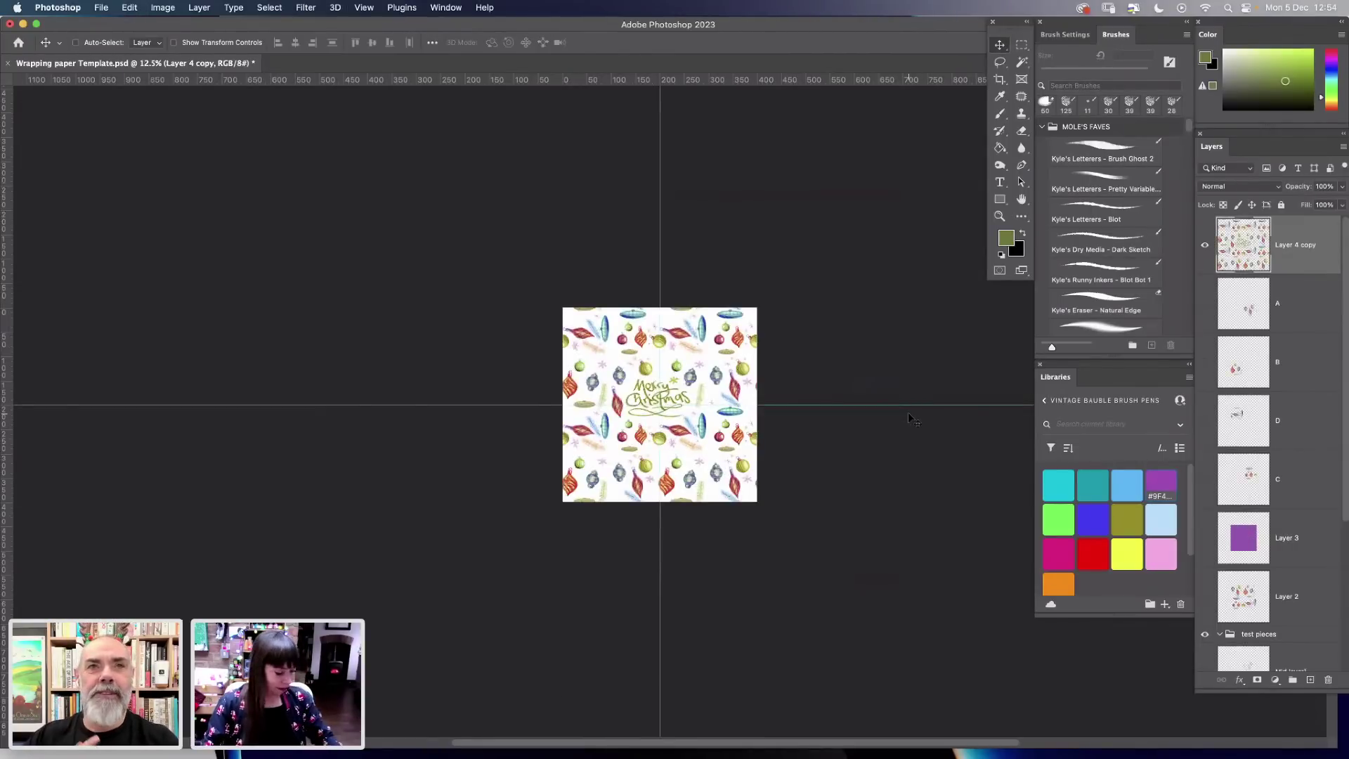
pyautogui.press('super+equal')
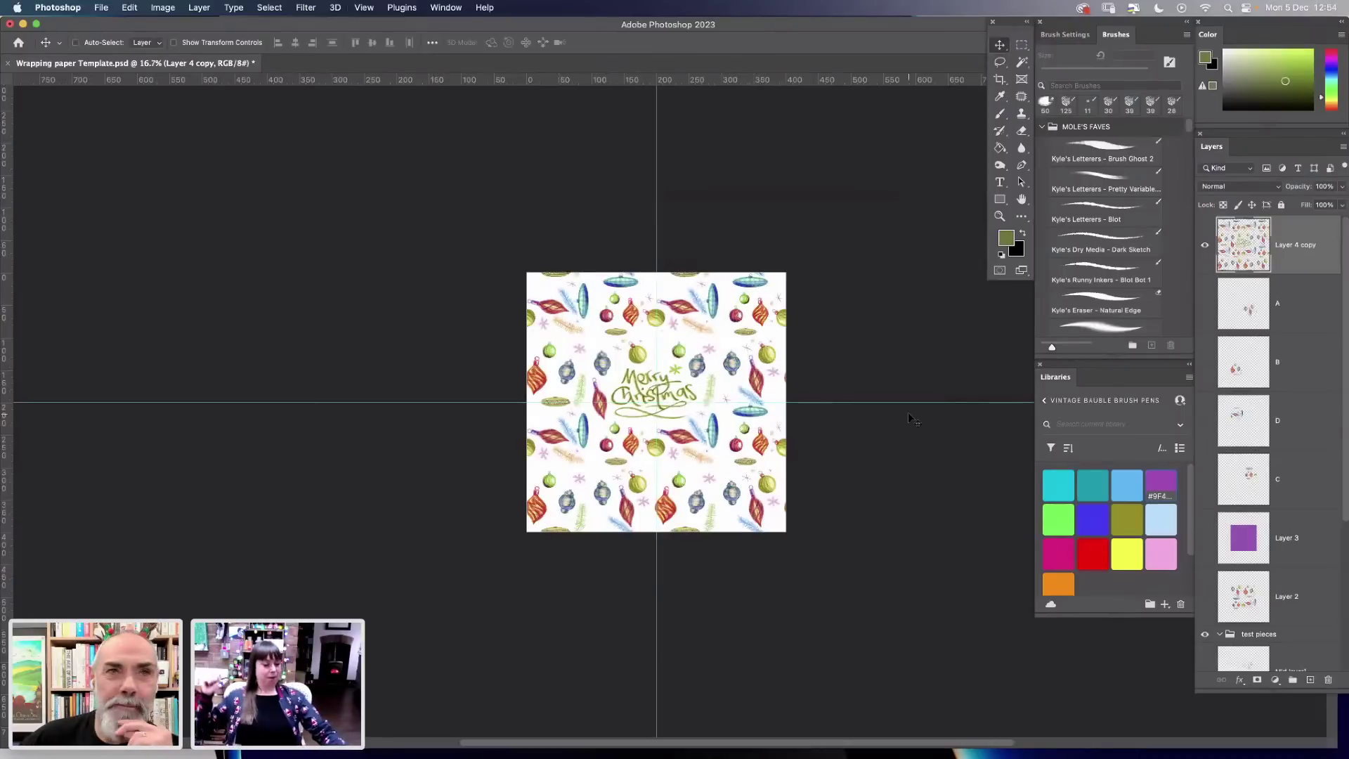
pyautogui.press('super+equal')
pyautogui.press('super+equal')
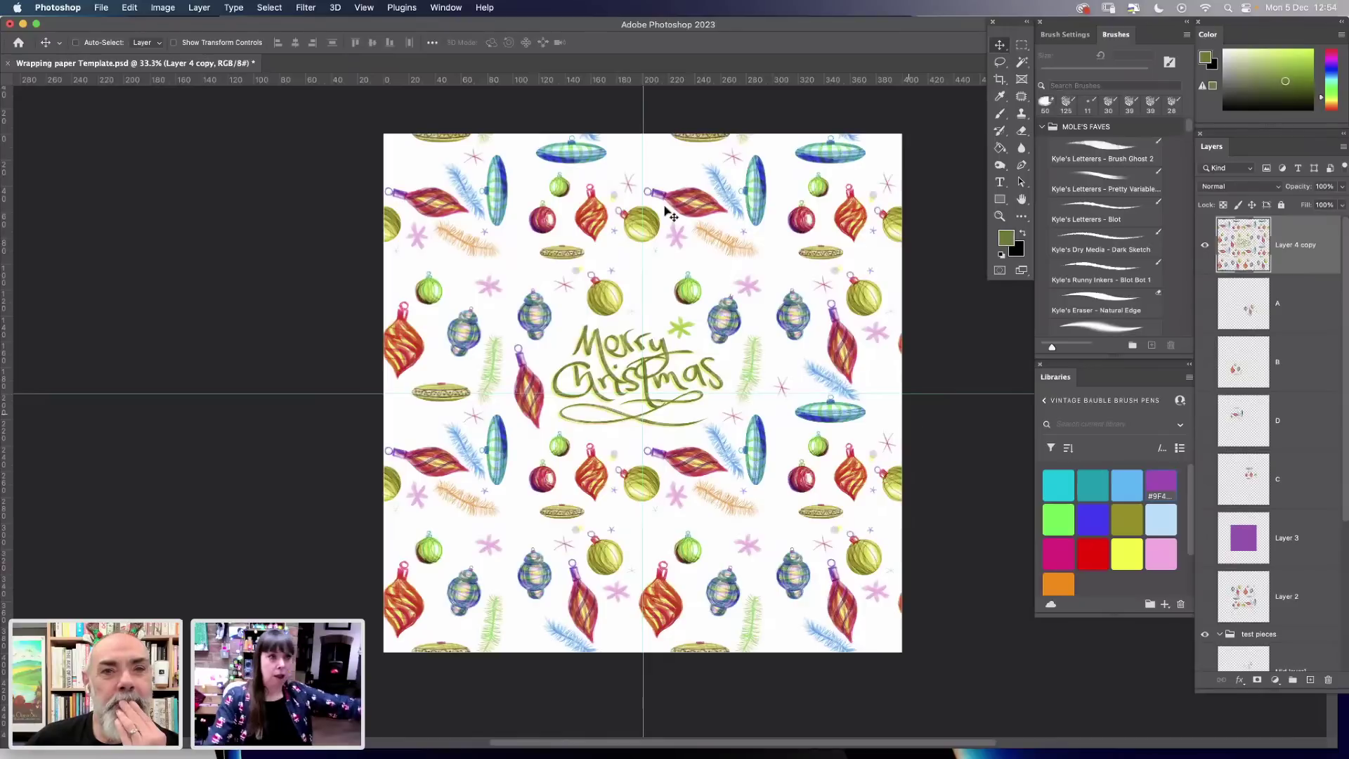
# Turn on Pattern Preview for the bauble artwork and accept its two notices.
pyautogui.click(364, 7)
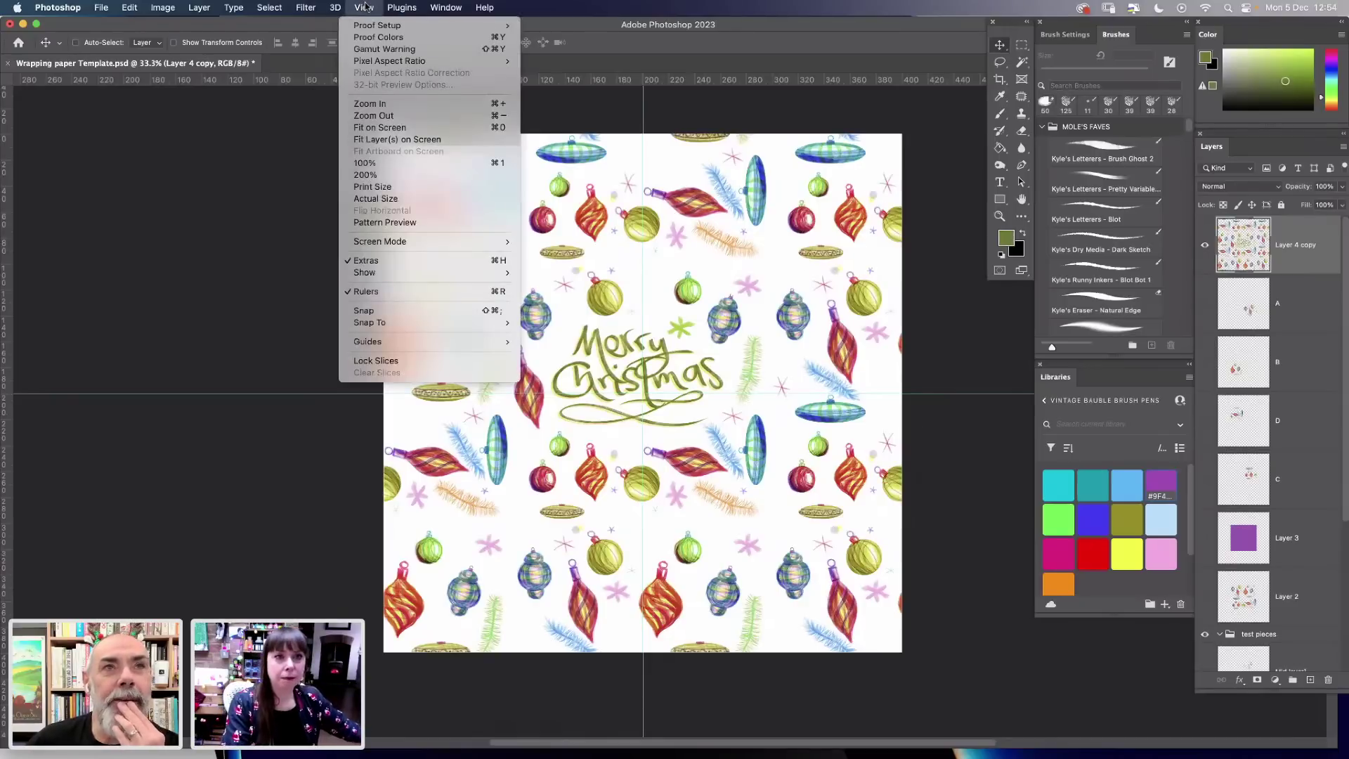
pyautogui.click(402, 224)
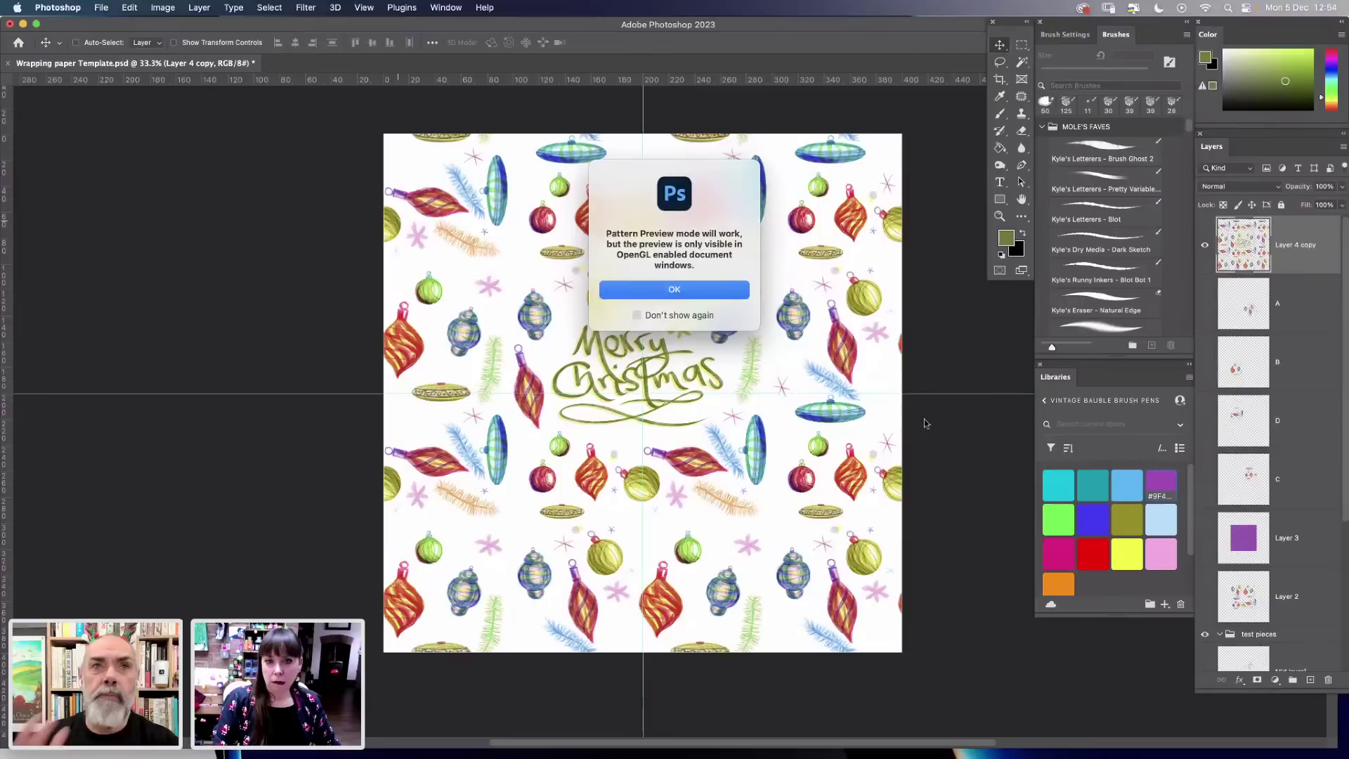
pyautogui.click(712, 295)
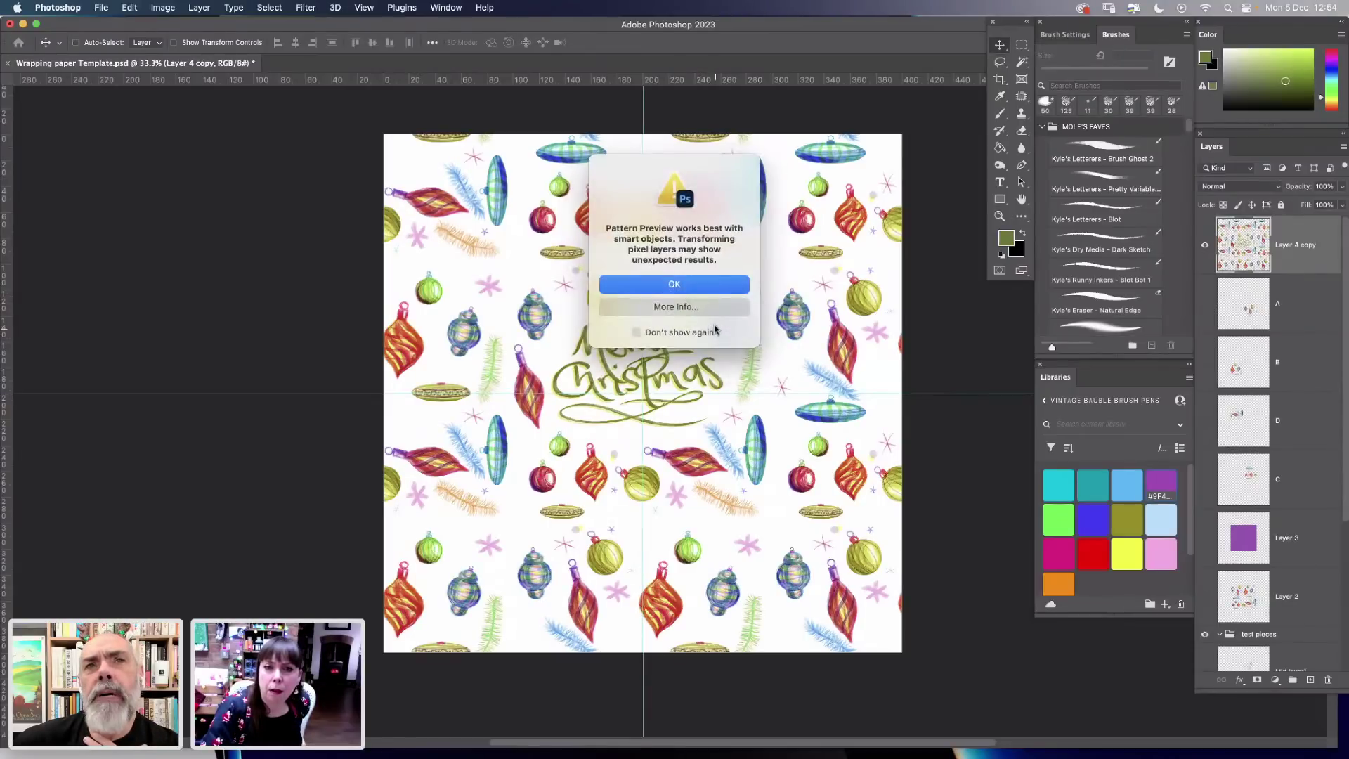
pyautogui.click(714, 286)
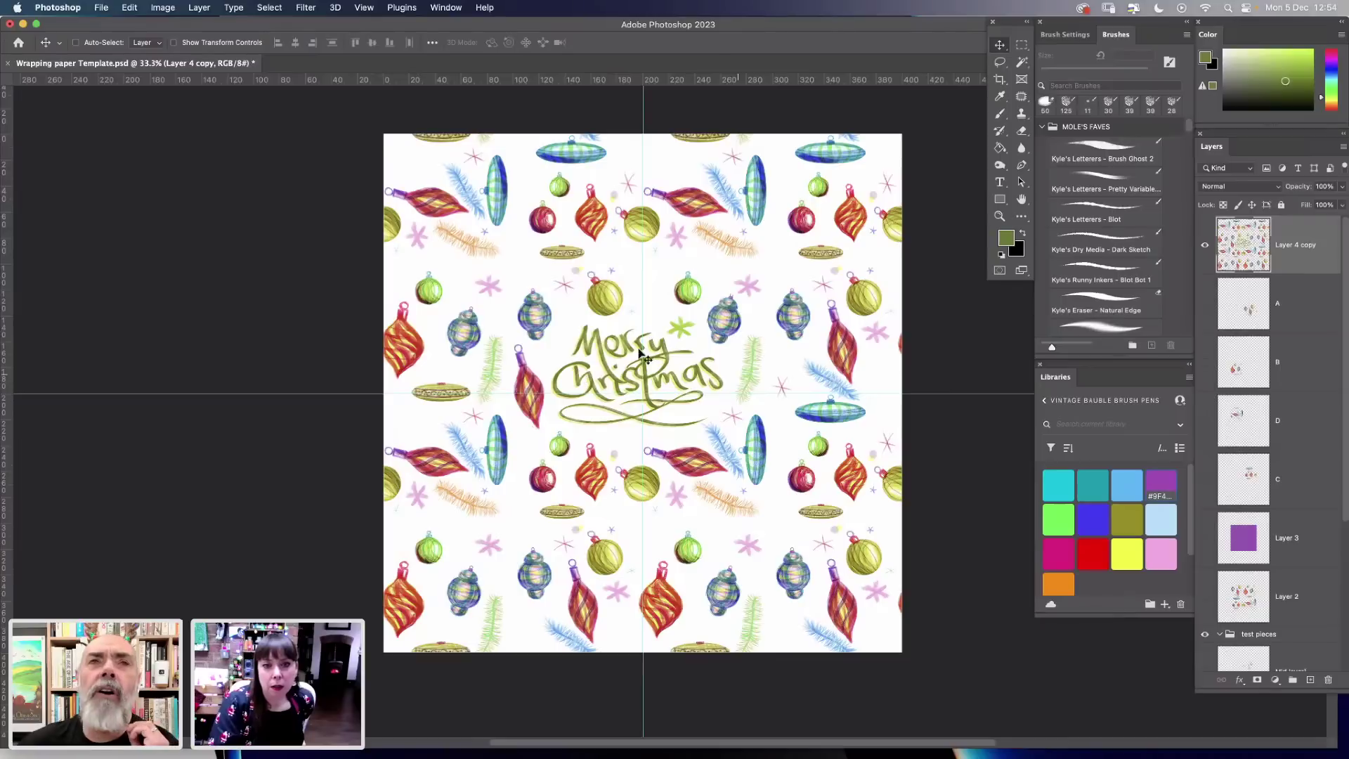
# Check whether Pattern Preview is enabled and review the Technology Previews preferences without changing them.
pyautogui.click(366, 7)
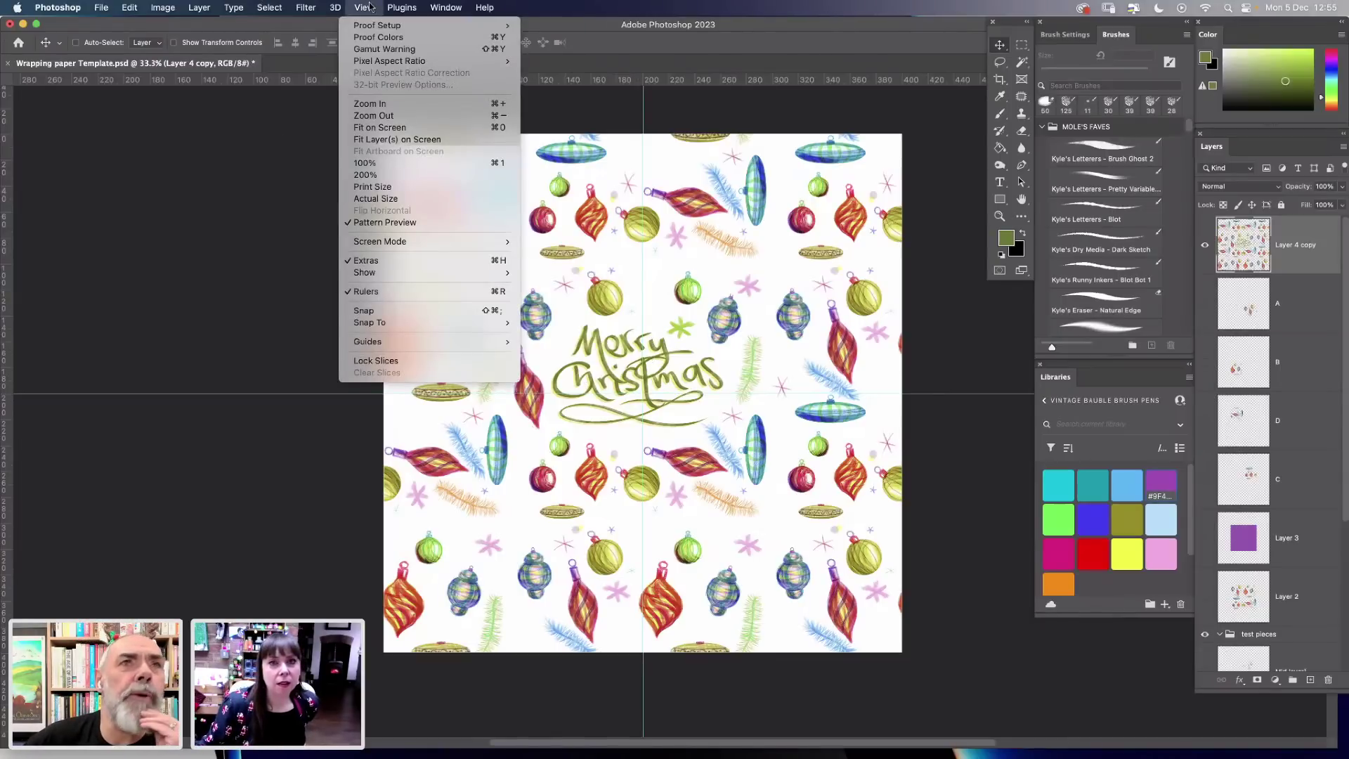
pyautogui.moveTo(58, 7)
pyautogui.moveTo(52, 56)
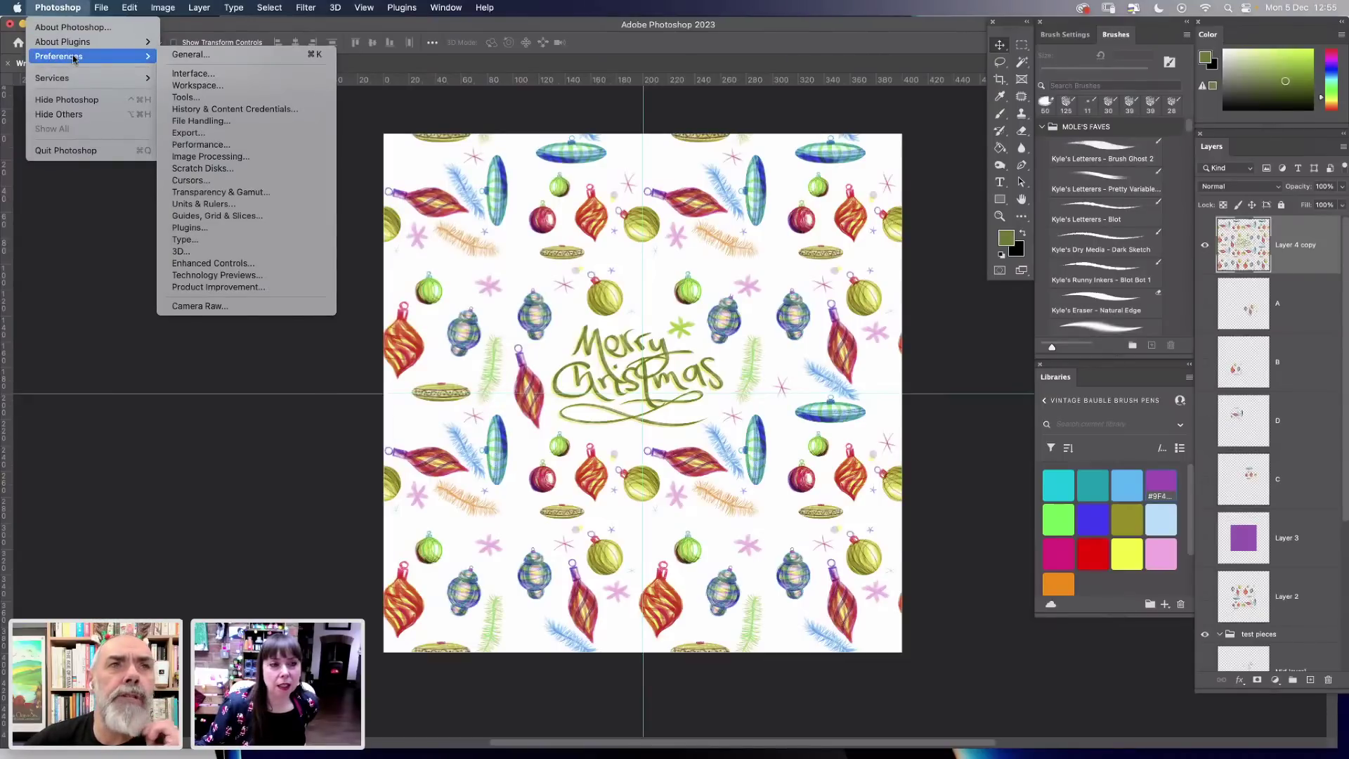
pyautogui.click(188, 275)
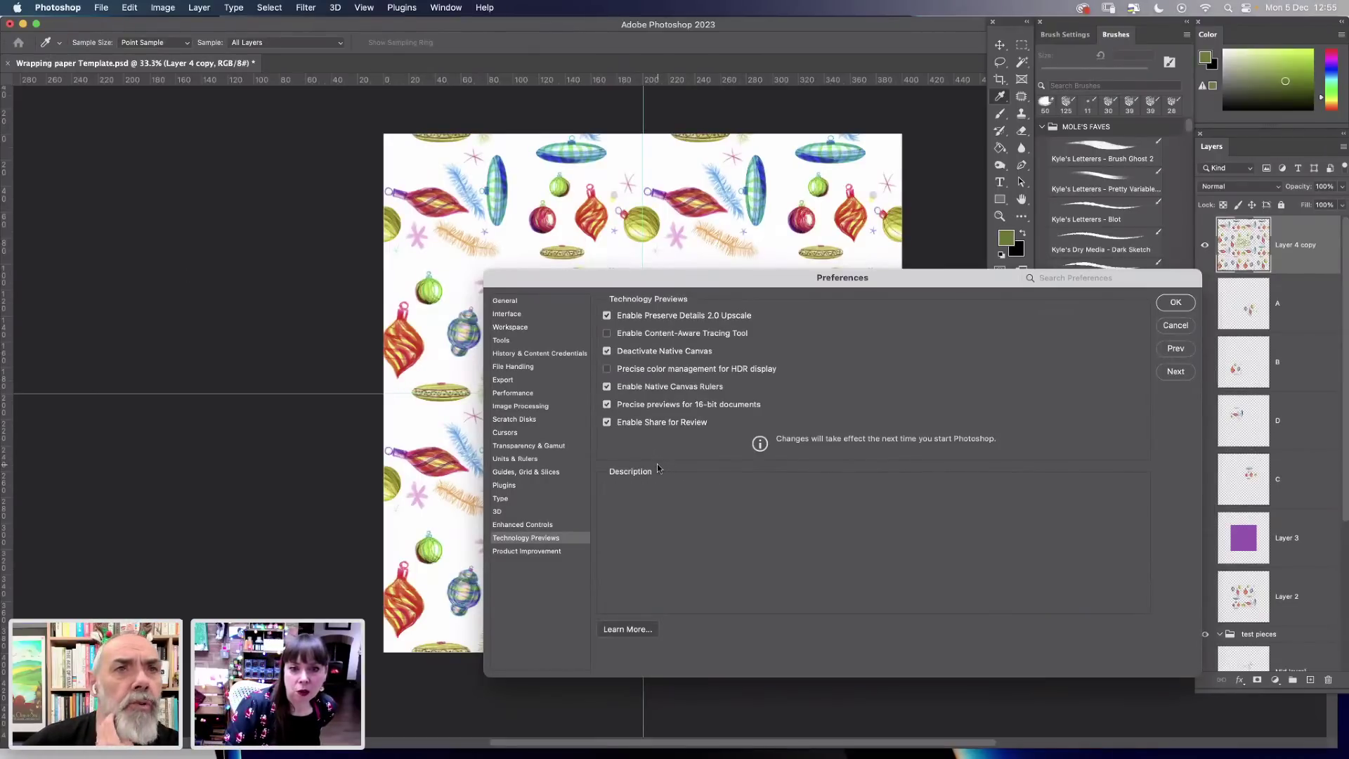
pyautogui.click(1176, 326)
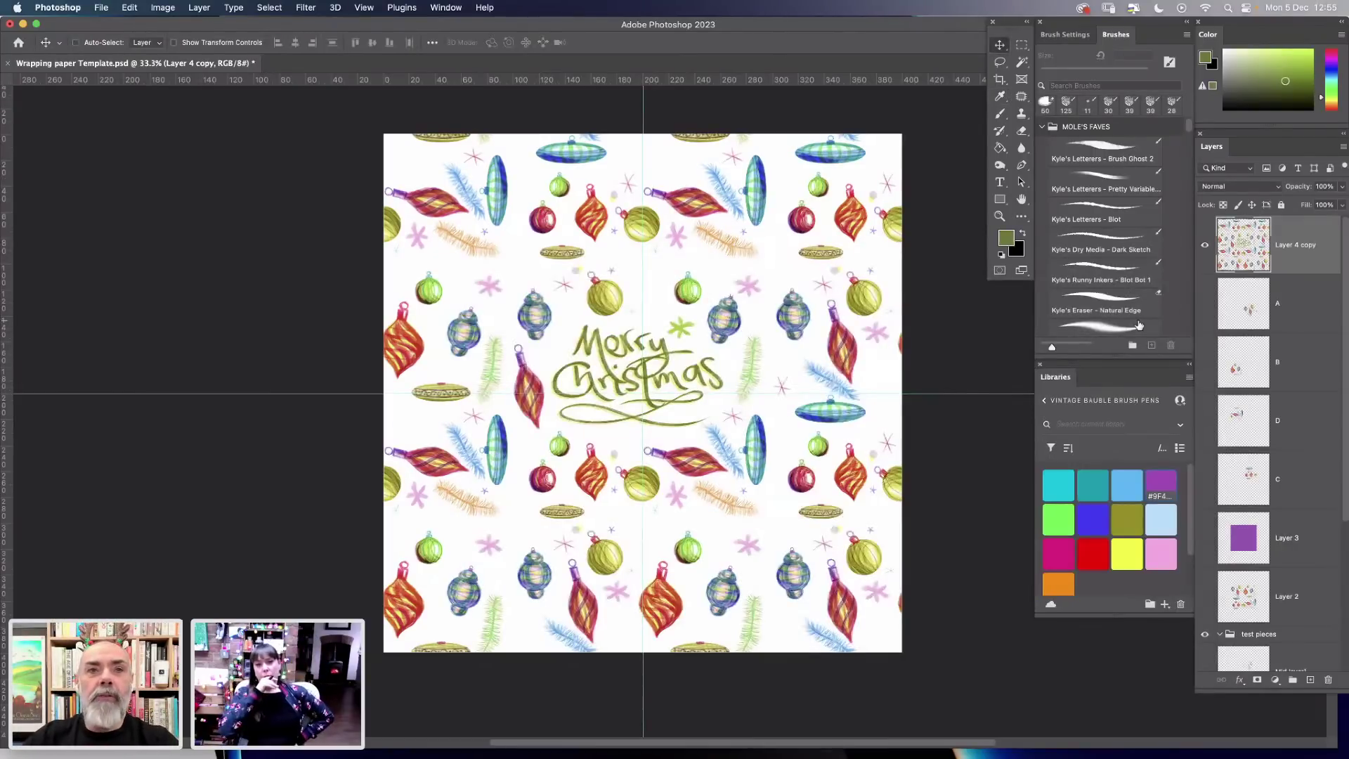
pyautogui.click(1140, 326)
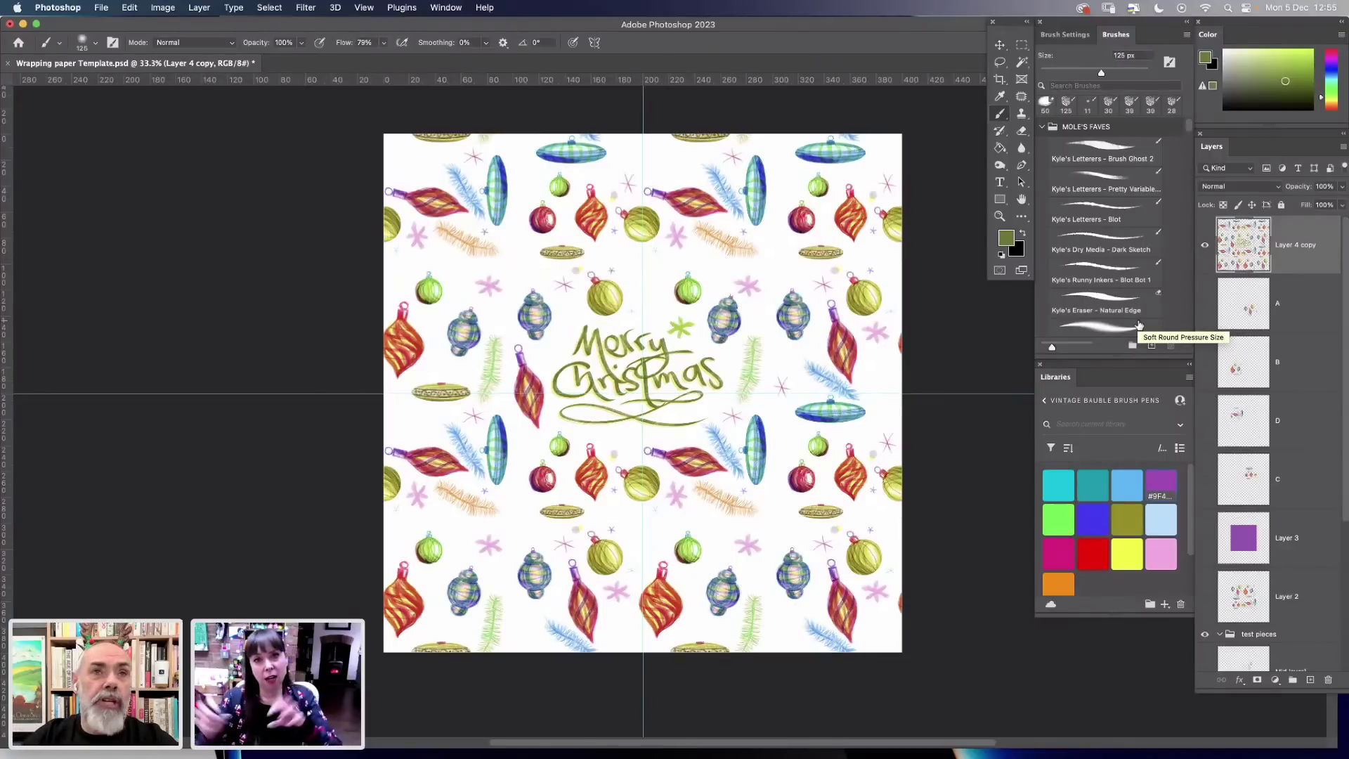
pyautogui.press('v')
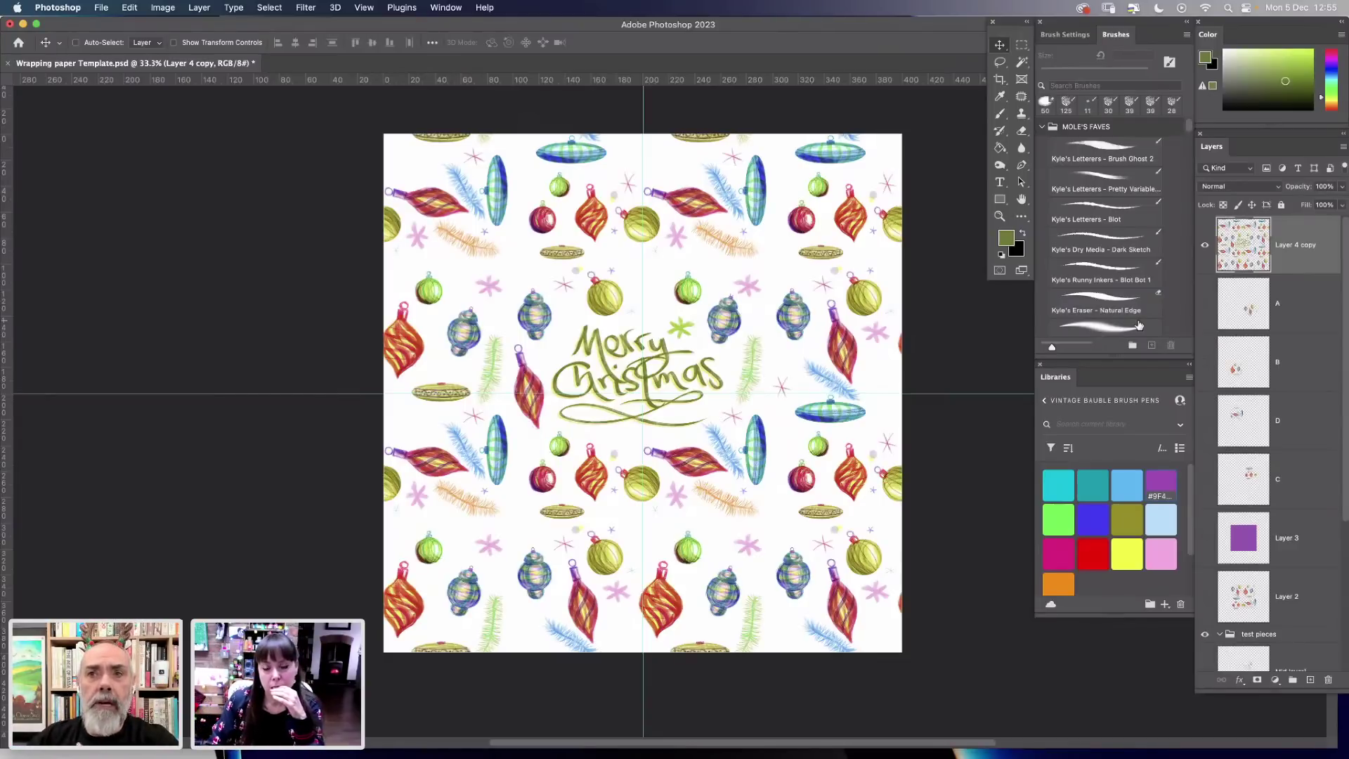
pyautogui.press('z')
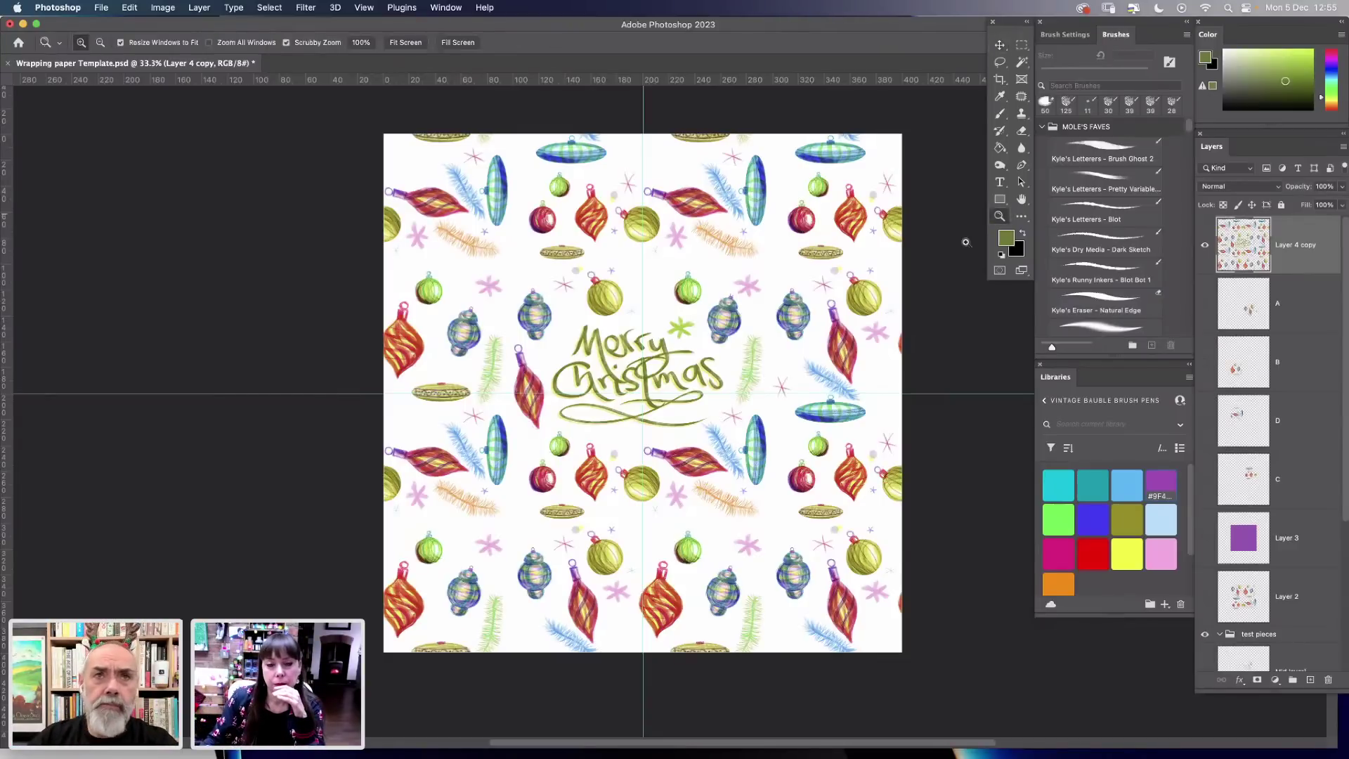
pyautogui.click(774, 430)
pyautogui.click(776, 429)
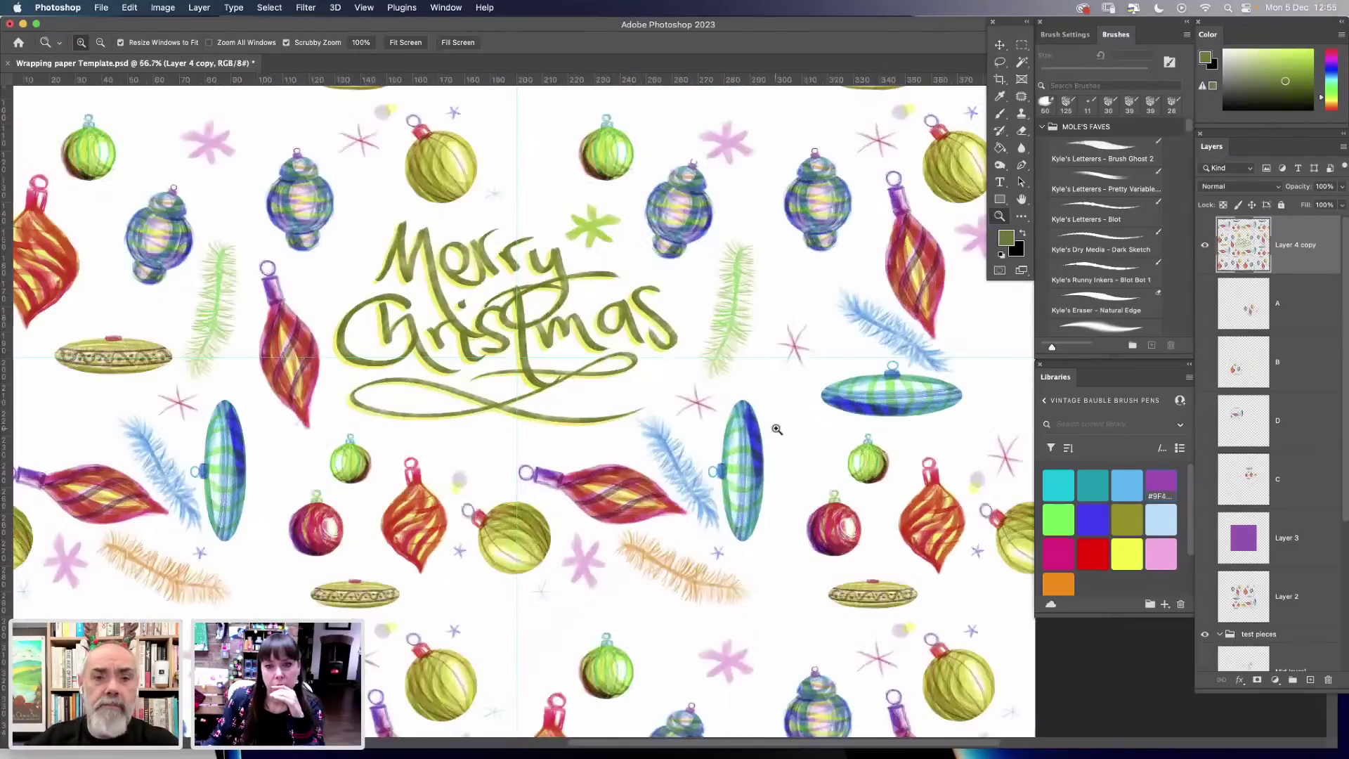
pyautogui.click(777, 429)
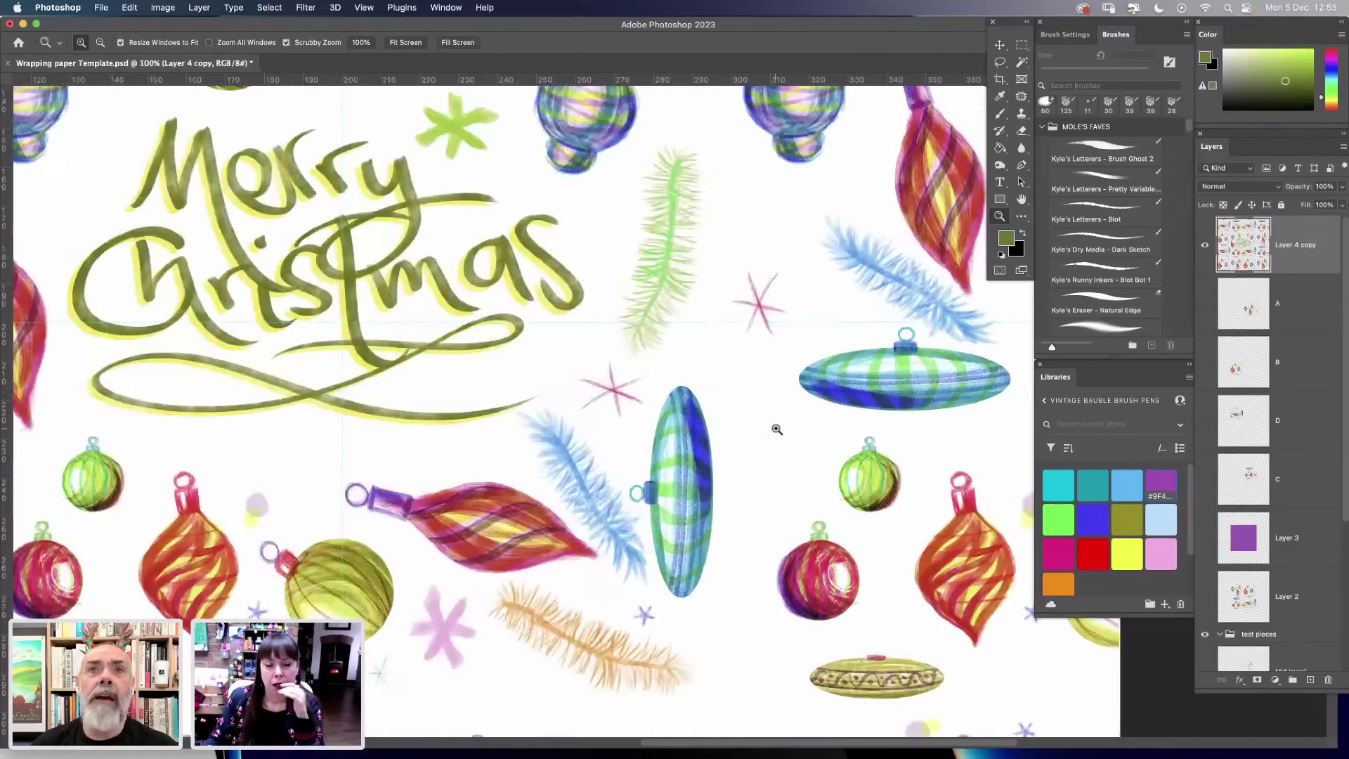
pyautogui.hscroll(5, 777, 429)
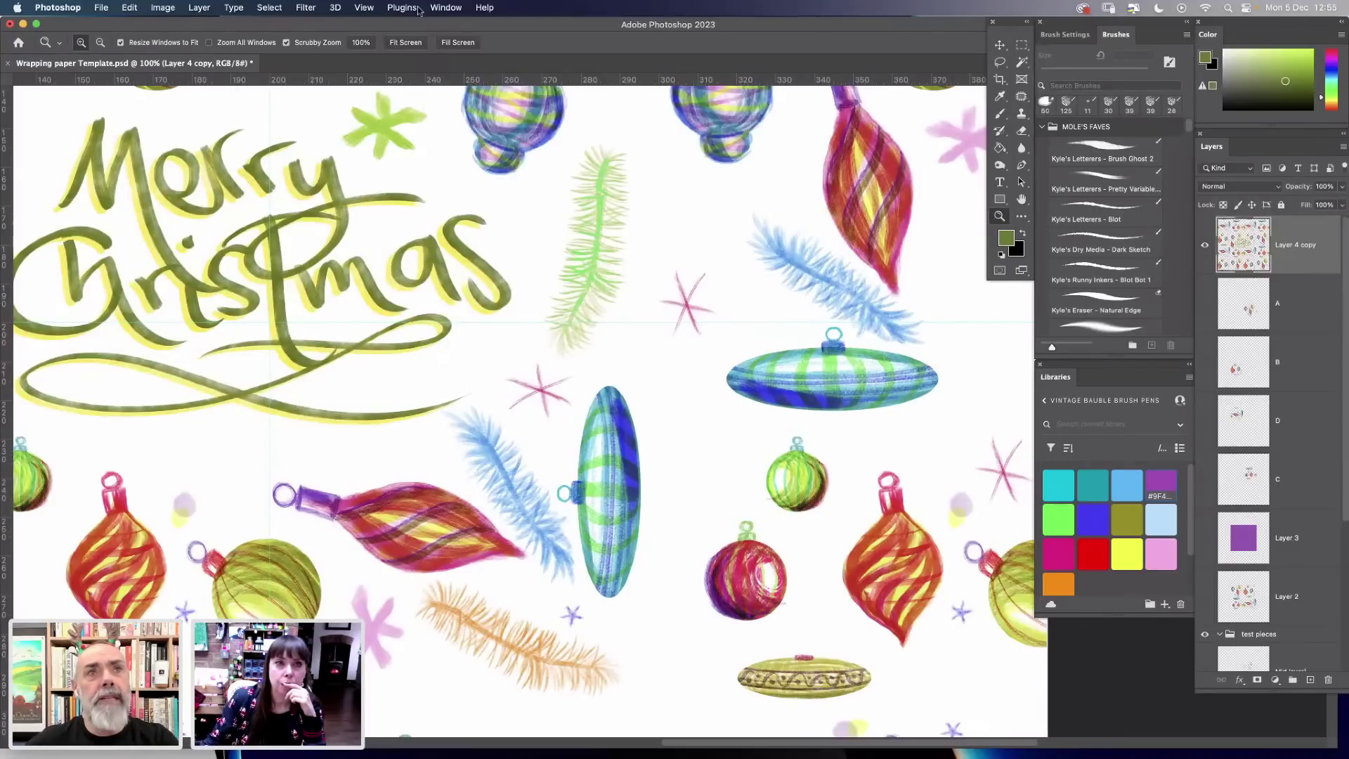
# Show the Patterns panel, enlarge it, and save the artwork as a new pattern preset named "Wrapping paper Template.psd".
pyautogui.click(444, 7)
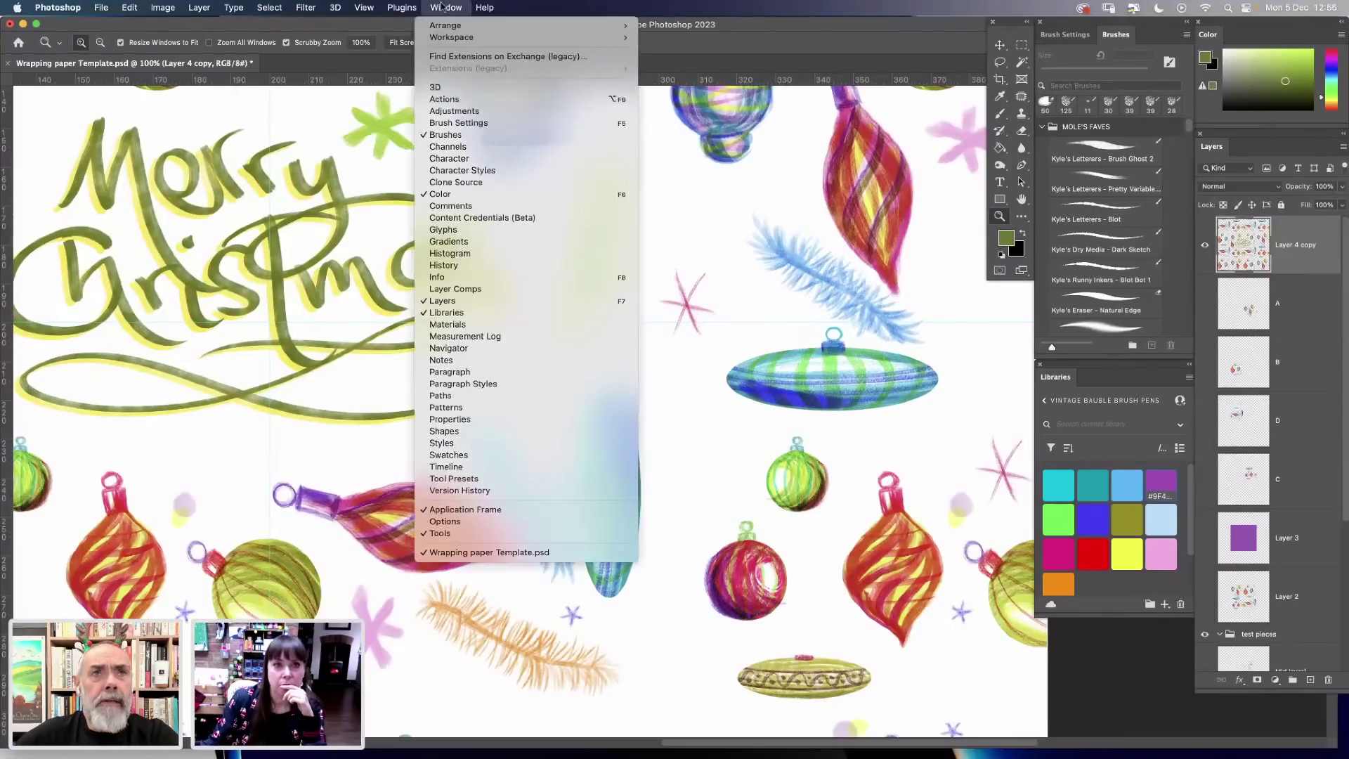
pyautogui.click(447, 407)
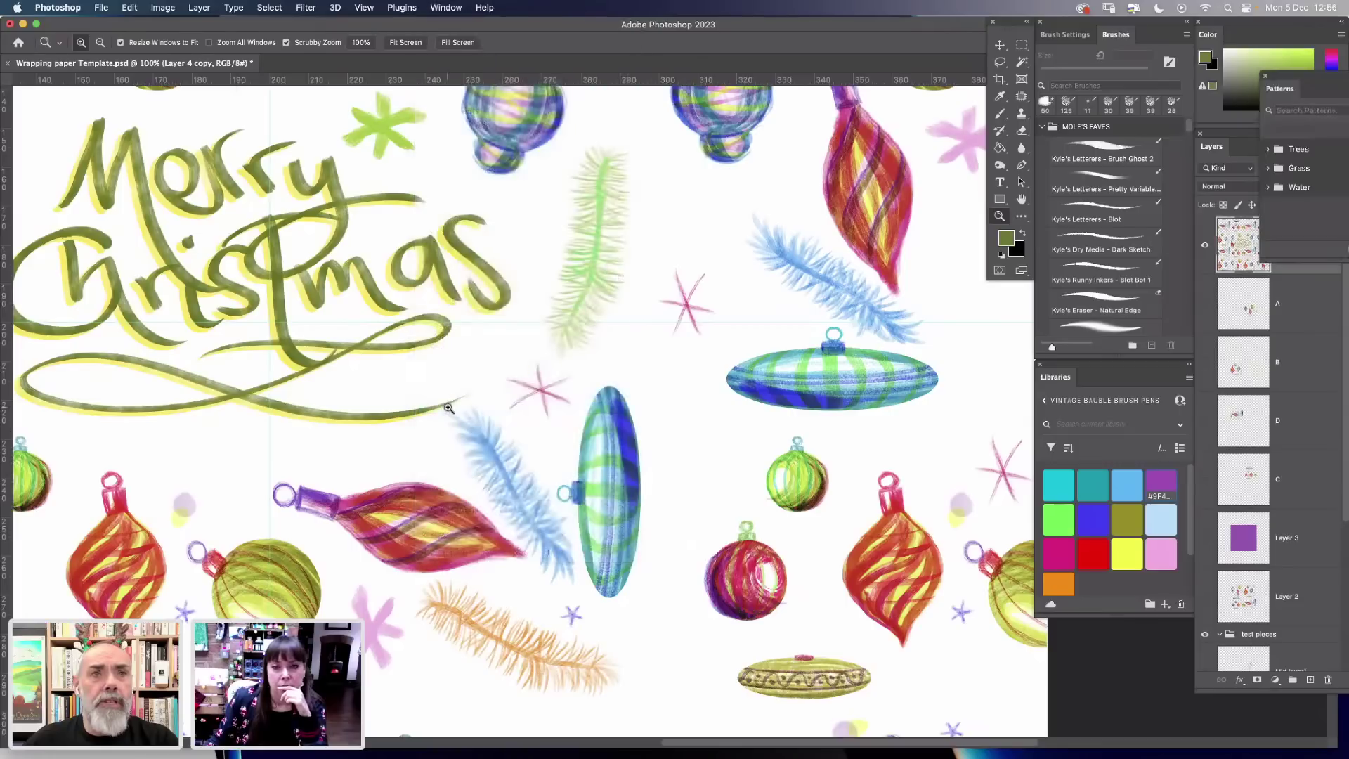
pyautogui.moveTo(1279, 88); pyautogui.dragTo(925, 112)
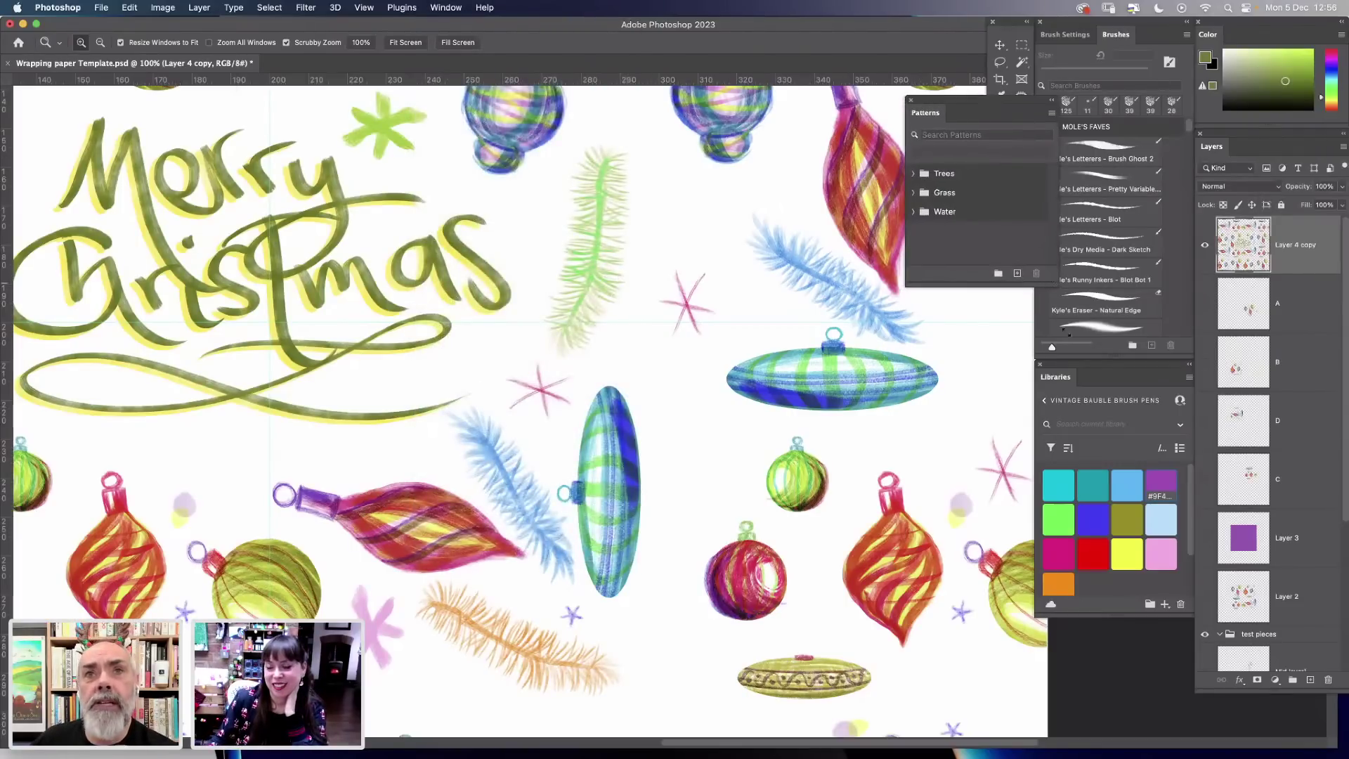
pyautogui.moveTo(1048, 286); pyautogui.dragTo(1114, 499)
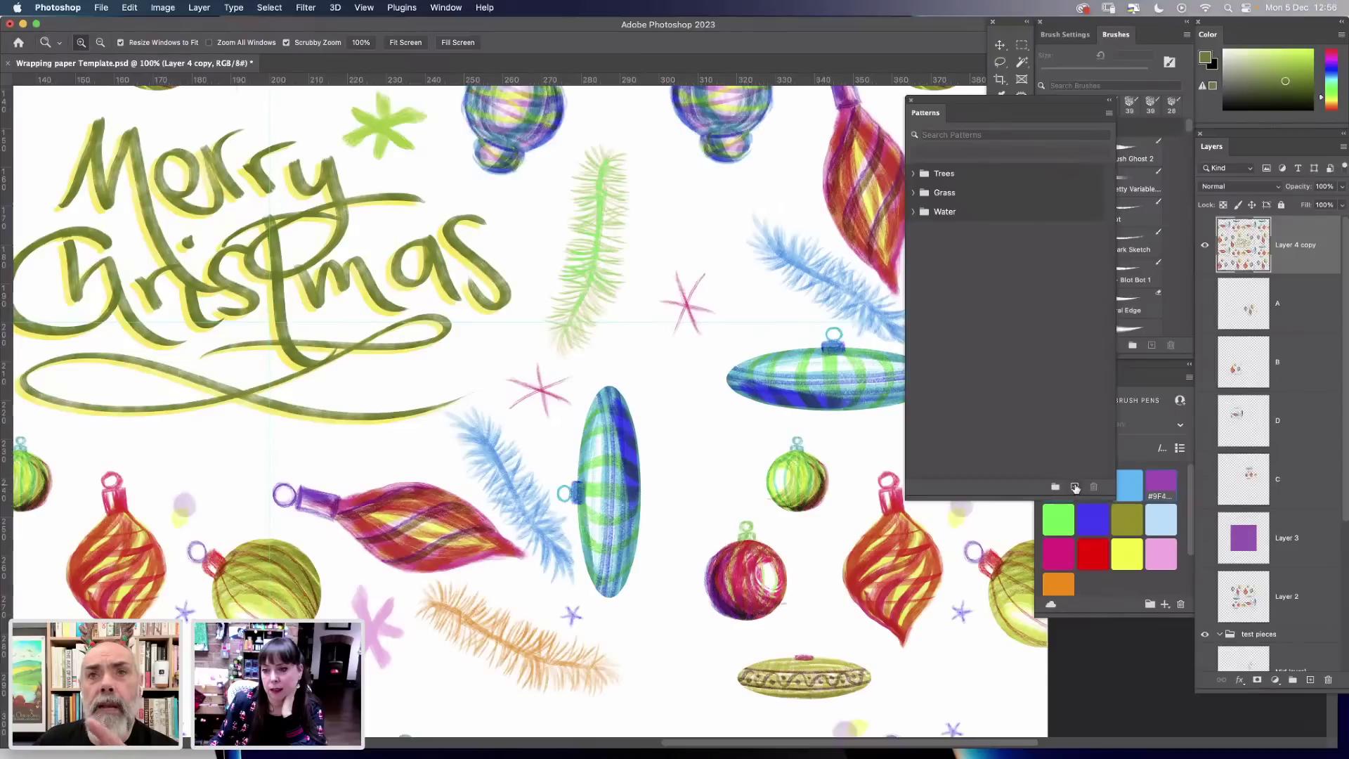
pyautogui.click(1075, 487)
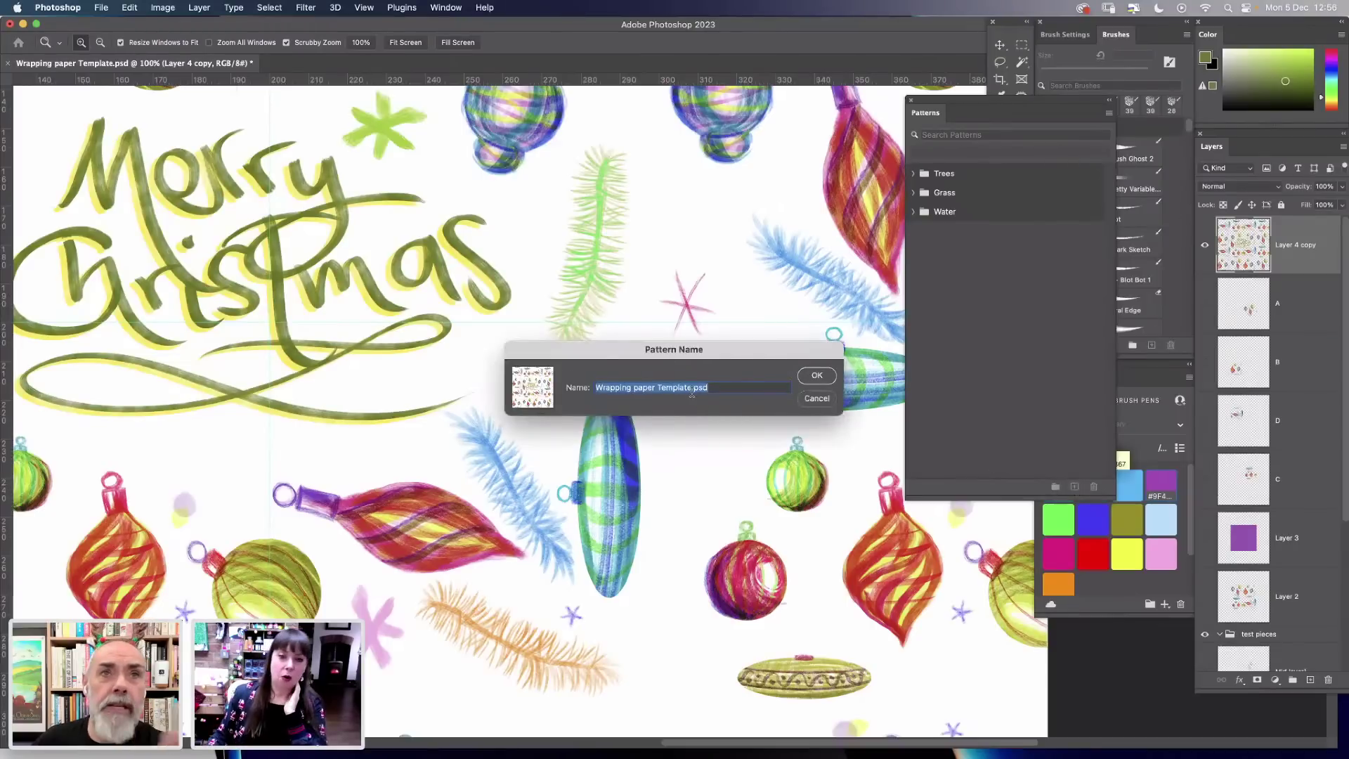
pyautogui.click(815, 375)
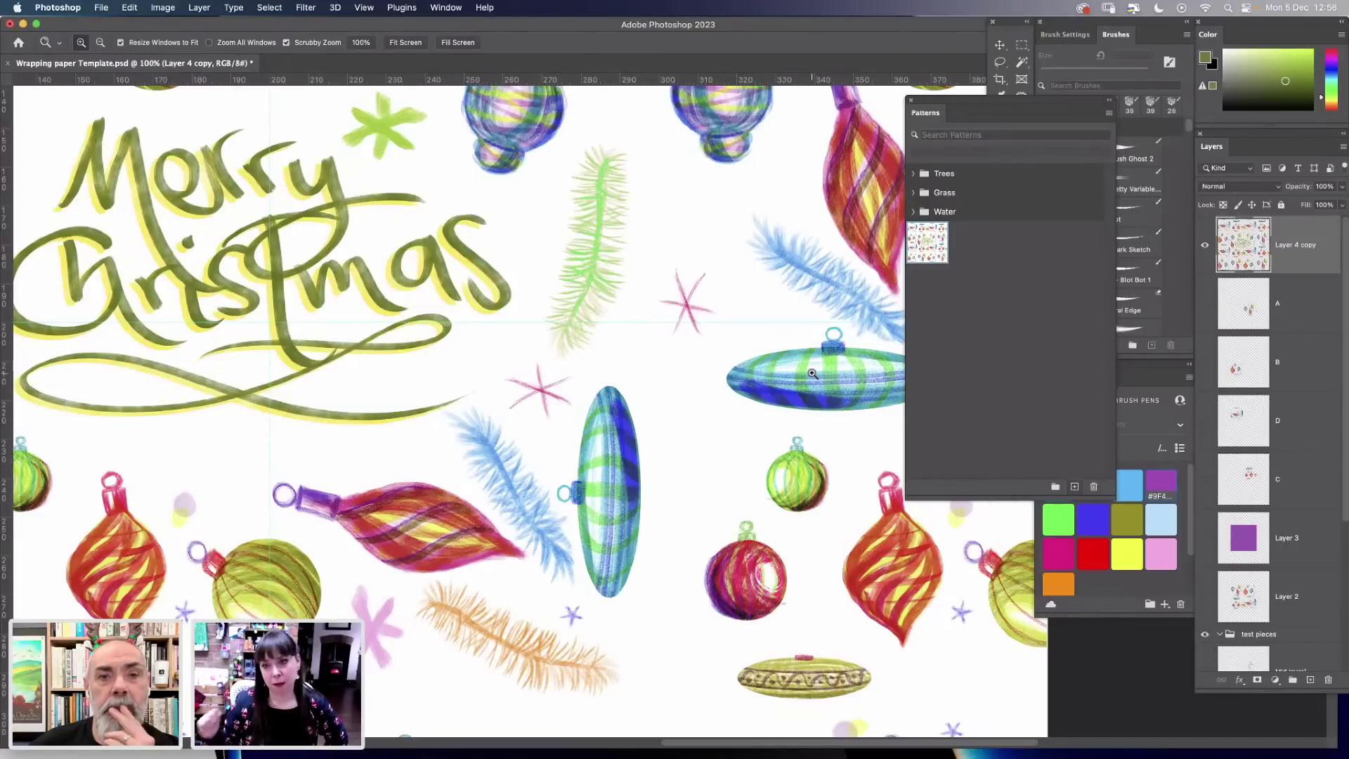
pyautogui.rightClick(943, 253)
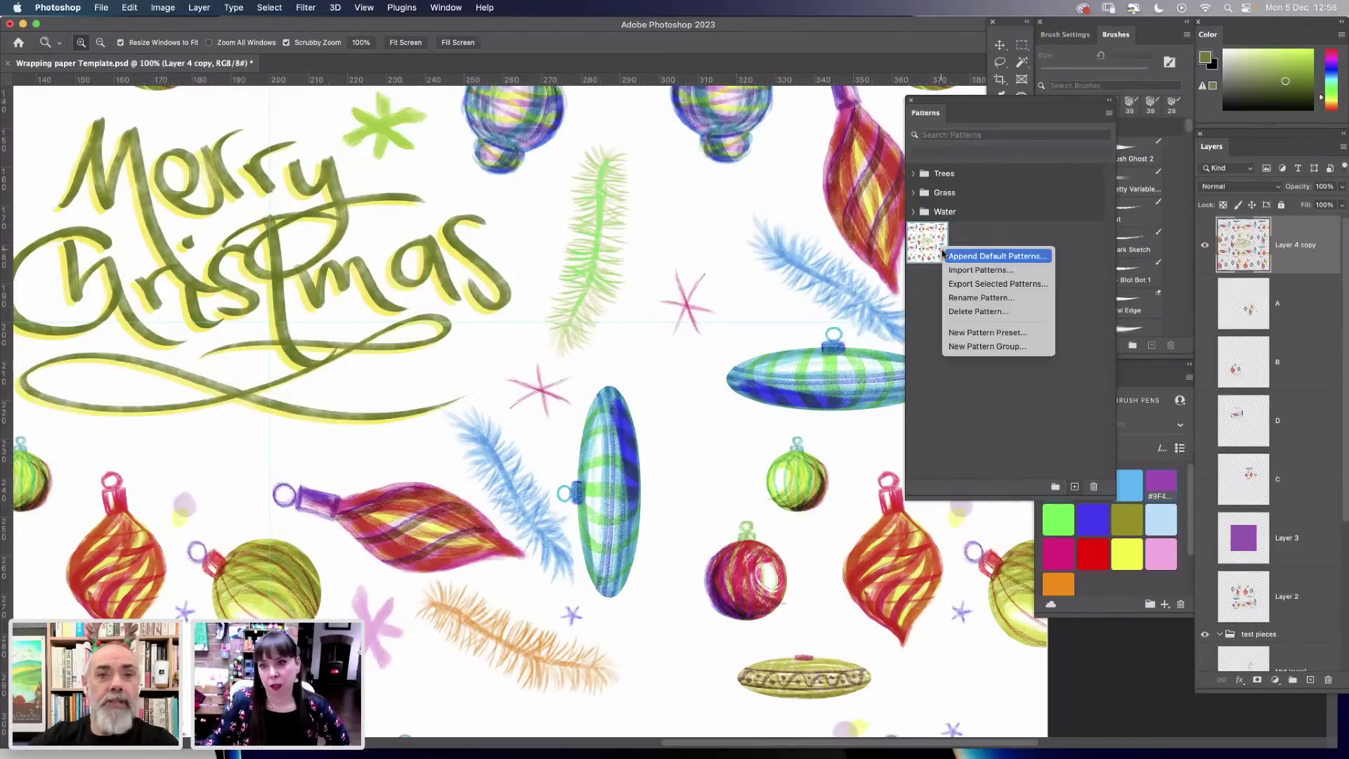
pyautogui.click(904, 322)
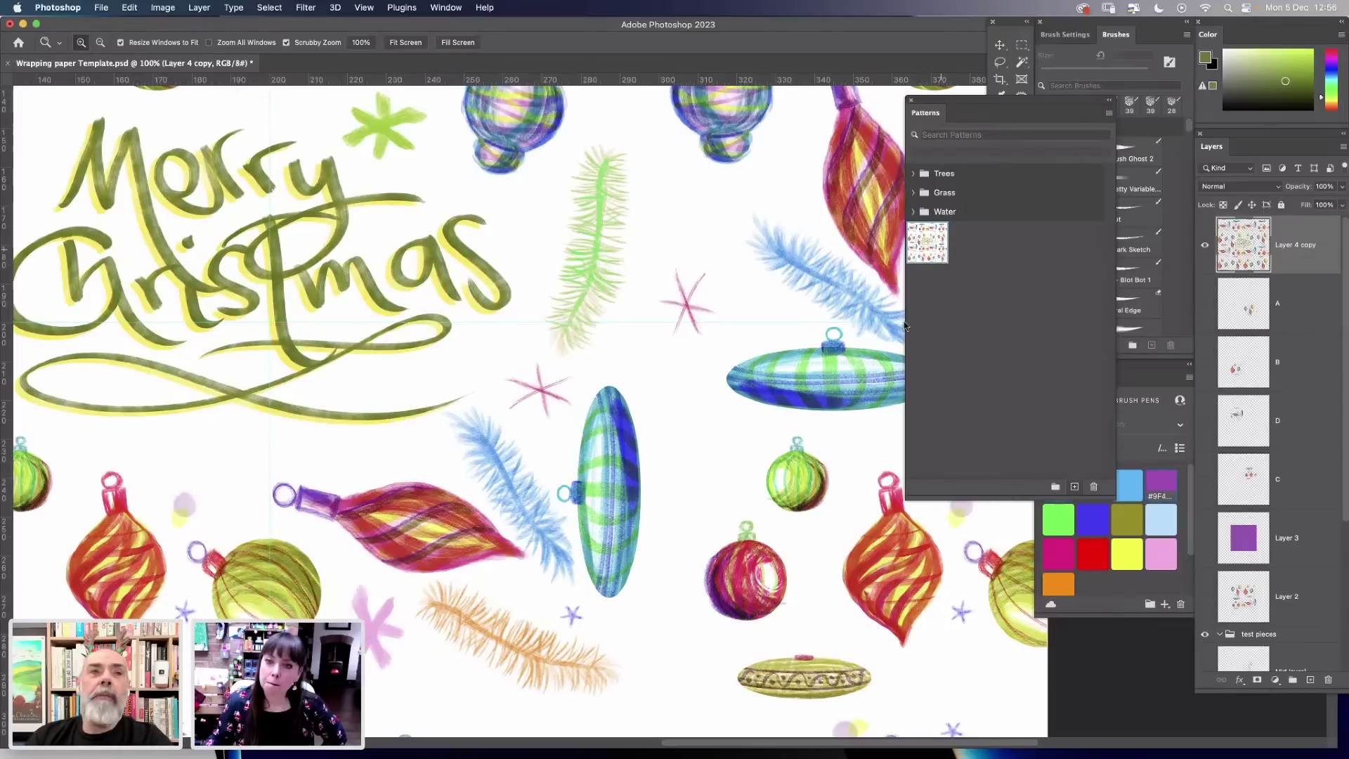
pyautogui.rightClick(928, 227)
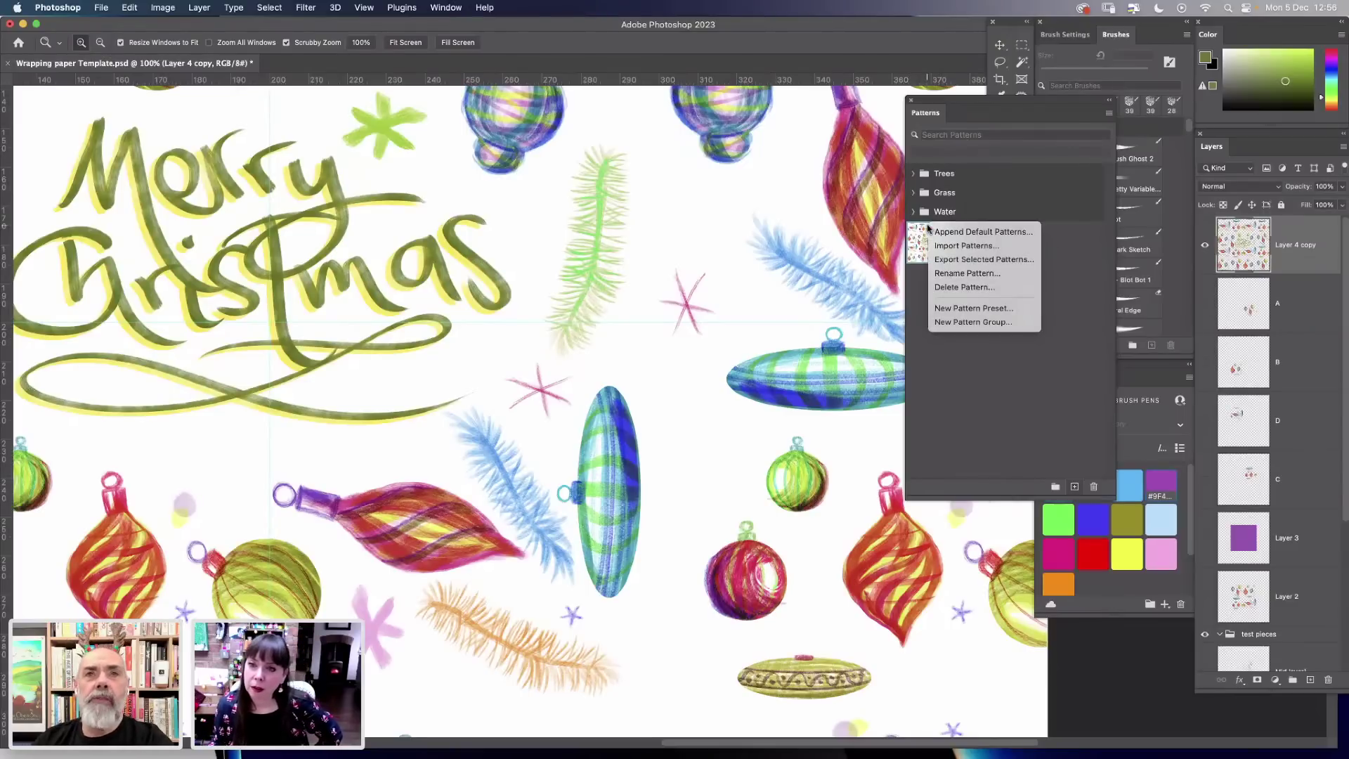
pyautogui.click(1043, 339)
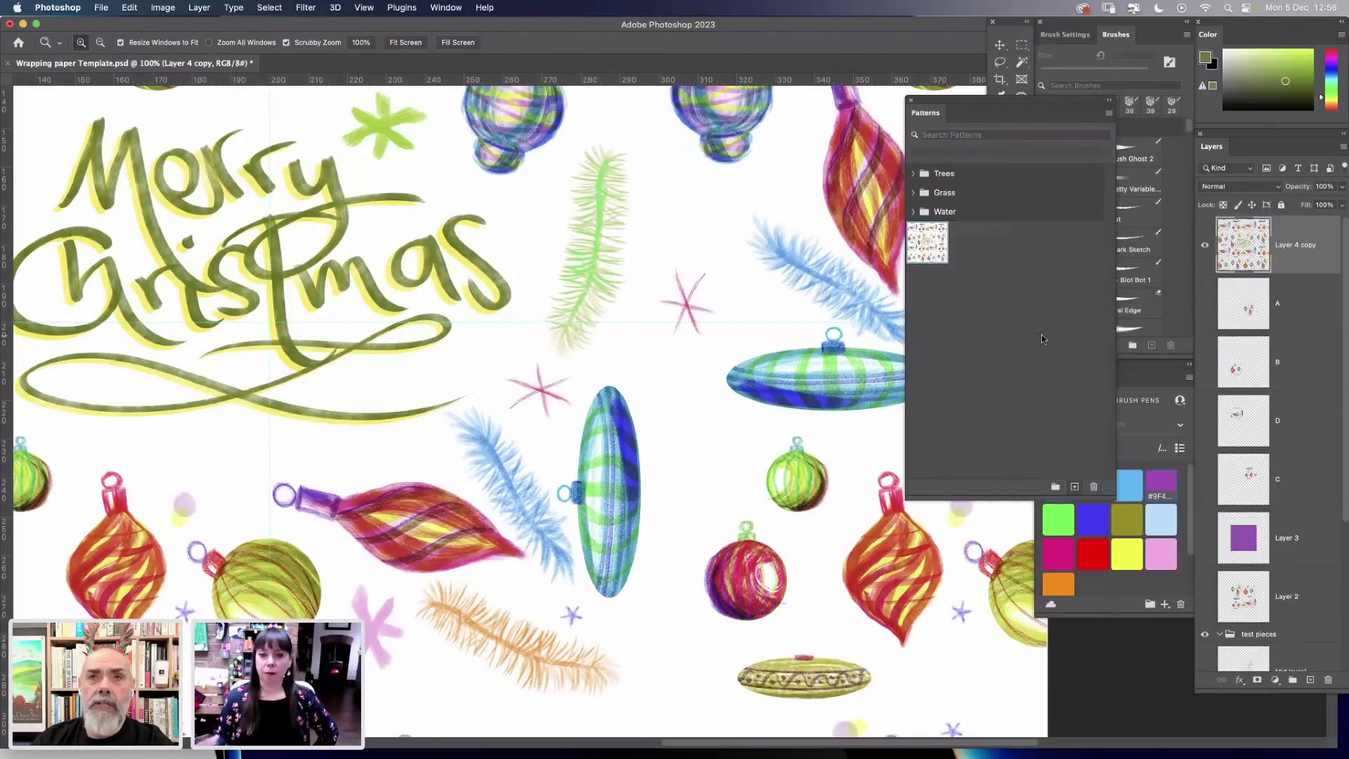
pyautogui.press('super+minus')
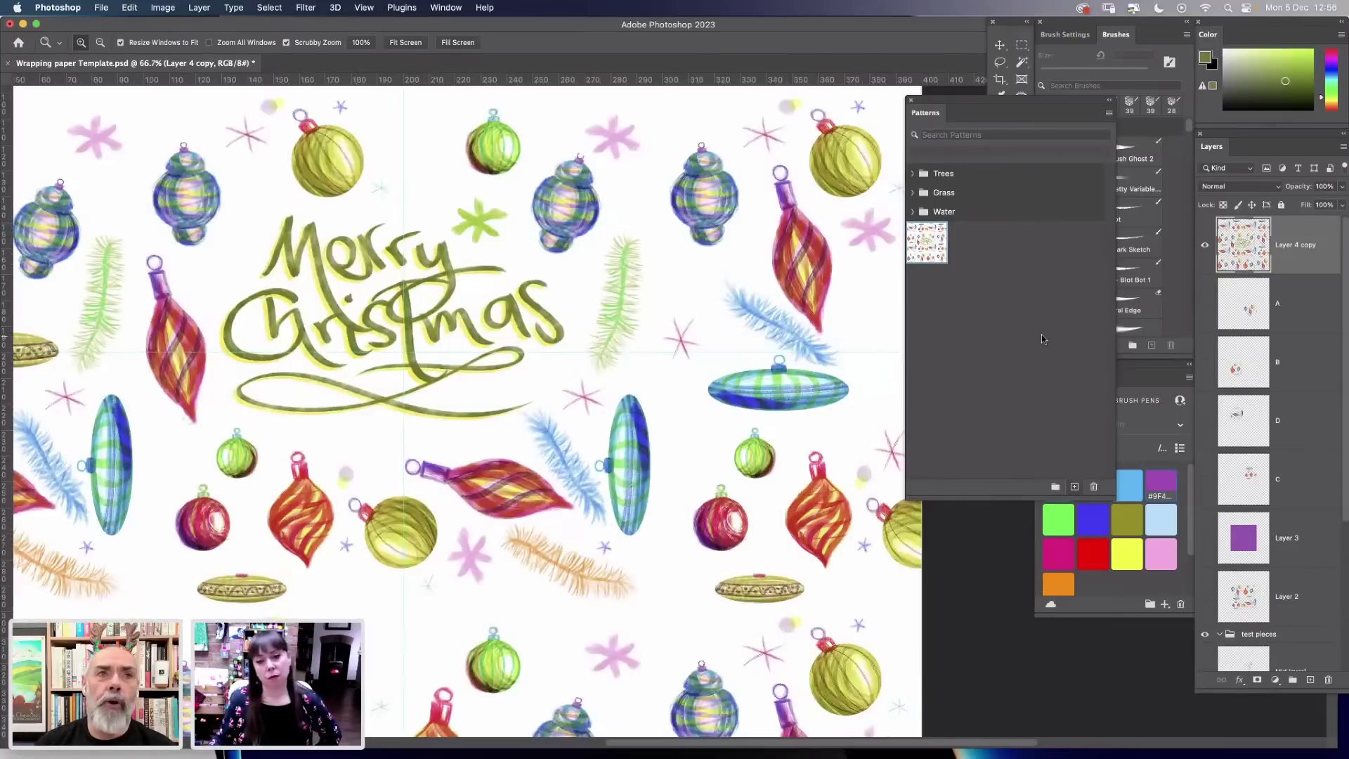
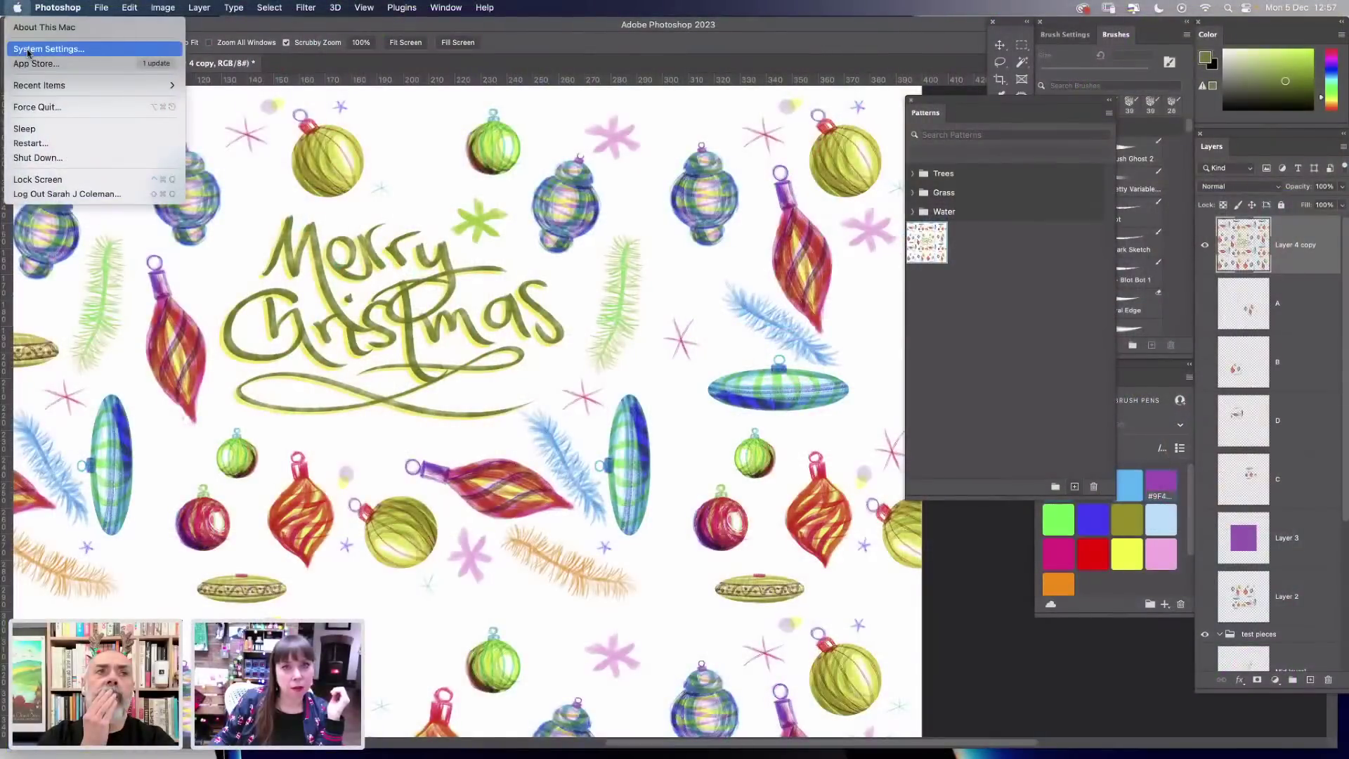
pyautogui.click(28, 50)
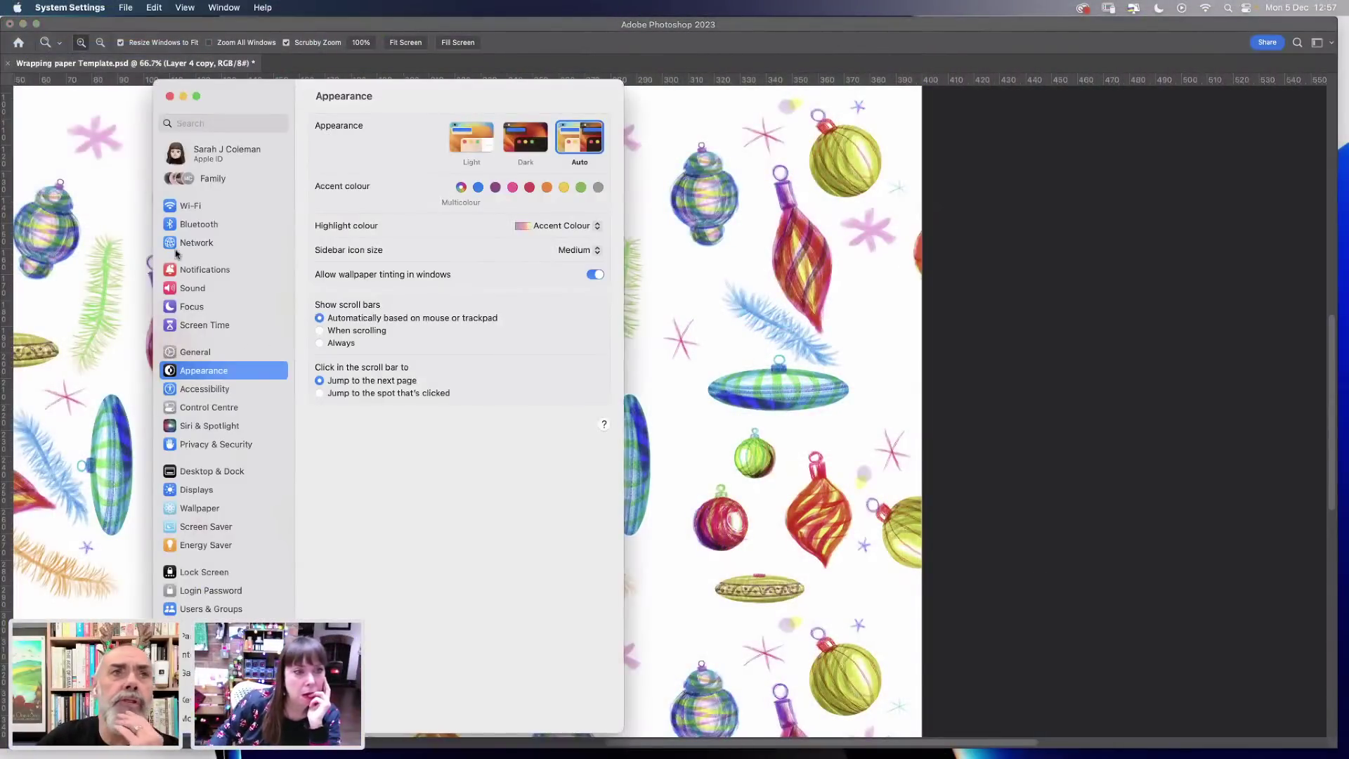
pyautogui.click(170, 96)
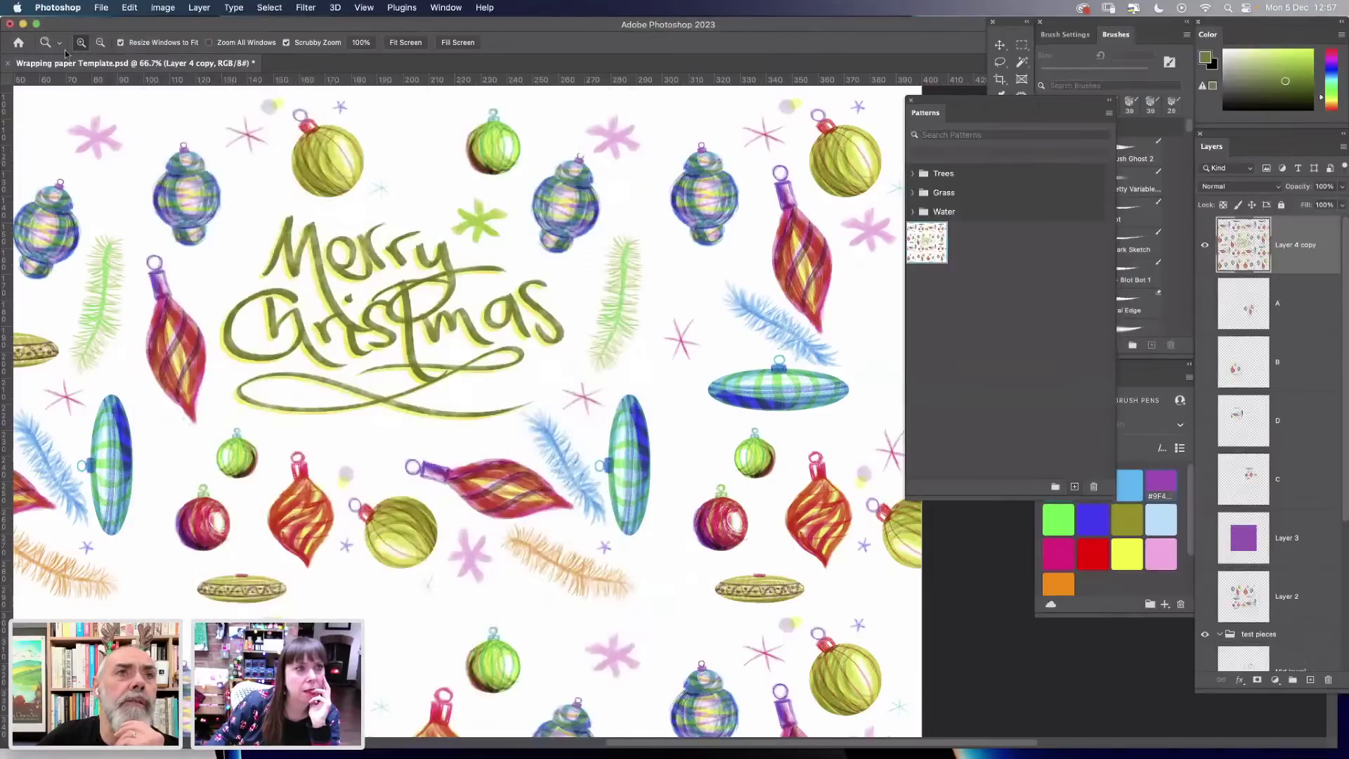
# Search the Photoshop preferences for "canvas" and check the Canvas result in the guide settings.
pyautogui.click(58, 7)
pyautogui.moveTo(92, 57)
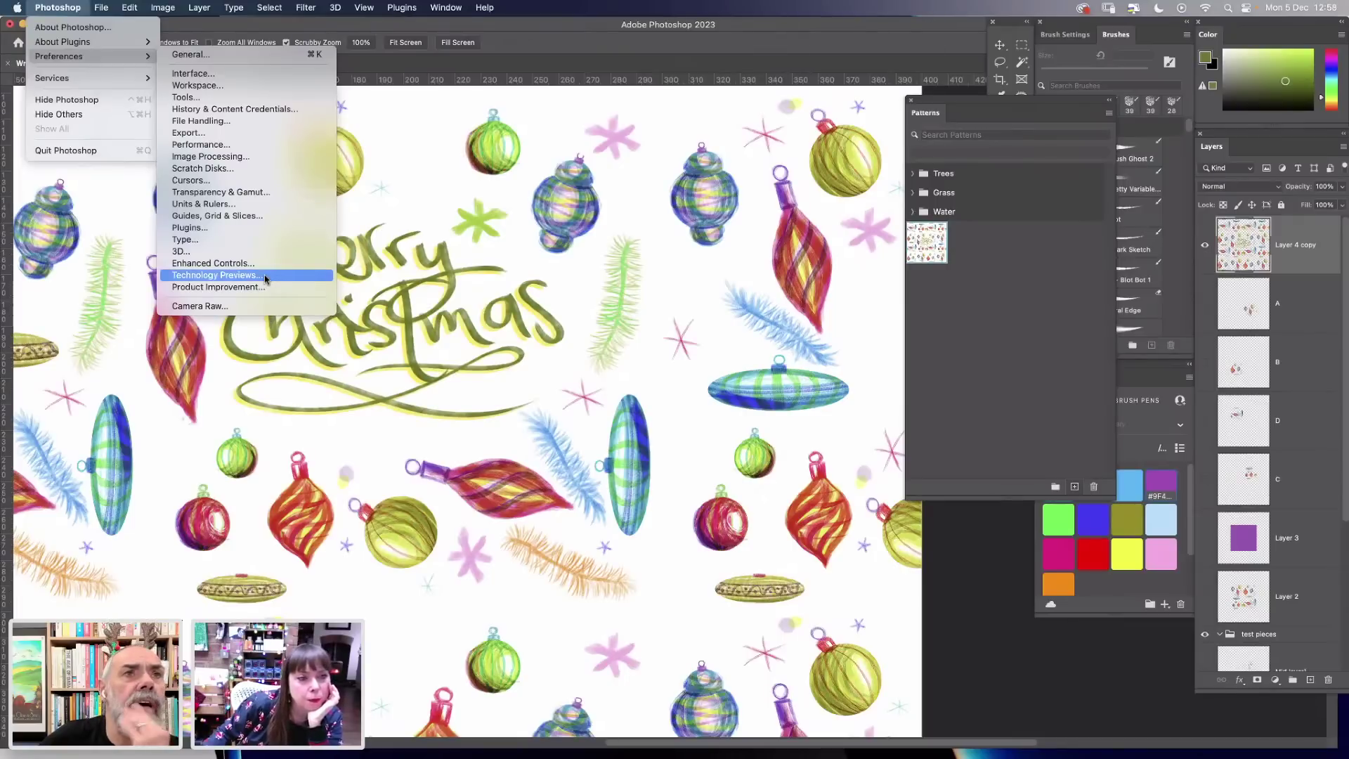
pyautogui.click(266, 277)
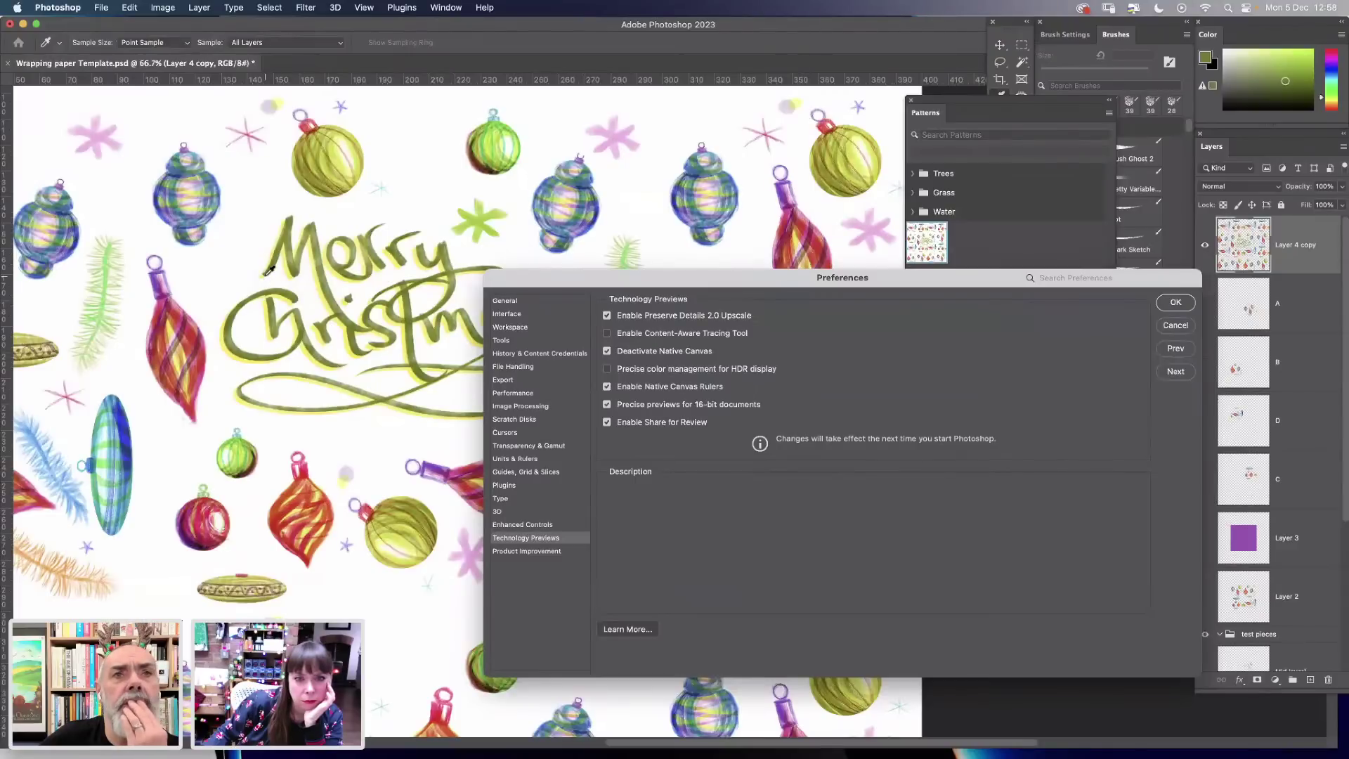
pyautogui.click(1061, 277)
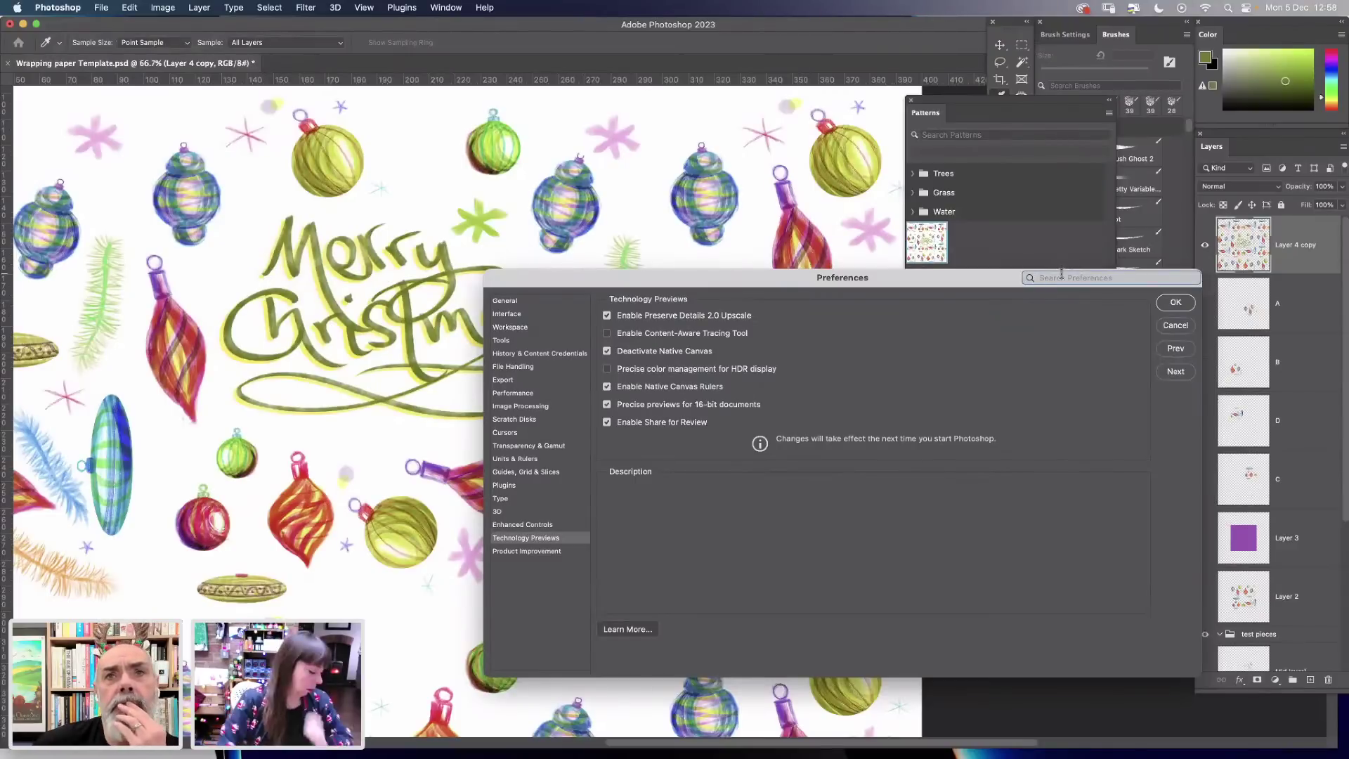
pyautogui.write('canvas')
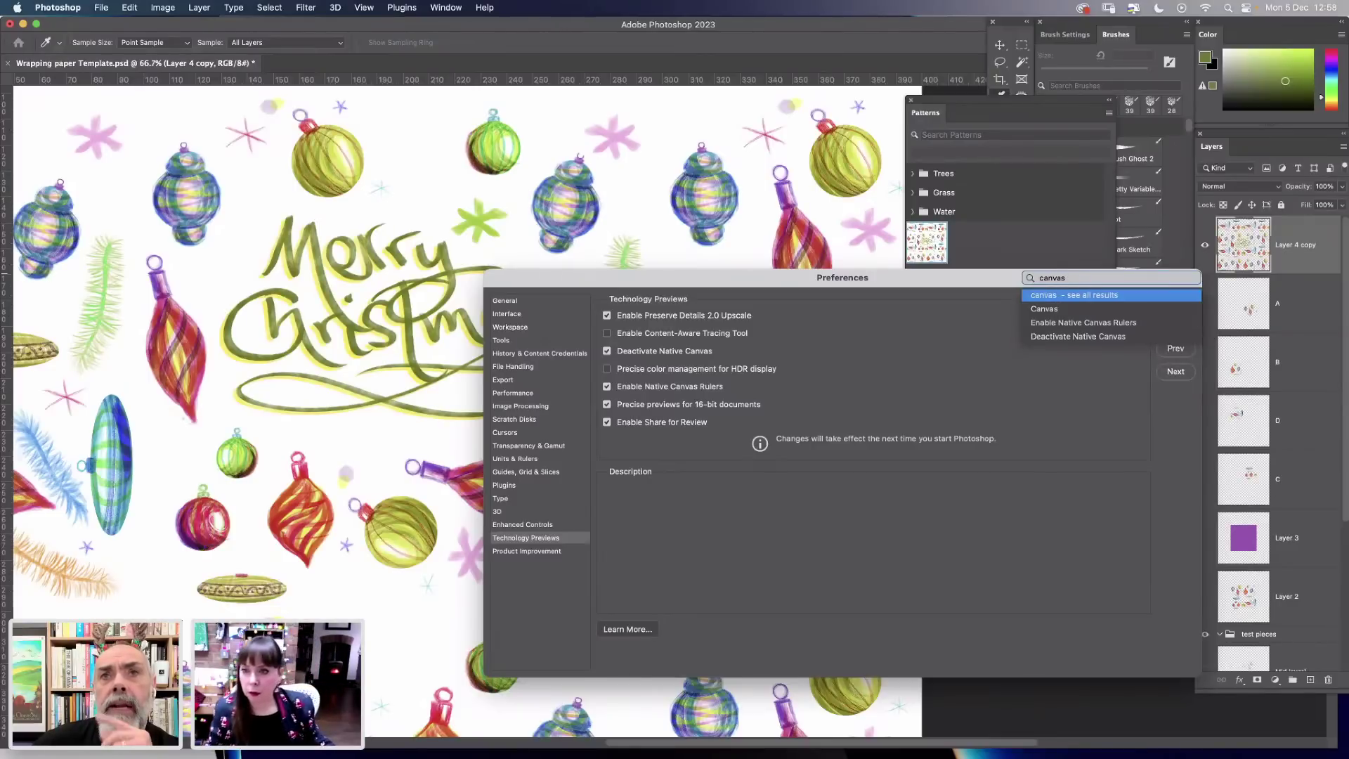
pyautogui.click(1042, 309)
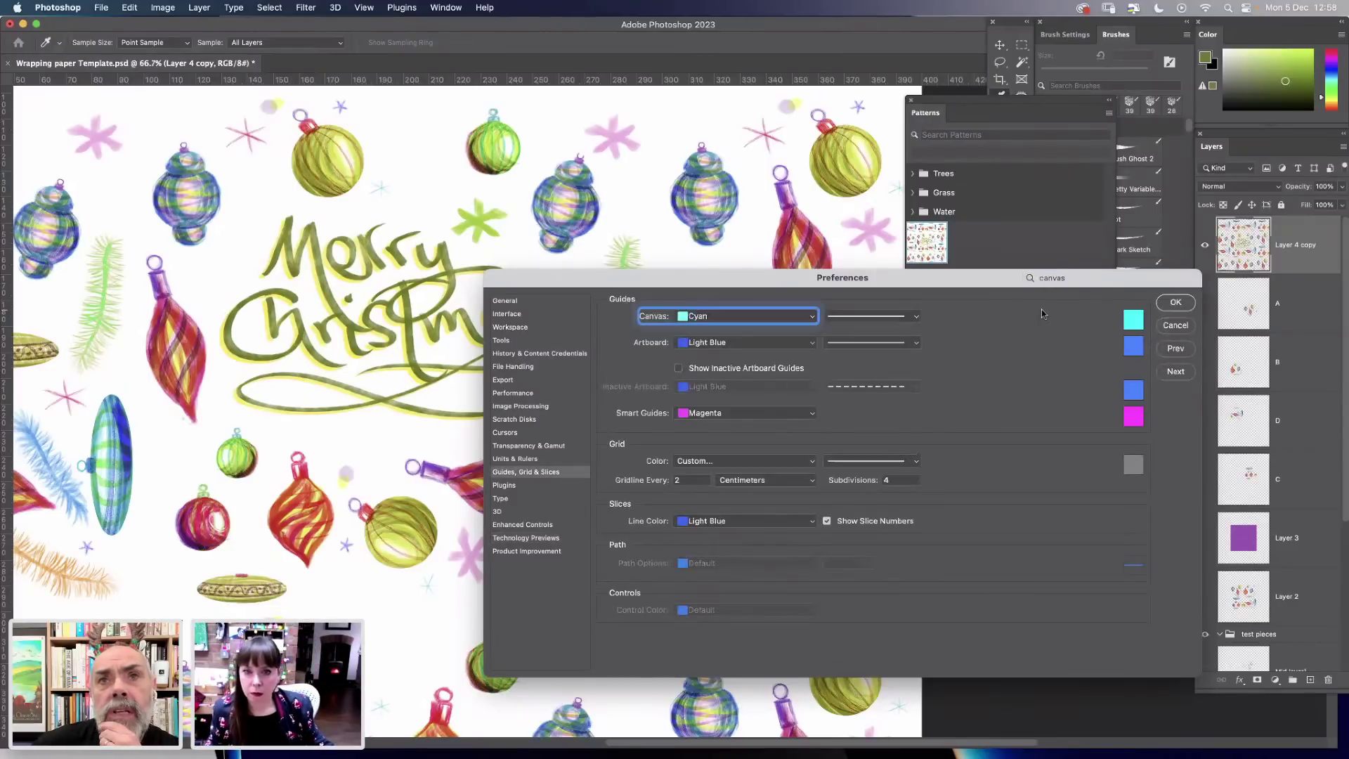
# Disable the Deactivate Native Canvas option in the Technology Previews preferences and accept the change.
pyautogui.click(1088, 277)
pyautogui.click(1065, 335)
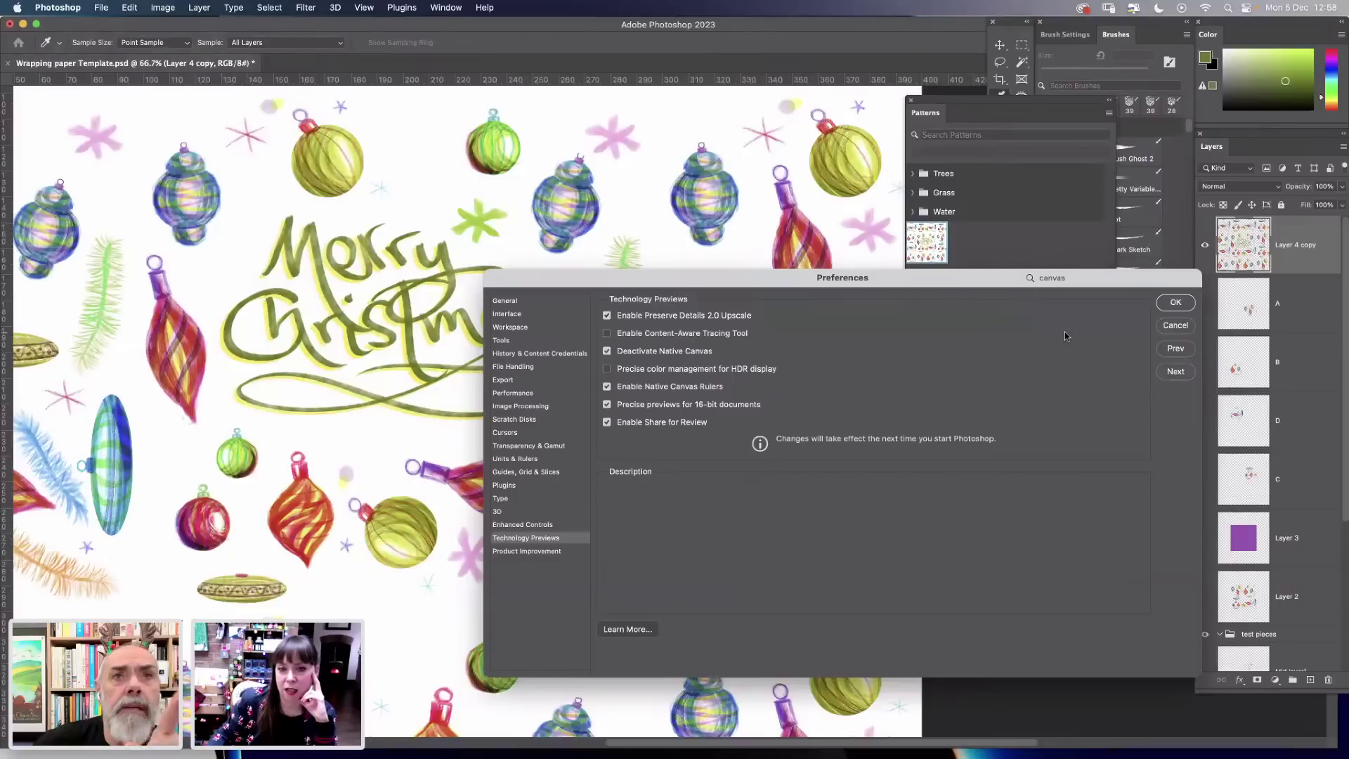
pyautogui.moveTo(633, 351)
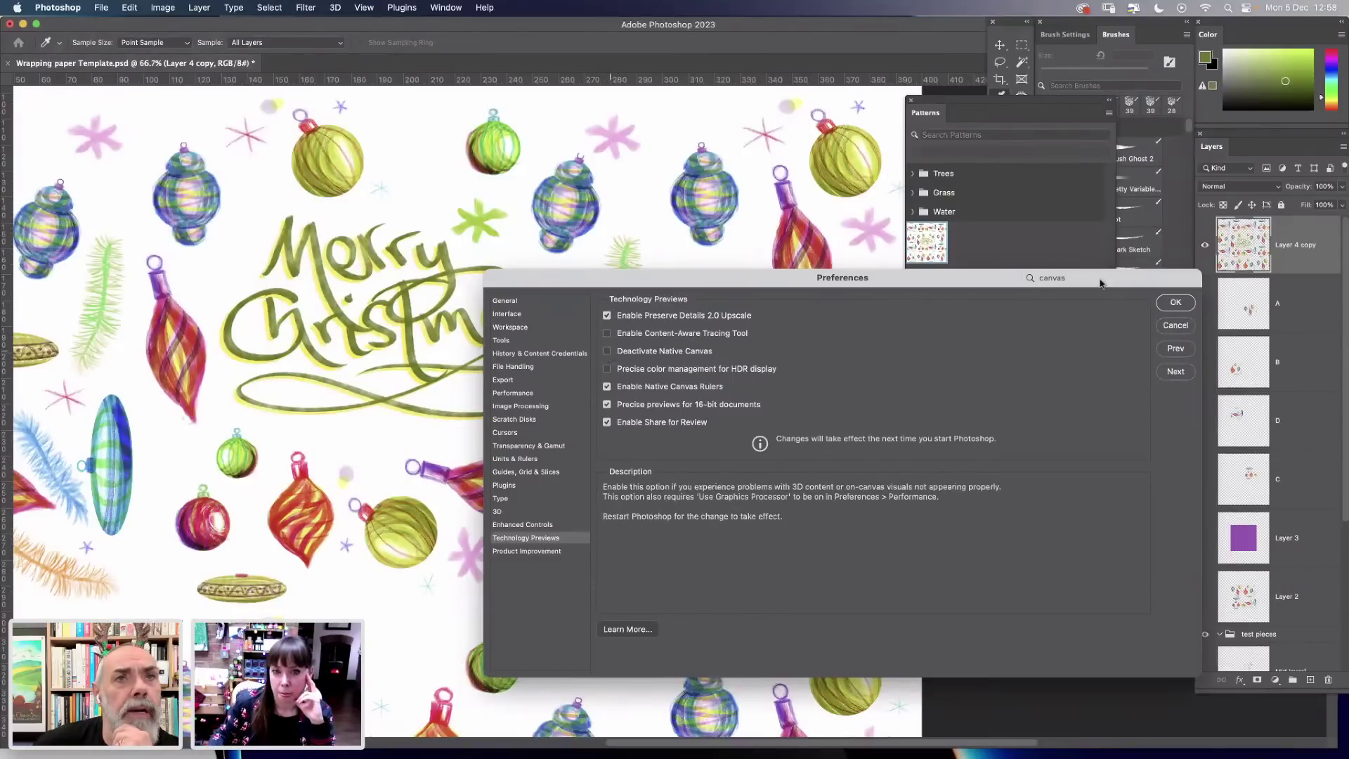
pyautogui.click(1176, 303)
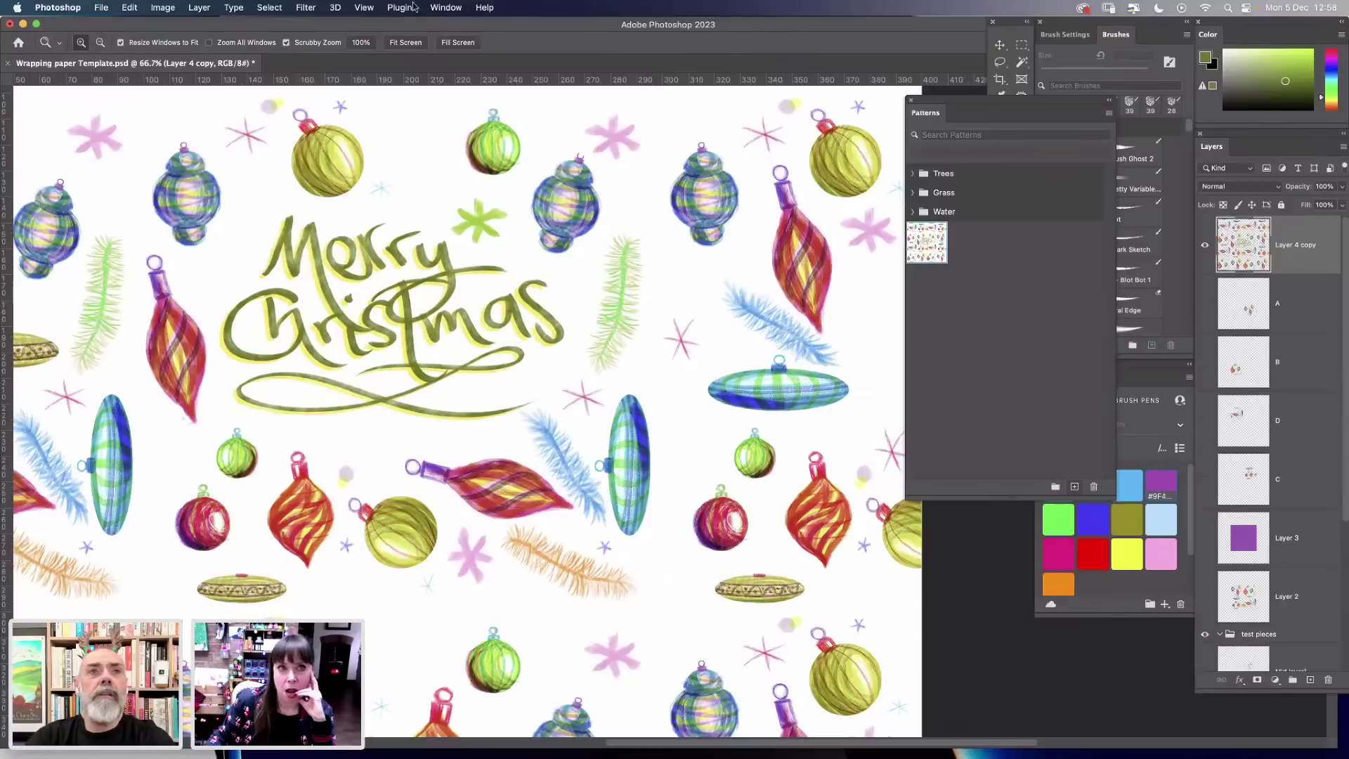
# Turn off Pattern Preview and show the entire wrapping paper artwork at 25% zoom.
pyautogui.click(364, 7)
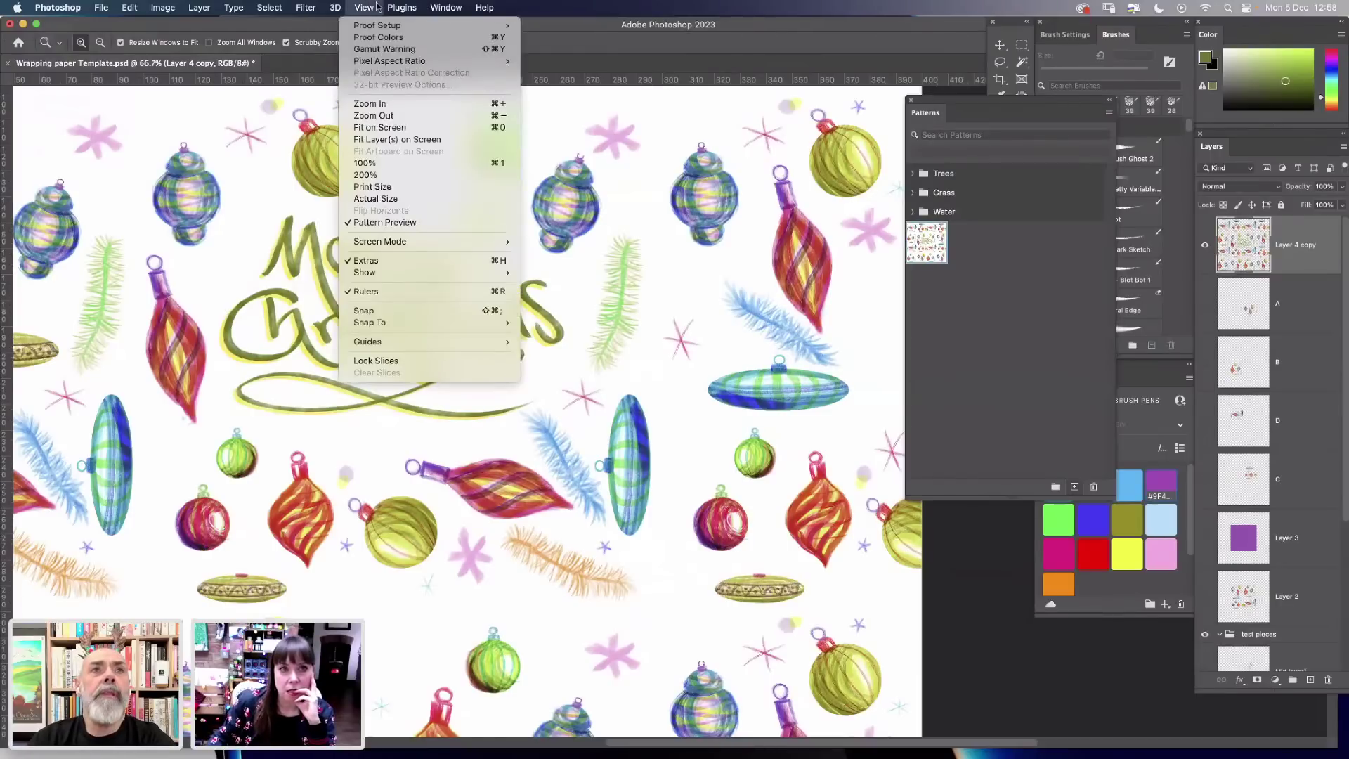
pyautogui.moveTo(445, 7)
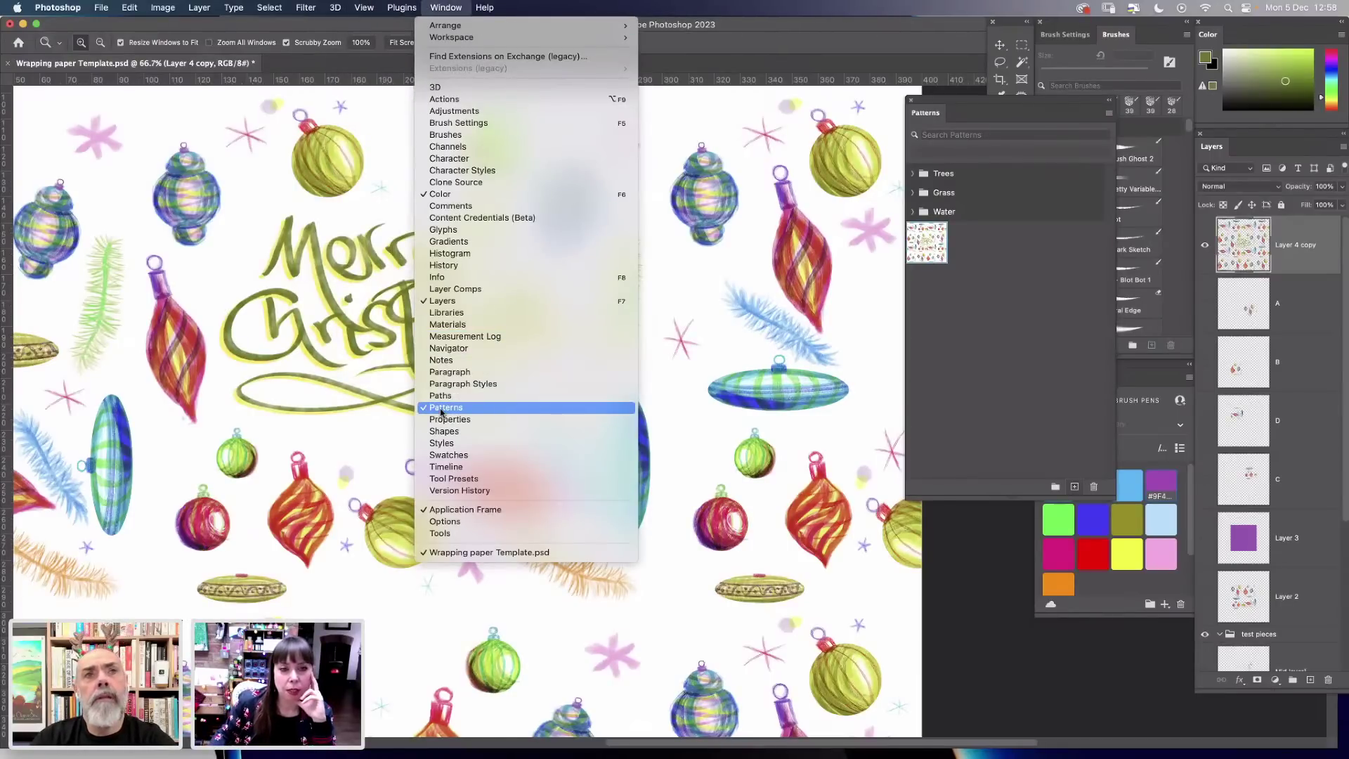
pyautogui.moveTo(364, 7)
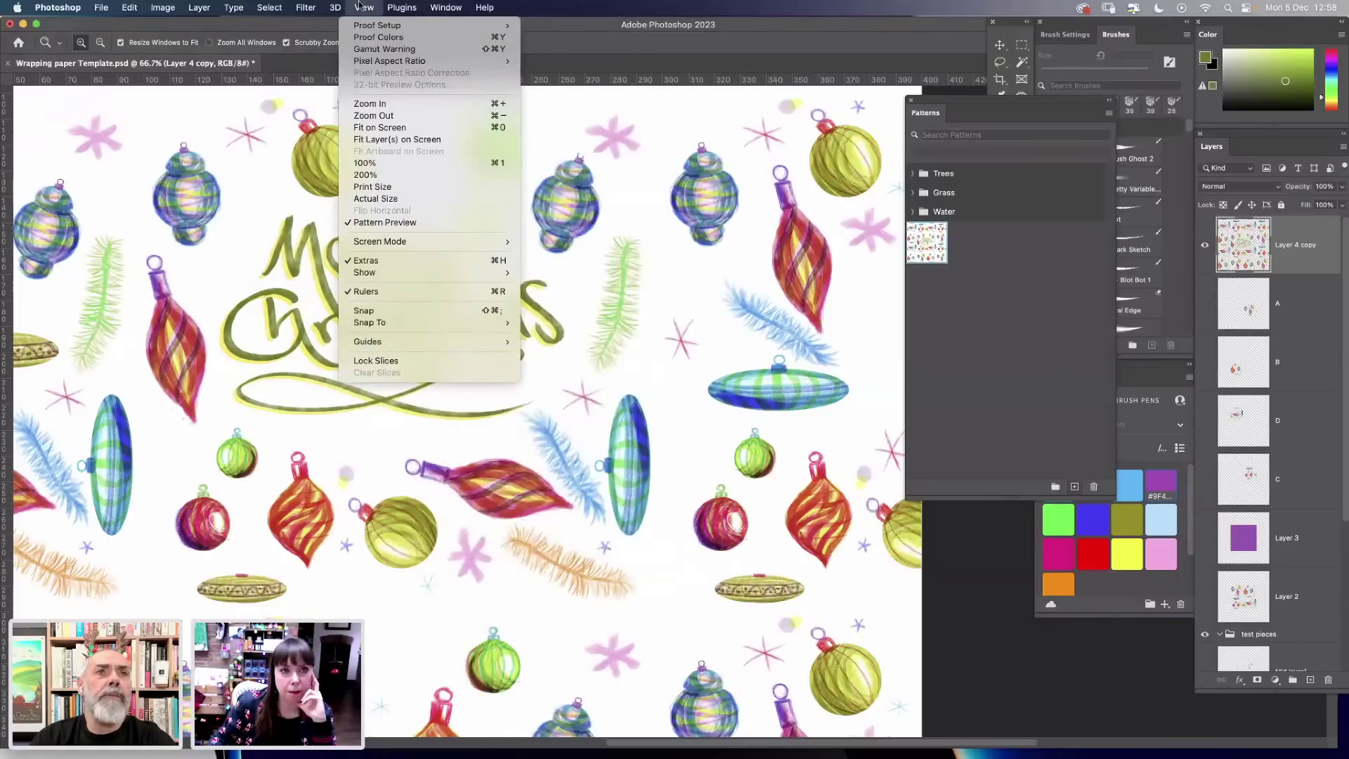
pyautogui.click(385, 222)
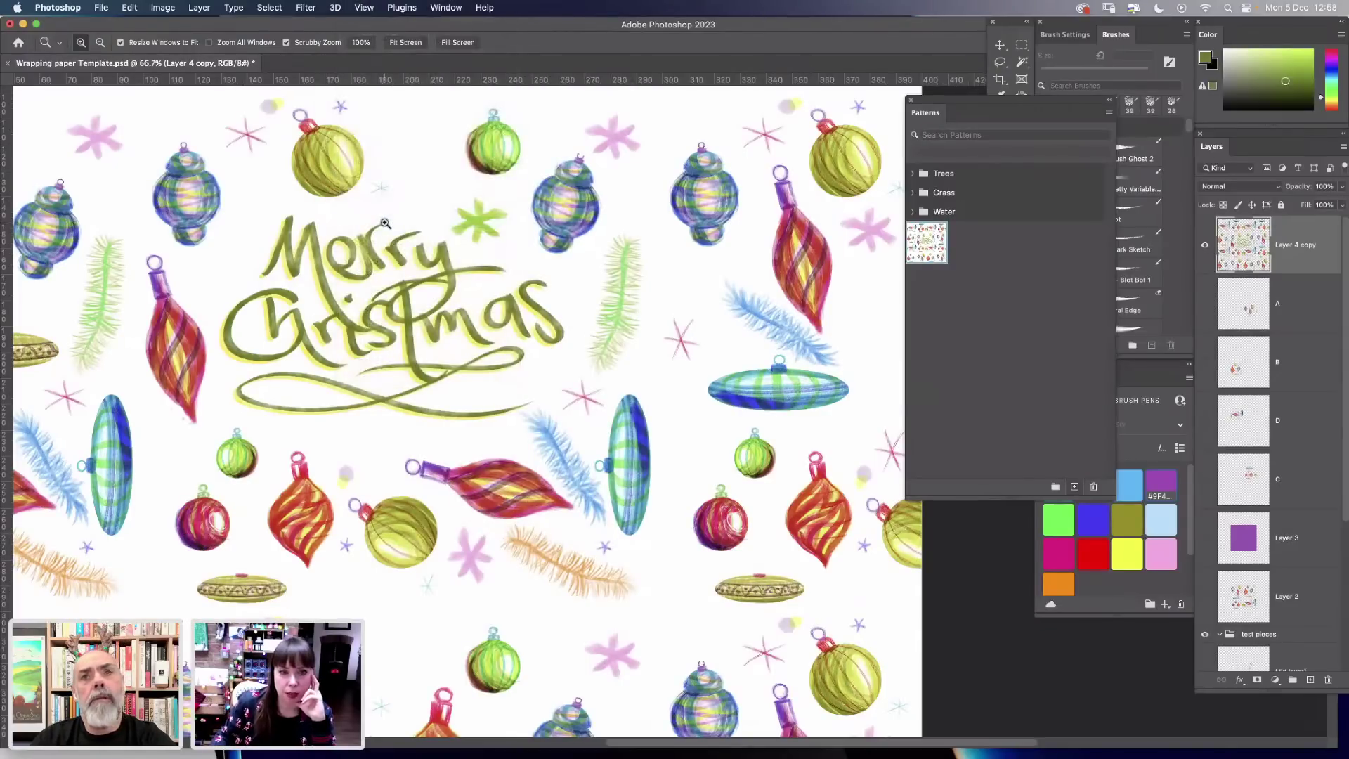
pyautogui.keyDown('alt'); pyautogui.click(385, 224); pyautogui.keyUp('alt')
pyautogui.keyDown('alt'); pyautogui.click(385, 224); pyautogui.keyUp('alt')
pyautogui.keyDown('alt'); pyautogui.click(385, 223); pyautogui.keyUp('alt')
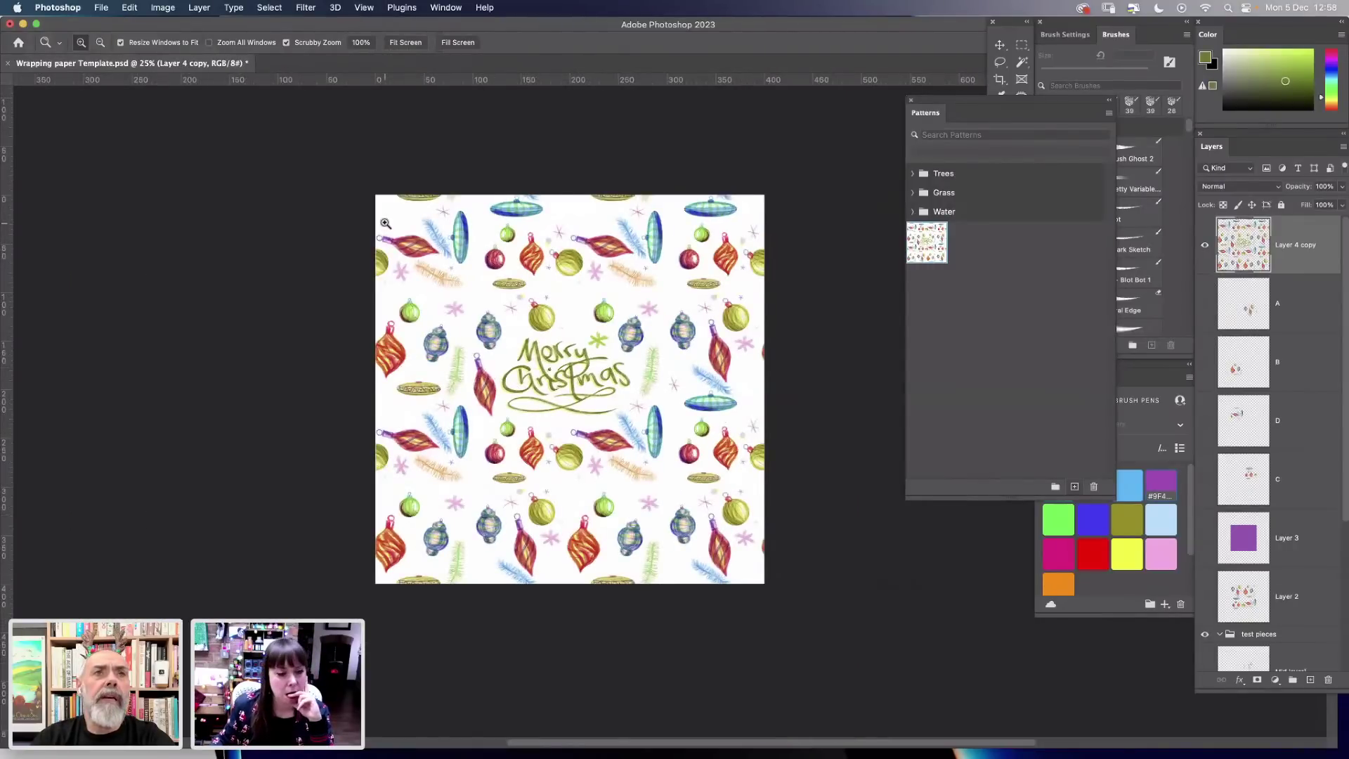
# Turn Pattern Preview back on, accept its notices, and check the area beyond the canvas edges for the repeat.
pyautogui.click(364, 7)
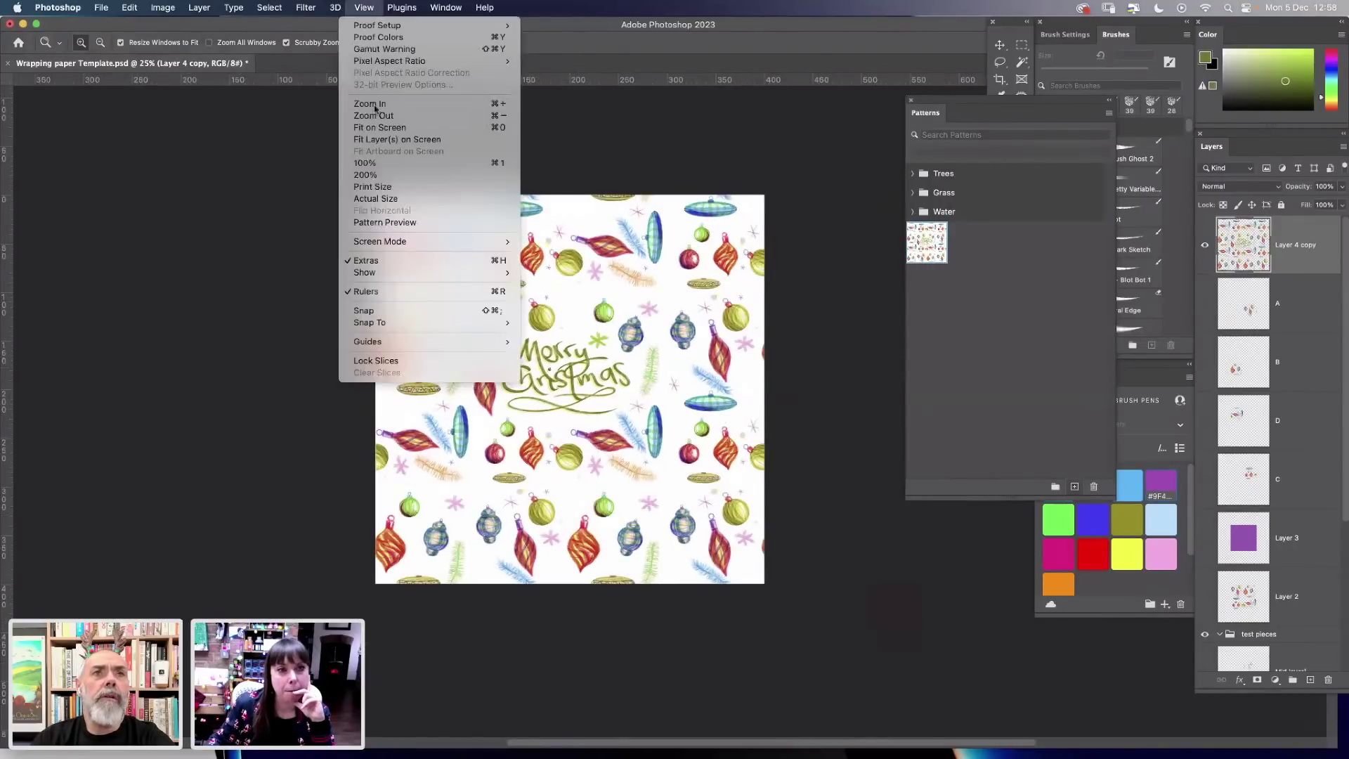
pyautogui.click(384, 223)
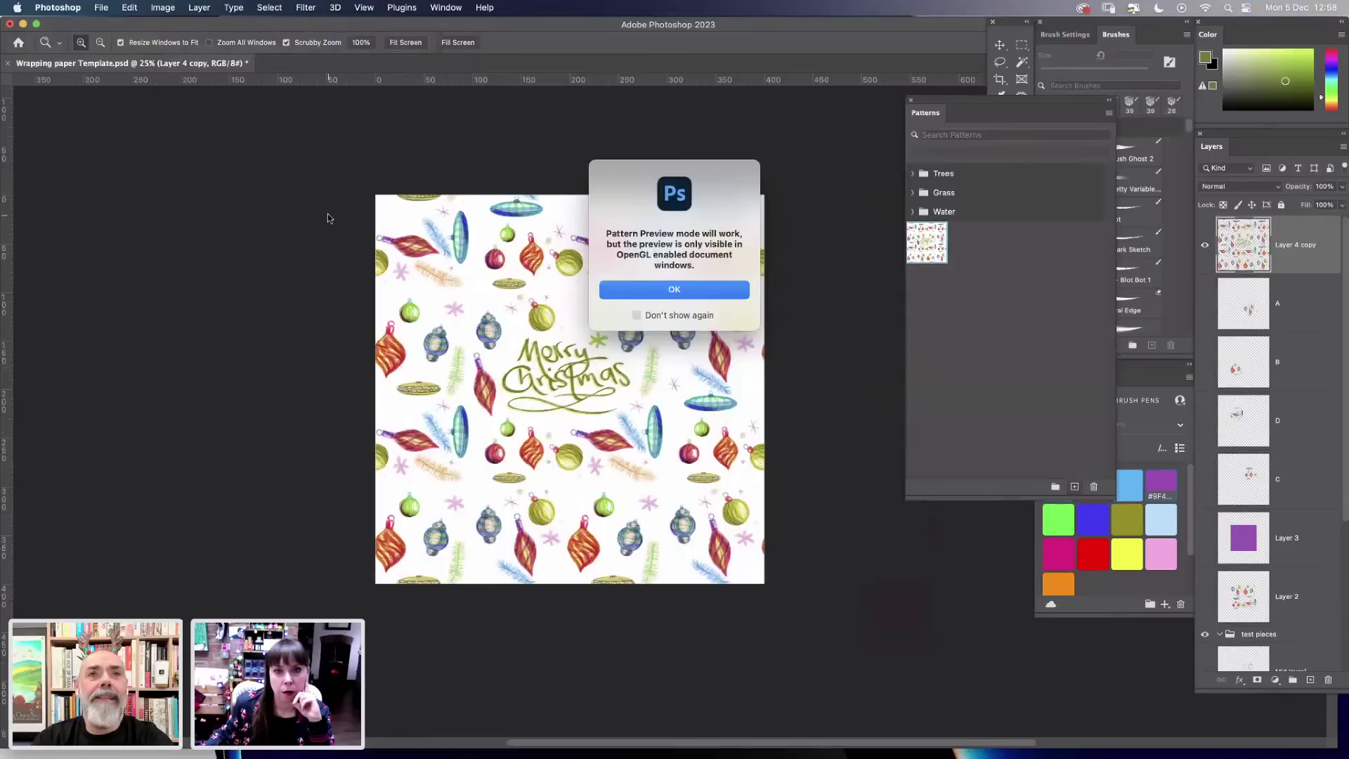
pyautogui.click(674, 289)
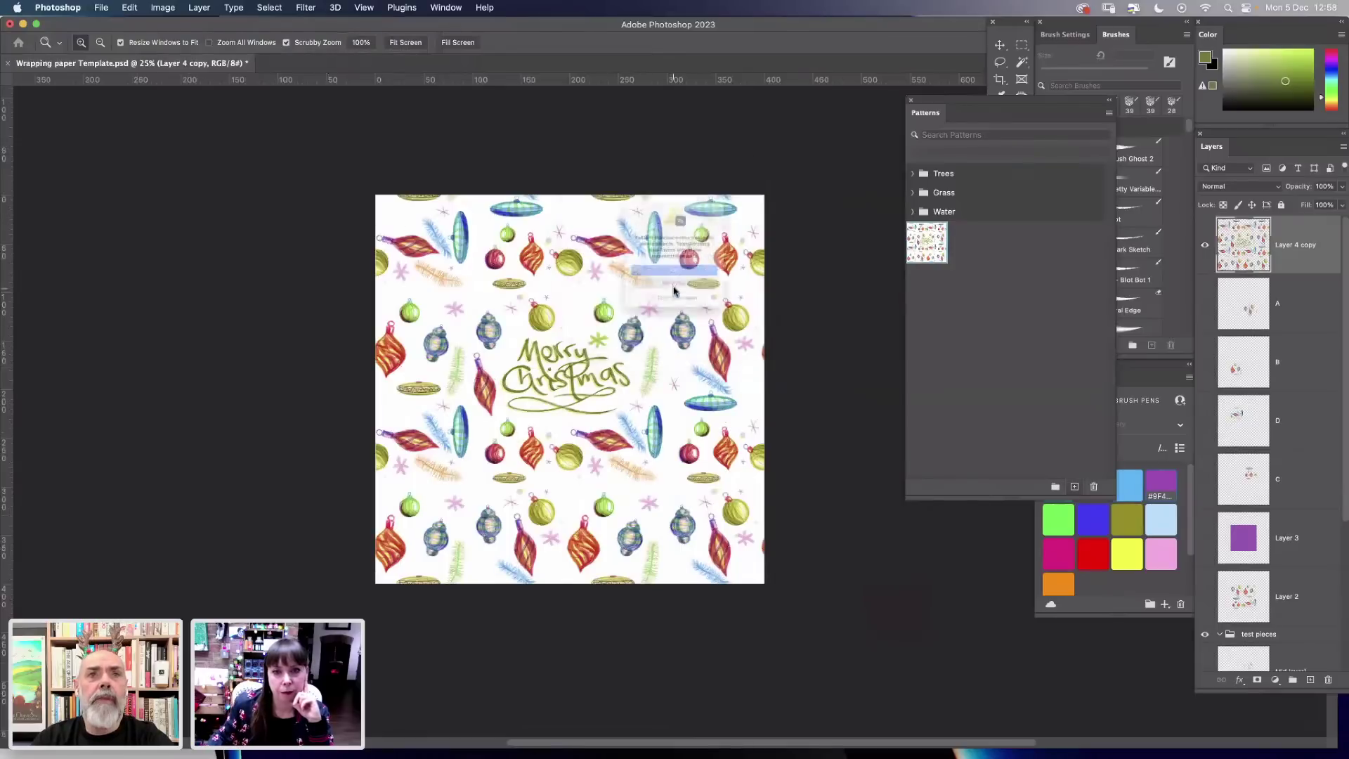
pyautogui.click(673, 289)
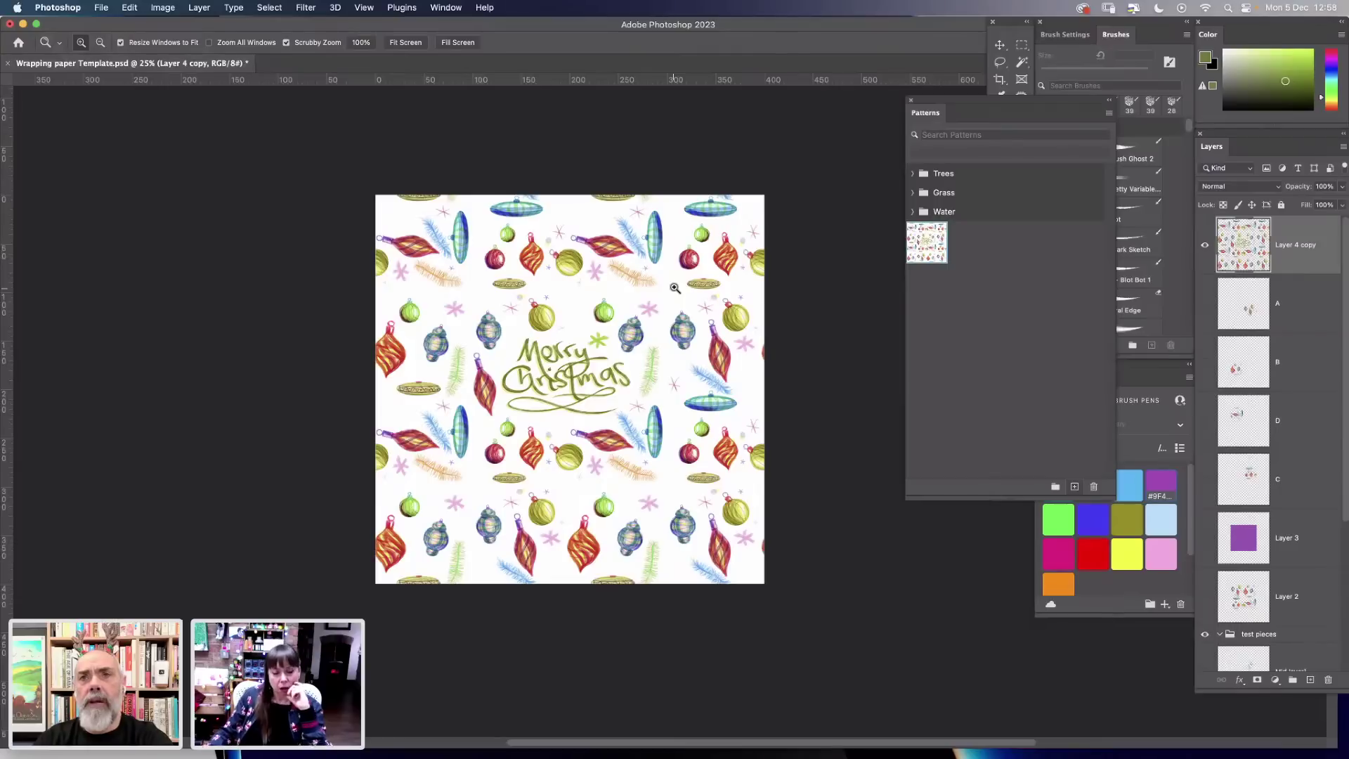
pyautogui.click(675, 288)
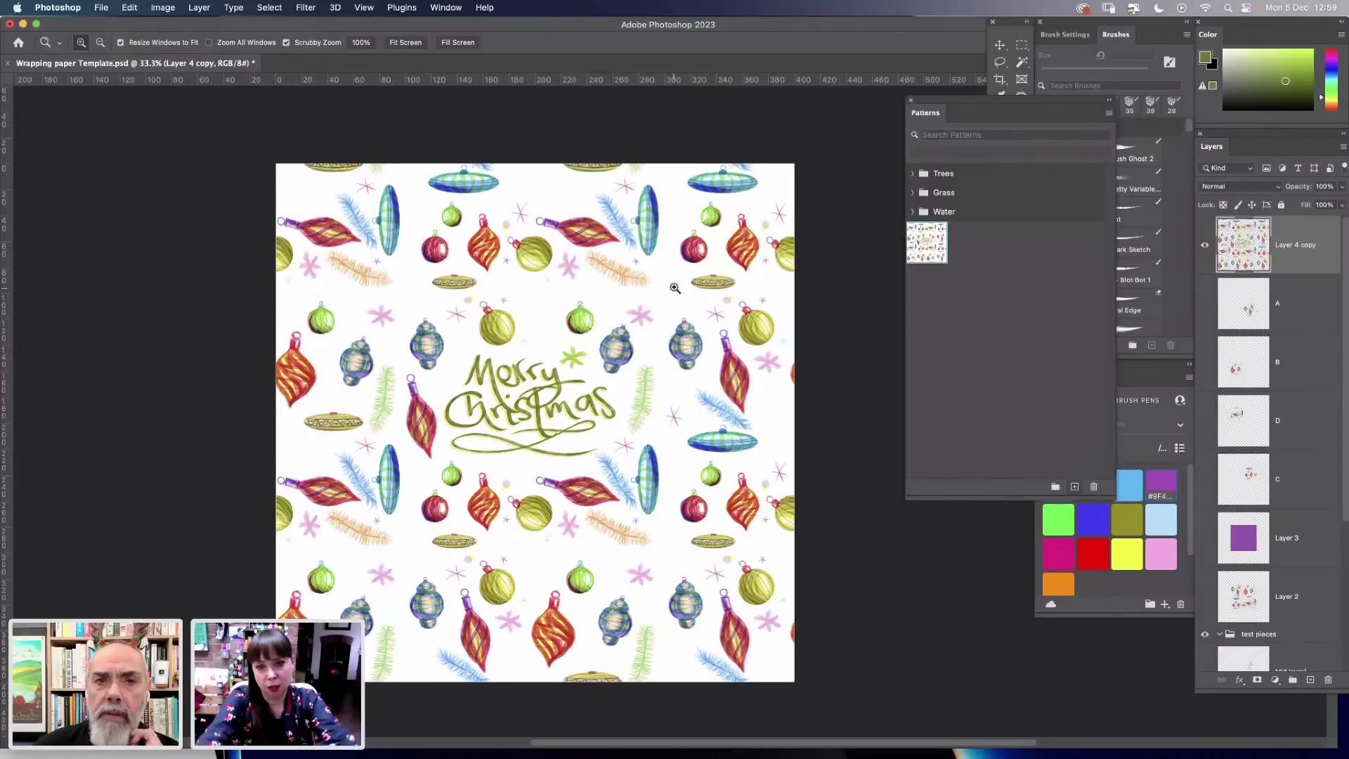
pyautogui.scroll(-15, 675, 288)
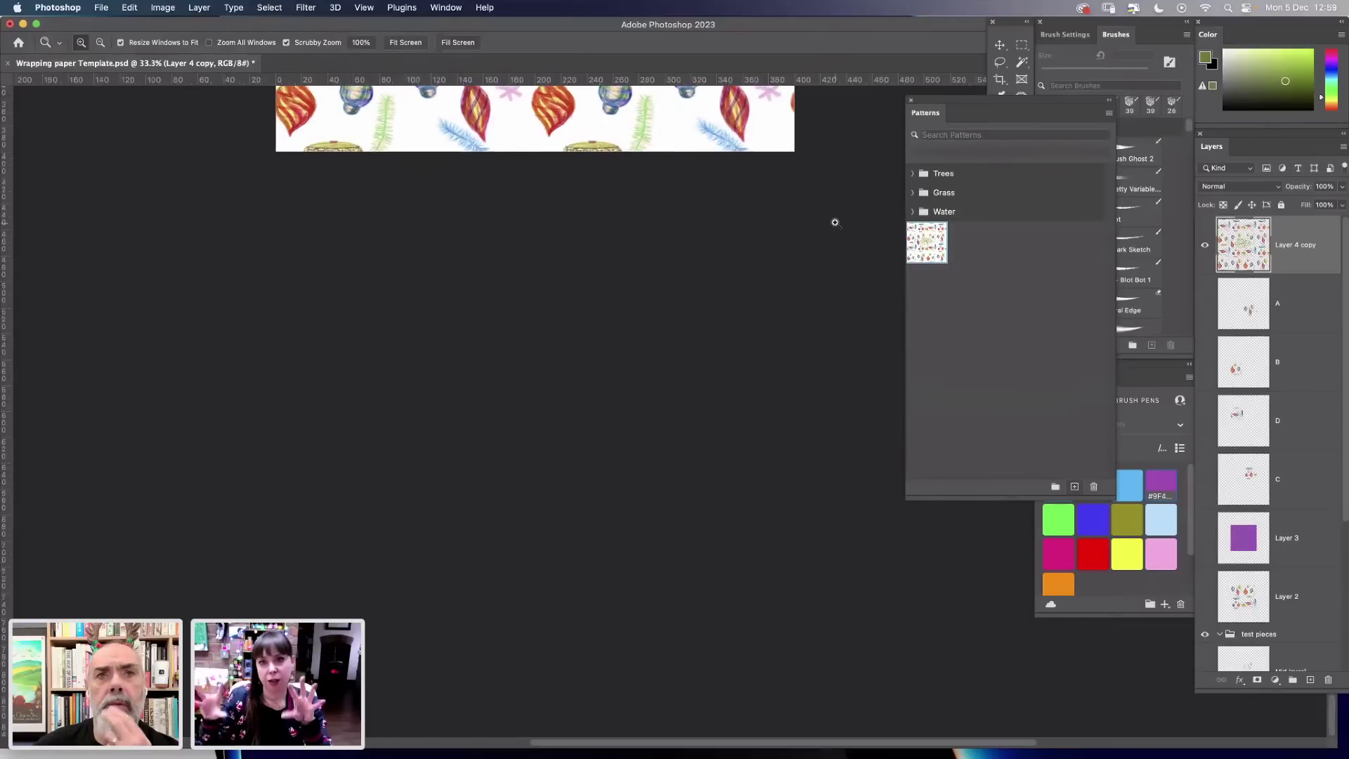
pyautogui.scroll(15, 835, 223)
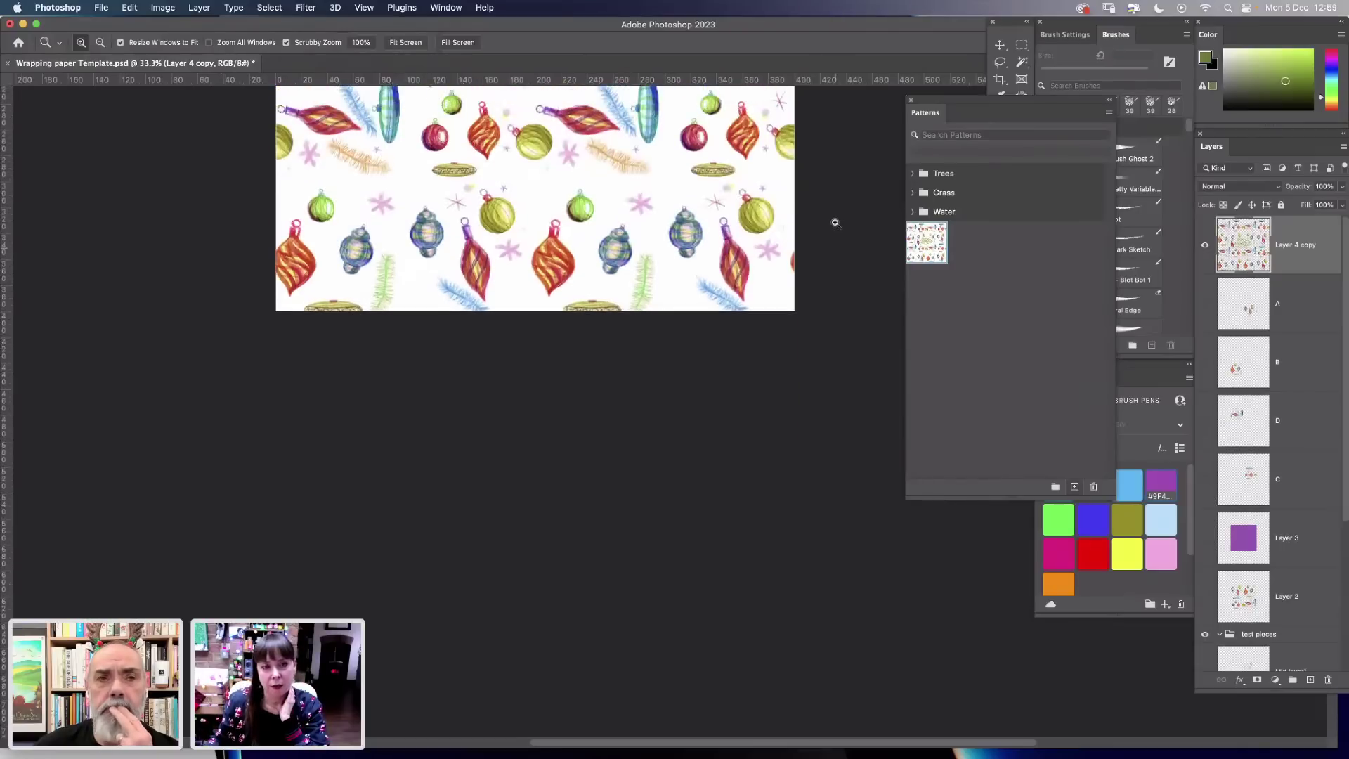